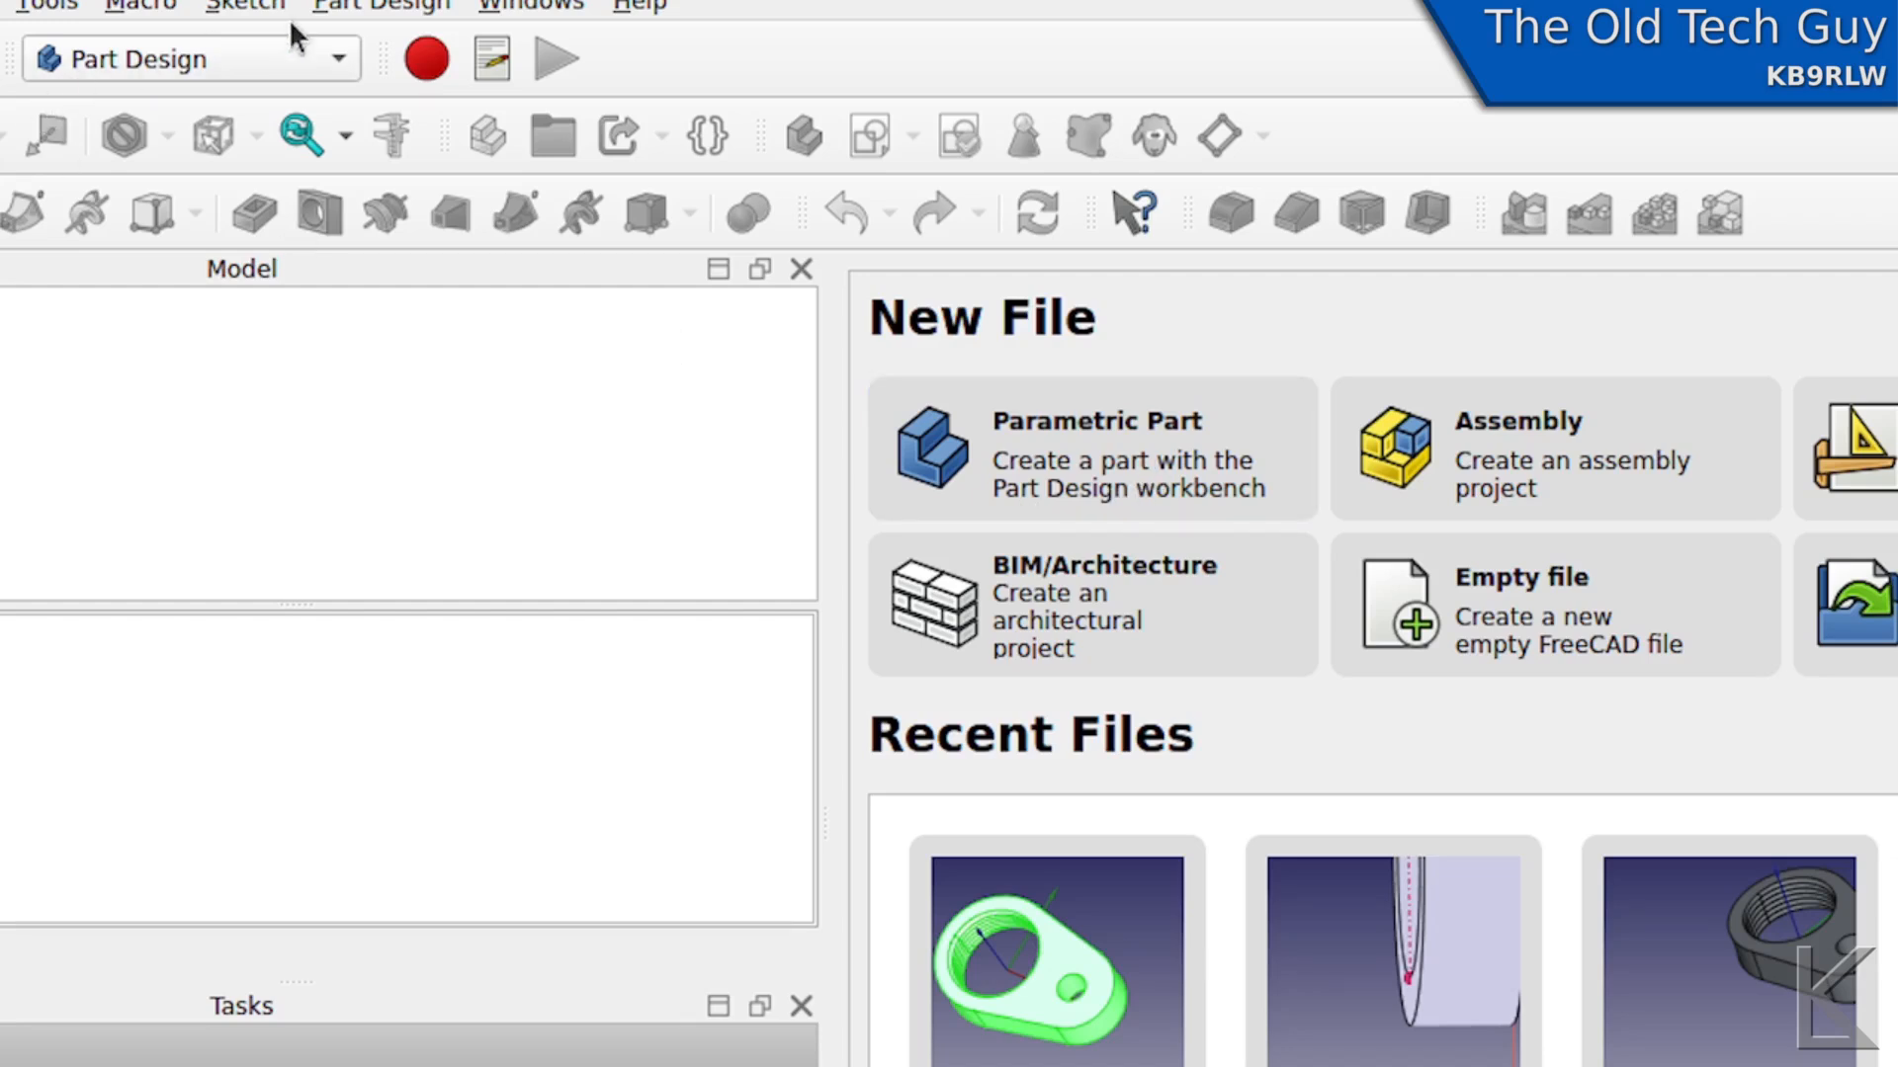
- Switch to the Draft workbench and back to the Part Design workbench
click(346, 61)
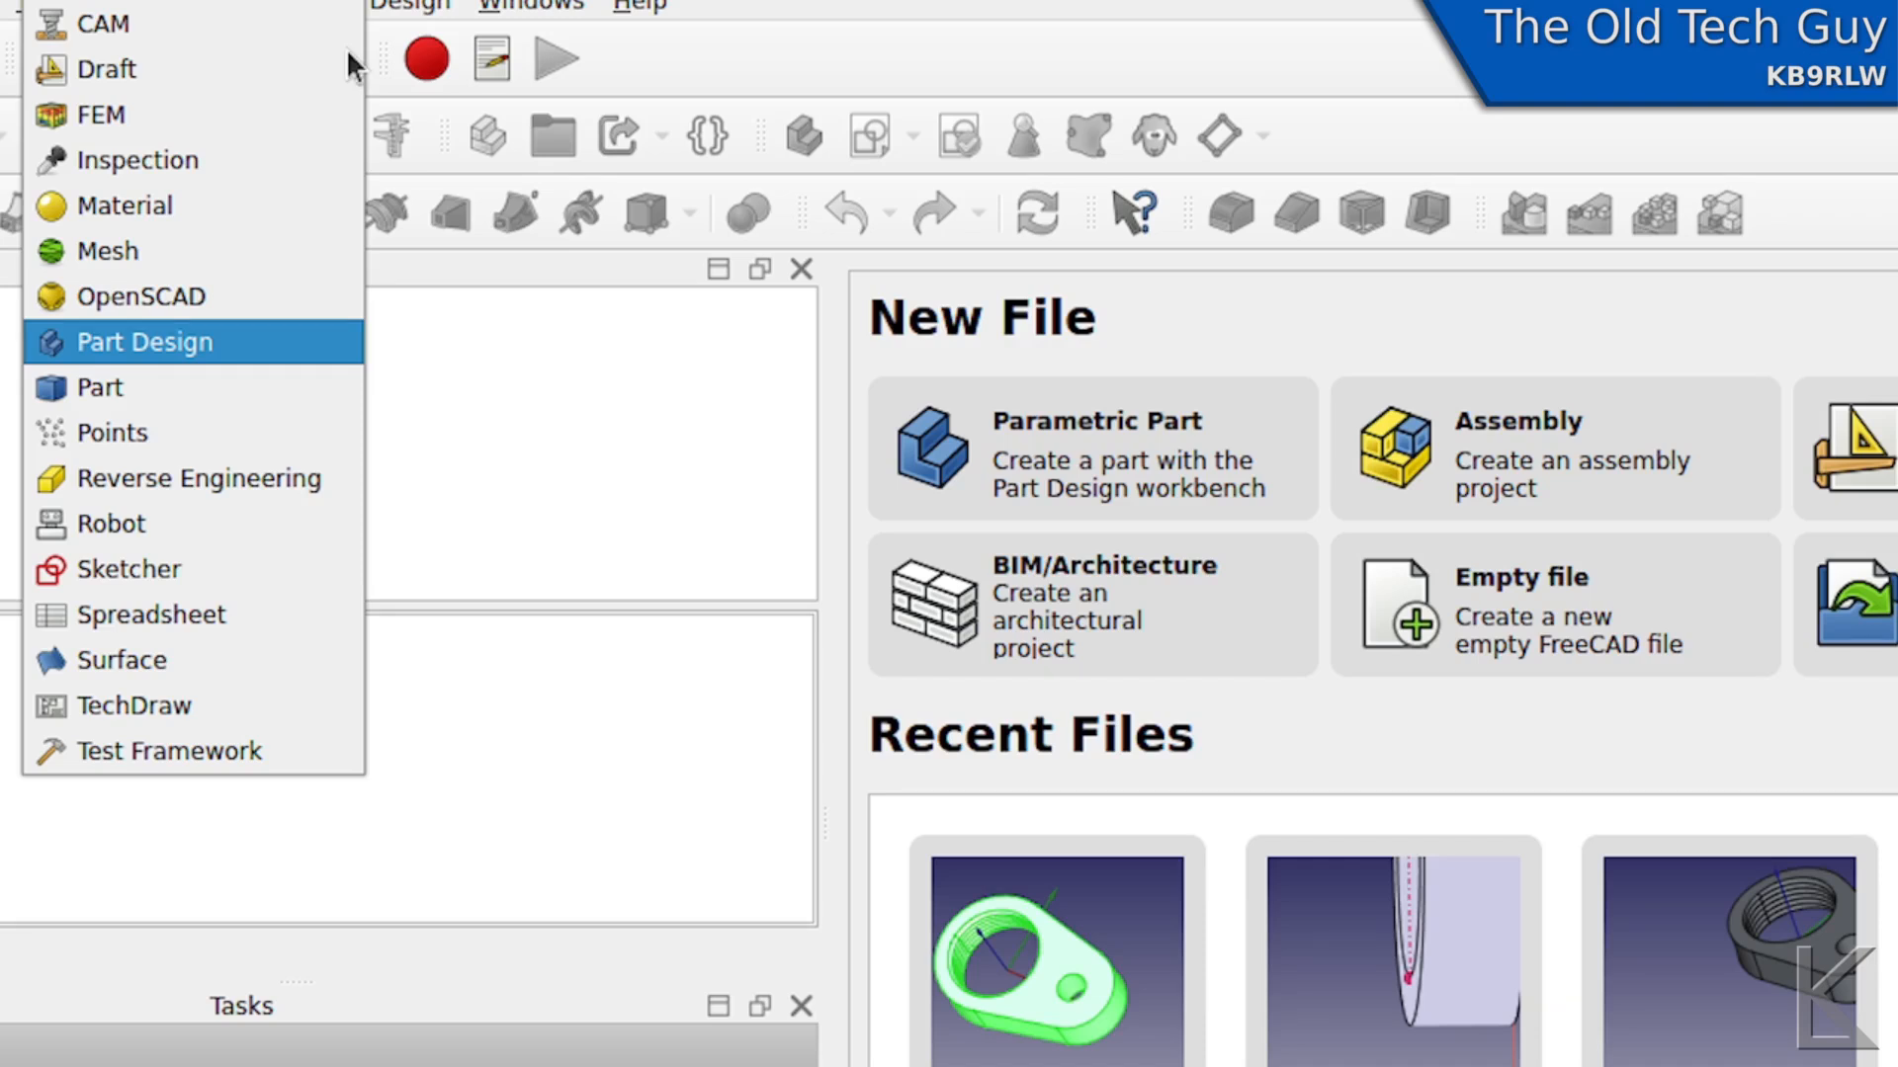
click(346, 61)
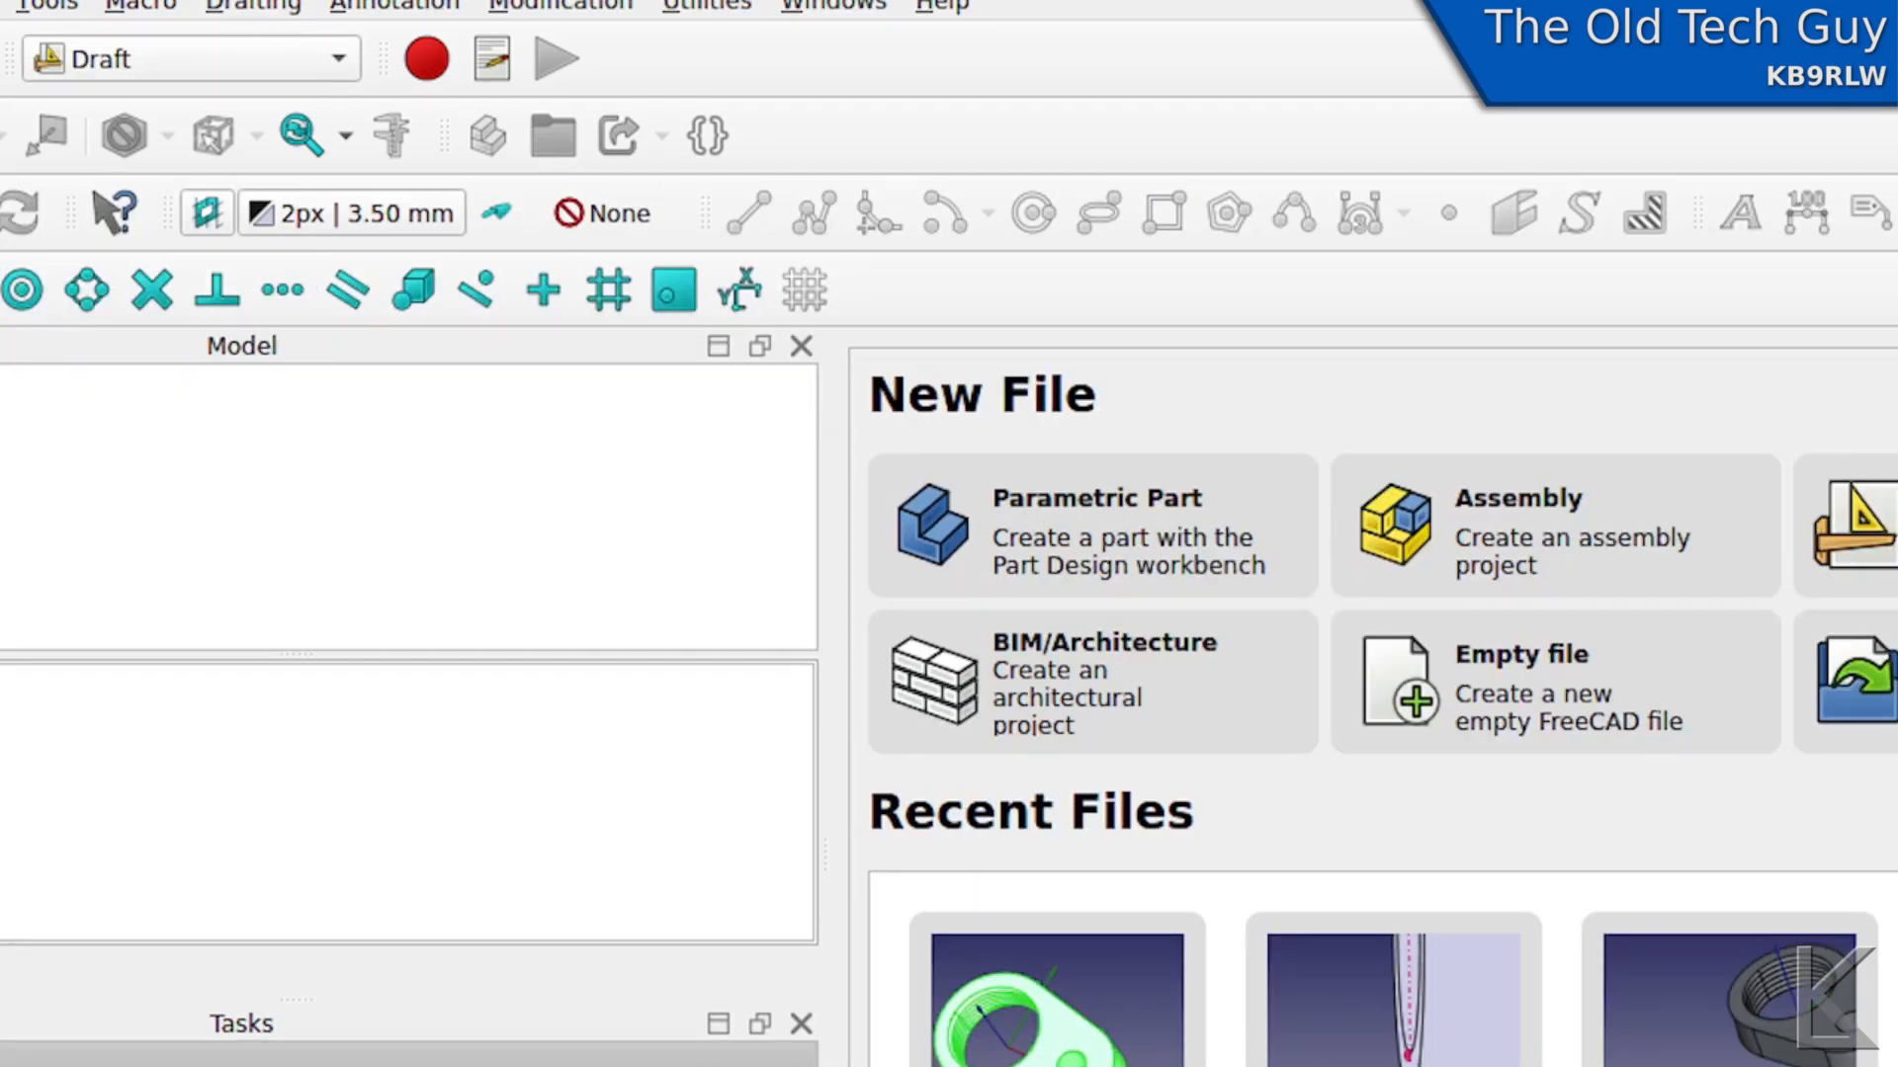
click(302, 55)
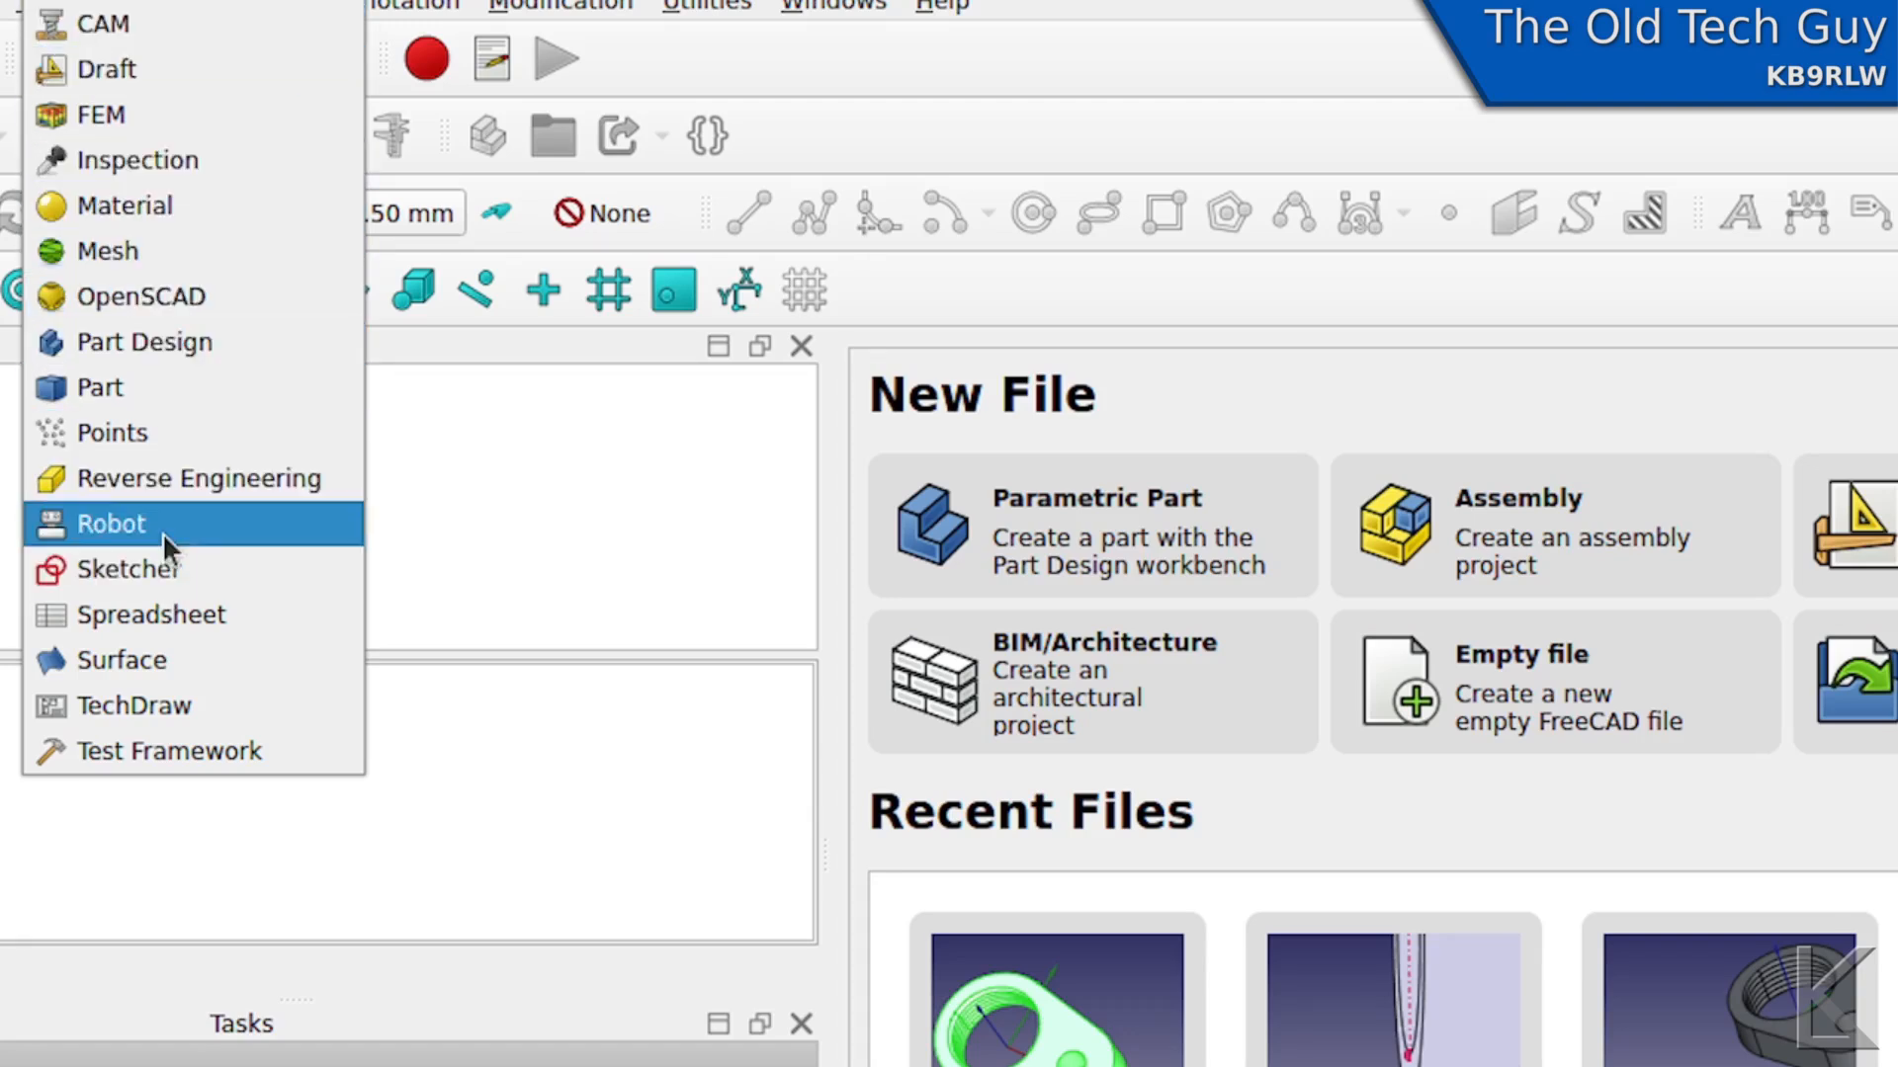
click(176, 348)
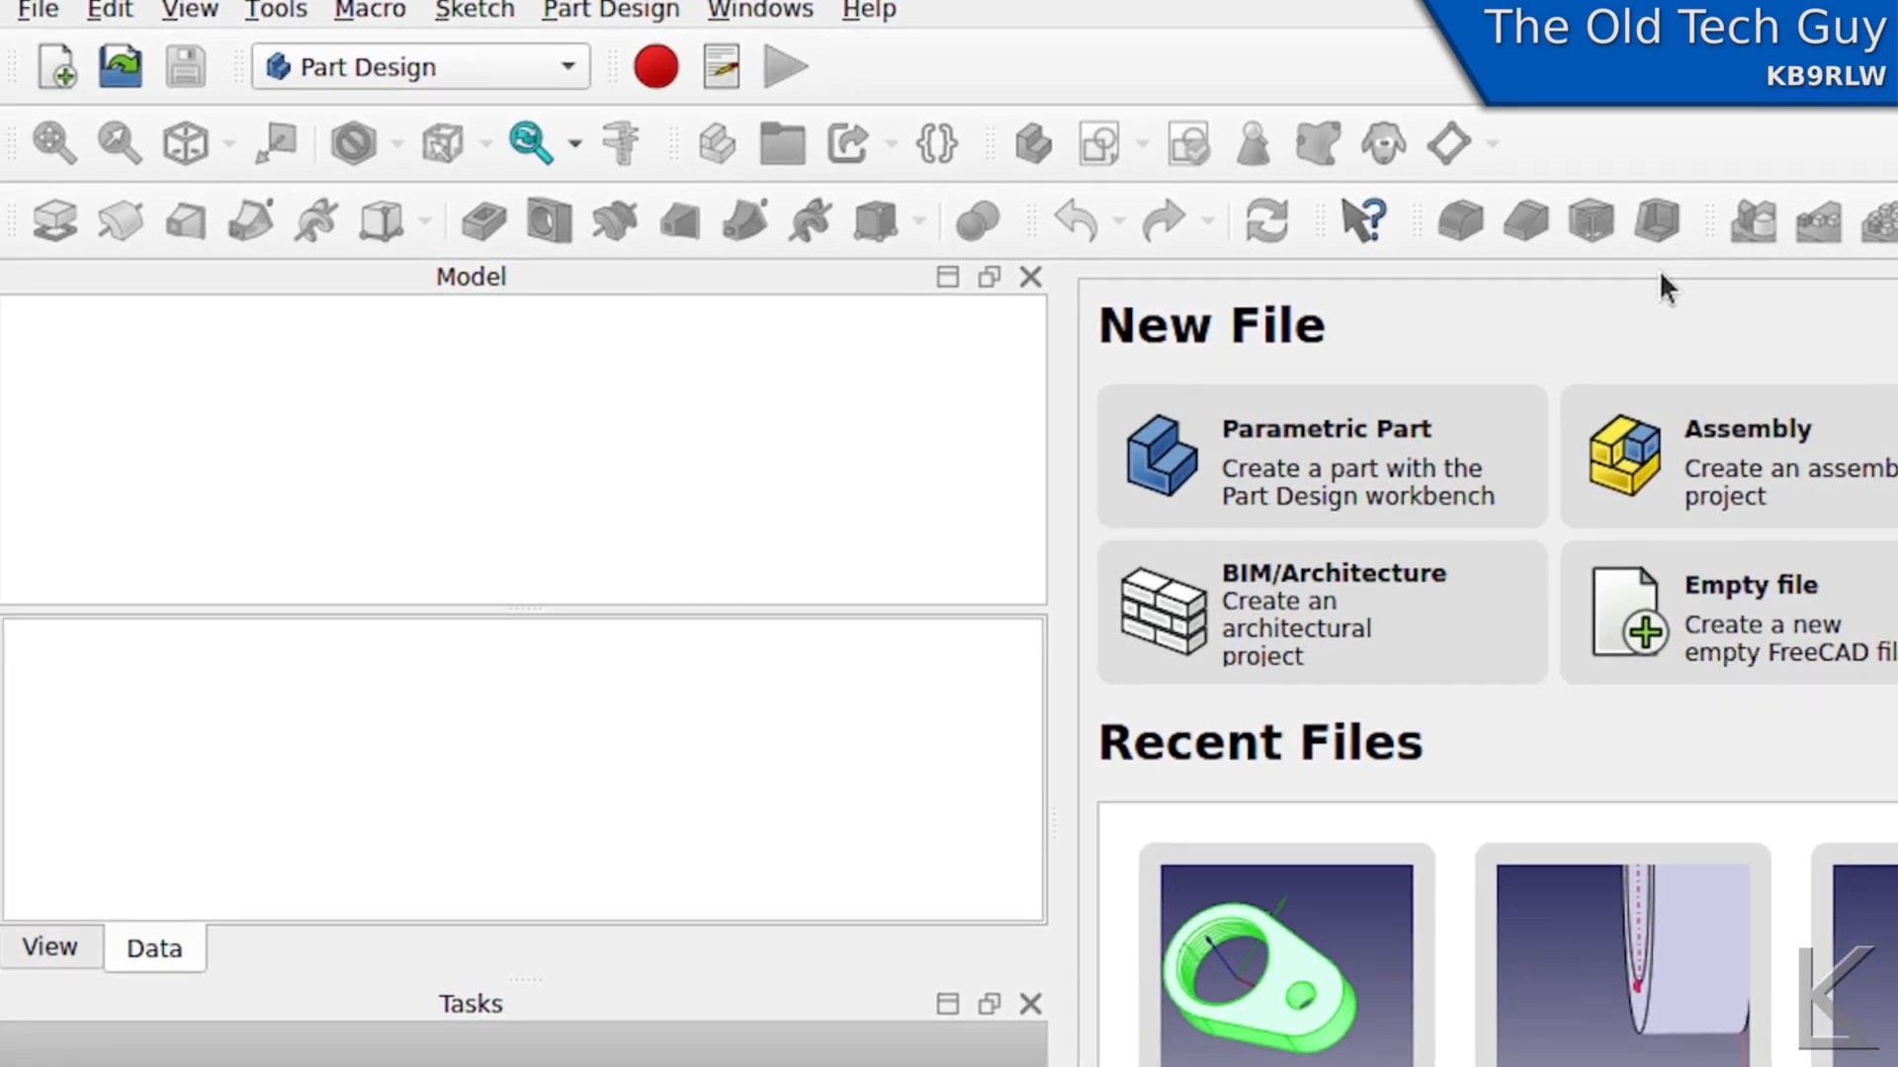
- Create a new parametric part file for the Part Design workbench
click(1306, 431)
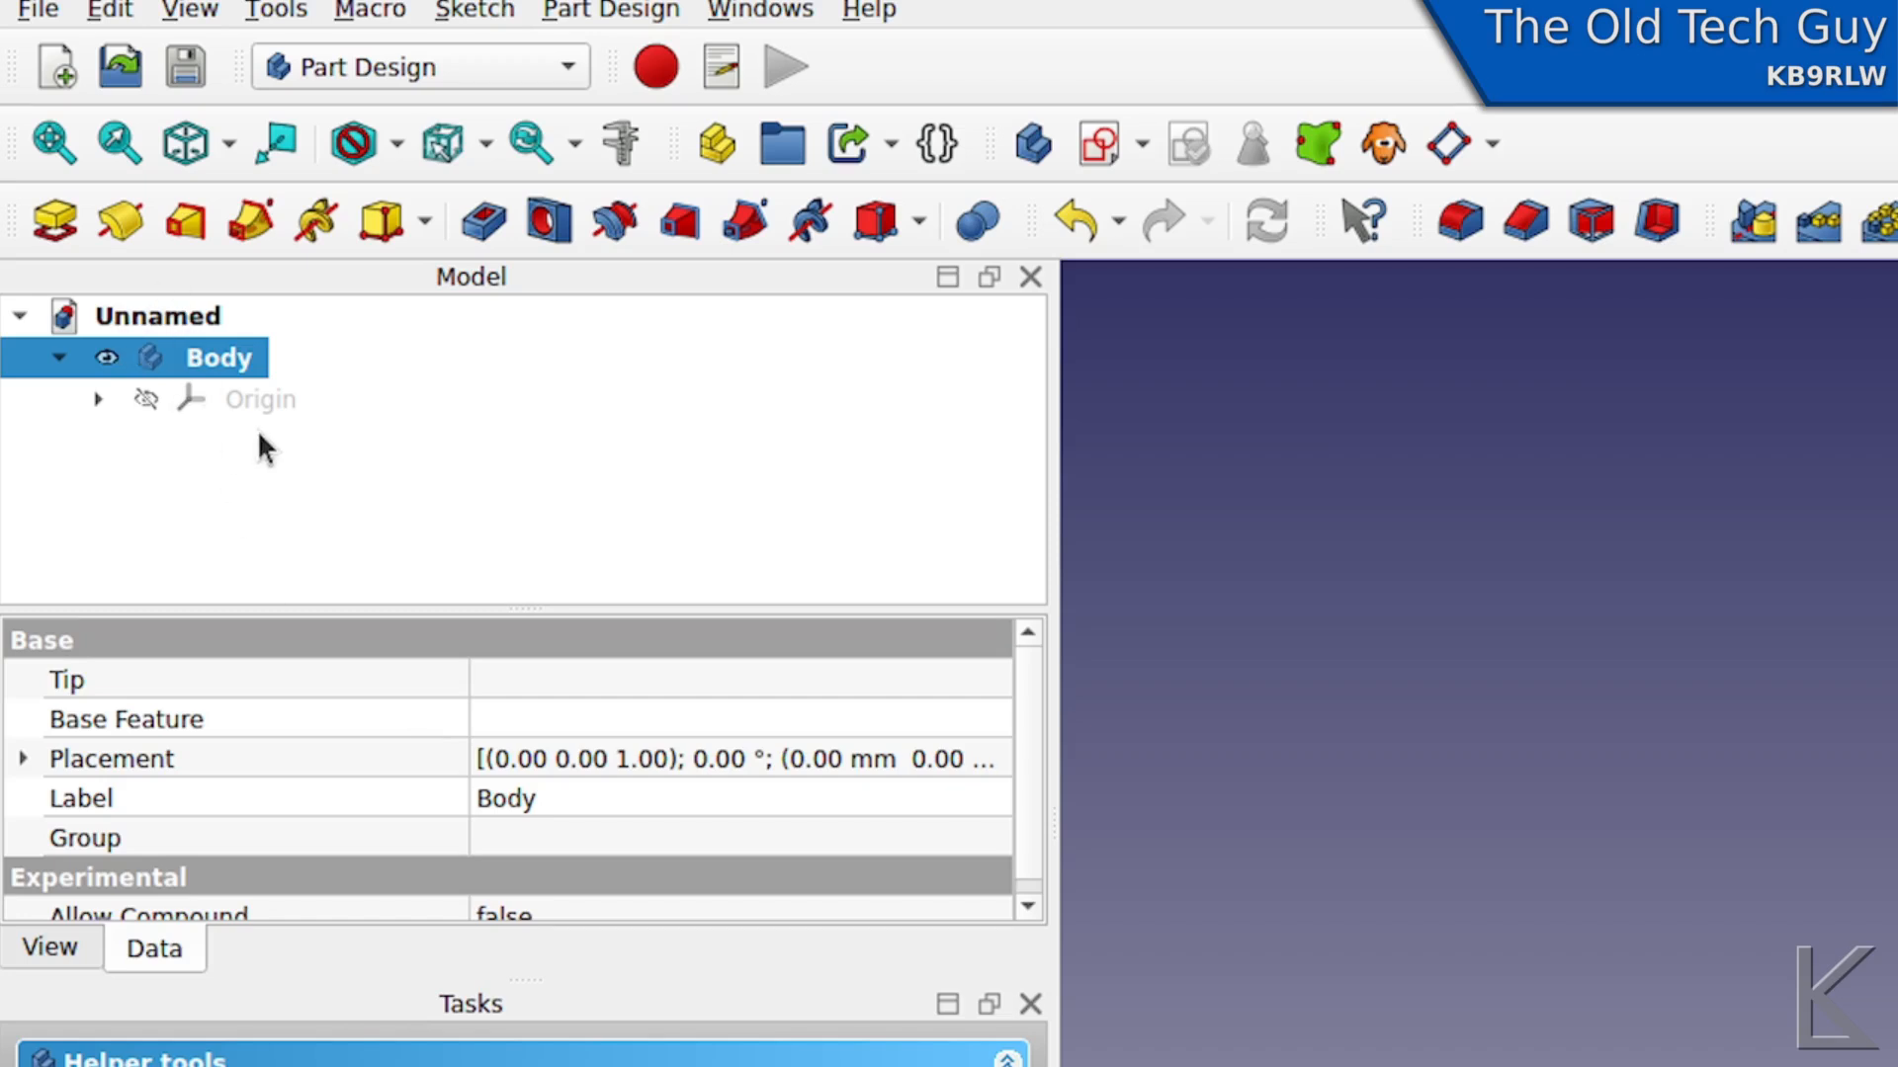
mouse_move(363, 435)
mouse_down()
mouse_move(385, 373)
mouse_move(119, 247)
mouse_move(19, 353)
mouse_move(182, 477)
mouse_move(305, 434)
mouse_up()
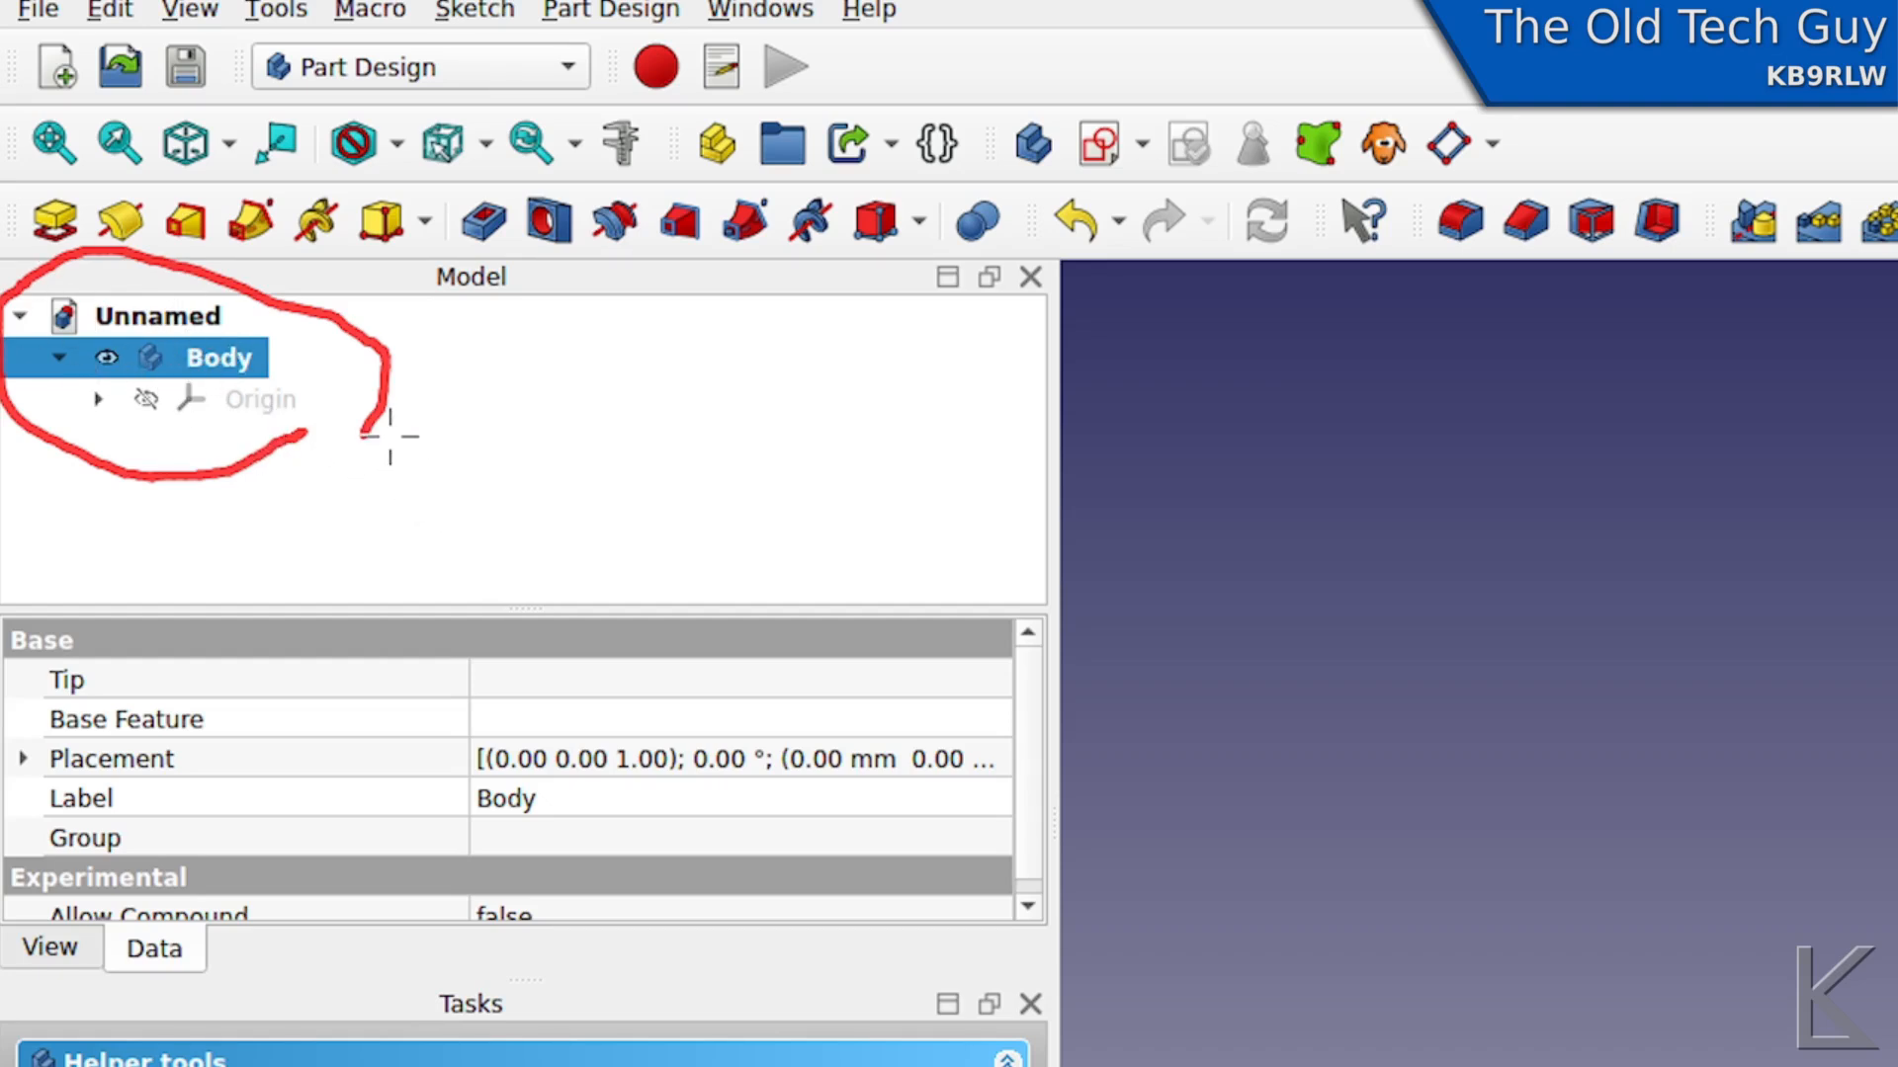
key(shift+F9)
key(F9)
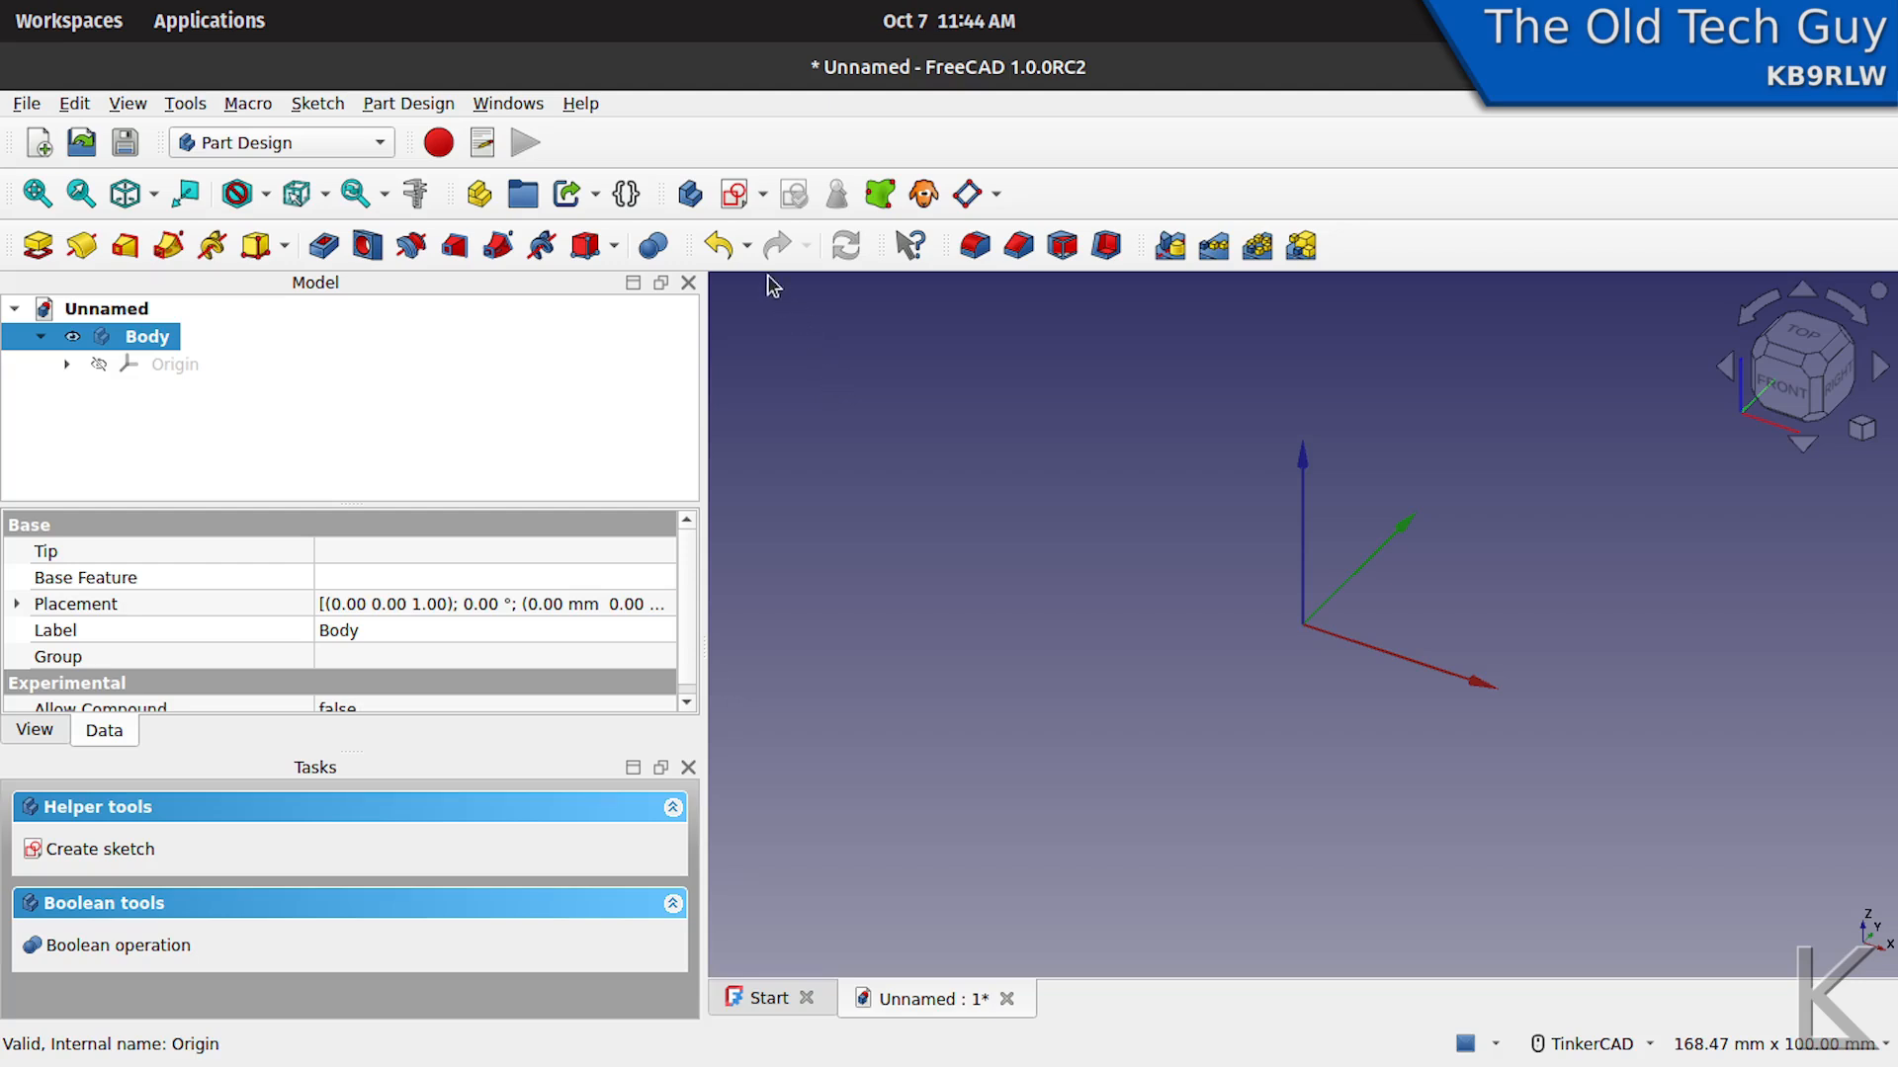
right_drag(1253, 578, 1288, 662)
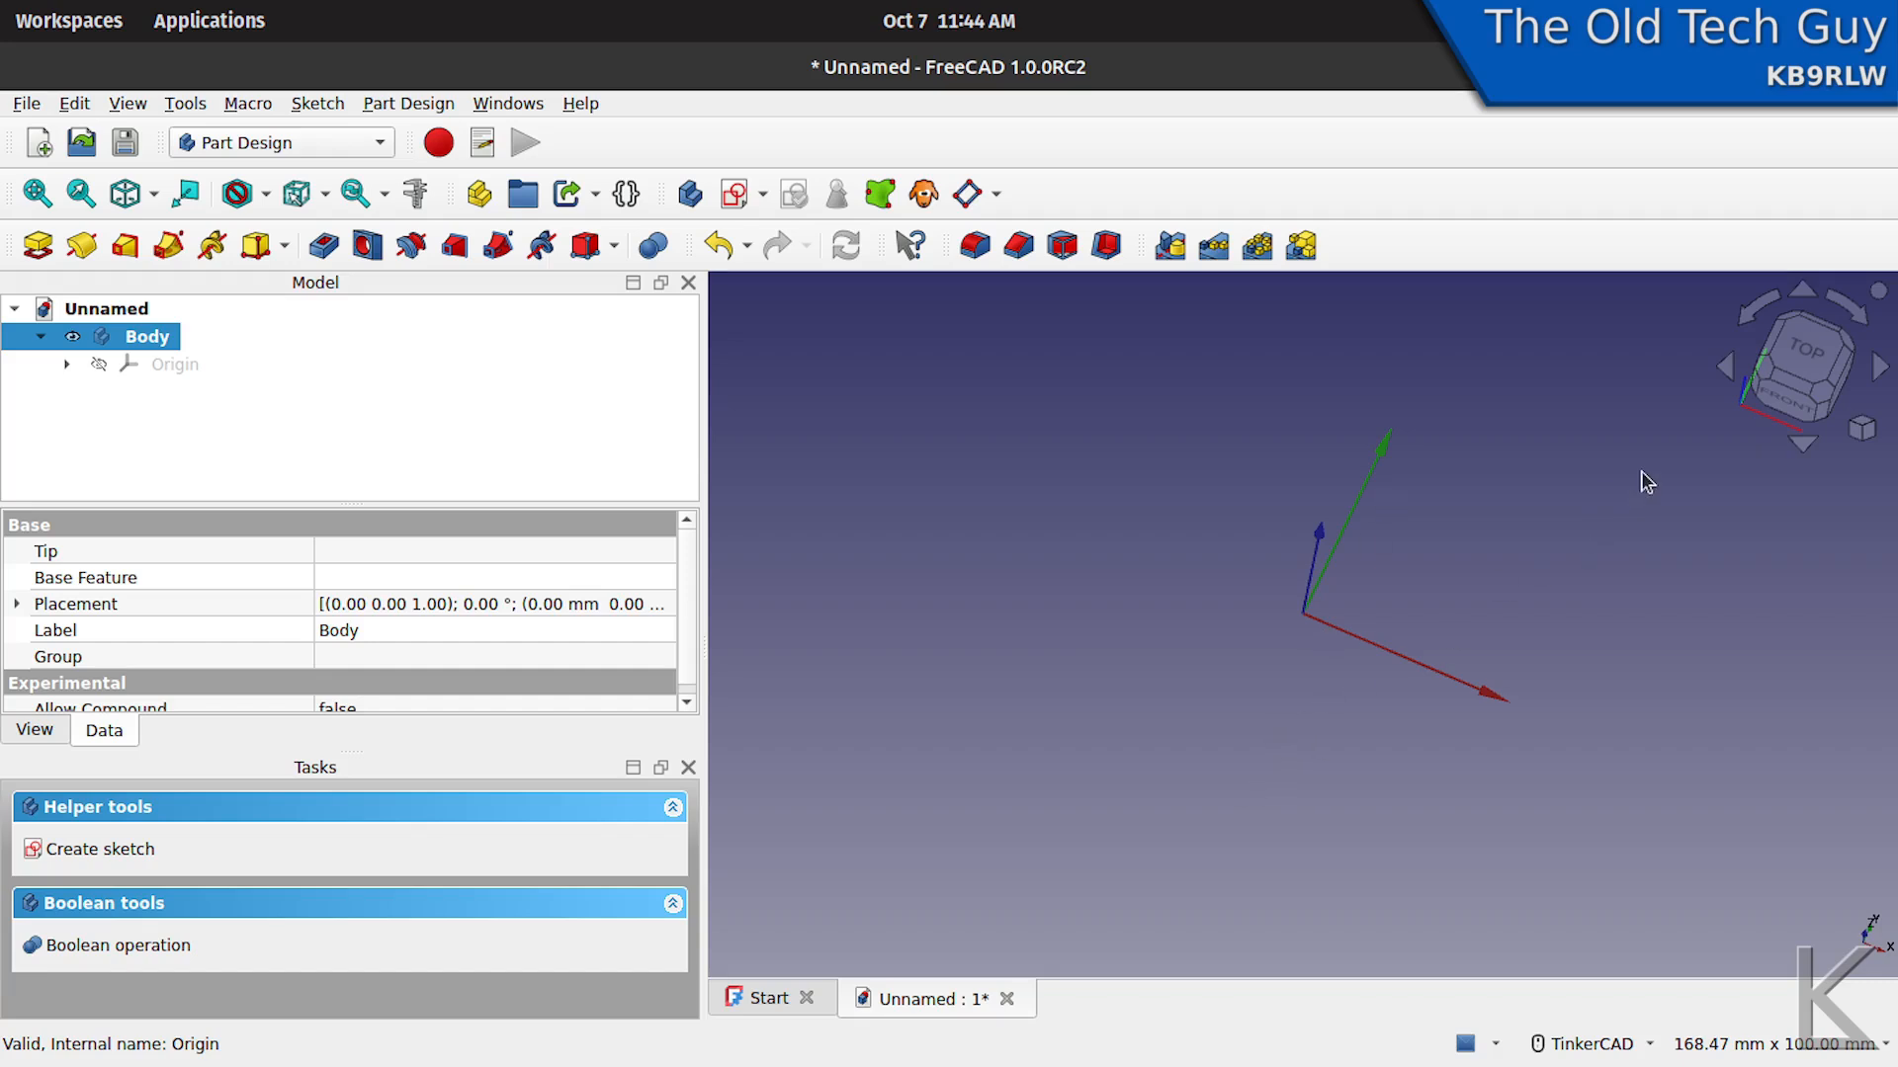
click(1791, 413)
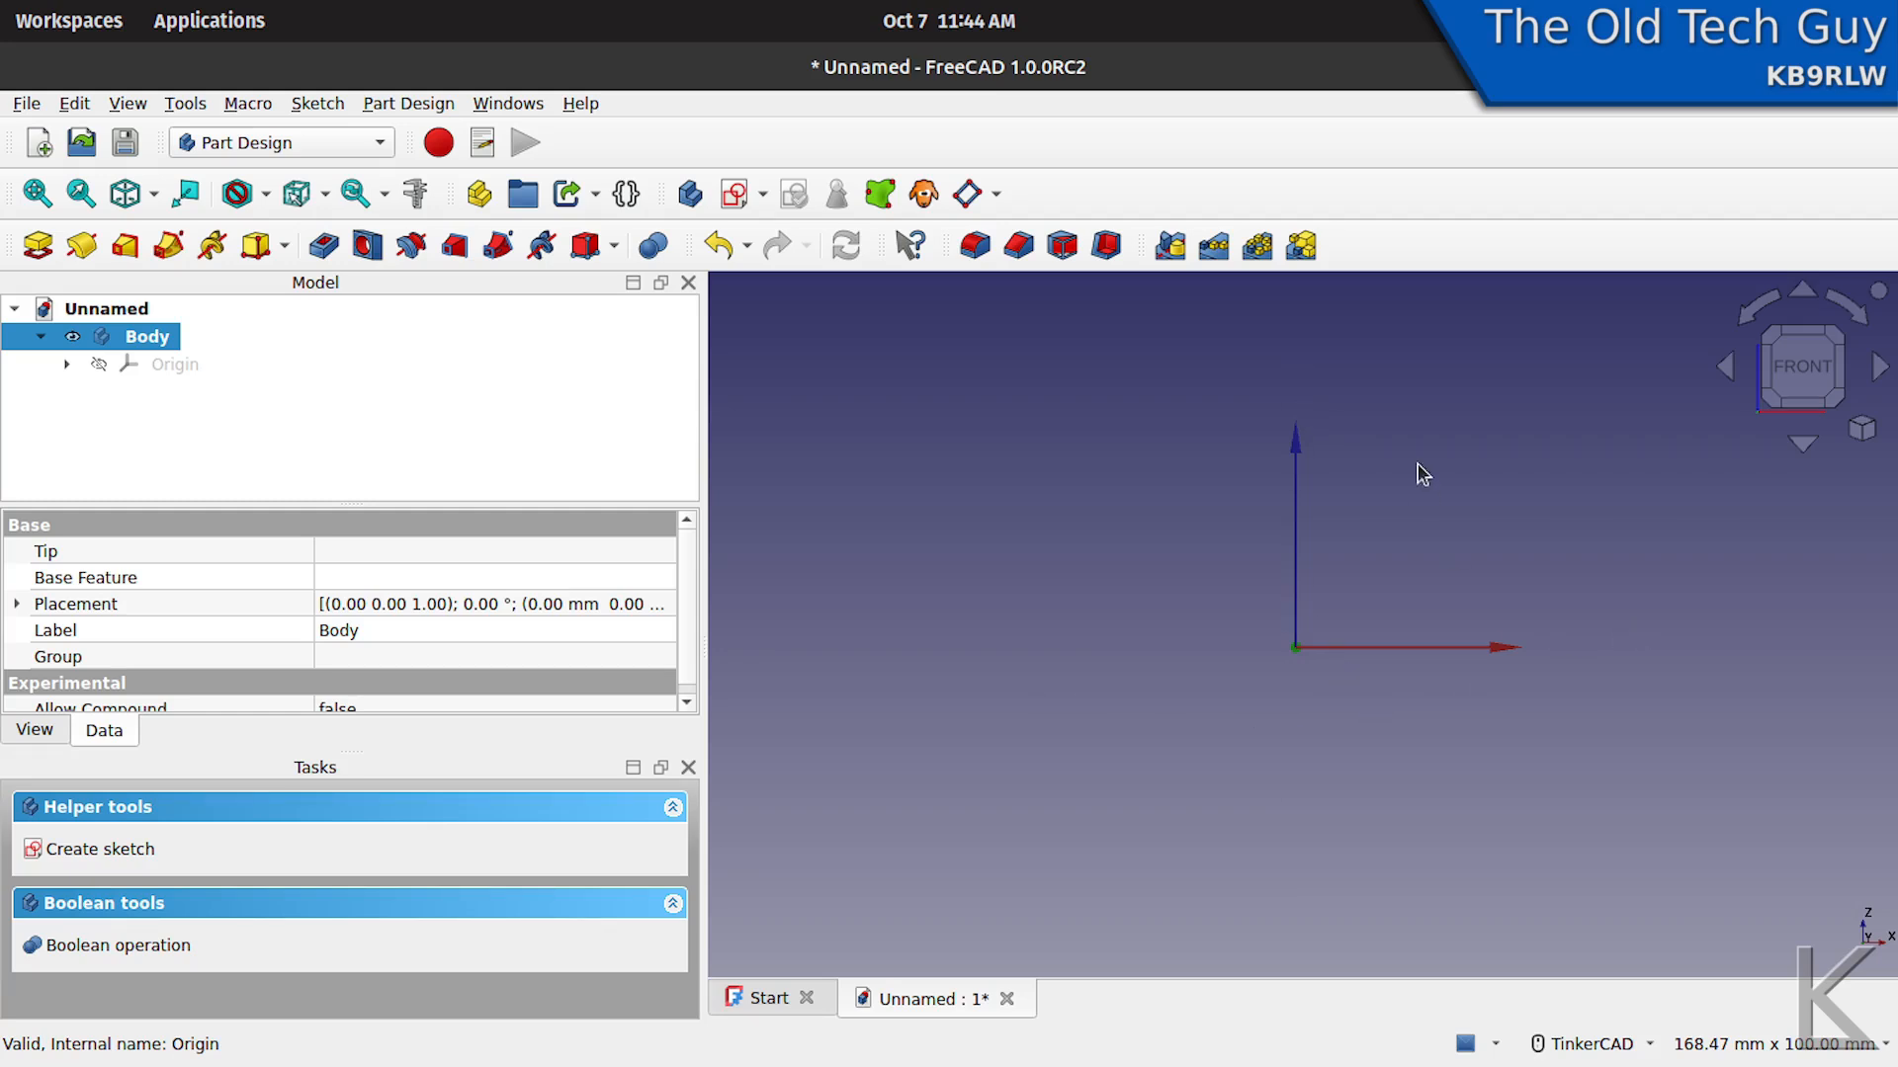
right_drag(1419, 465, 1395, 525)
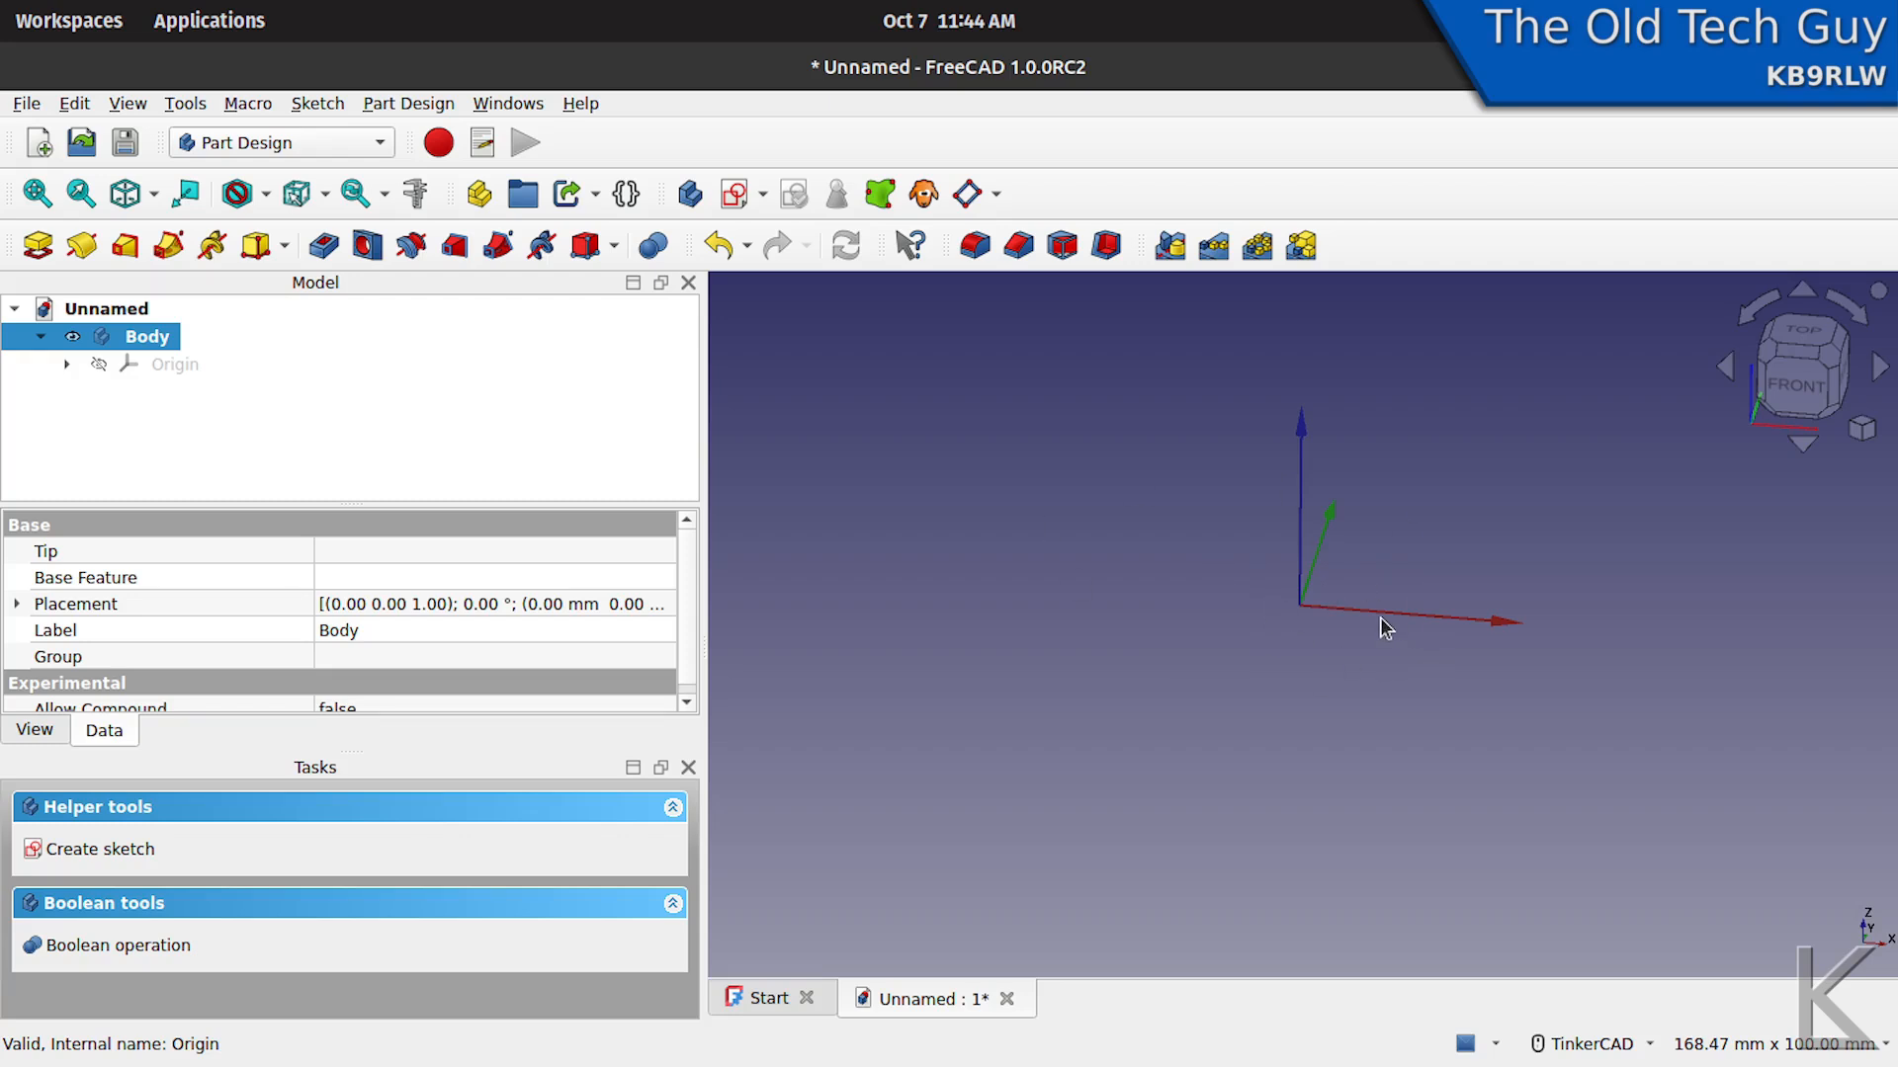
right_drag(1176, 593, 1206, 610)
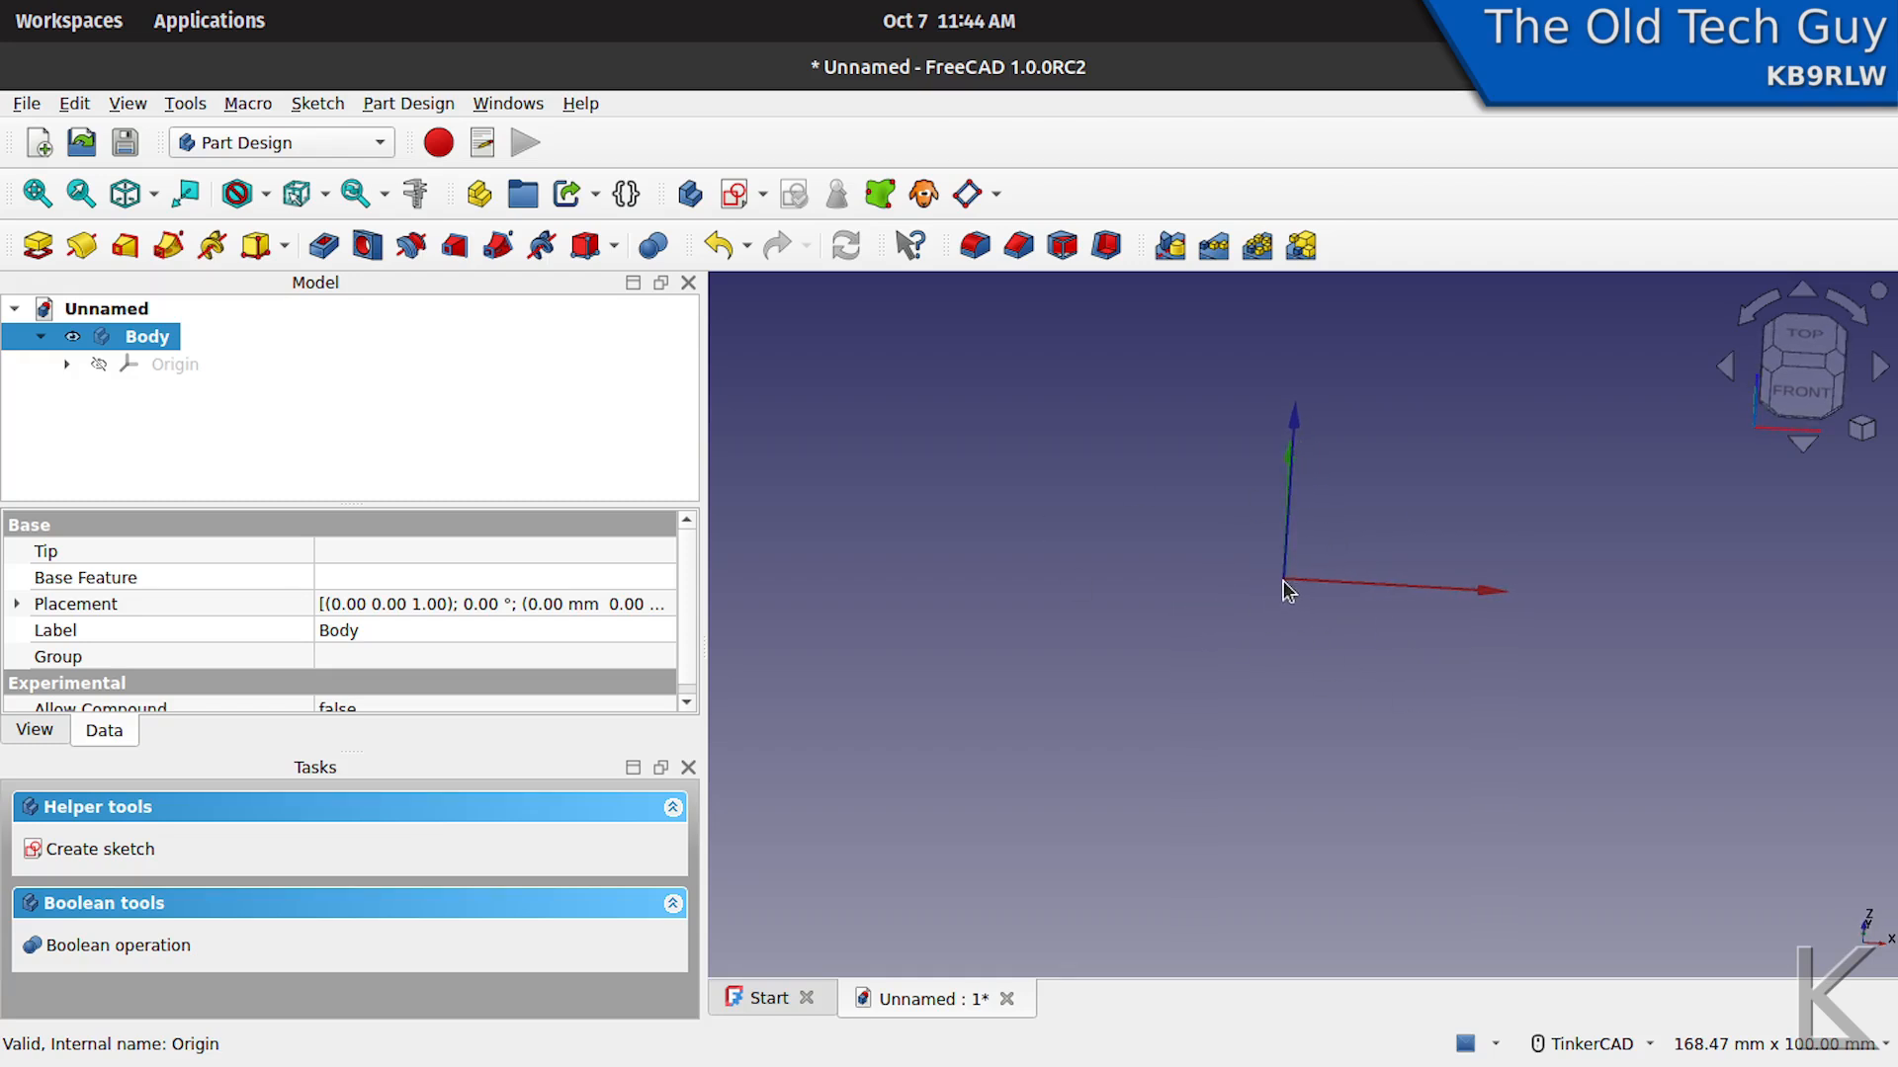
- Create a new sketch in the body, attached to the XY-plane
click(733, 197)
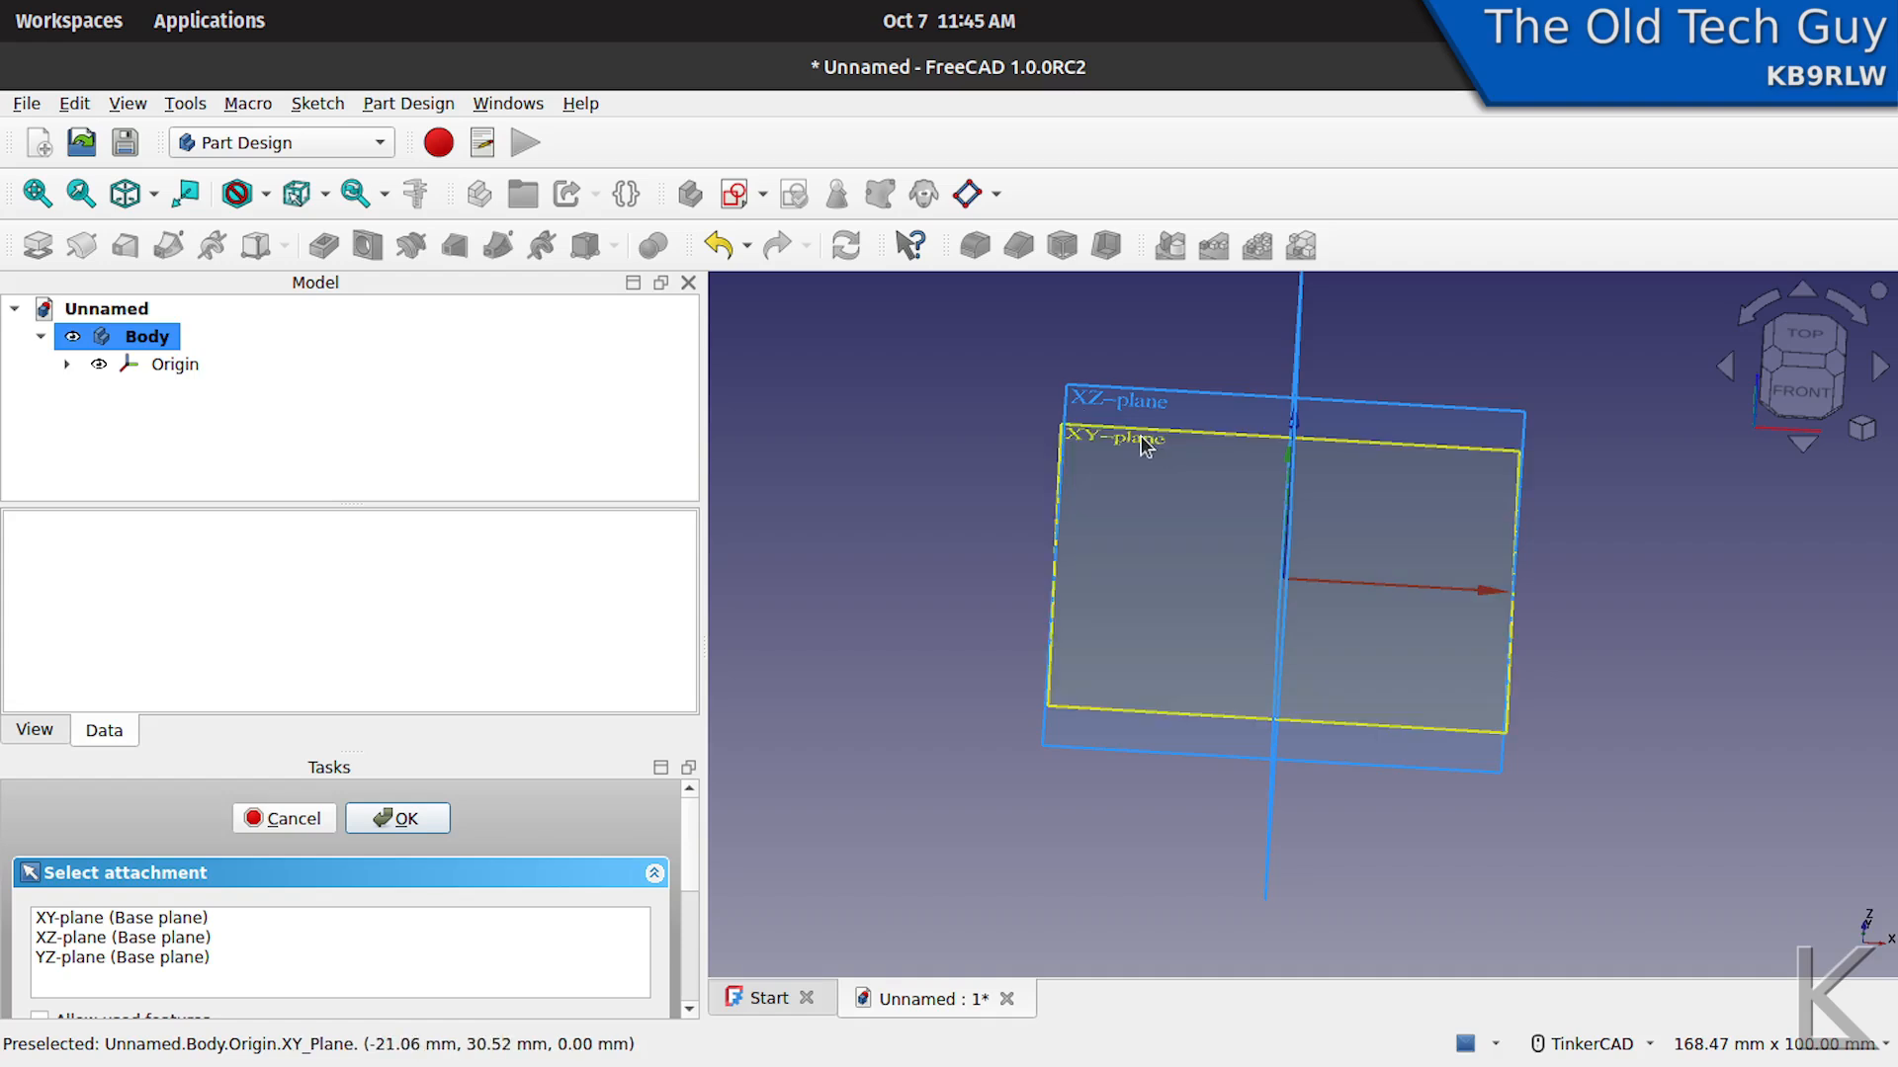
click(143, 920)
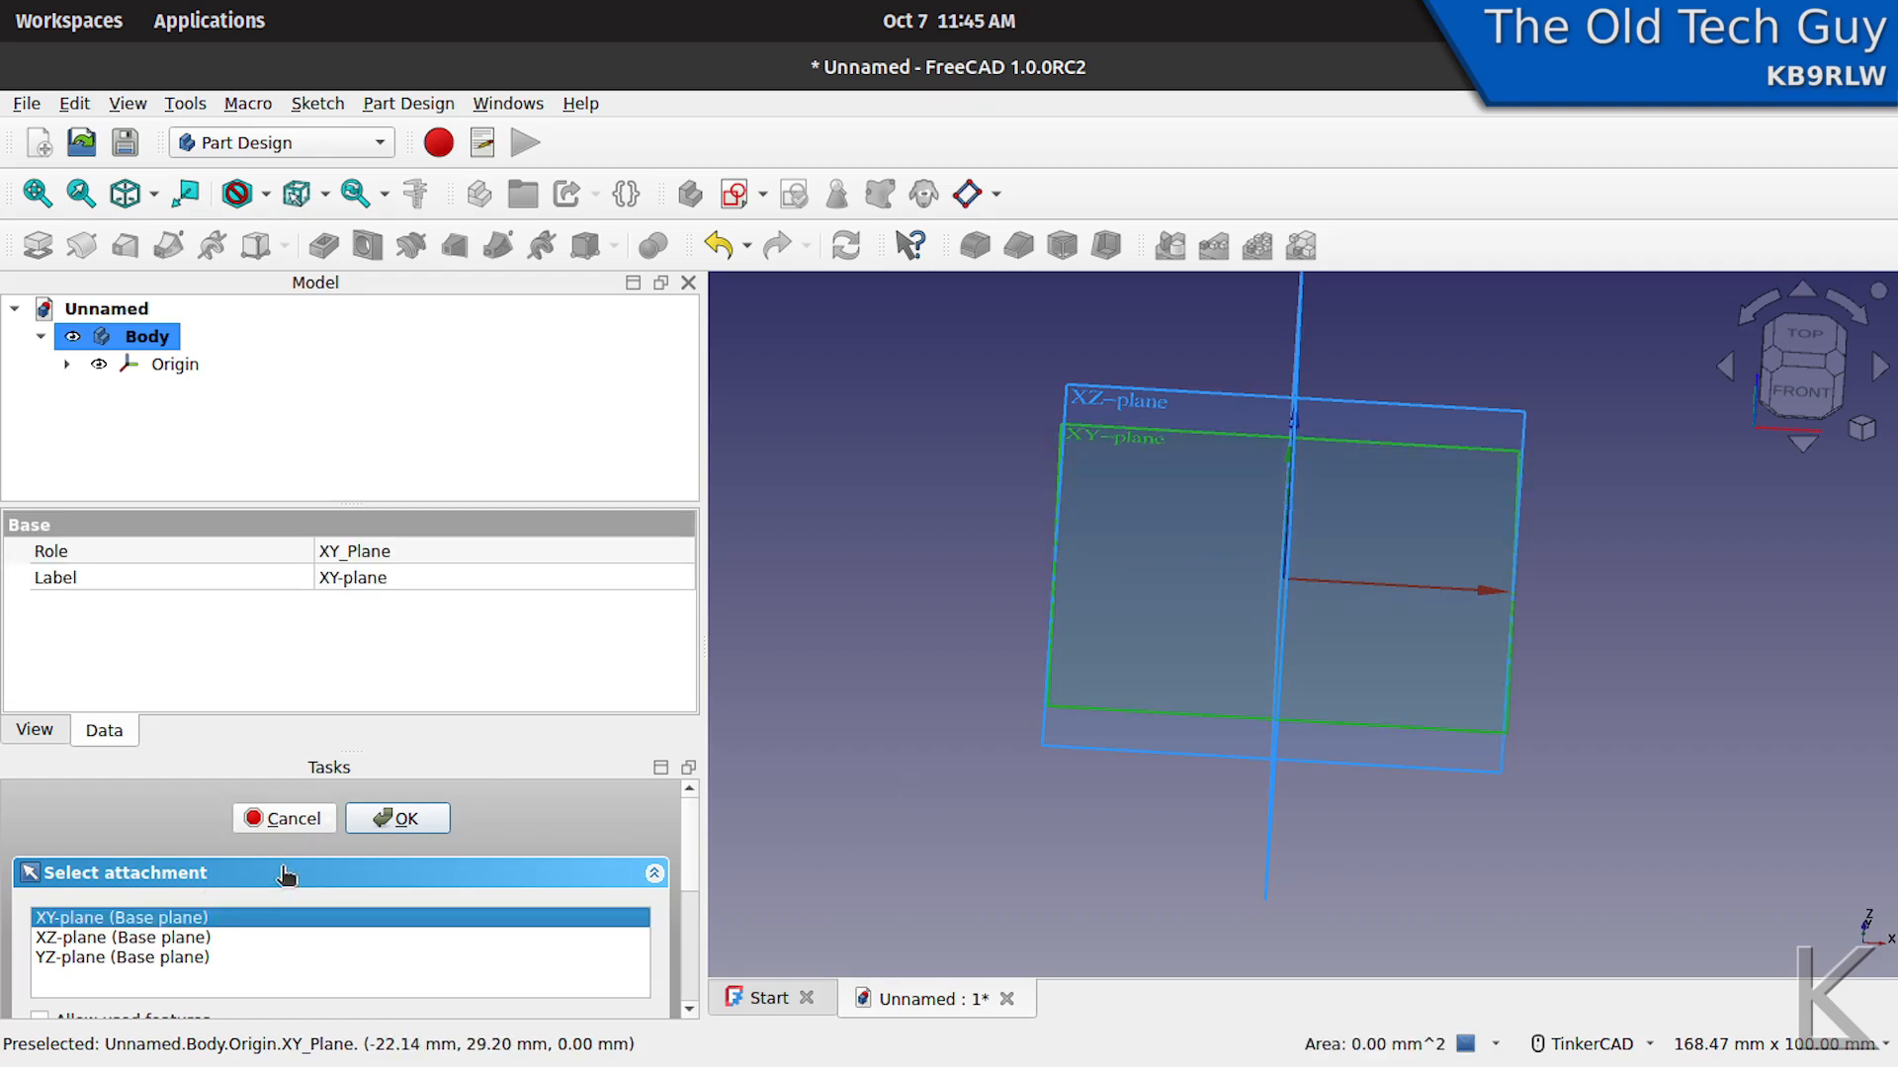
click(397, 819)
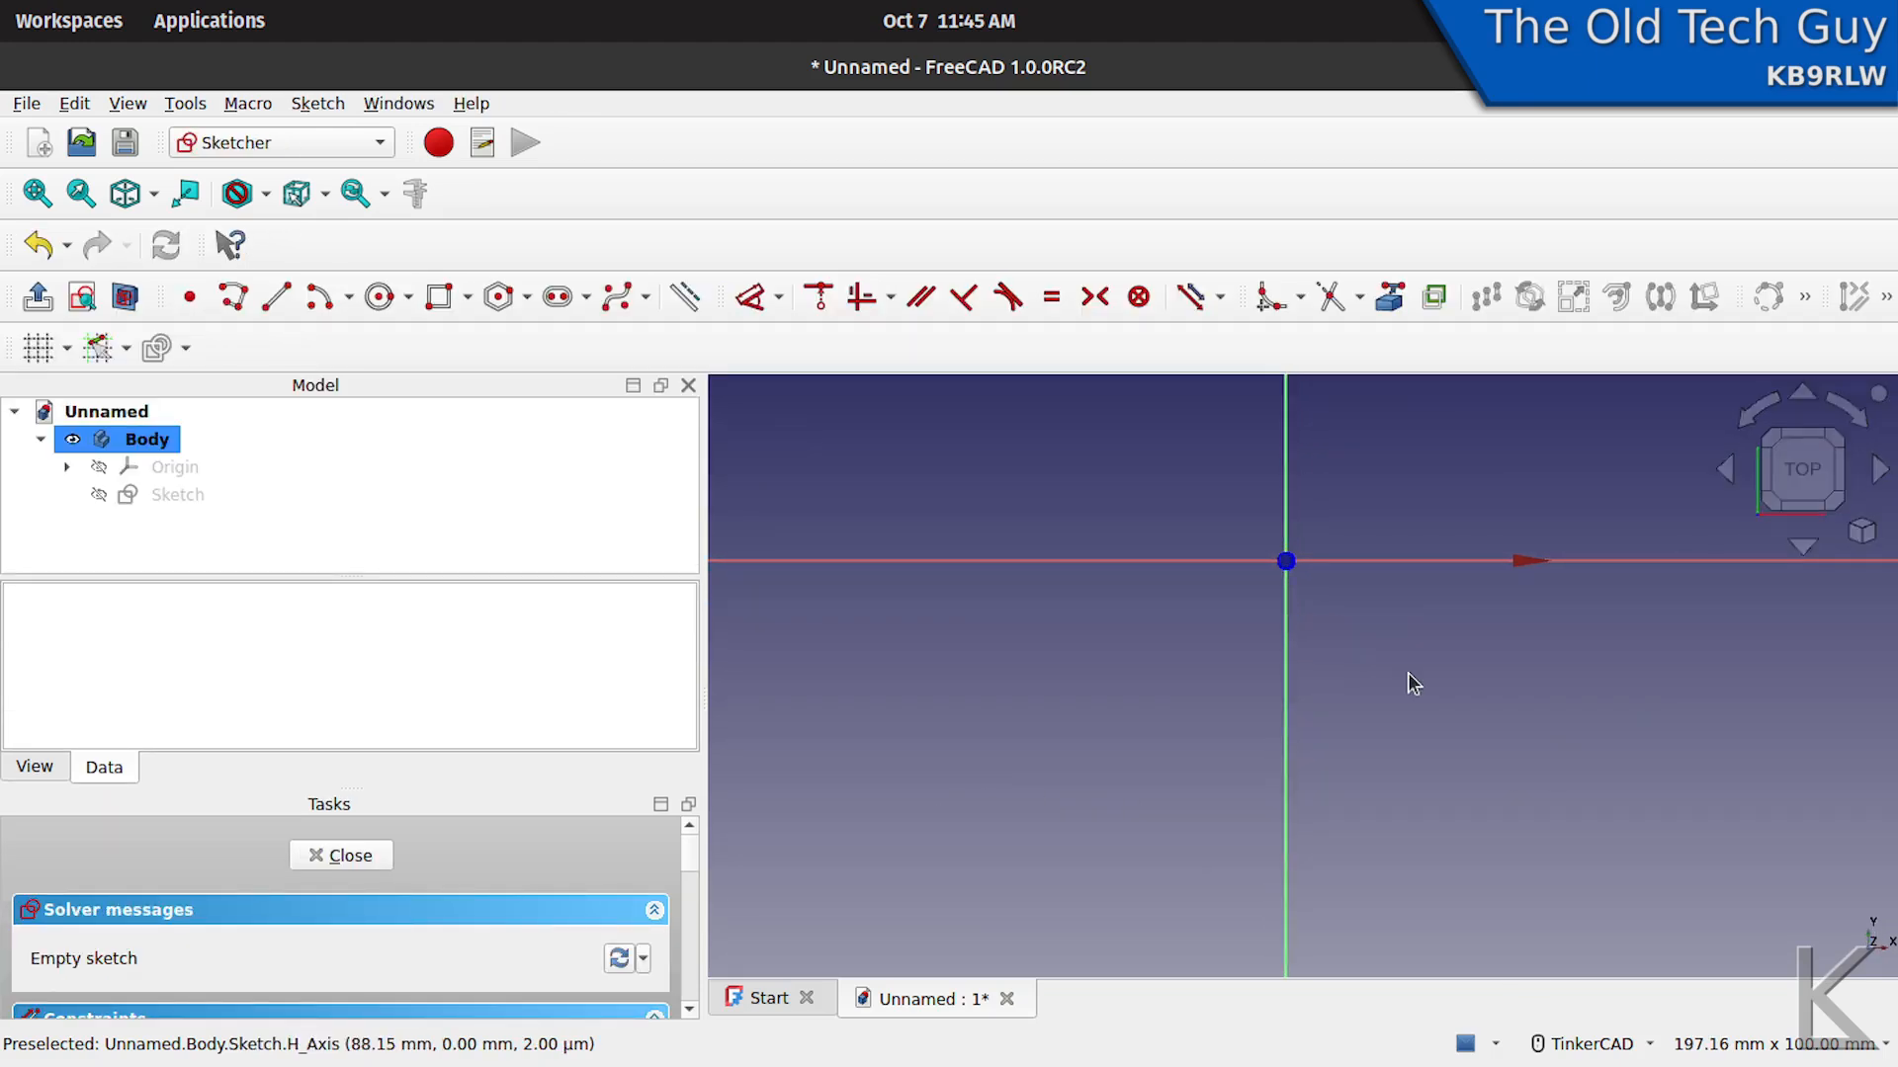
- Sketch a horizontal slot starting at the origin, with a 25 mm centre distance along the X axis and an end radius of about 28 mm
mouse_move(1368, 711)
middle_down()
mouse_move(1325, 775)
mouse_move(1339, 805)
mouse_move(1358, 784)
middle_up()
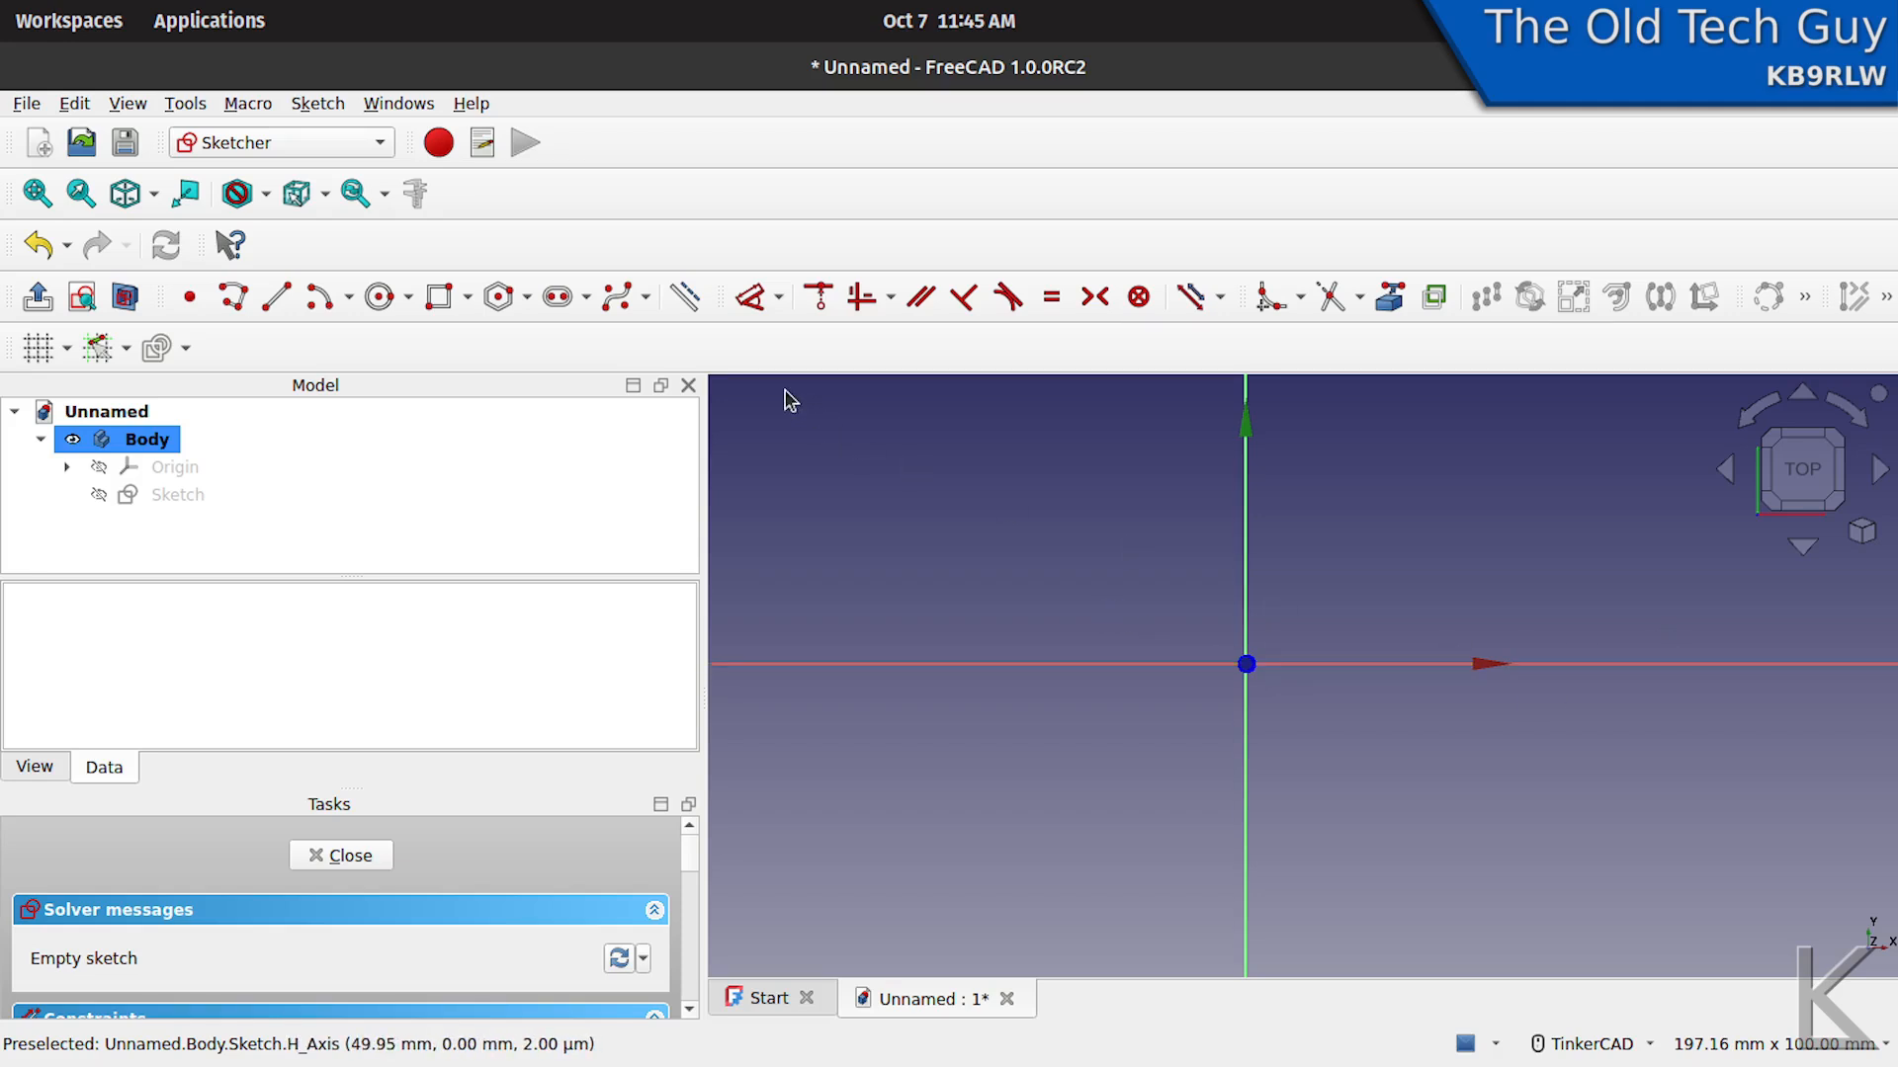
click(556, 310)
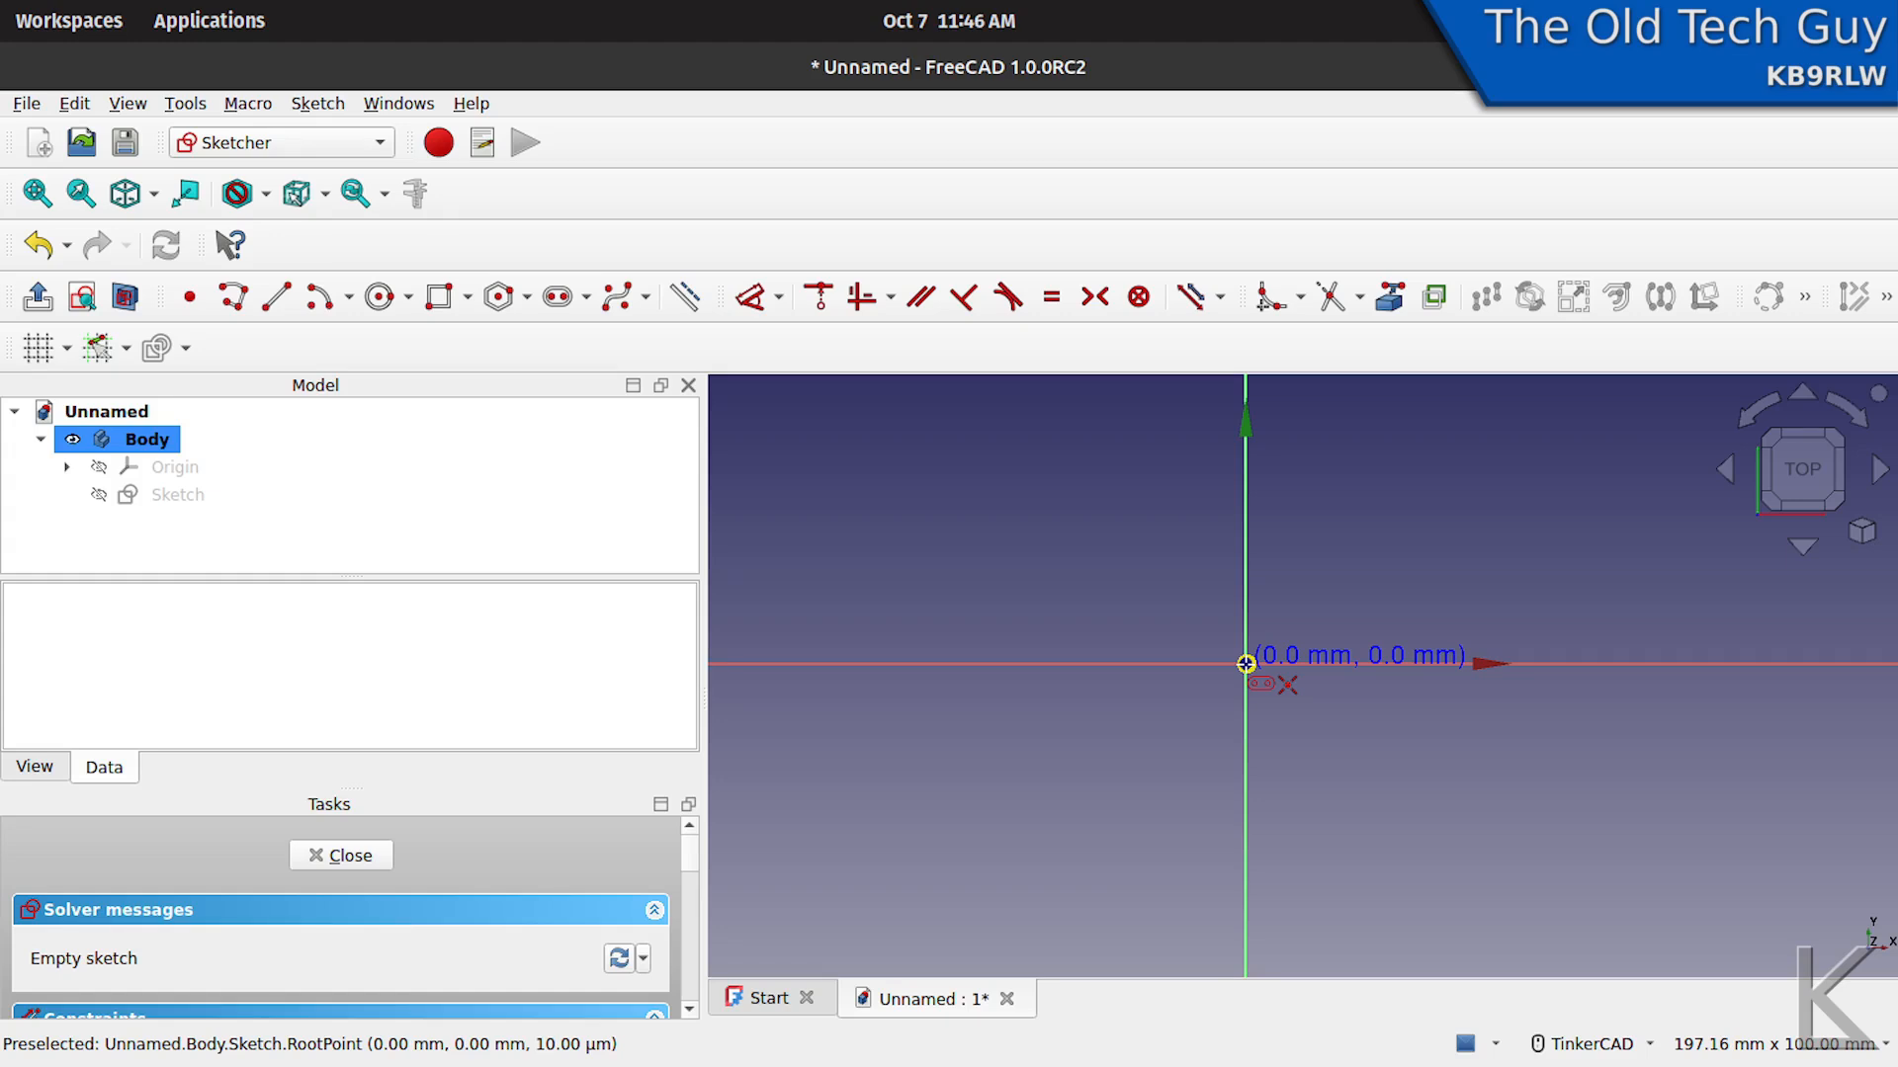
click(1245, 662)
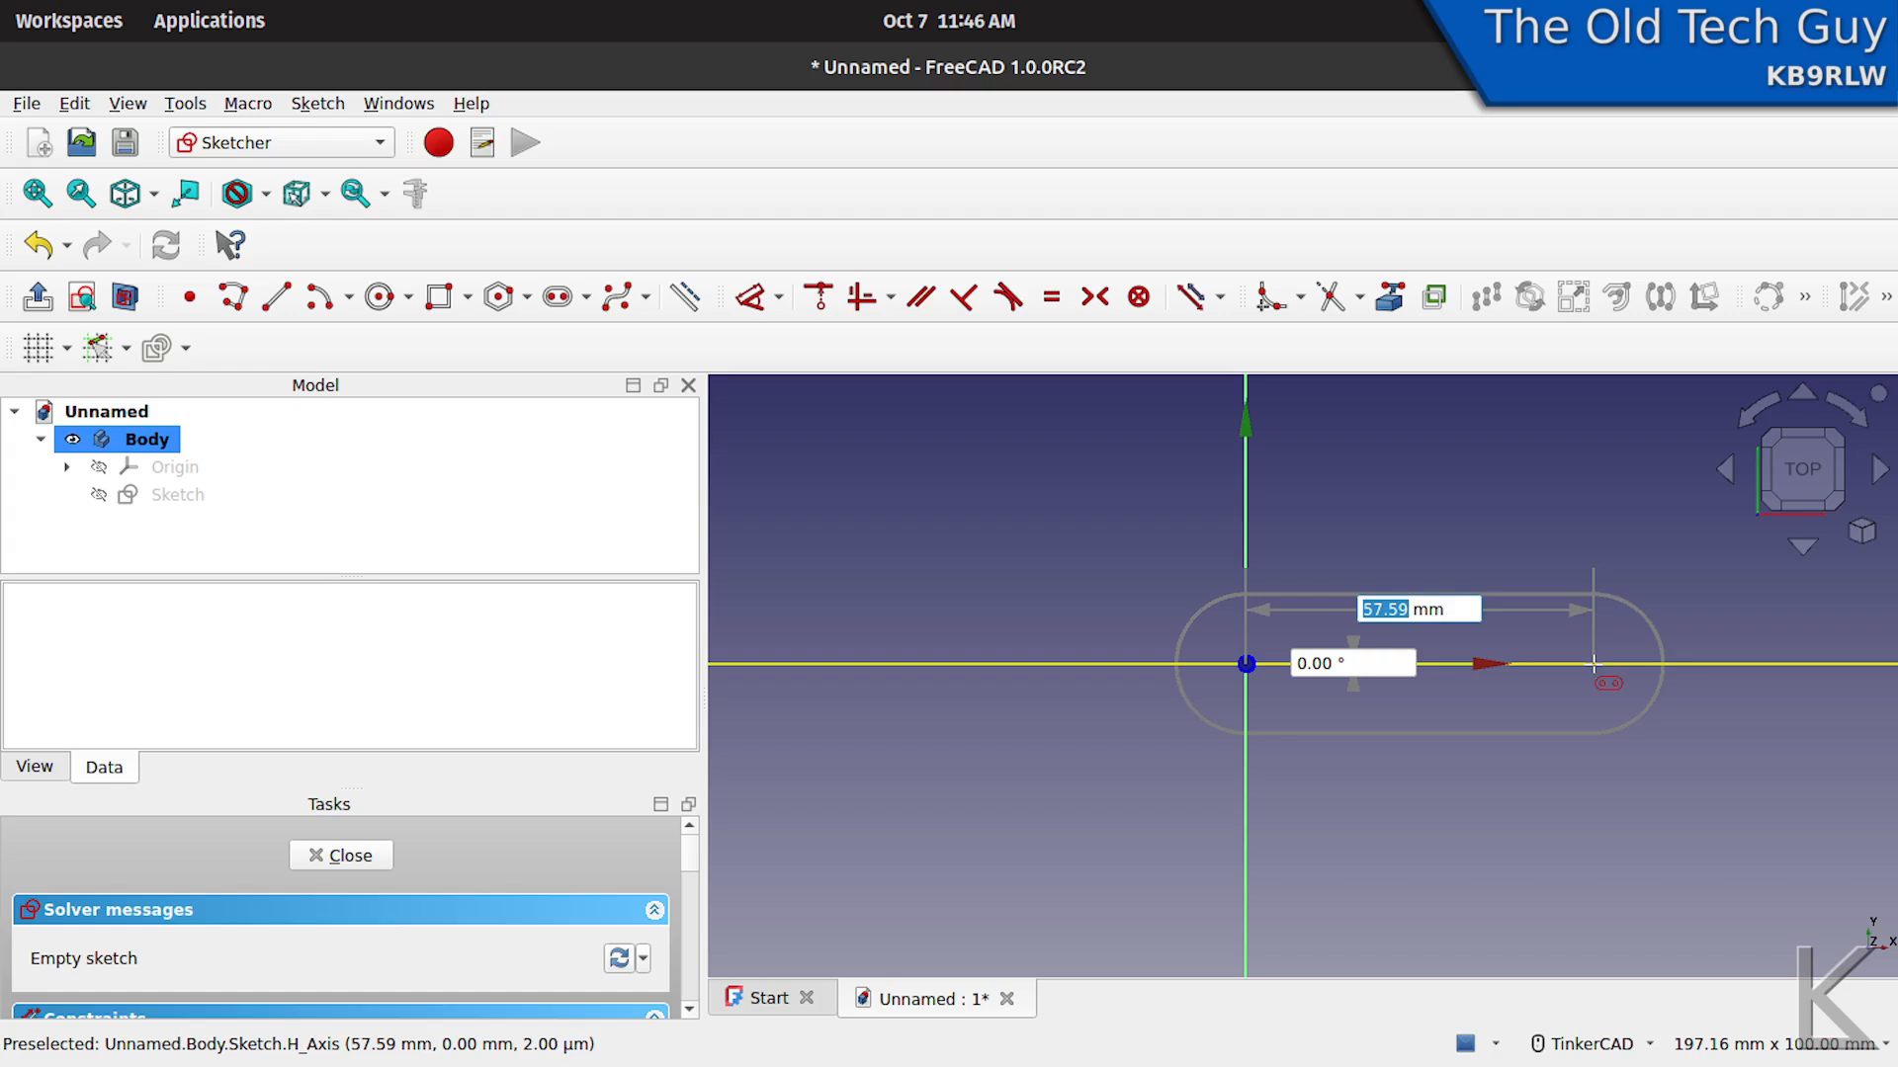
text(25)
key(Tab)
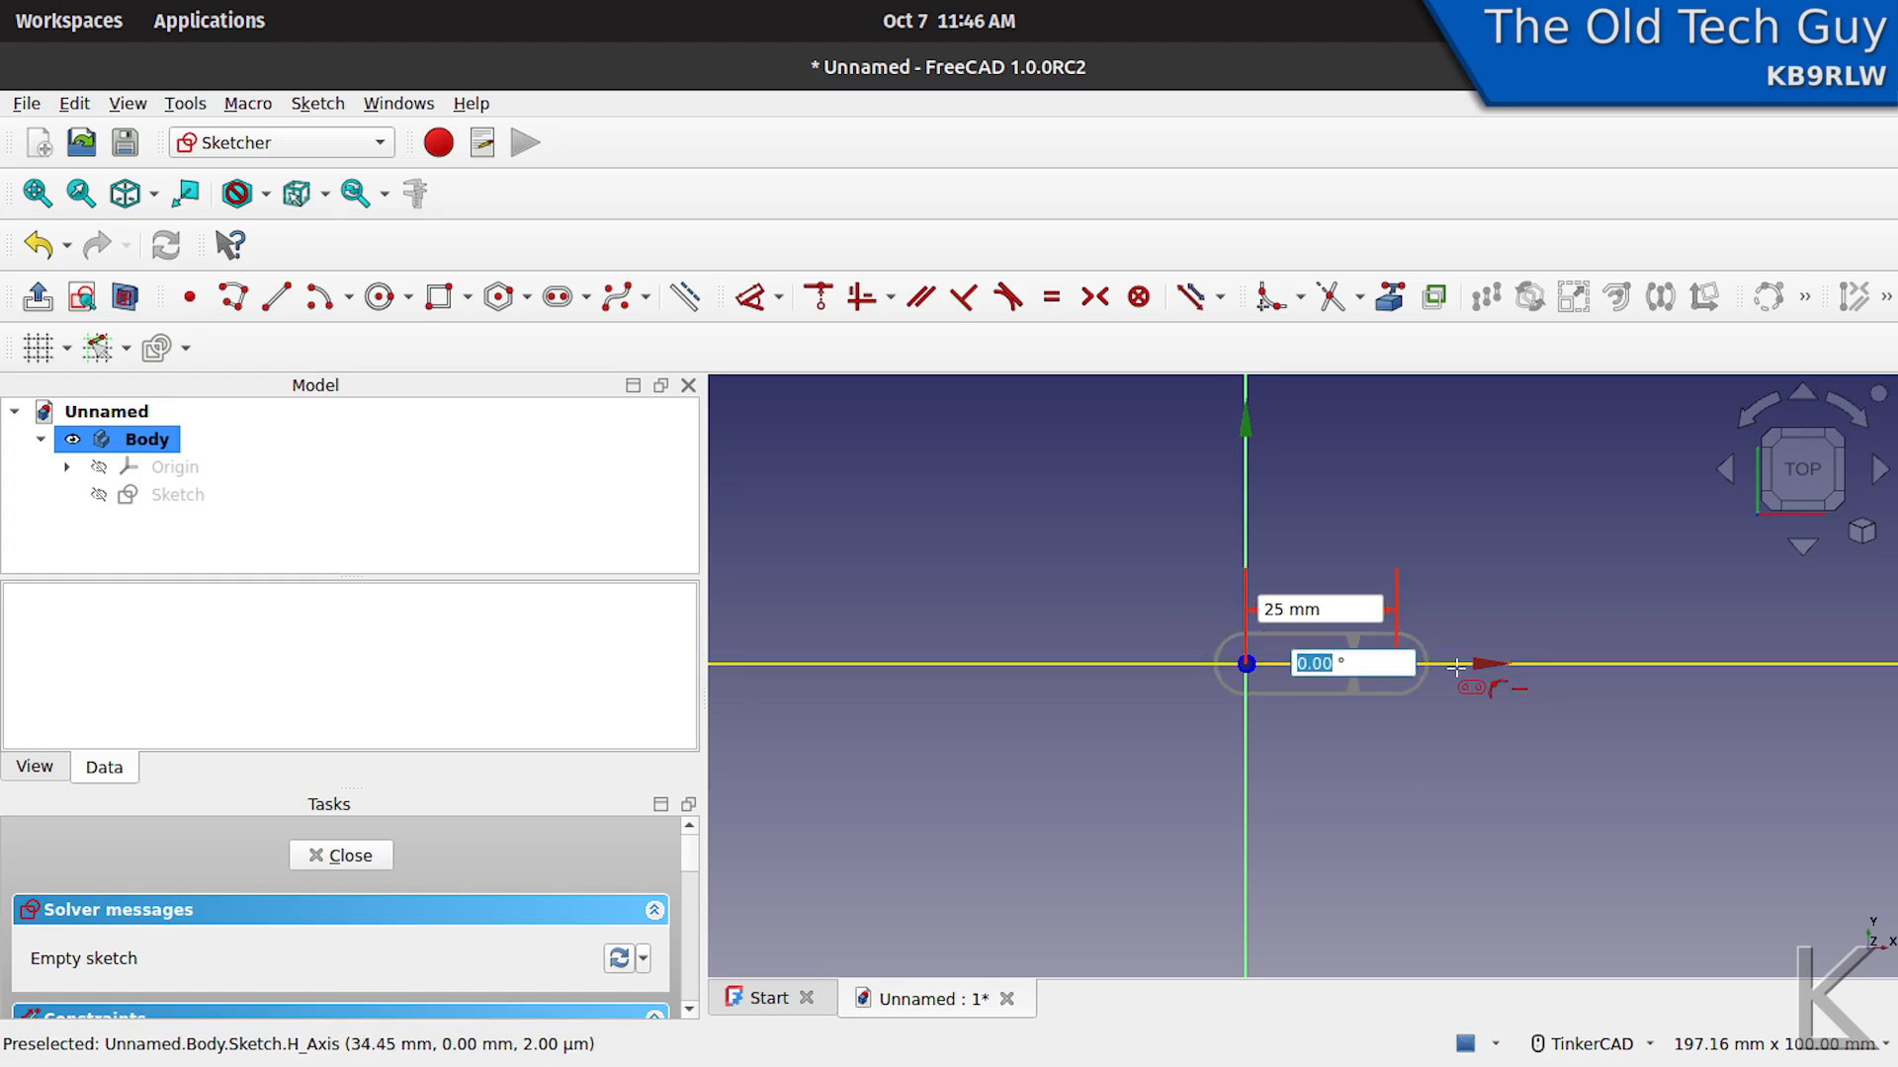
key(Tab)
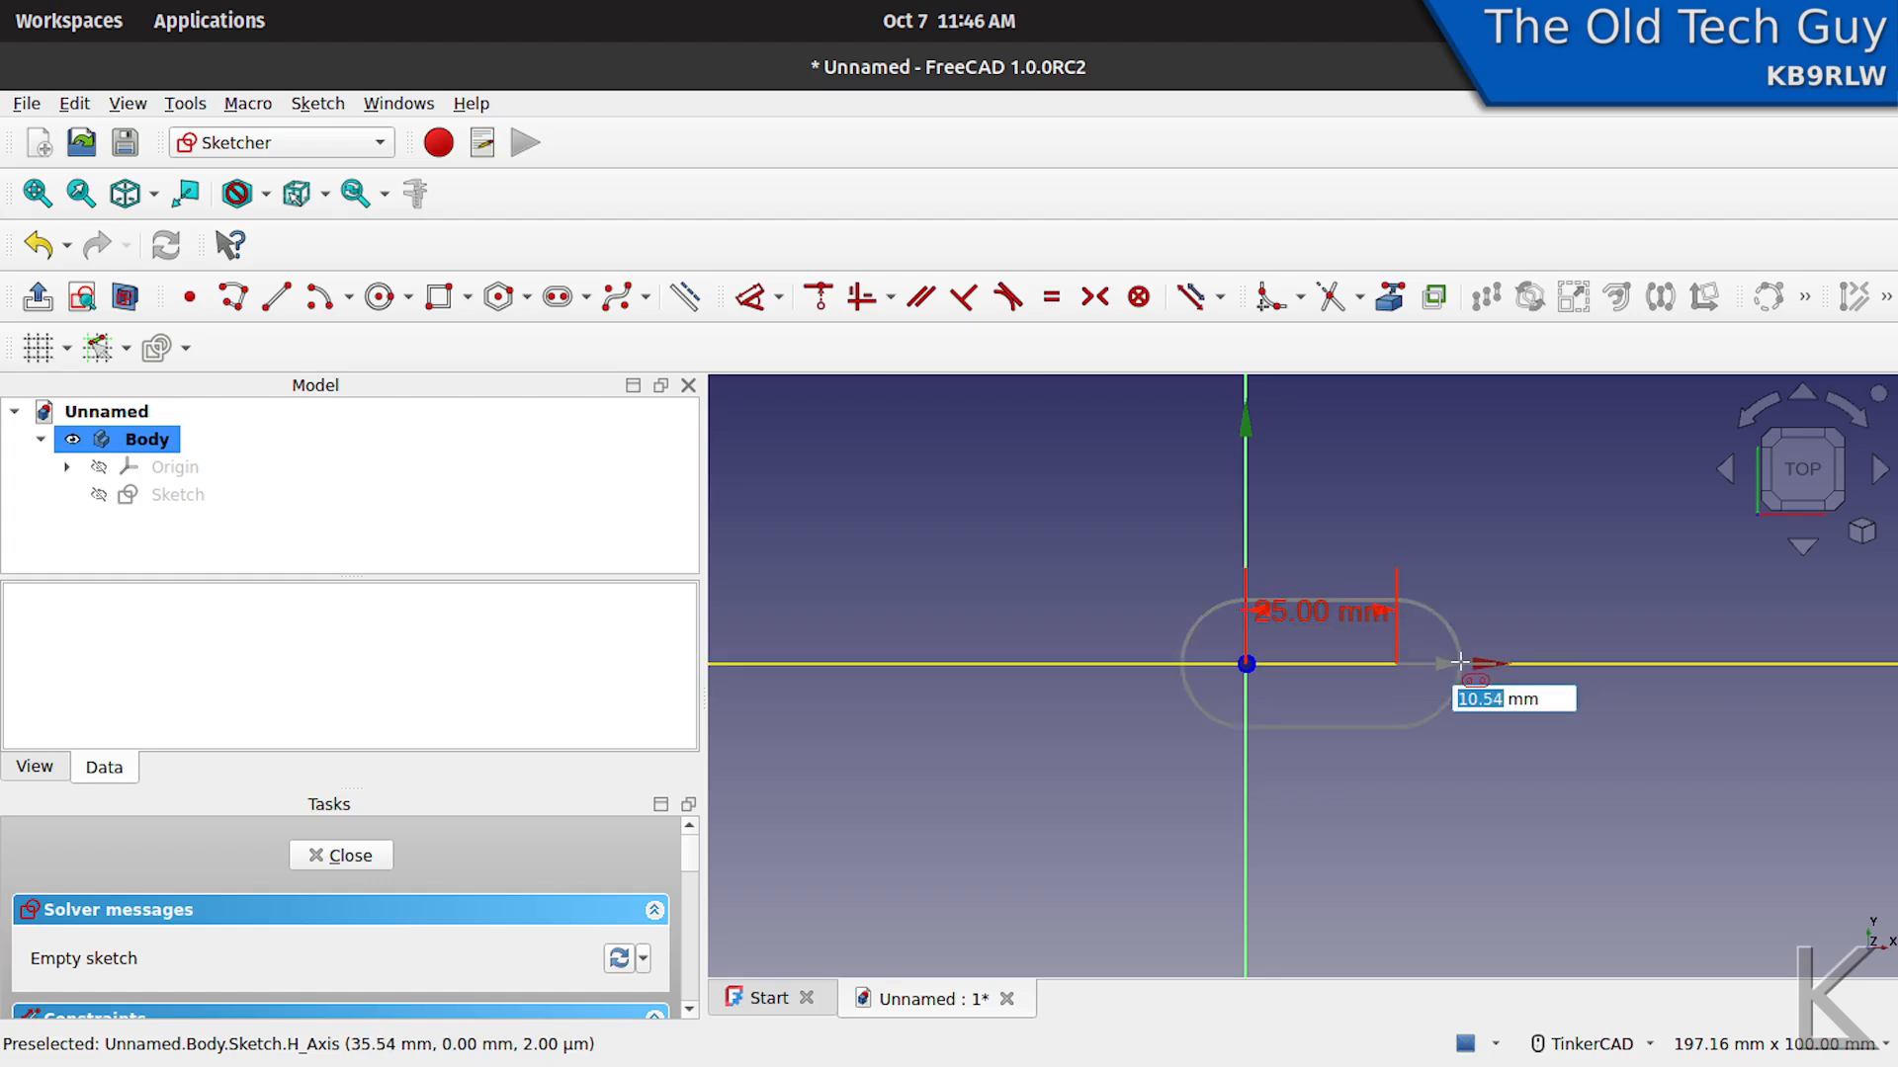
click(1566, 664)
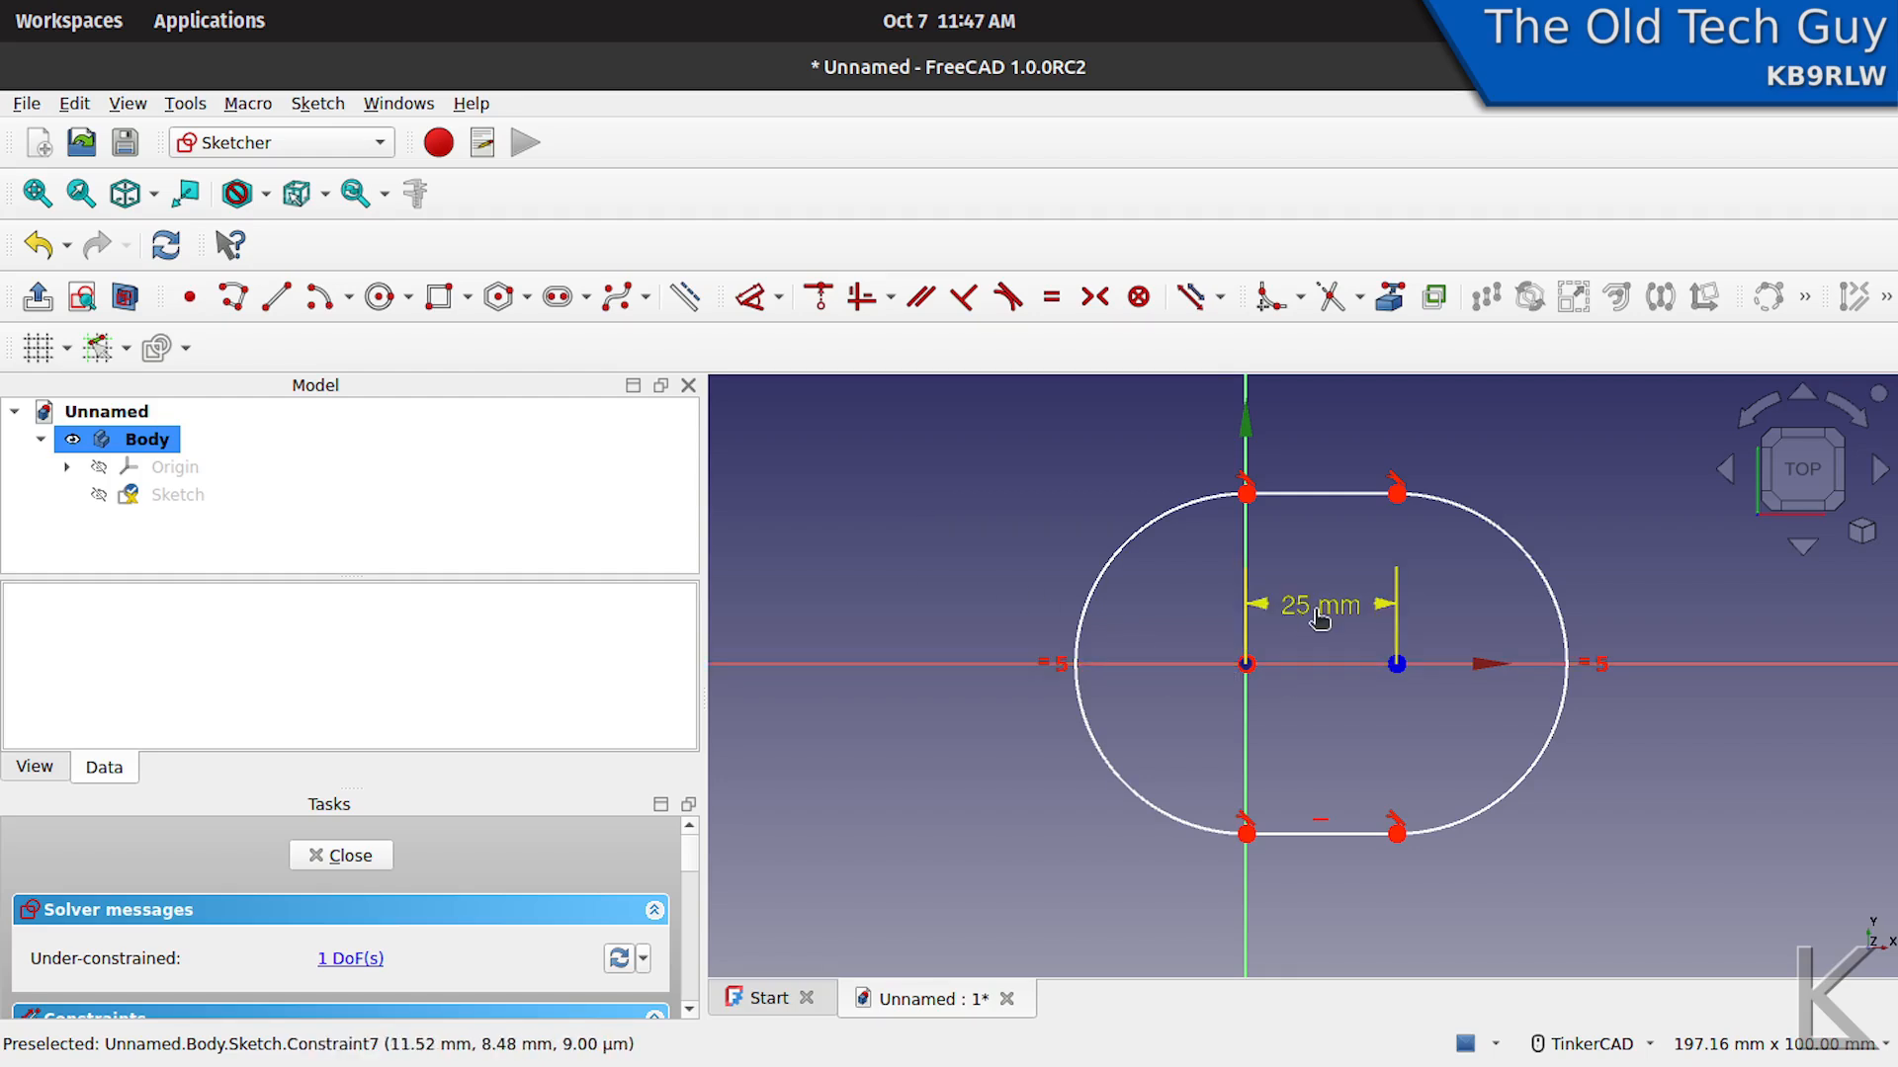
- Move the 25 mm dimension above the slot and constrain the radius of its left arc to 17 mm
drag(1321, 607, 1332, 423)
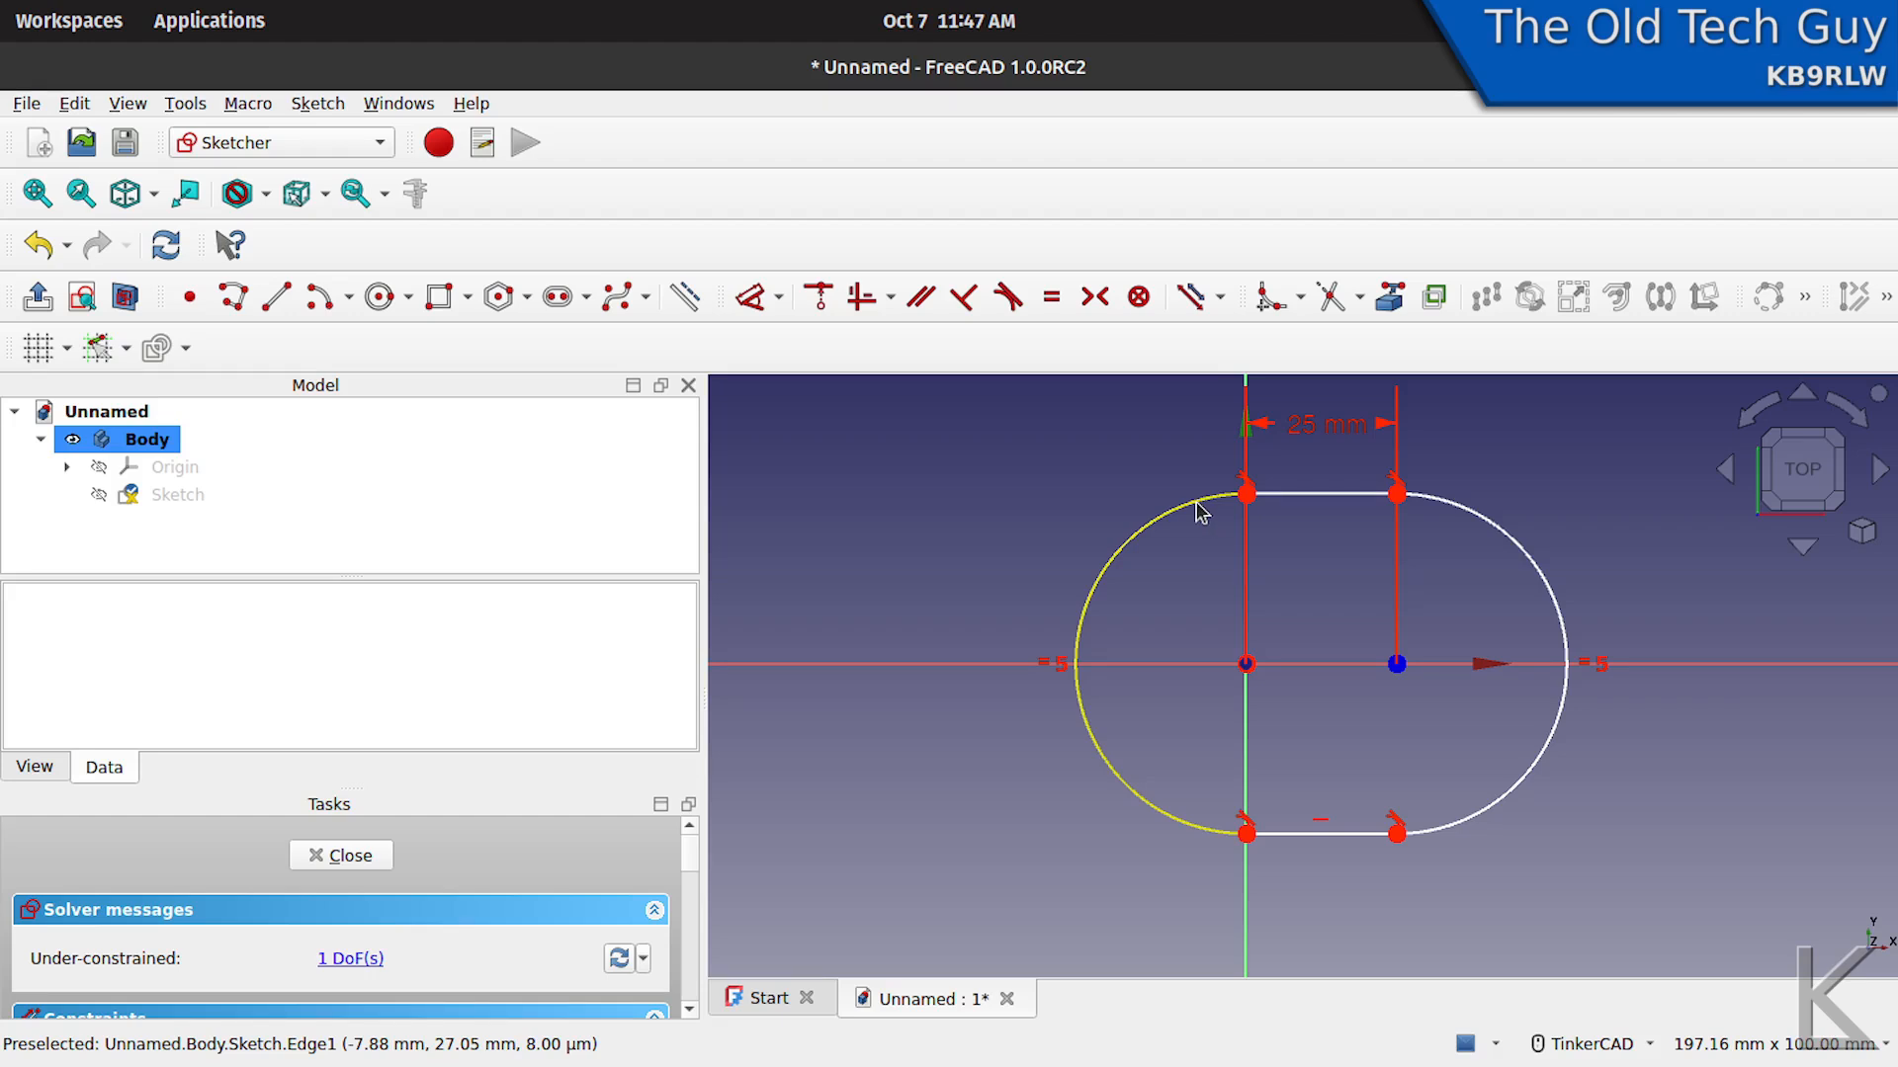
click(757, 295)
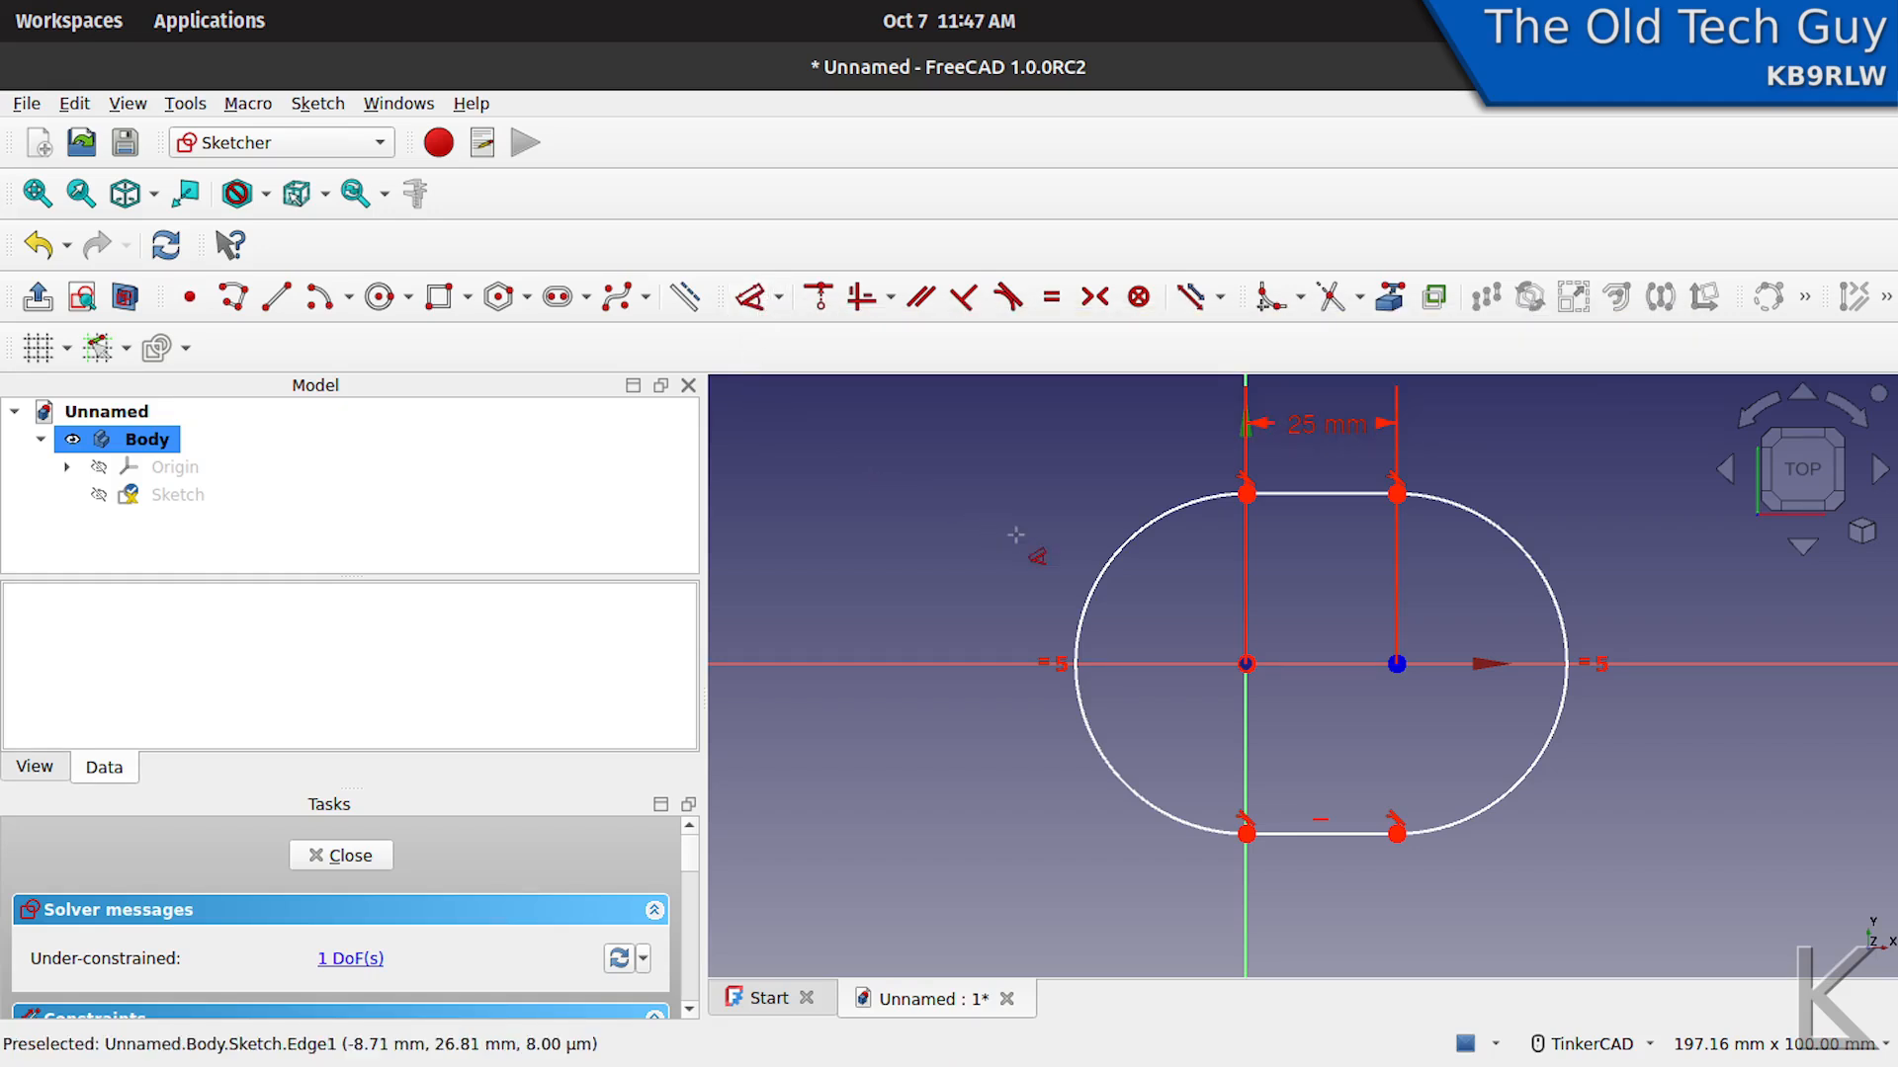
click(1106, 563)
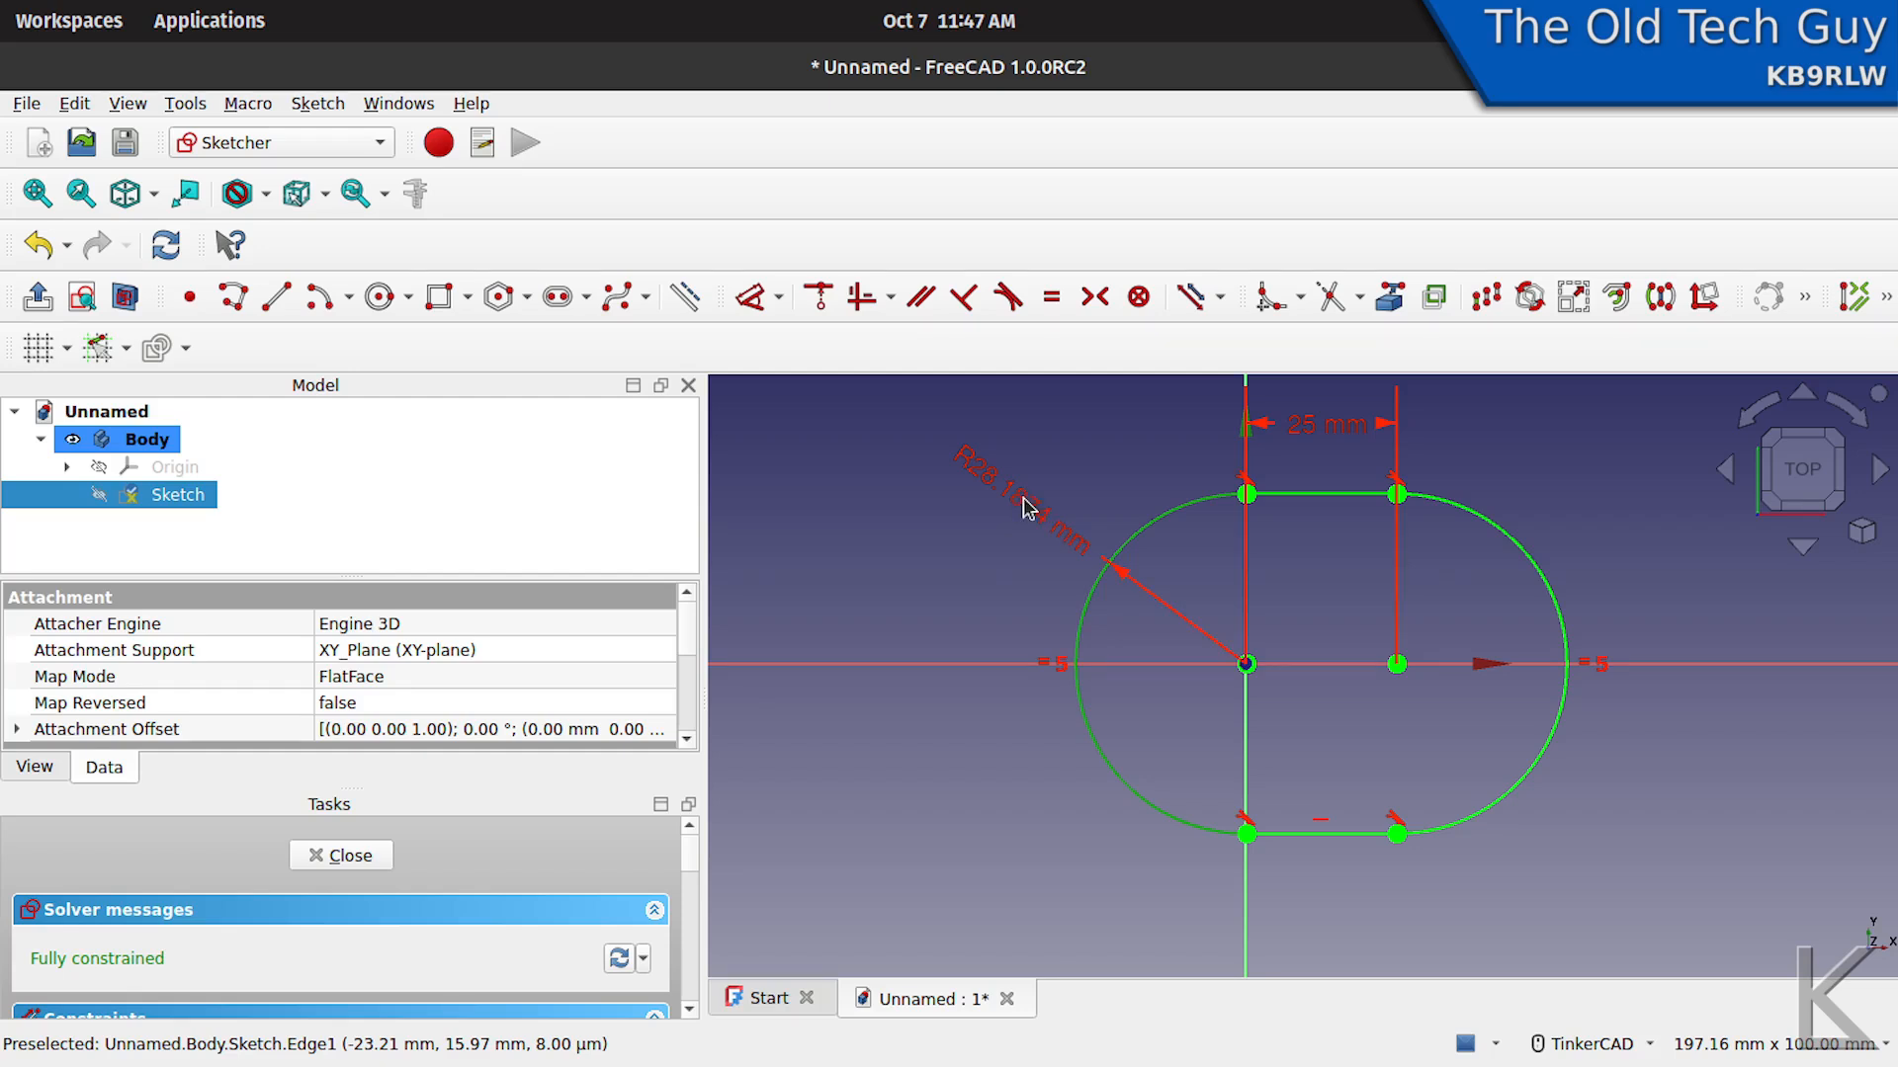
click(1022, 503)
text(17)
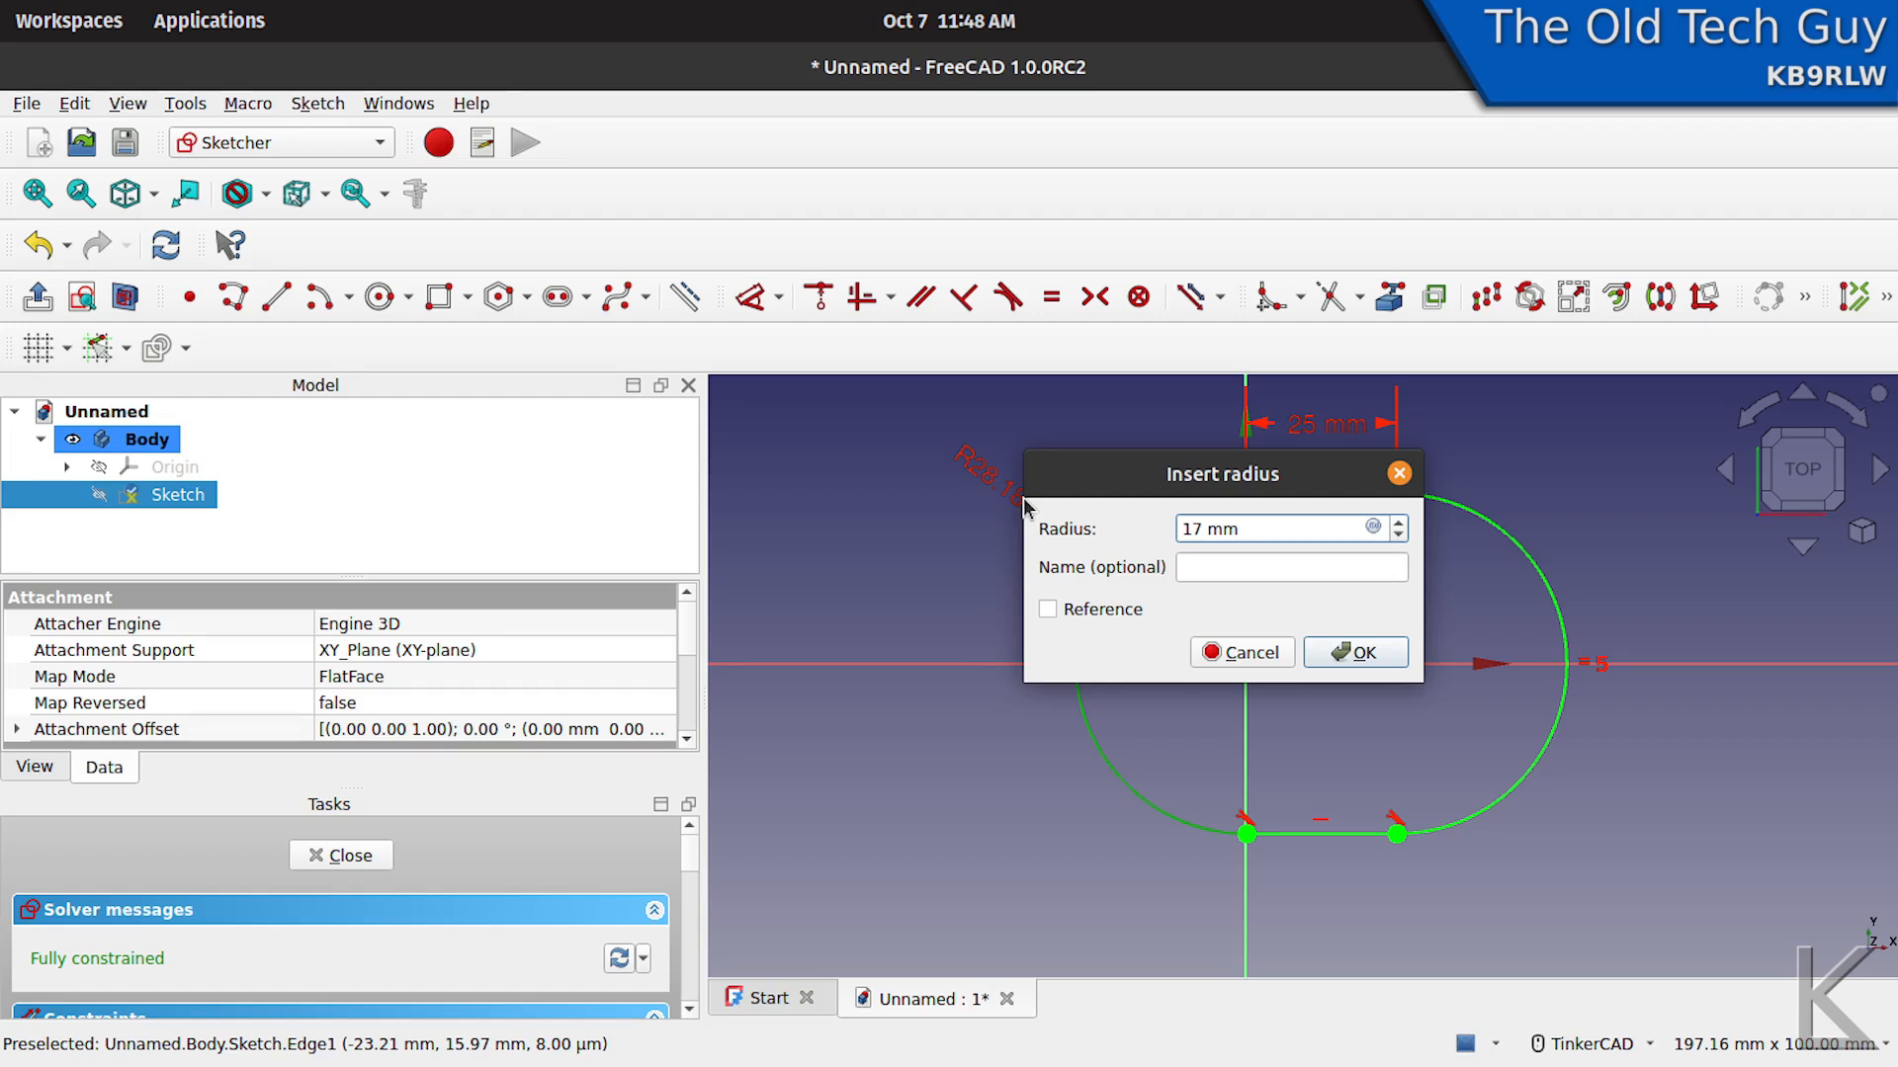
key(Return)
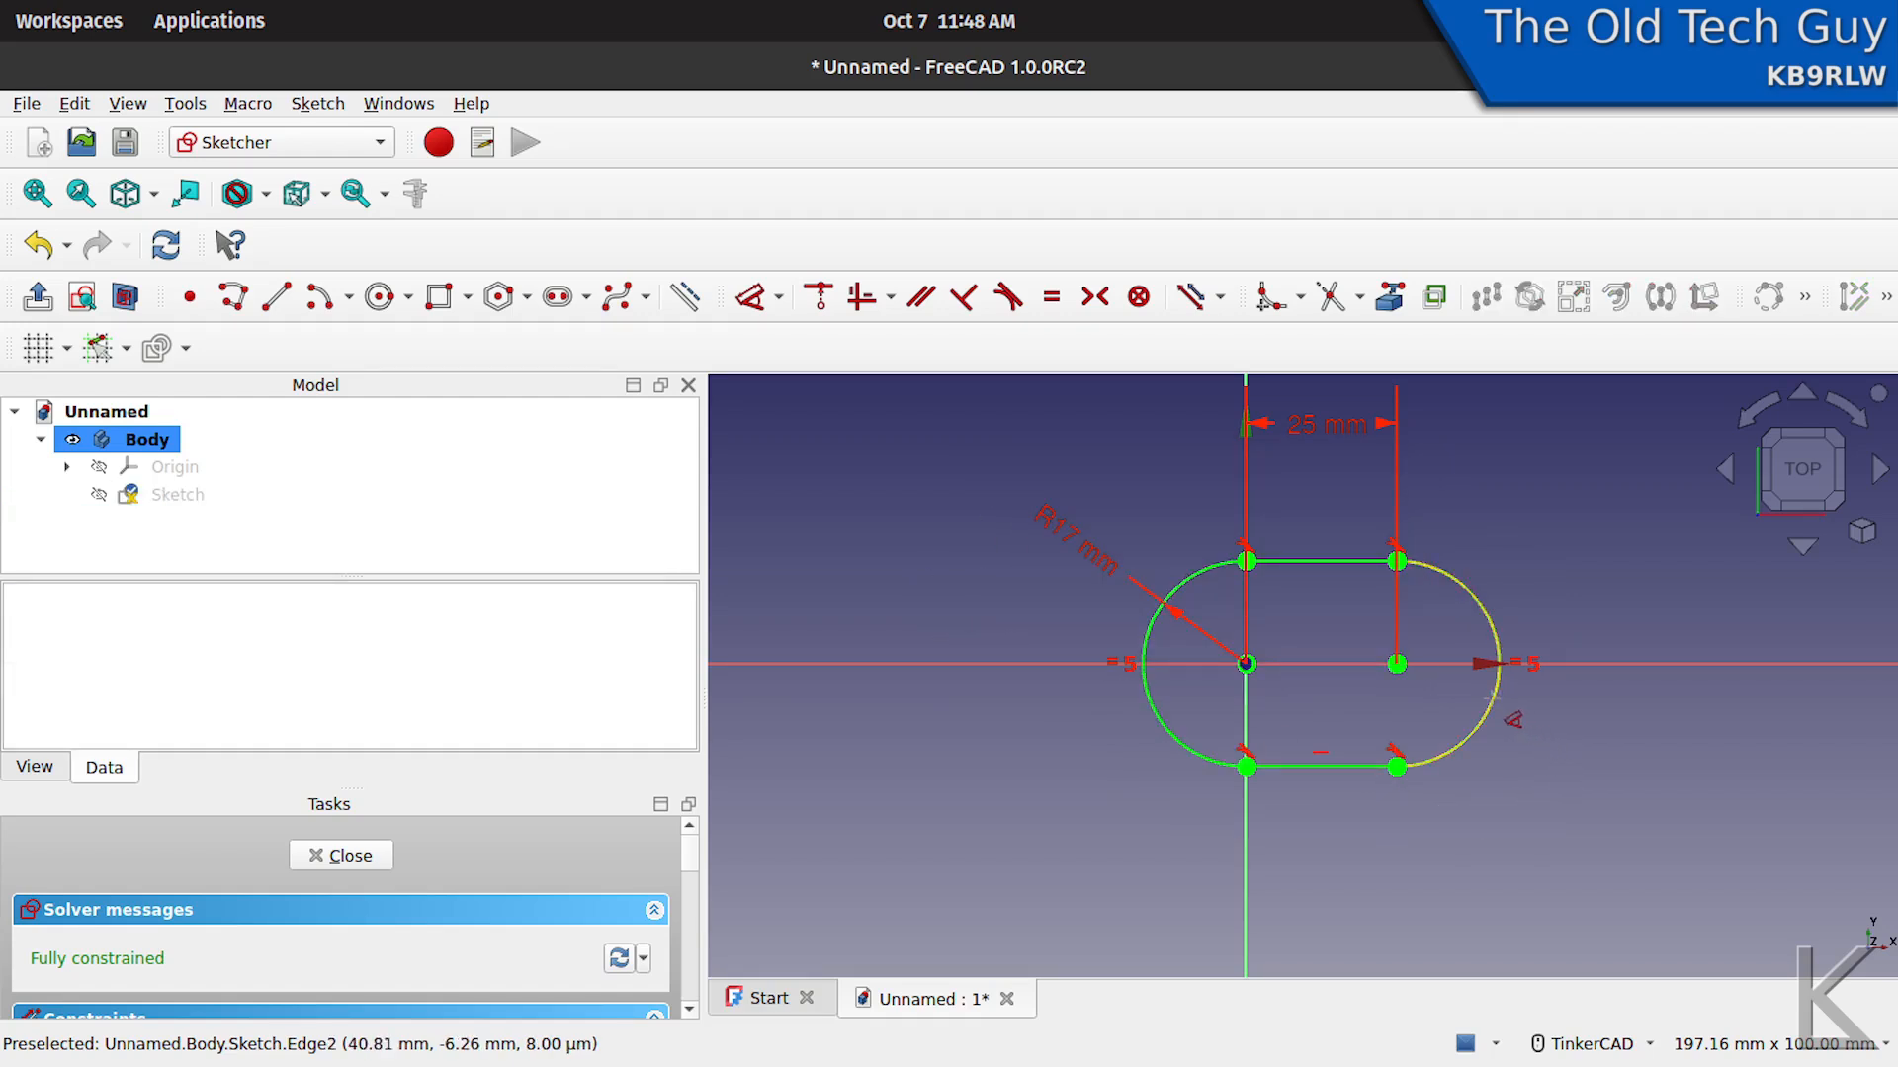
right_click(1507, 732)
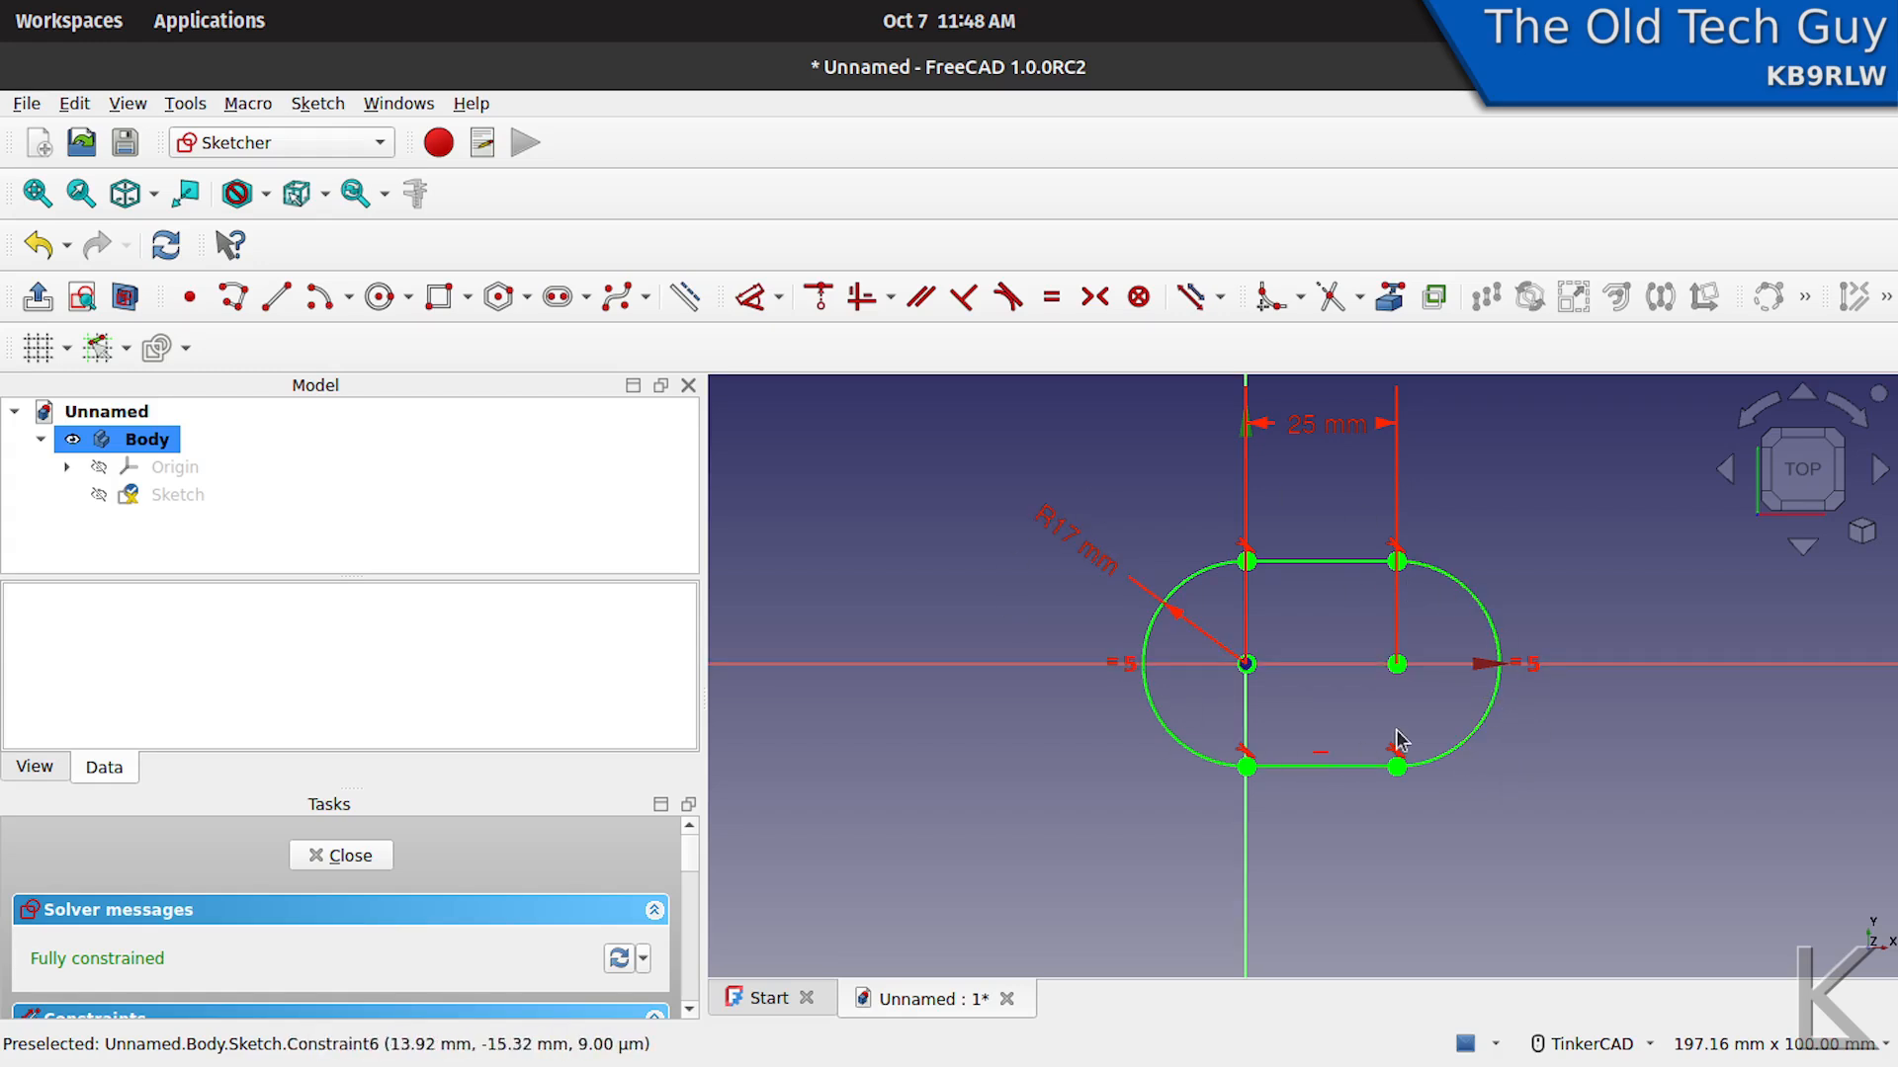
- Delete the horizontal constraint on the slot's lower line and test how the right arc and its centre point move
scroll(1408, 709, up, 3)
scroll(1409, 709, down, 1)
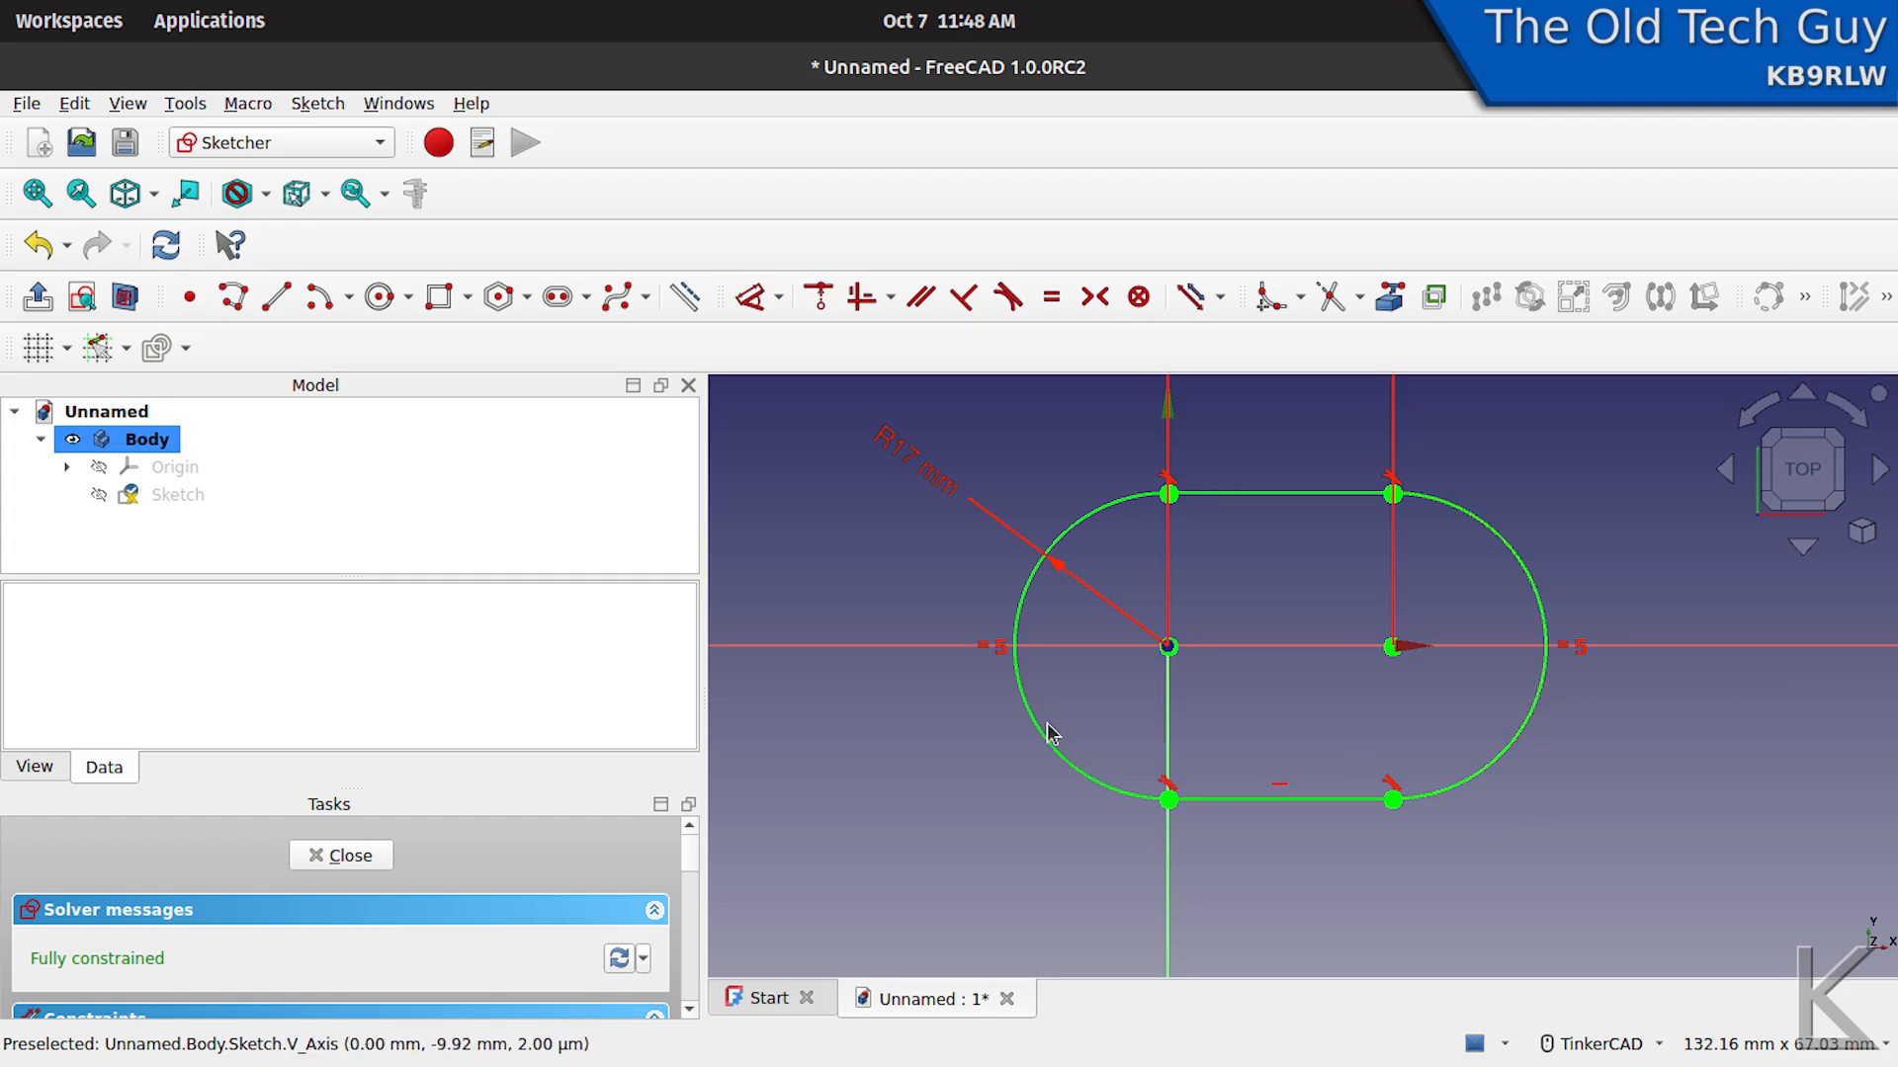
click(1282, 789)
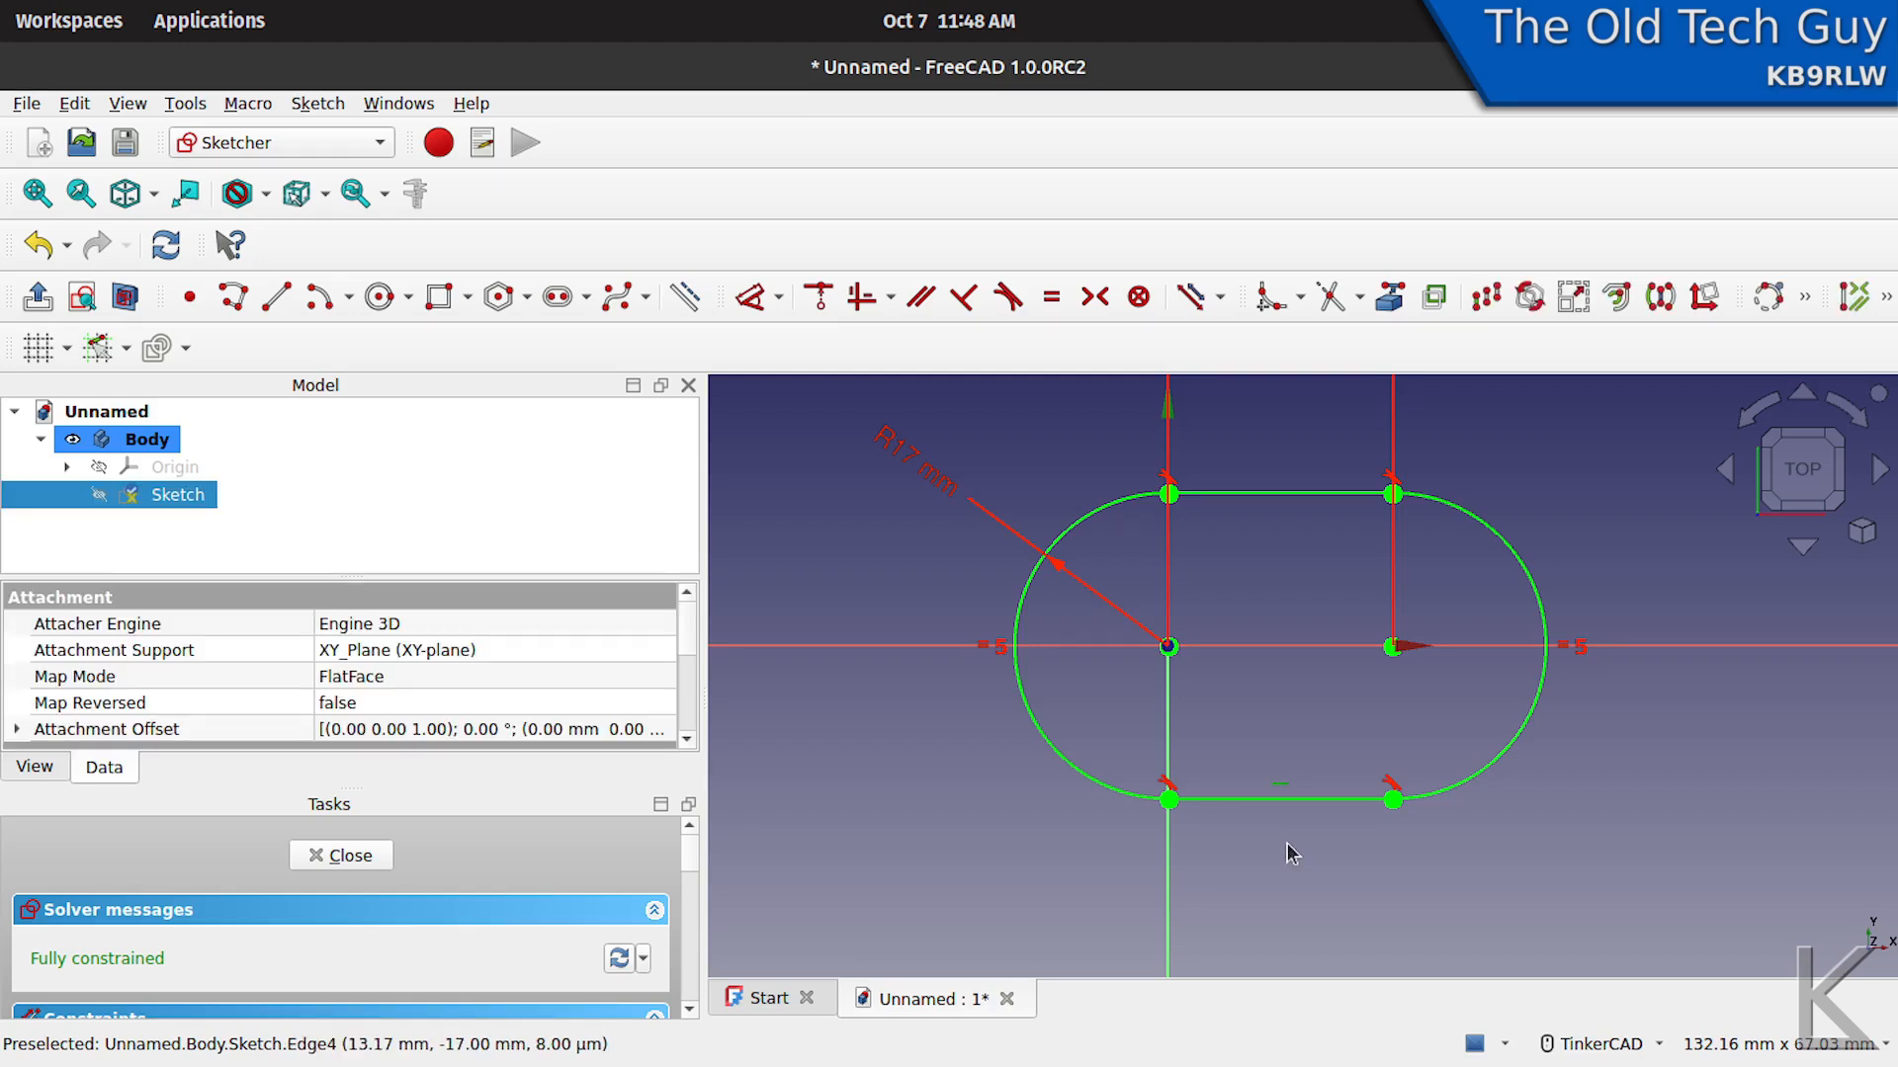
key(Delete)
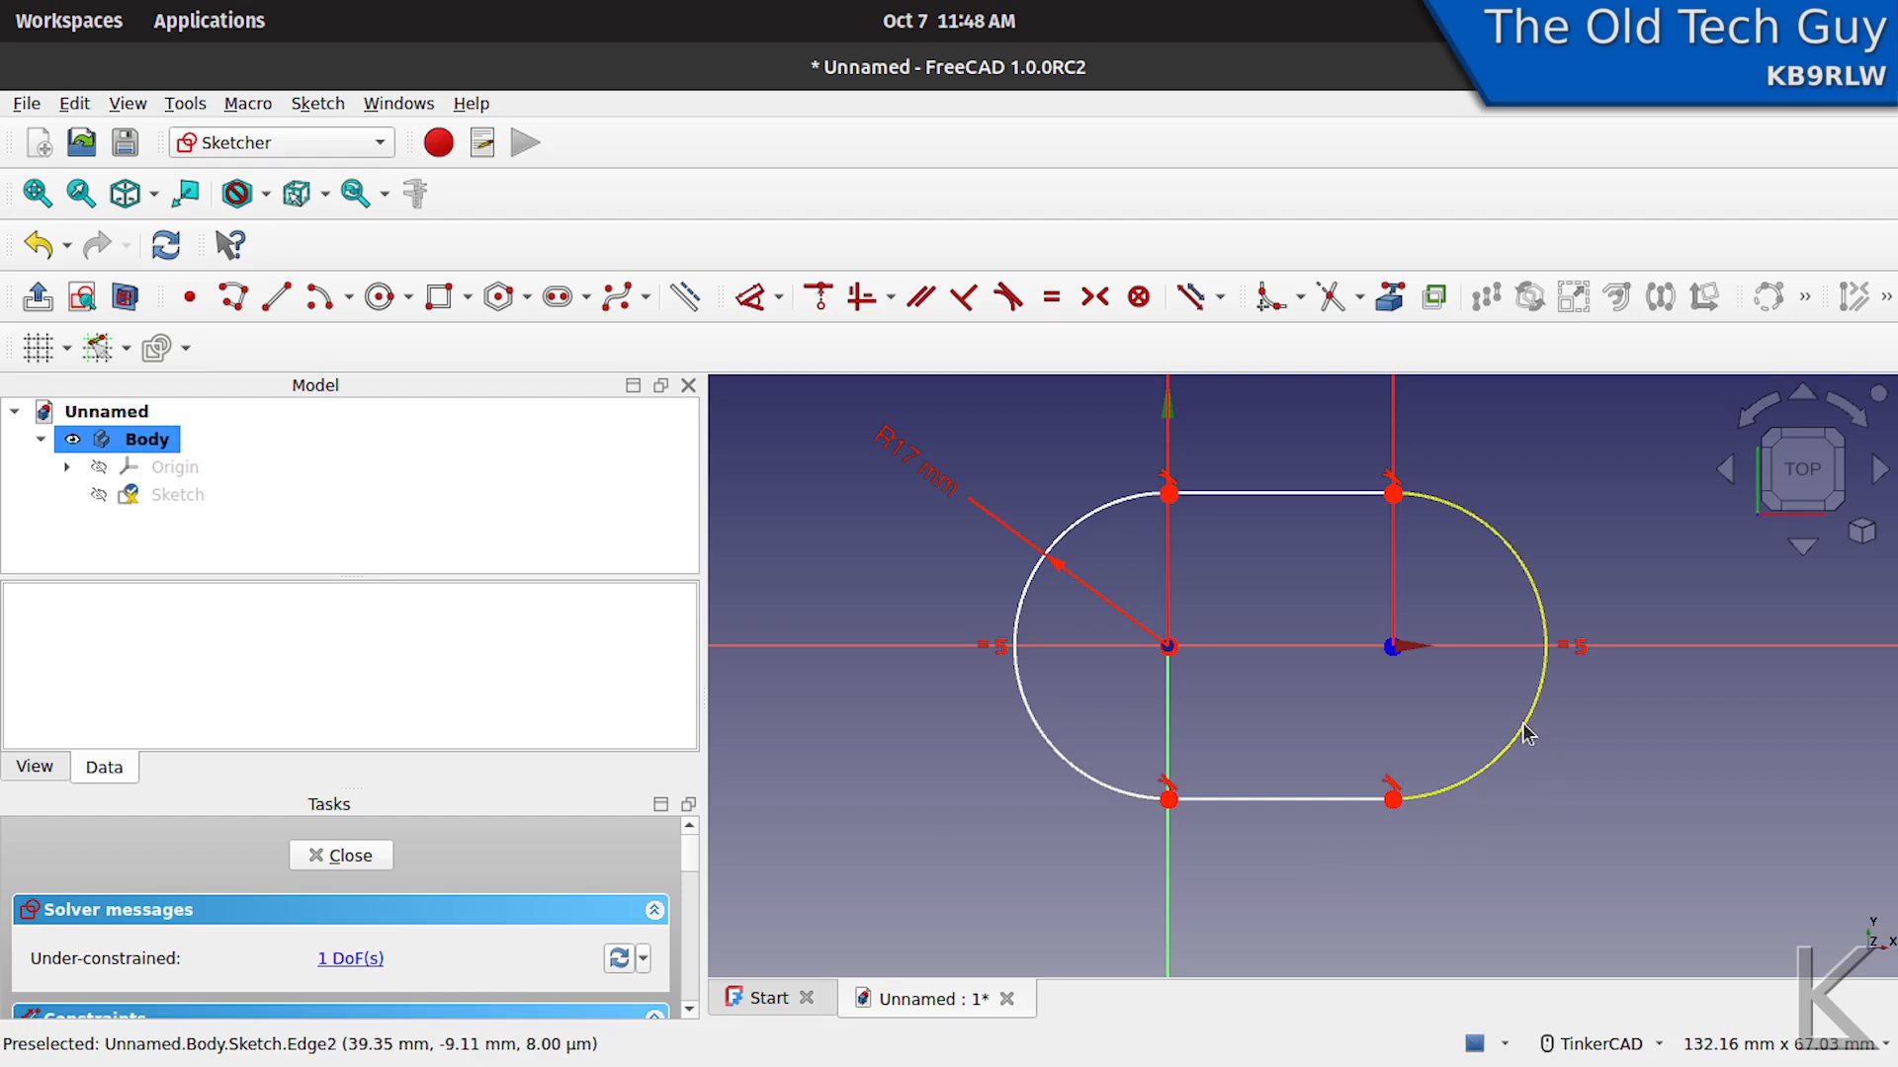
mouse_move(1529, 732)
mouse_down()
mouse_move(1509, 723)
mouse_move(1516, 695)
mouse_move(1464, 825)
mouse_move(1504, 682)
mouse_move(1499, 778)
mouse_move(1504, 741)
mouse_up()
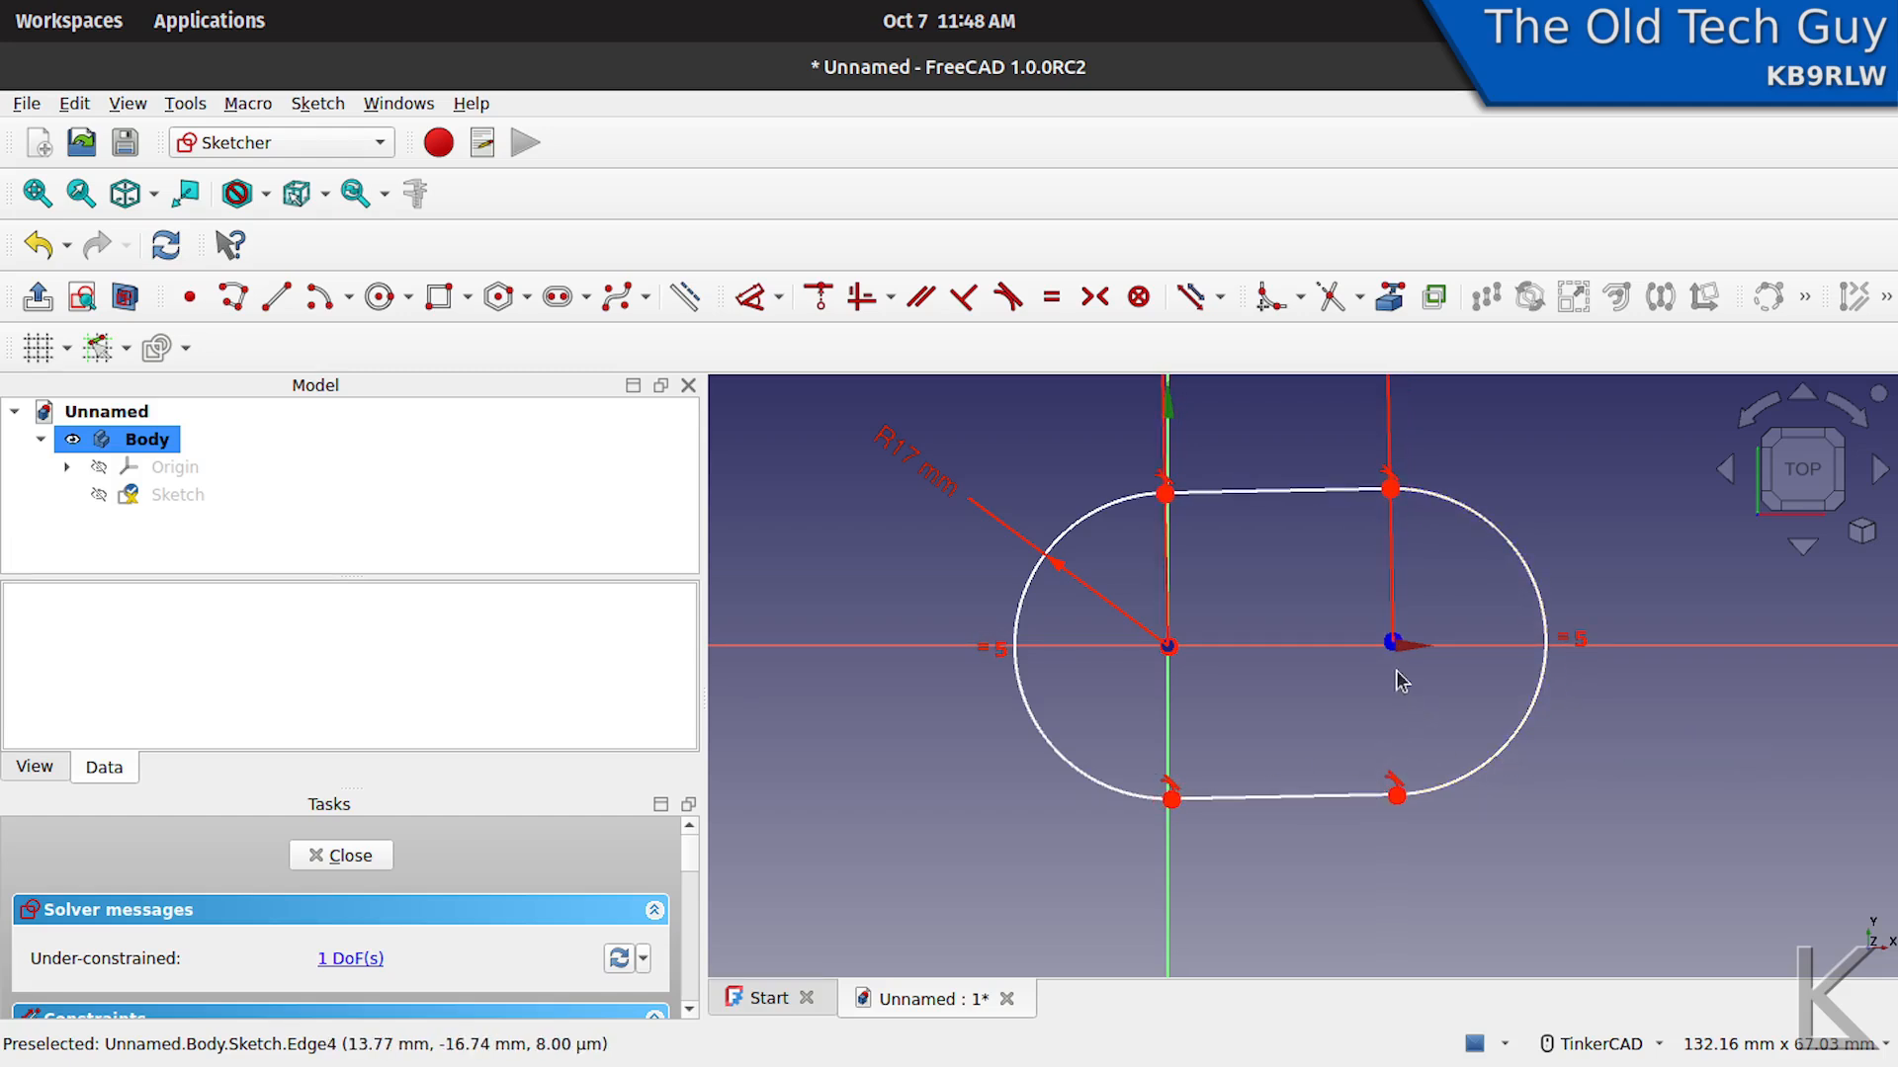
drag(1393, 645, 1392, 647)
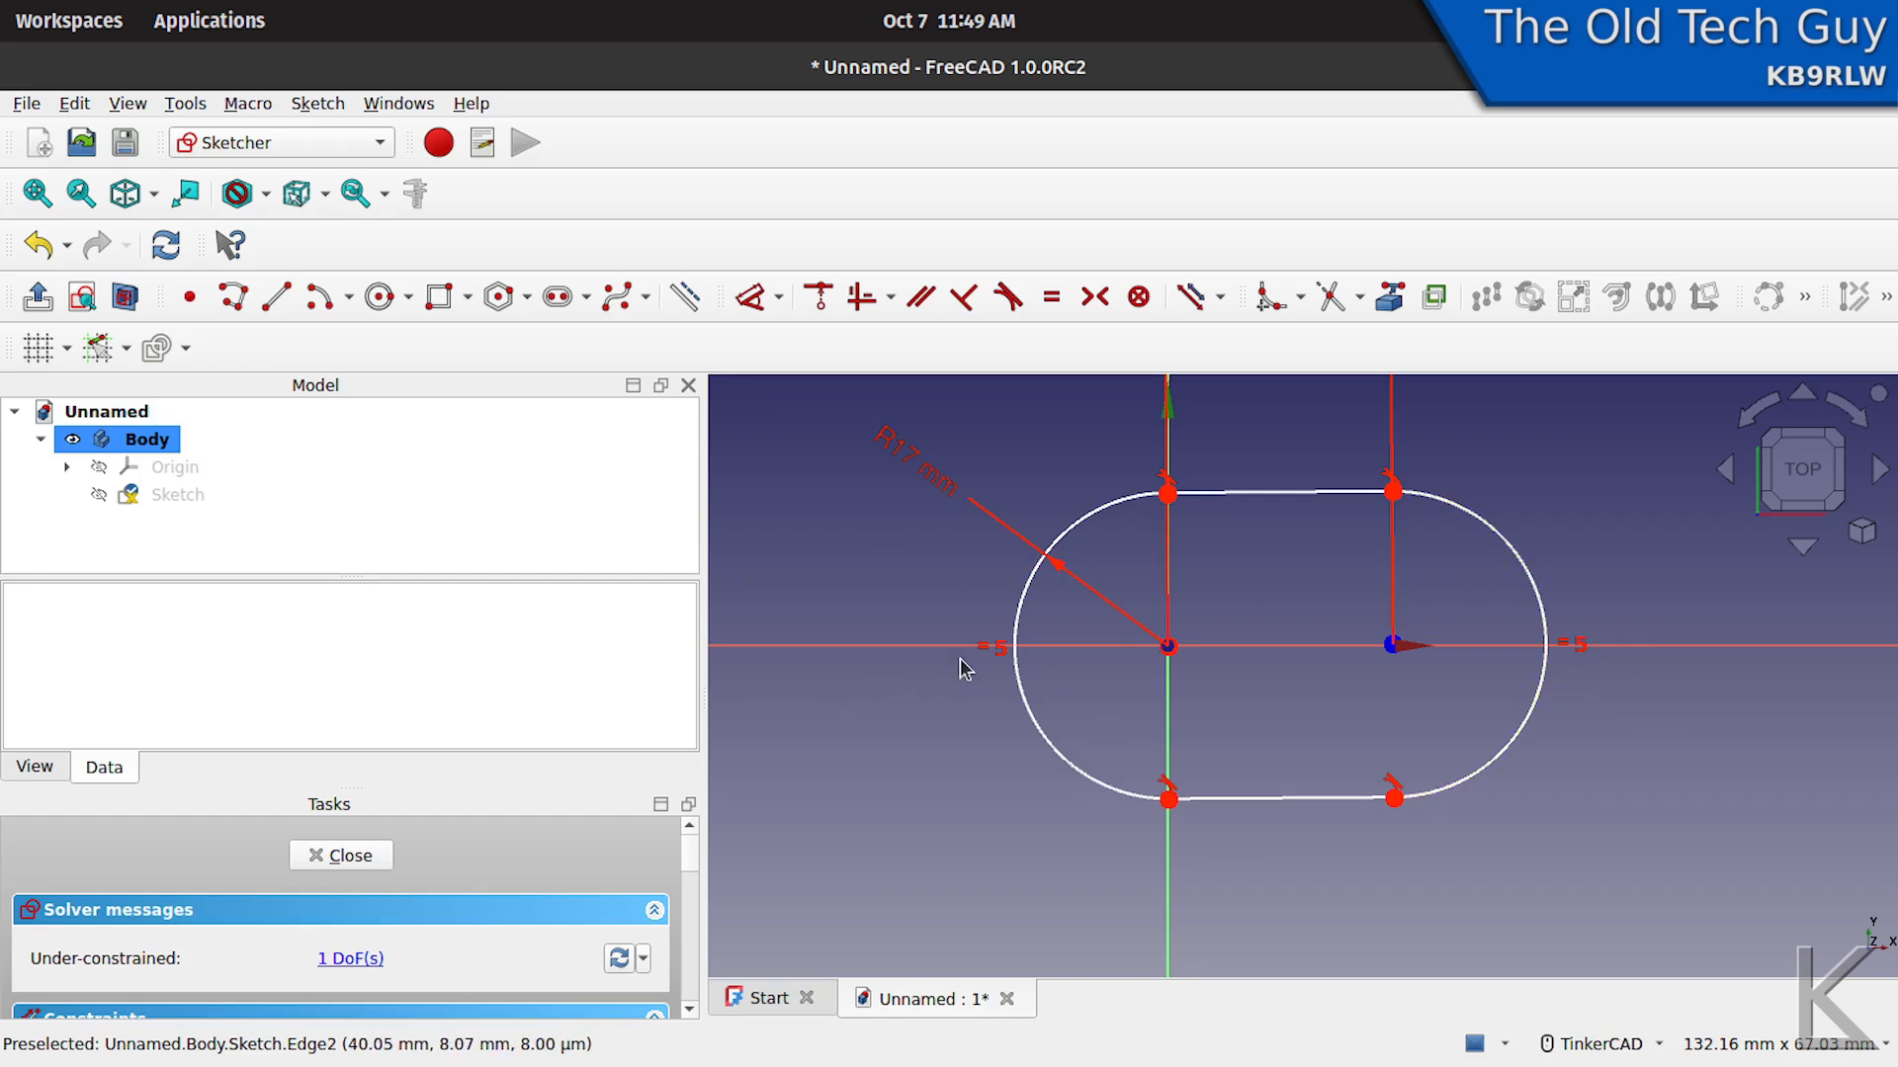
- Delete the equal constraint between the two arcs and shrink the right arc so the slot tapers, keeping its centre near the X axis
click(1577, 645)
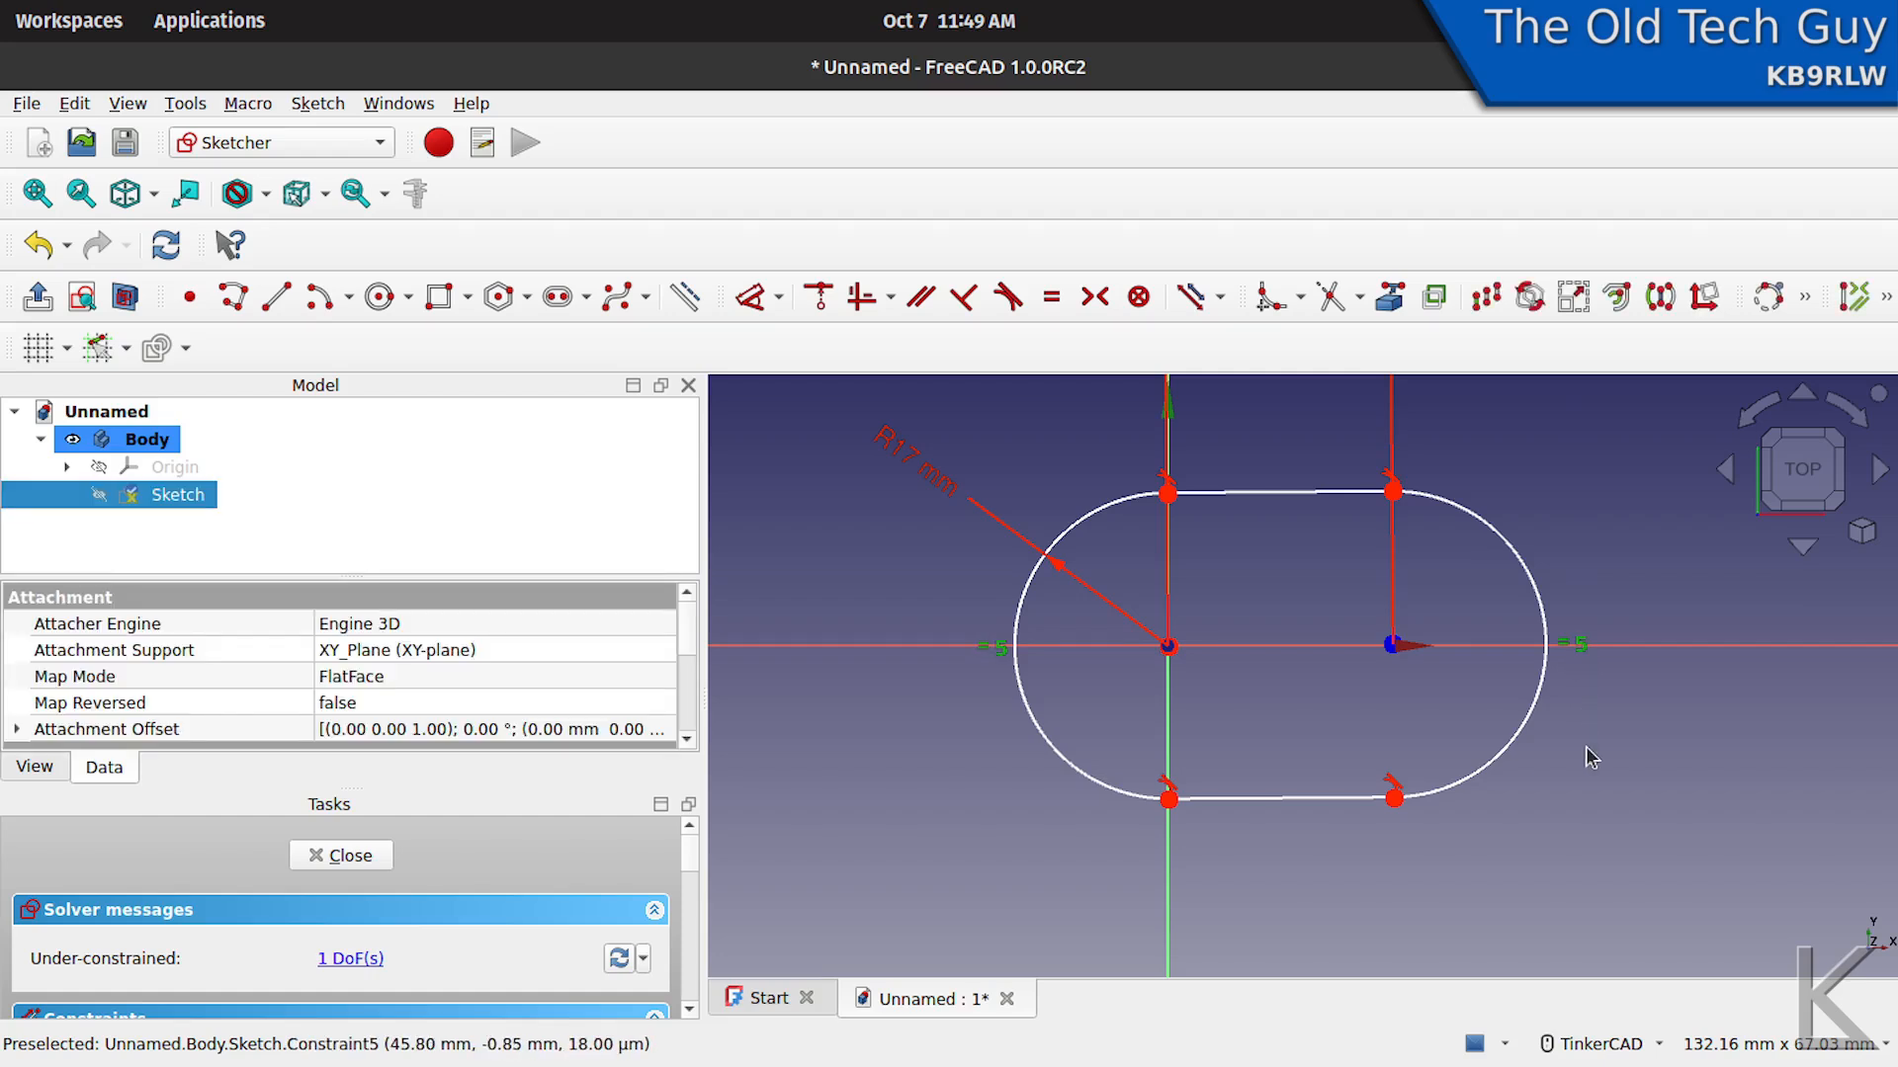
key(Delete)
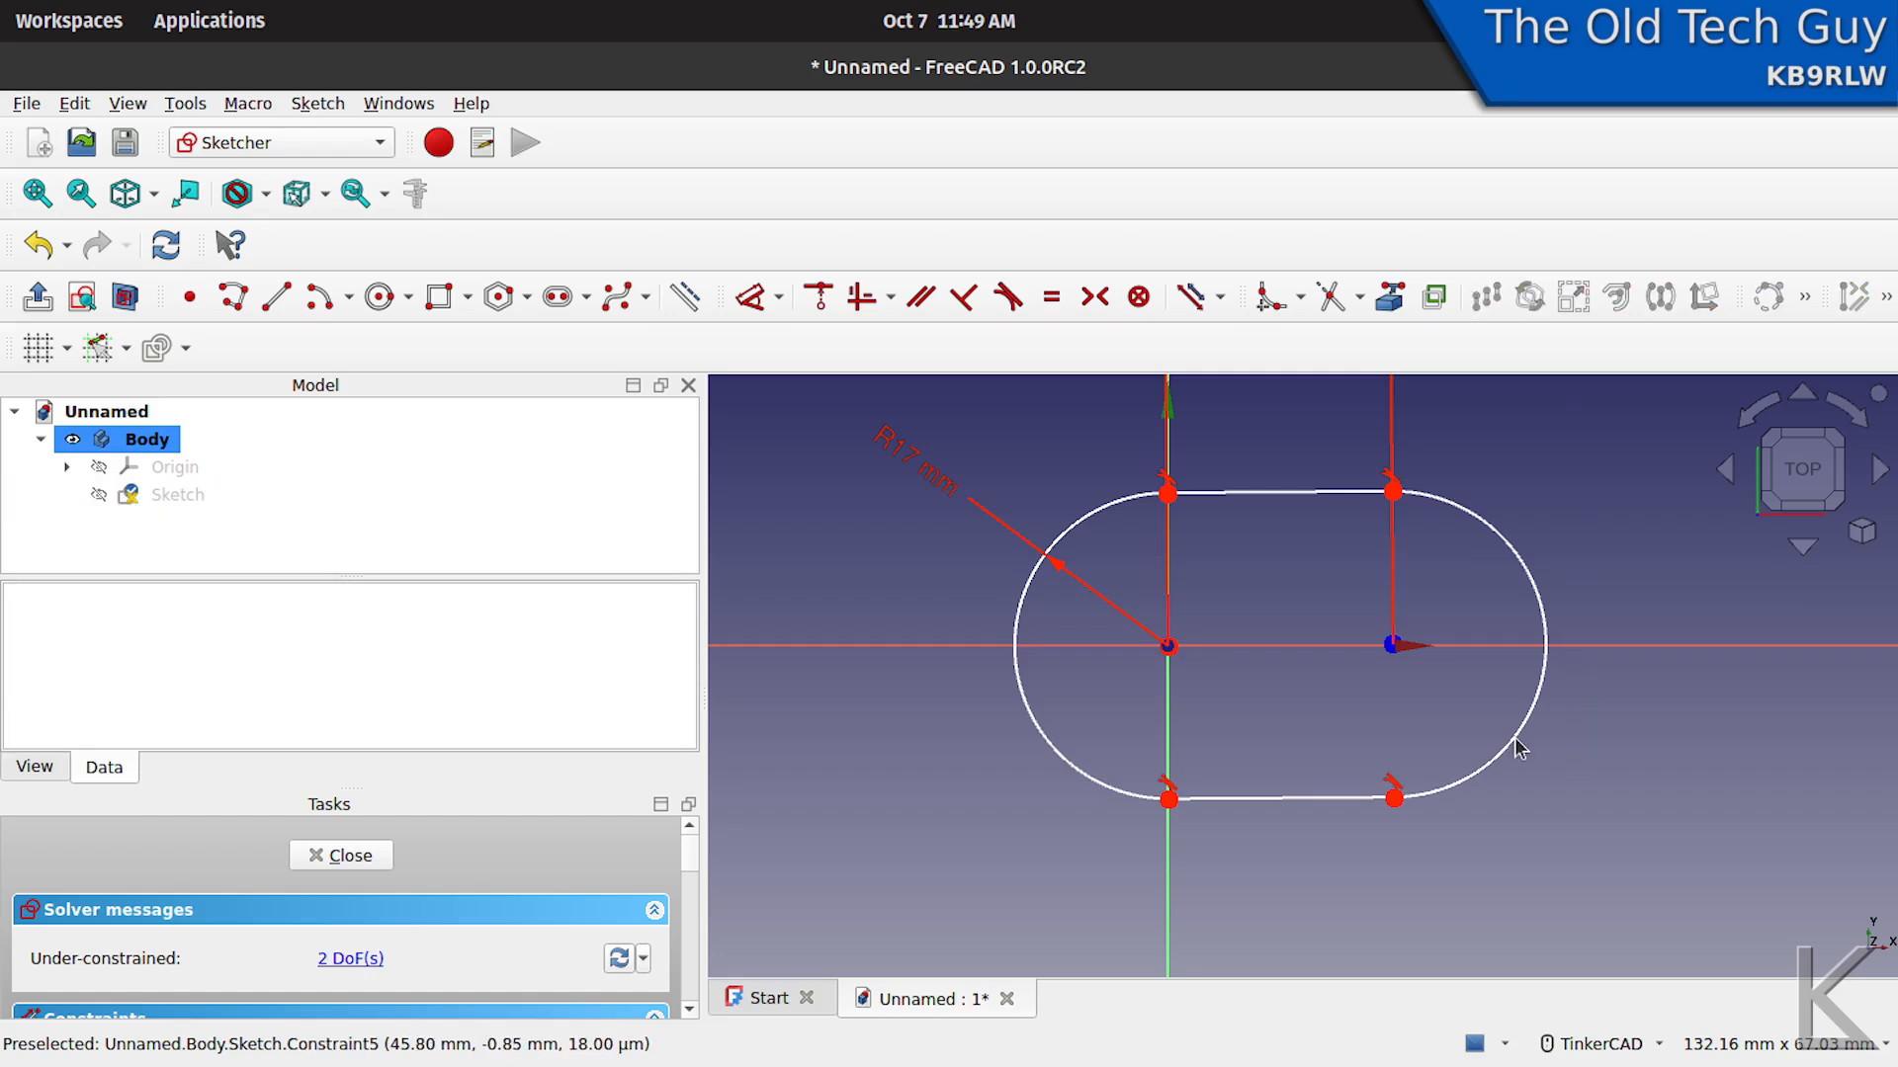
mouse_move(1512, 753)
mouse_down()
mouse_move(1478, 719)
mouse_move(1525, 732)
mouse_move(1476, 744)
mouse_up()
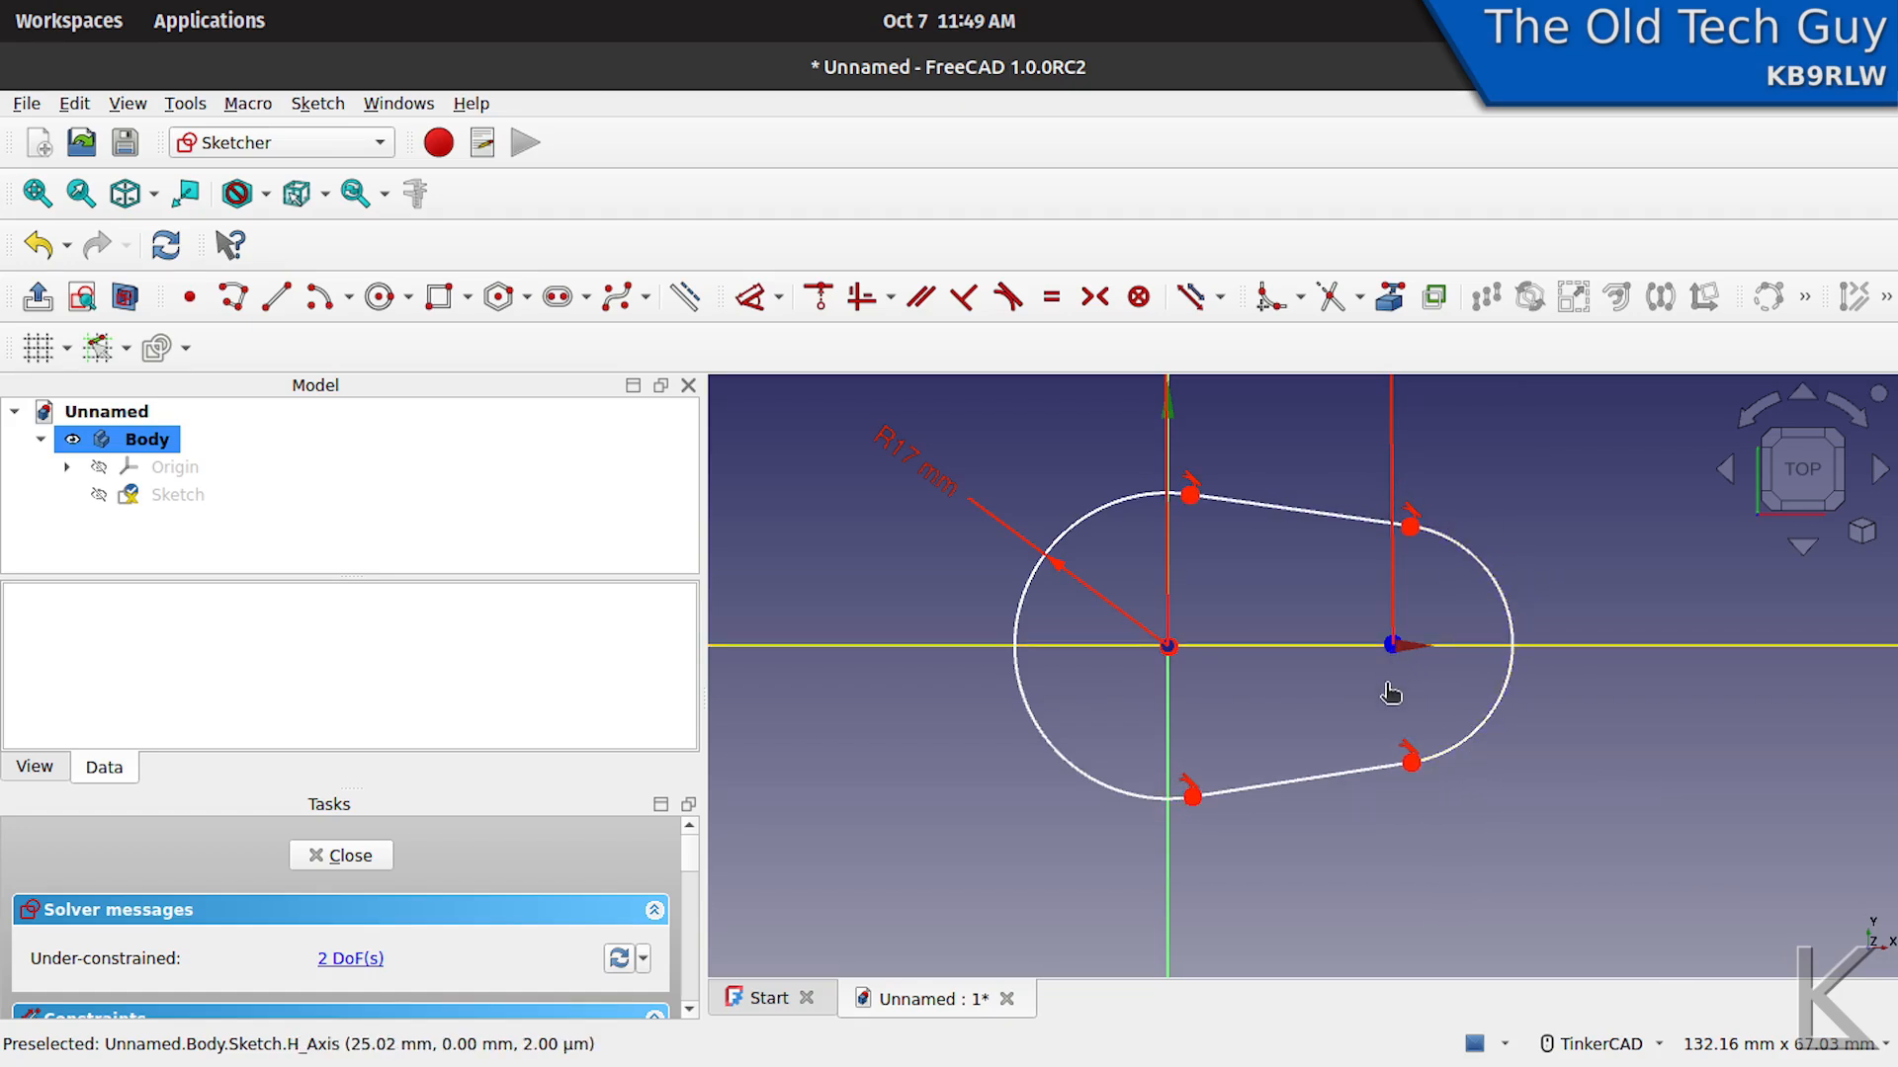
mouse_move(1393, 645)
mouse_down()
mouse_move(1385, 701)
mouse_move(1384, 613)
mouse_move(1385, 665)
mouse_move(1388, 648)
mouse_up()
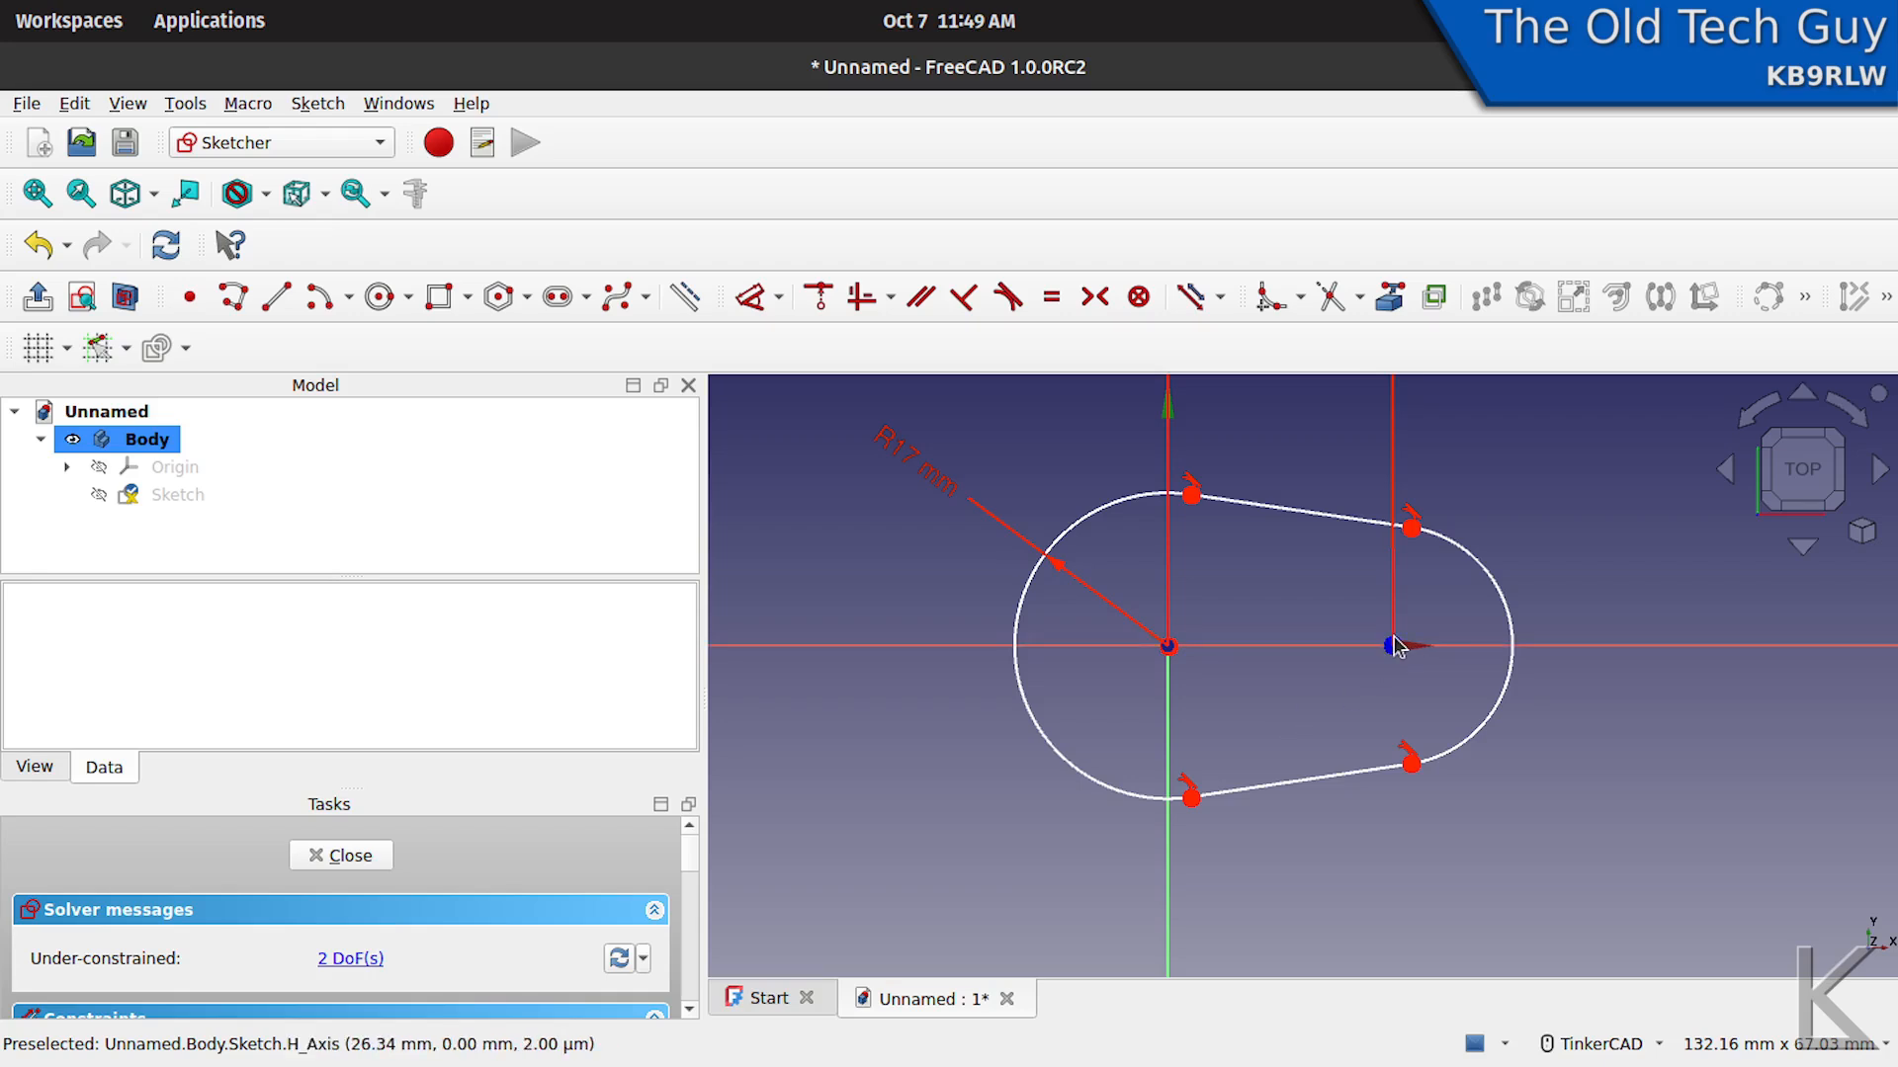
- Constrain the right arc's centre point to be horizontally aligned with the left arc's centre at the origin
mouse_move(1395, 651)
mouse_down()
mouse_move(1381, 725)
mouse_move(1380, 567)
mouse_move(1392, 647)
mouse_up()
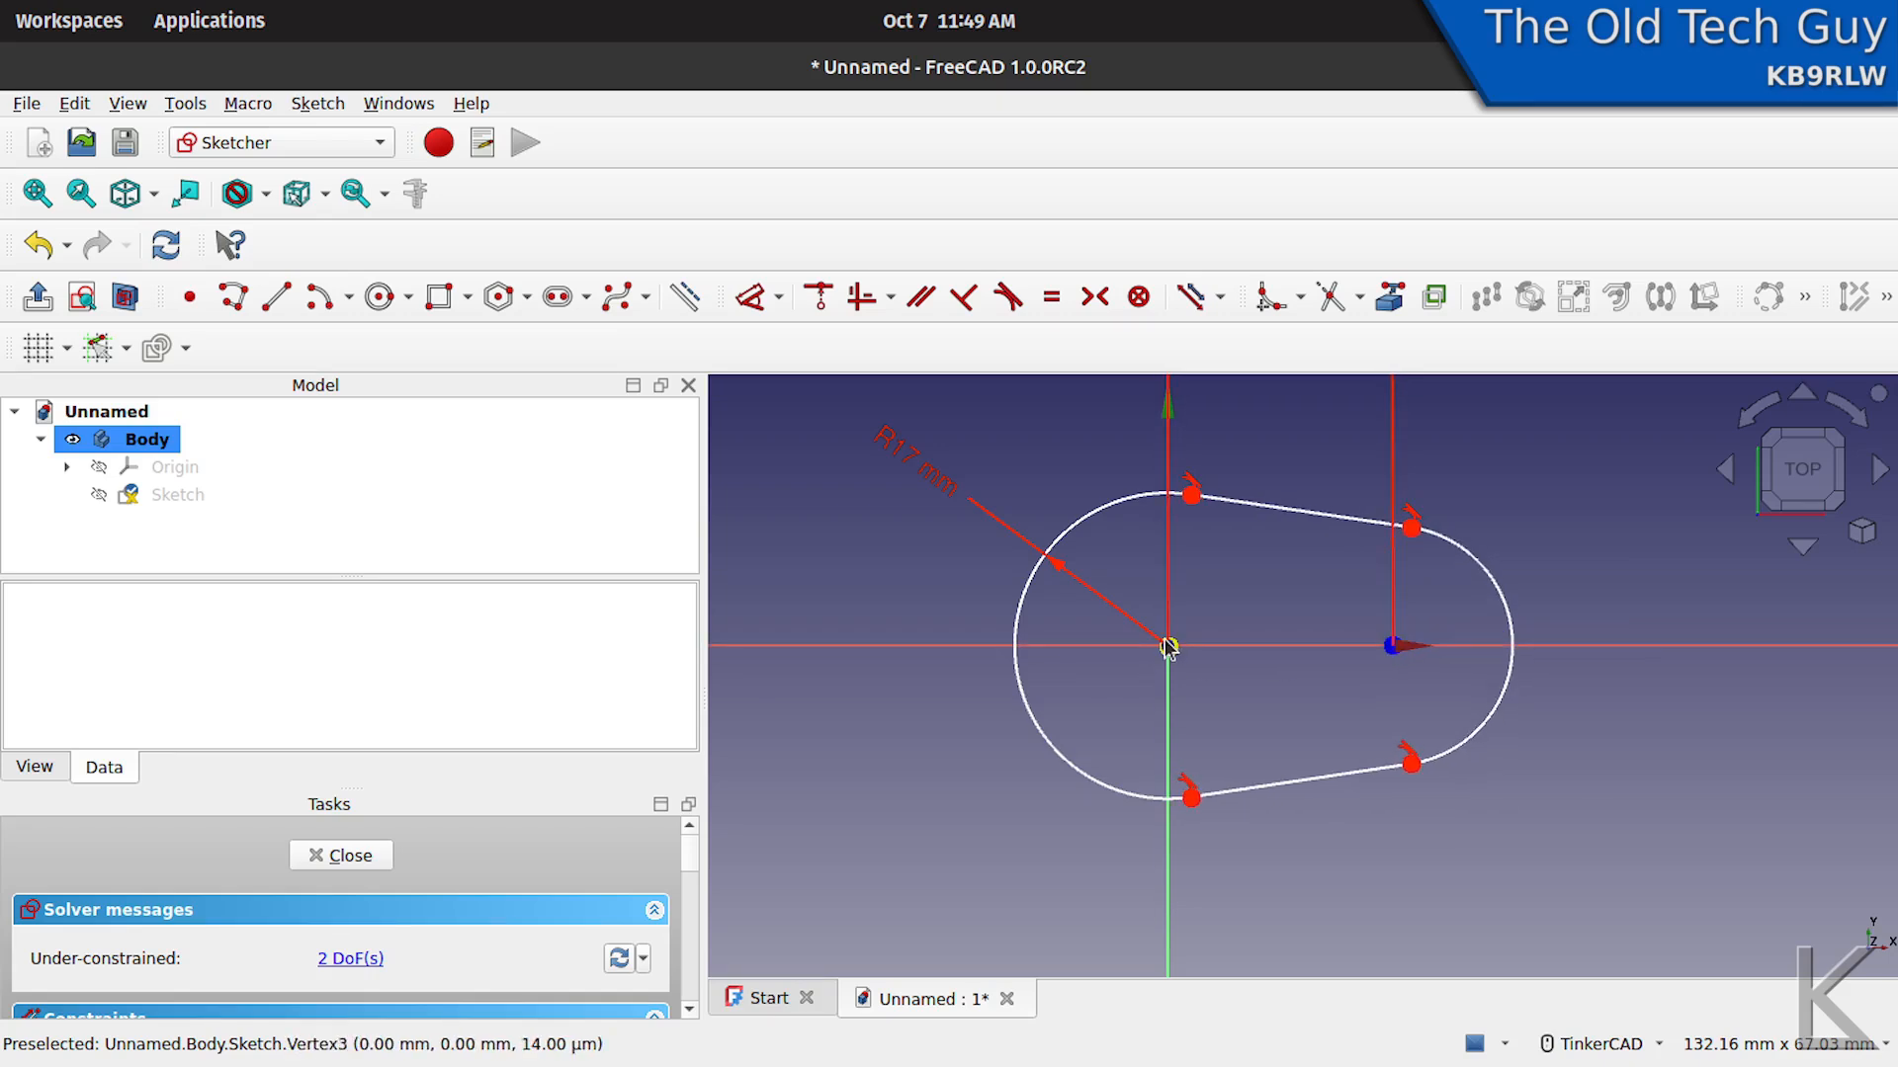
click(1168, 647)
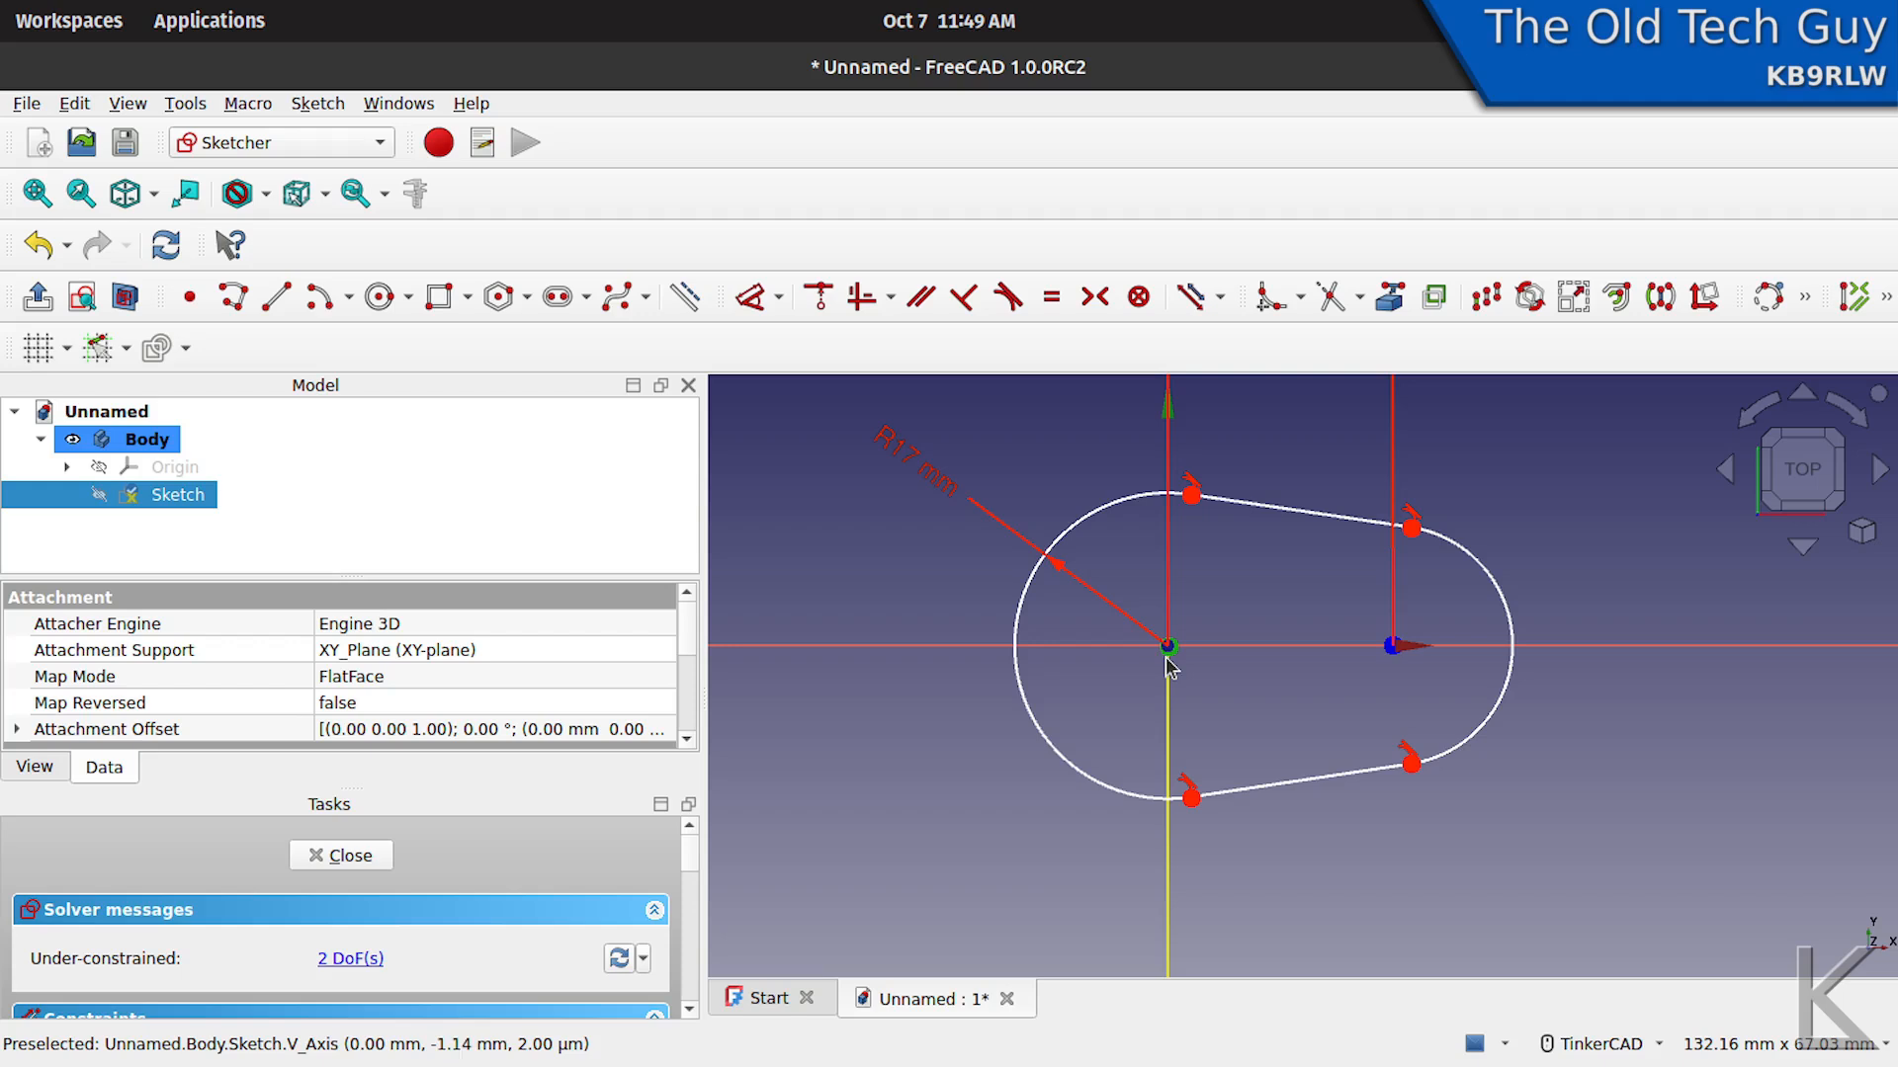
click(1391, 646)
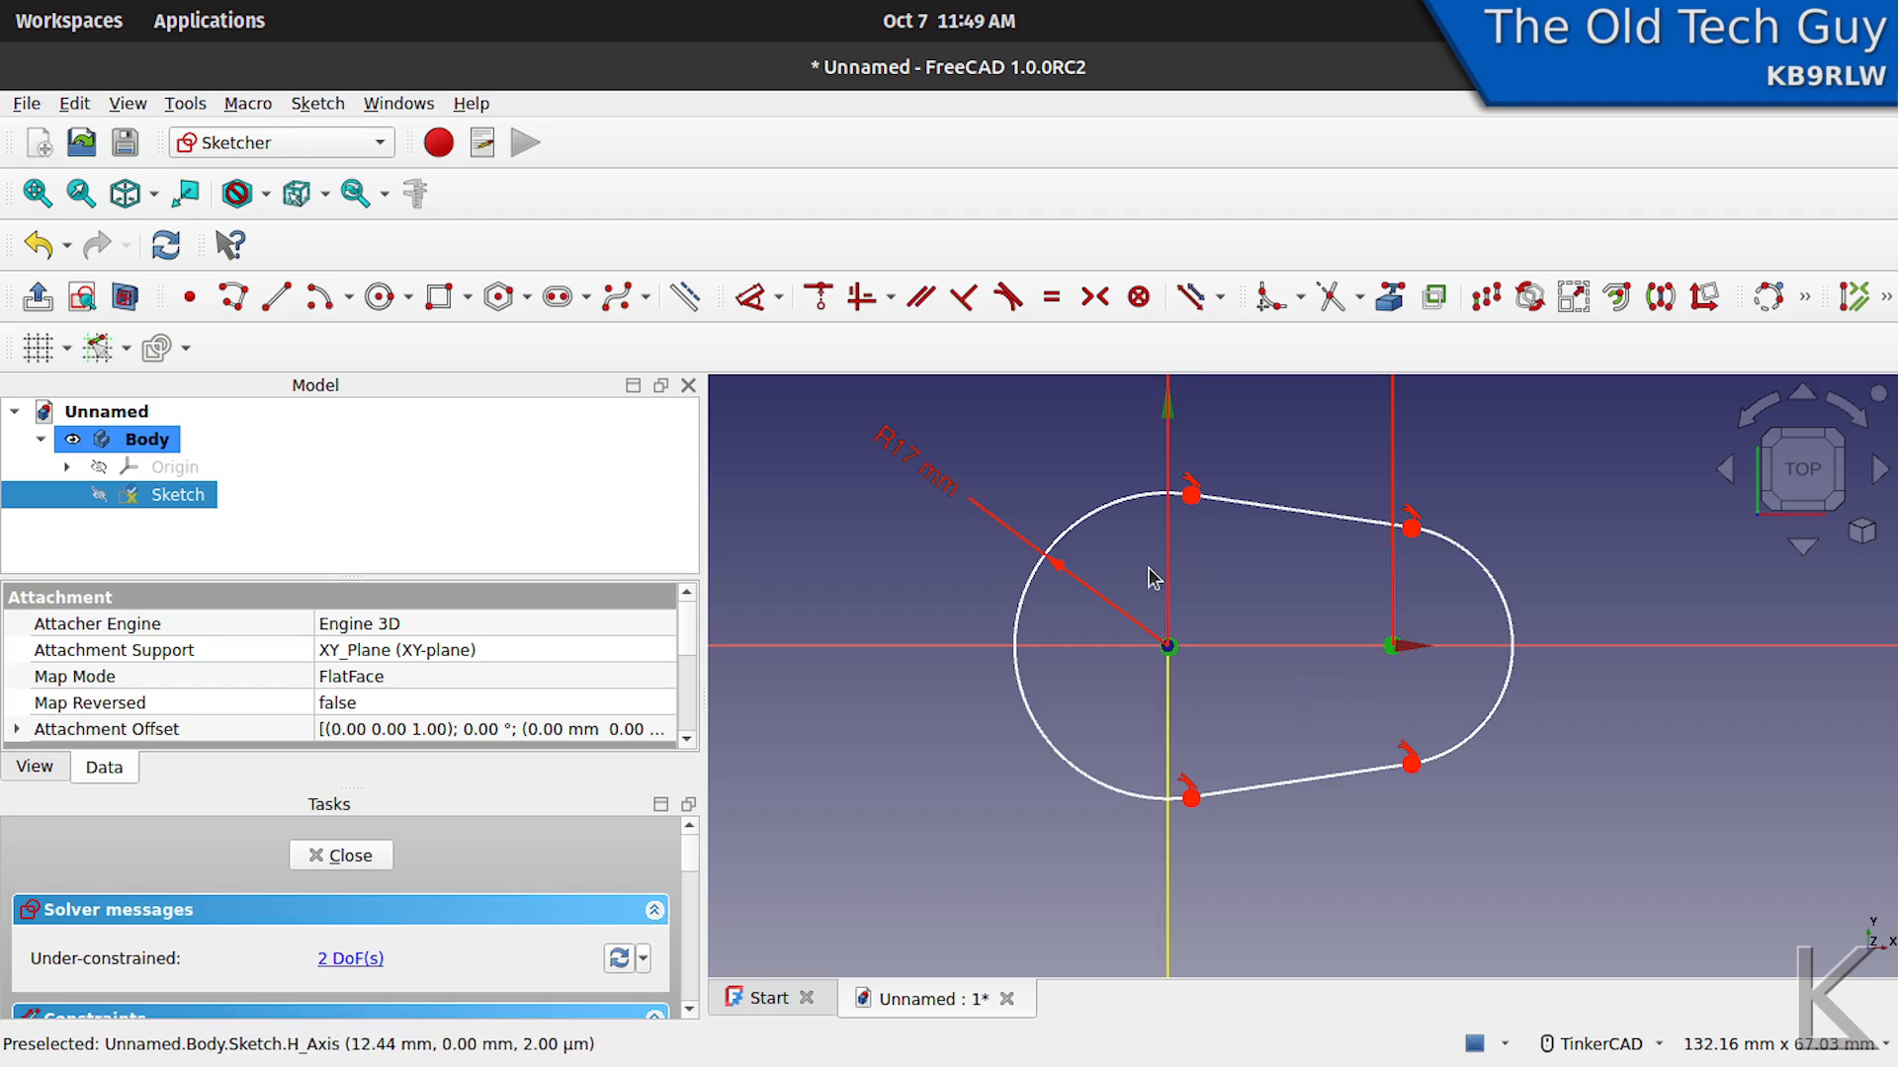
click(890, 296)
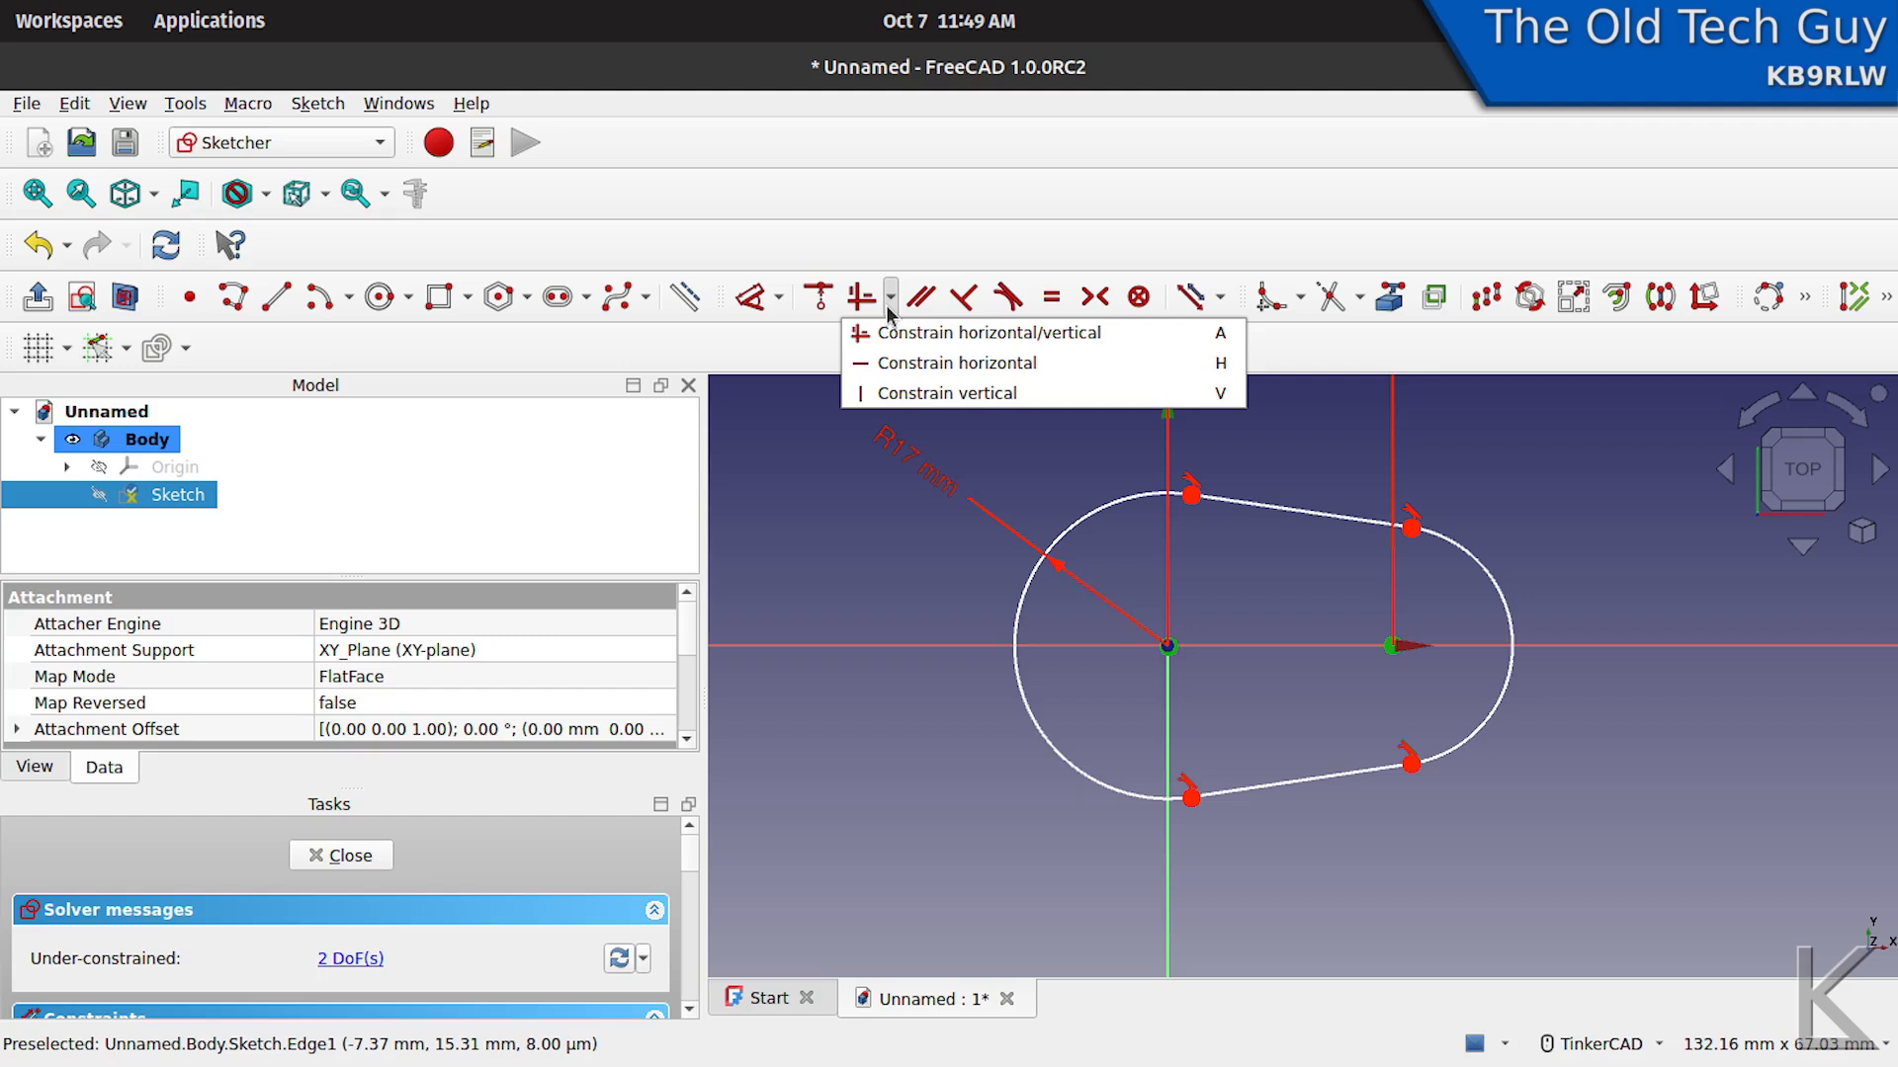
click(867, 364)
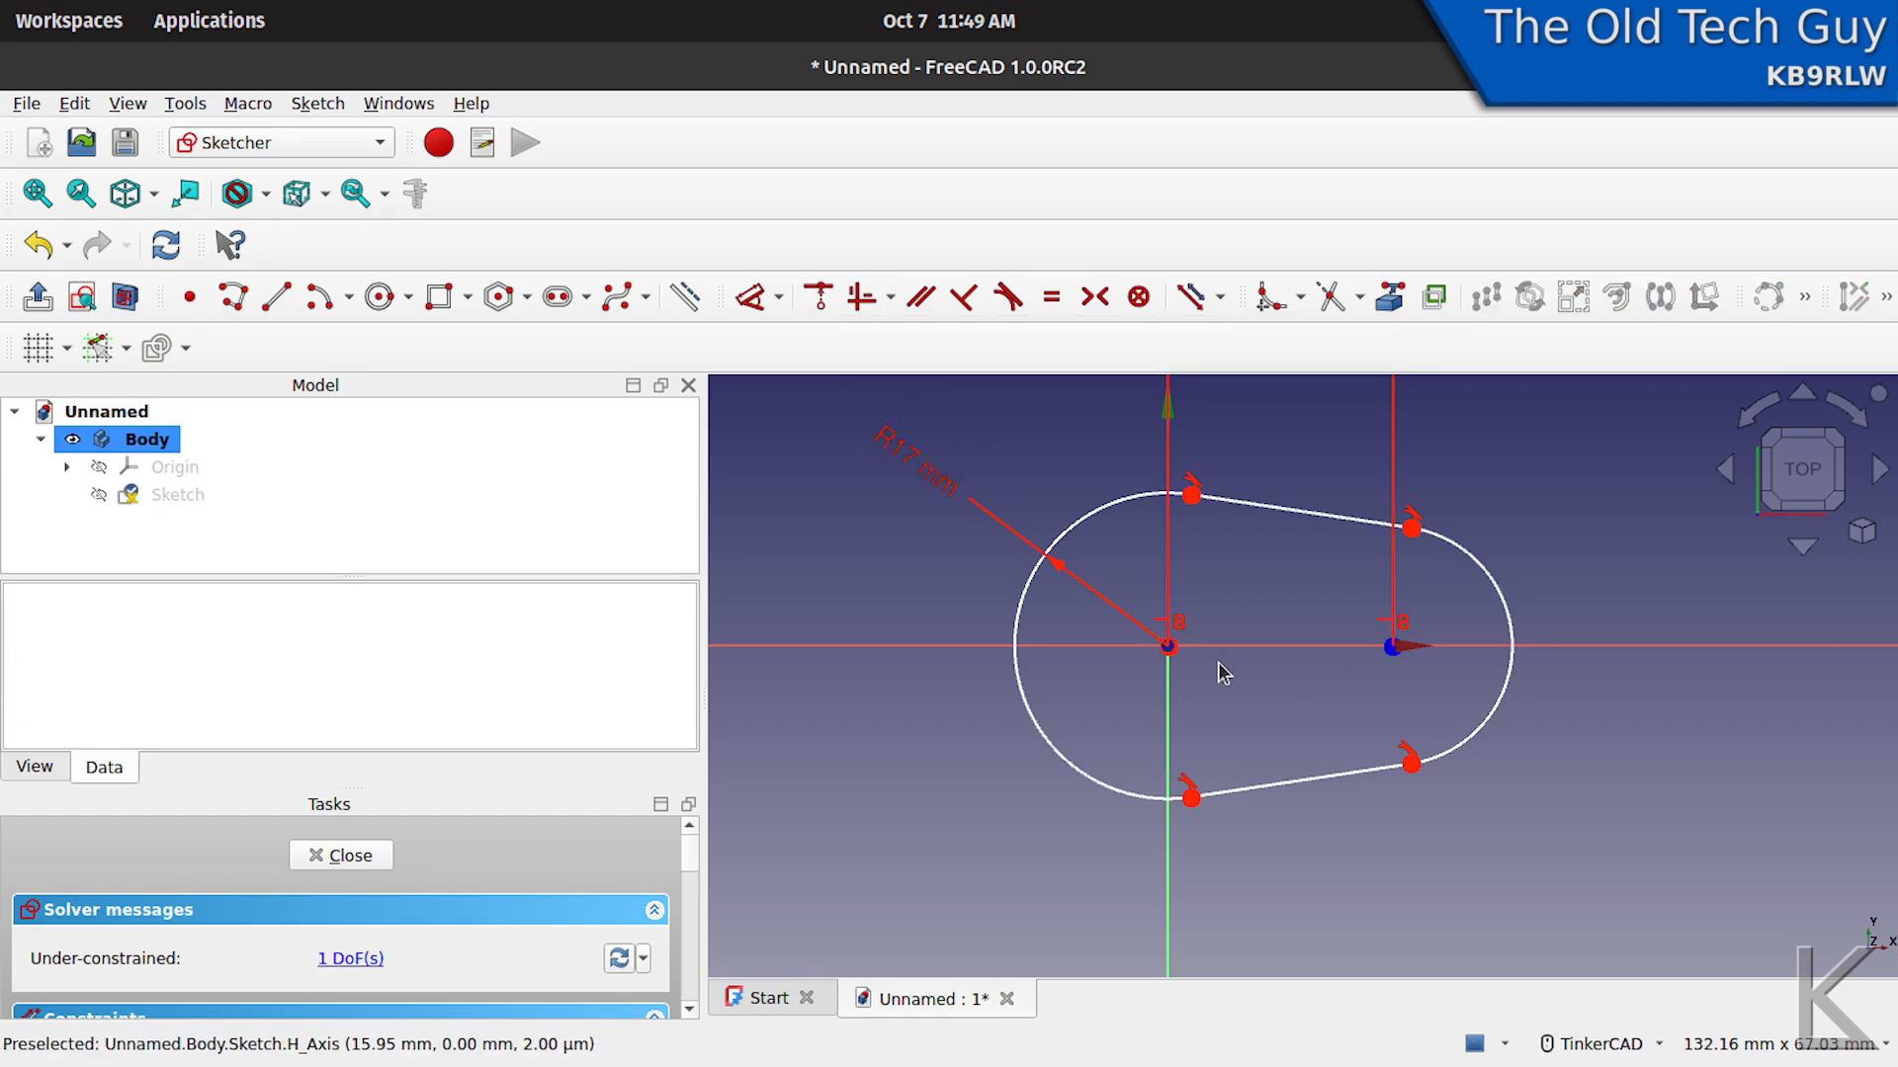
click(1392, 648)
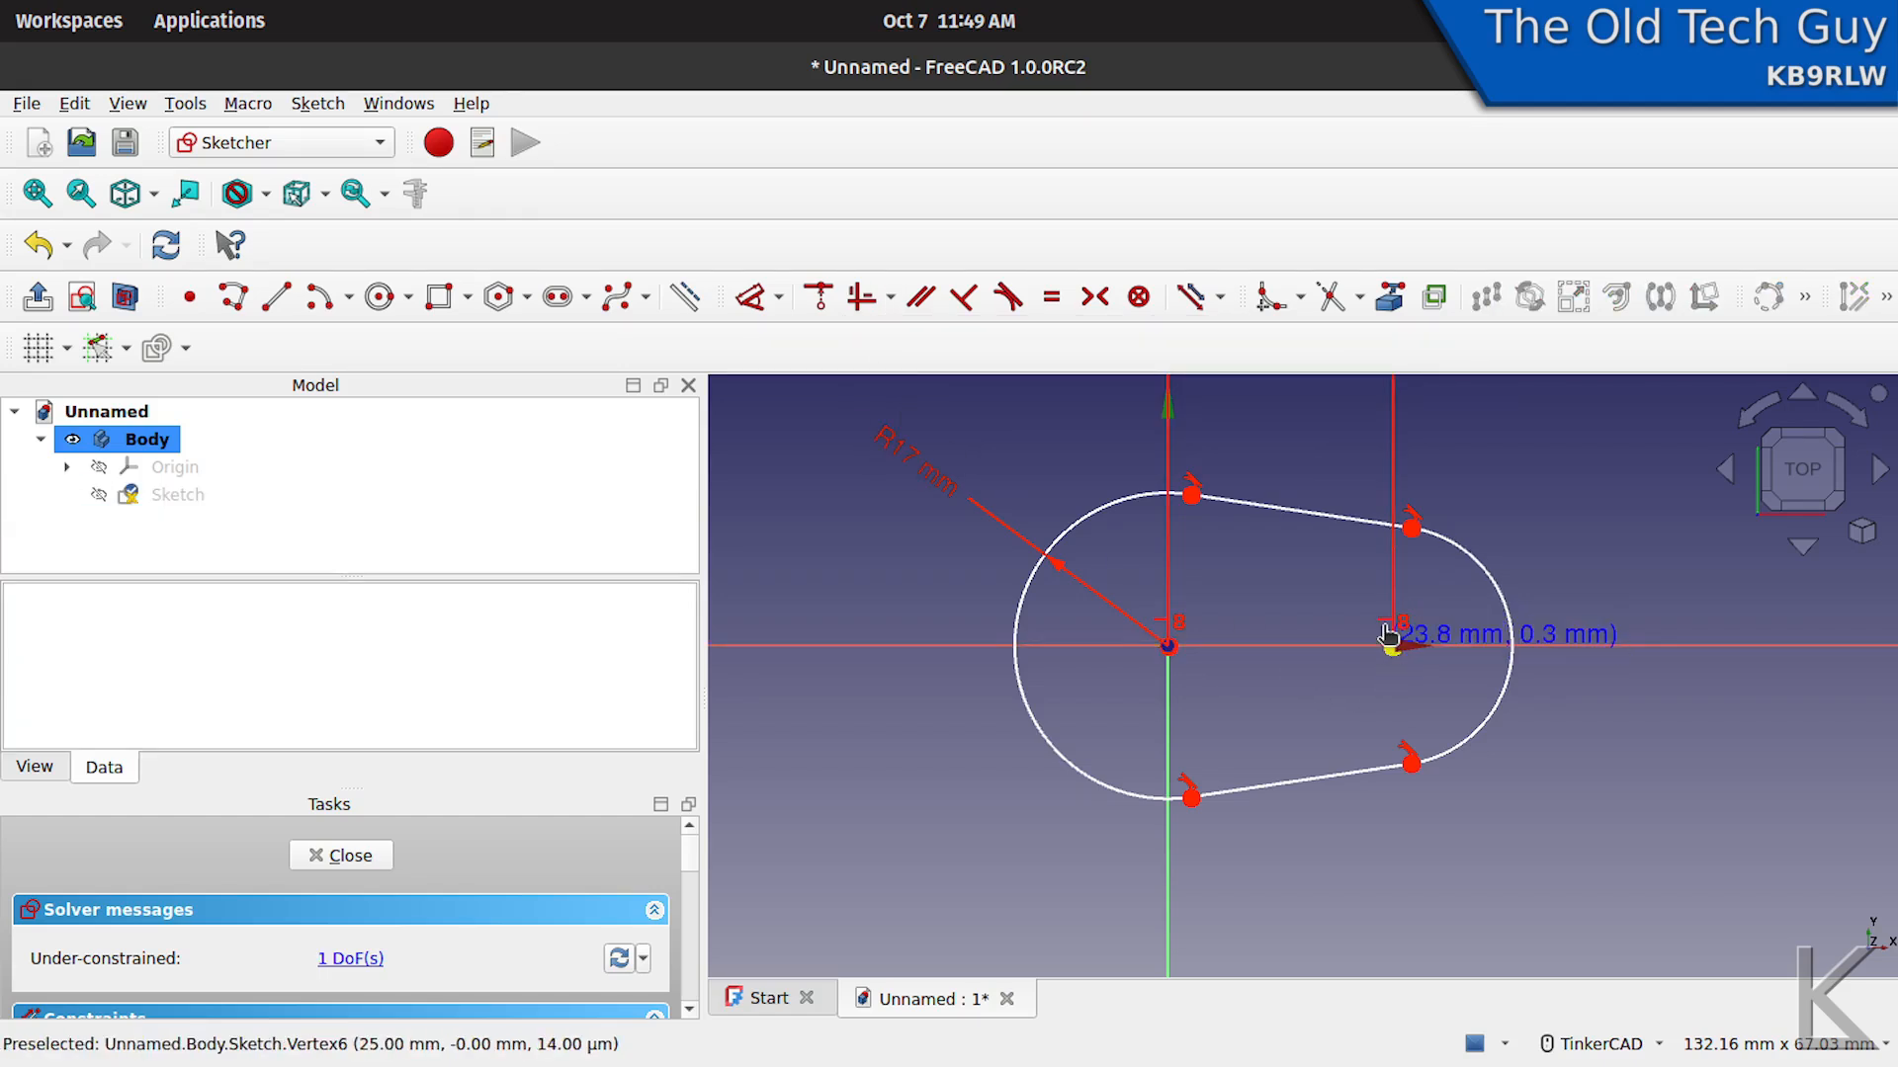
- Constrain the radius of the slot's right arc to 12 mm, with the dimension placed outside the arc's upper side
mouse_move(1494, 729)
mouse_down()
mouse_move(1445, 721)
mouse_move(1548, 718)
mouse_move(1444, 719)
mouse_move(1503, 721)
mouse_move(1474, 719)
mouse_up()
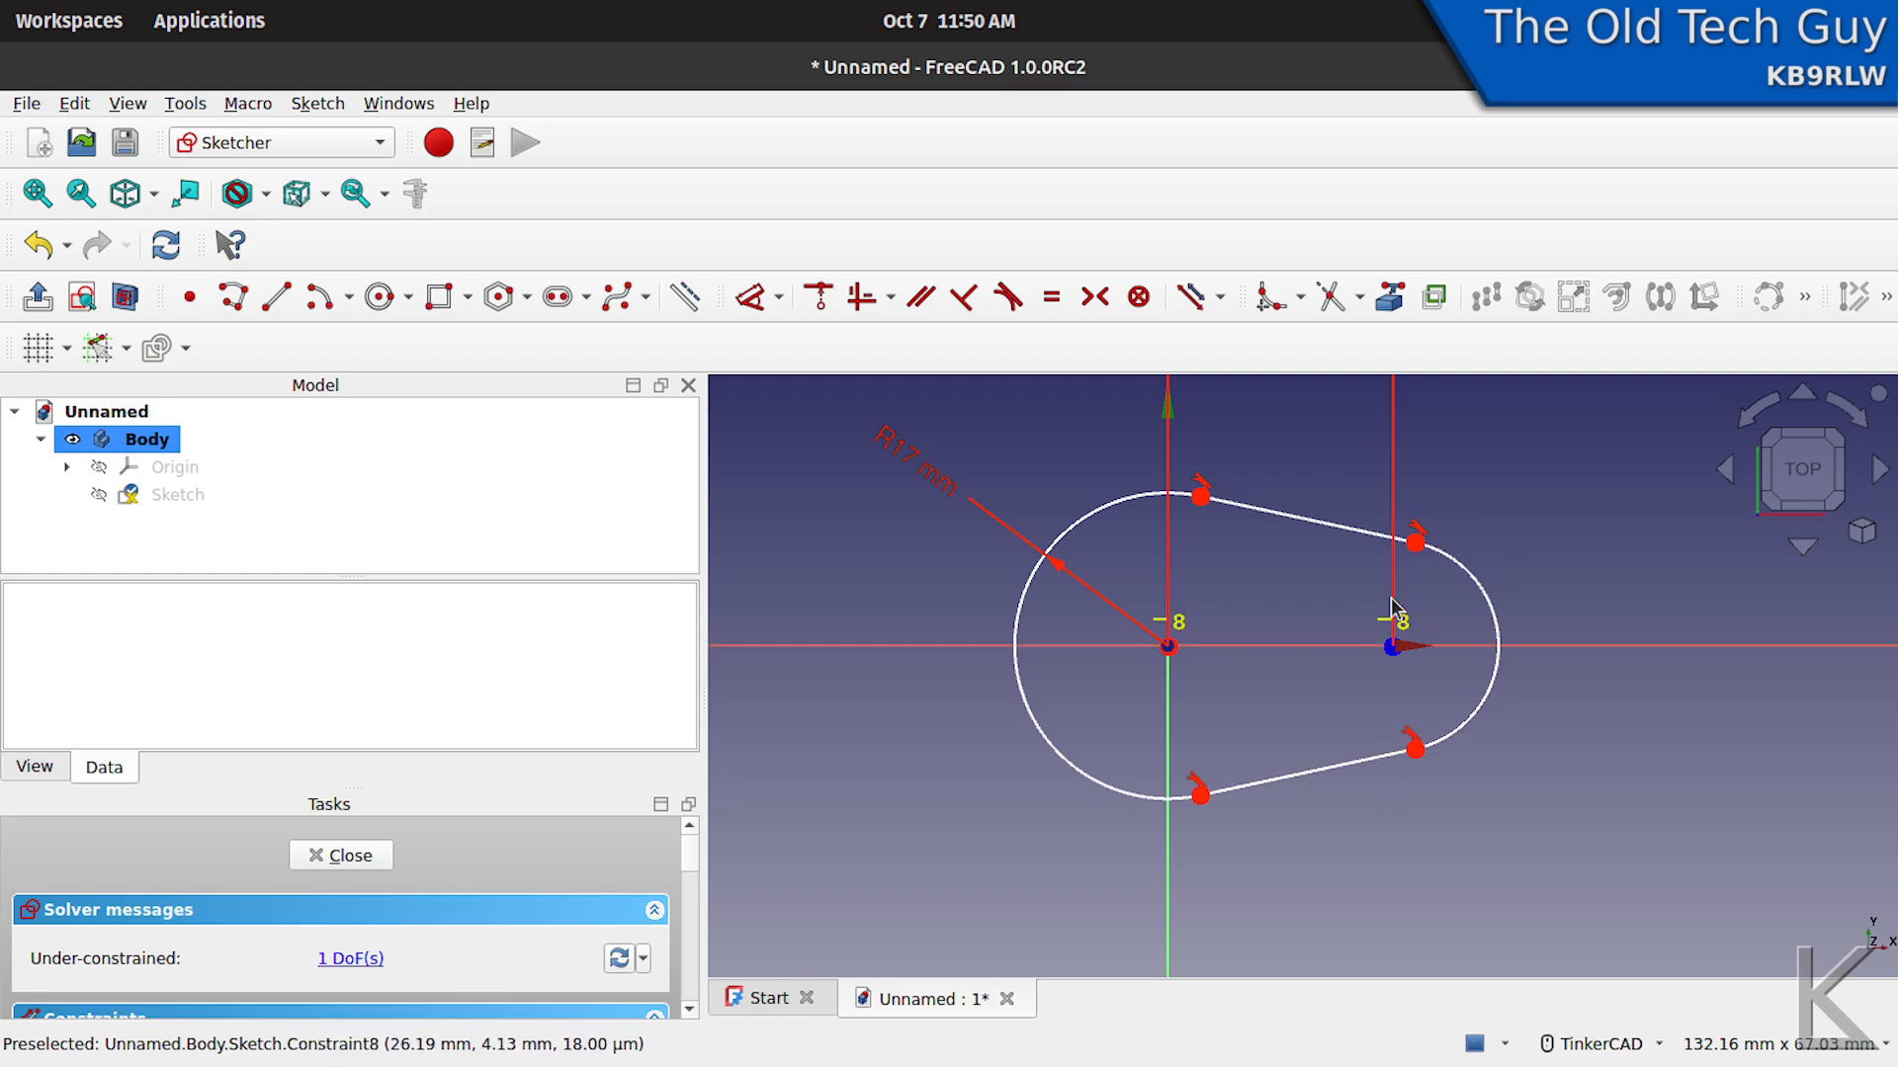
click(1465, 581)
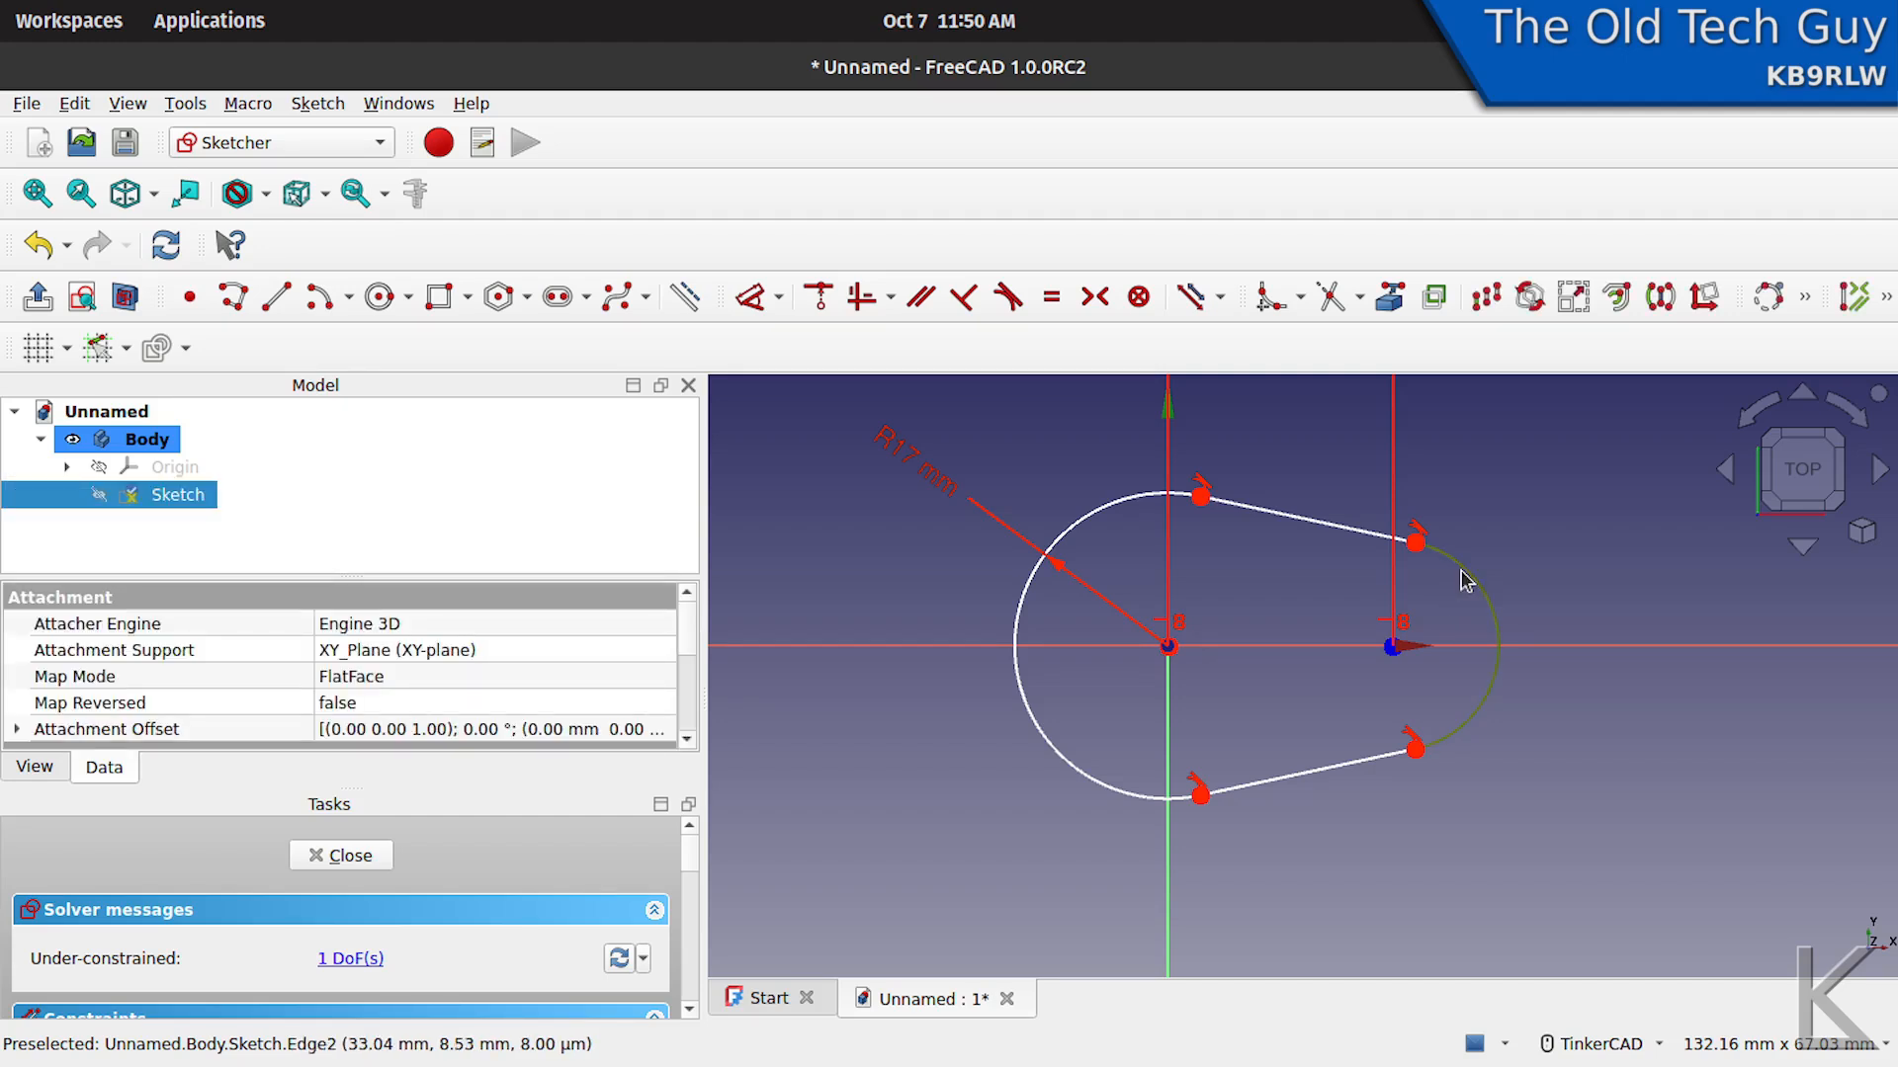
click(751, 296)
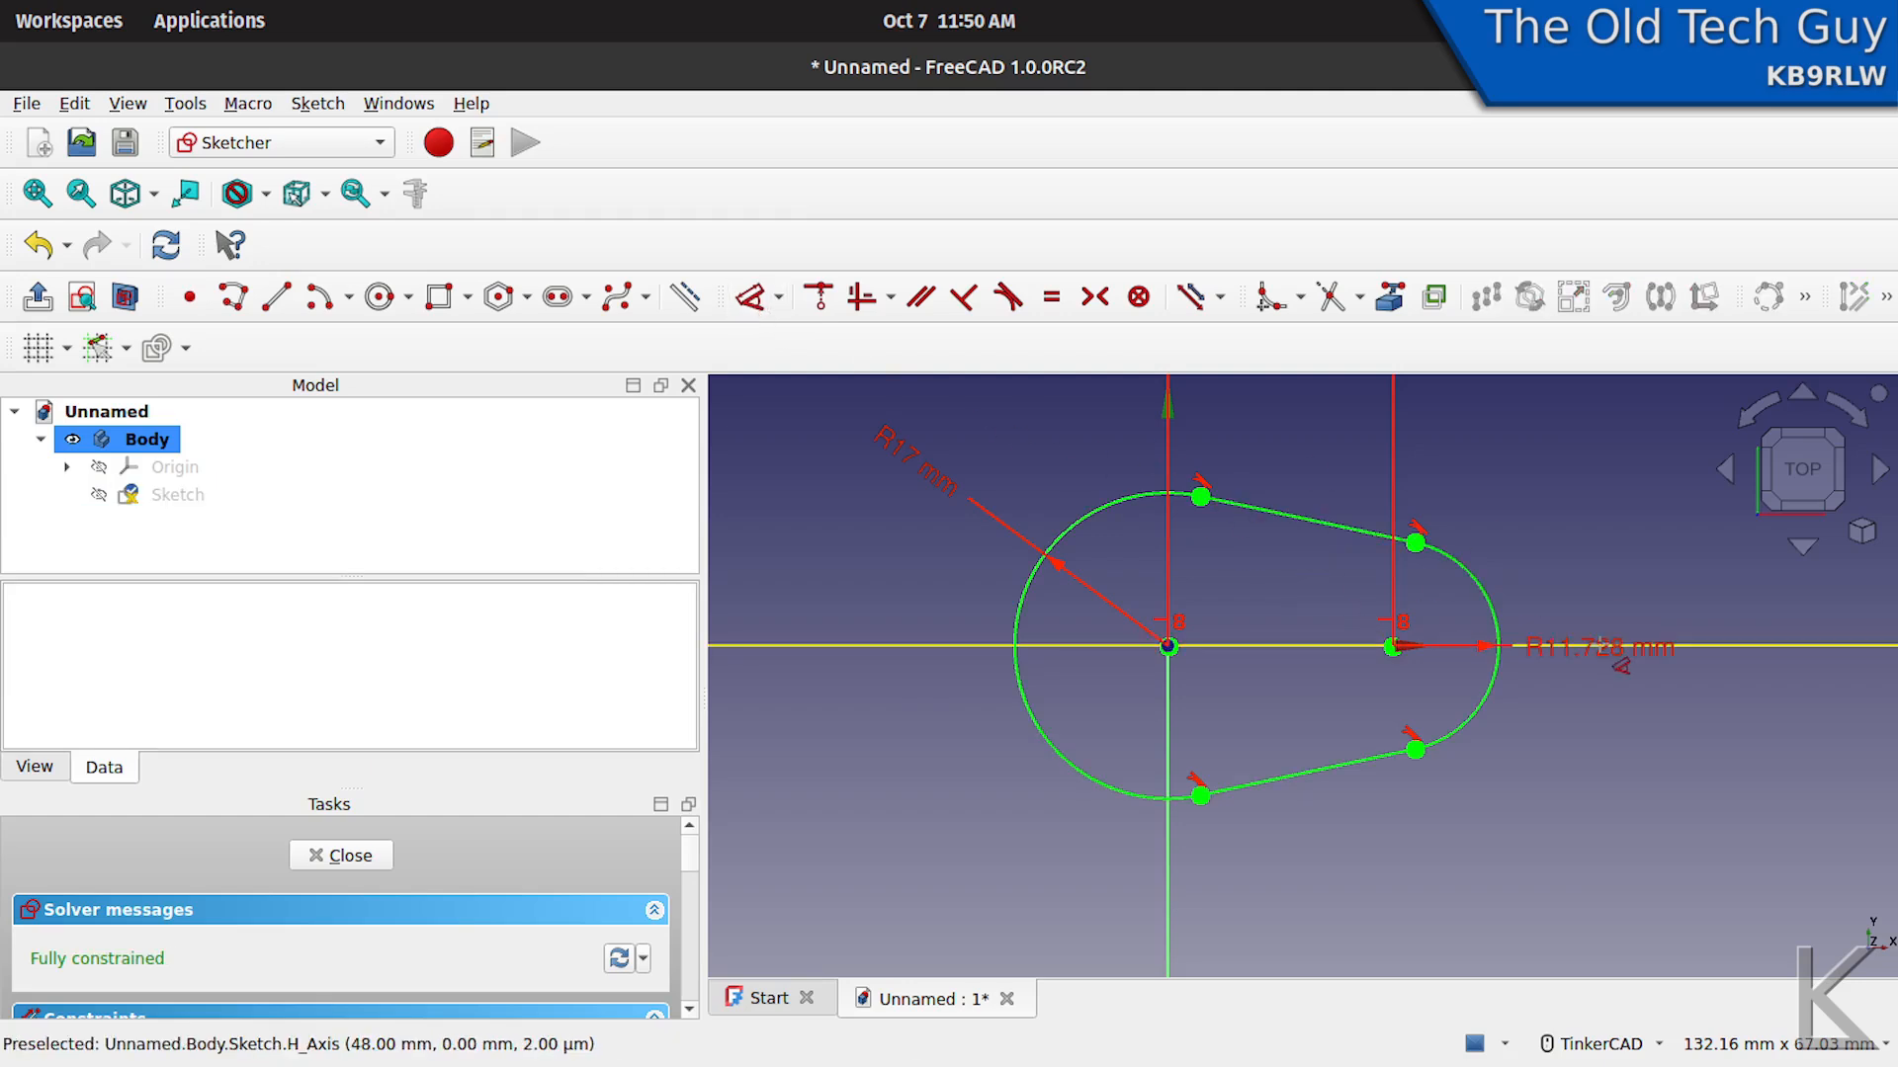
click(1570, 512)
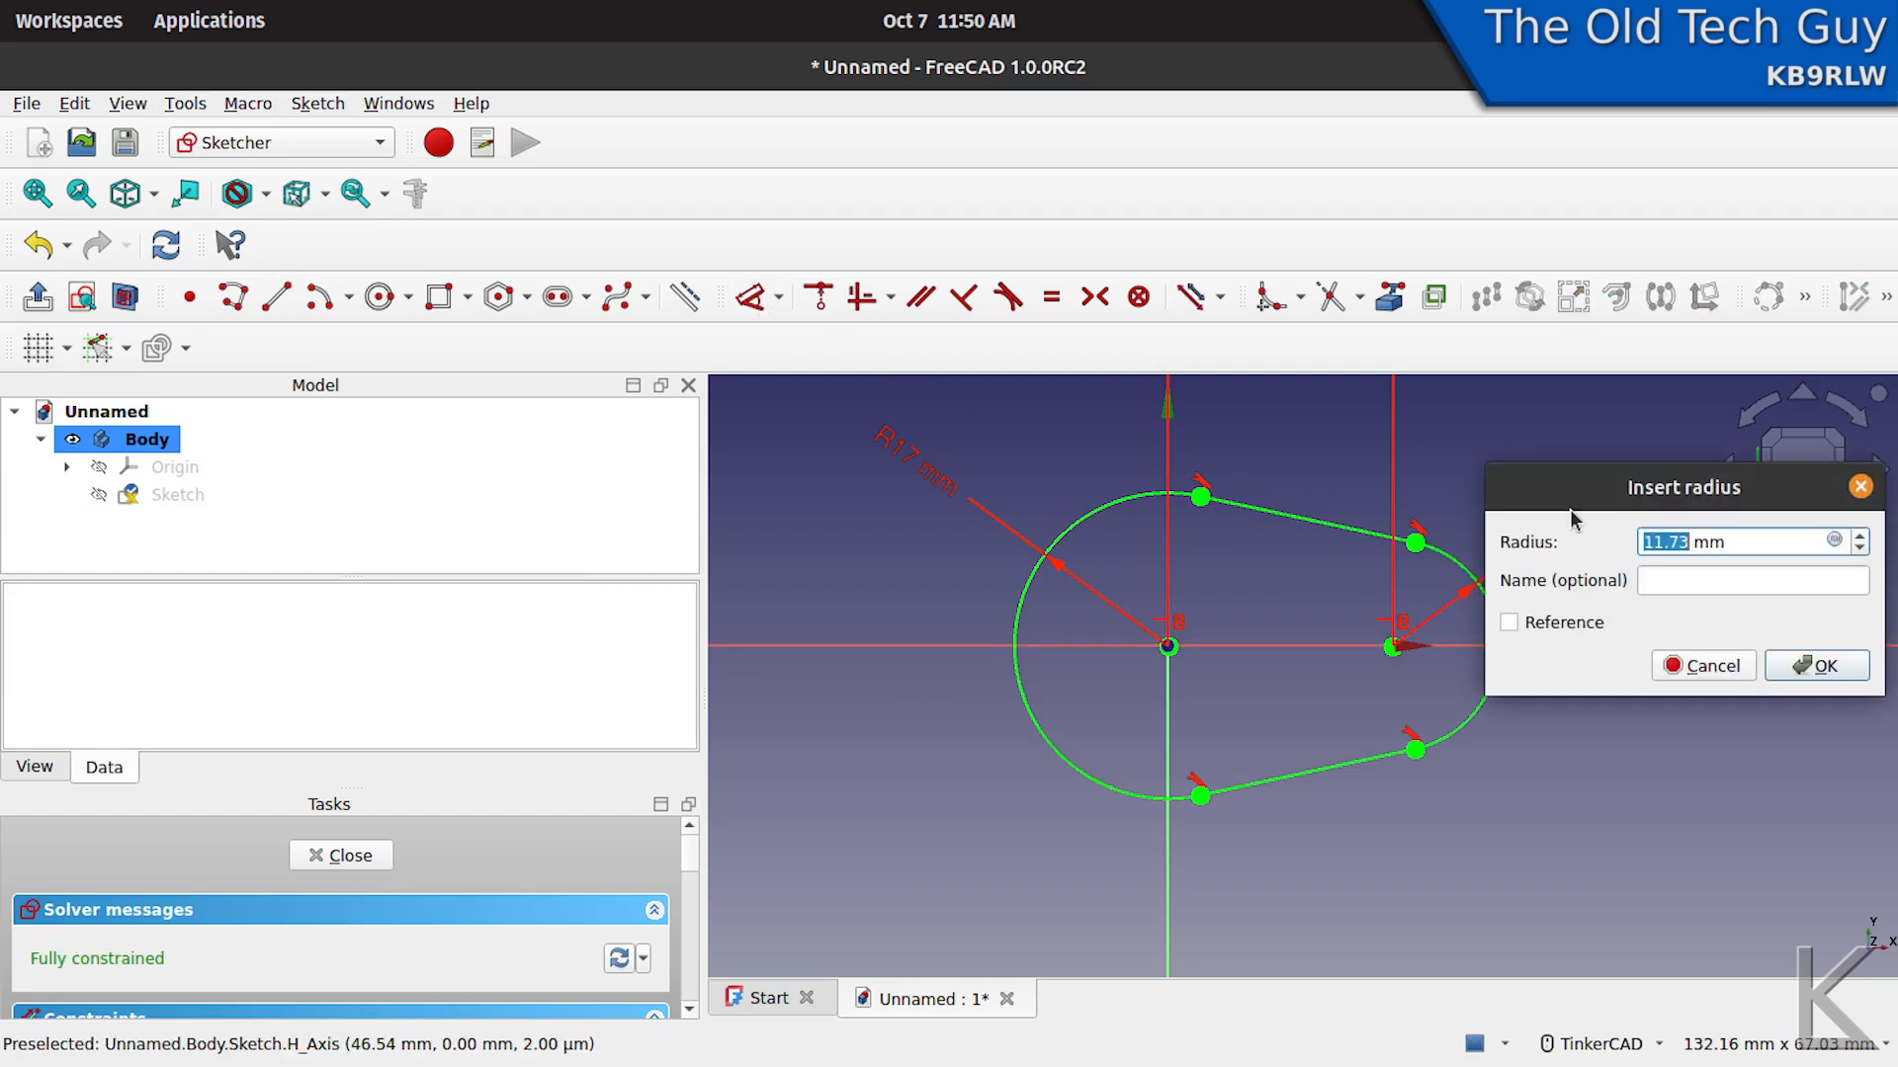
text(12)
key(Return)
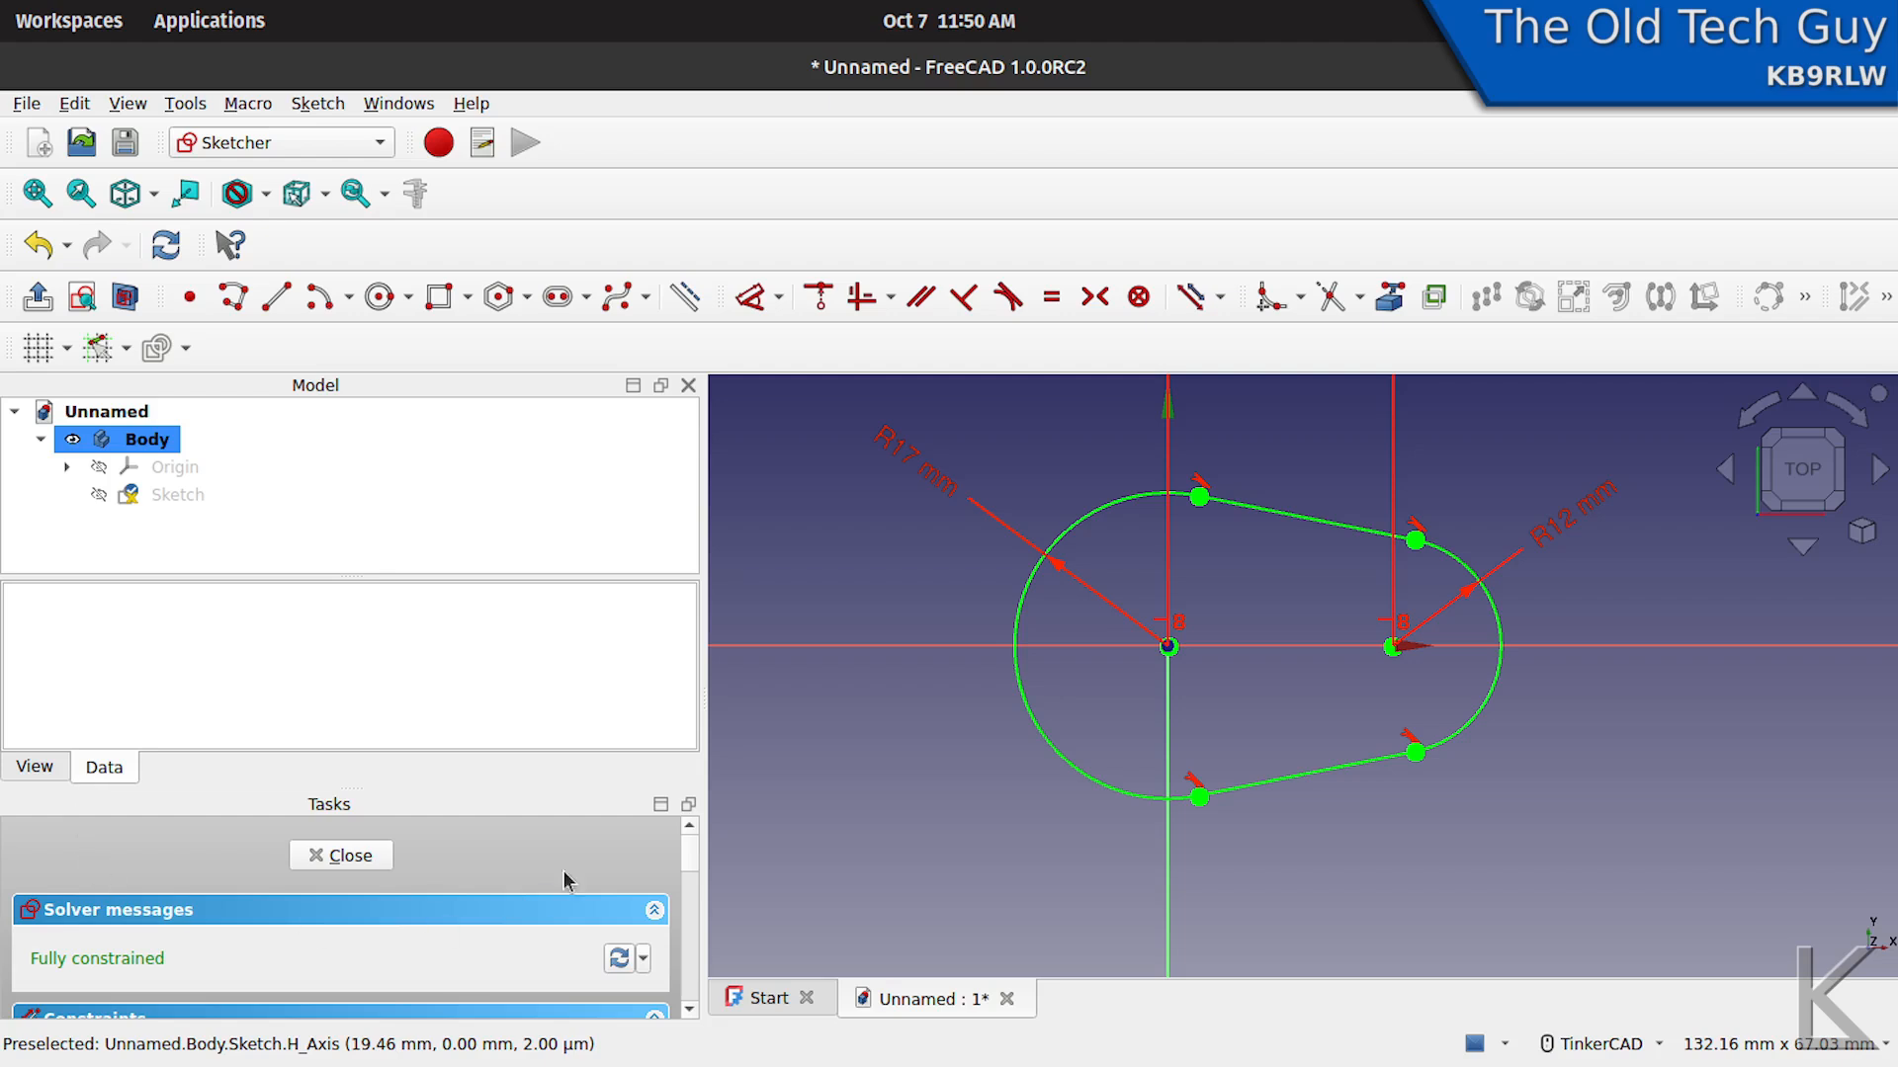
- Close the finished slot sketch and rename it "main body Sketch"
mouse_move(686, 860)
mouse_down()
mouse_move(686, 932)
mouse_move(686, 831)
mouse_move(688, 992)
mouse_move(686, 835)
mouse_up()
click(351, 856)
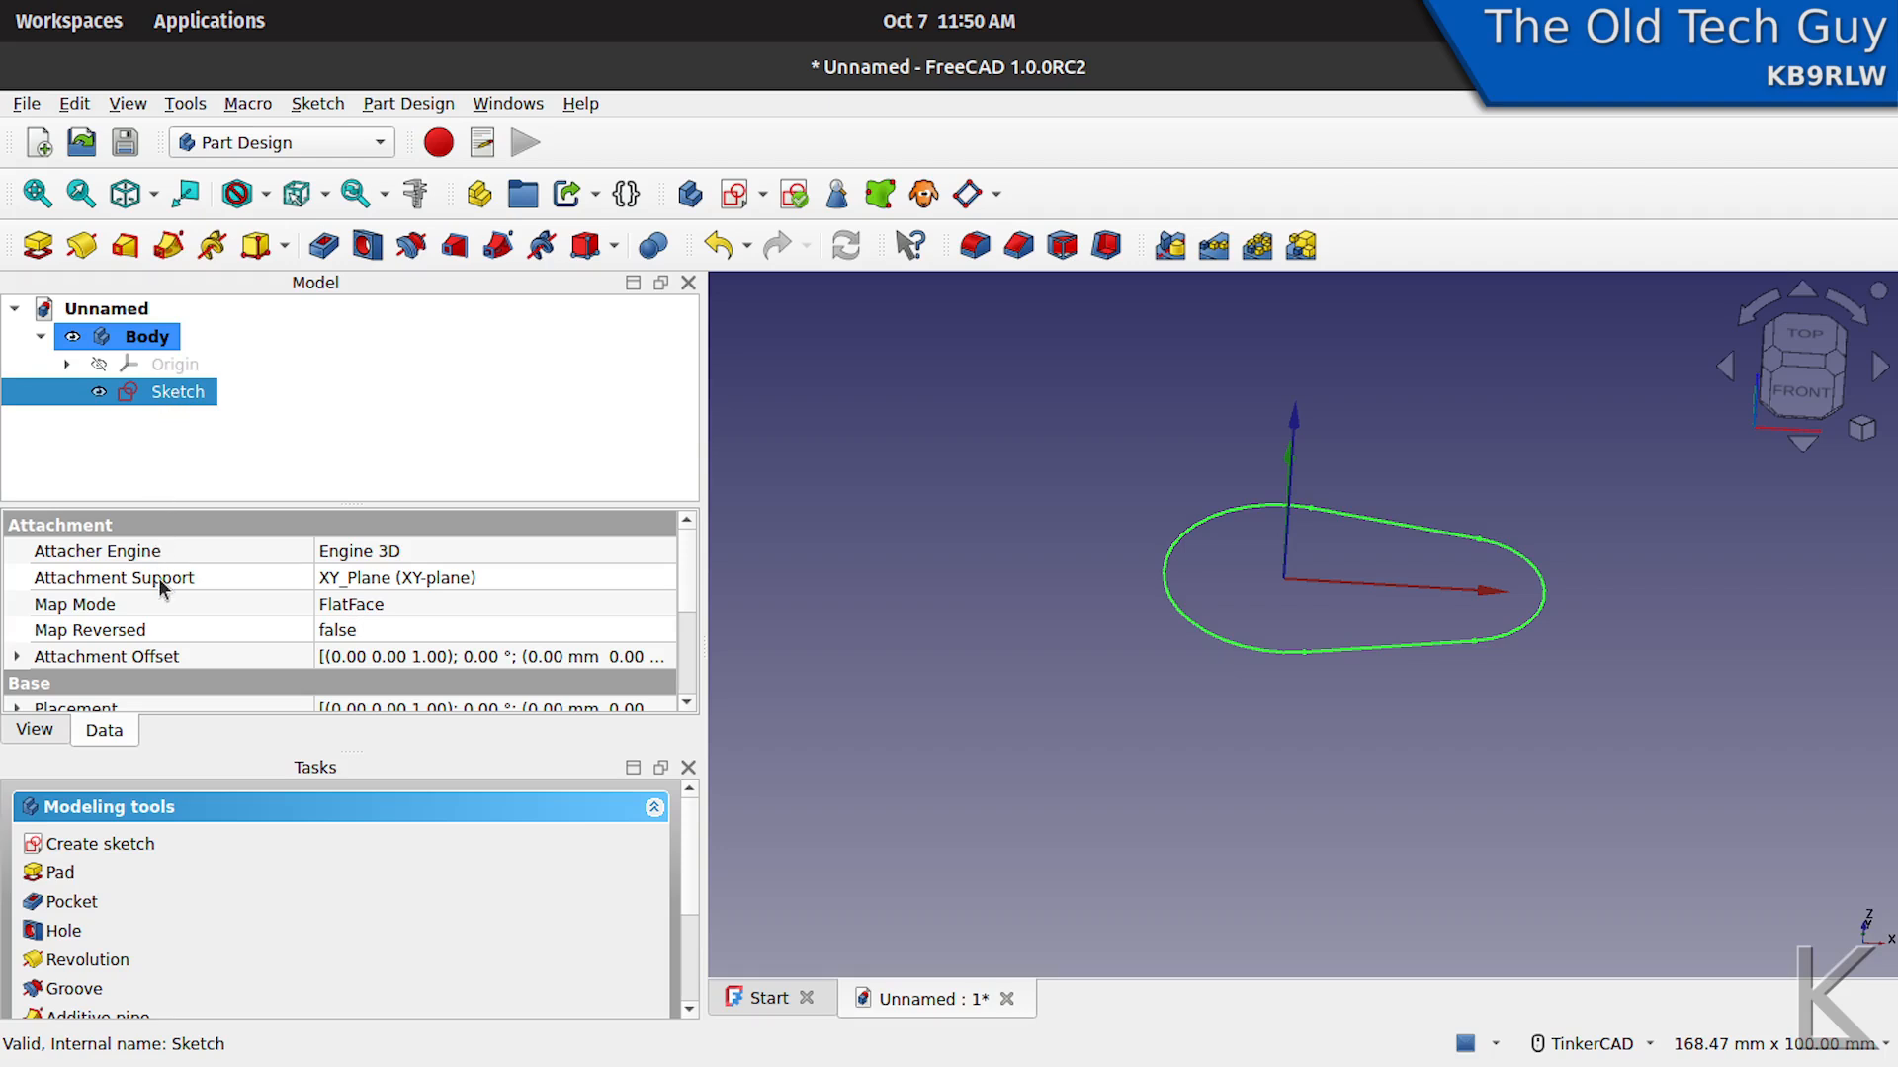
right_click(168, 391)
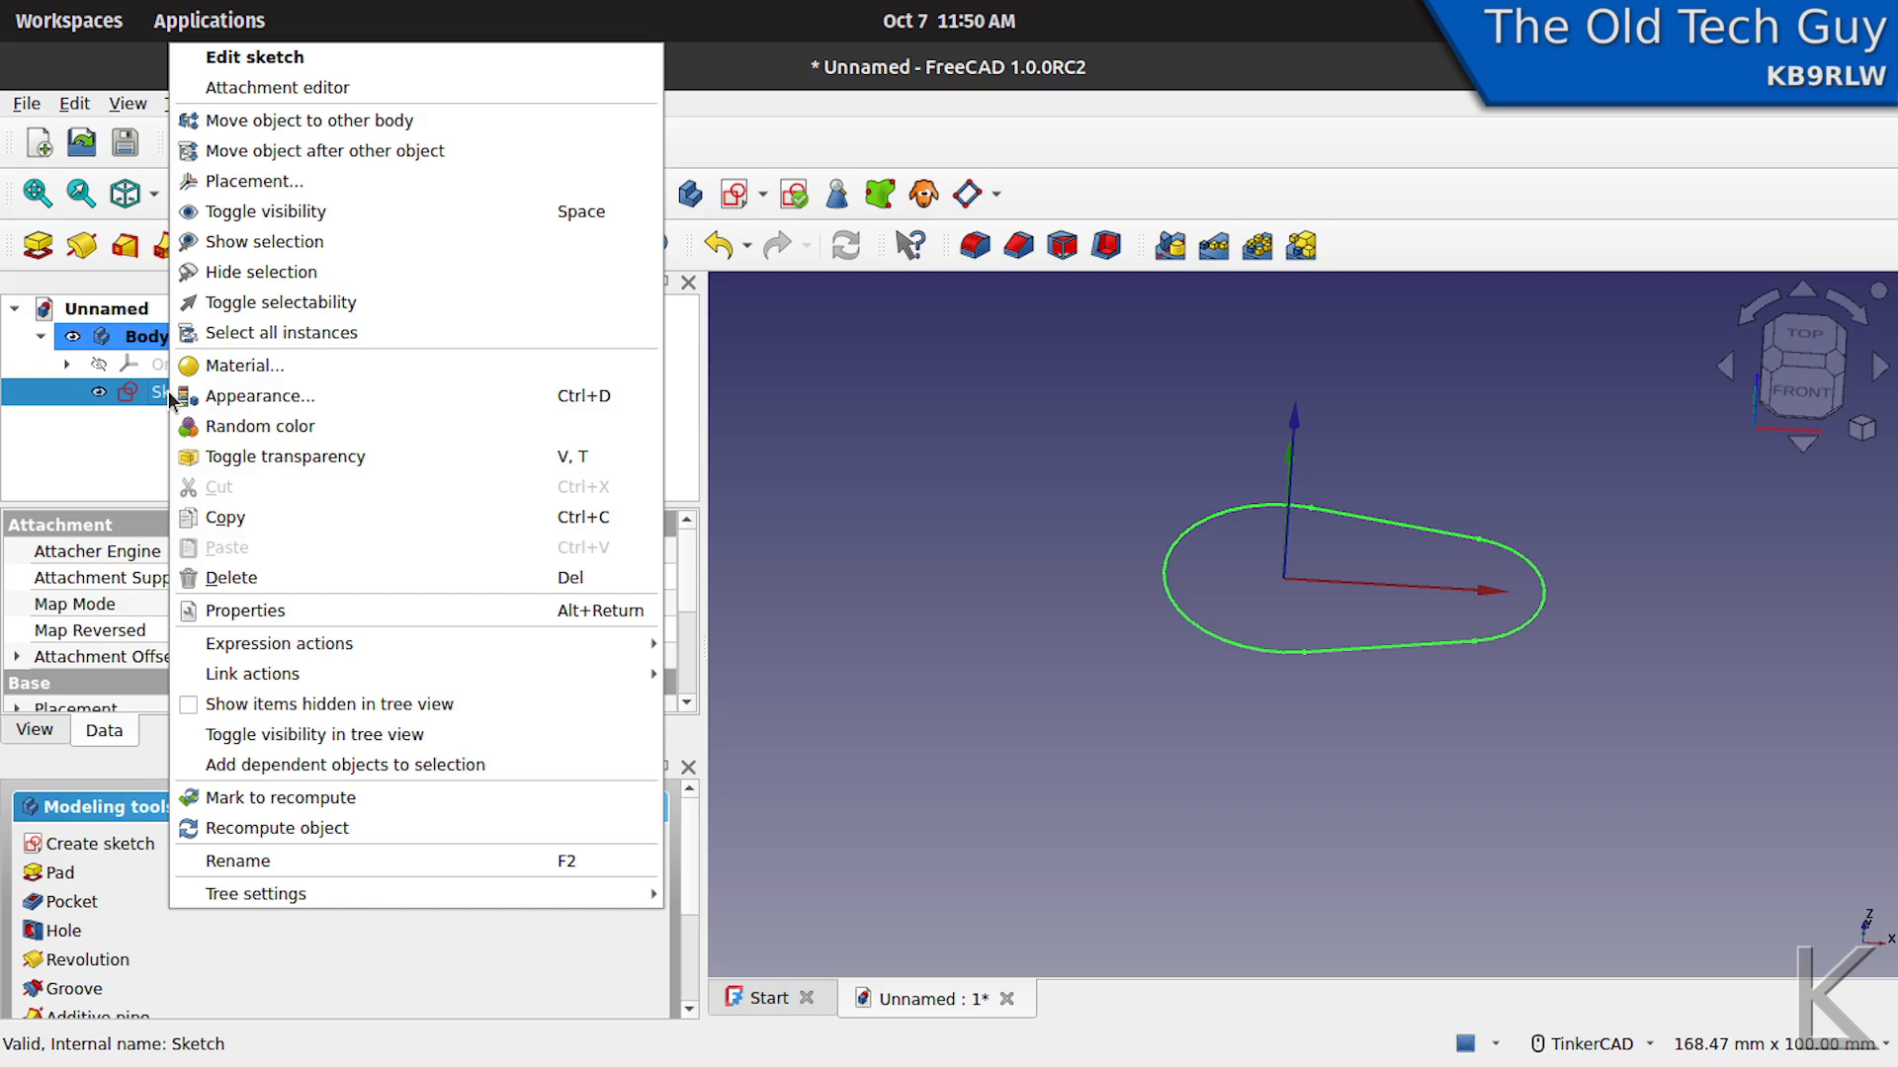
click(277, 863)
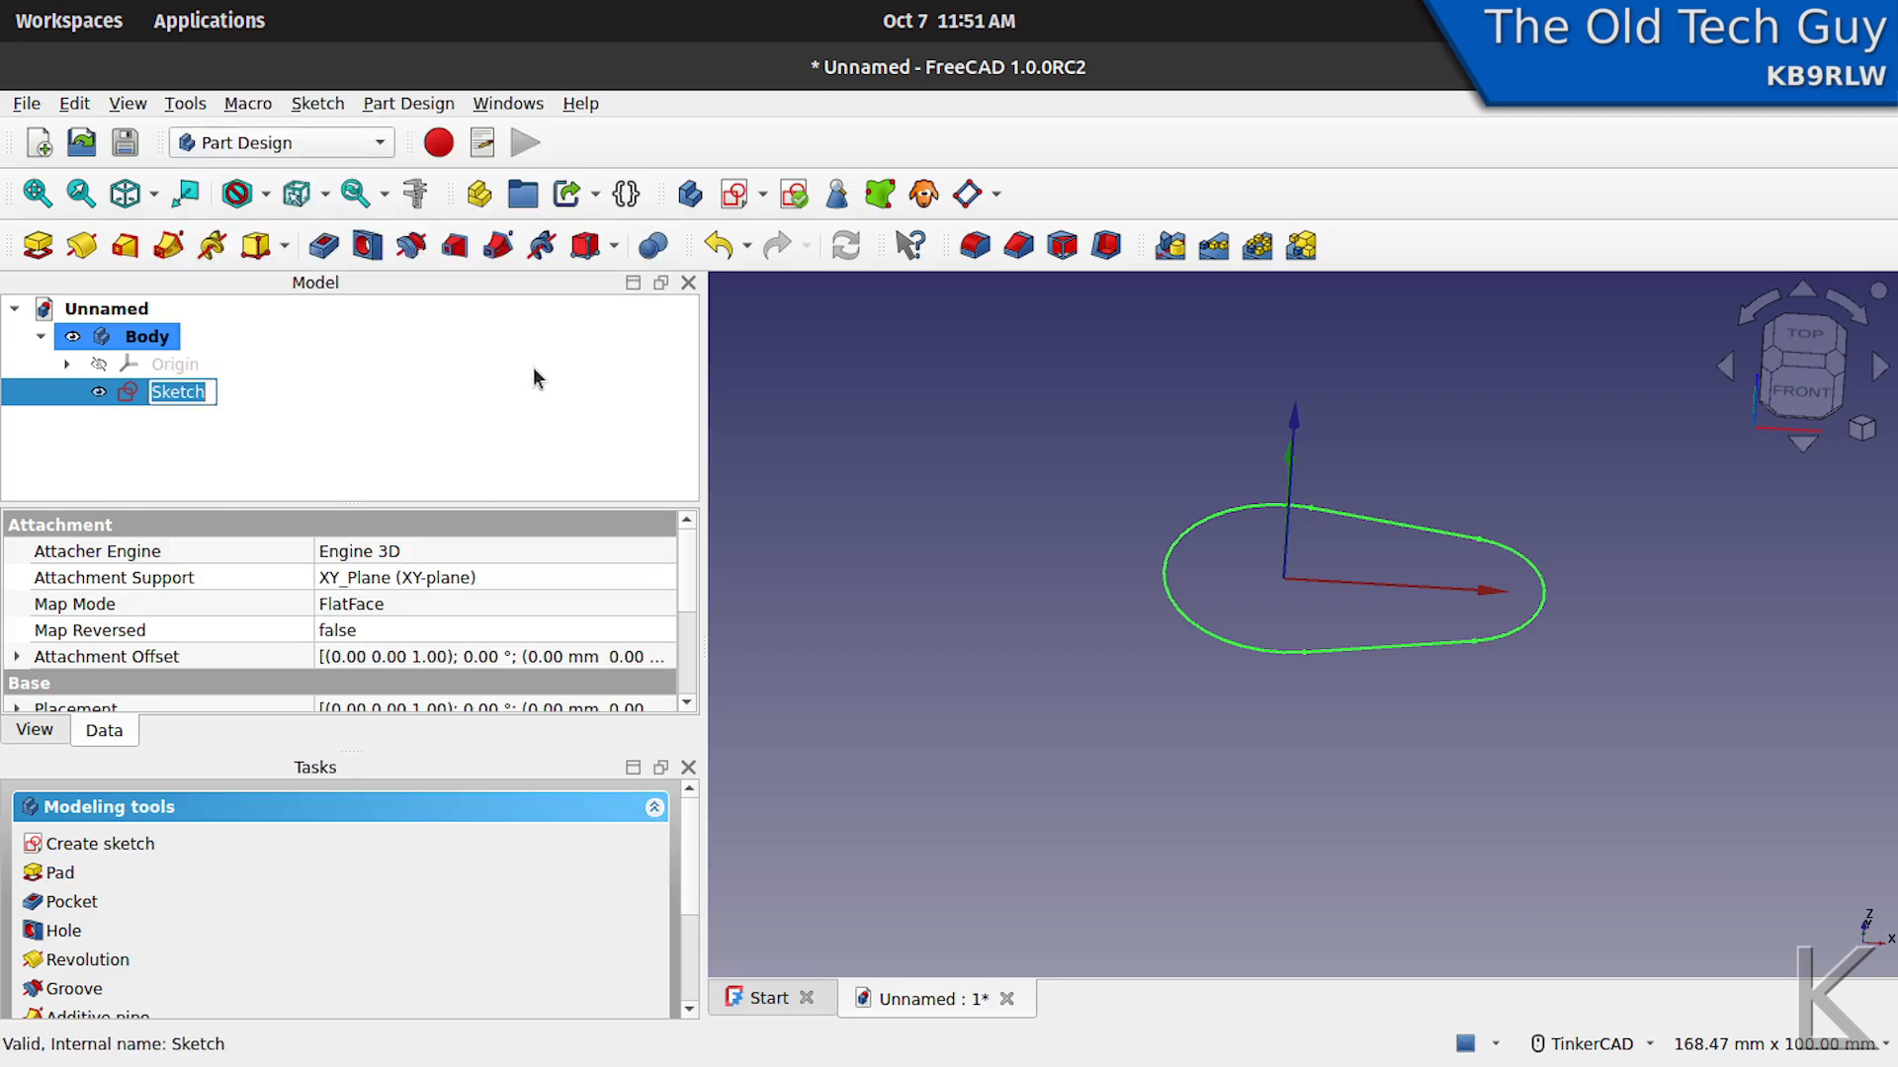
key(Home)
text(main body)
key(Return)
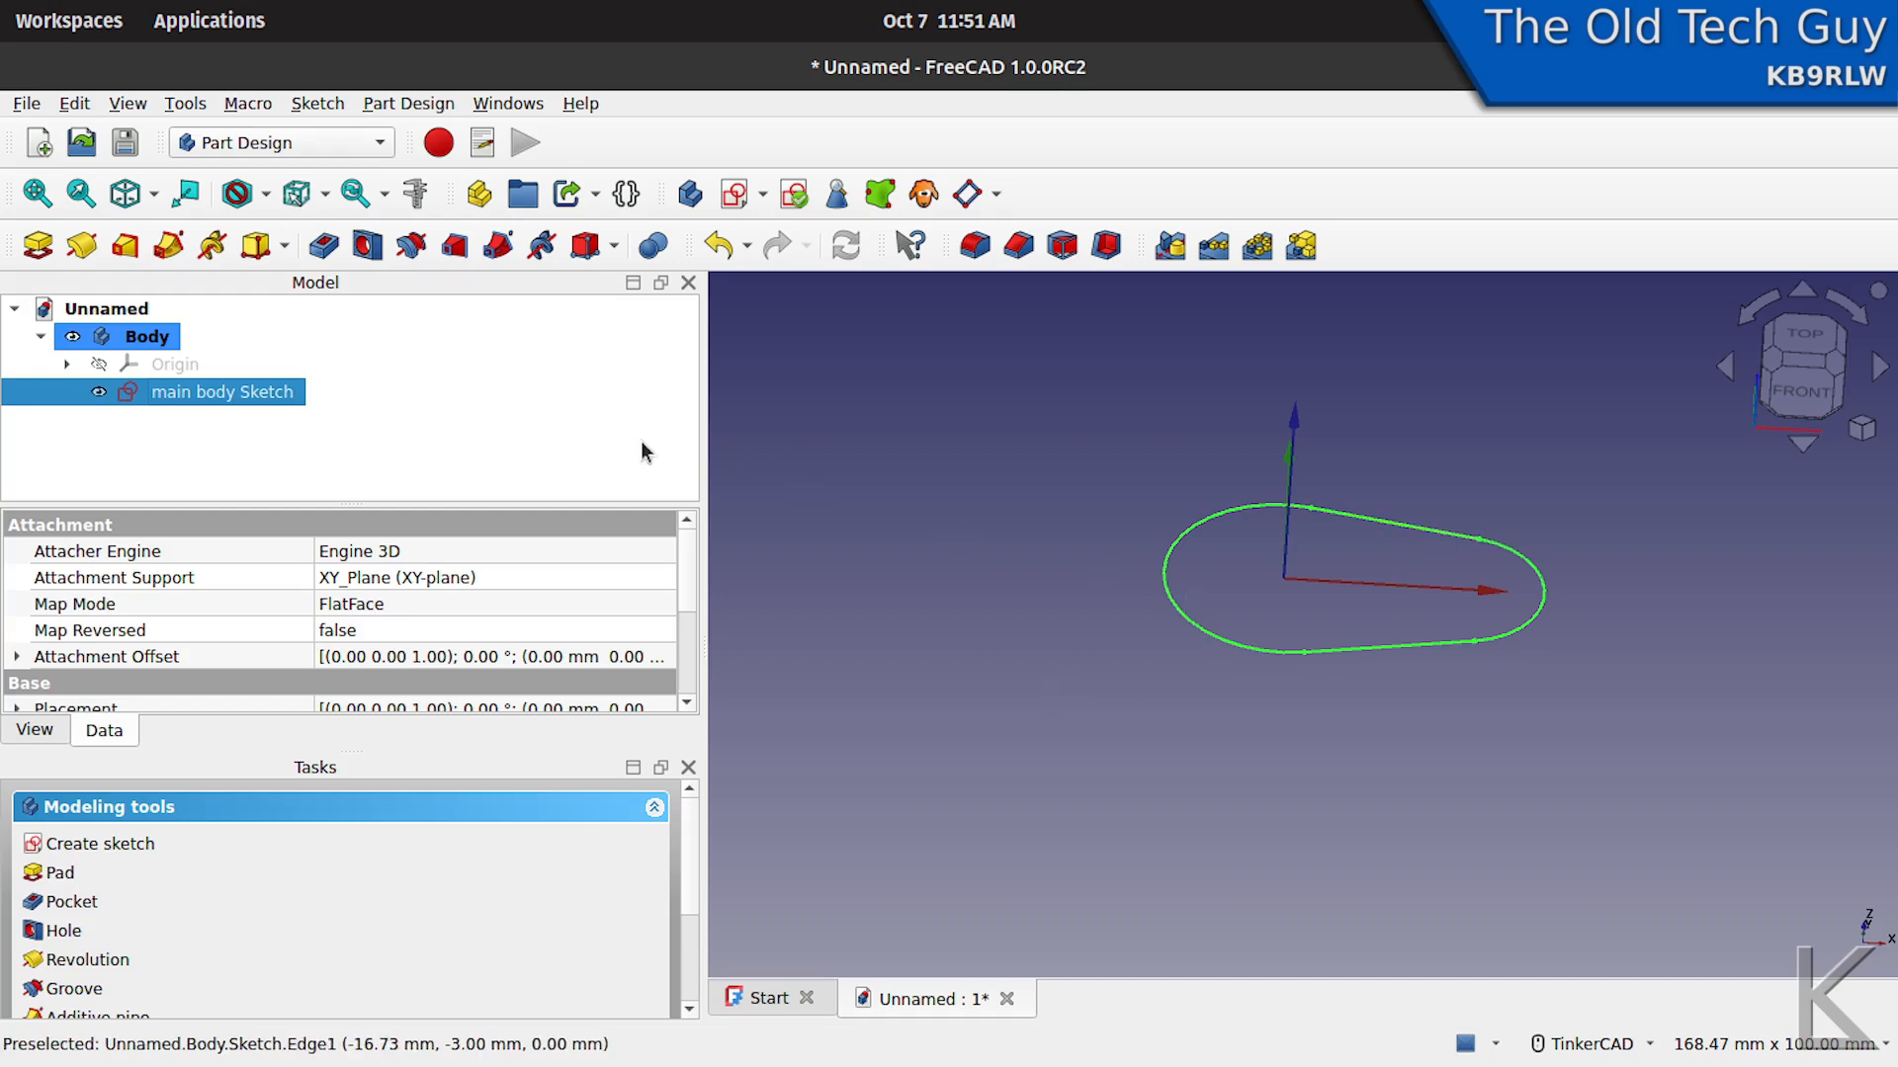
- Pad the main body sketch to a length of 10 mm
click(37, 246)
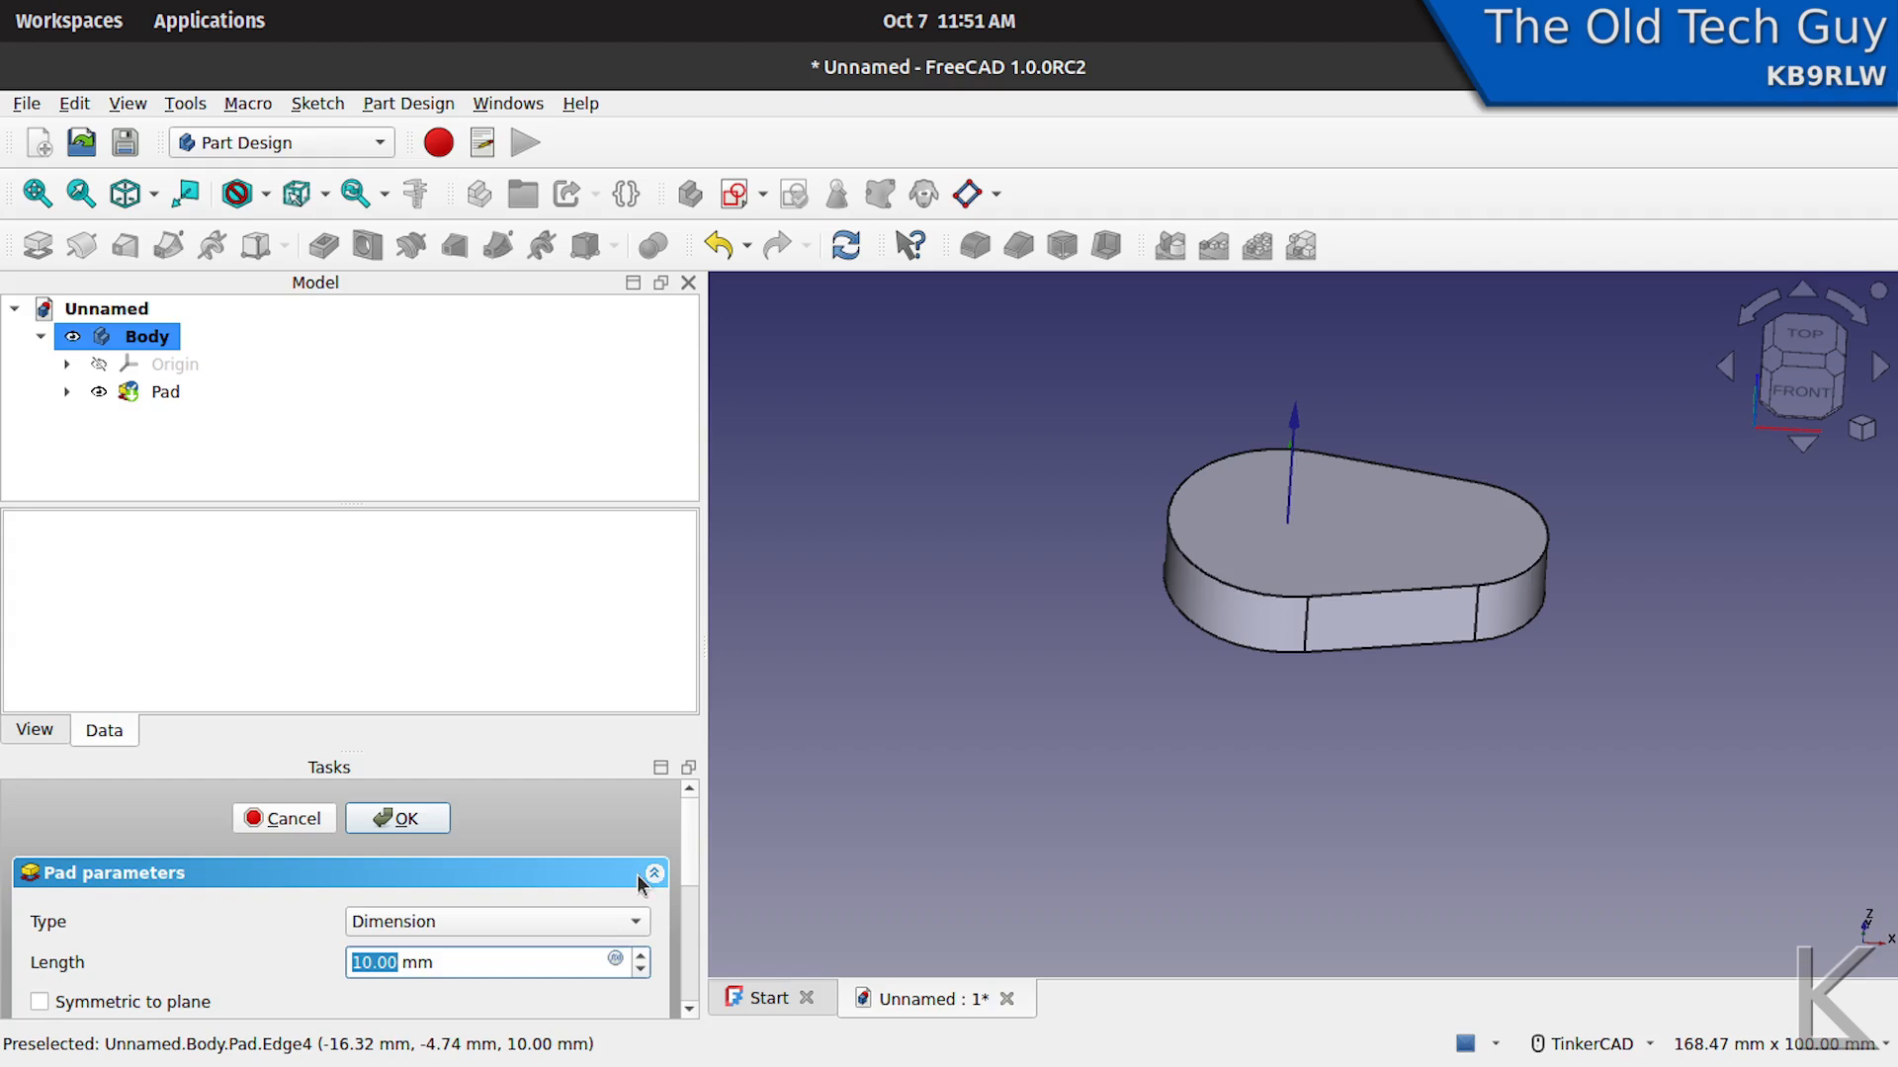
mouse_move(686, 848)
mouse_down()
mouse_move(674, 980)
mouse_move(694, 827)
mouse_up()
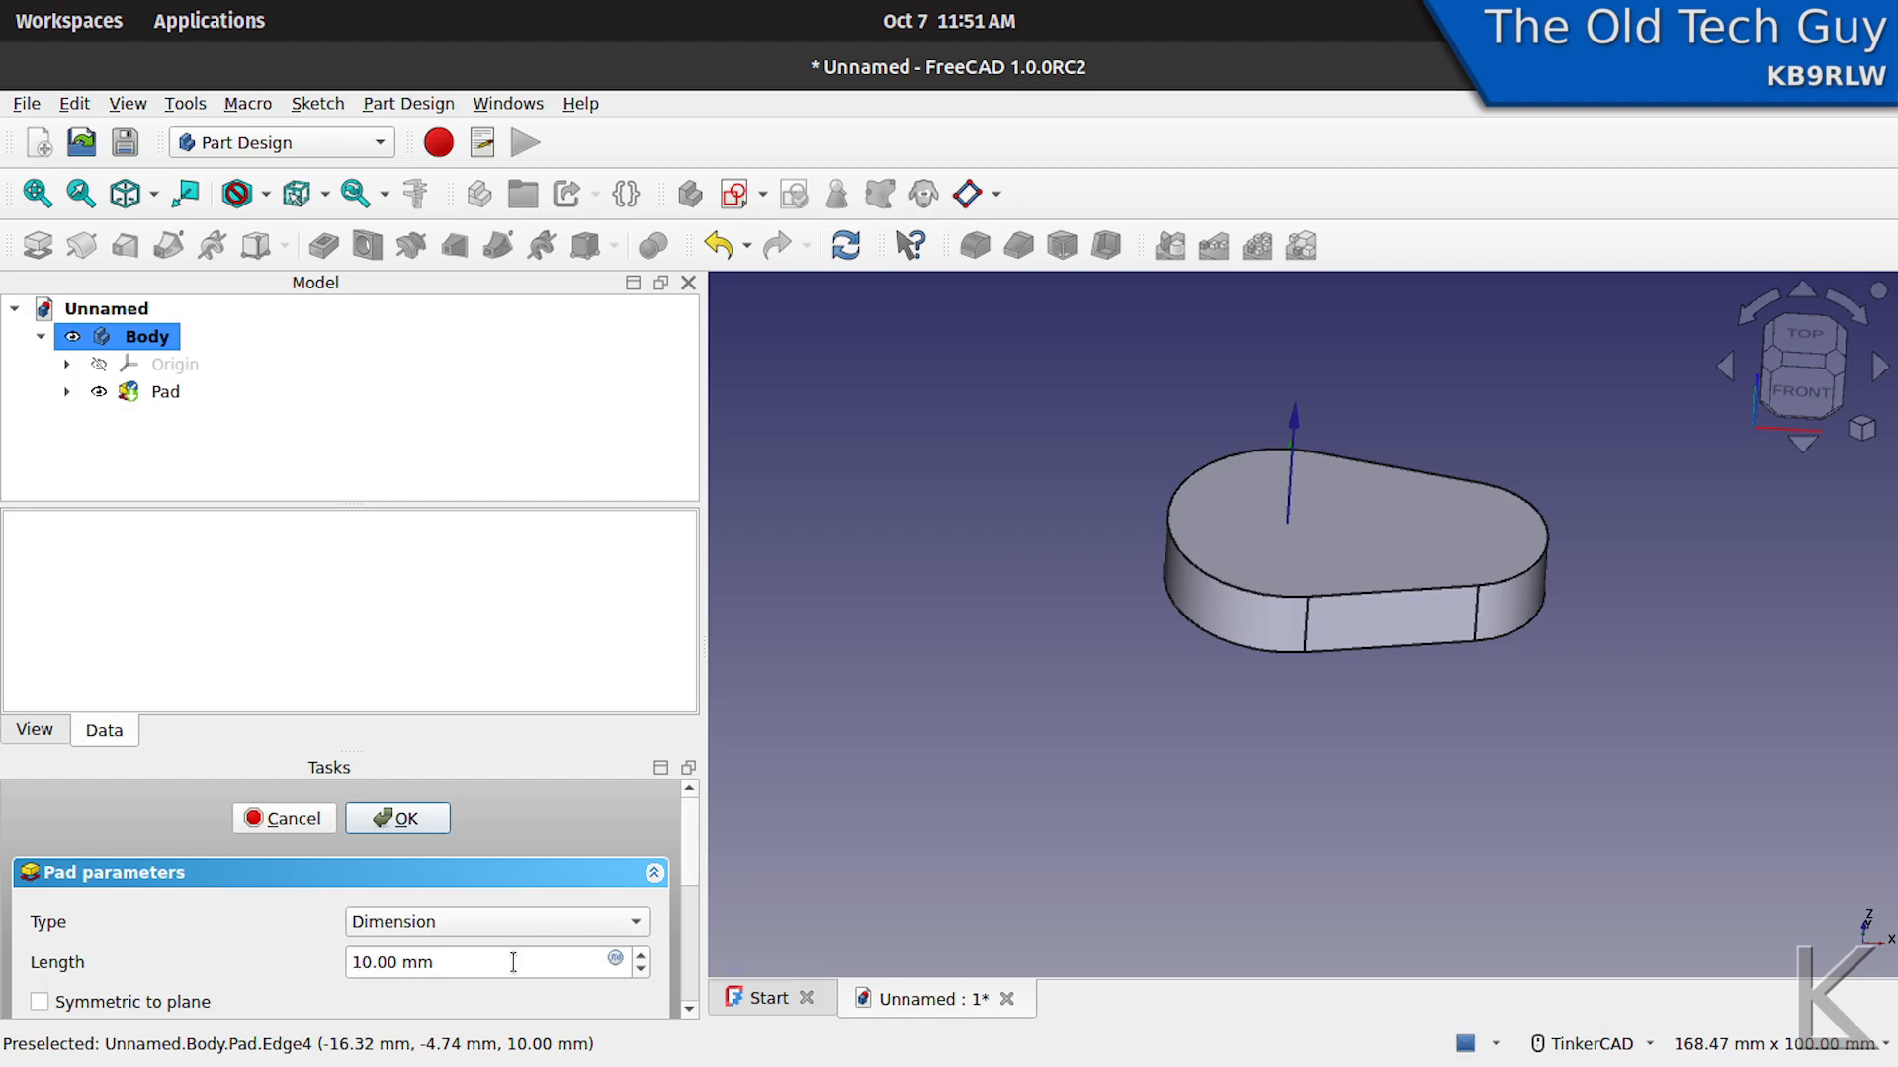
click(417, 816)
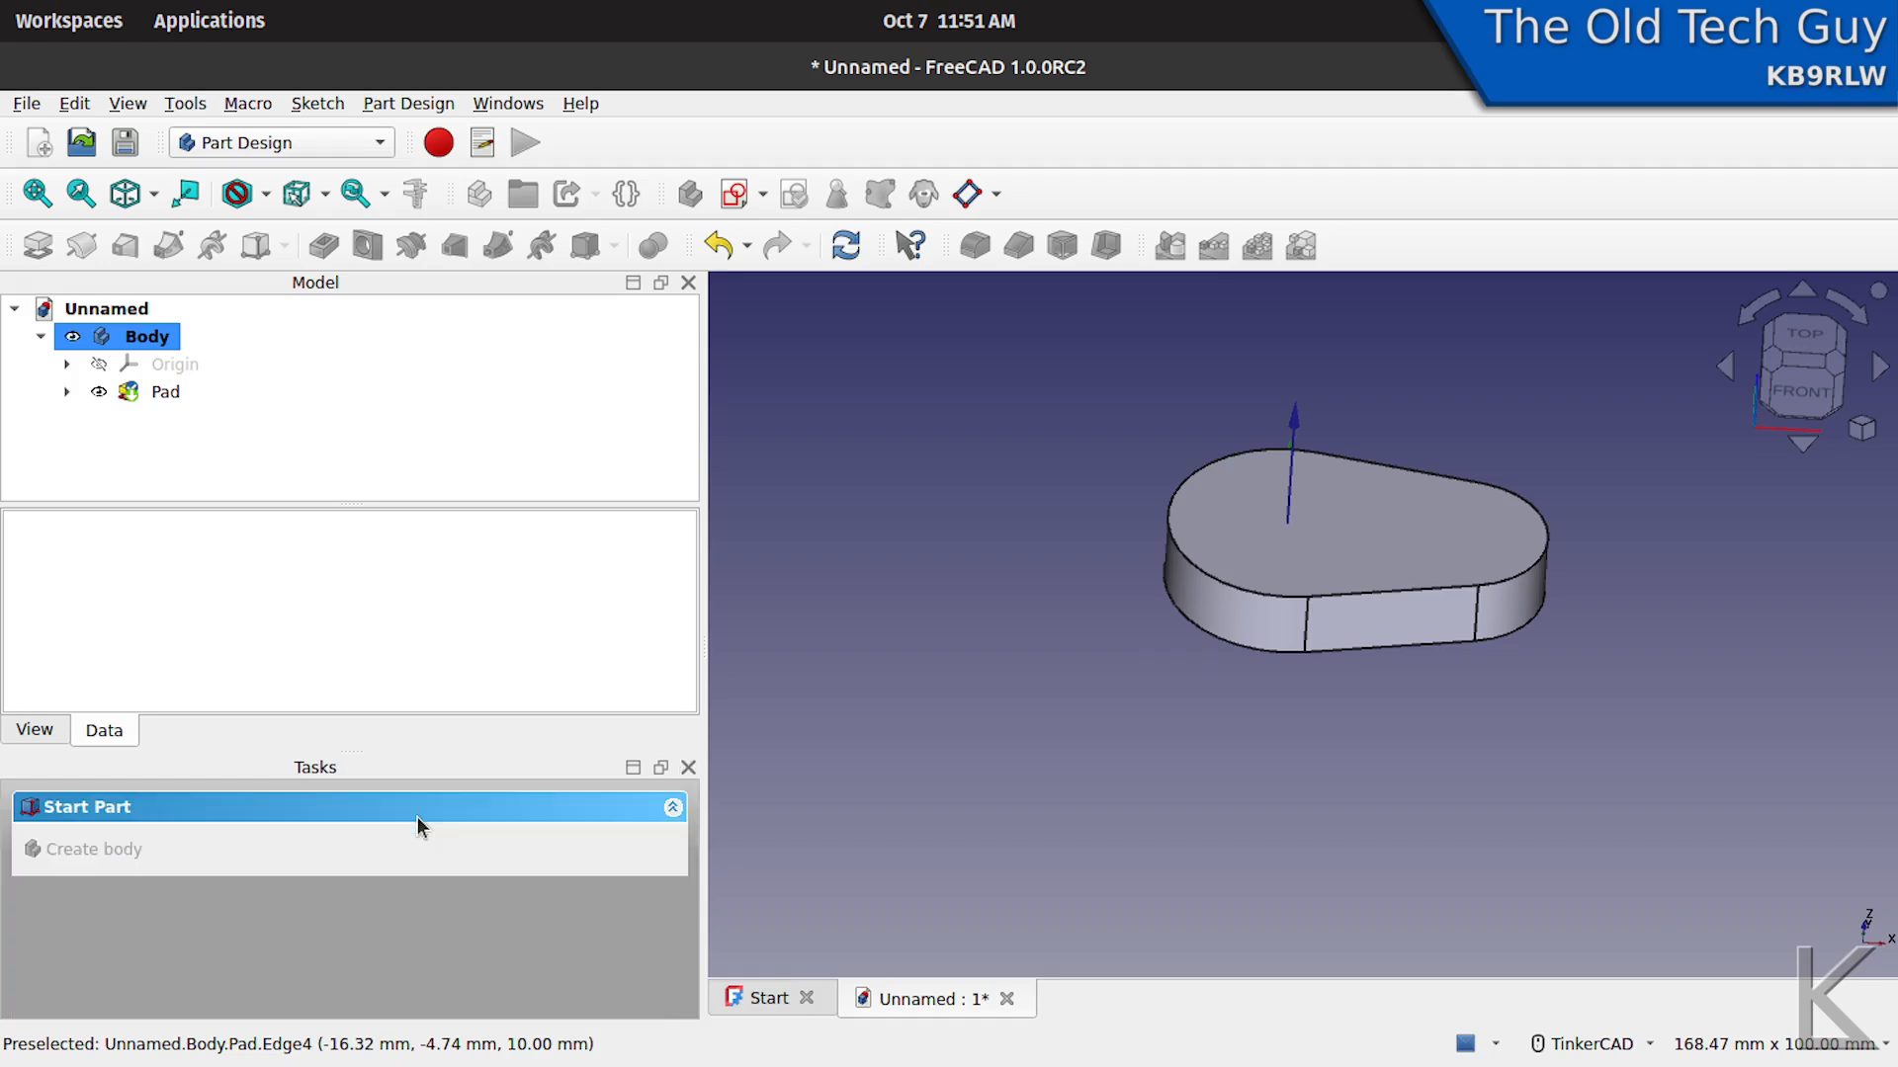
- Create a new sketch on the top face of the pad
right_drag(1249, 689, 1315, 631)
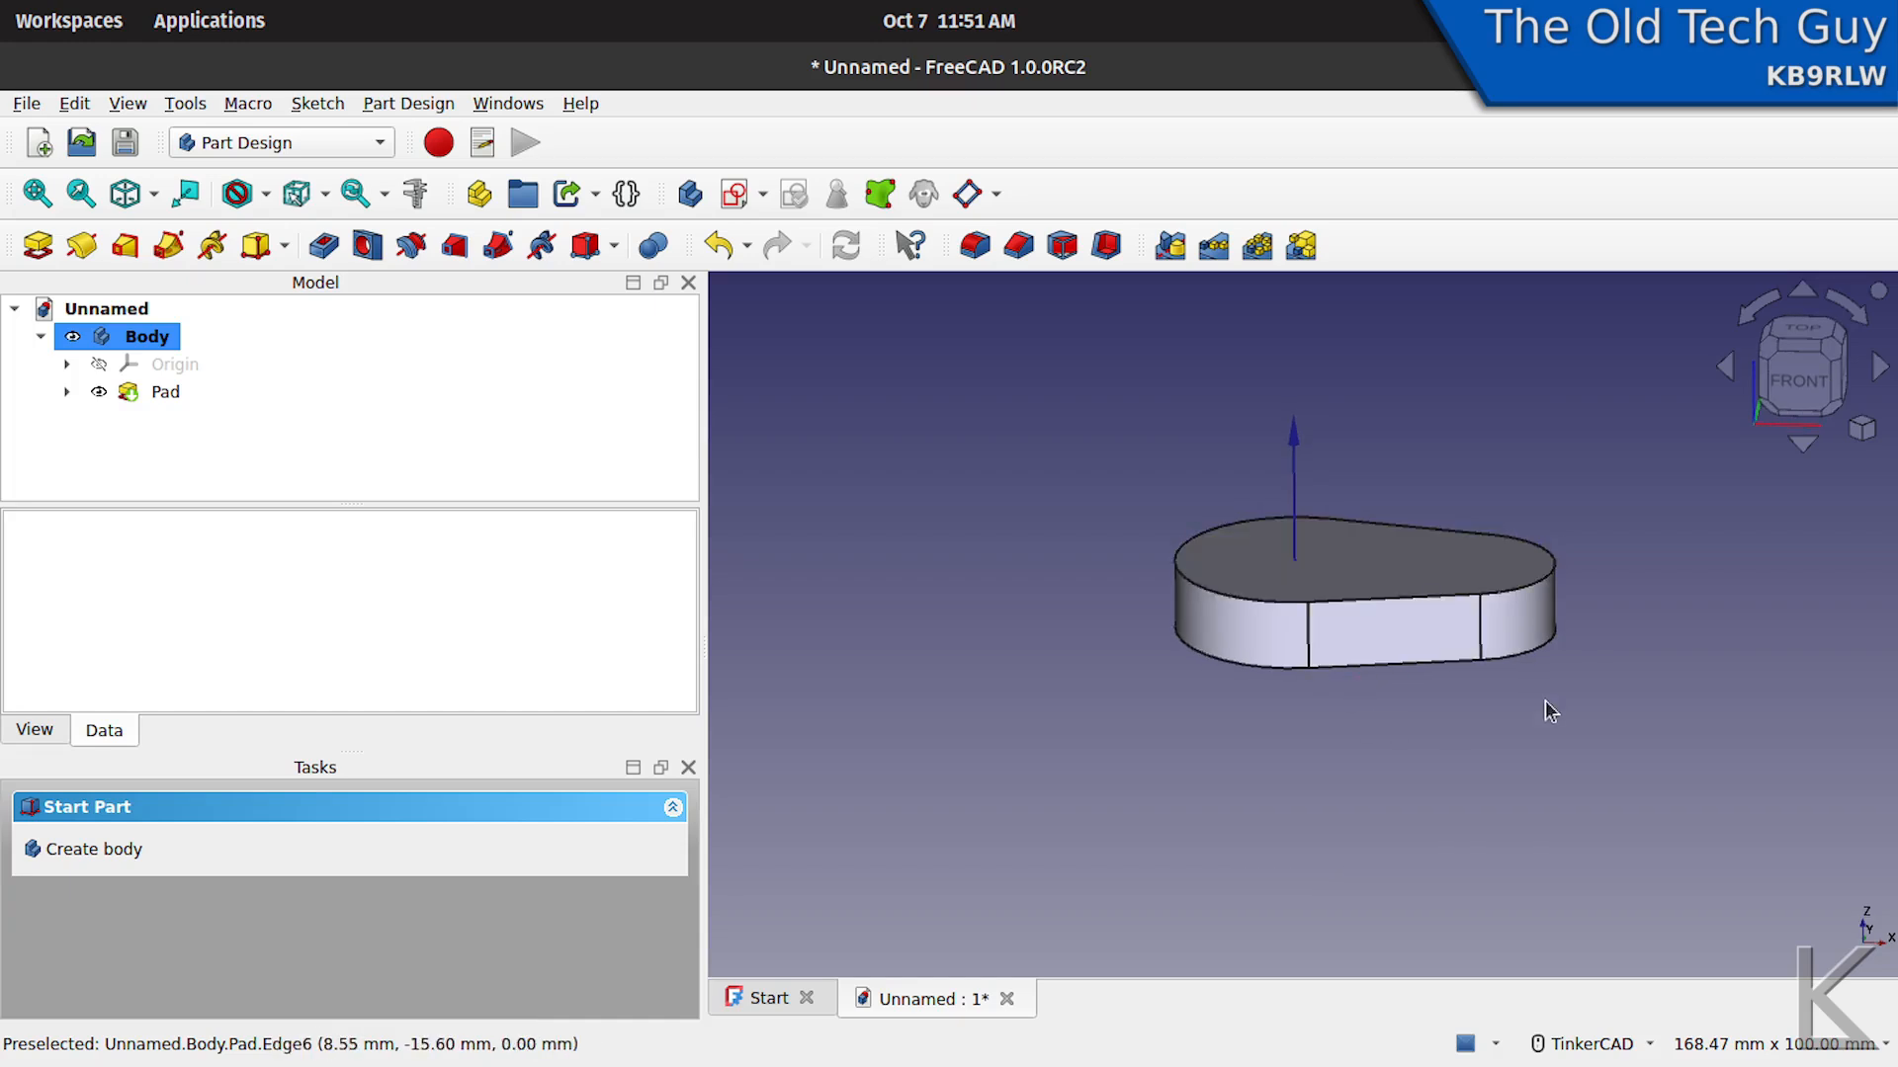
right_drag(1093, 732, 1316, 488)
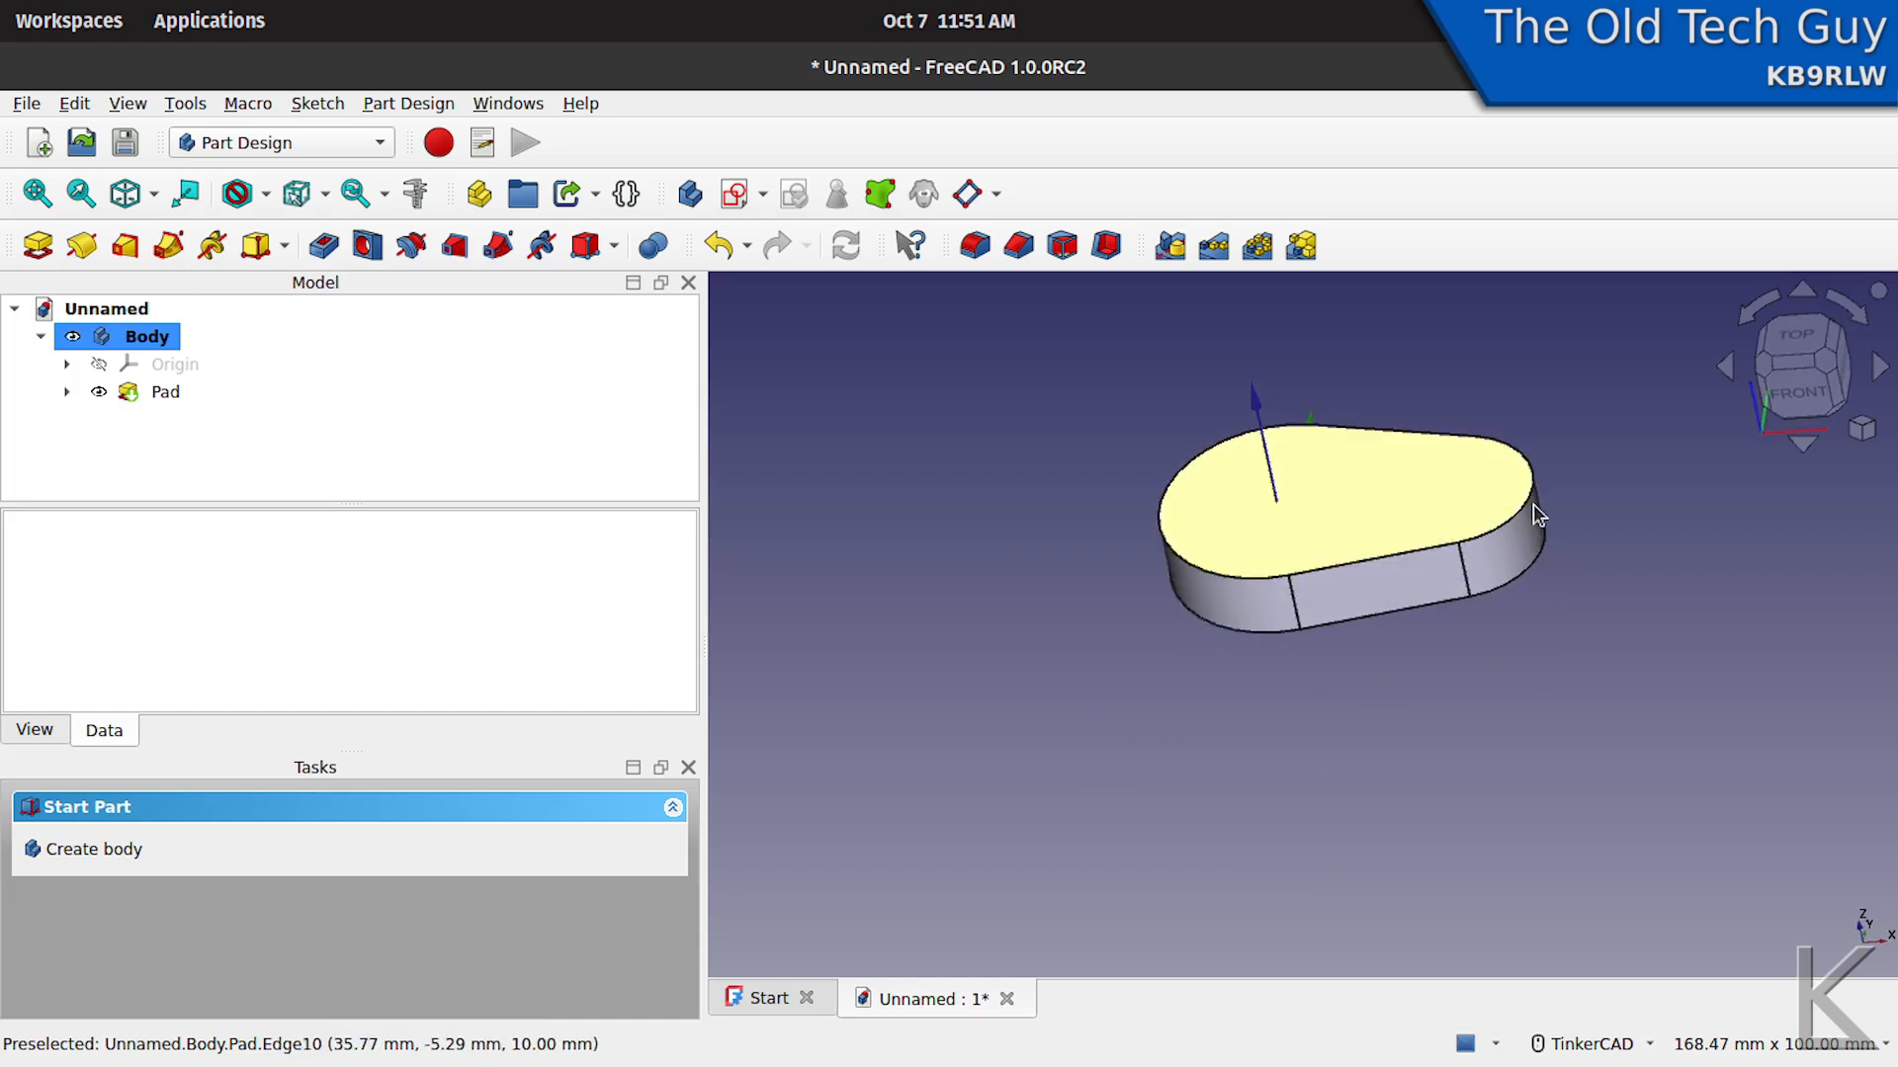
click(1381, 490)
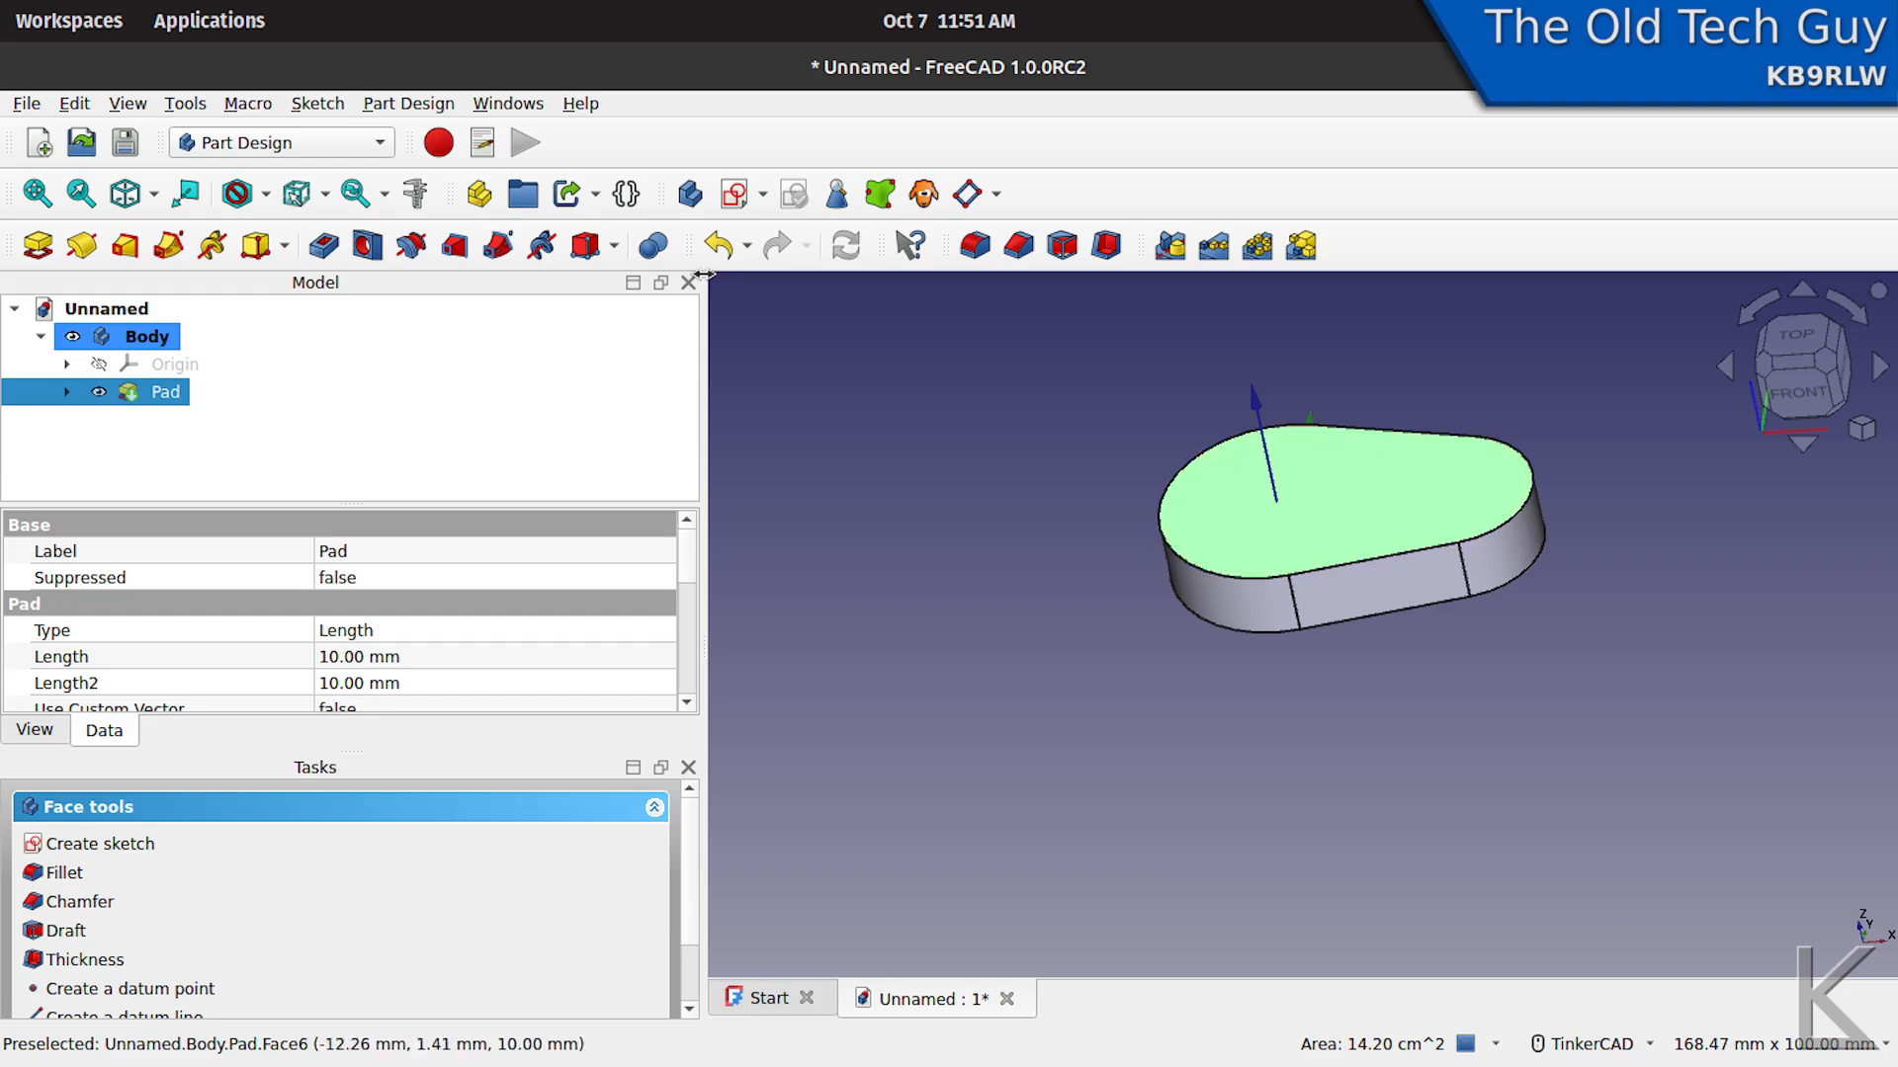
click(732, 196)
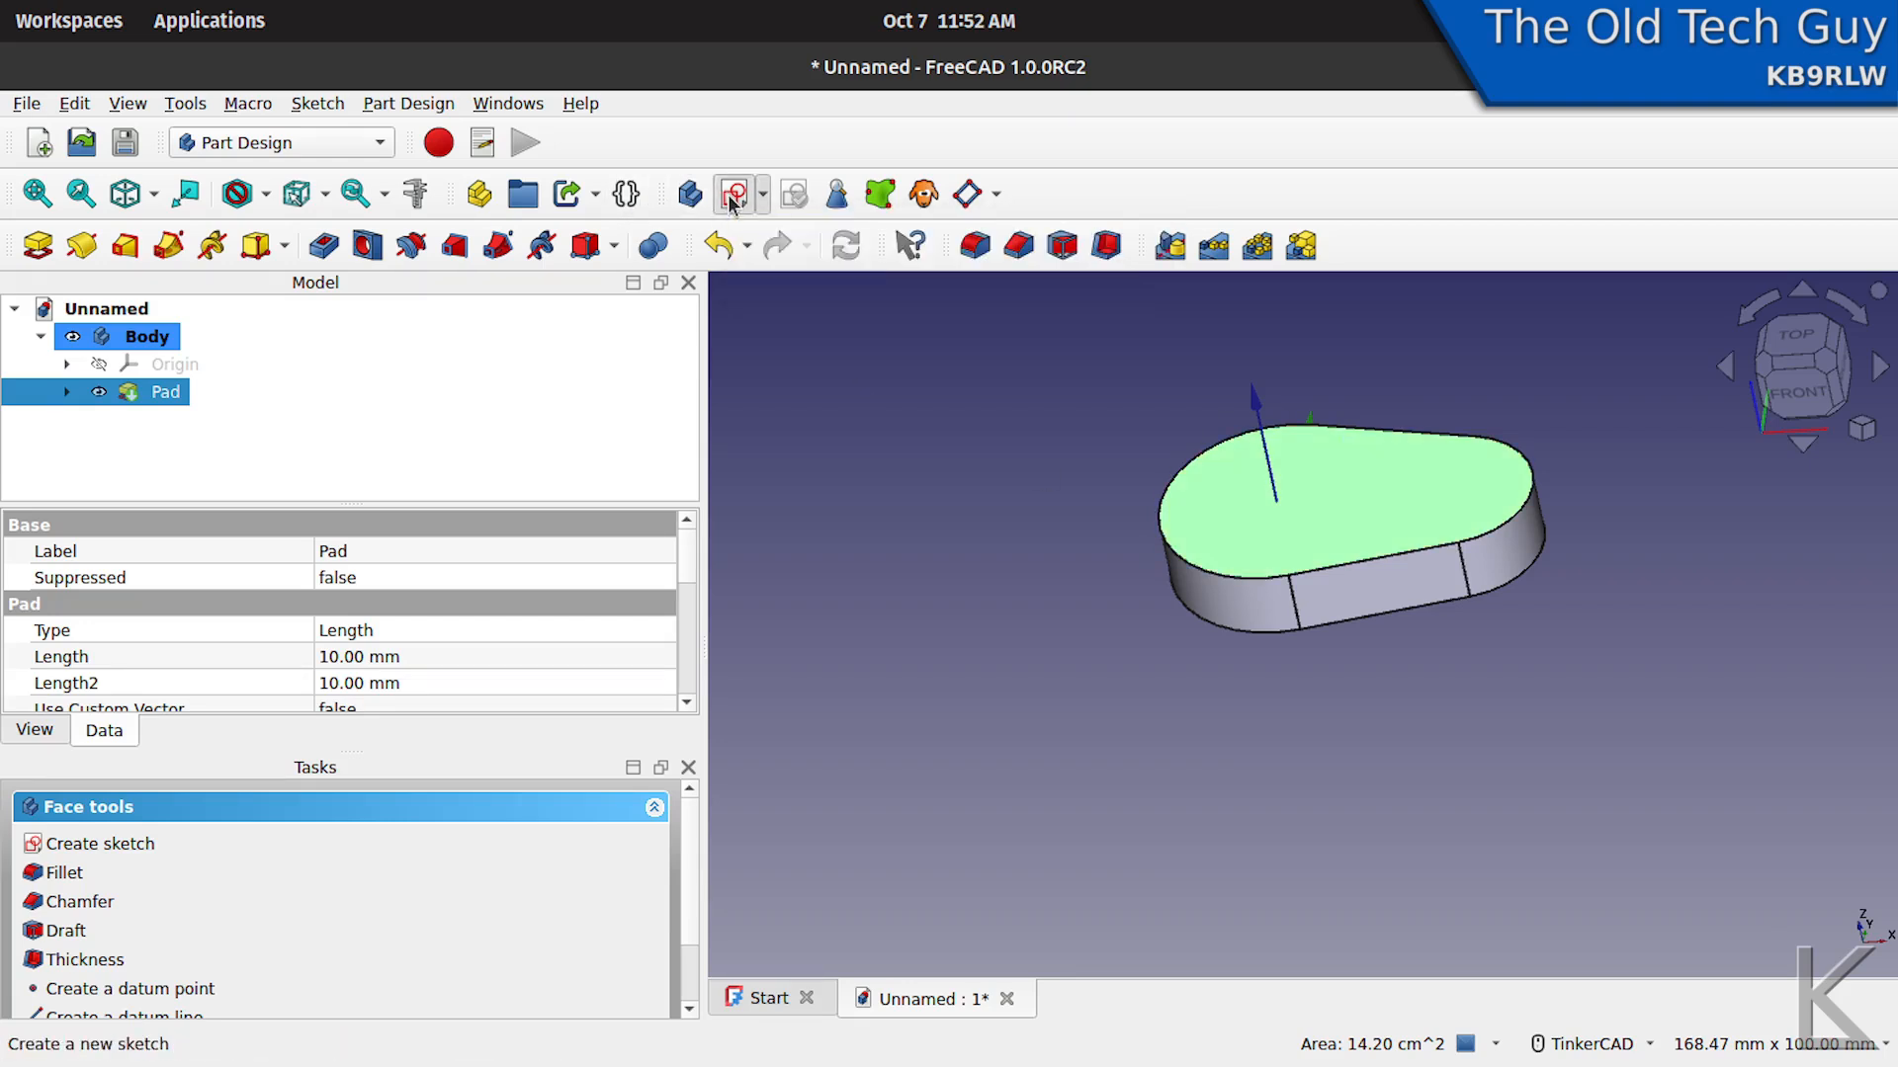
scroll(1327, 605, up, 6)
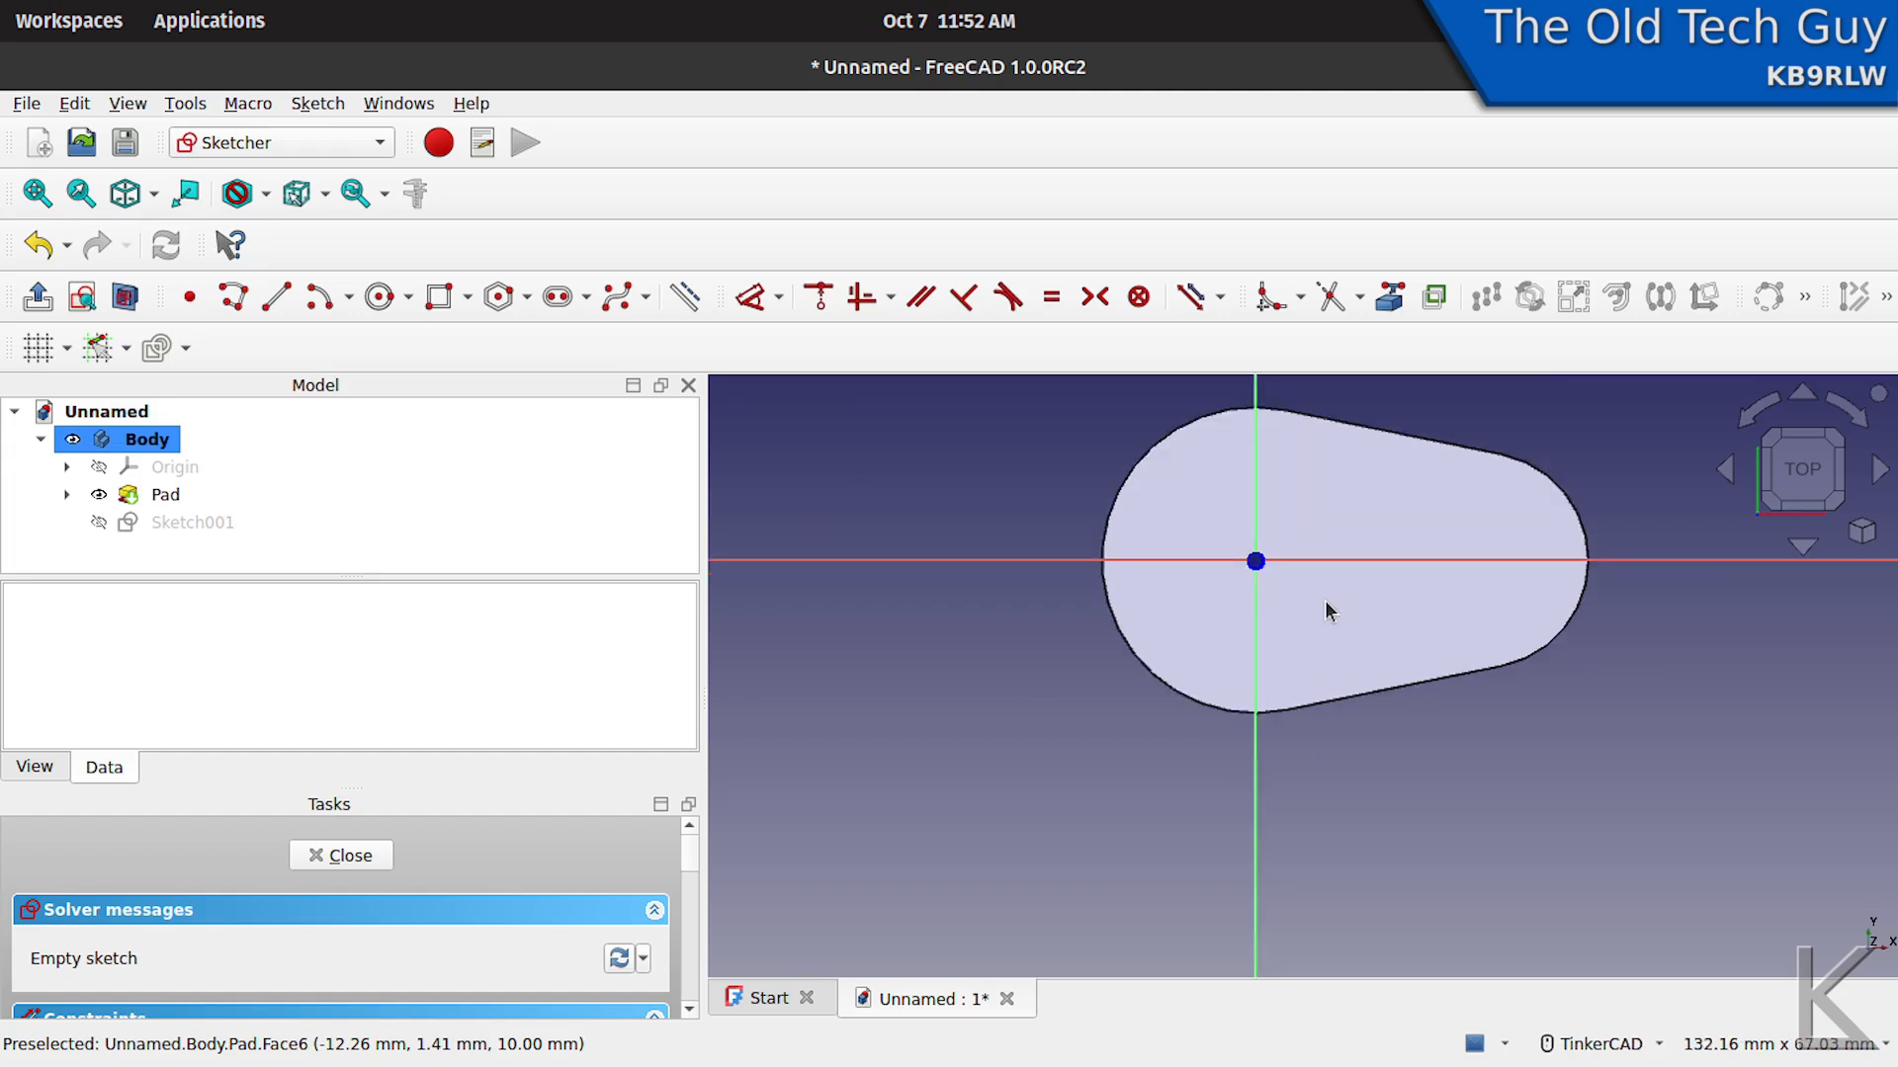
scroll(1327, 605, down, 1)
middle_drag(1327, 605, 1281, 749)
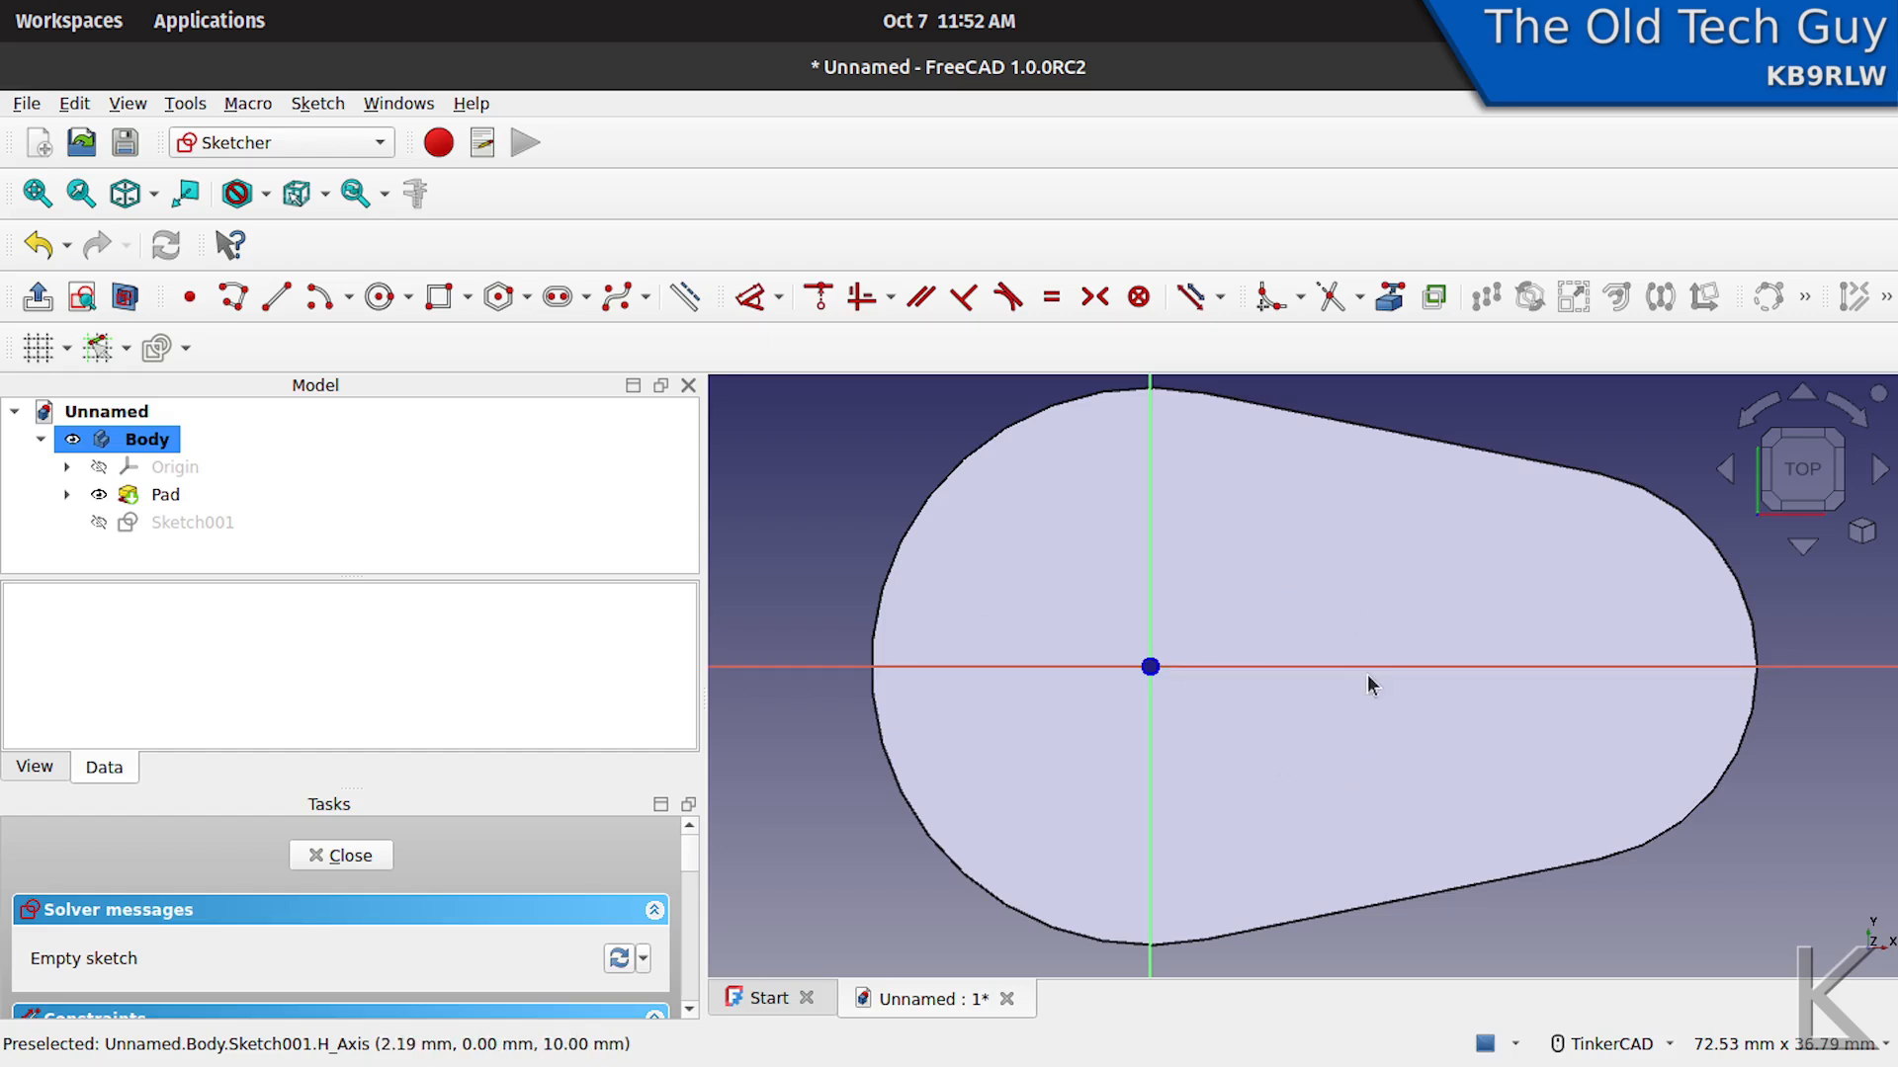
- Link the pad's smaller right arc edge into the sketch as external geometry and hide the pad
click(1151, 667)
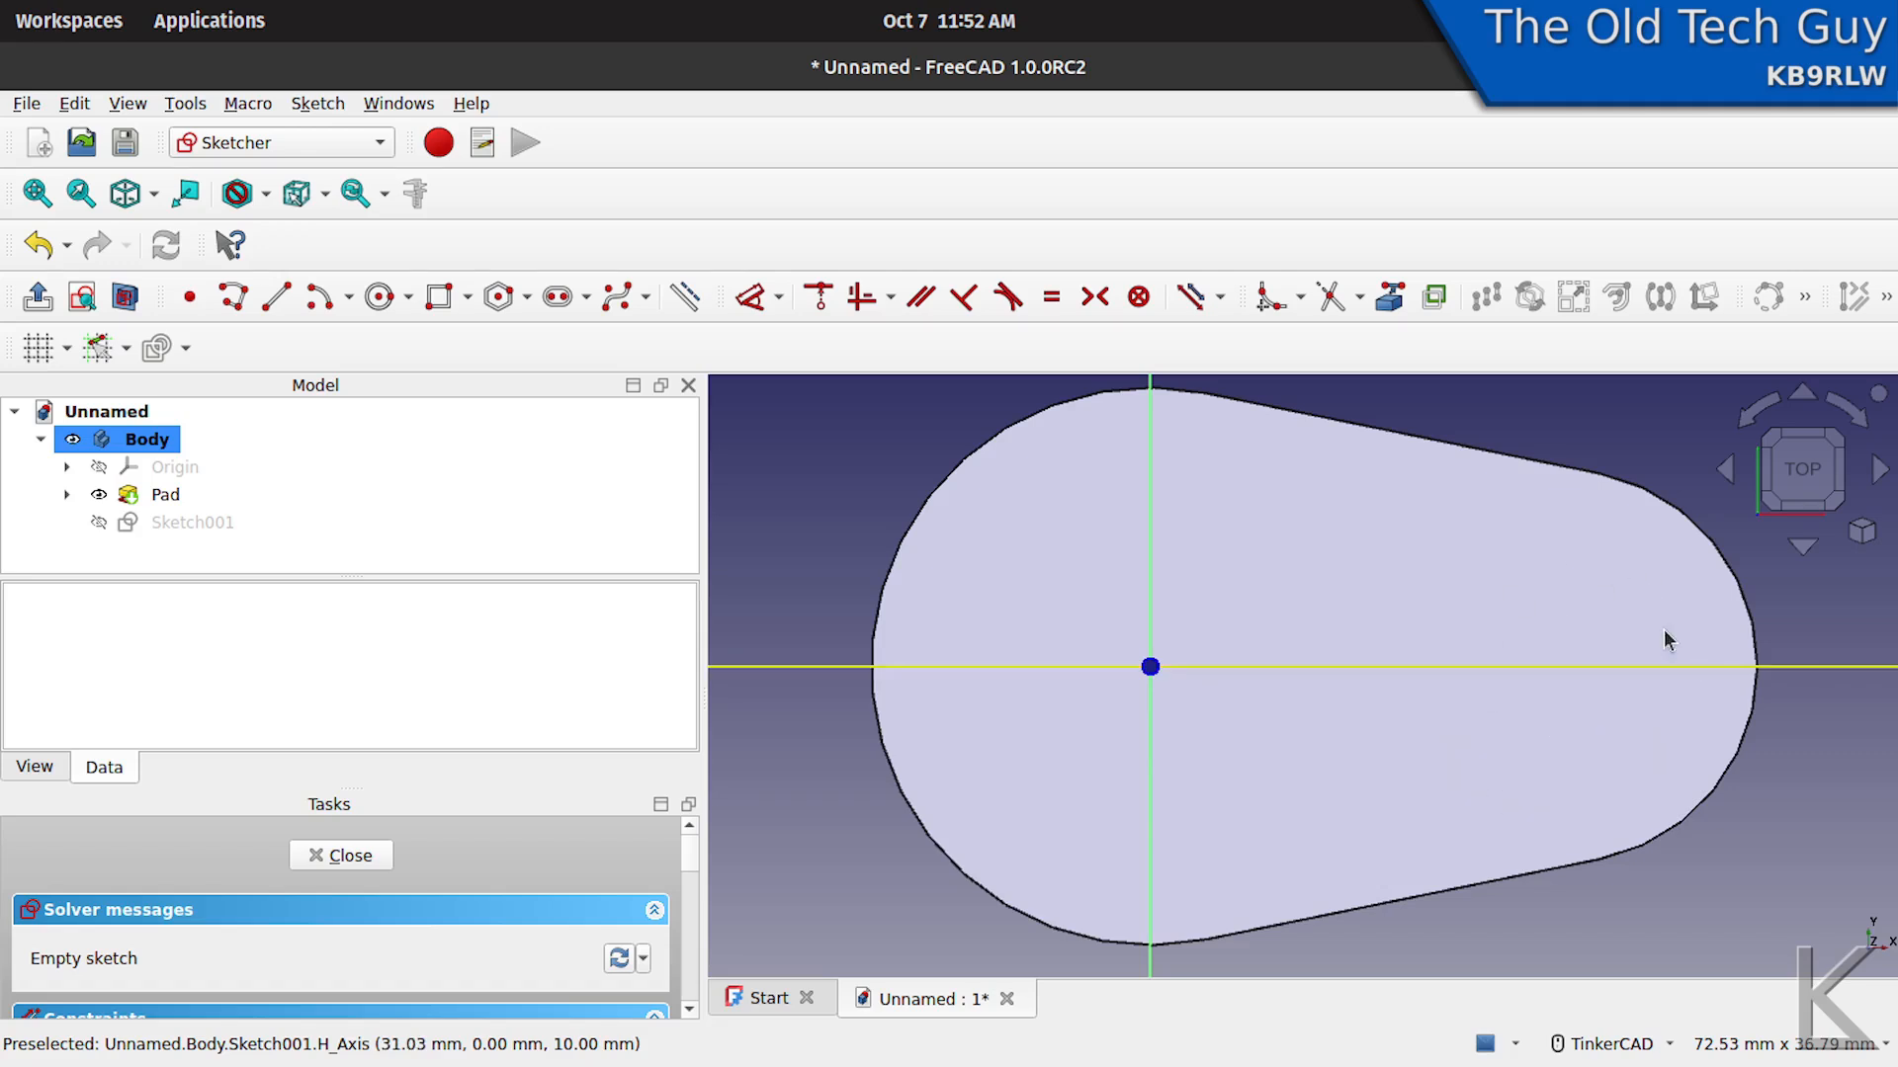
click(1390, 296)
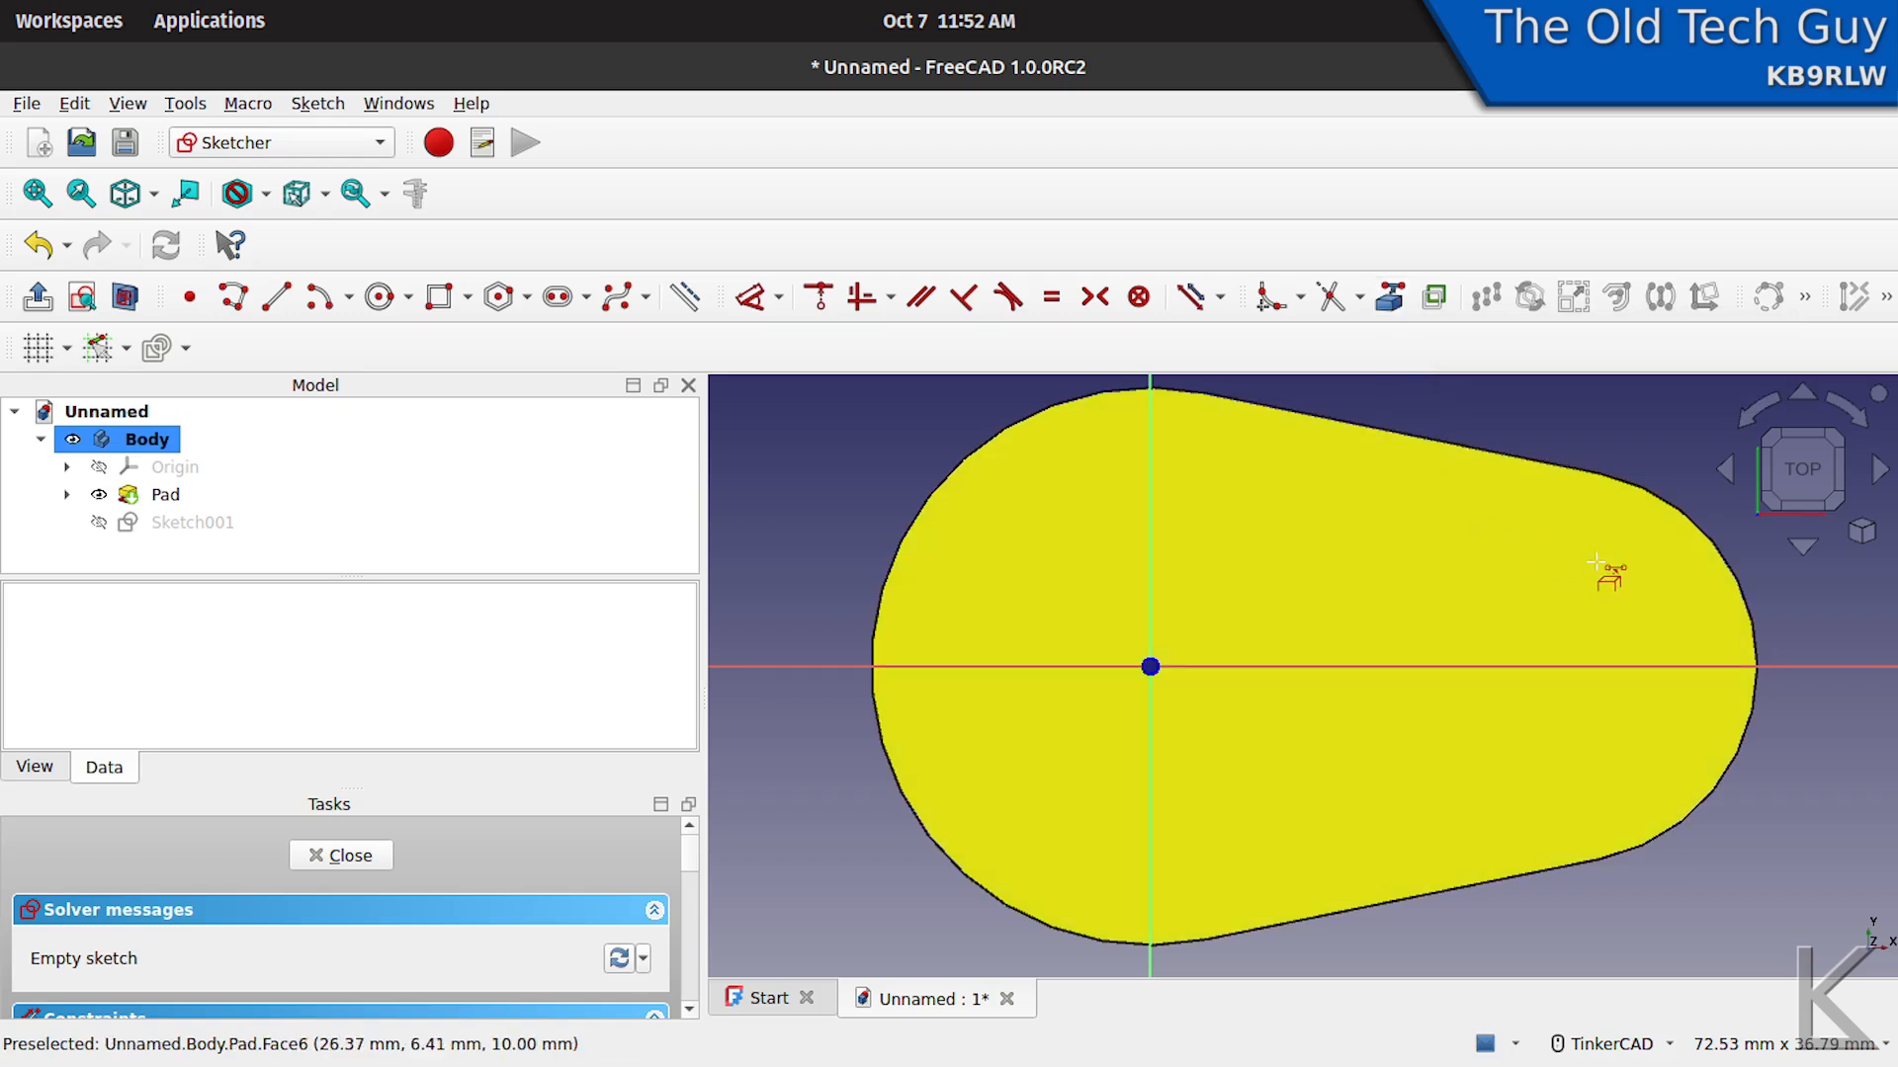
click(1742, 583)
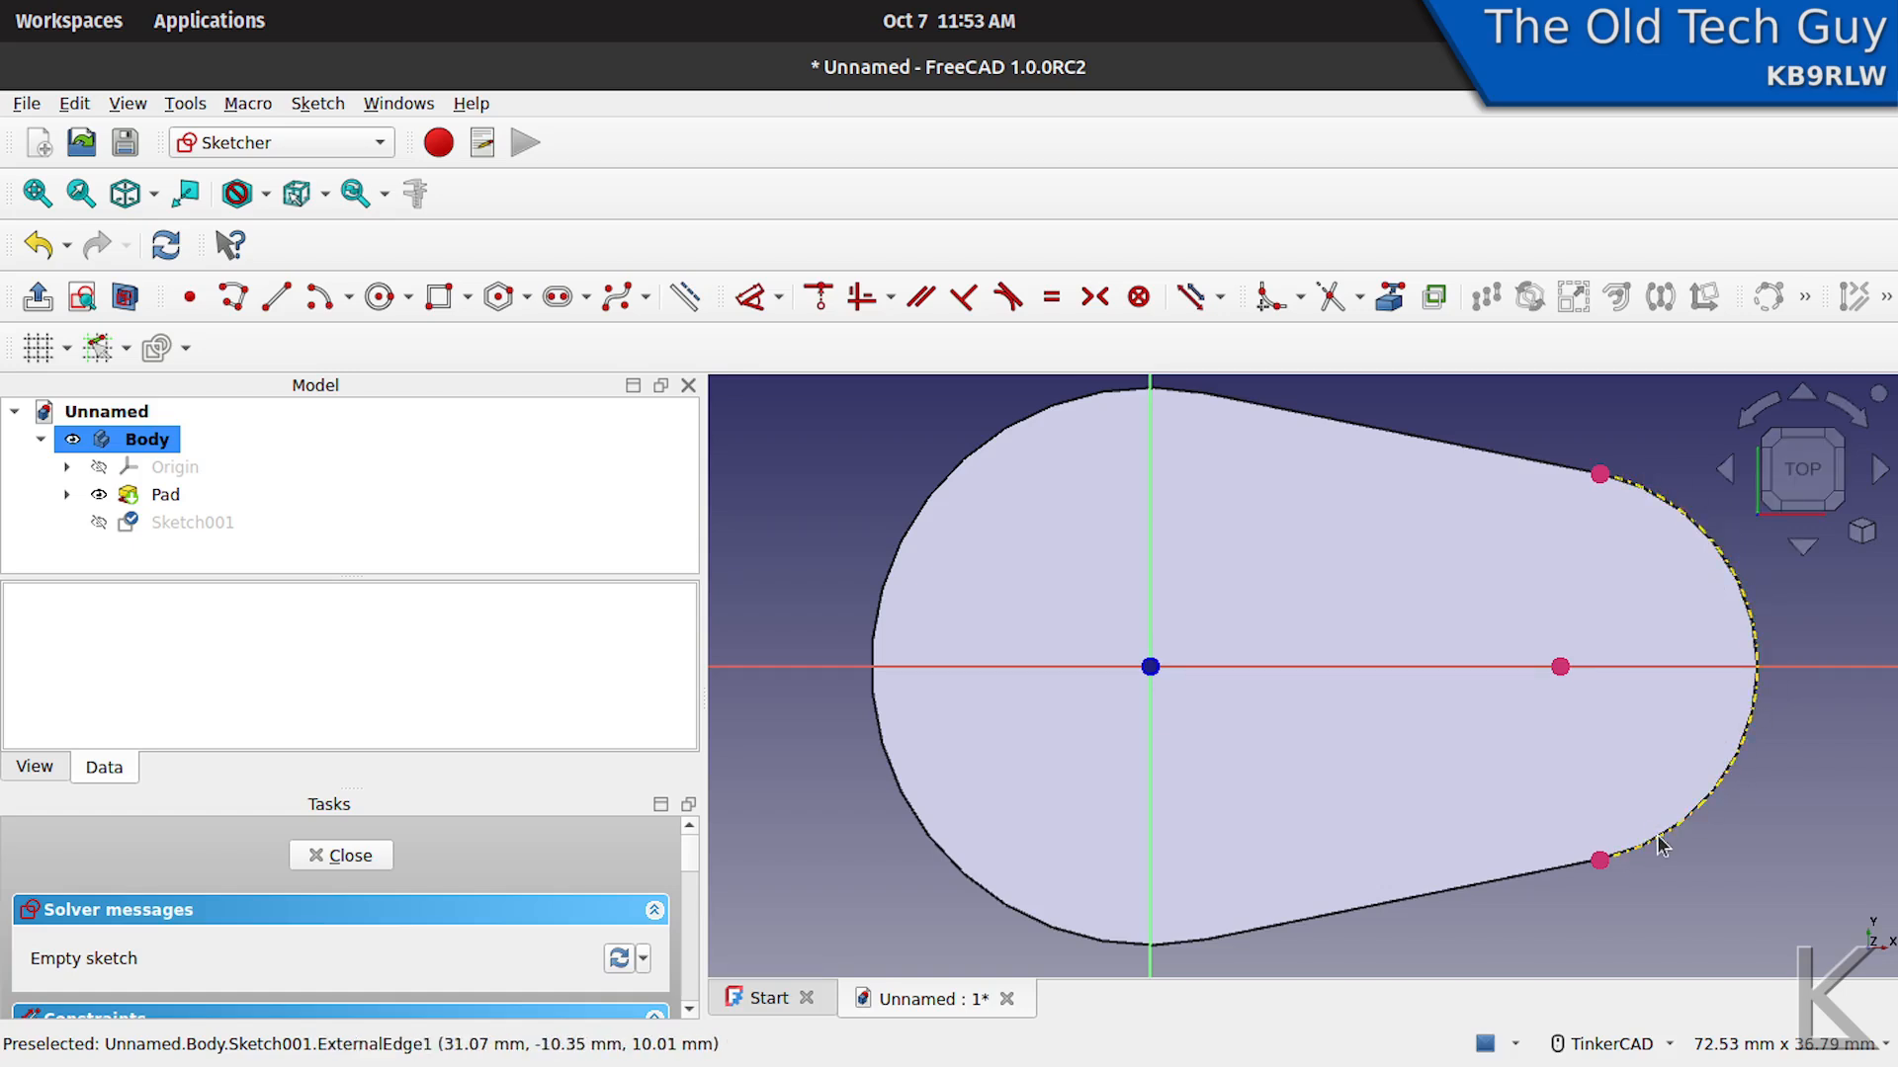
click(170, 497)
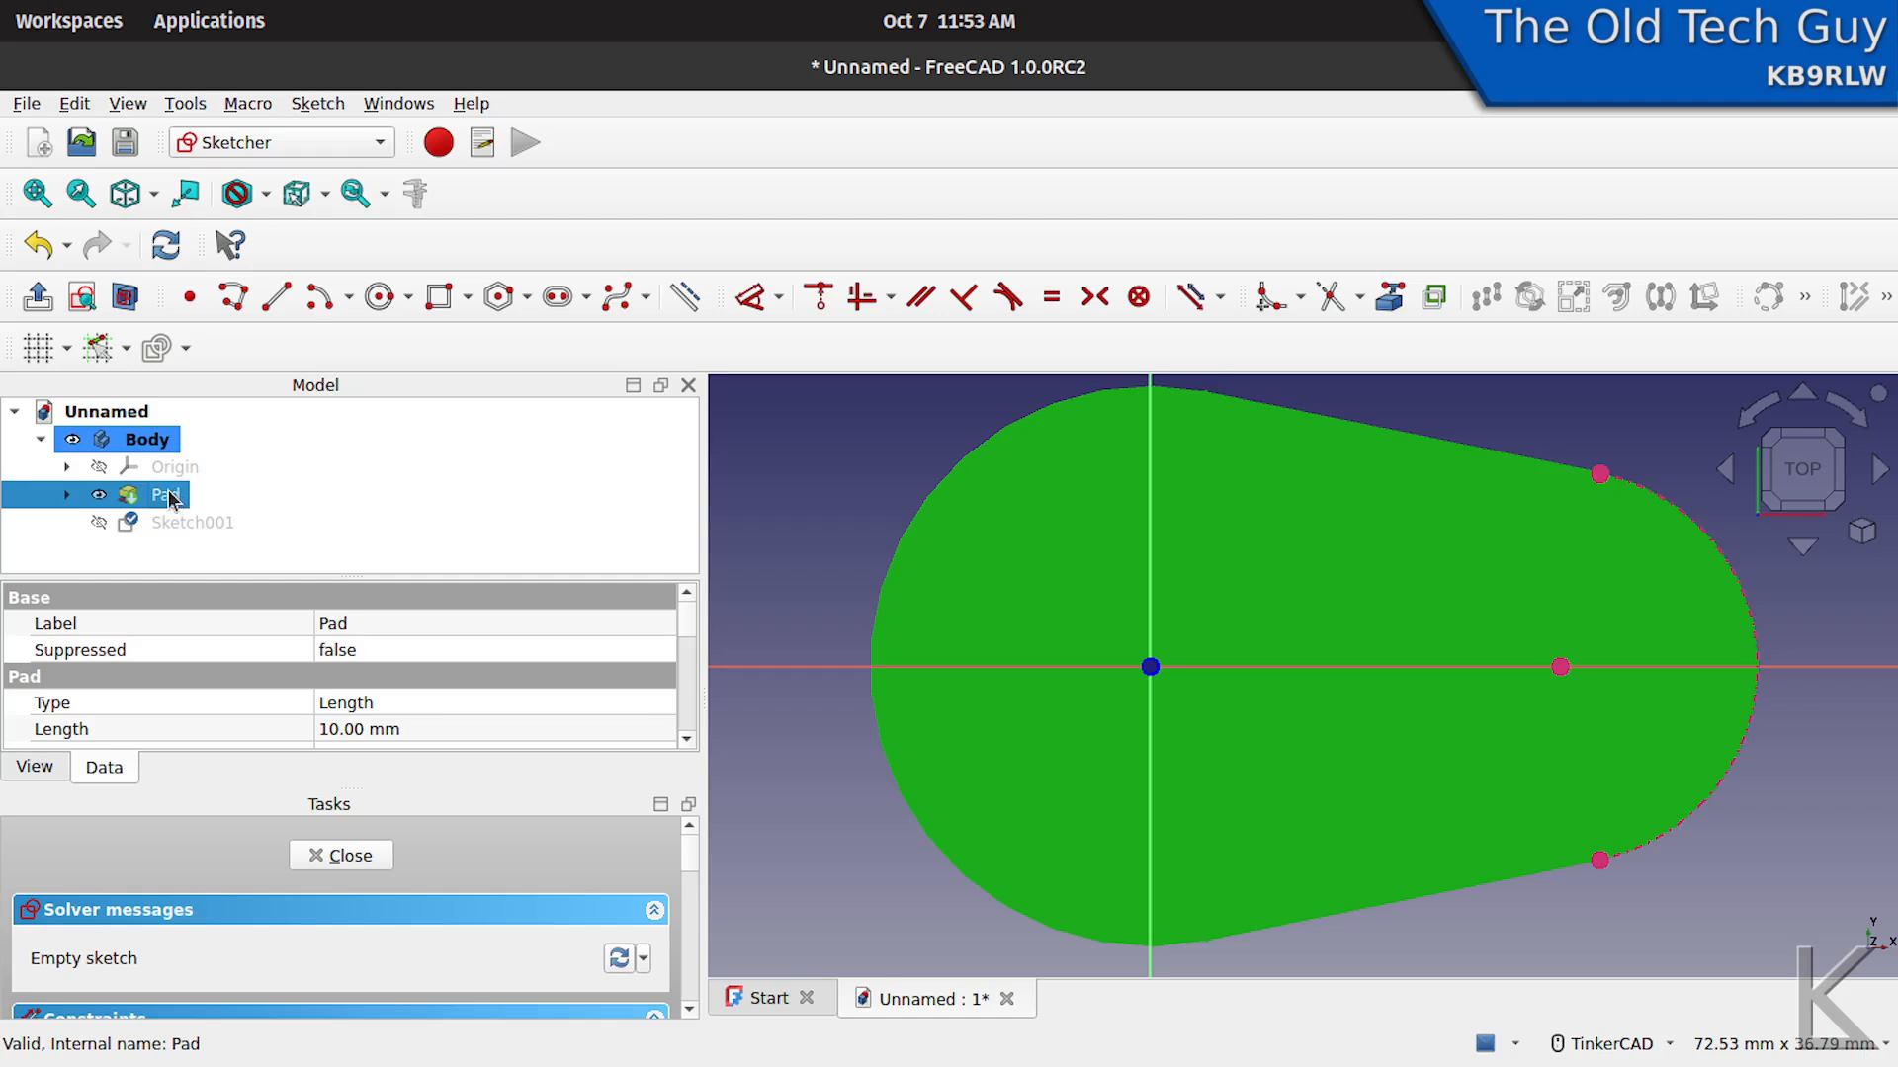
key(space)
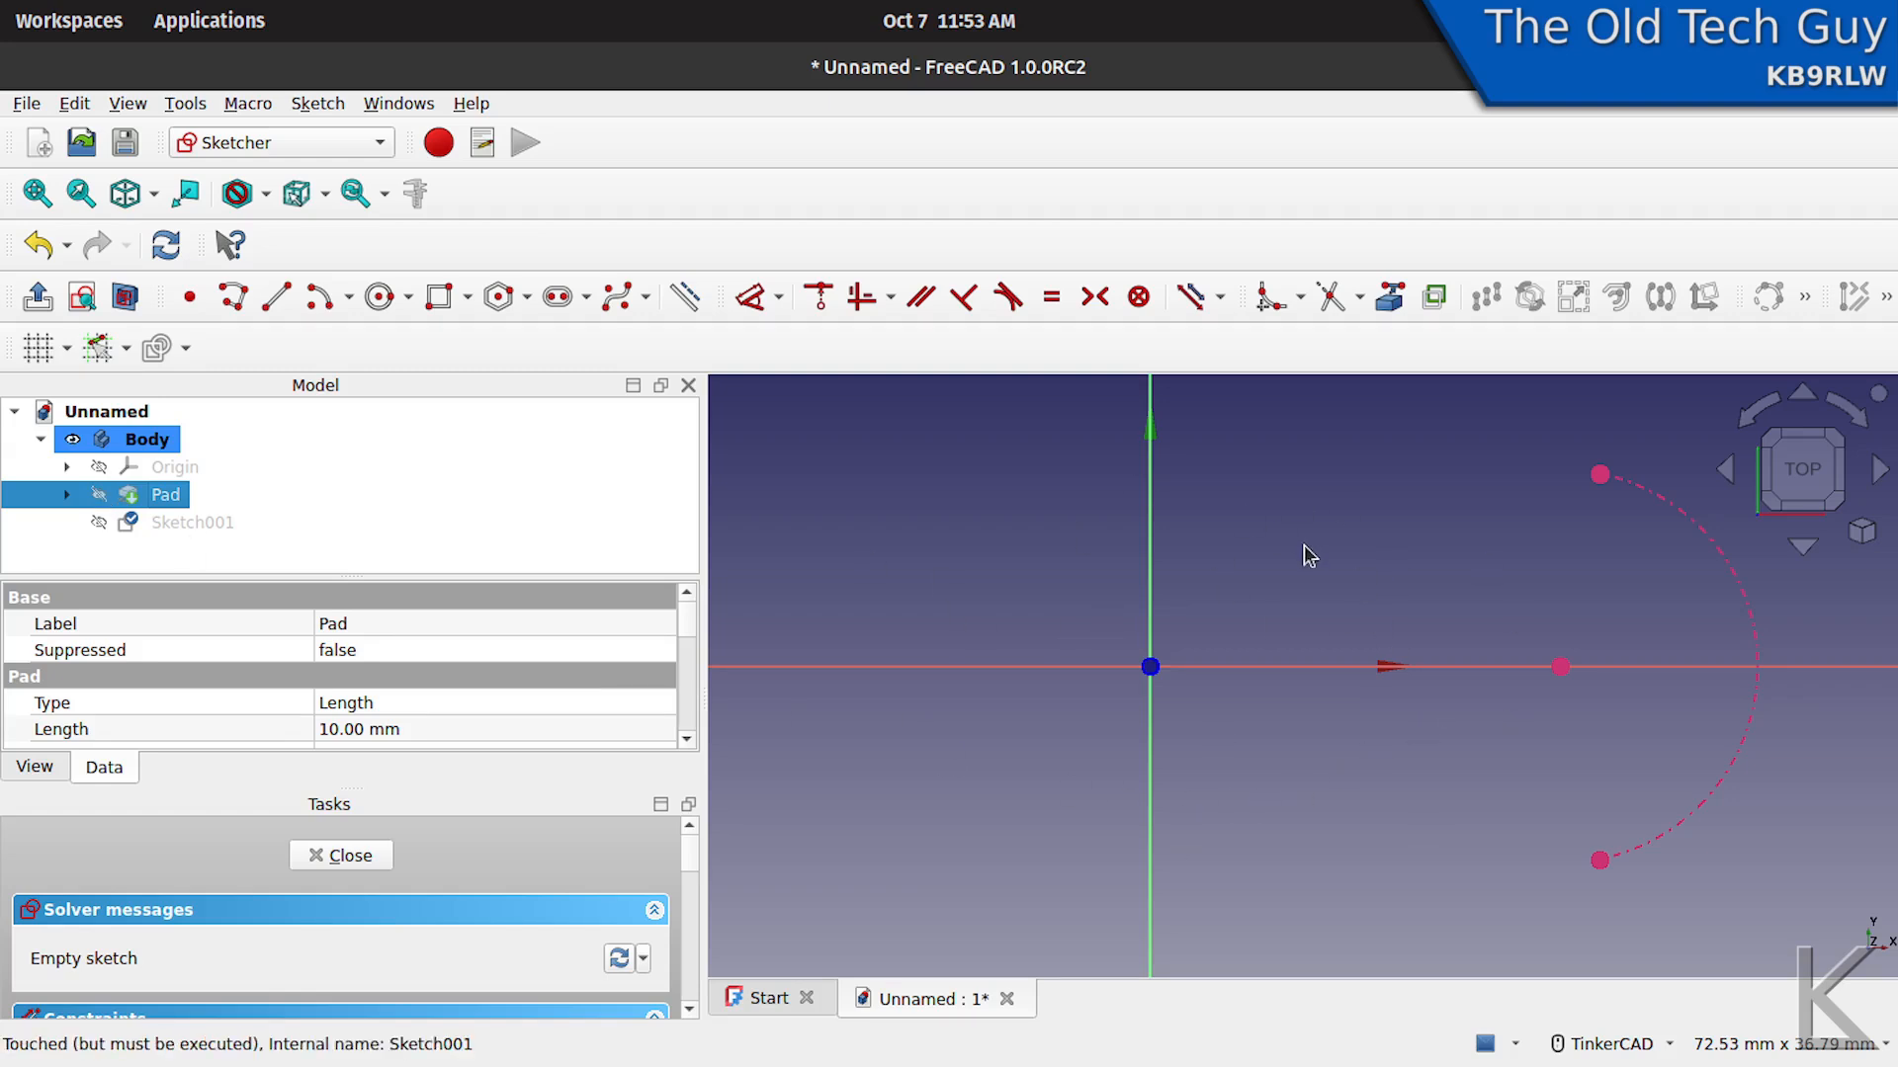
click(1522, 806)
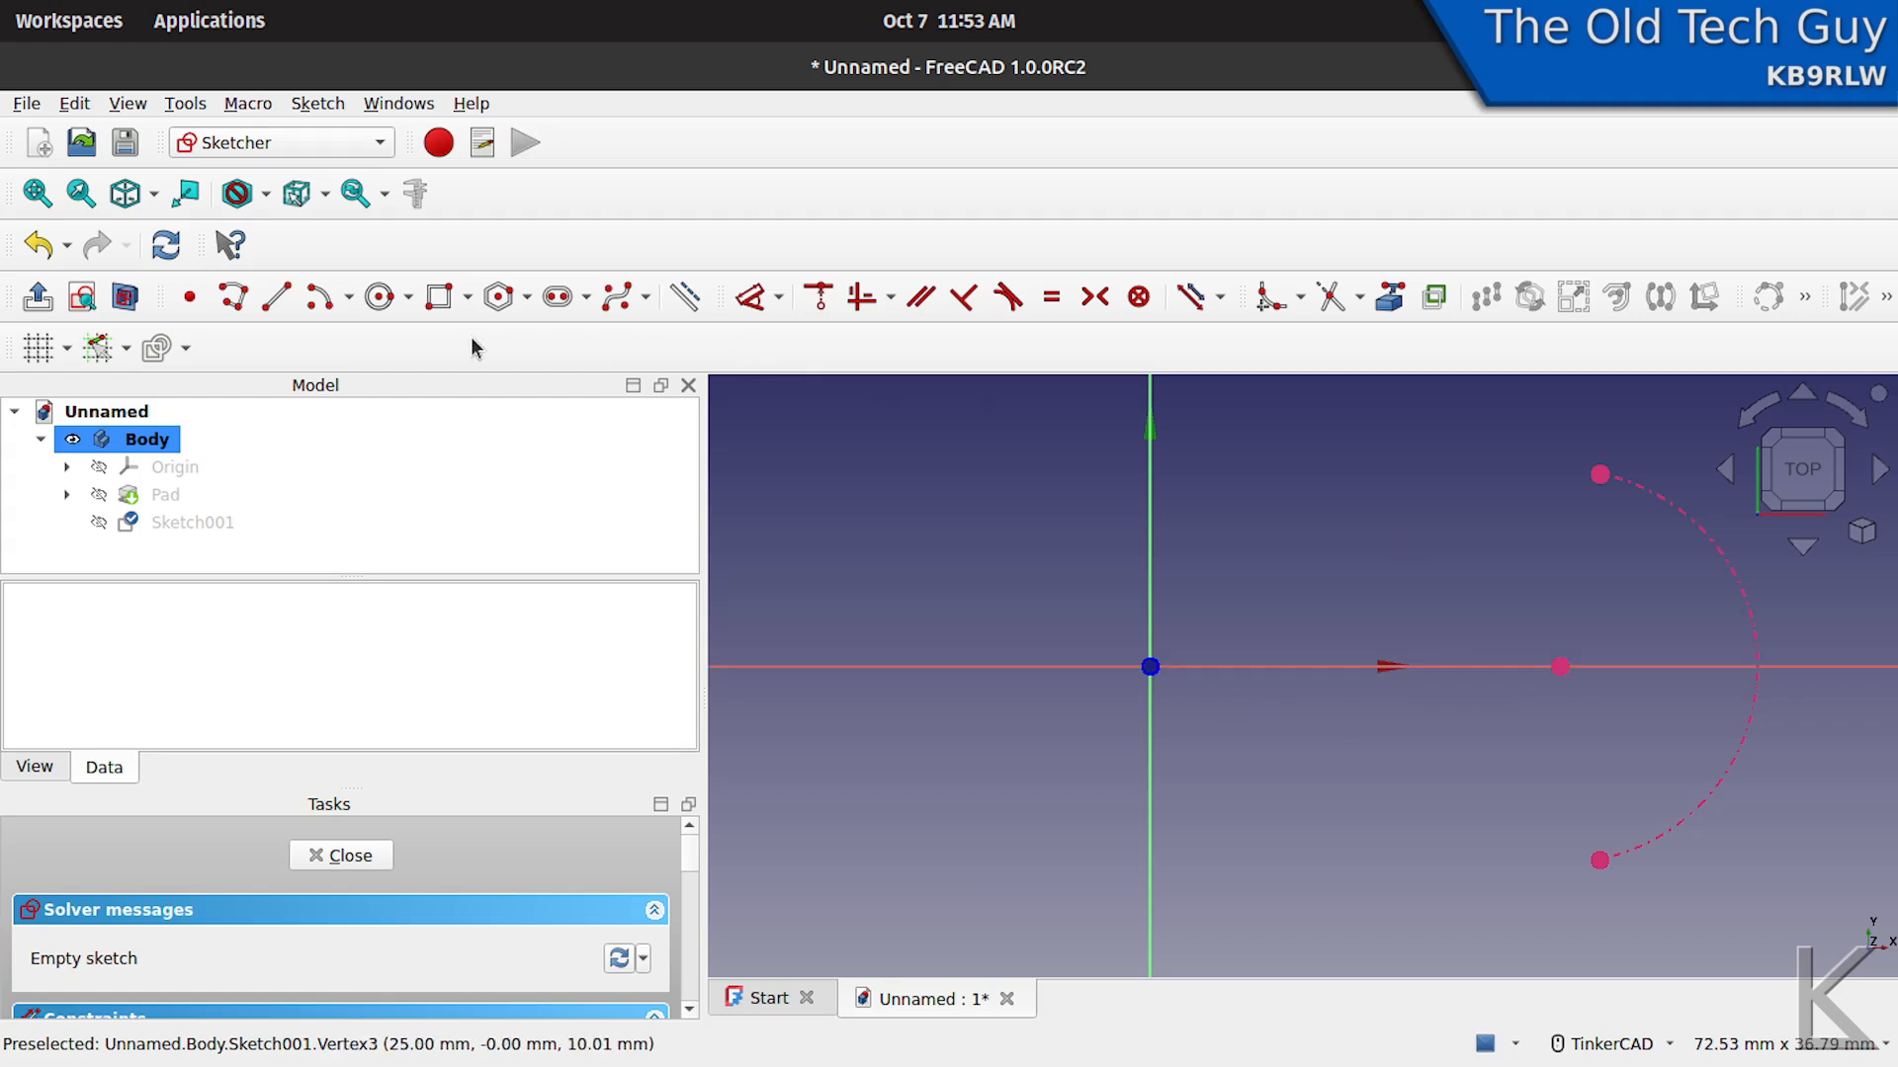
- Draw a 24.6 mm diameter circle centred on the origin and move its dimension to the circle's upper-left outside
click(384, 308)
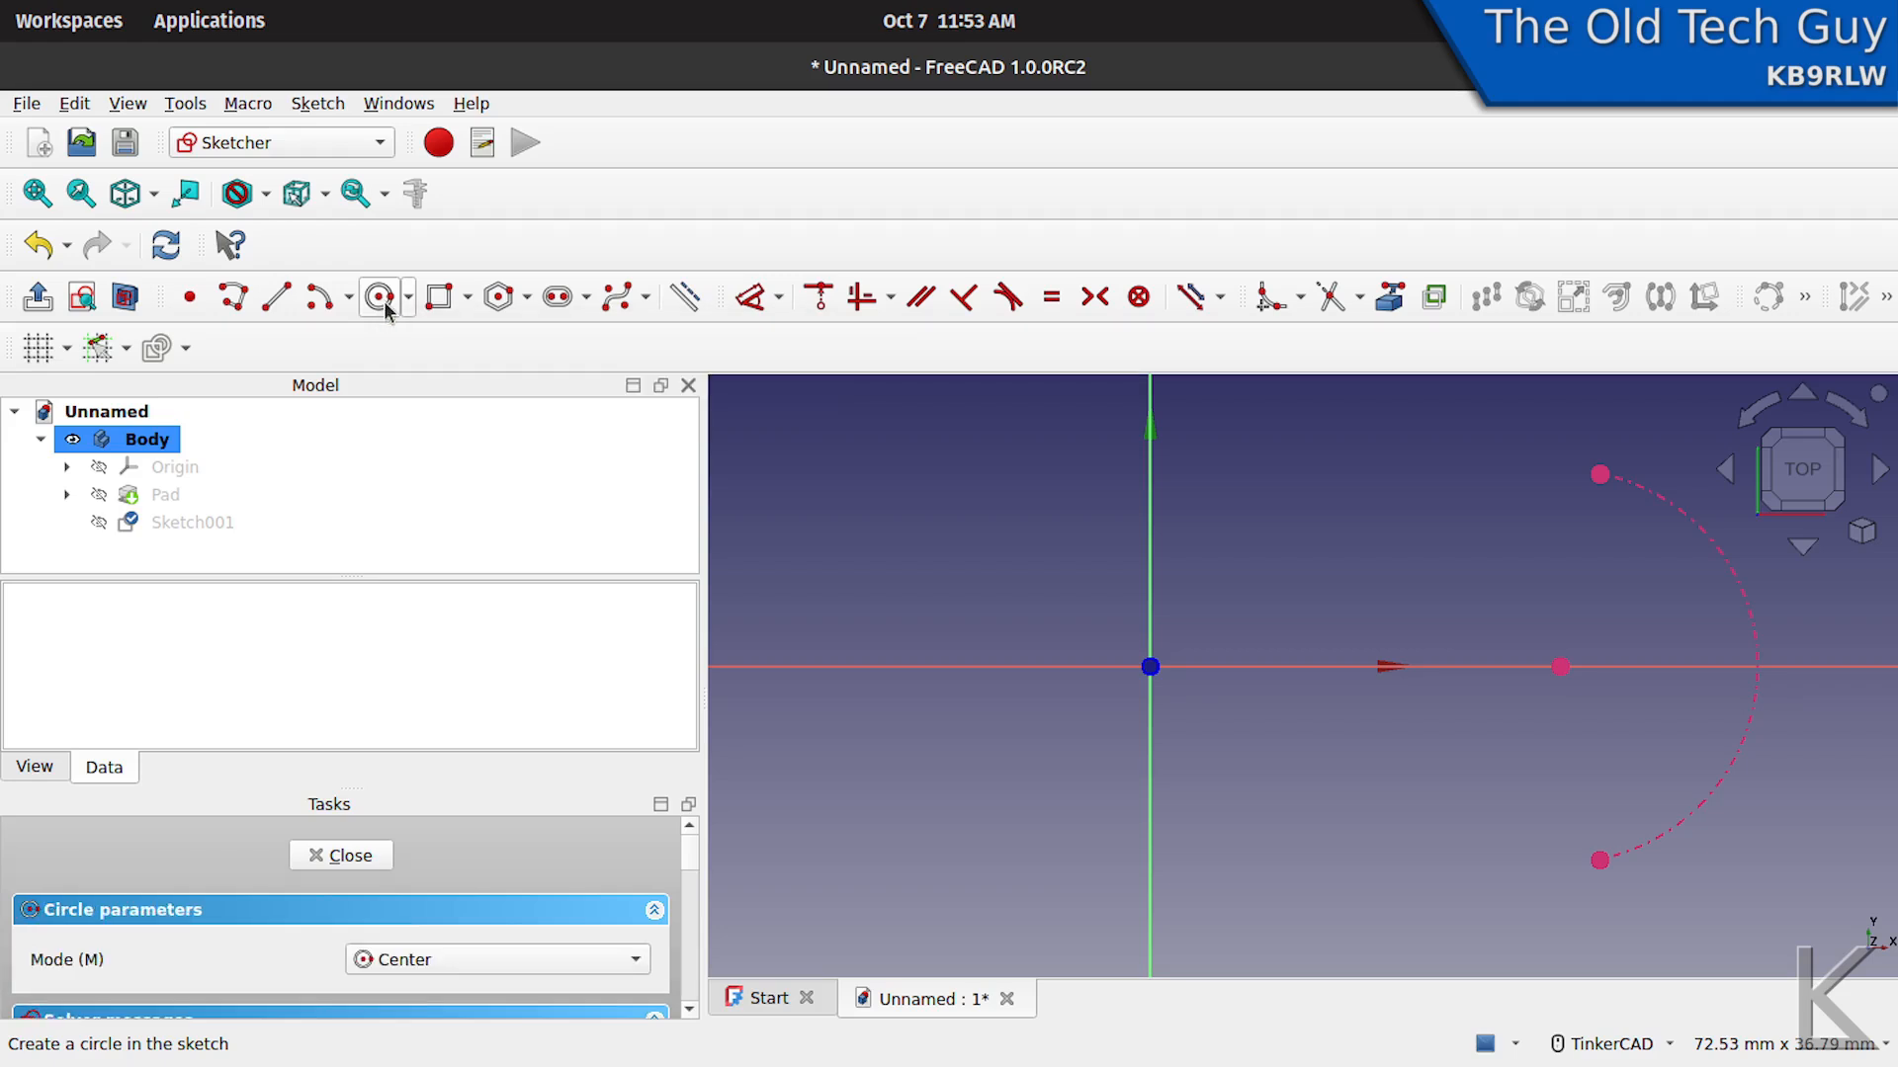
click(1149, 667)
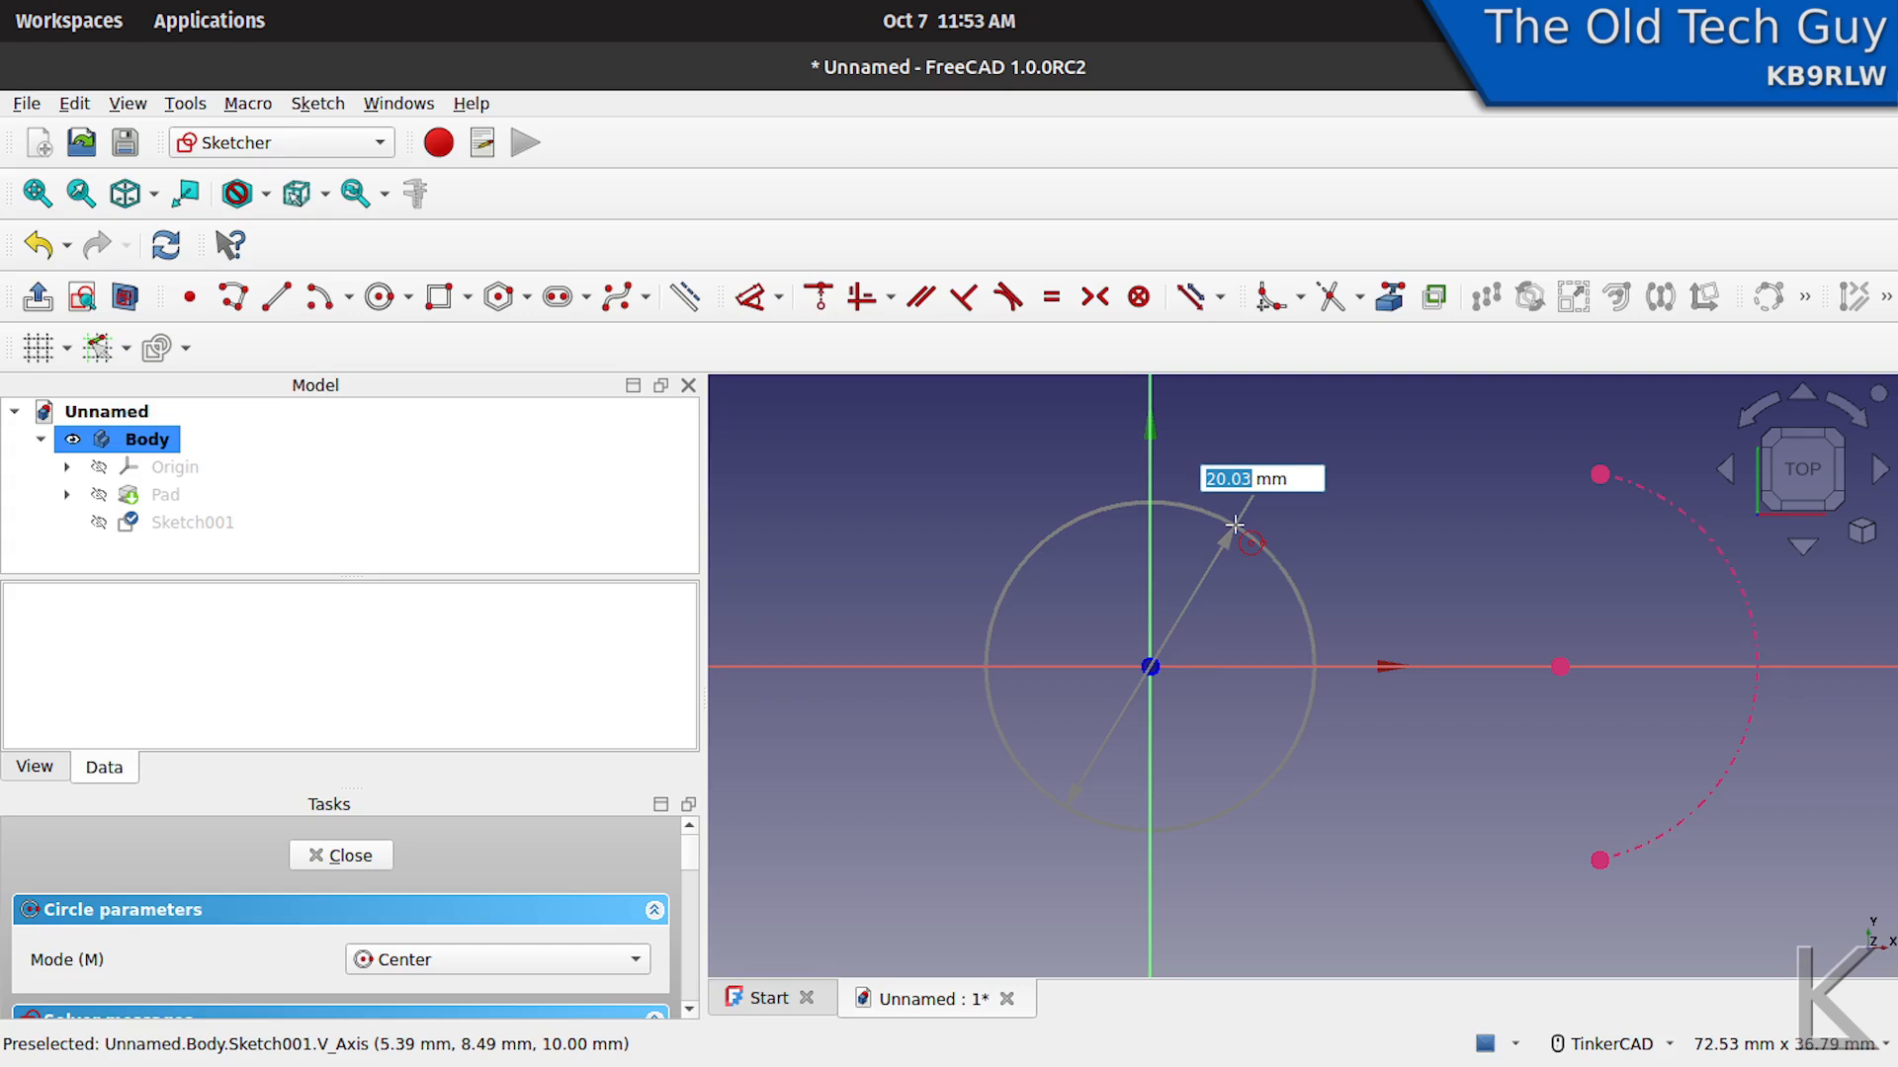
text(24.)
text(6)
key(Return)
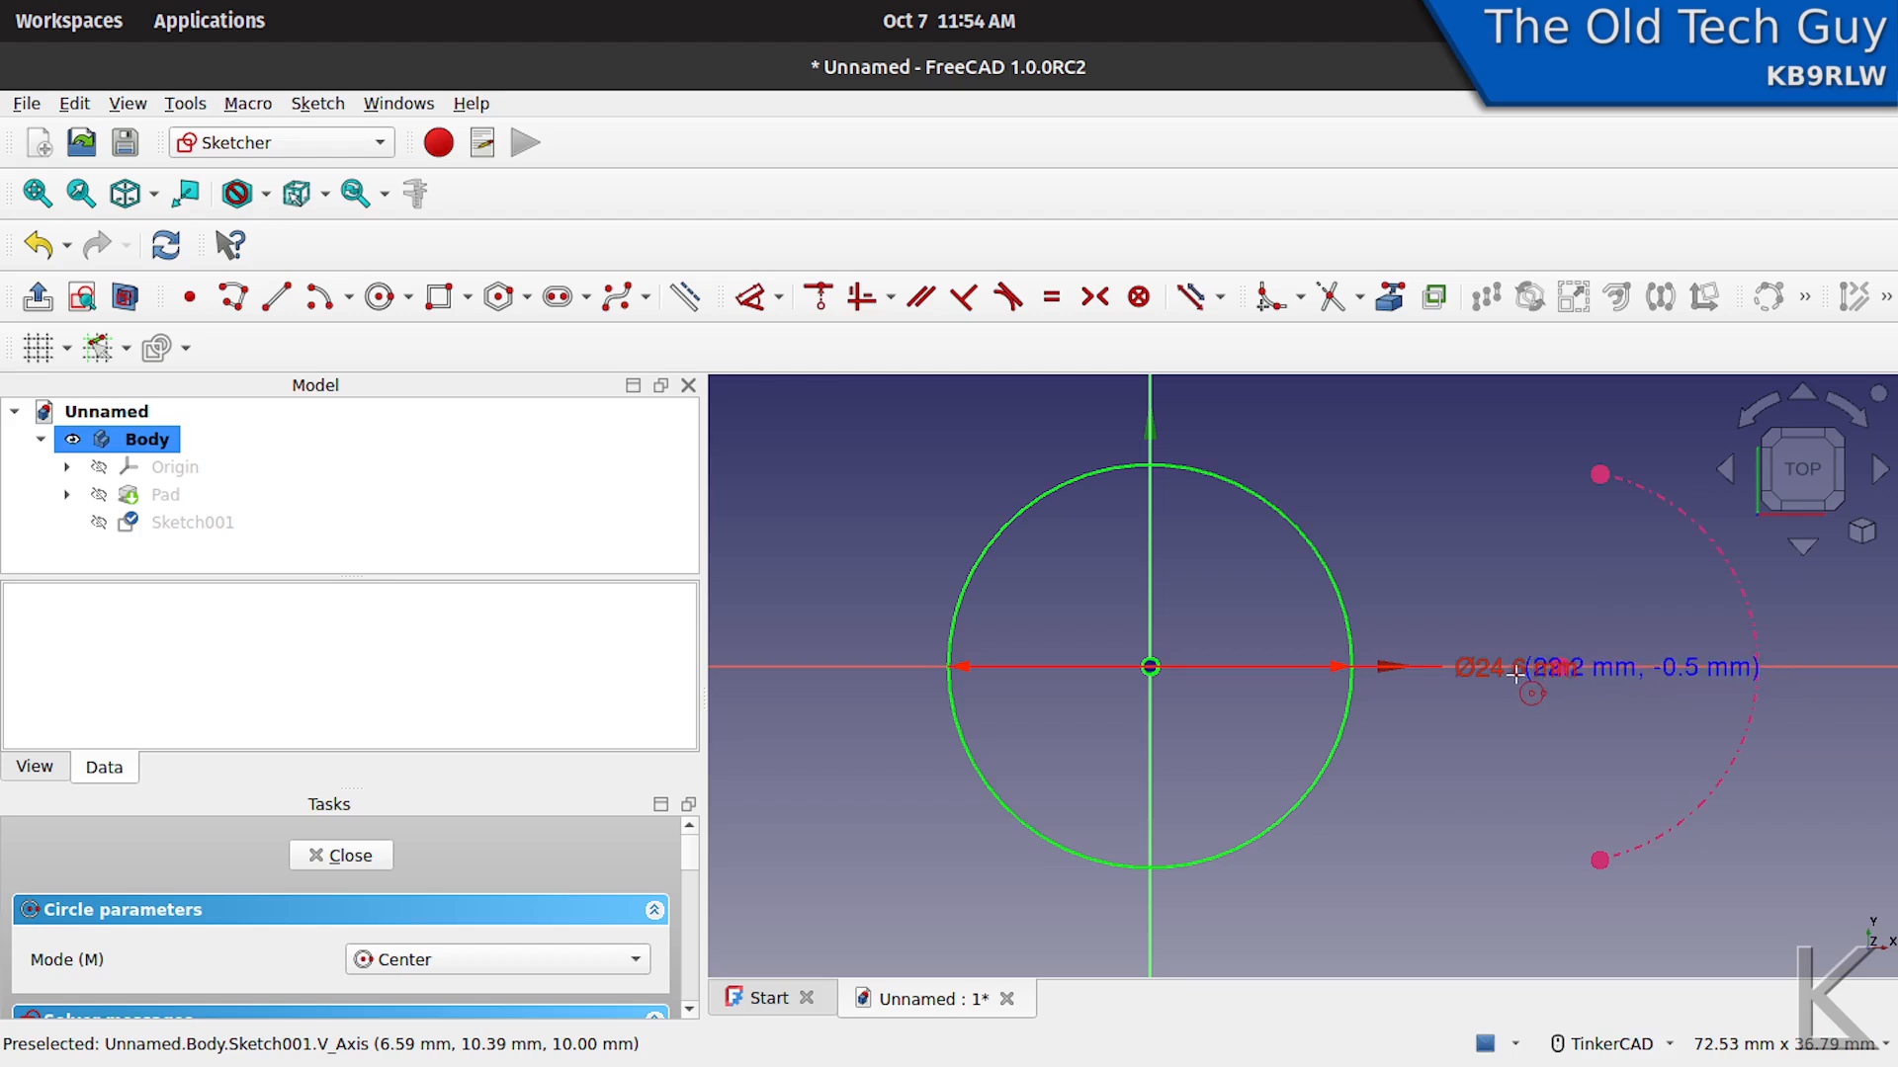
right_click(1478, 804)
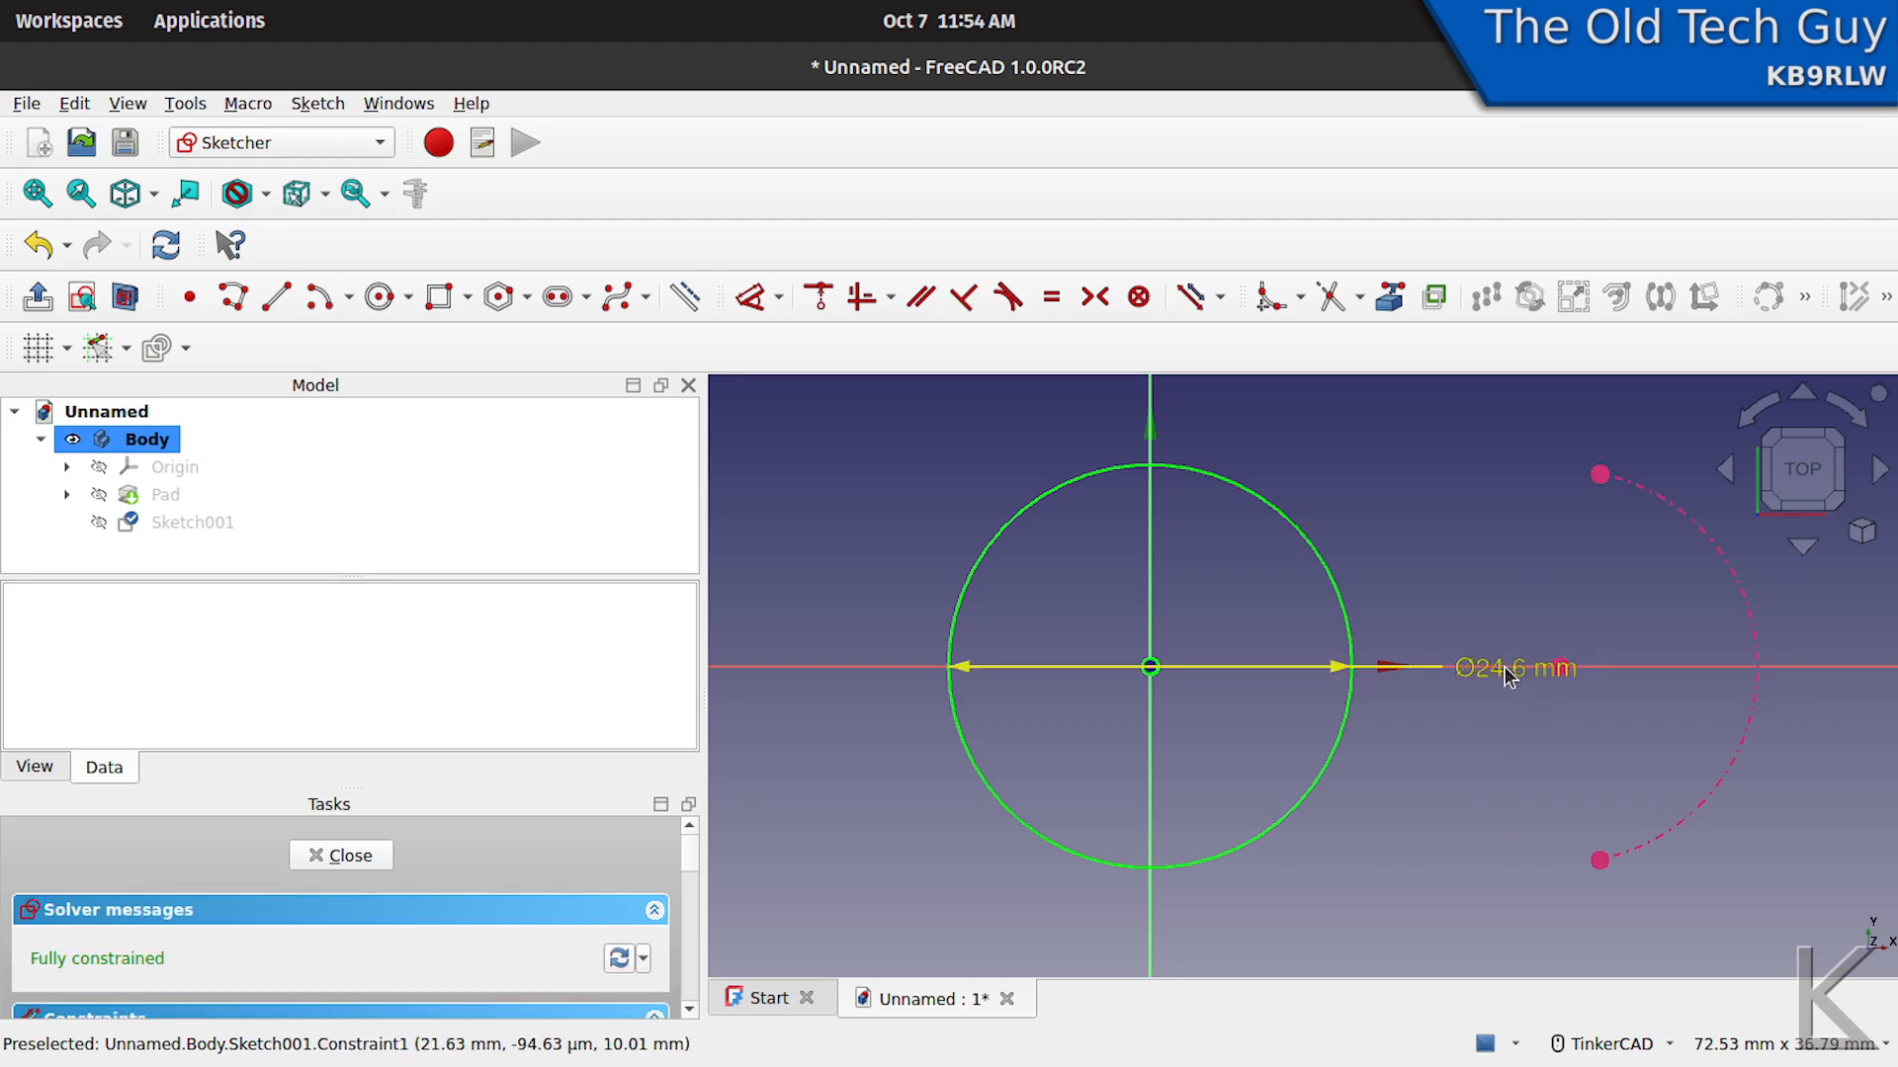
drag(1509, 675, 842, 486)
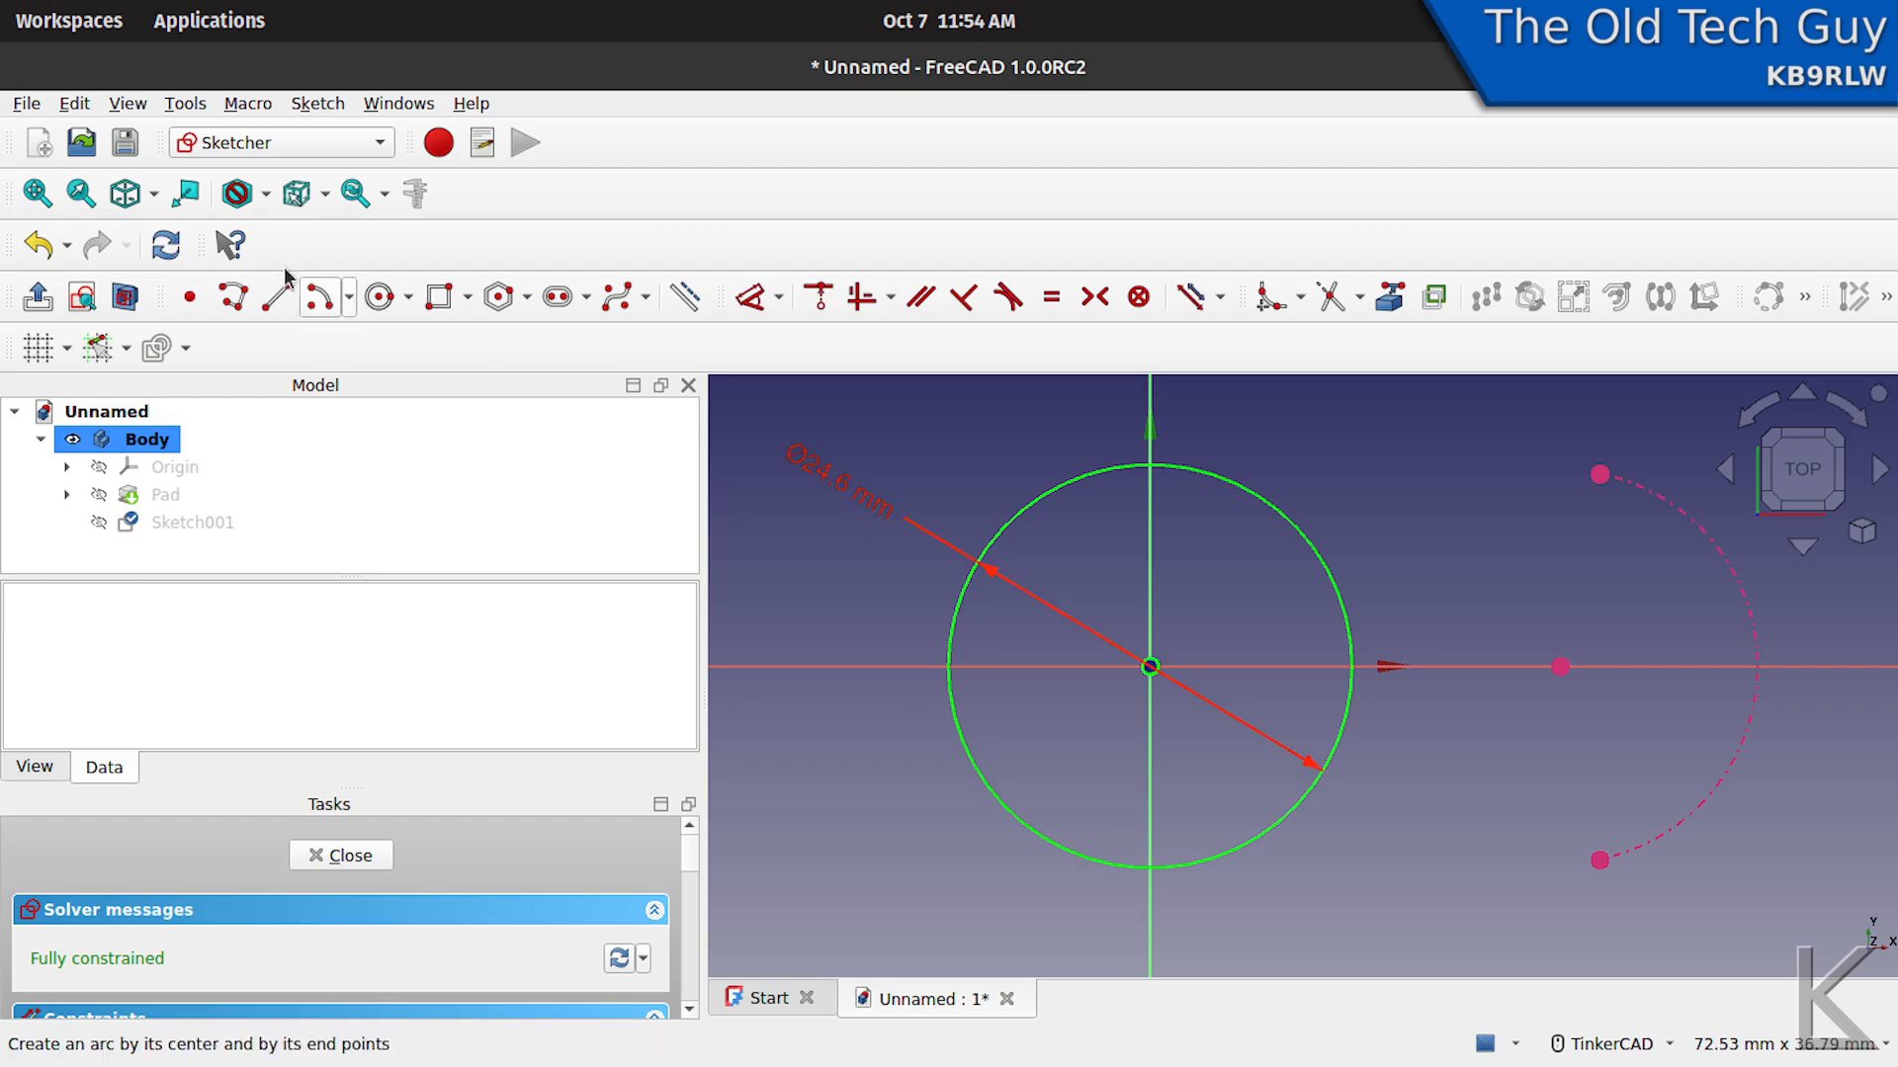
- Draw an 8 mm diameter circle centred on the linked arc's centre point and move its dimension to the circle's lower-right outside
click(379, 296)
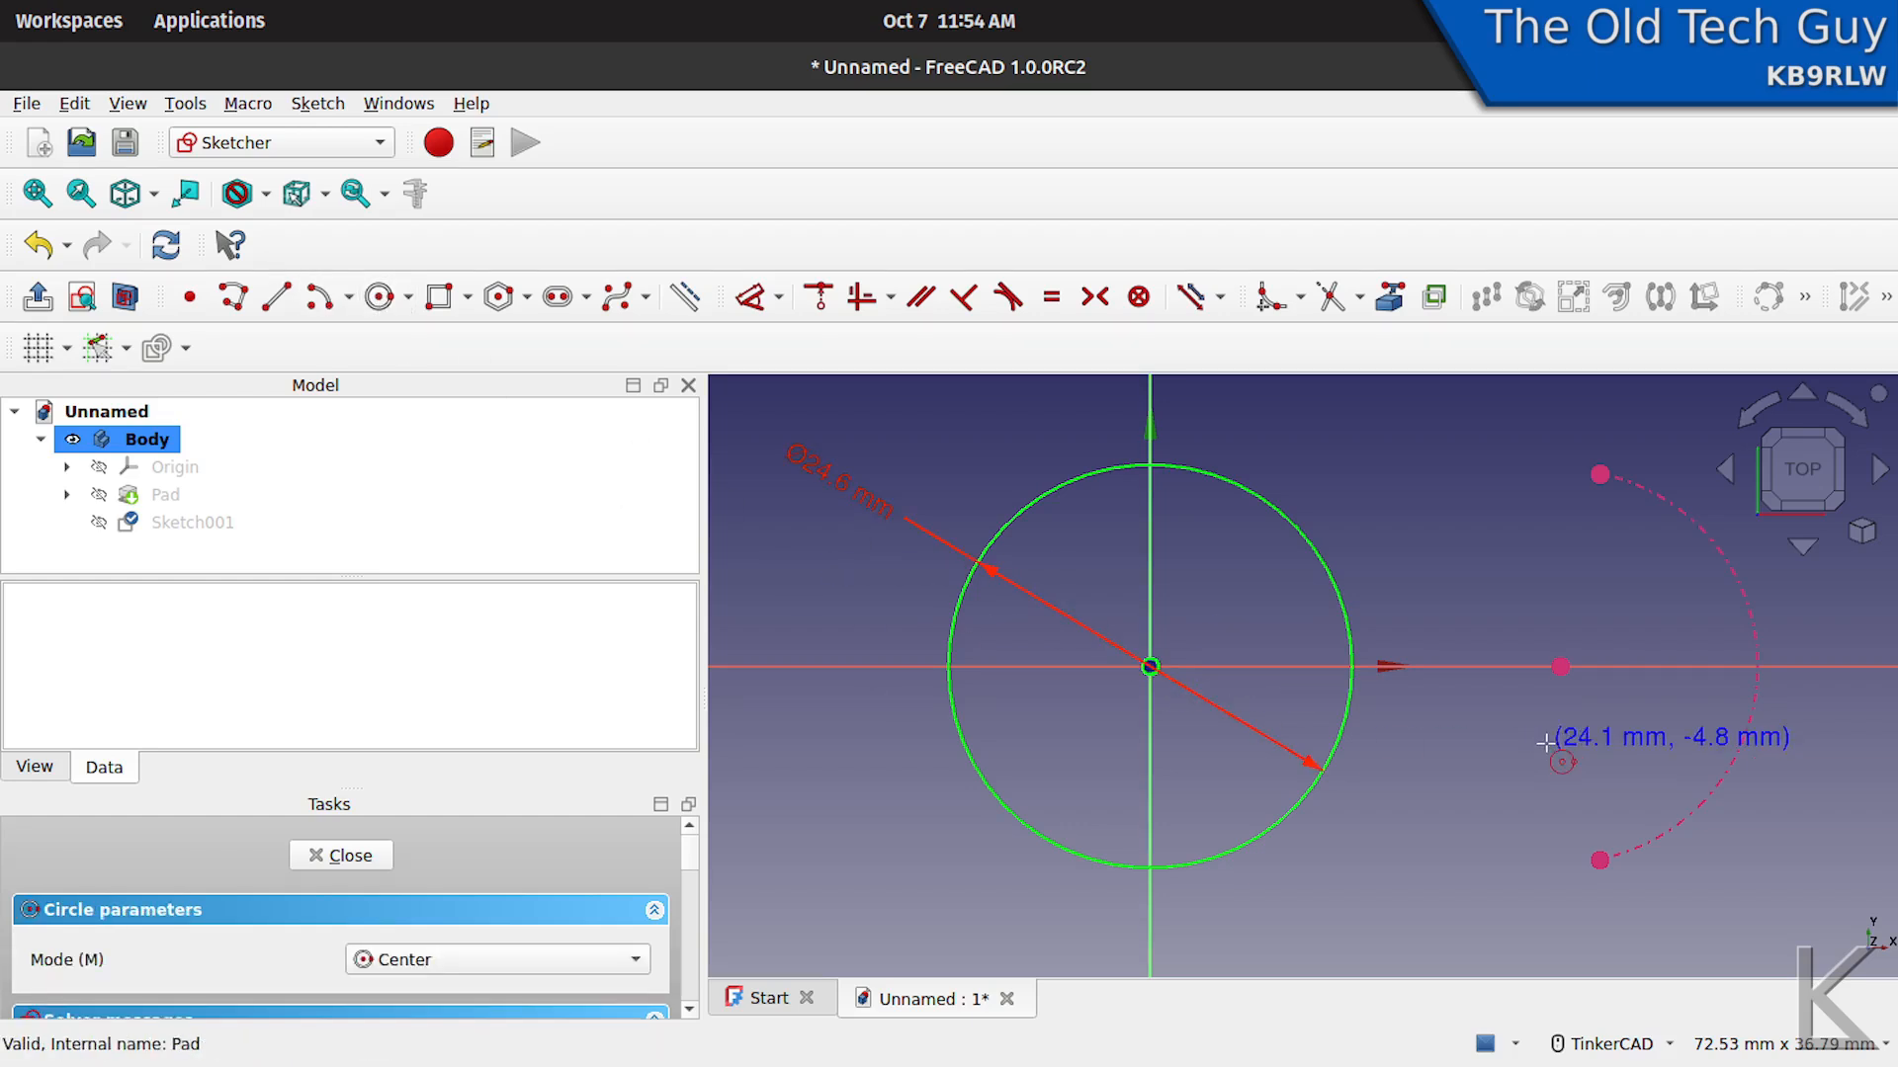
click(1560, 667)
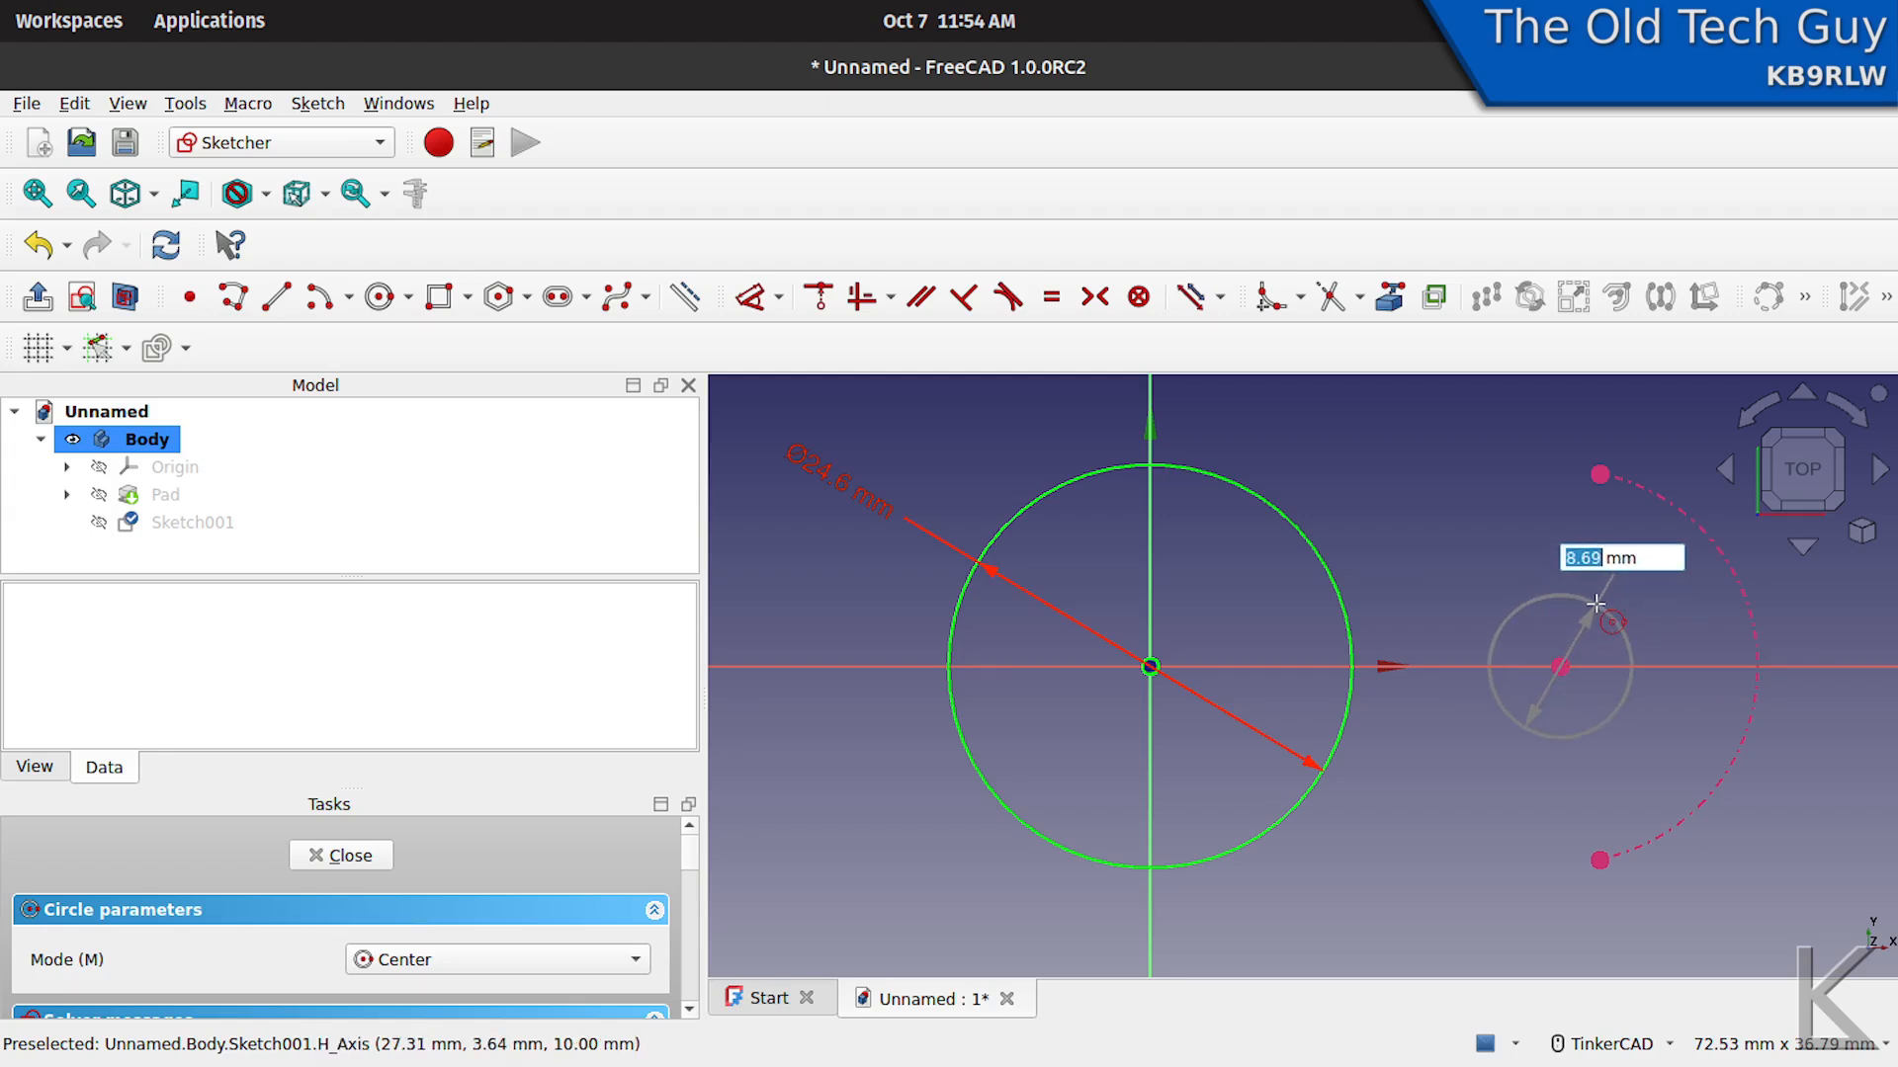
text(8)
key(Return)
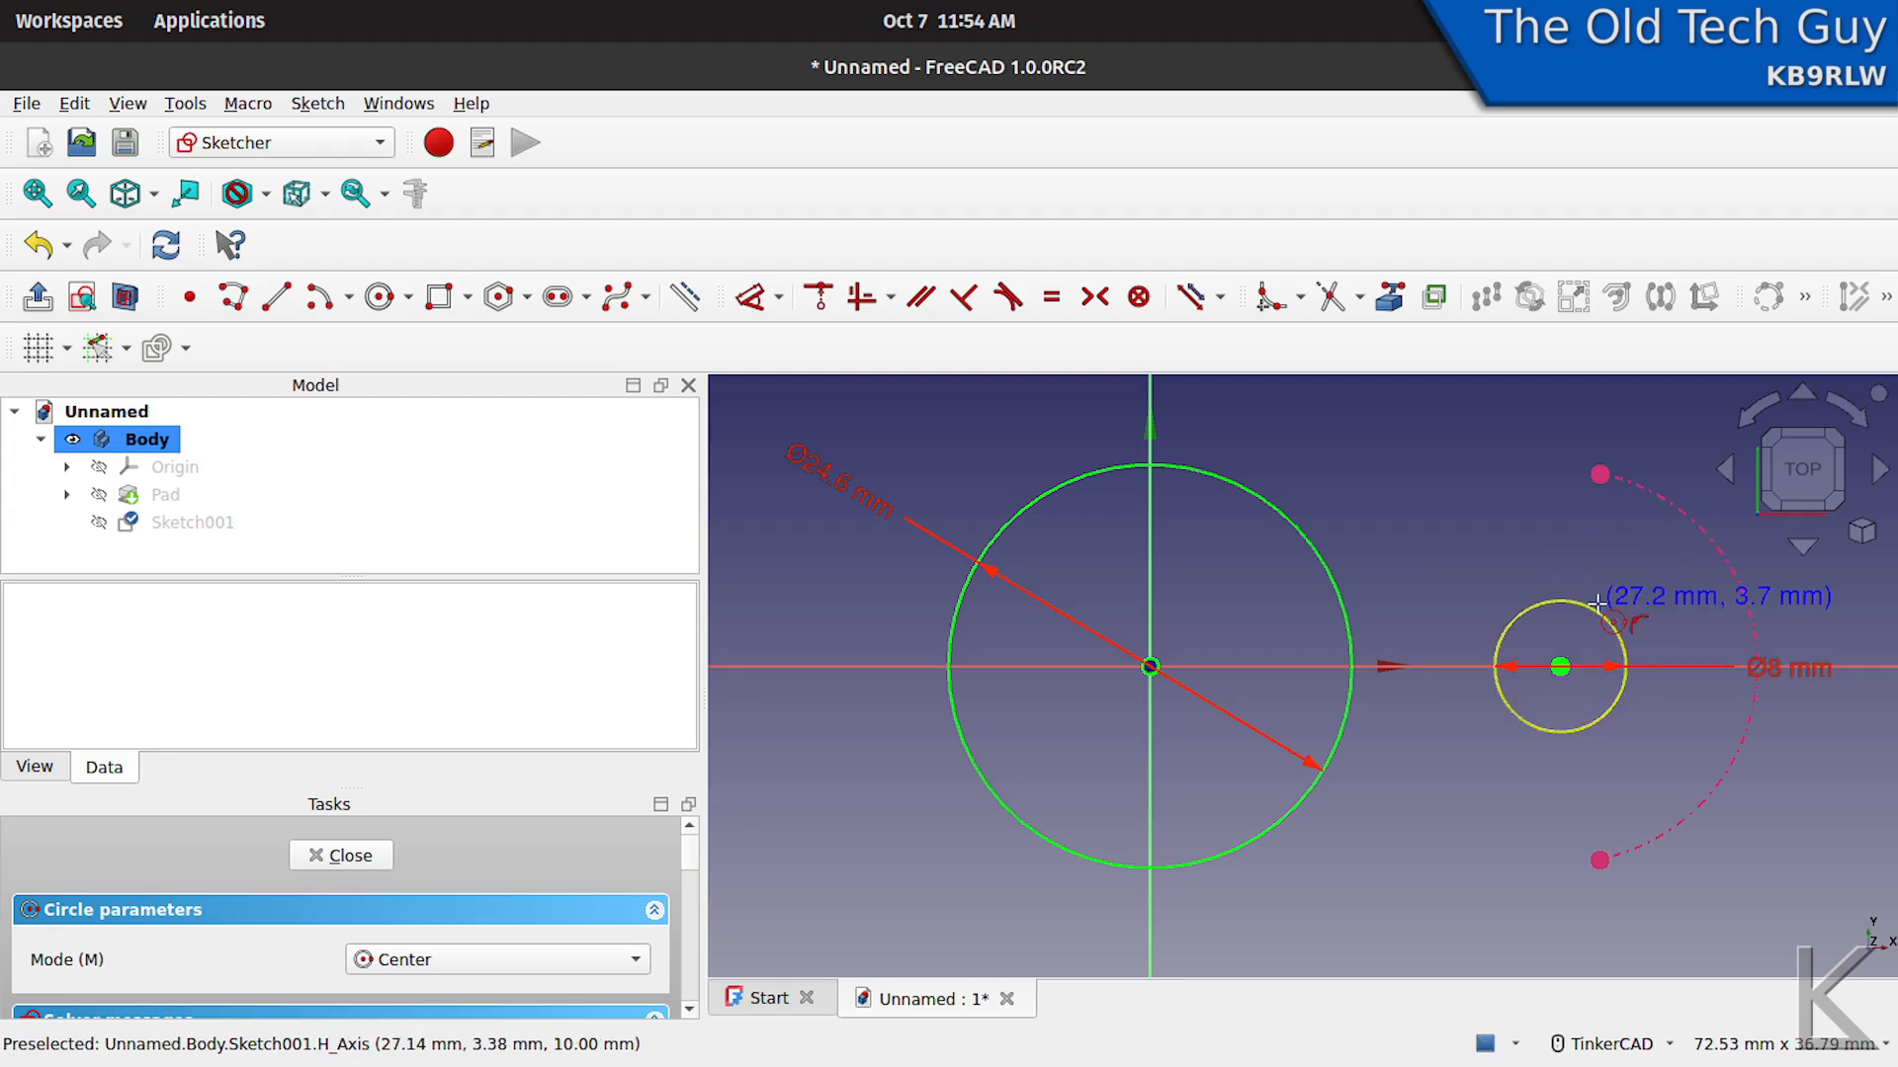
right_click(1831, 736)
drag(1794, 668, 1813, 826)
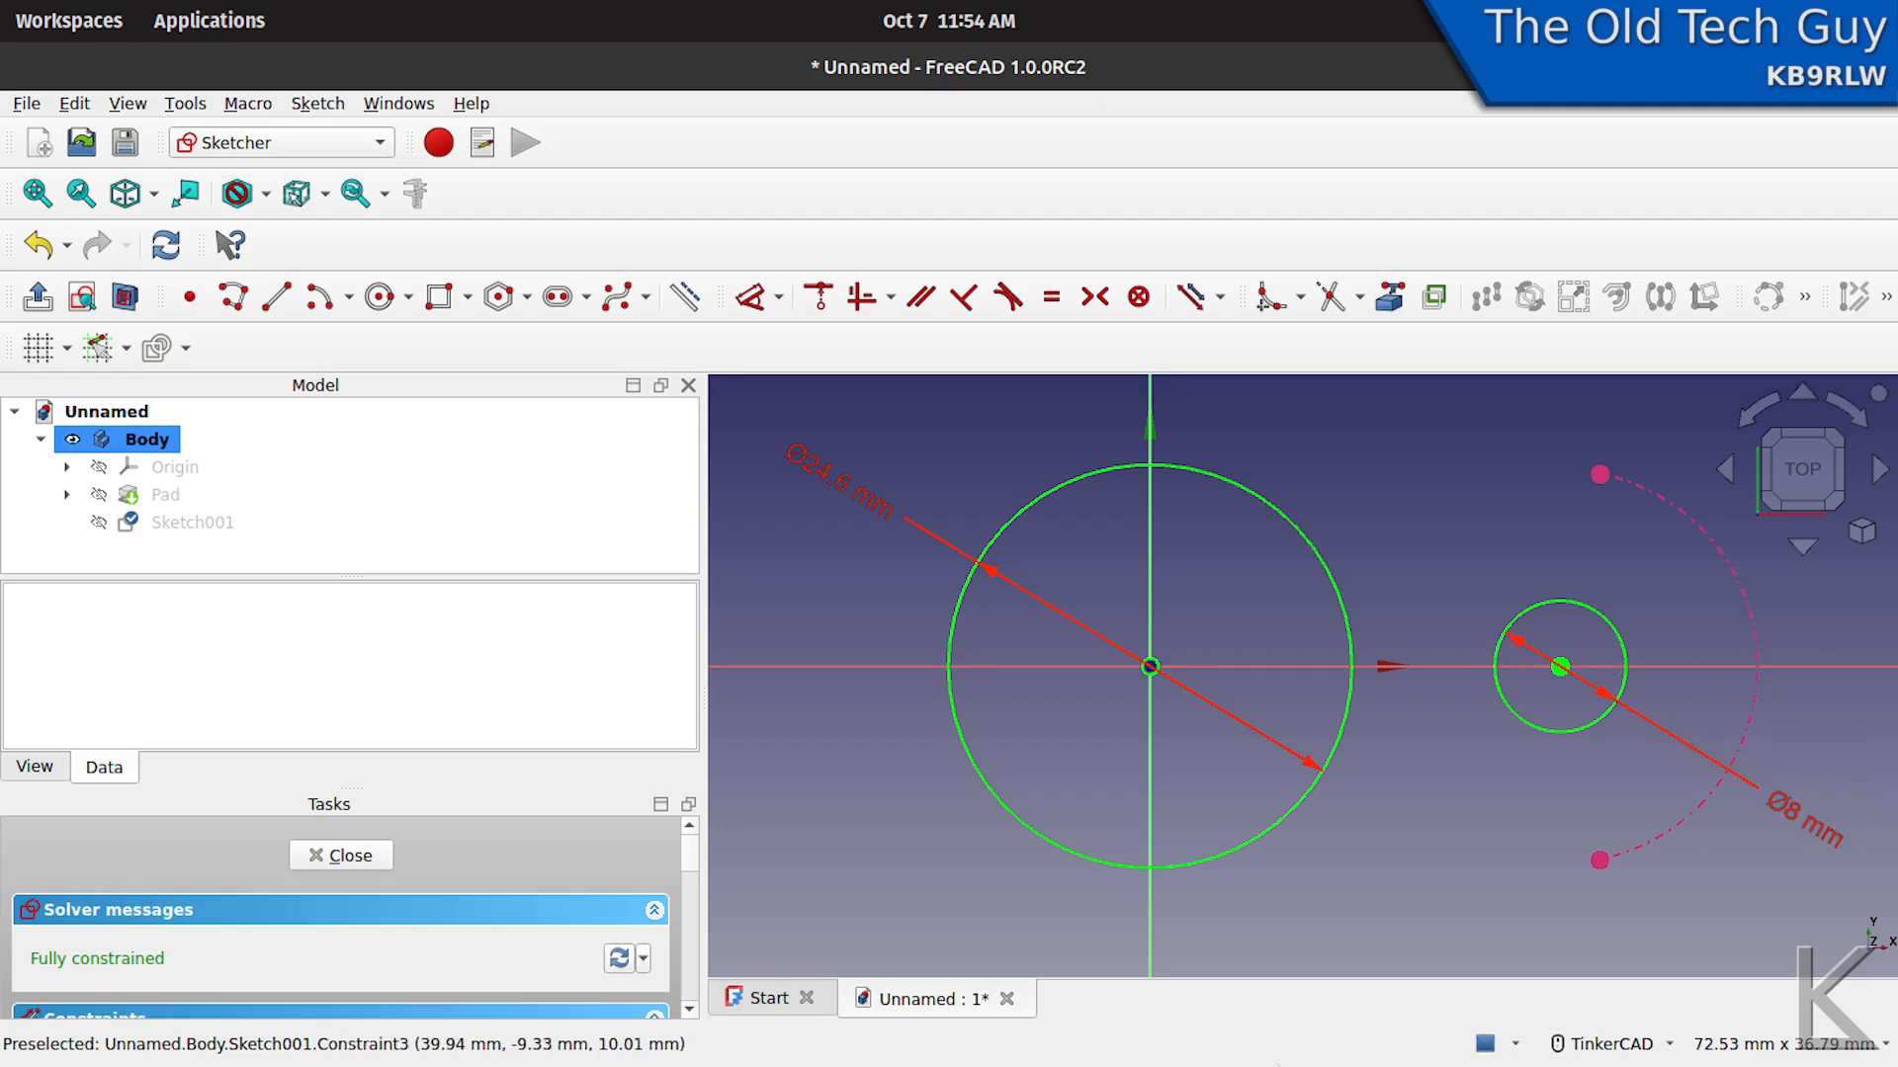
- Make the pad visible again and close the sketch with the two circles
click(164, 497)
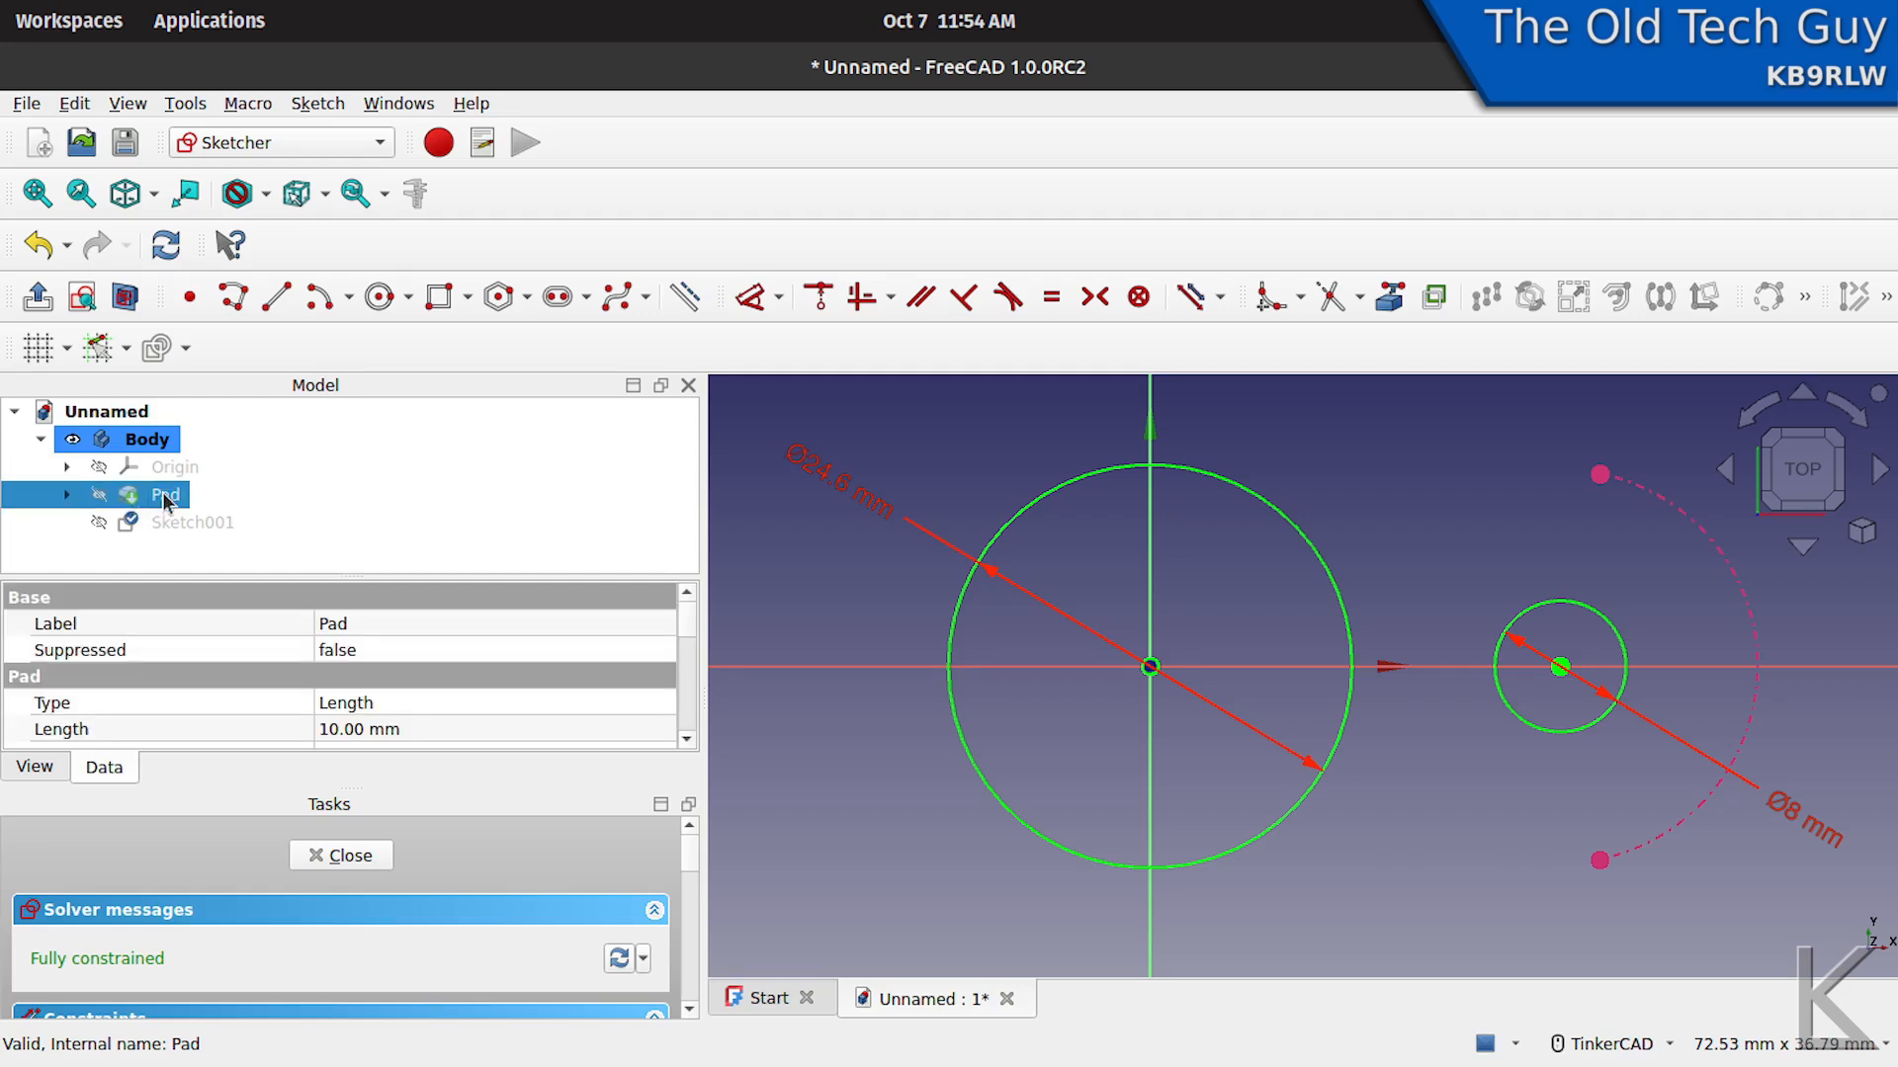
key(space)
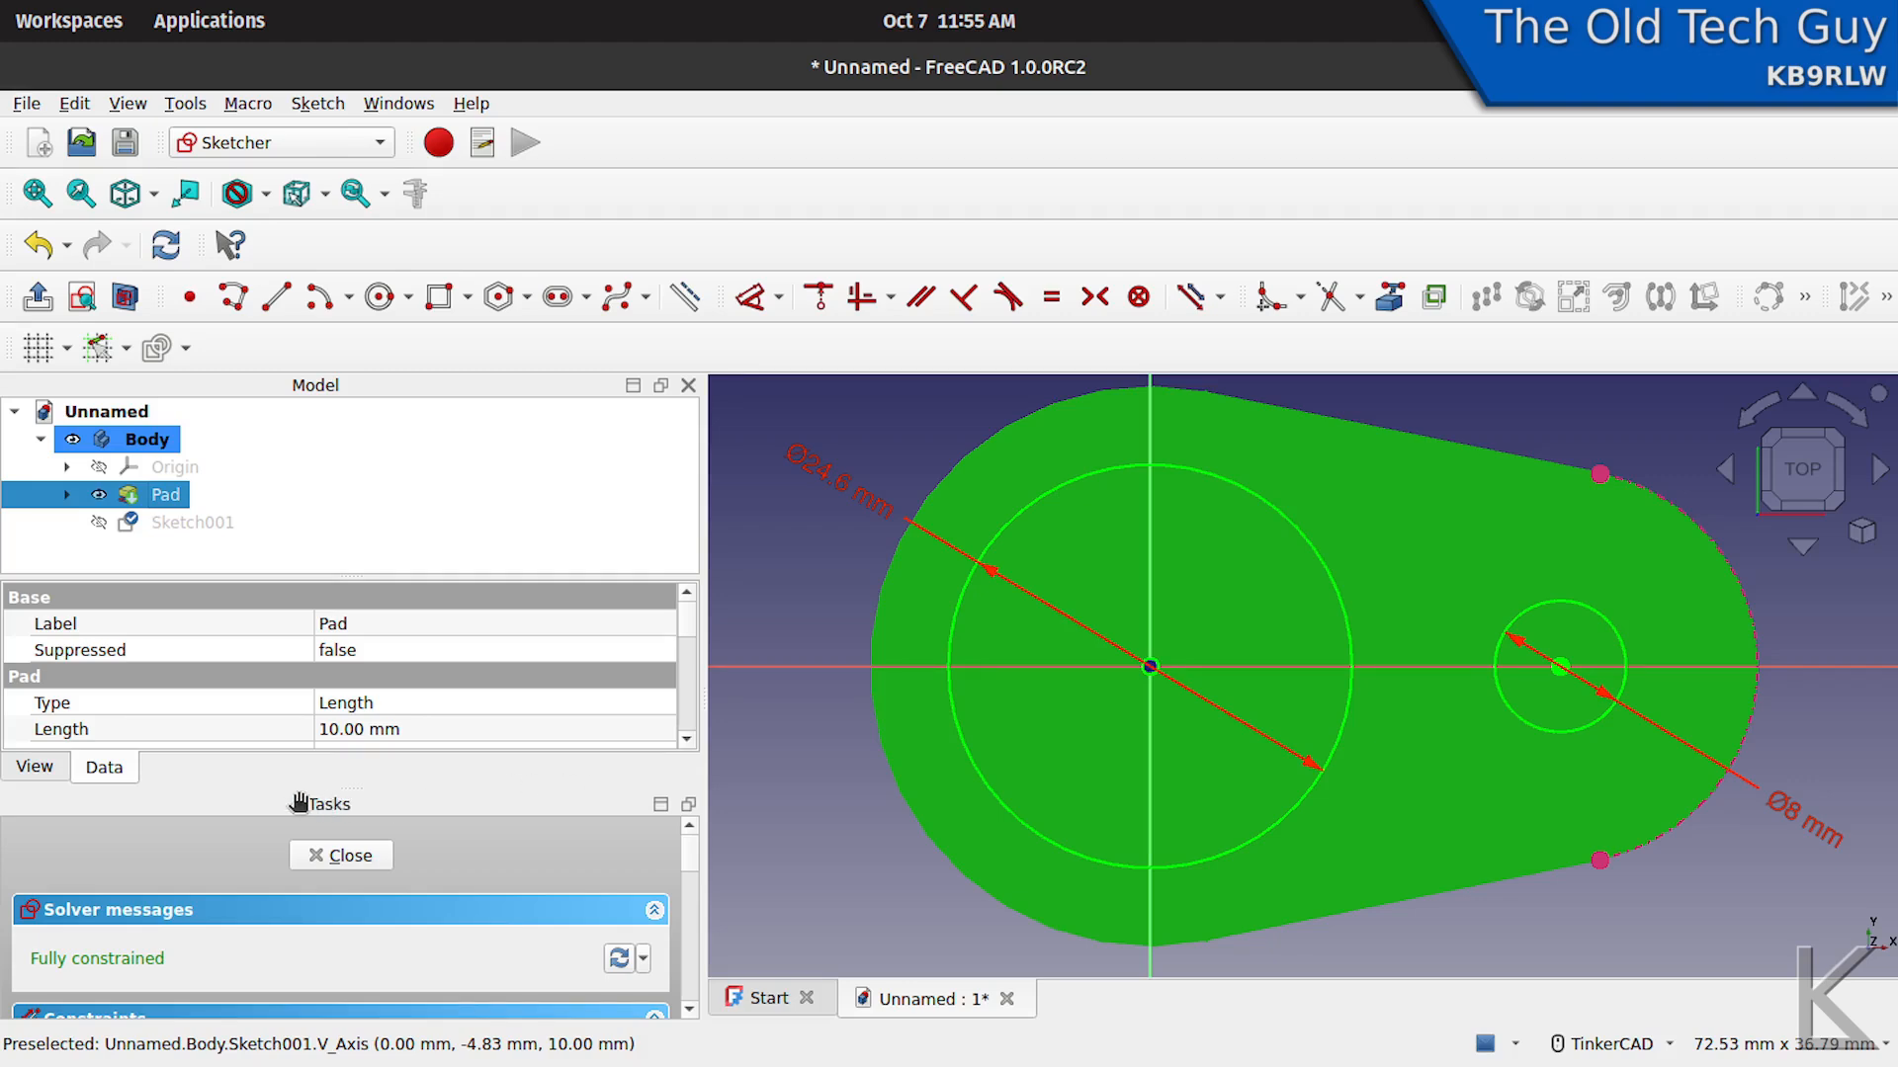
click(354, 856)
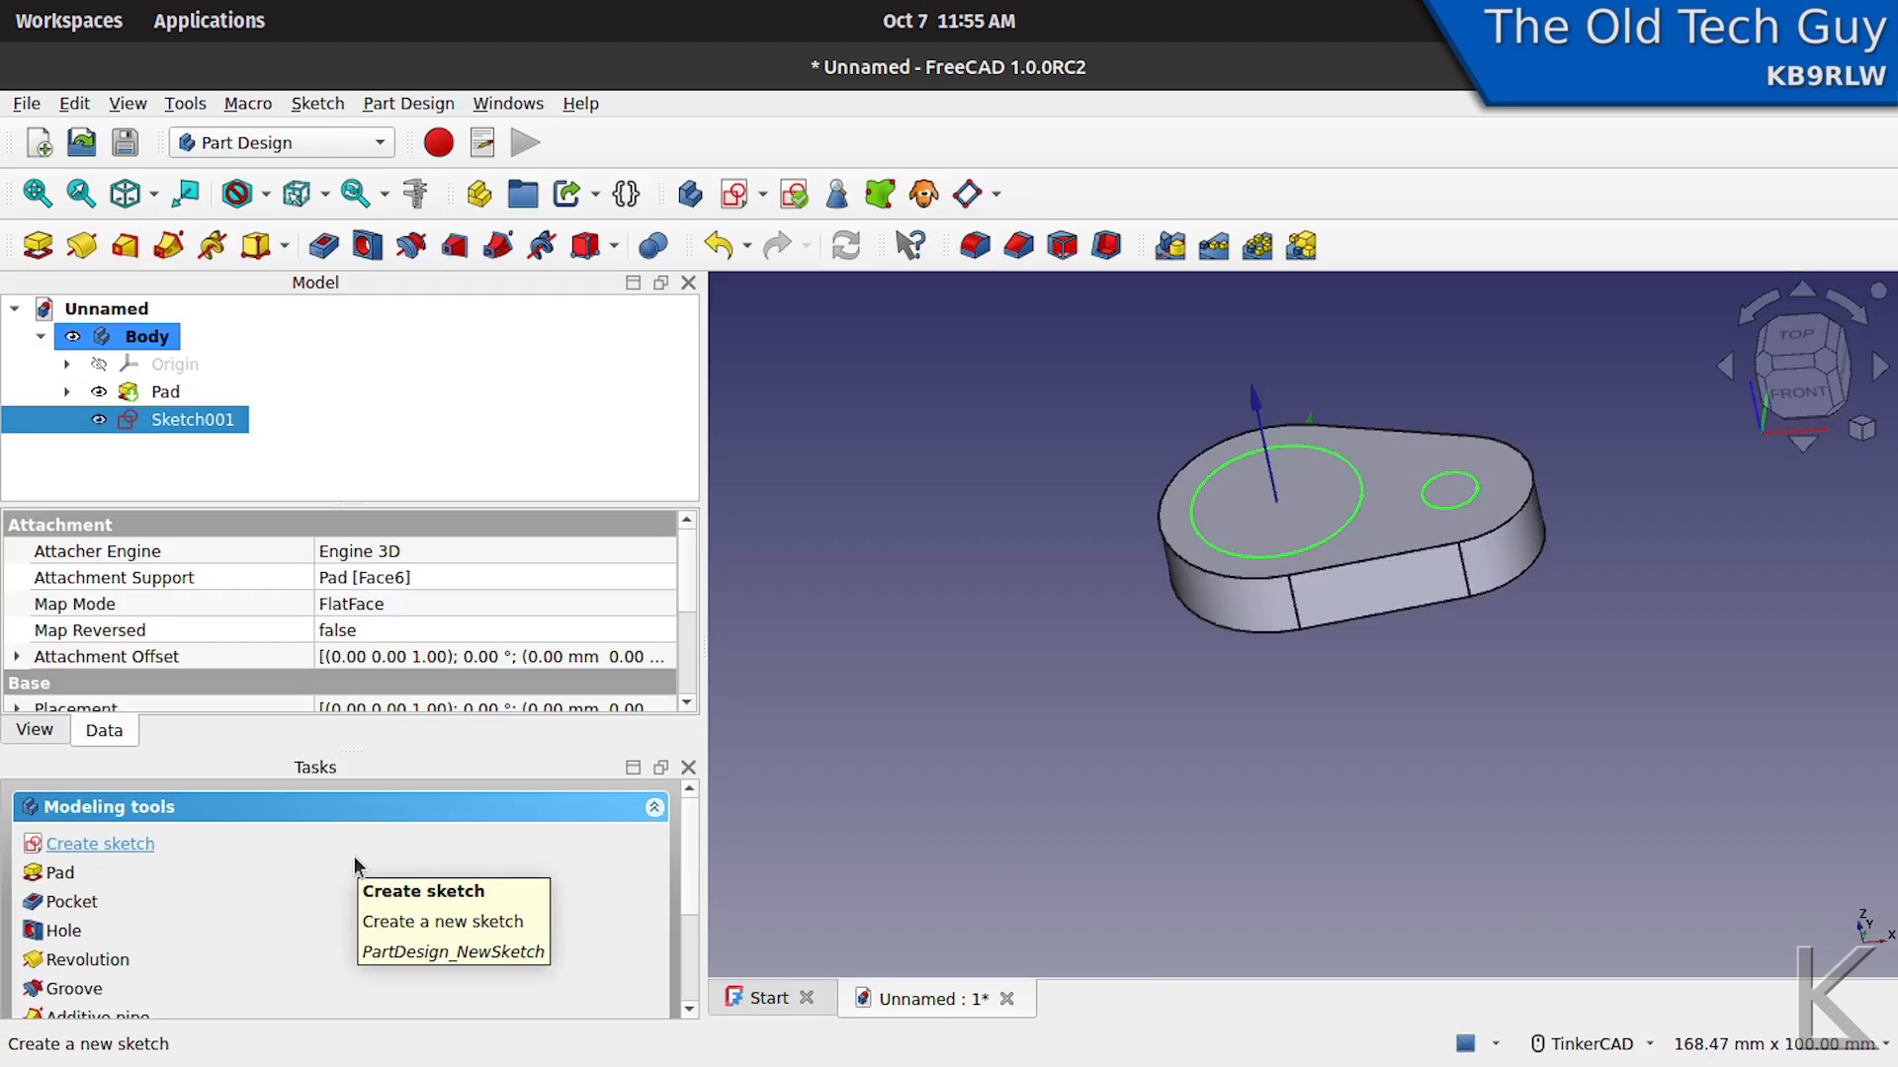
middle_drag(1388, 689, 1324, 778)
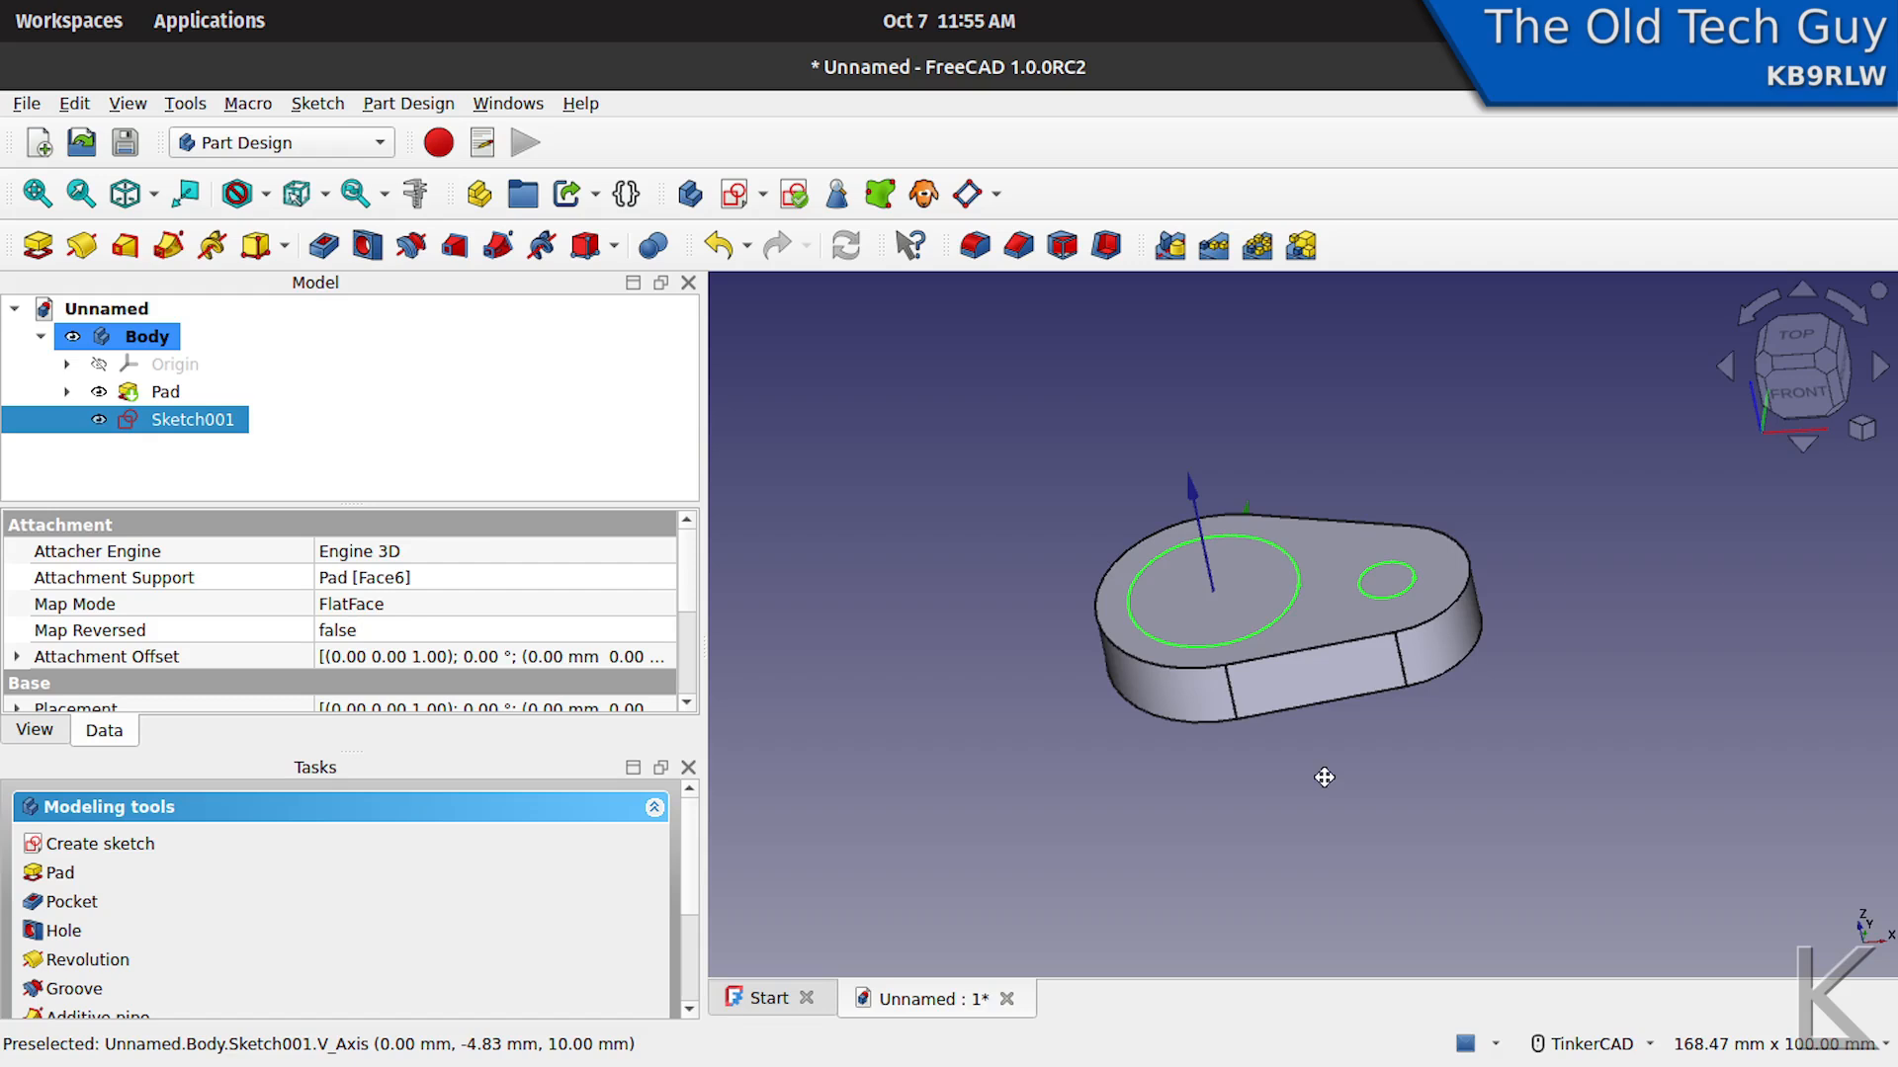
- Rename the sketch with the two circles as "holes Sketch"
right_click(218, 425)
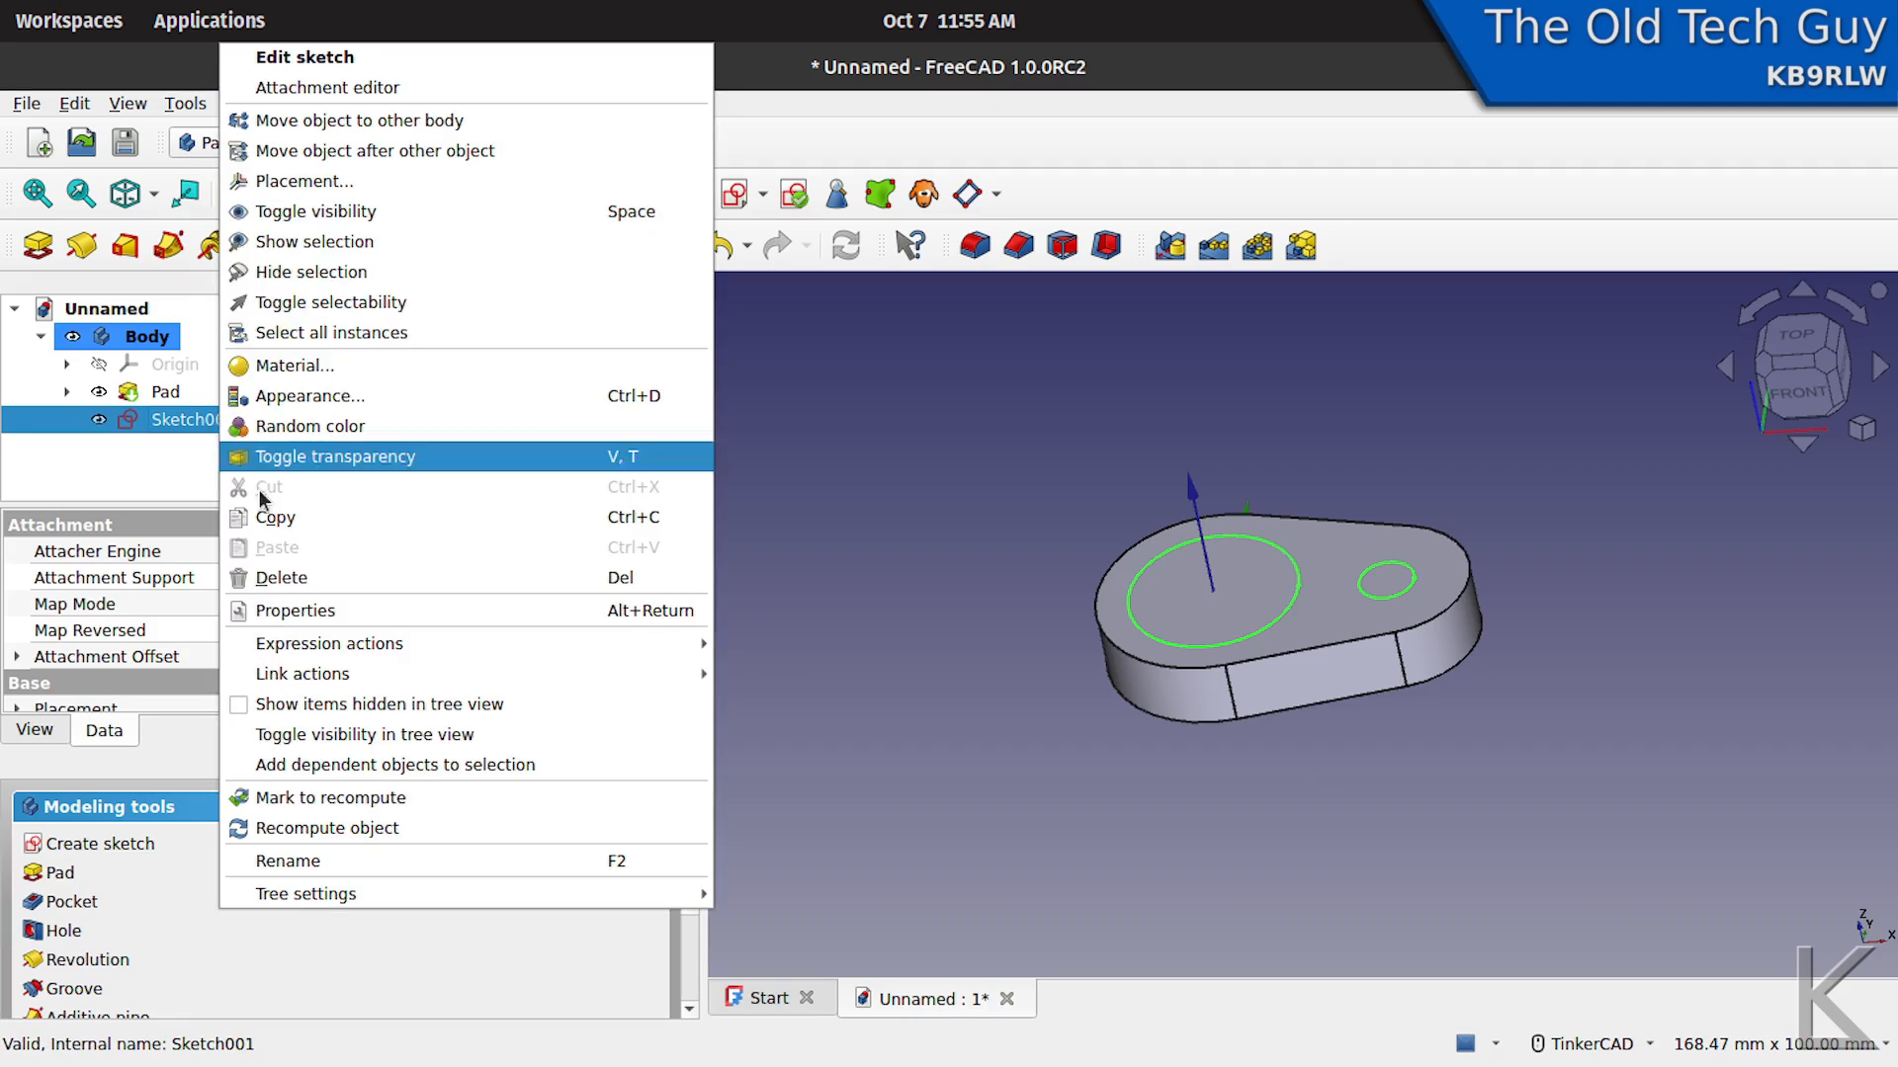
click(297, 861)
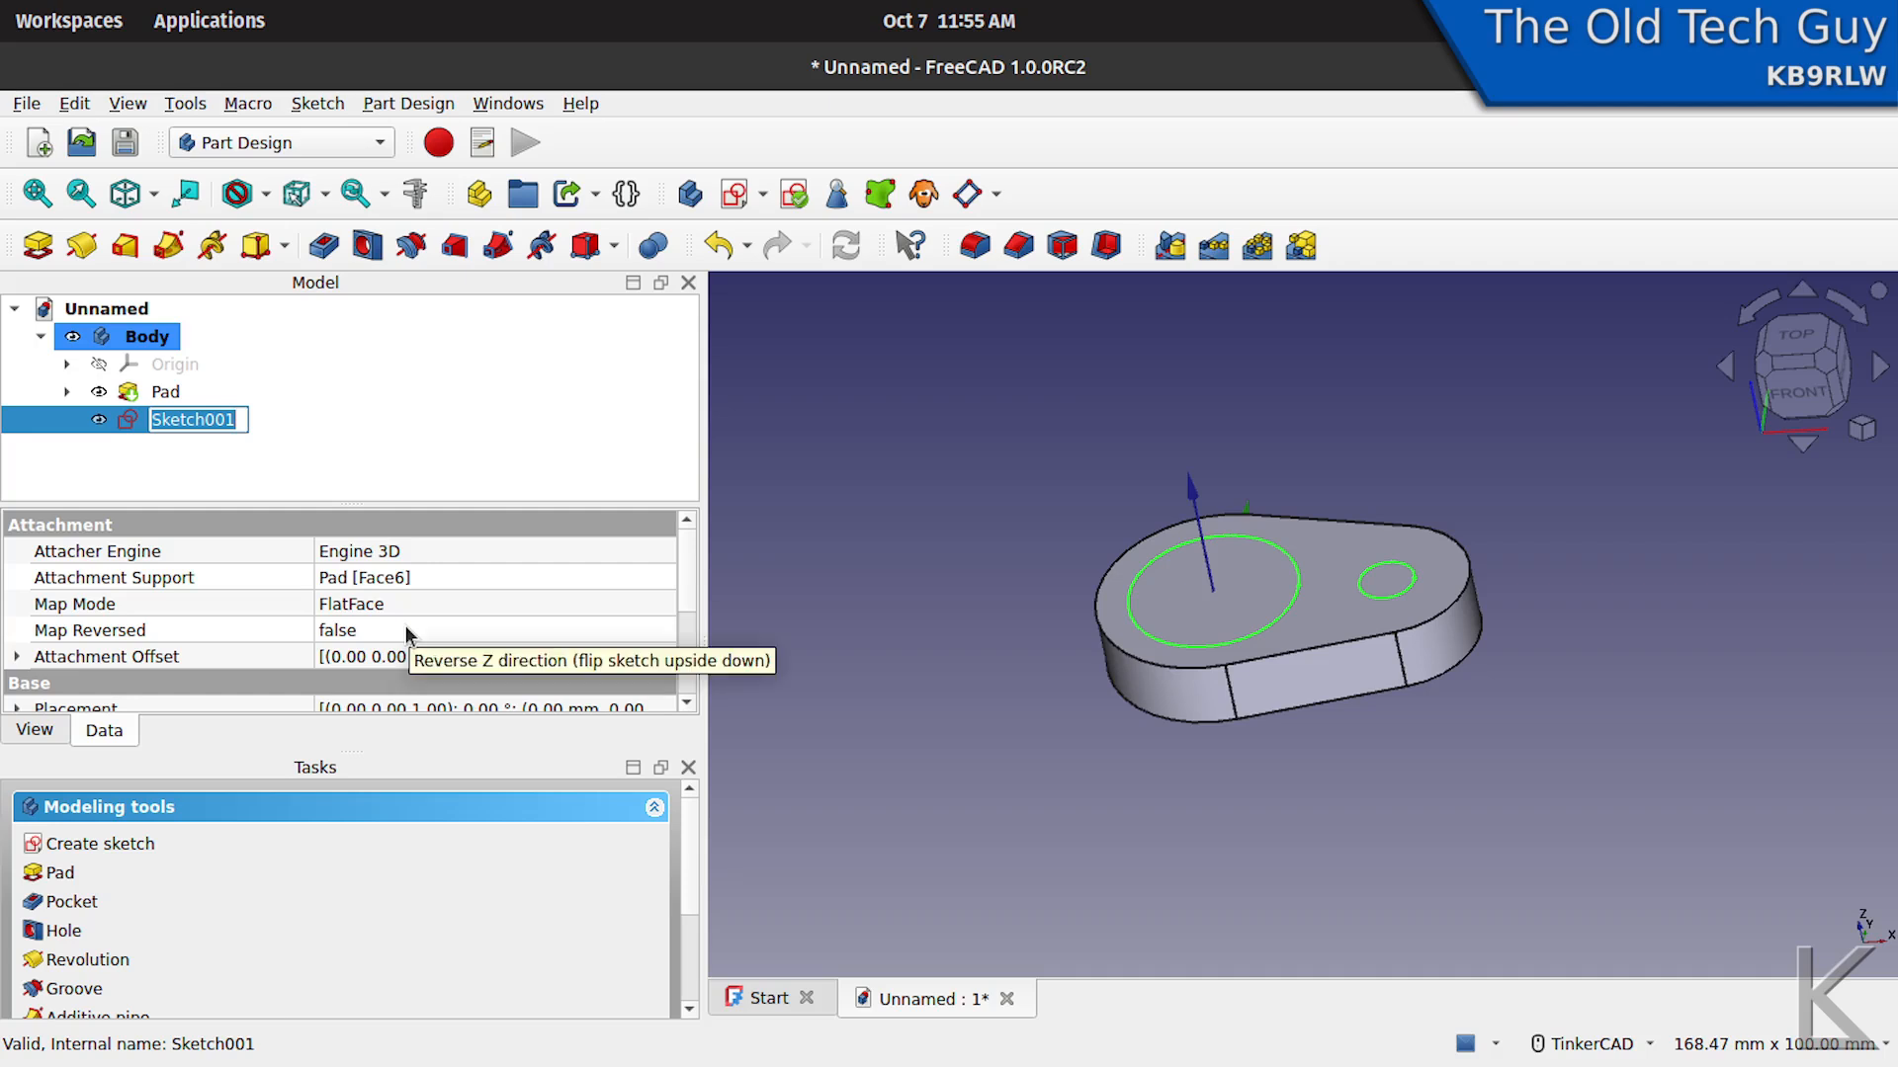
key(Home)
text(holes)
key(End)
key(BackSpace)
key(BackSpace)
key(BackSpace)
key(Return)
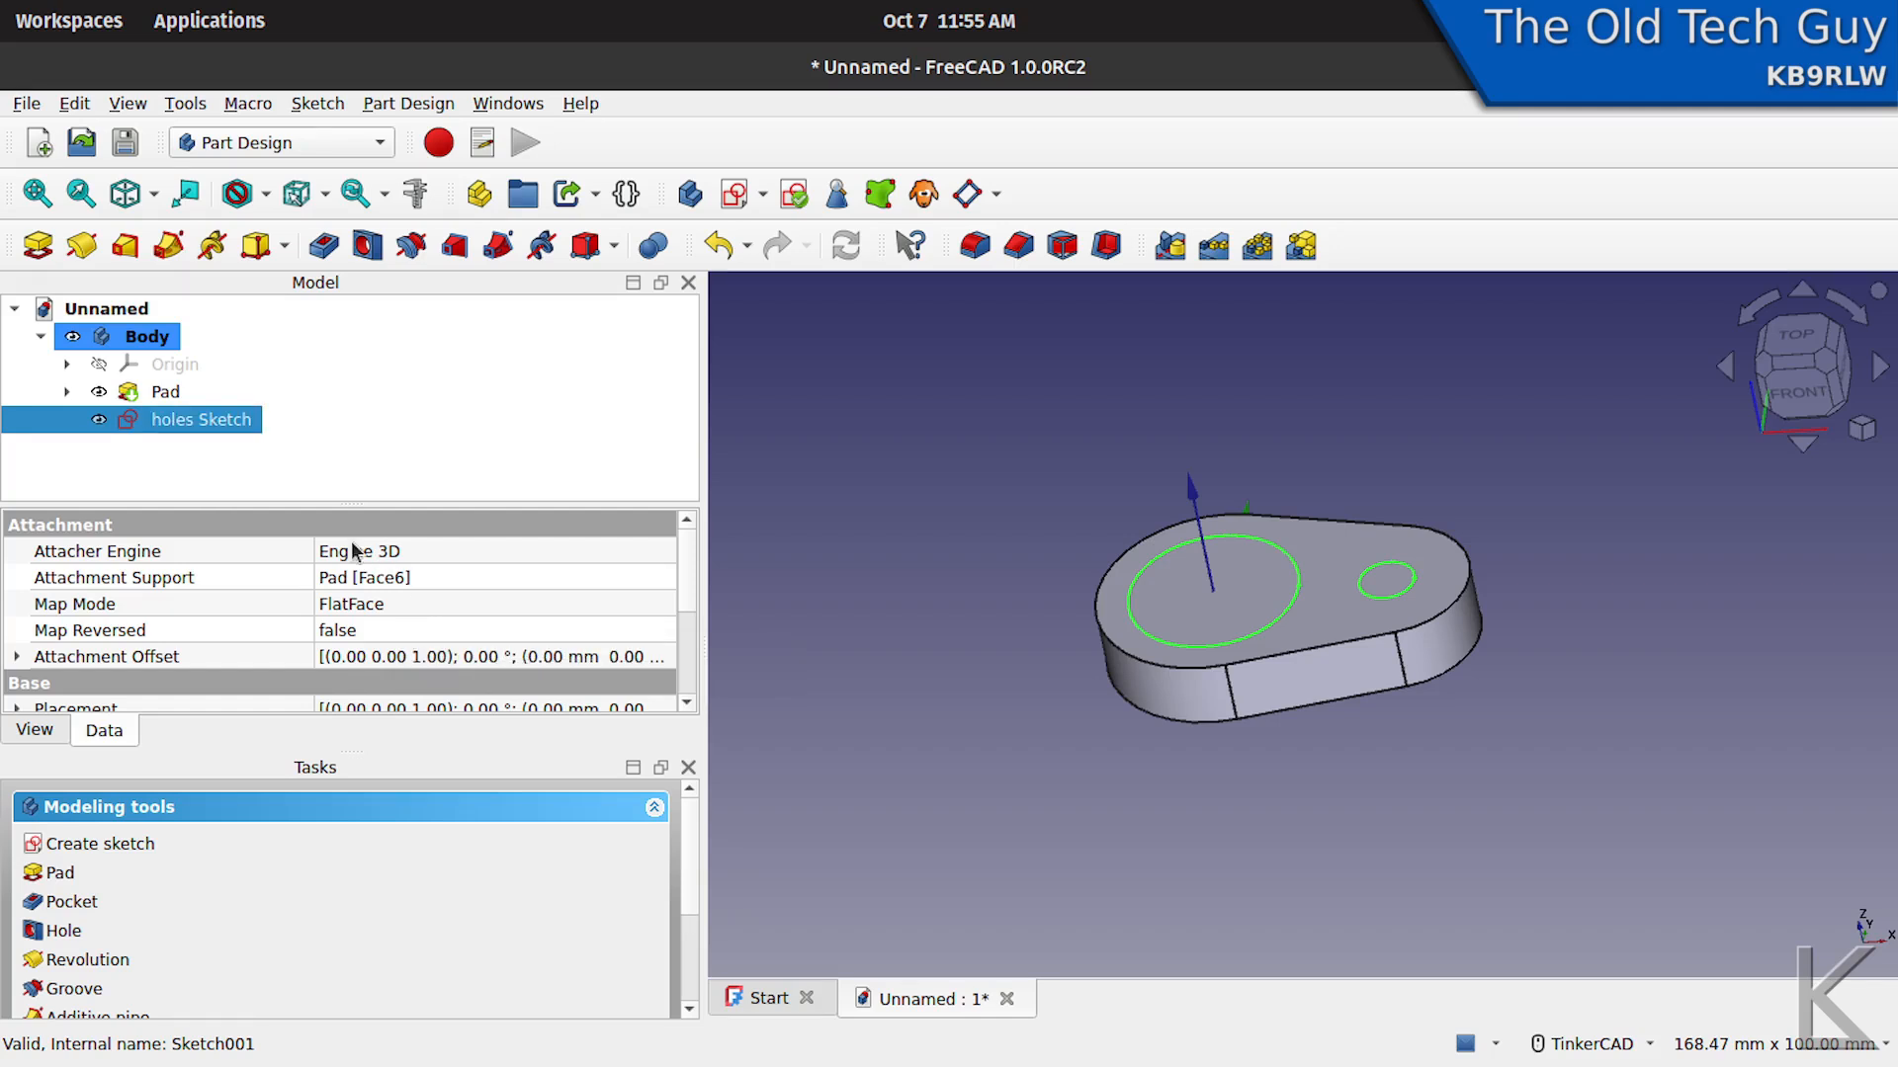
- Rename the pad as "Main body Pad"
click(178, 395)
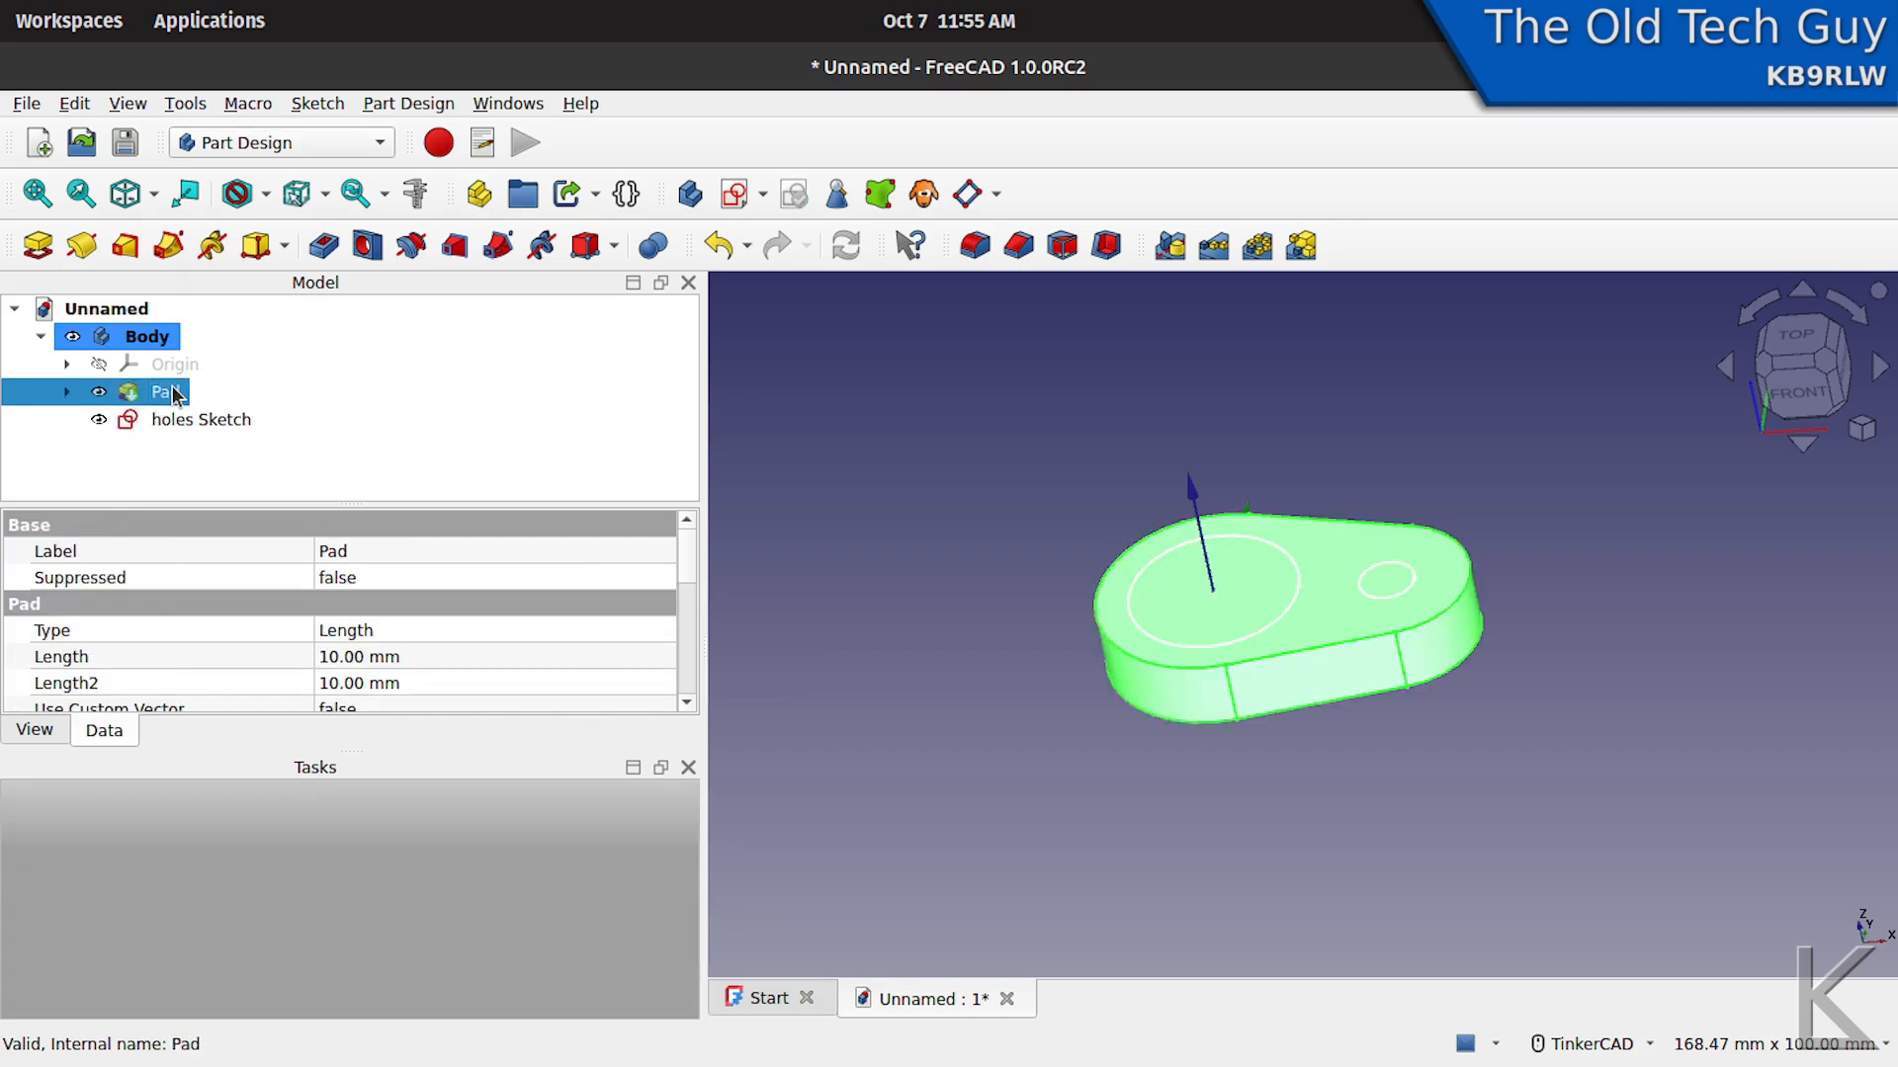
right_click(178, 394)
click(257, 927)
text(body Pad)
key(Return)
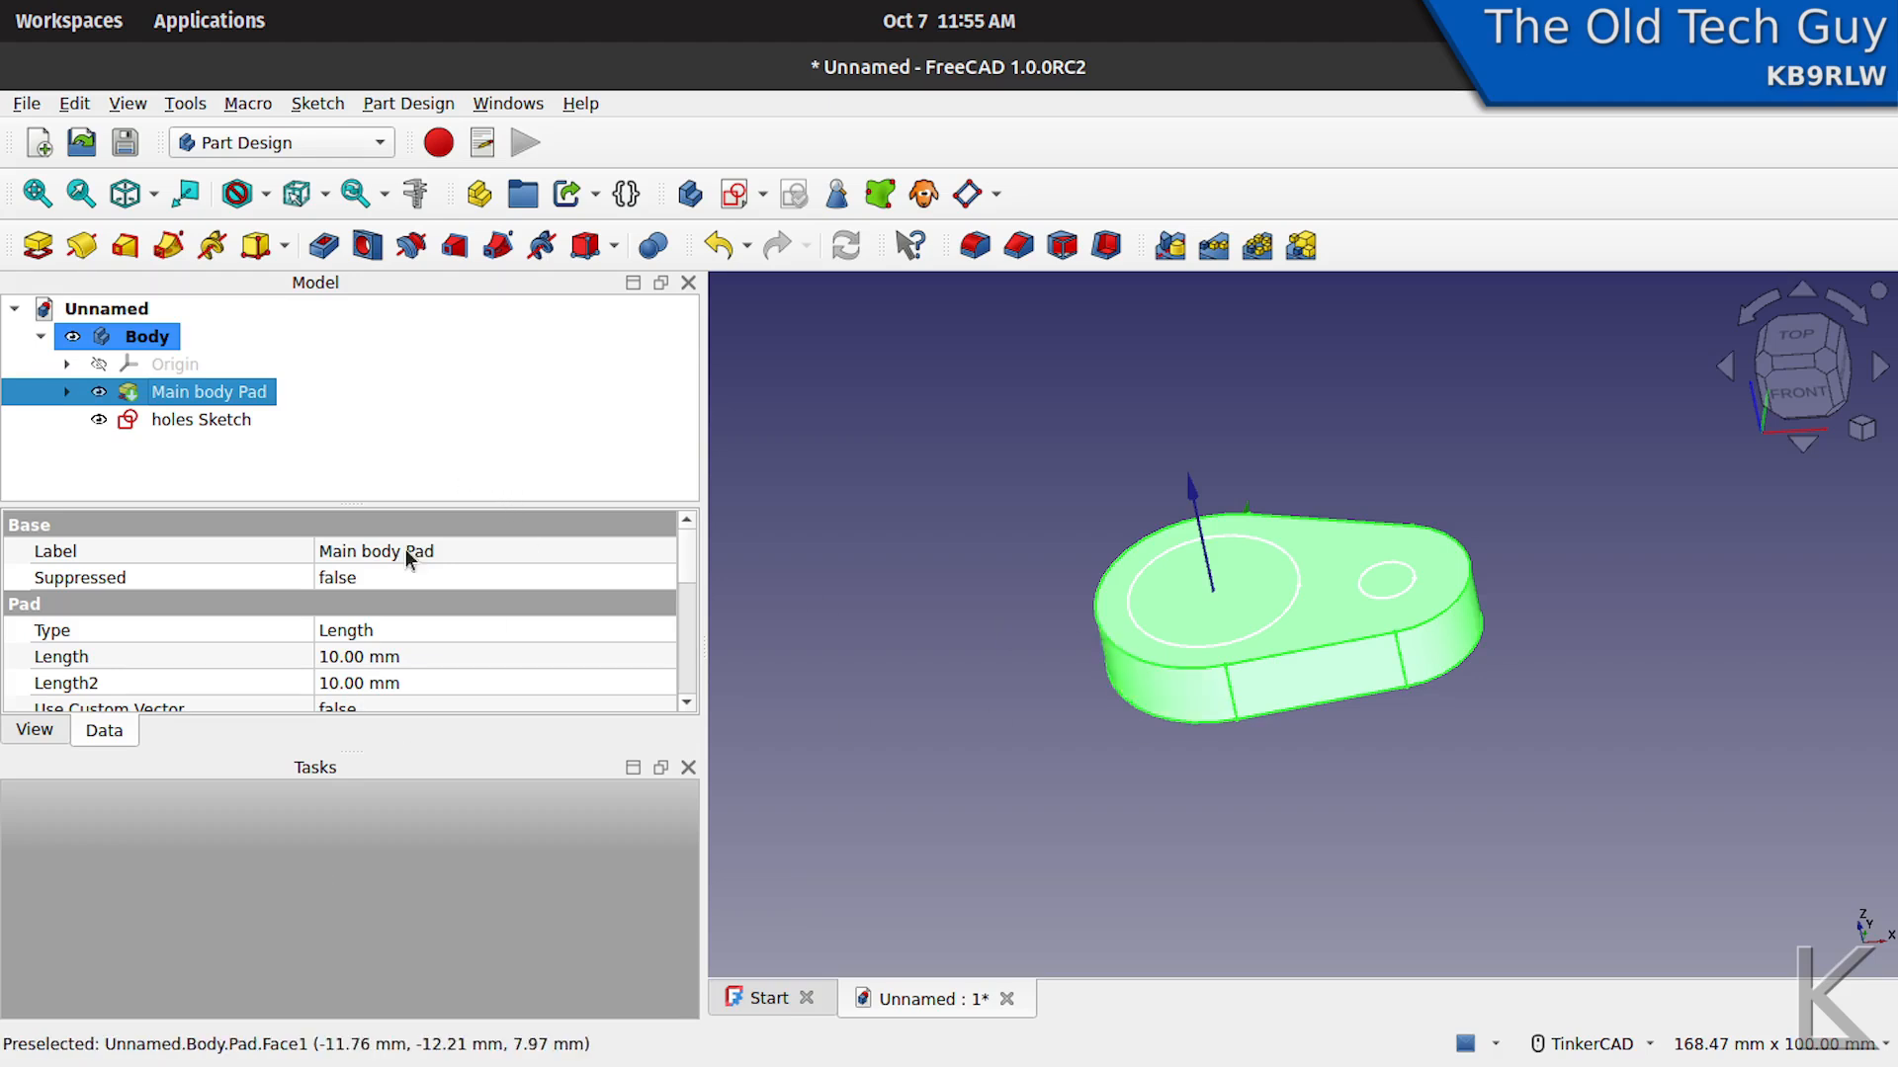
- Pocket the holes sketch to a length of 10 mm through the main body
click(209, 423)
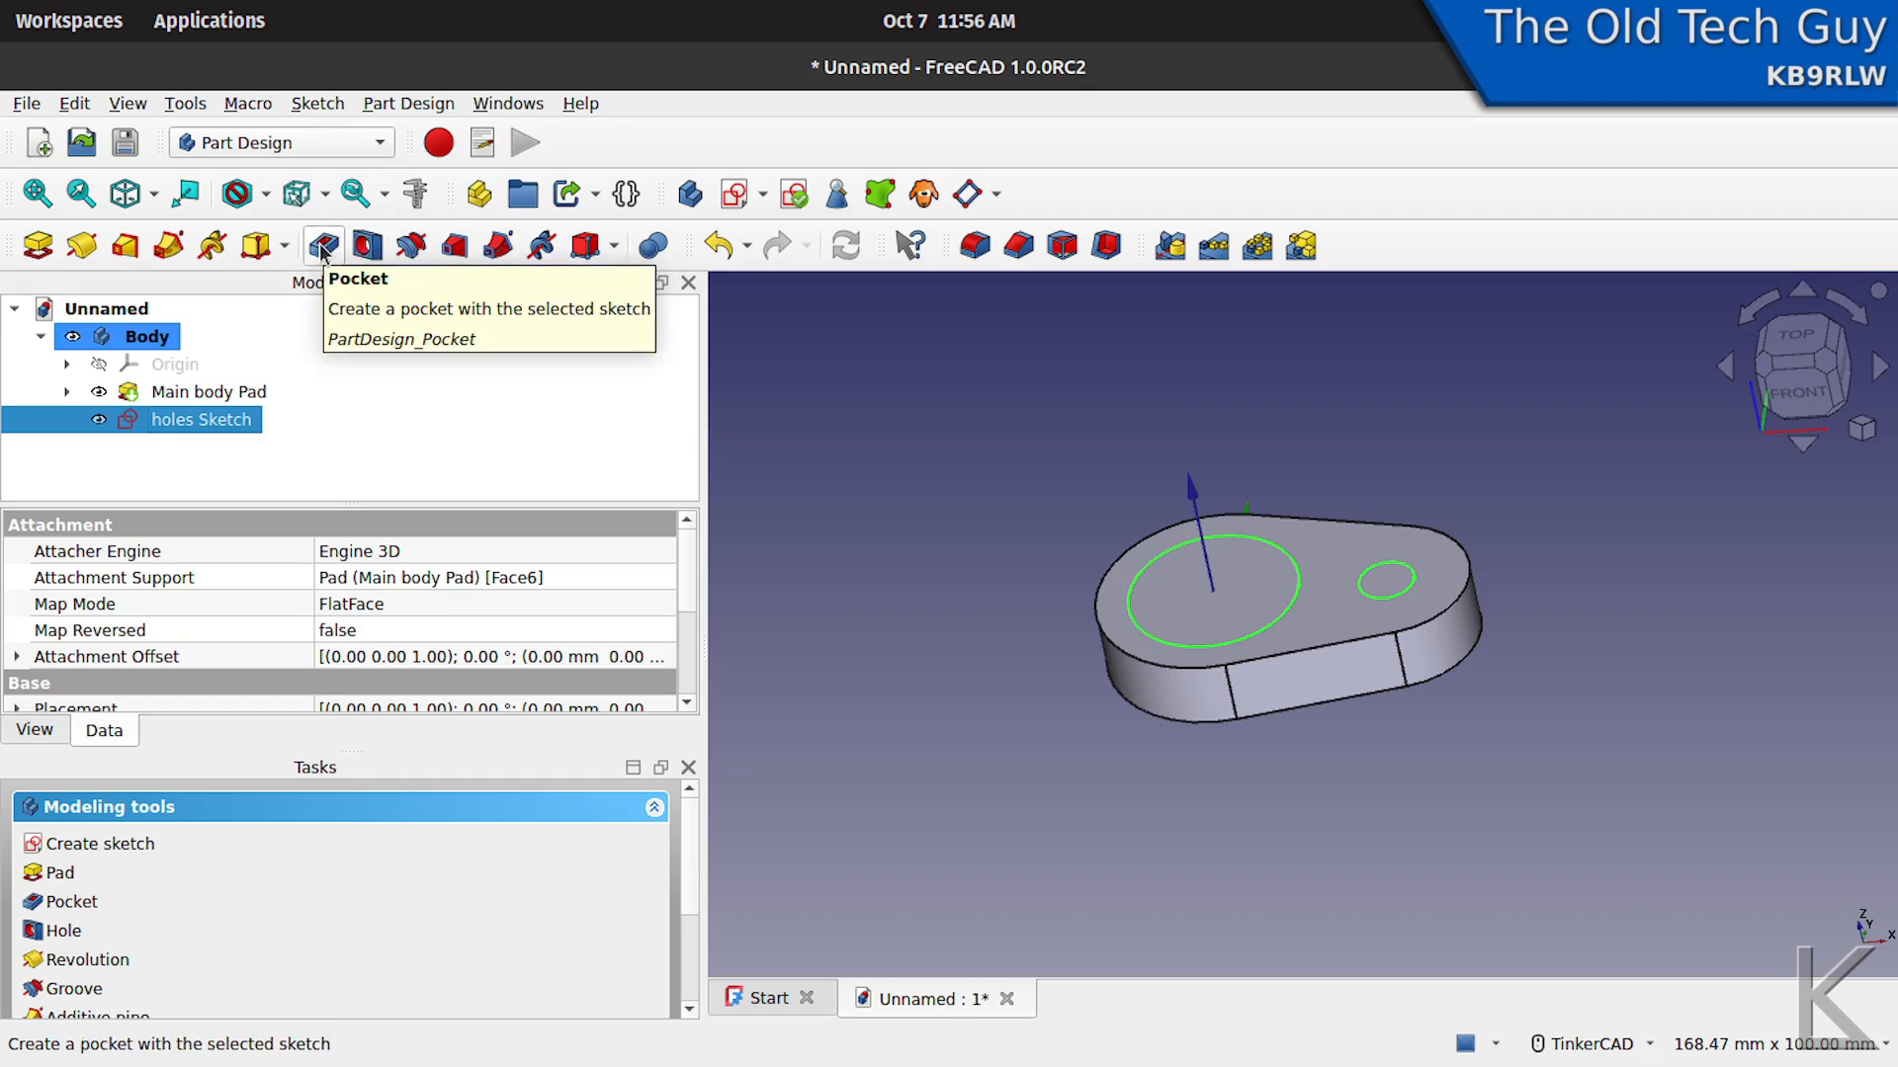
click(322, 247)
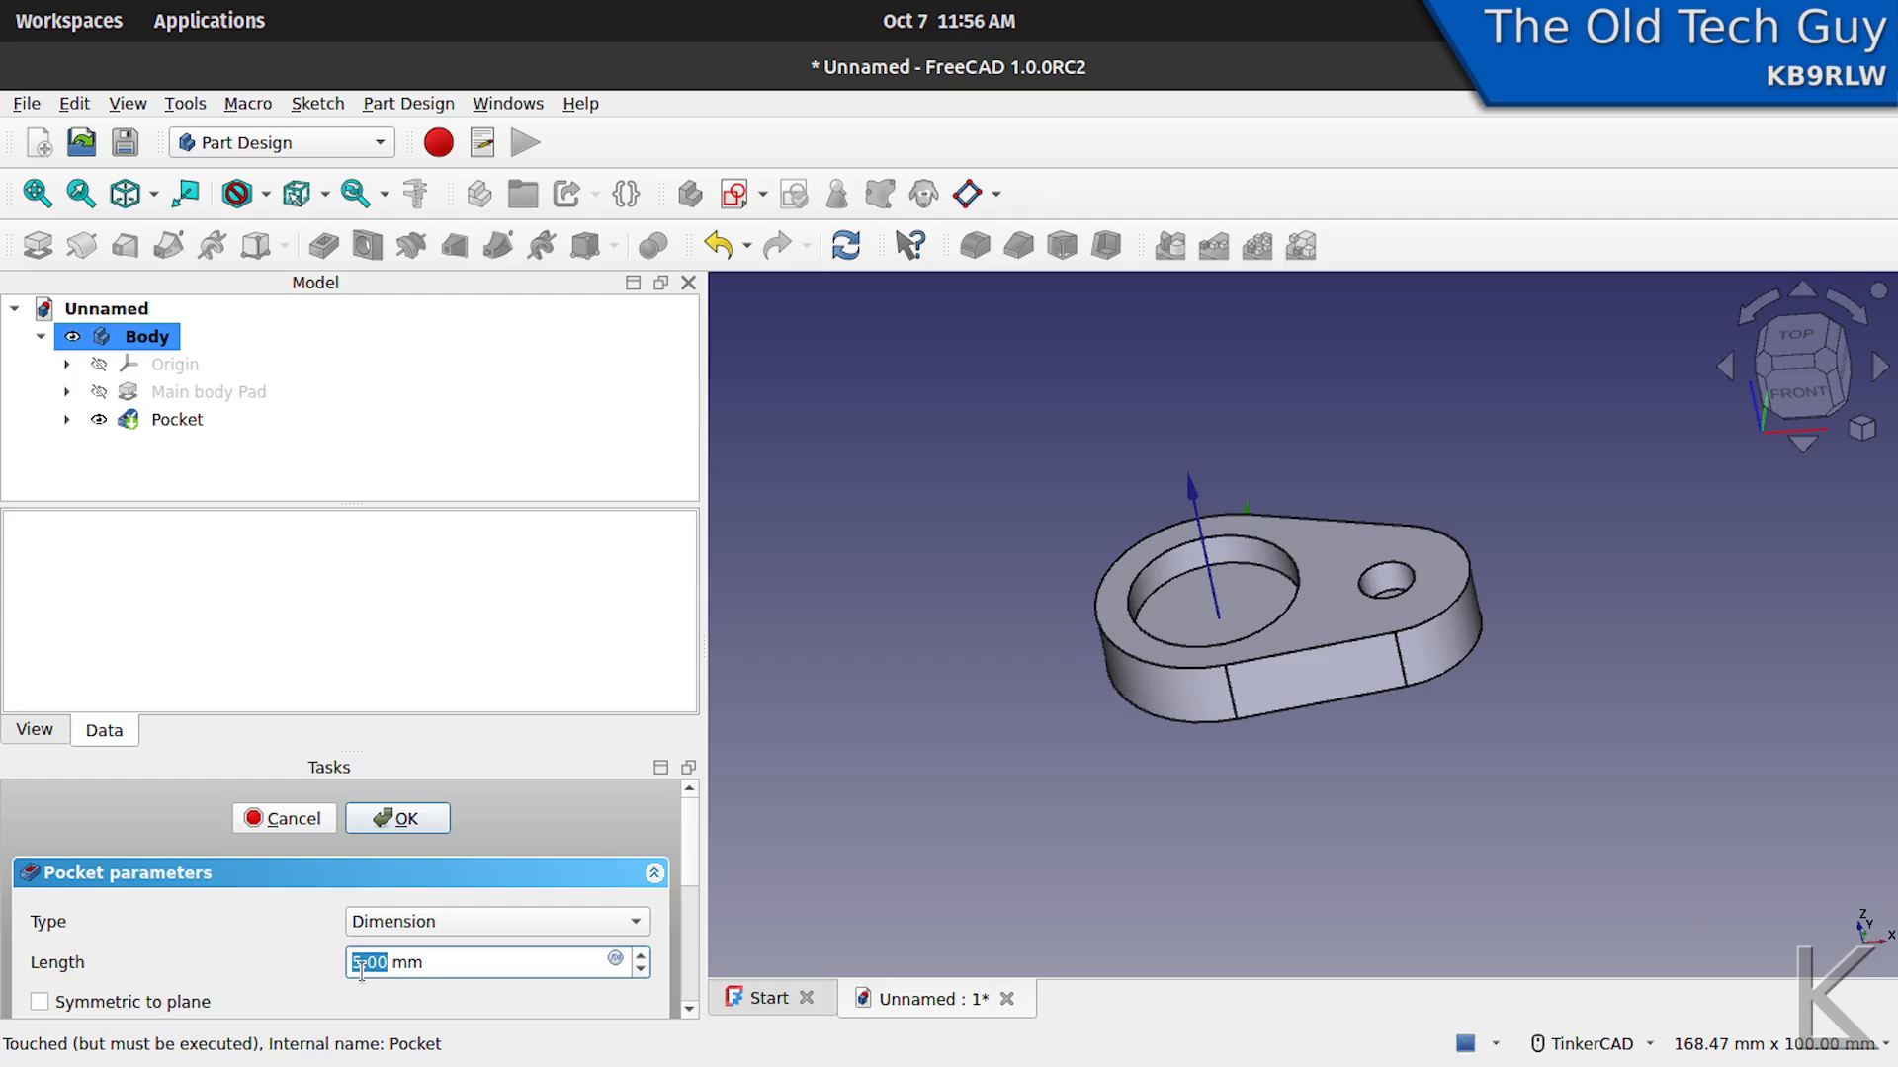
text(10)
key(Tab)
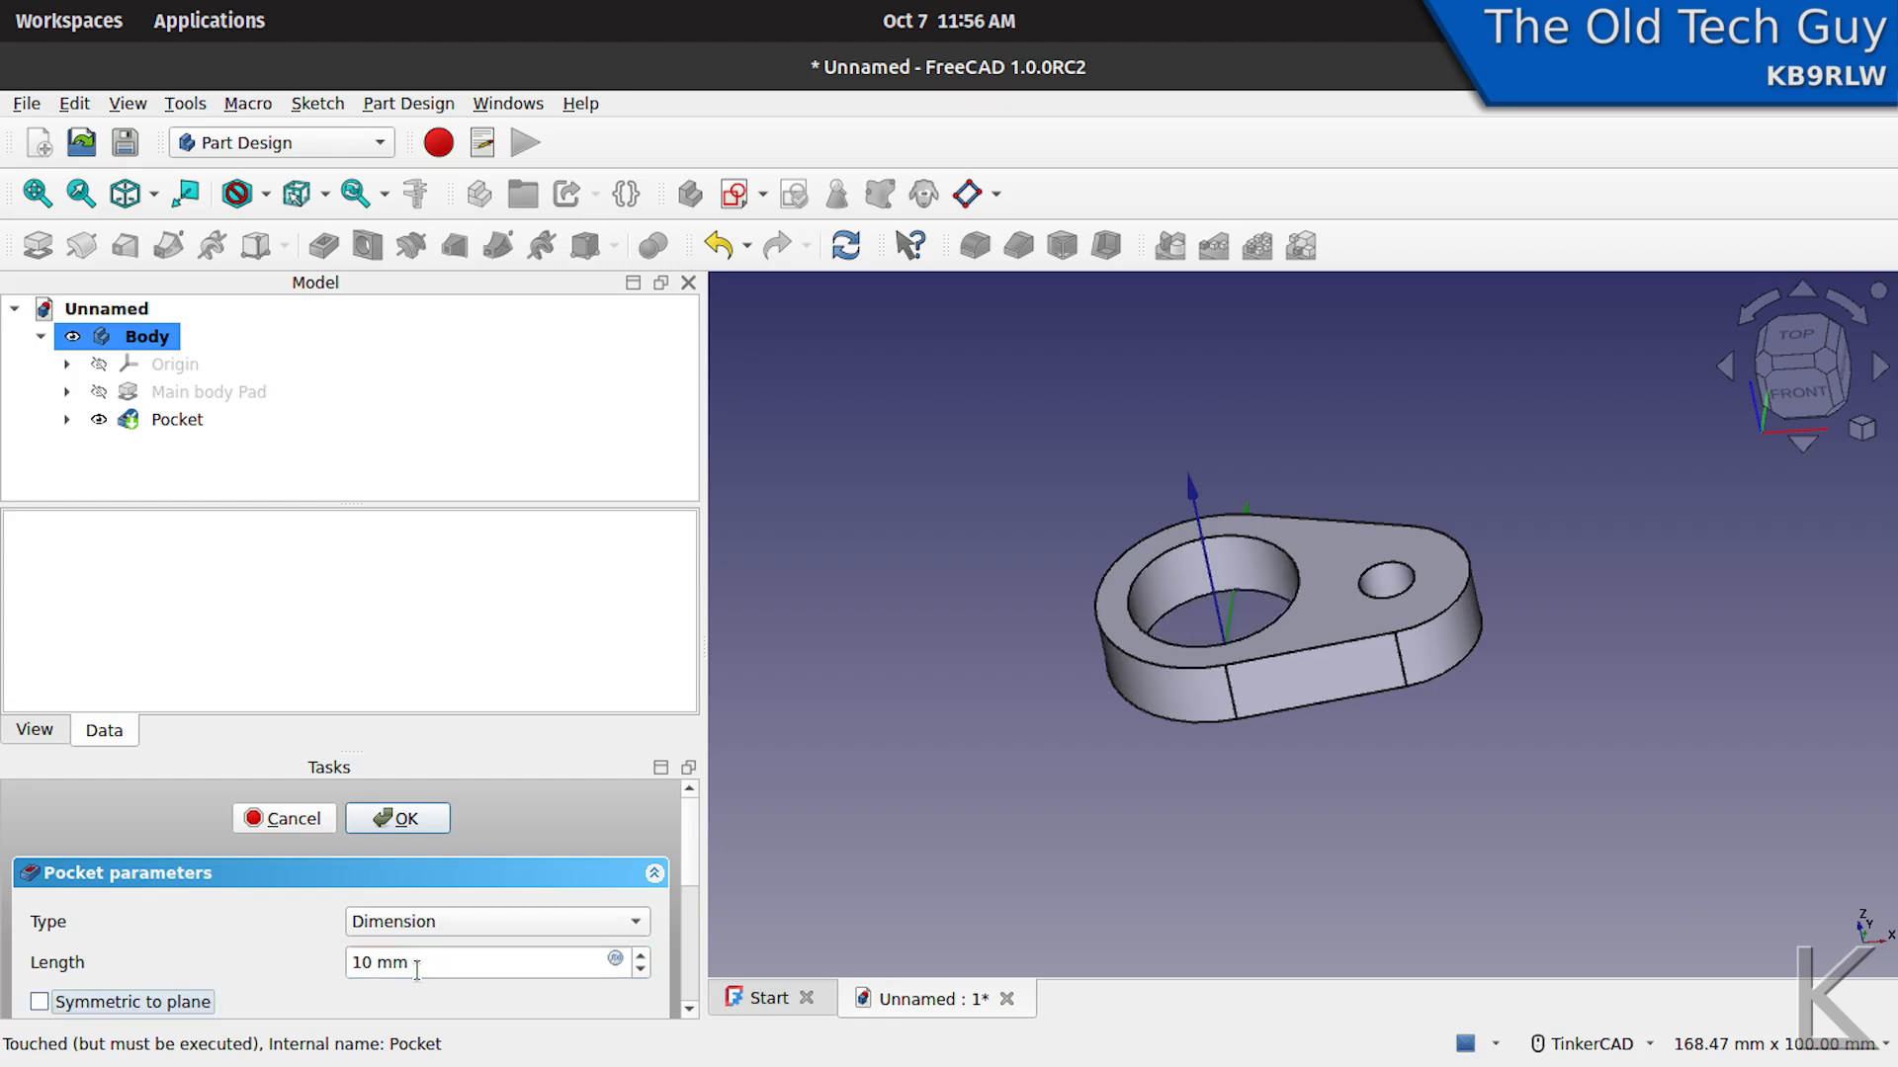
mouse_move(1314, 769)
right_down()
mouse_move(1311, 838)
mouse_move(1311, 803)
right_up()
click(395, 819)
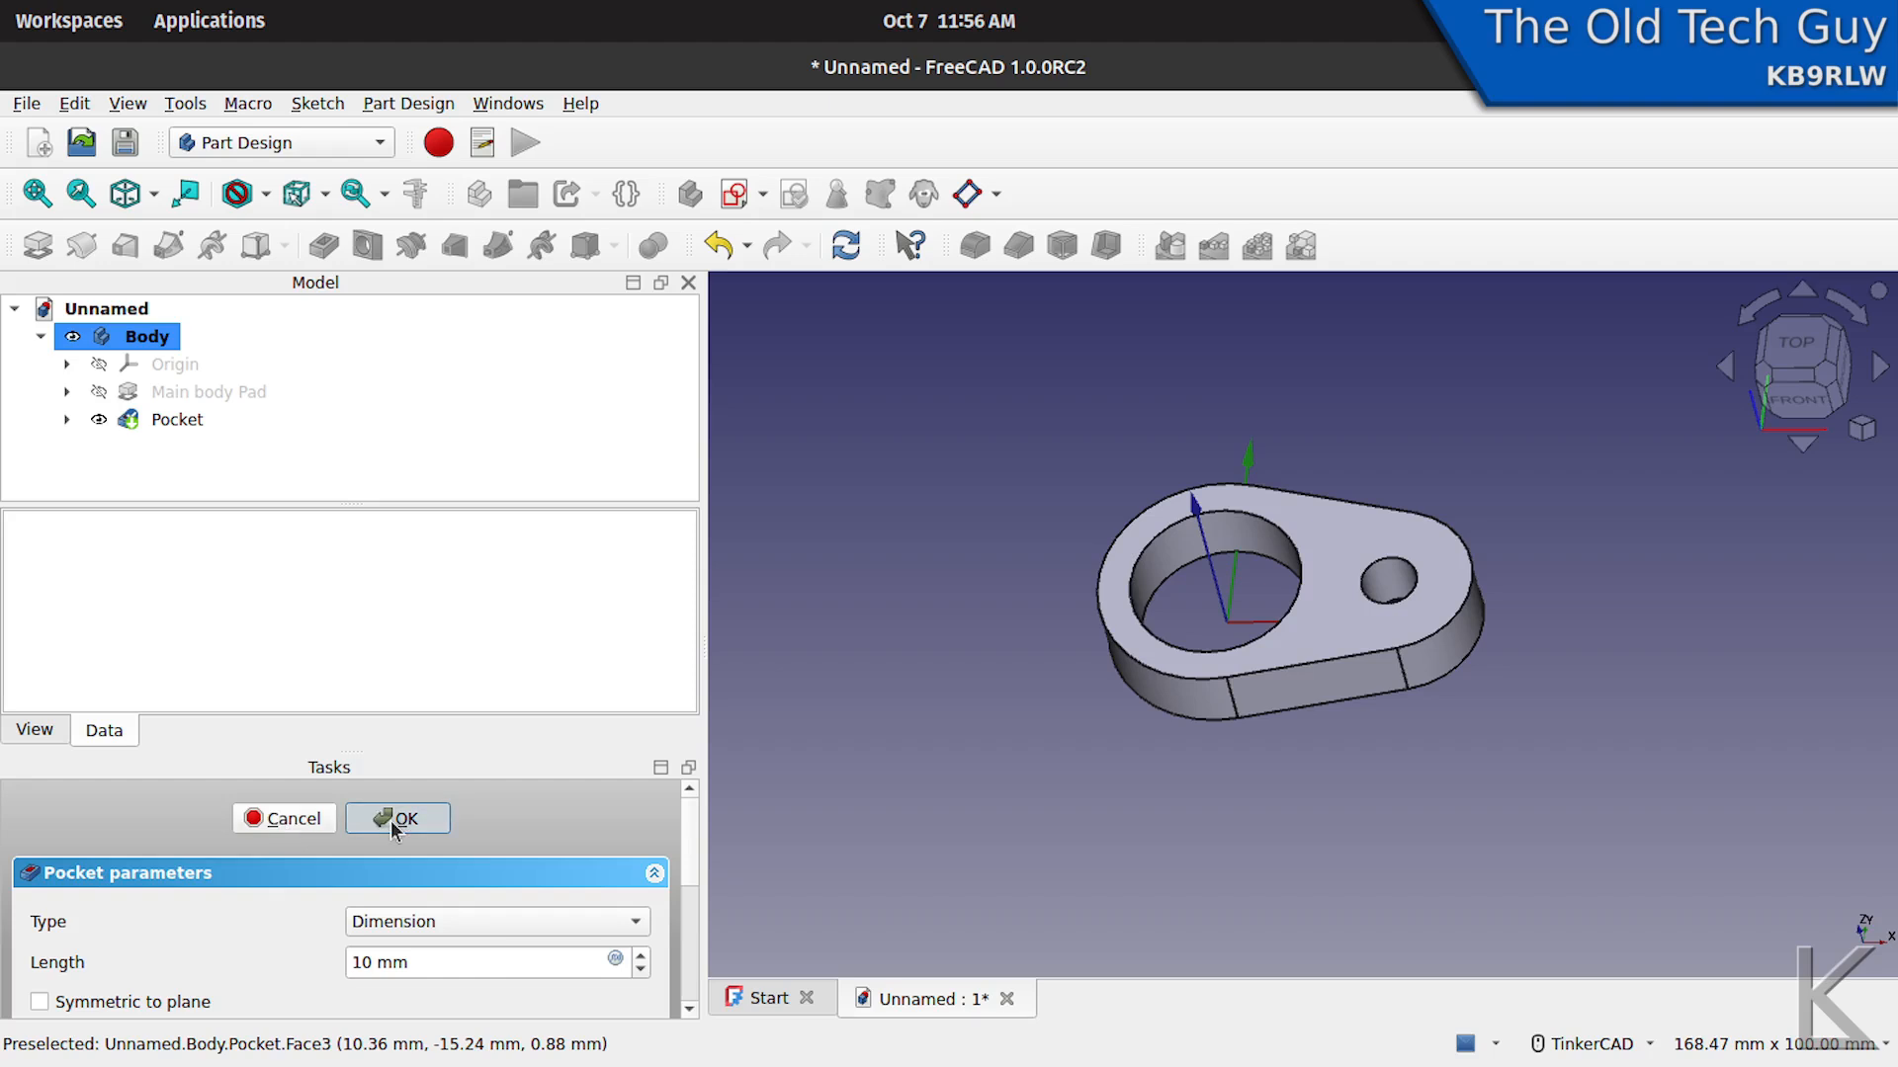
right_drag(1356, 739, 1175, 744)
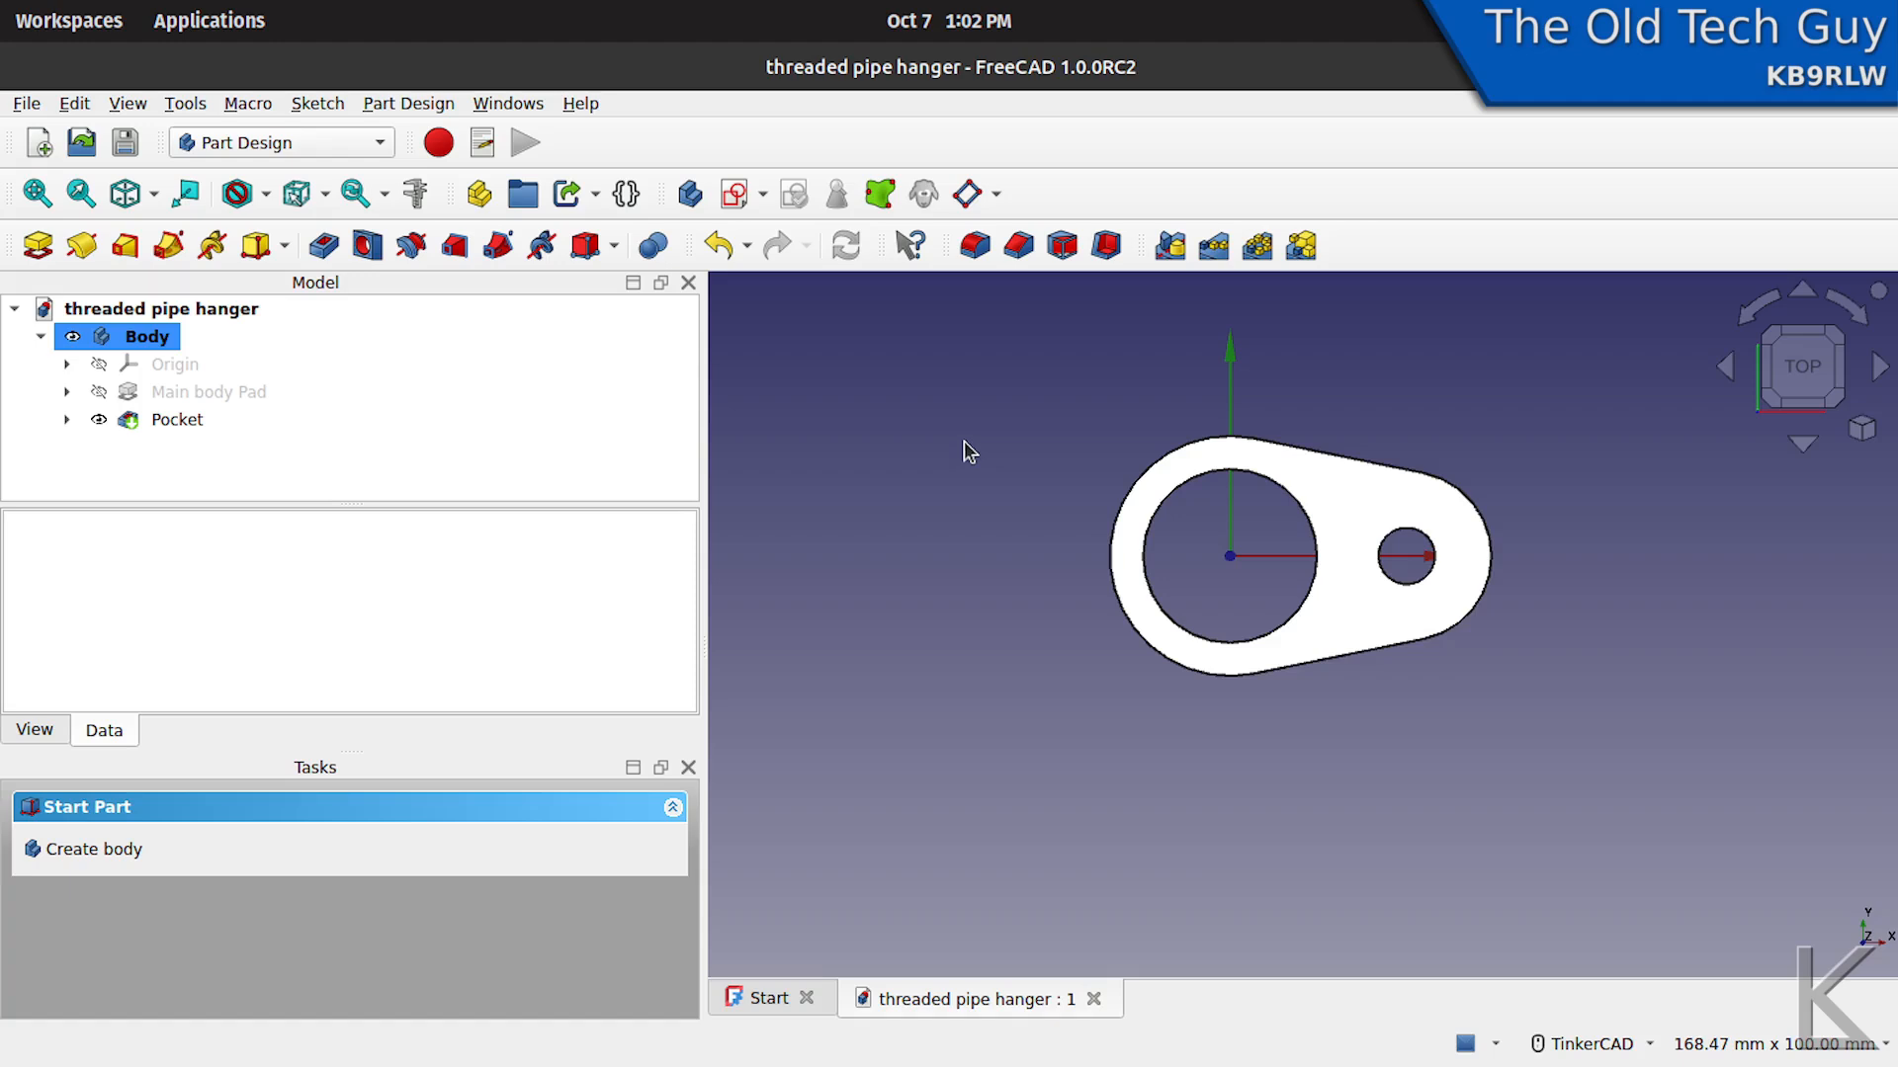
mouse_move(996, 472)
right_down()
mouse_move(919, 513)
mouse_move(1003, 470)
mouse_move(1017, 521)
mouse_move(1097, 478)
mouse_move(1004, 441)
mouse_move(847, 436)
mouse_move(928, 440)
mouse_move(889, 483)
mouse_move(890, 547)
mouse_move(994, 478)
right_up()
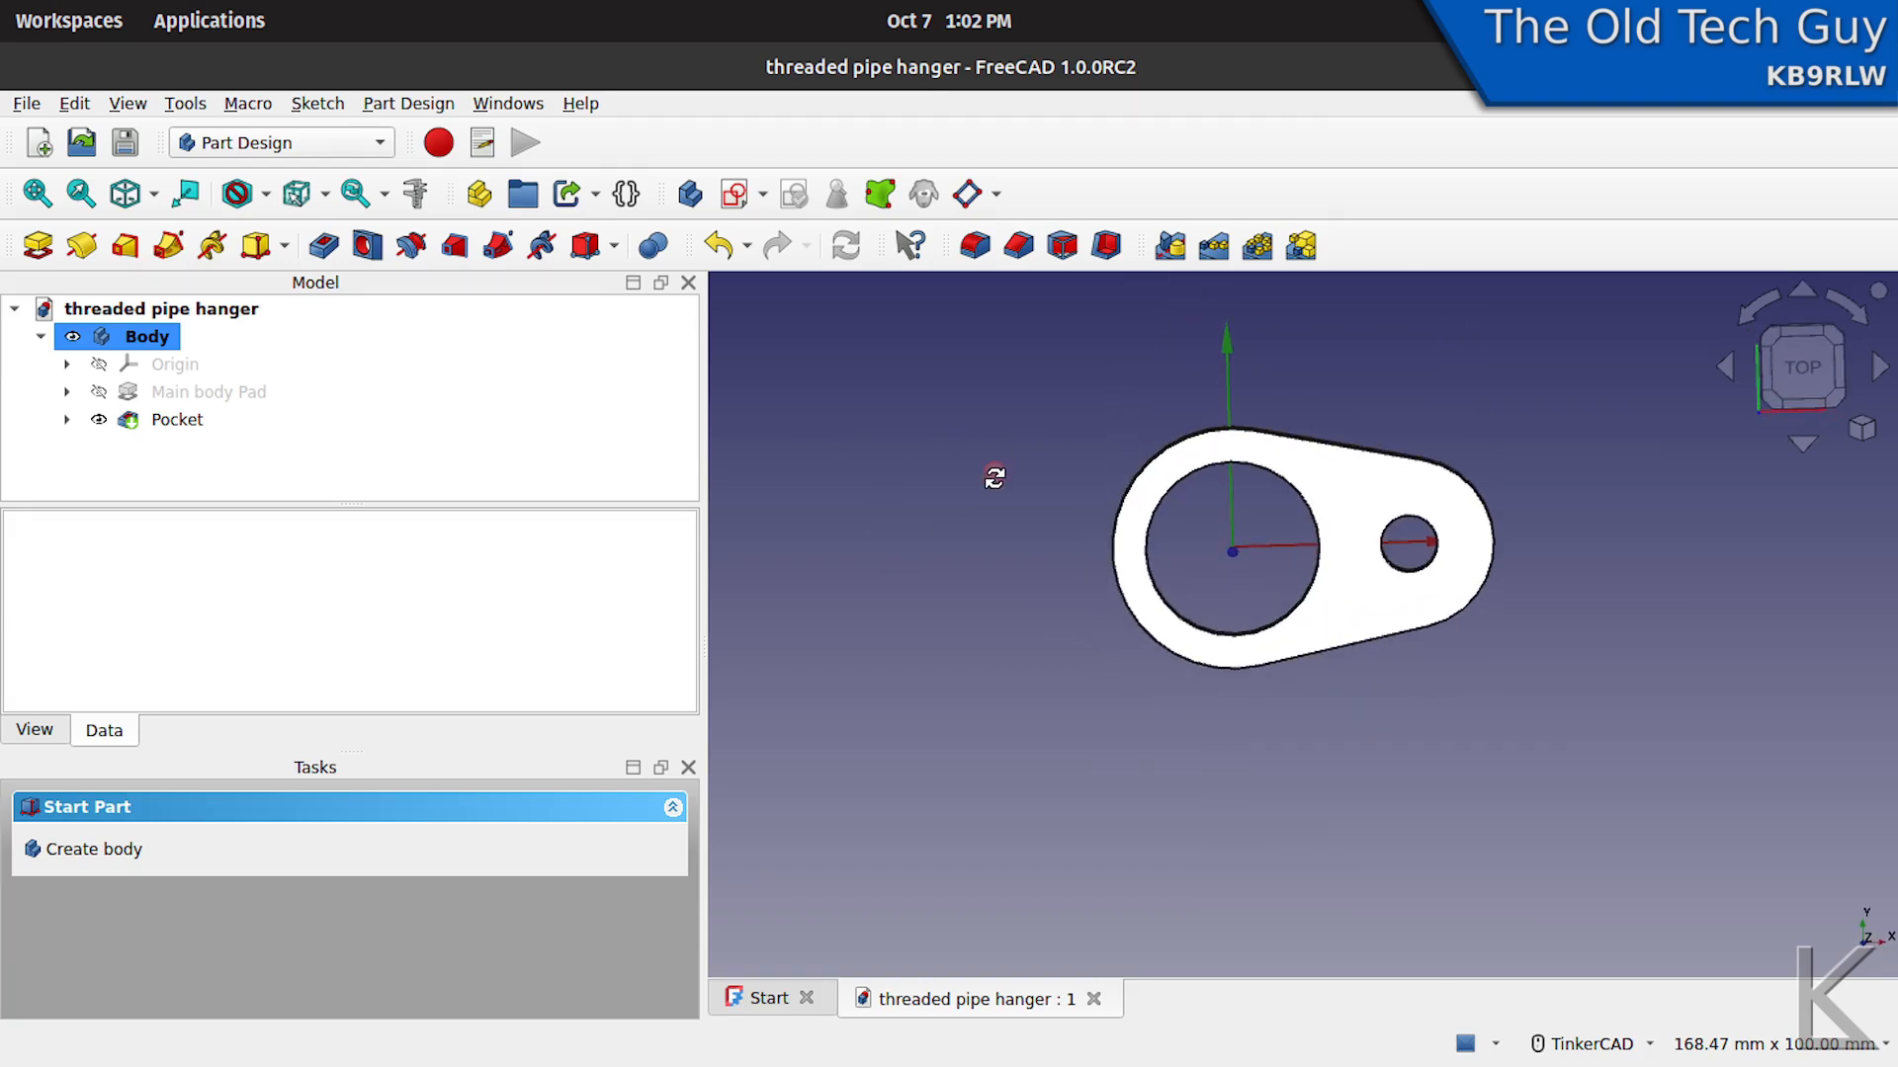
middle_drag(1068, 483, 1039, 579)
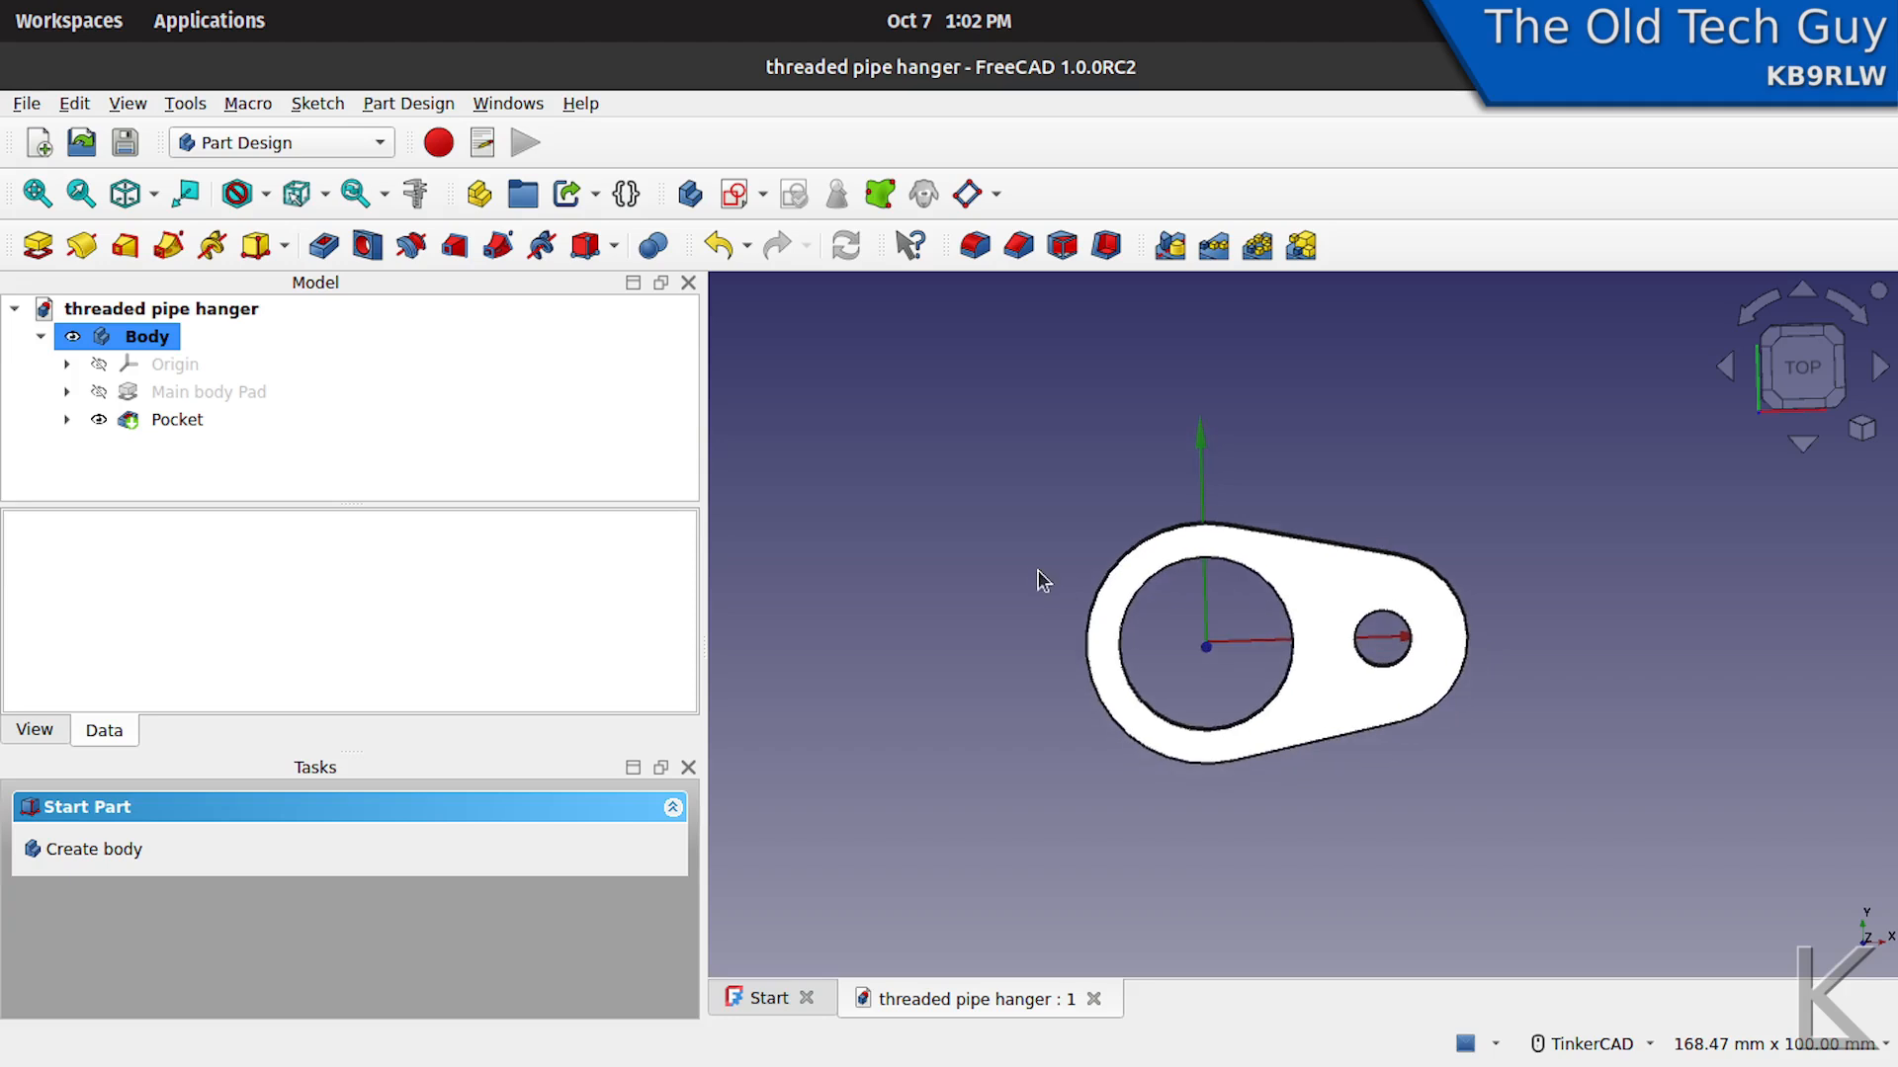
scroll(1040, 579, up, 2)
scroll(1040, 579, down, 1)
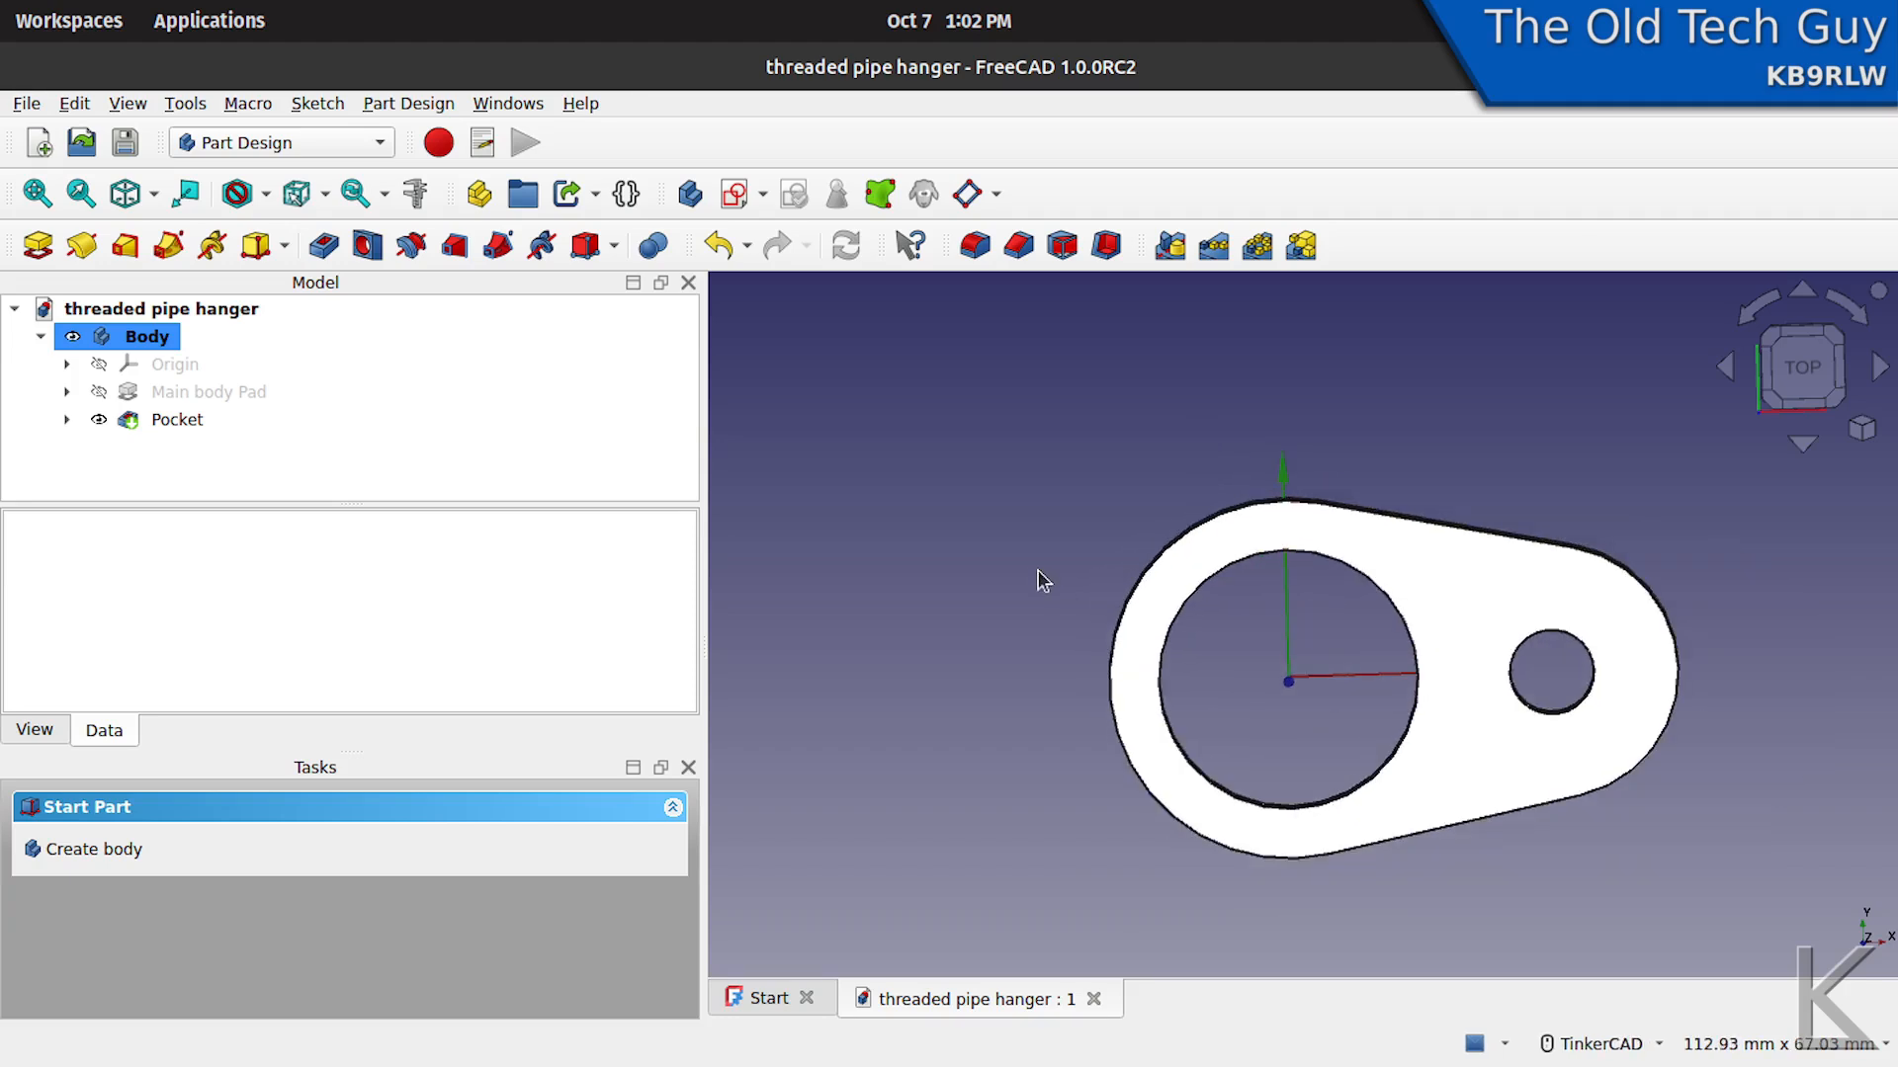
- Switch to the thread pitch illustration in the image viewer and review the pitch calculation and the thread triangle's dimensions
key(alt+Tab)
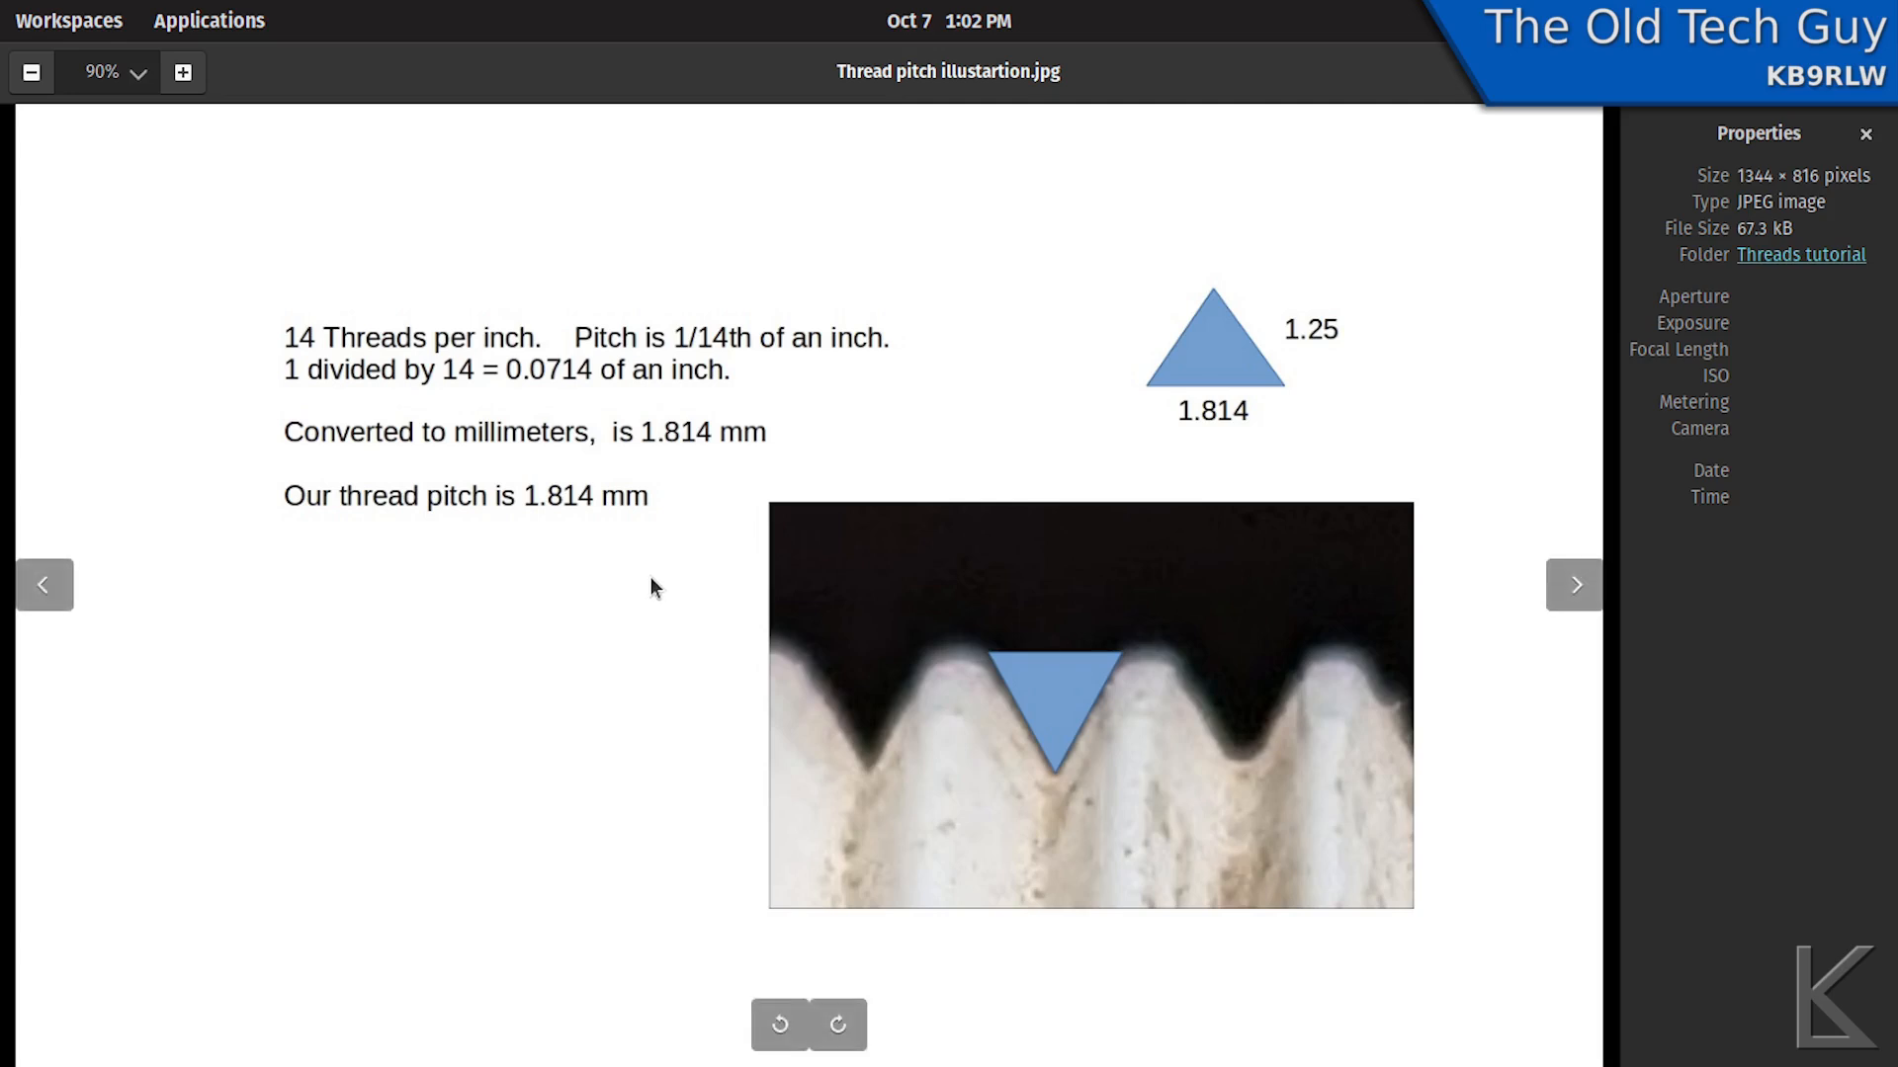
mouse_move(315, 401)
mouse_down()
mouse_move(847, 400)
mouse_move(932, 370)
mouse_move(762, 255)
mouse_up()
mouse_move(647, 251)
mouse_down()
mouse_move(182, 306)
mouse_move(258, 426)
mouse_move(287, 402)
mouse_up()
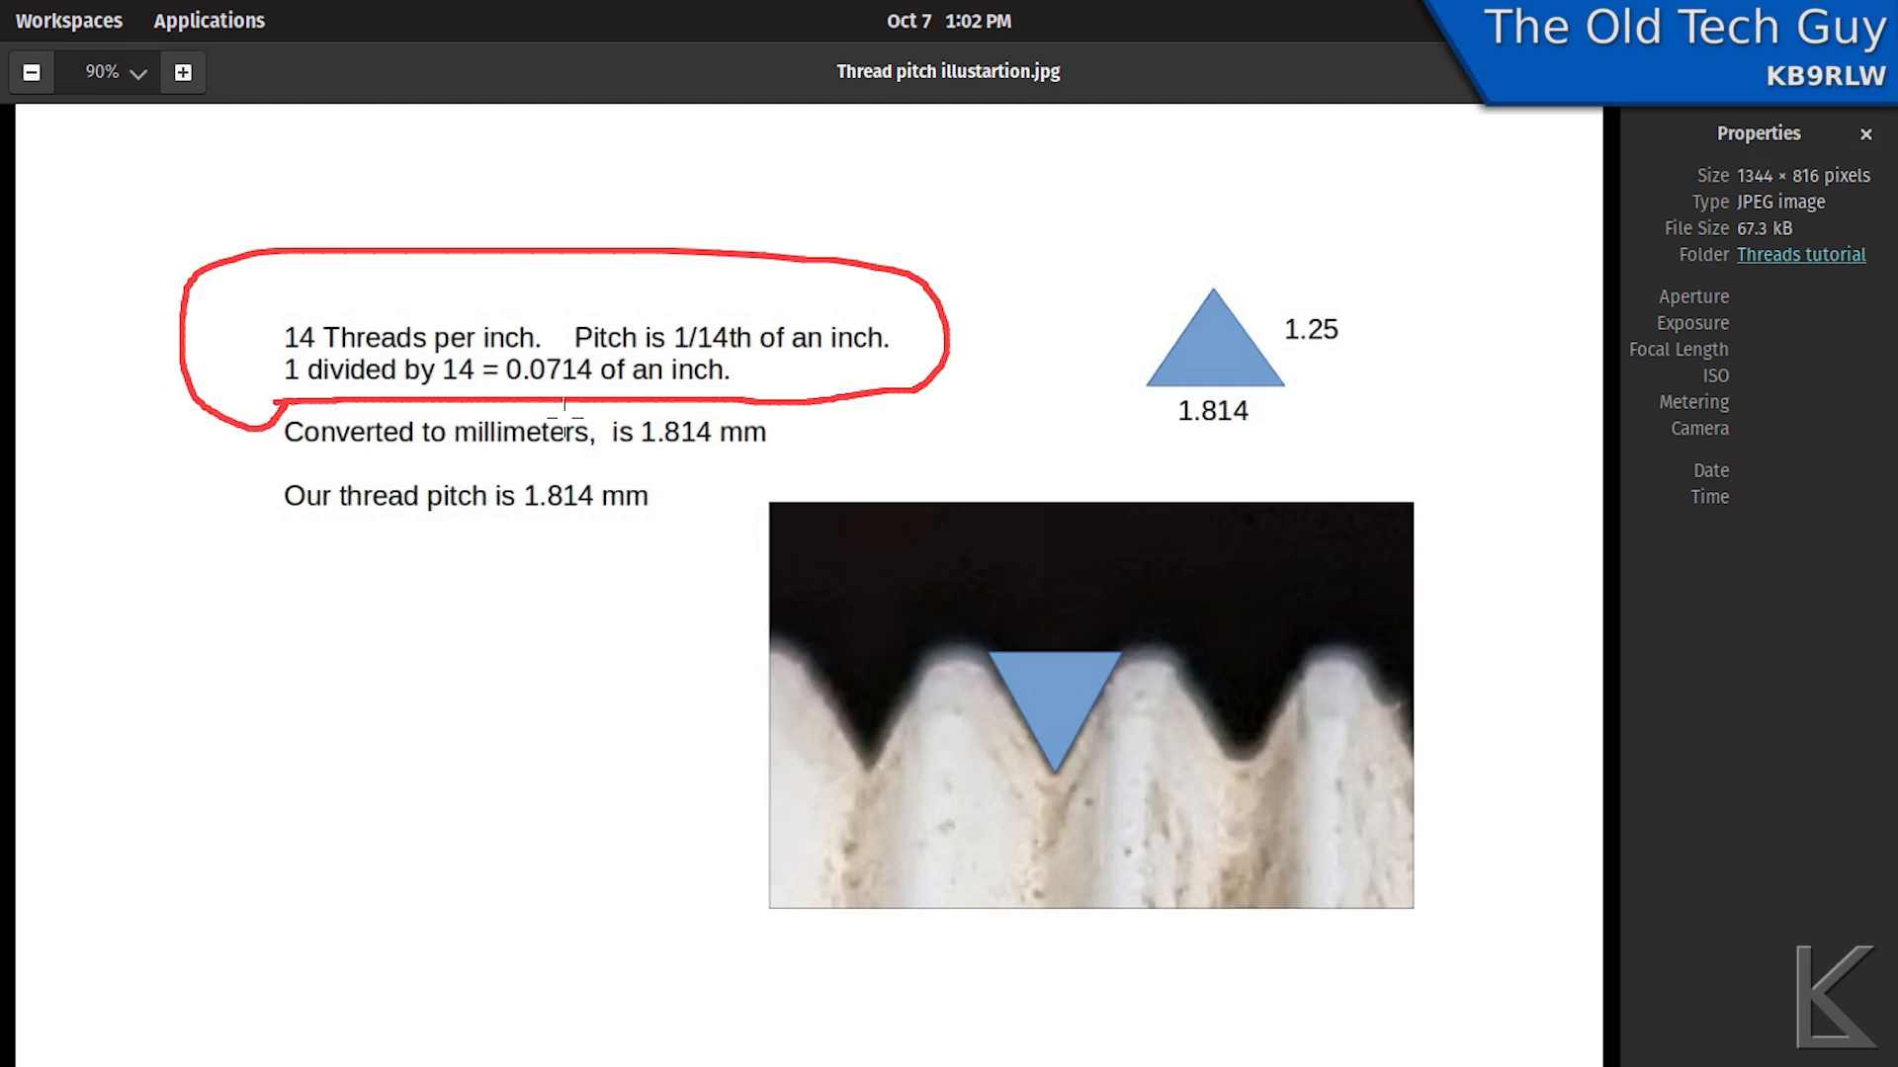
drag(507, 399, 608, 385)
key(shift+F9)
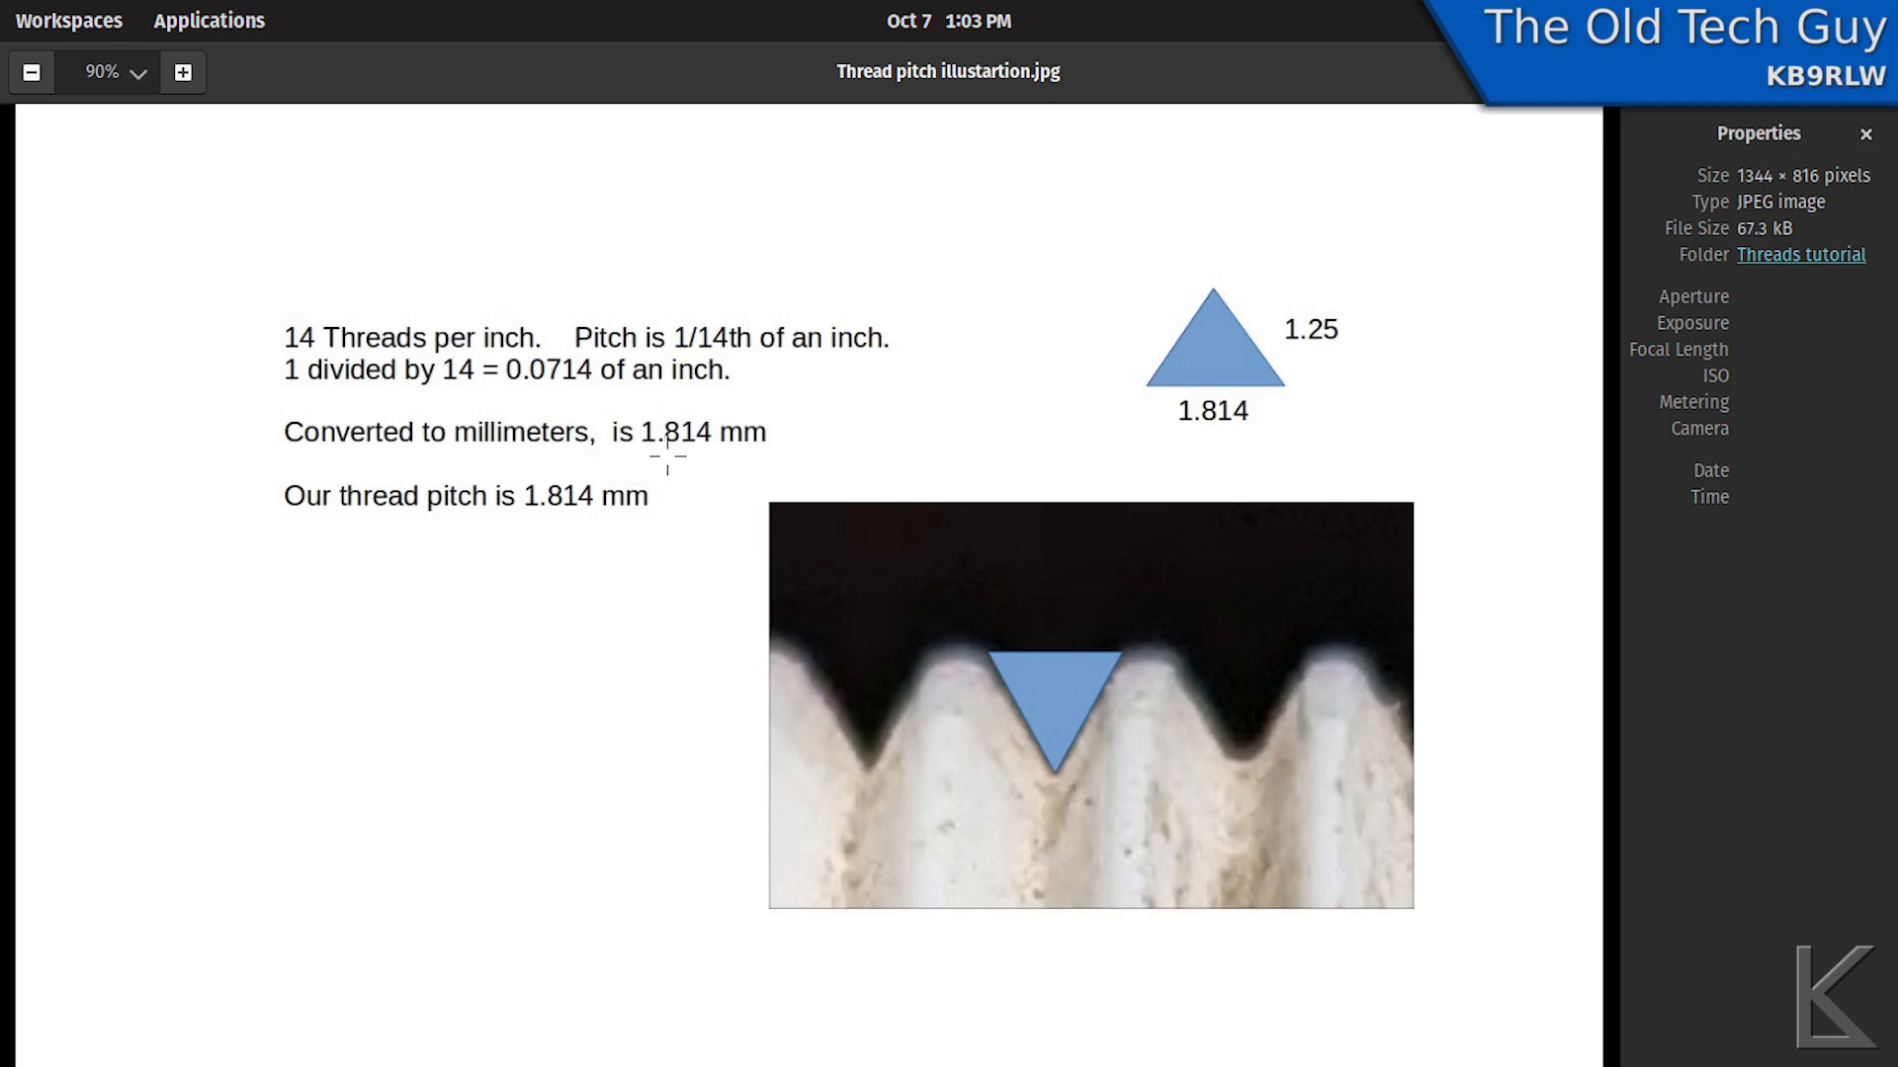
drag(640, 452, 726, 452)
key(shift+F9)
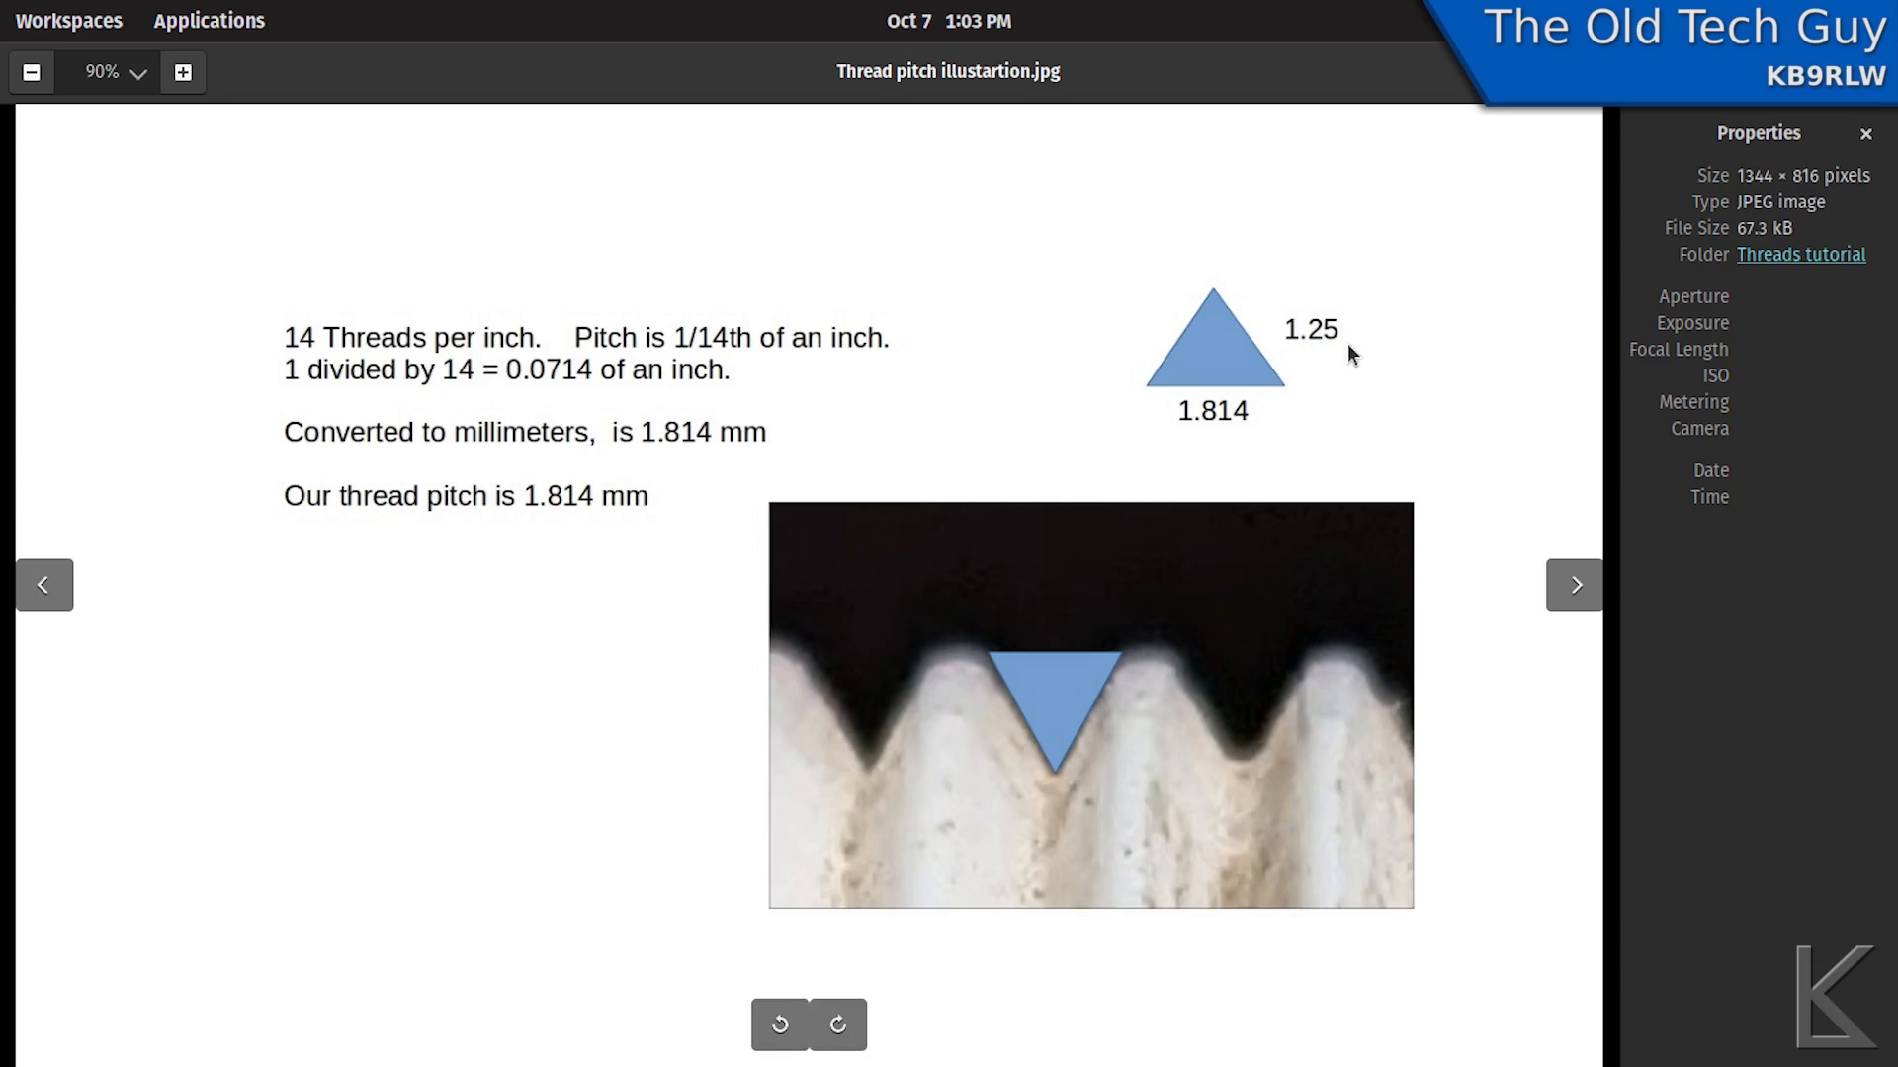
- Switch back to the threaded pipe hanger in FreeCAD and show the body's origin planes and axes around the part
key(alt+Tab)
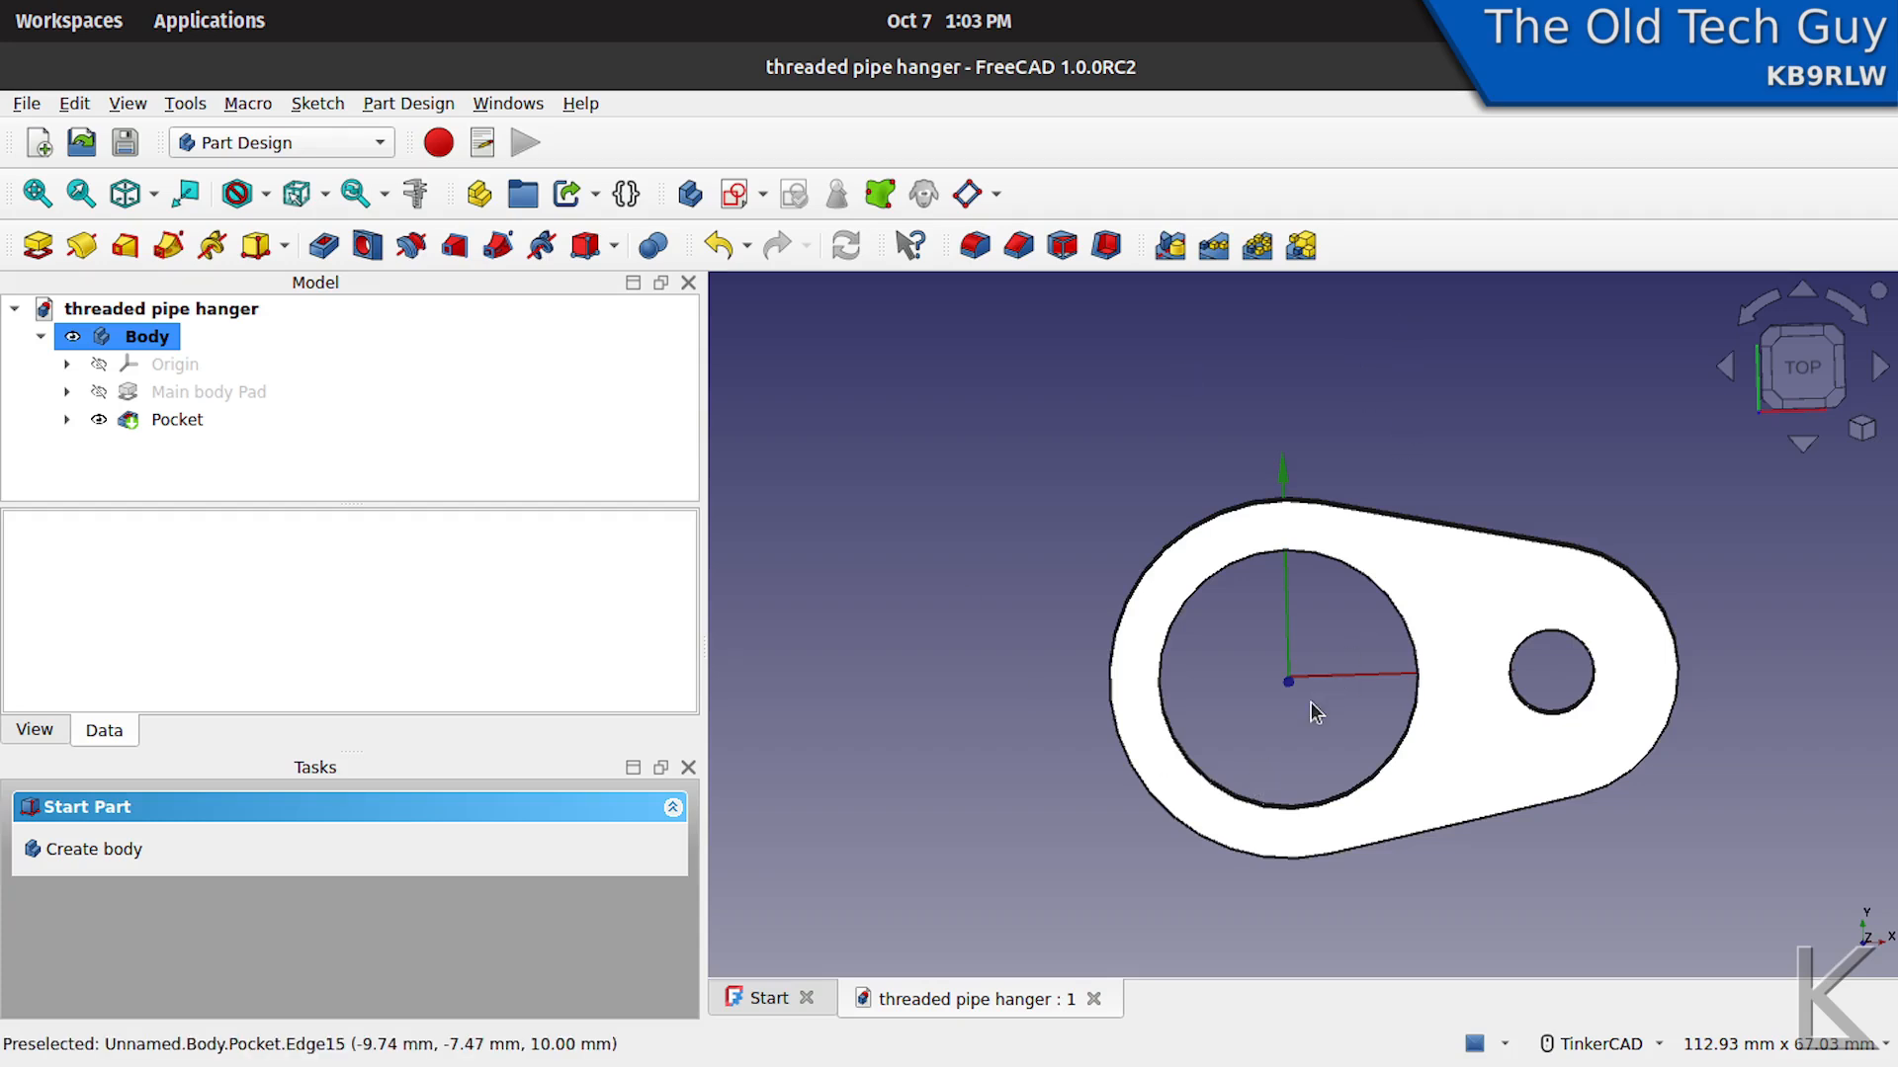
right_drag(1320, 709, 1272, 704)
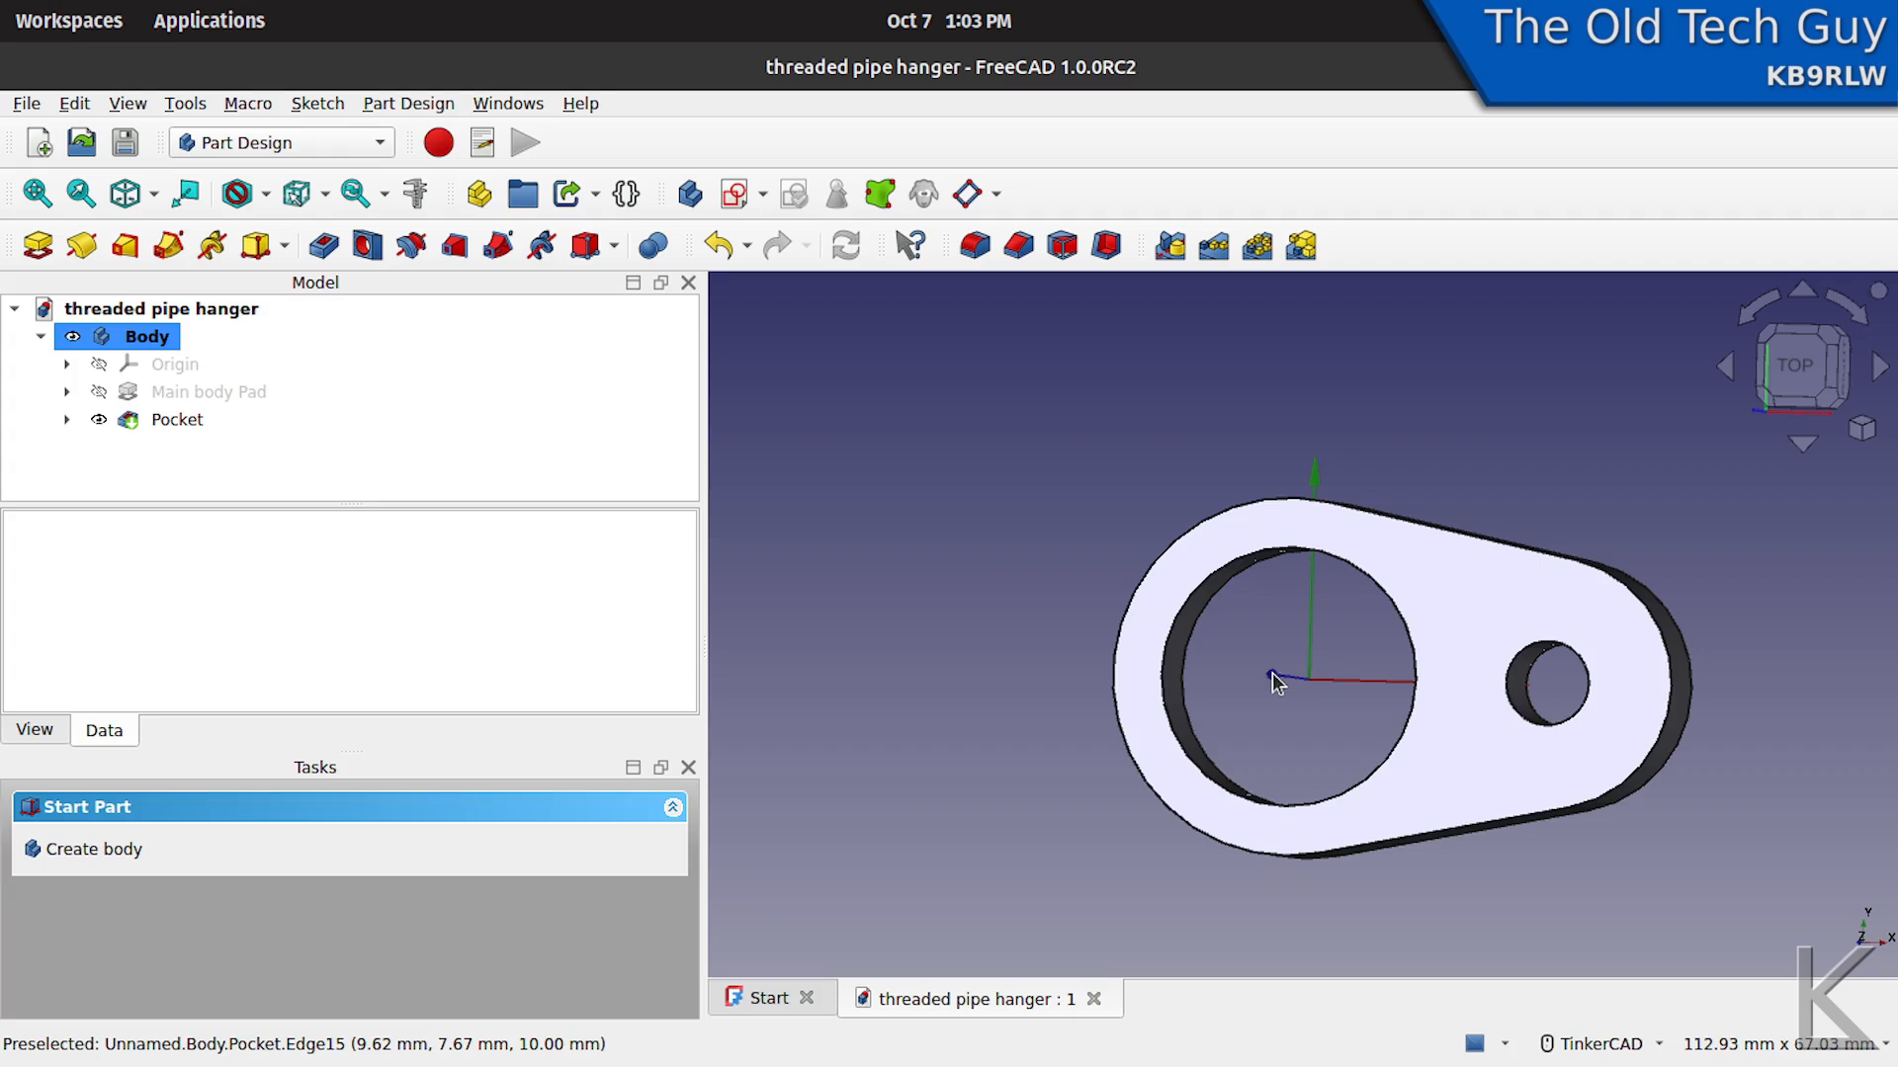
right_drag(1274, 682, 1238, 697)
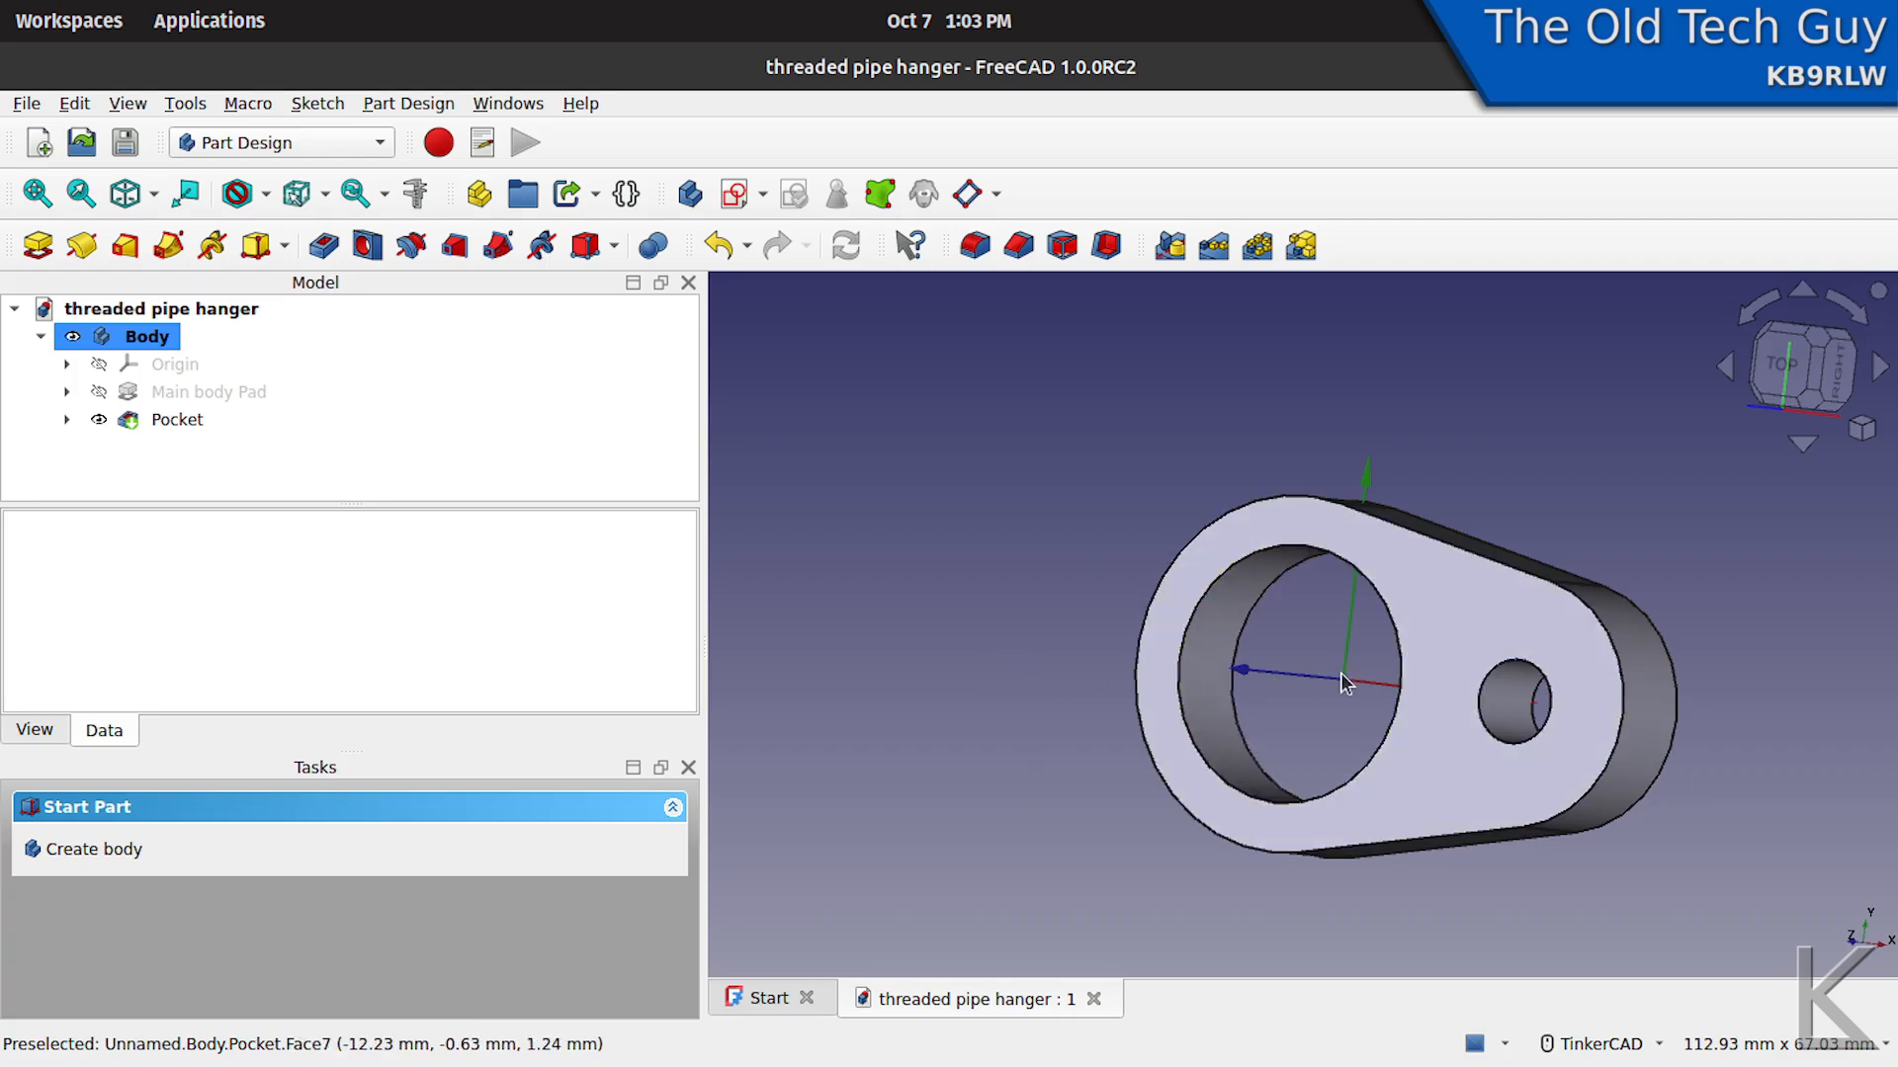
right_drag(1362, 682, 1355, 737)
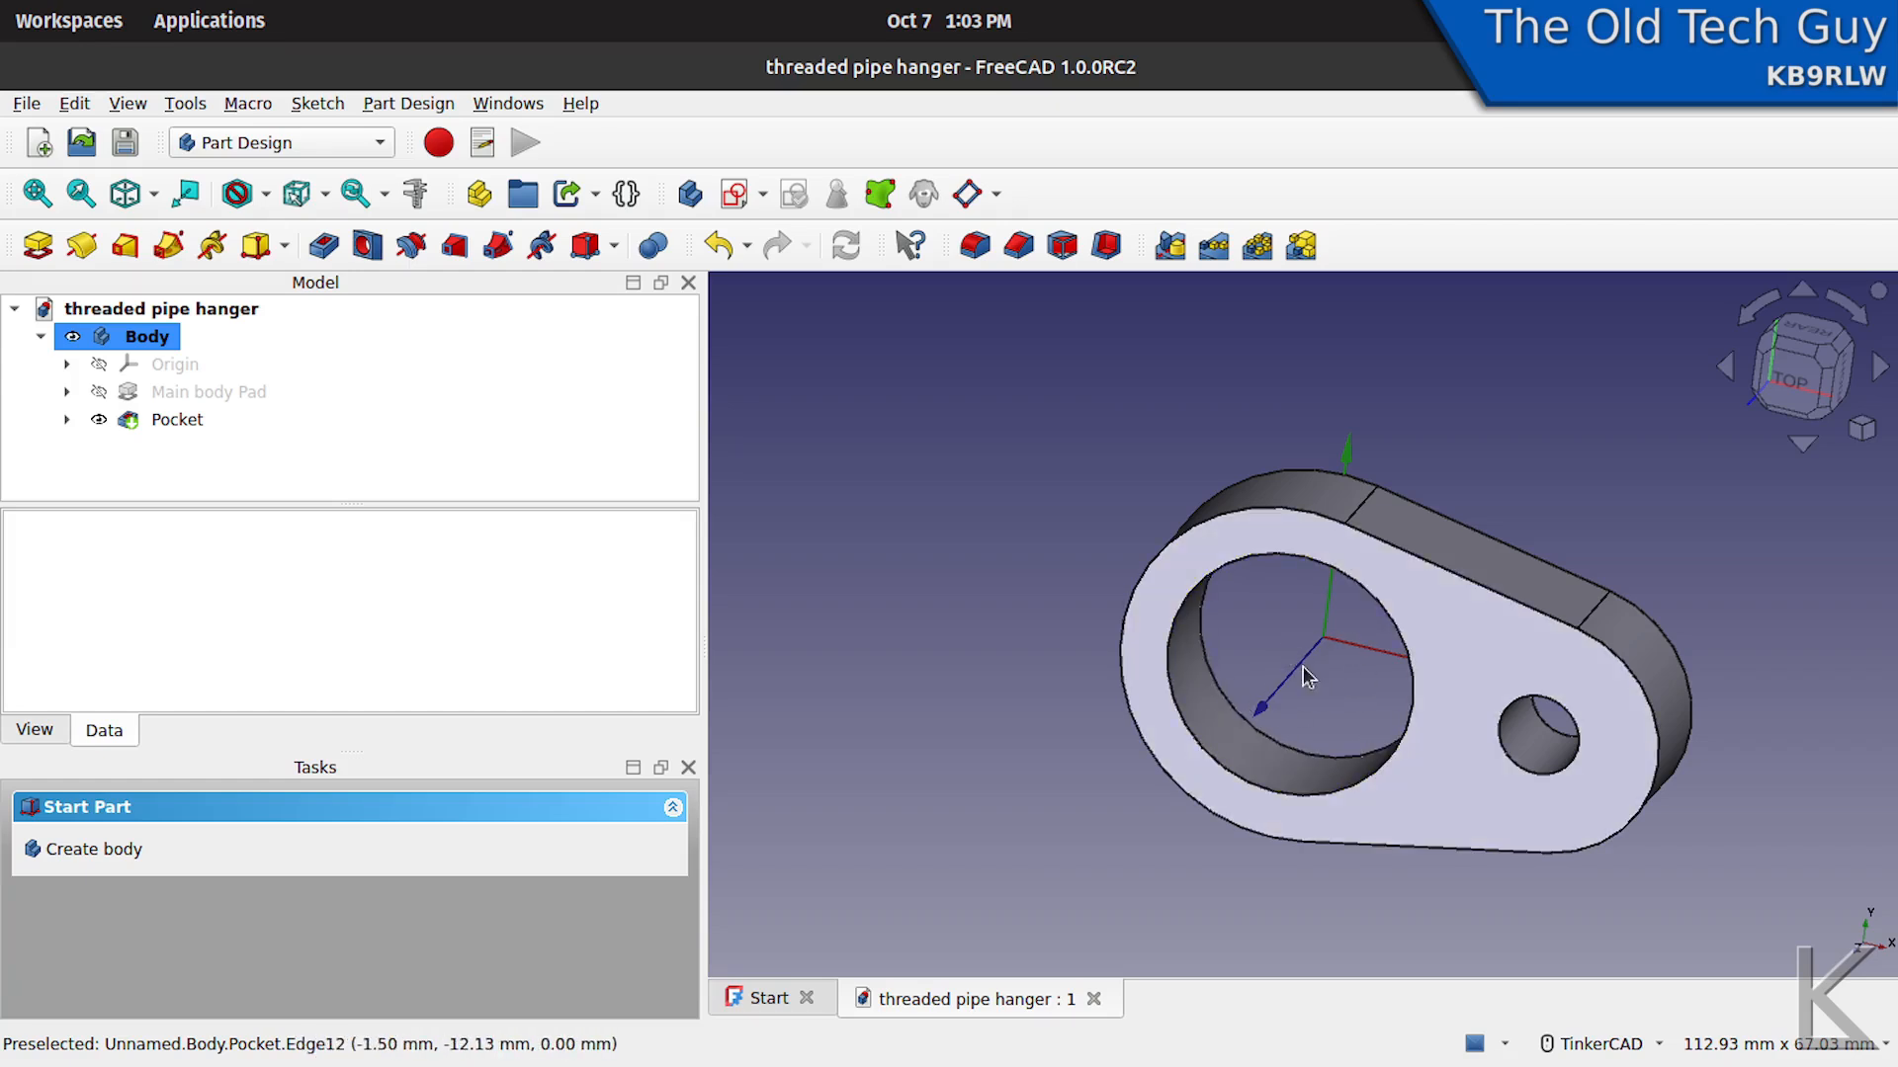
right_drag(1307, 676, 1241, 627)
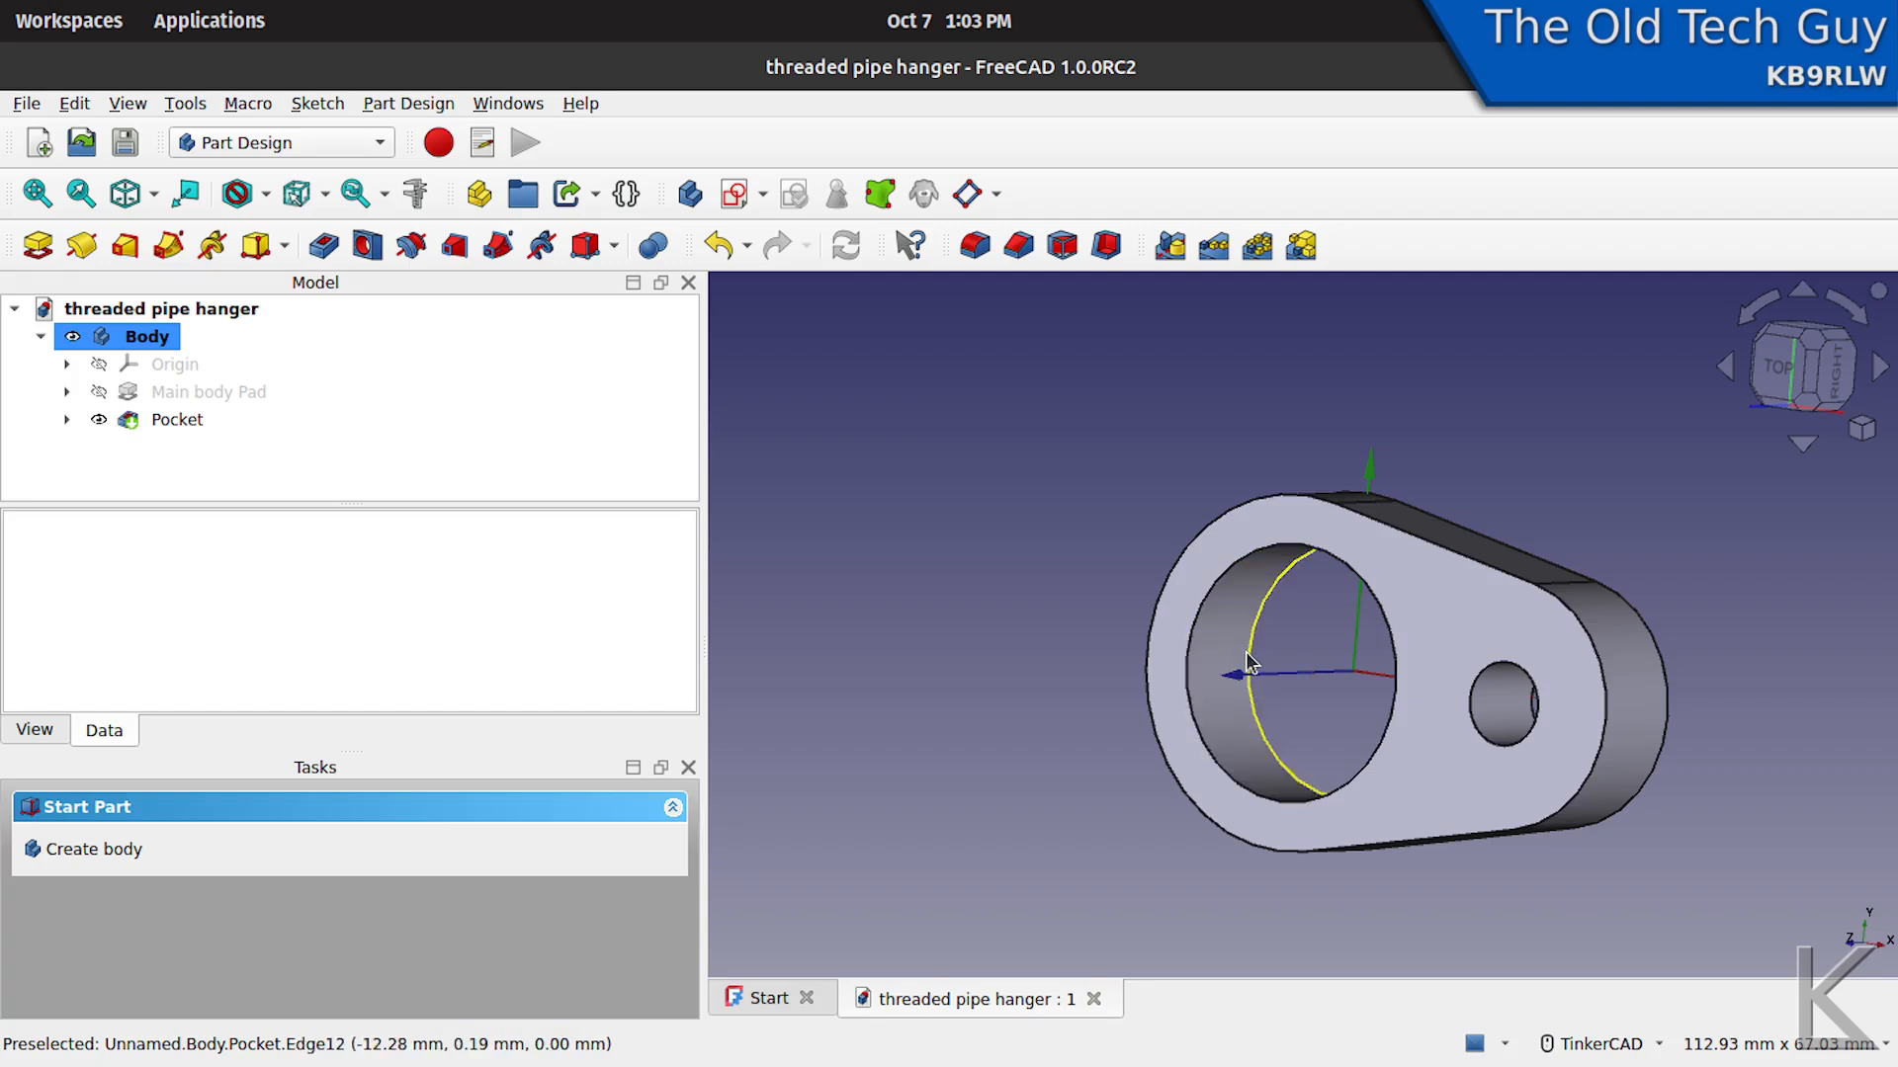
click(156, 367)
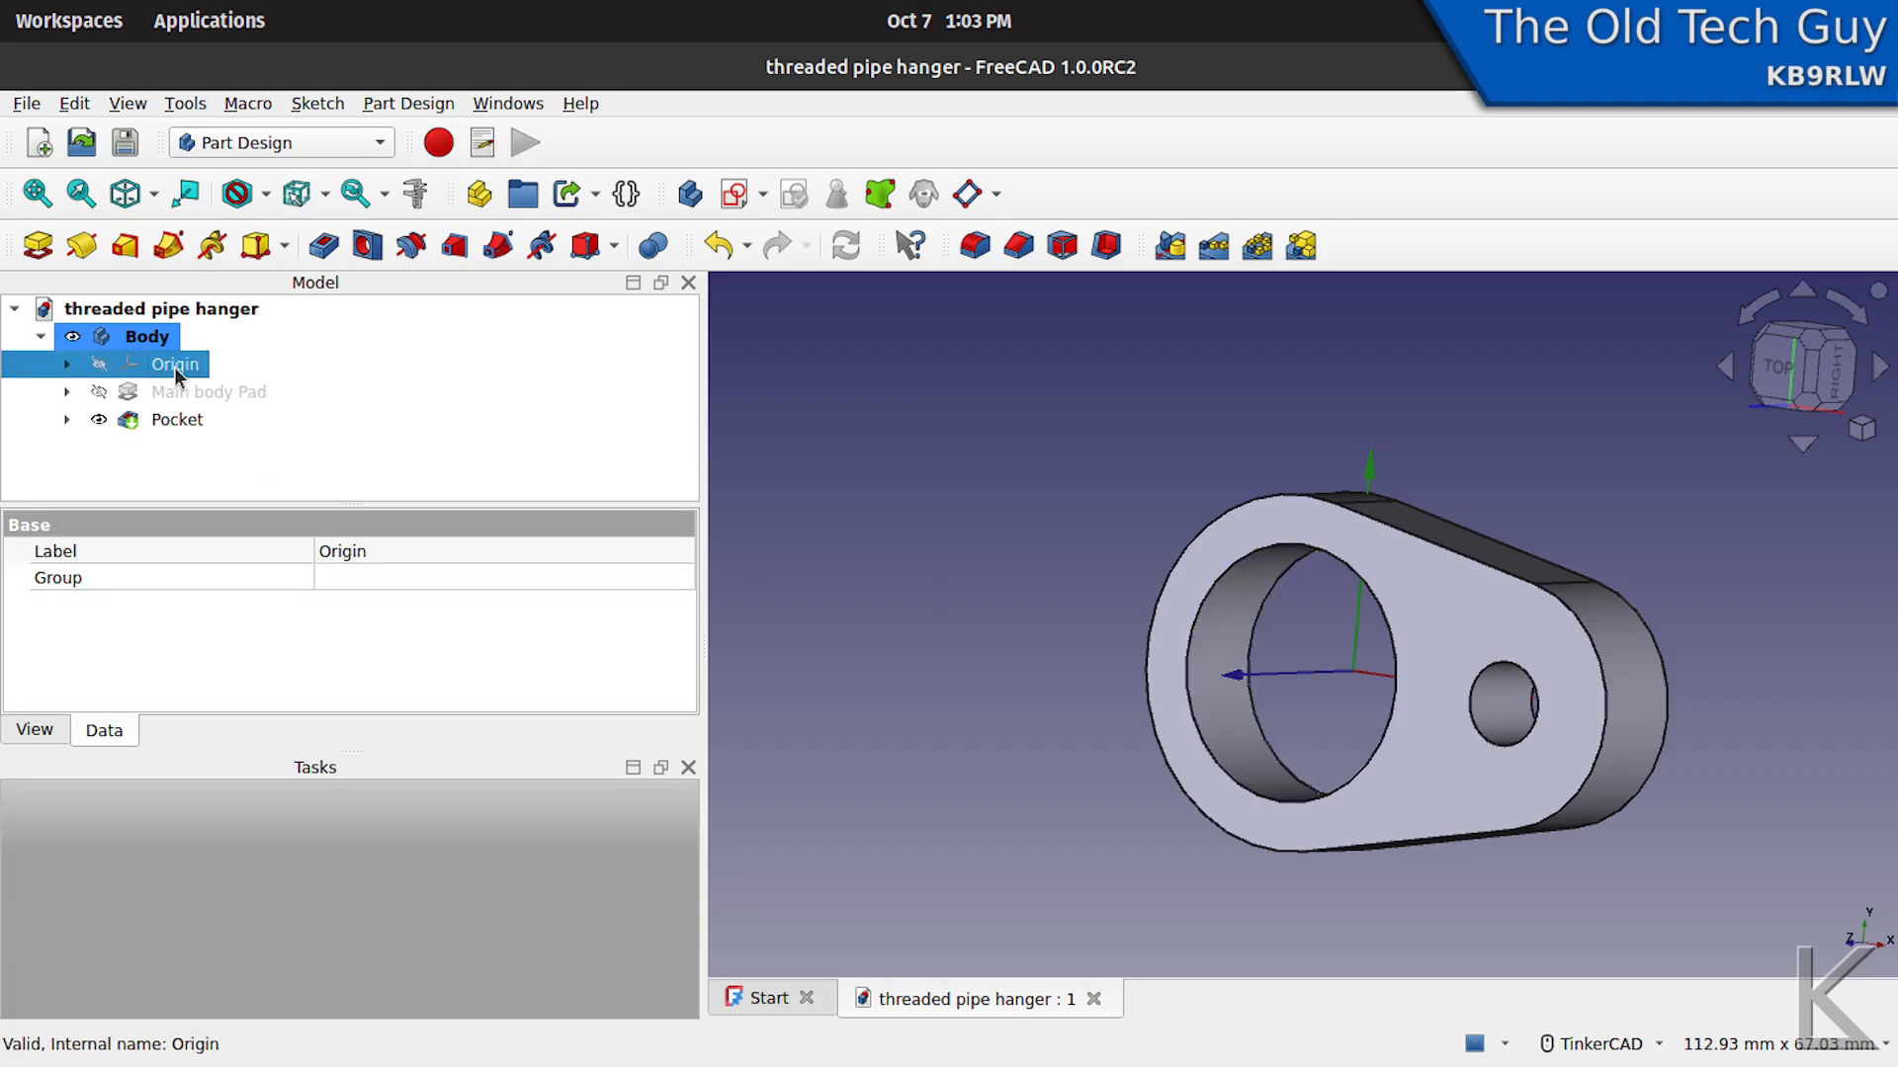
key(space)
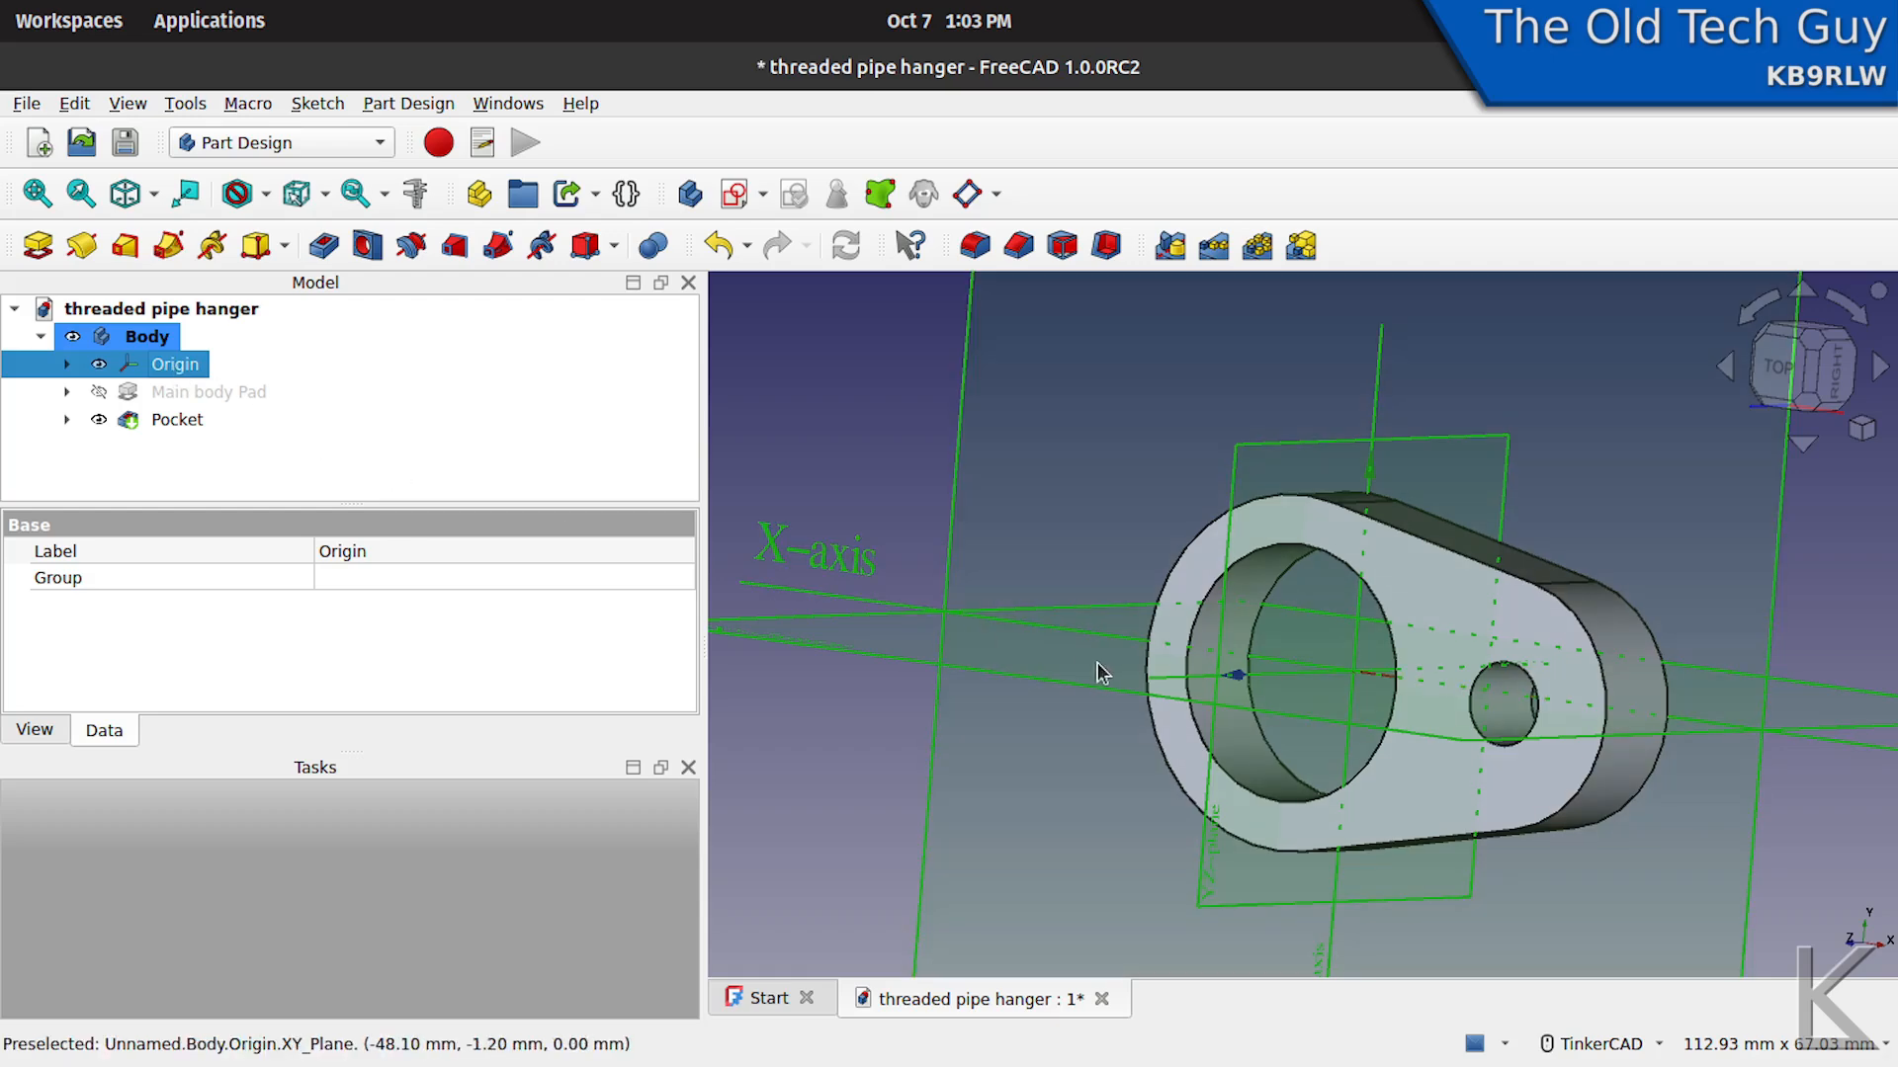
right_drag(1100, 664, 870, 695)
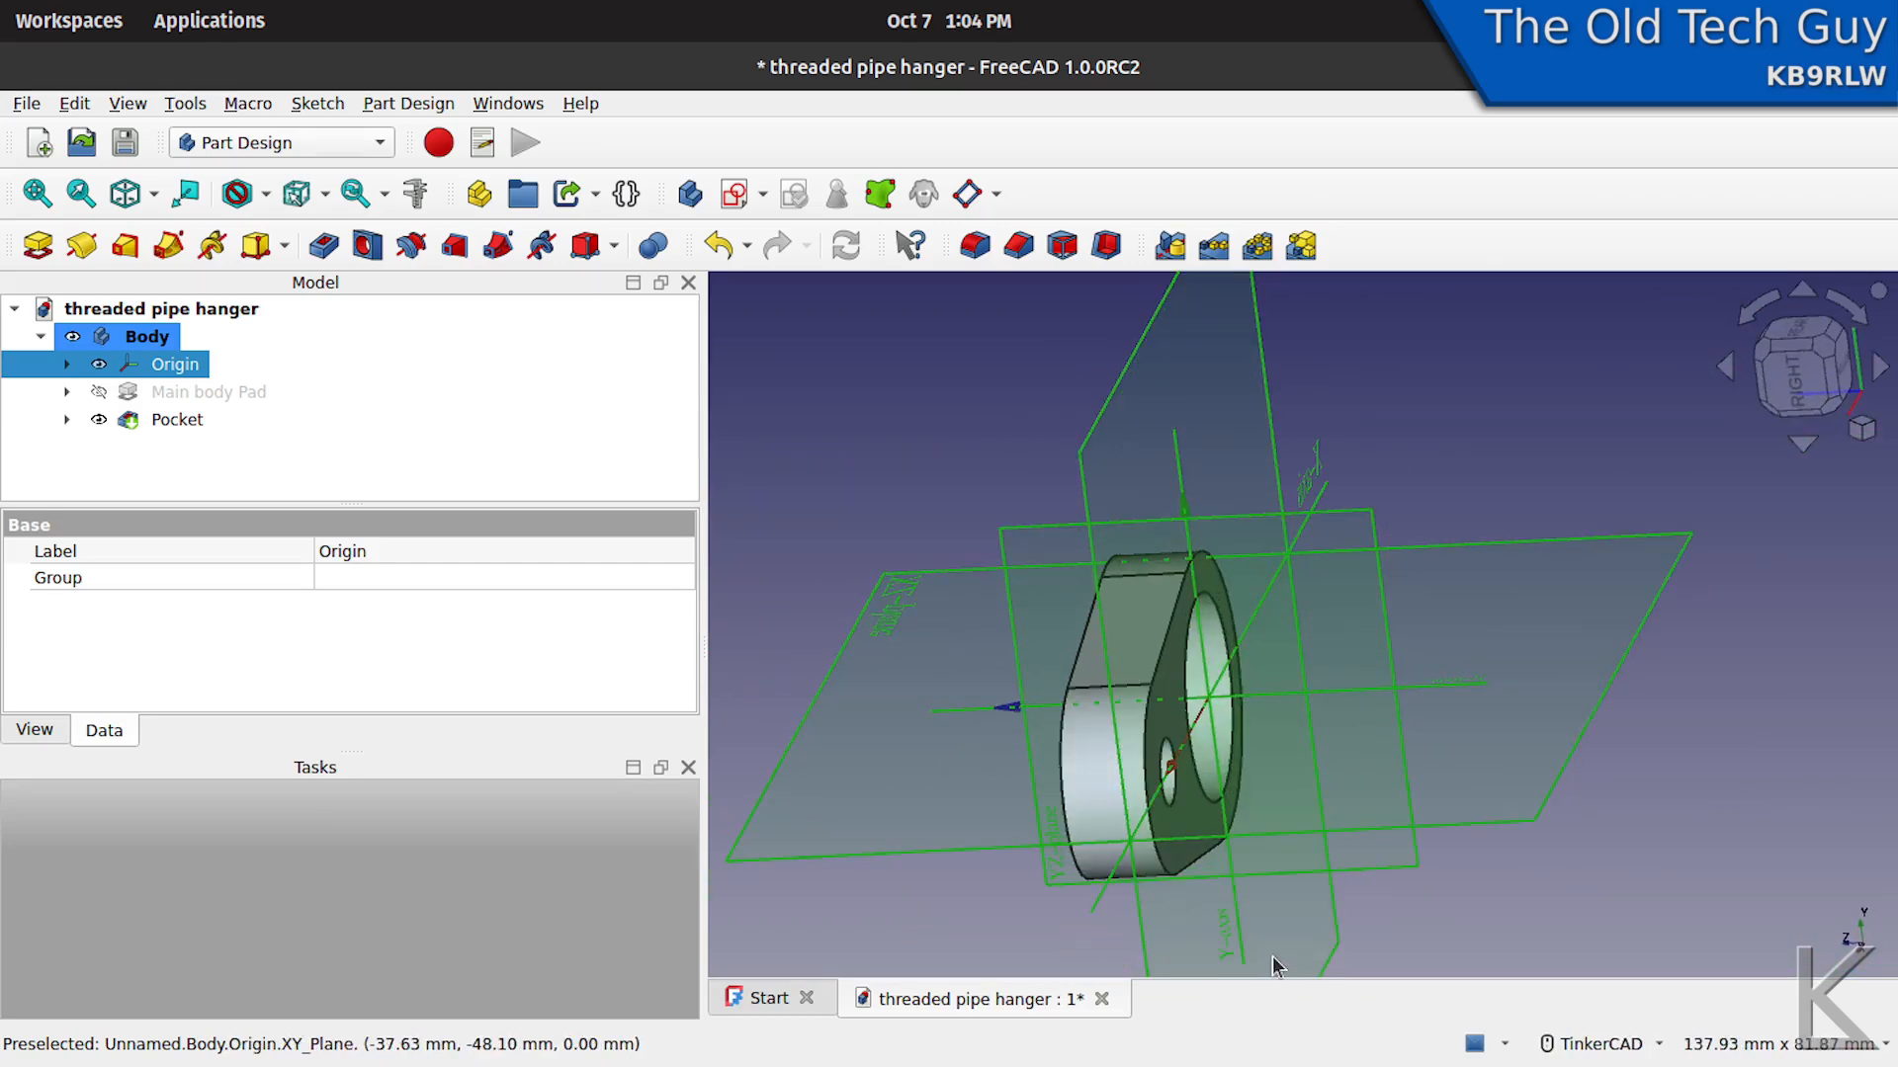
right_drag(1223, 774, 1295, 603)
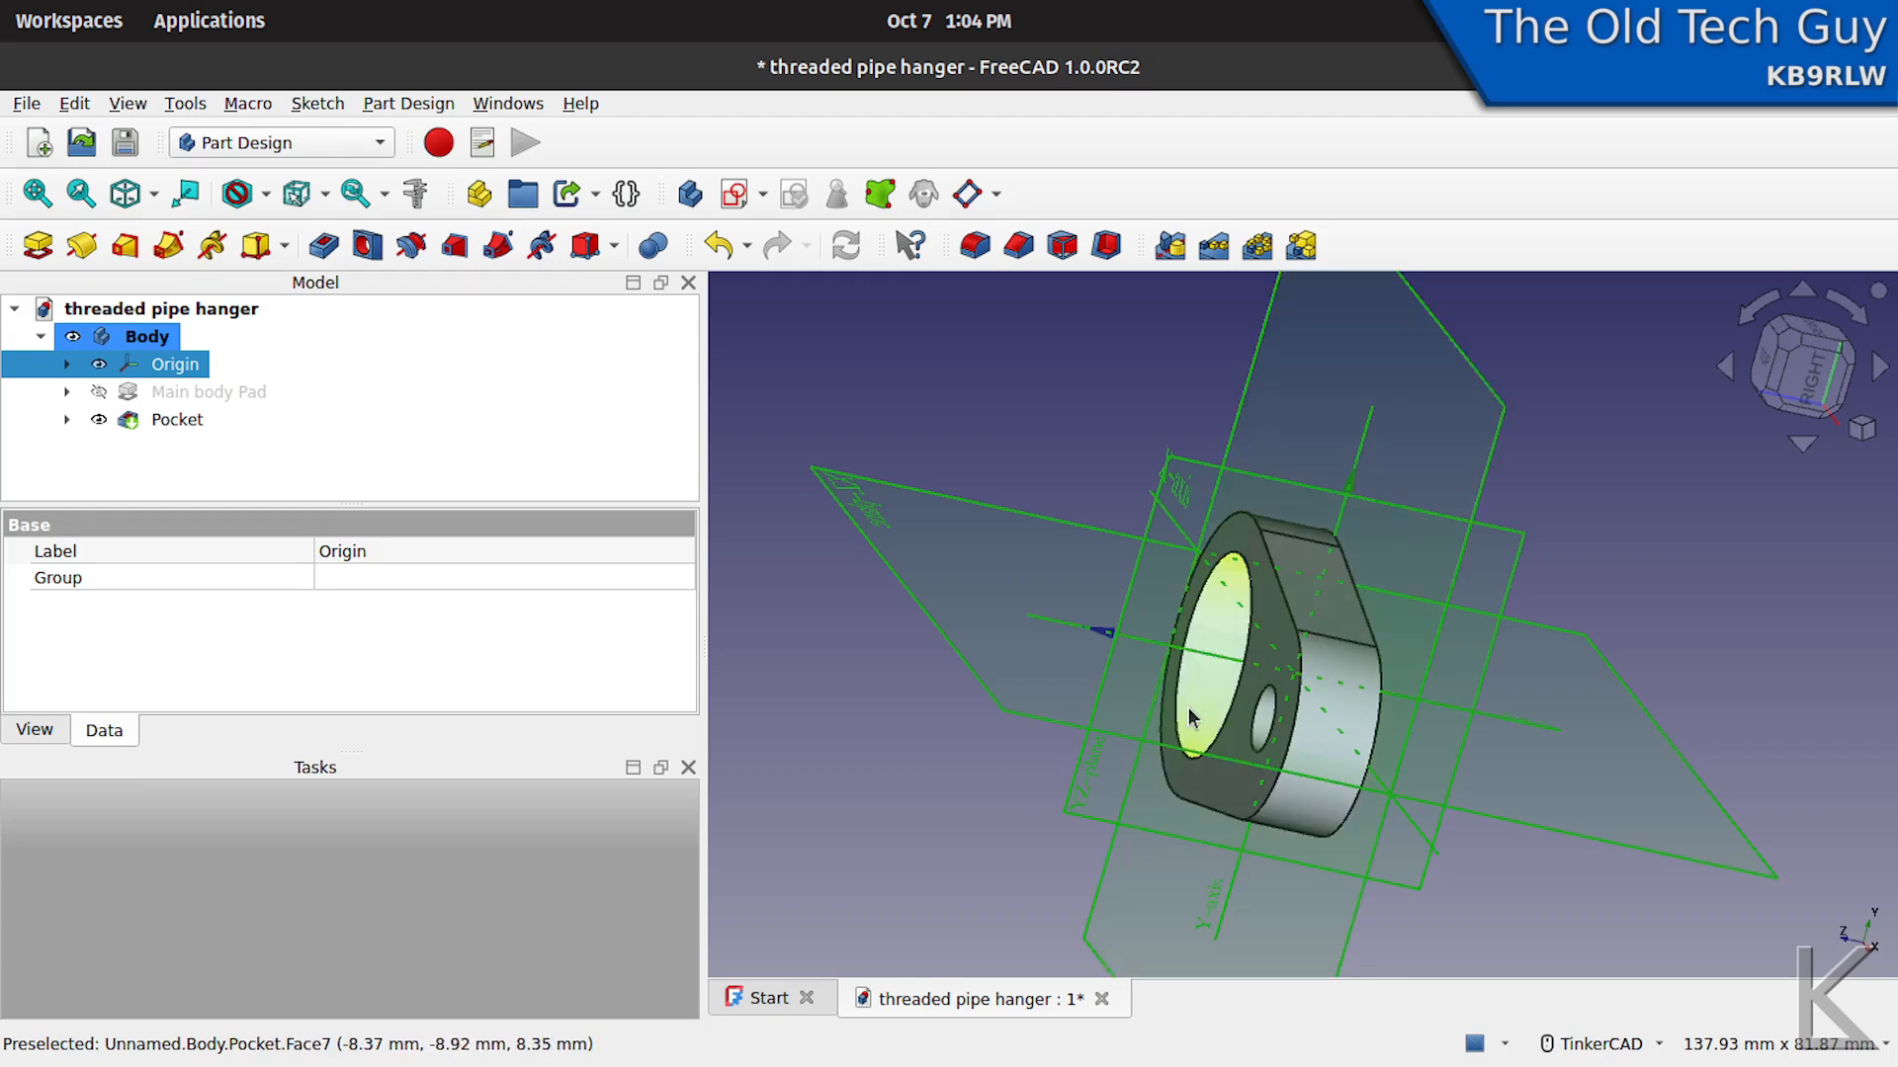
right_drag(1178, 623, 1230, 746)
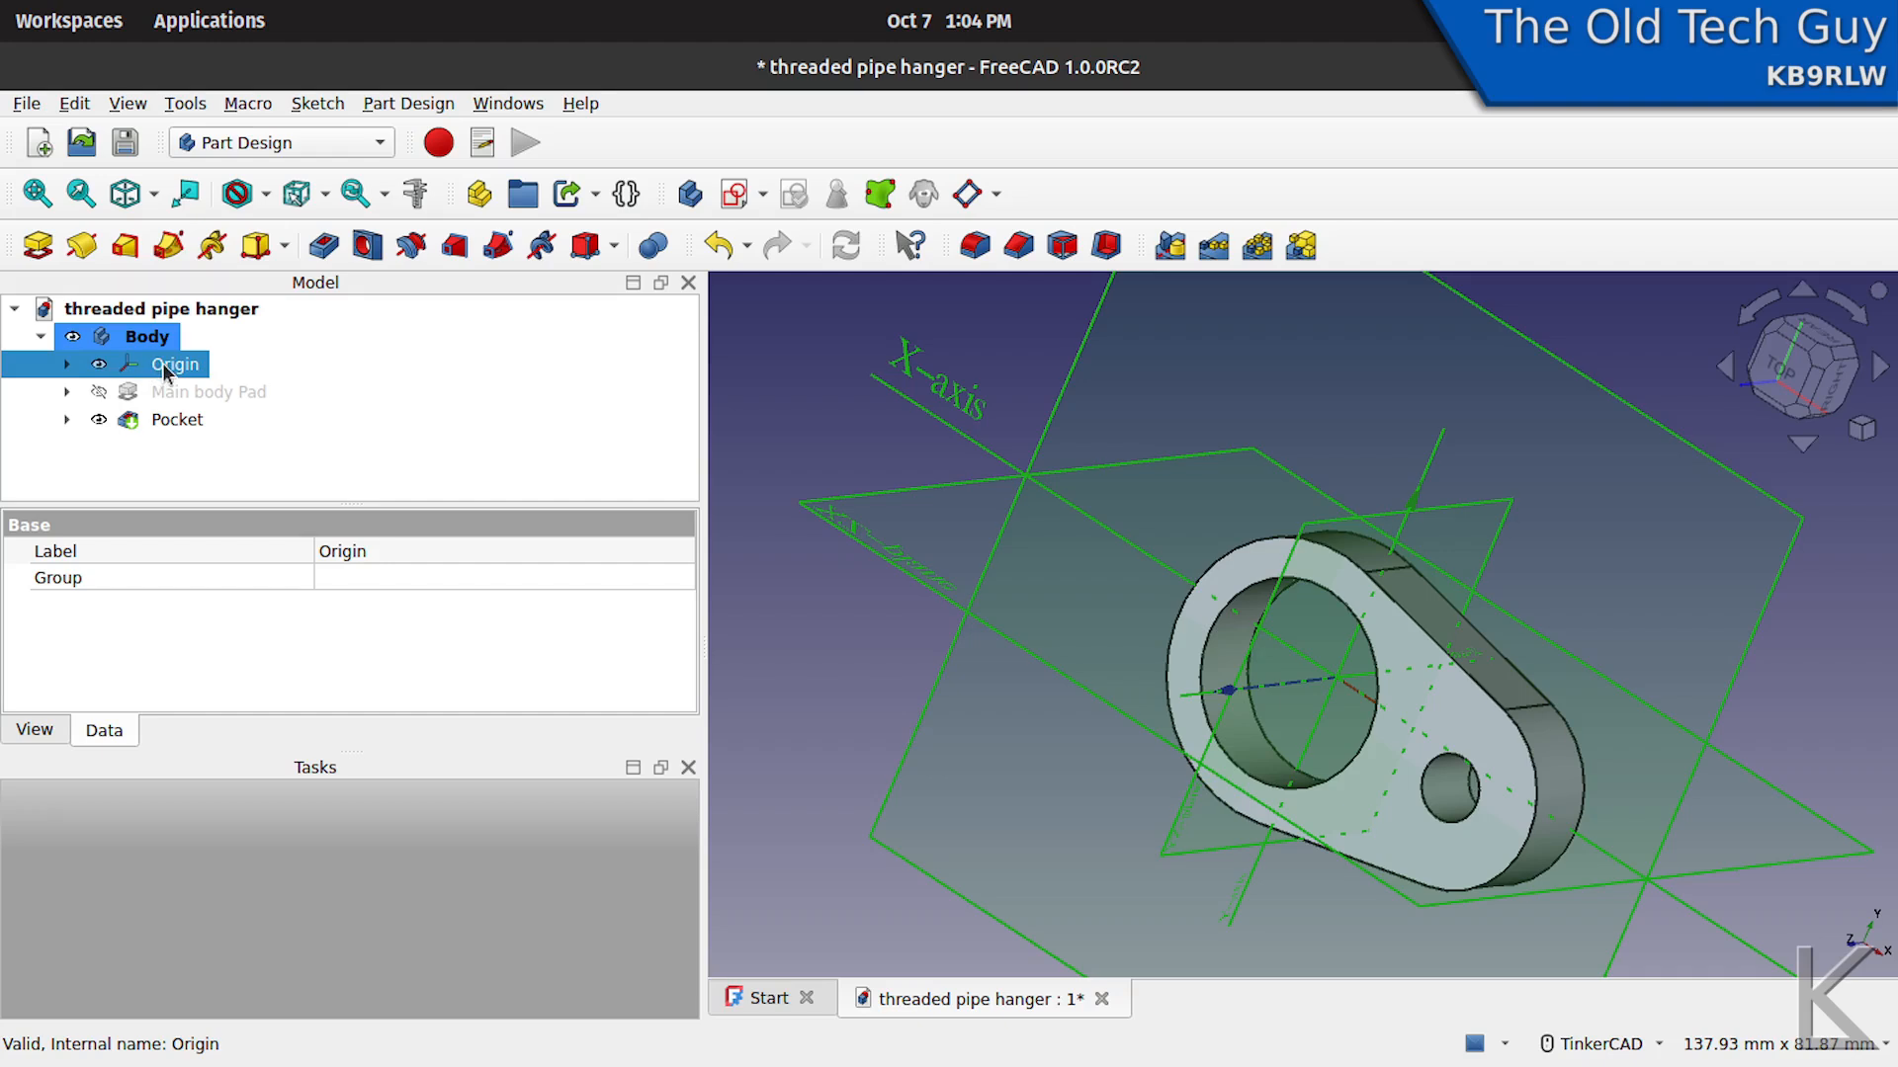
- Hide the origin and create a new sketch on the body's YZ-plane
key(space)
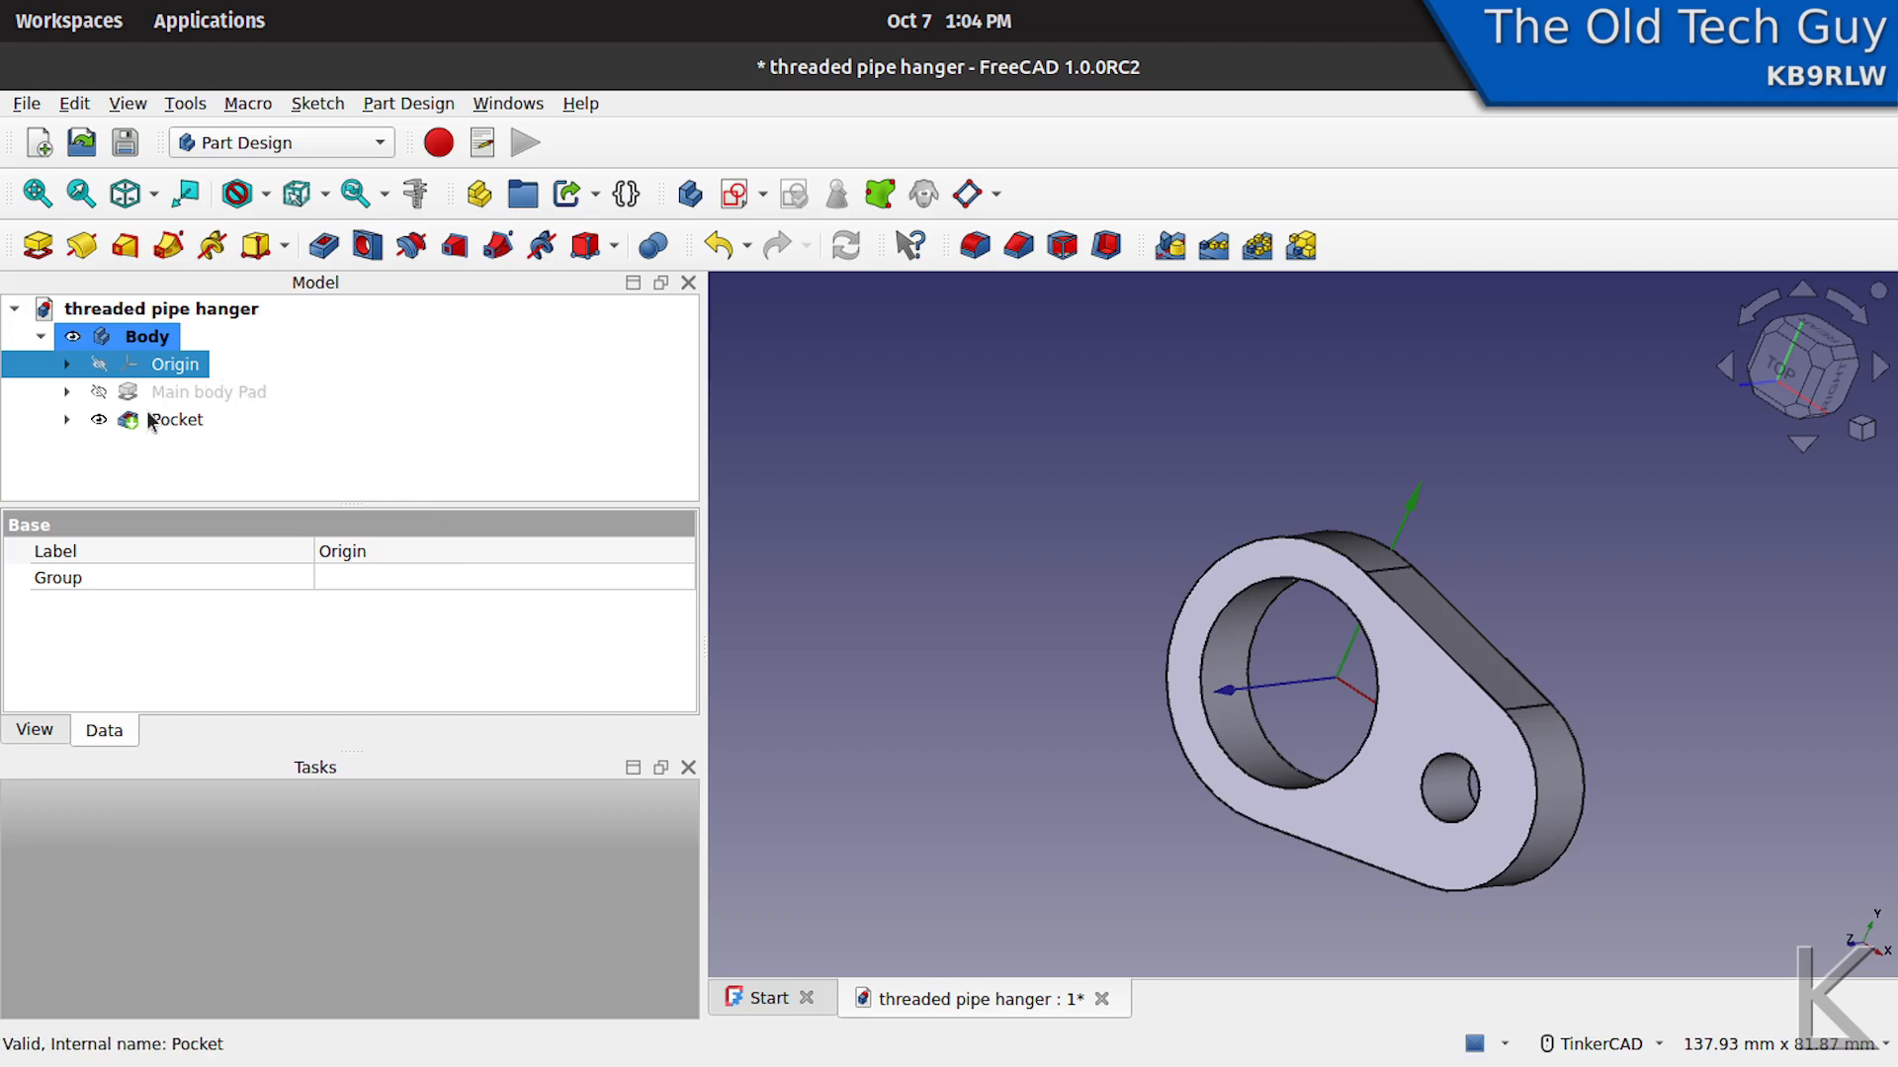
click(155, 457)
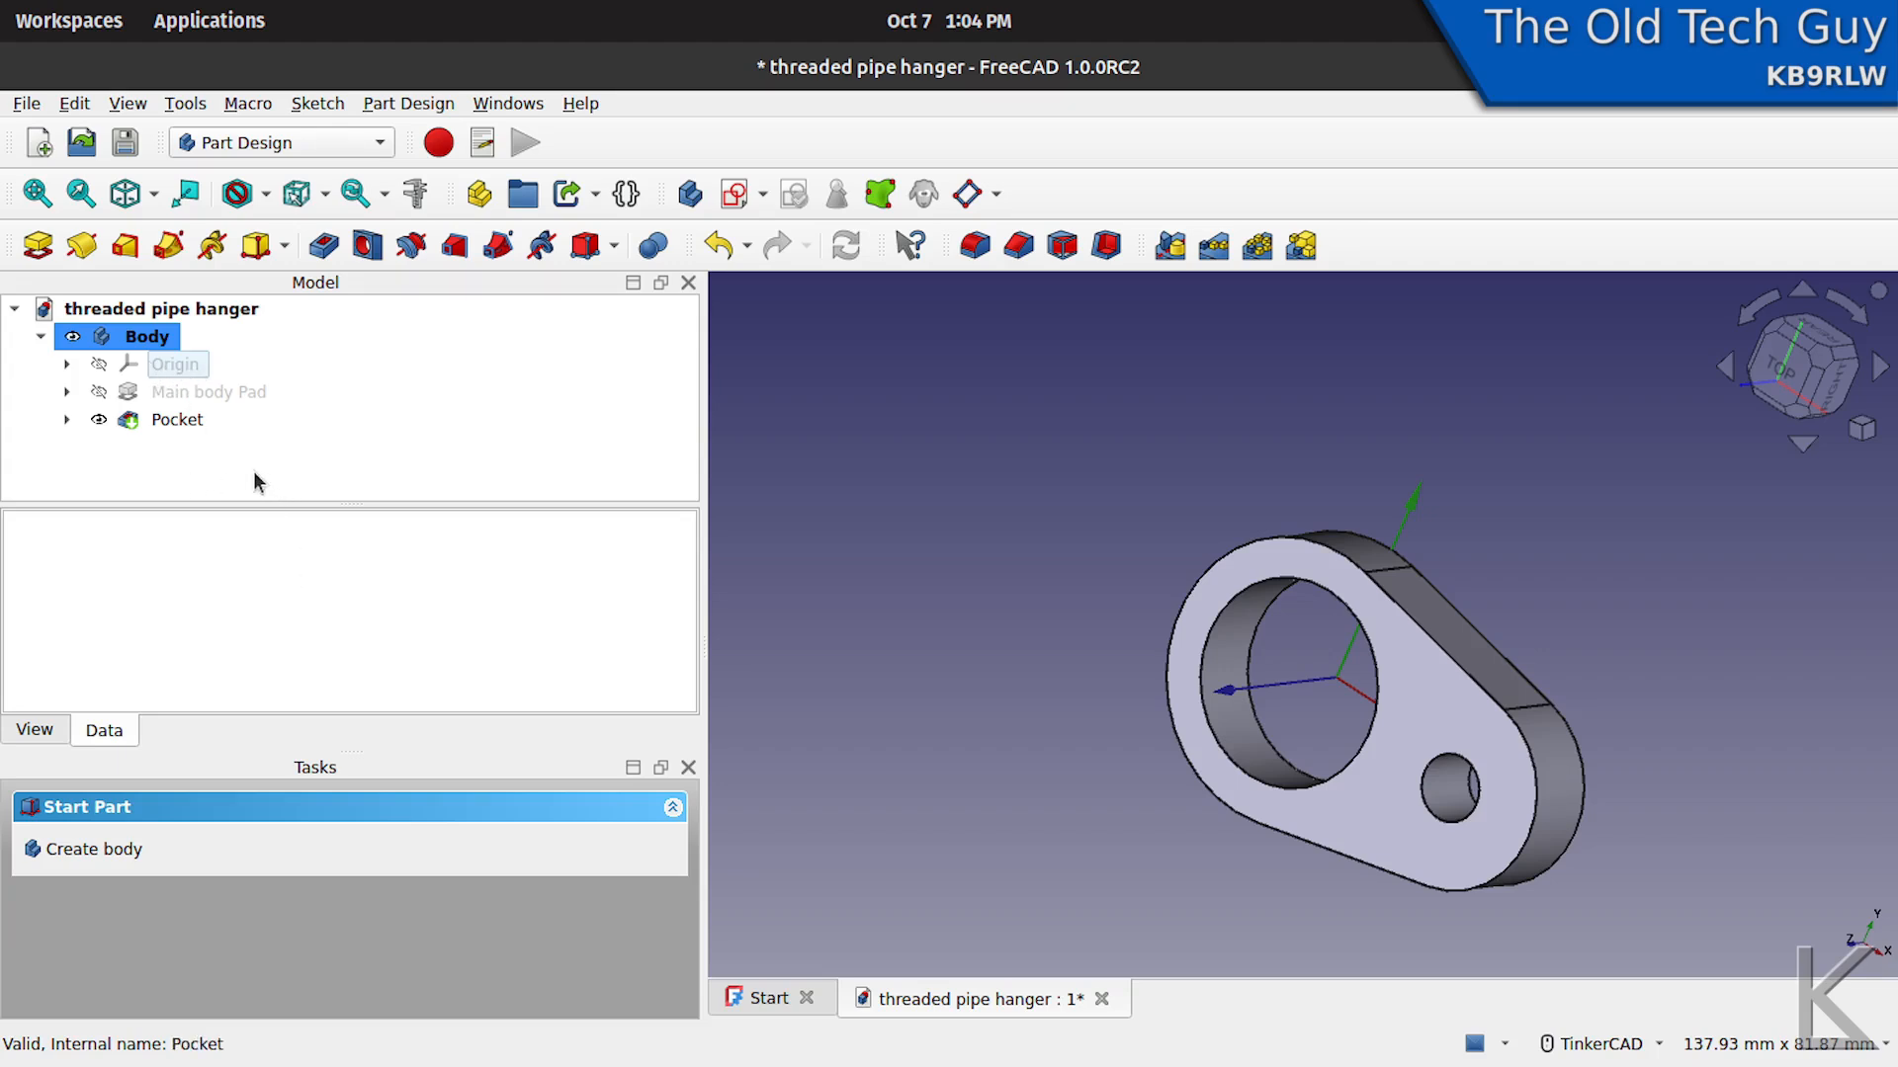
click(737, 195)
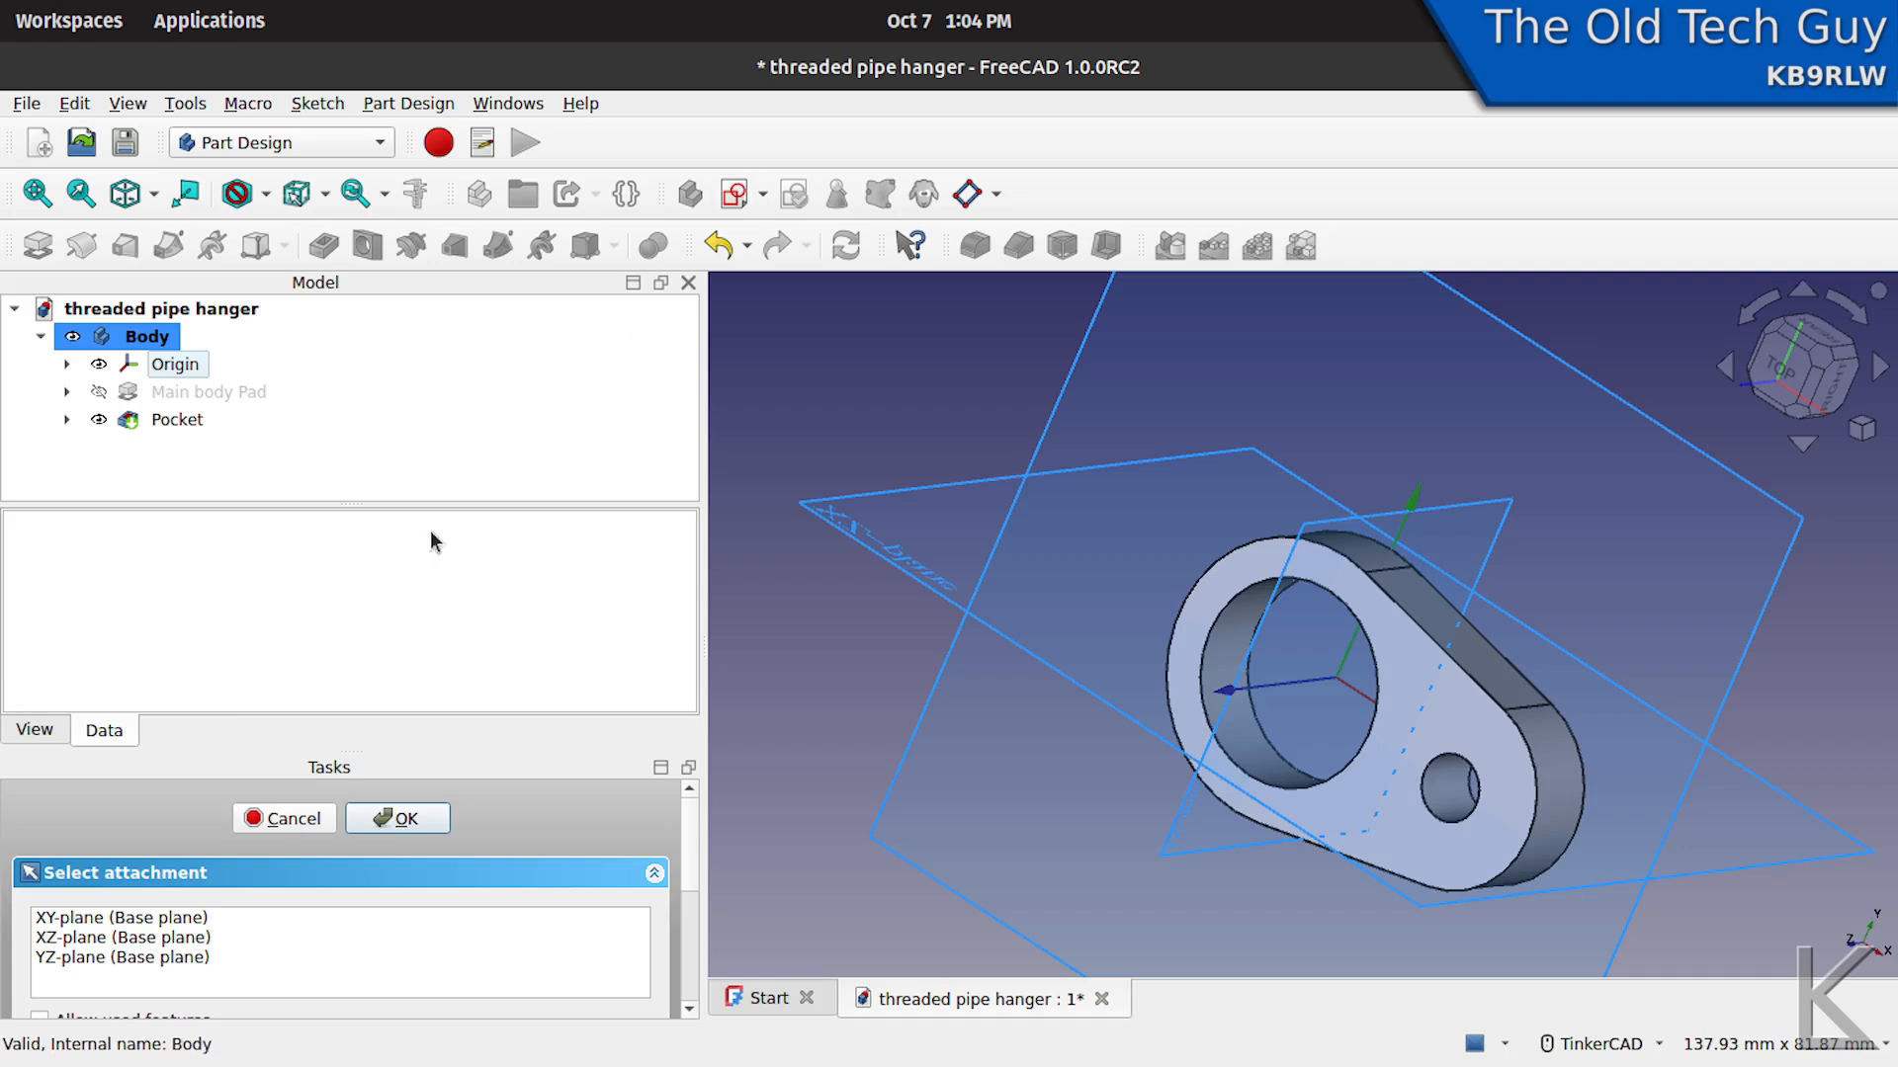
click(126, 957)
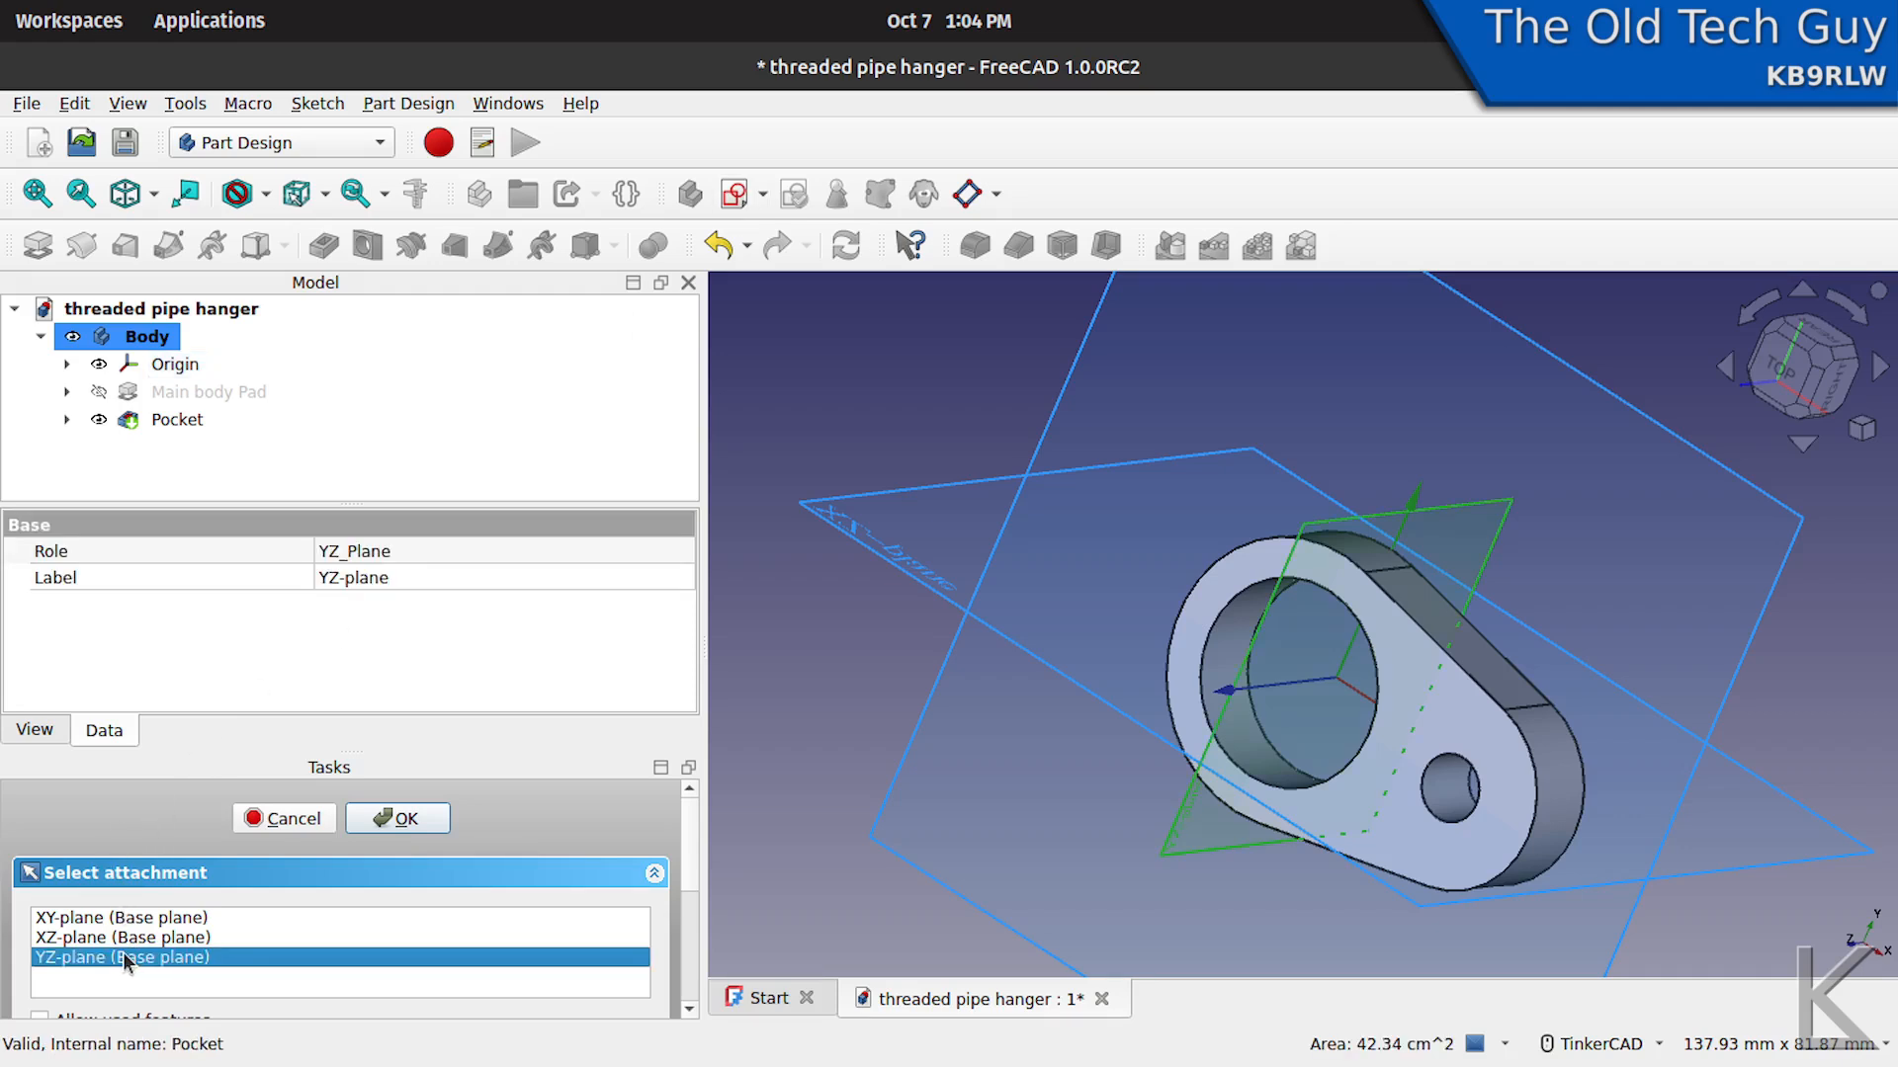
click(395, 819)
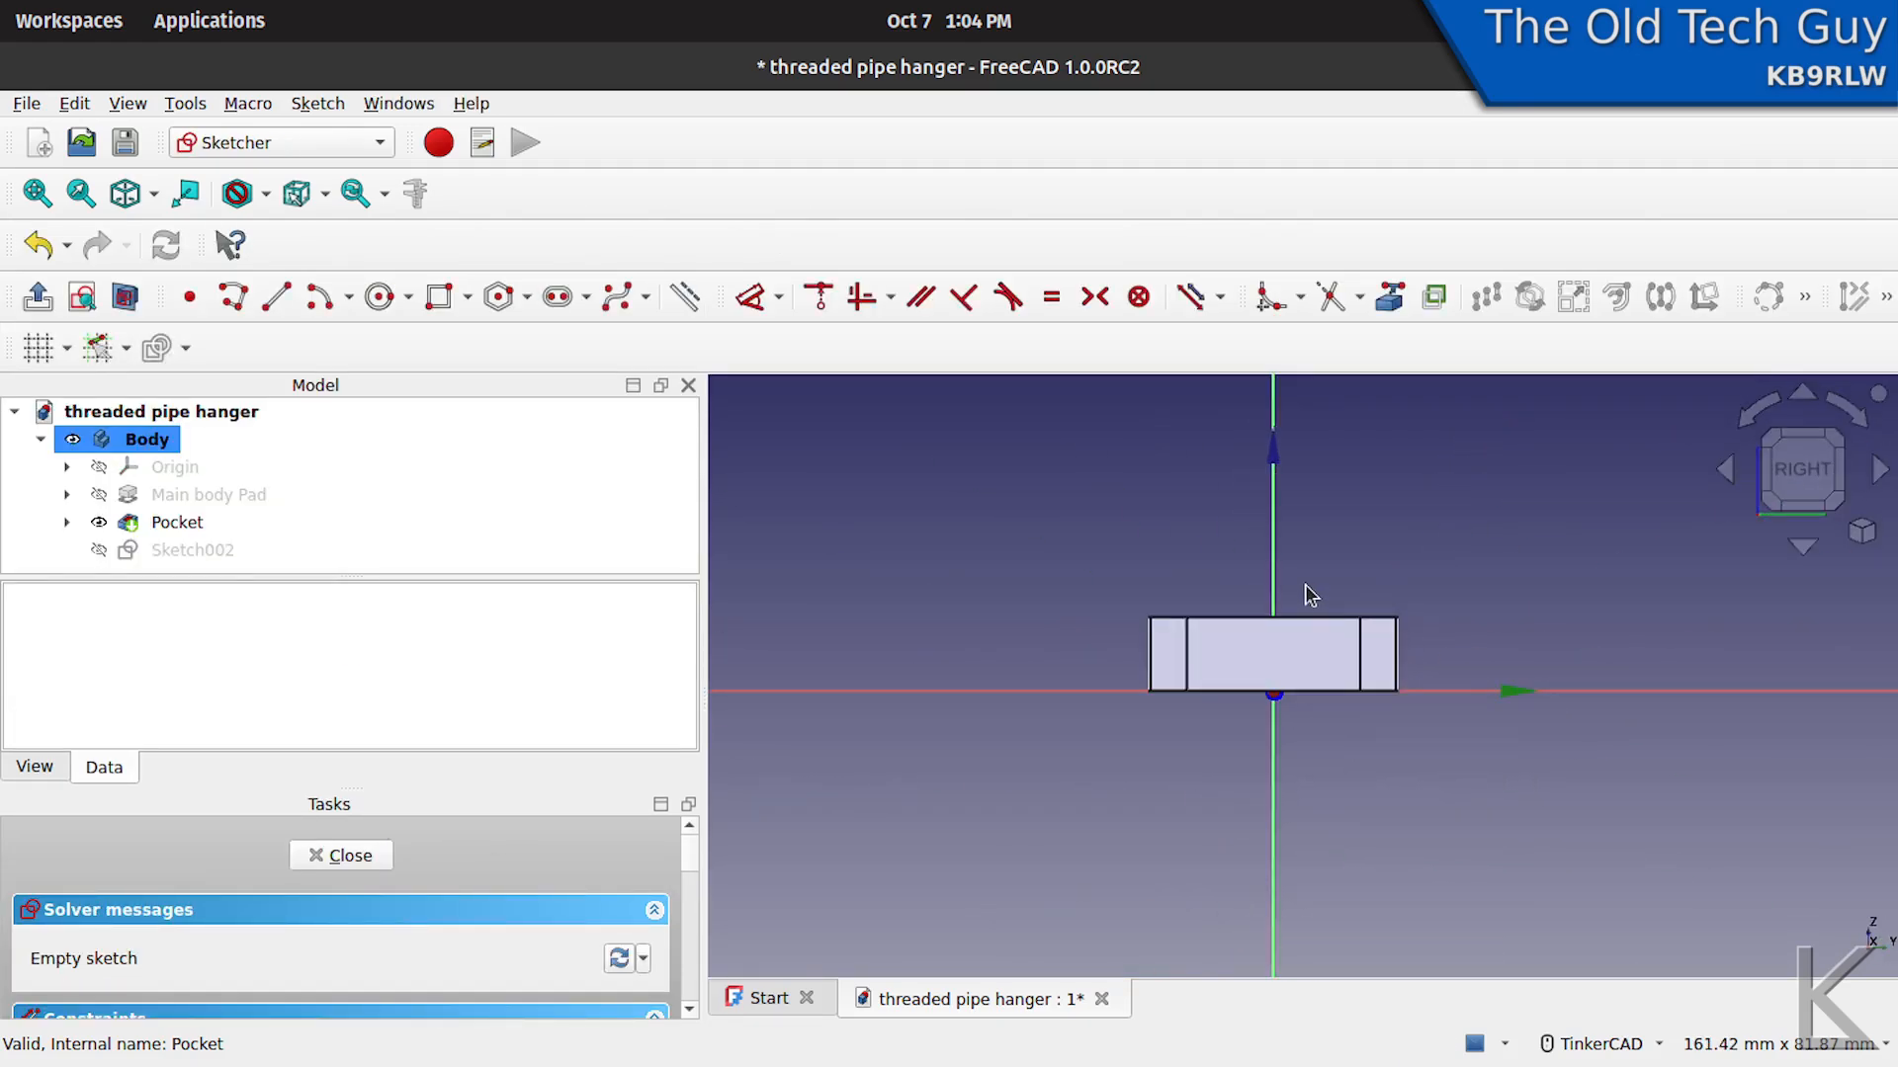
- Sketch a closed polyline triangle above the large hole's rim, with a vertical side about 2.2 mm long and its apex pointing outward
mouse_move(1325, 615)
middle_down()
mouse_move(1298, 729)
mouse_move(1277, 614)
middle_up()
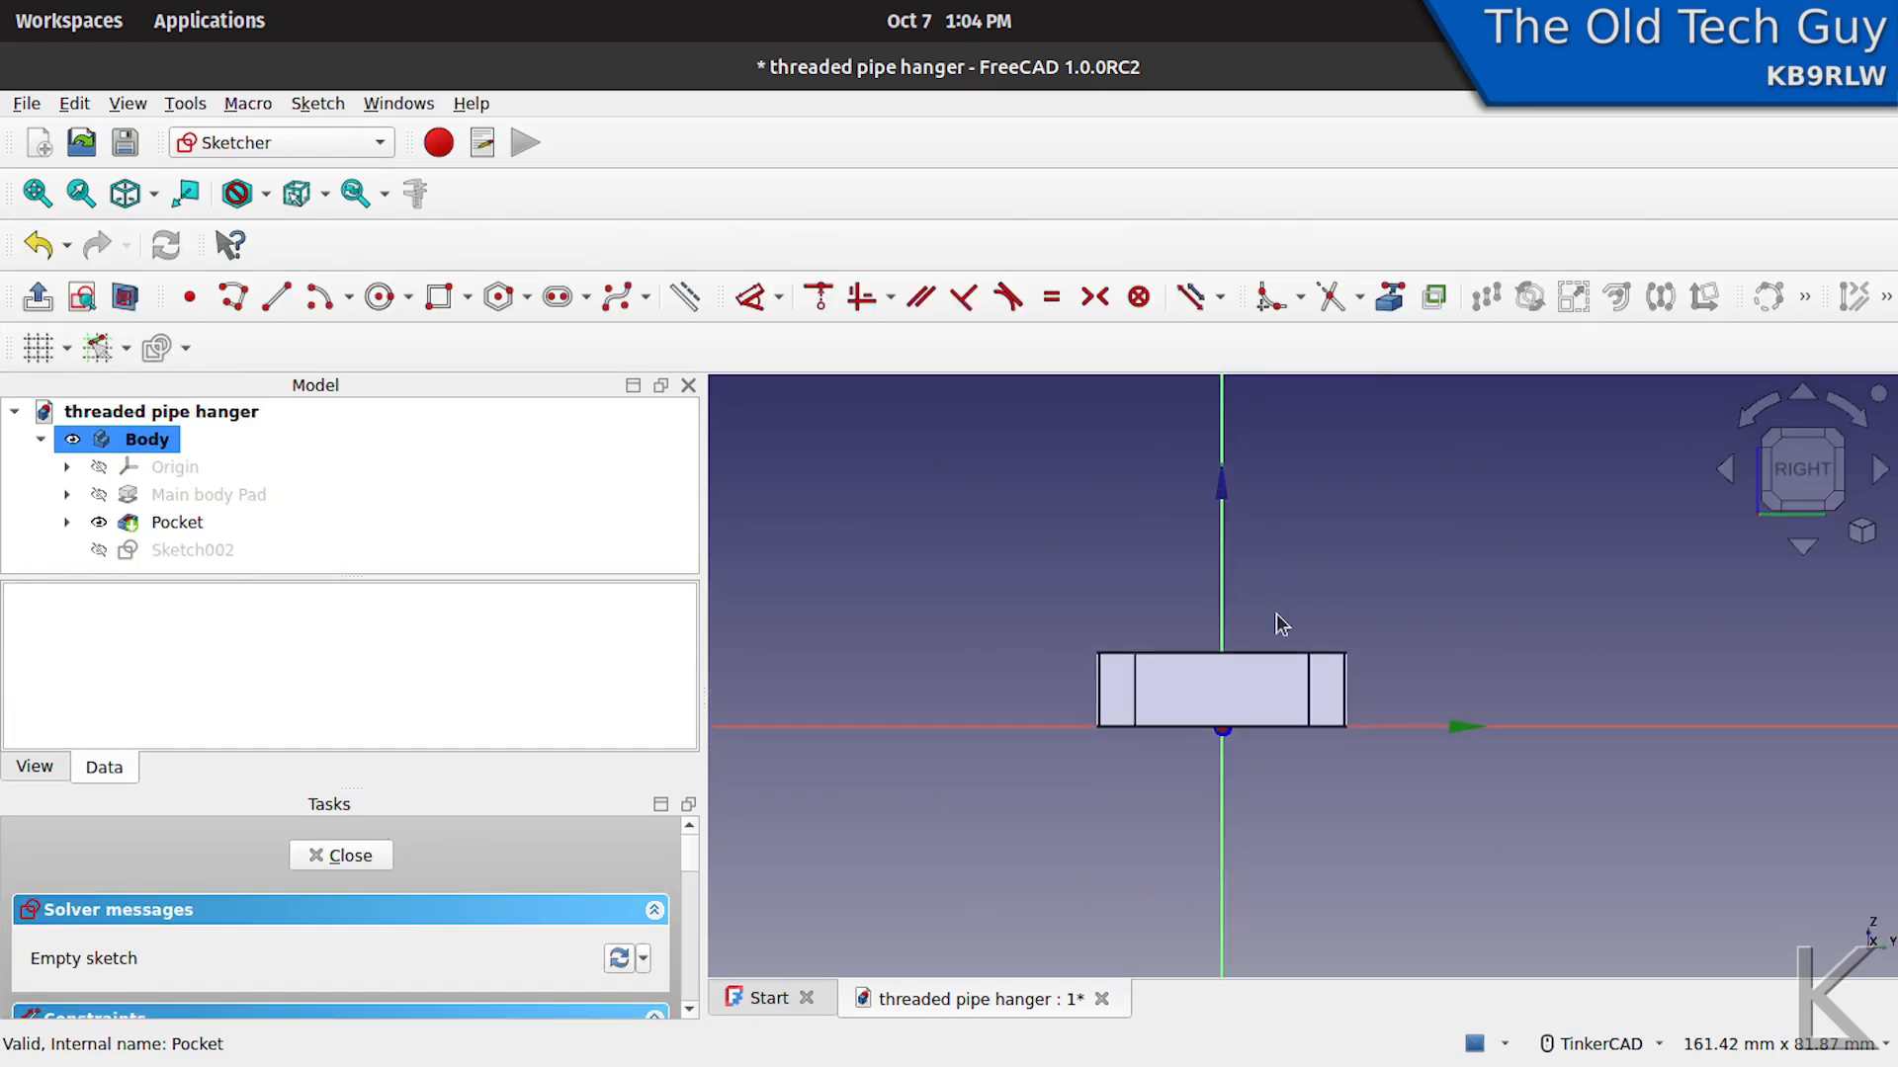
right_drag(1277, 613, 1286, 623)
scroll(1265, 647, up, 5)
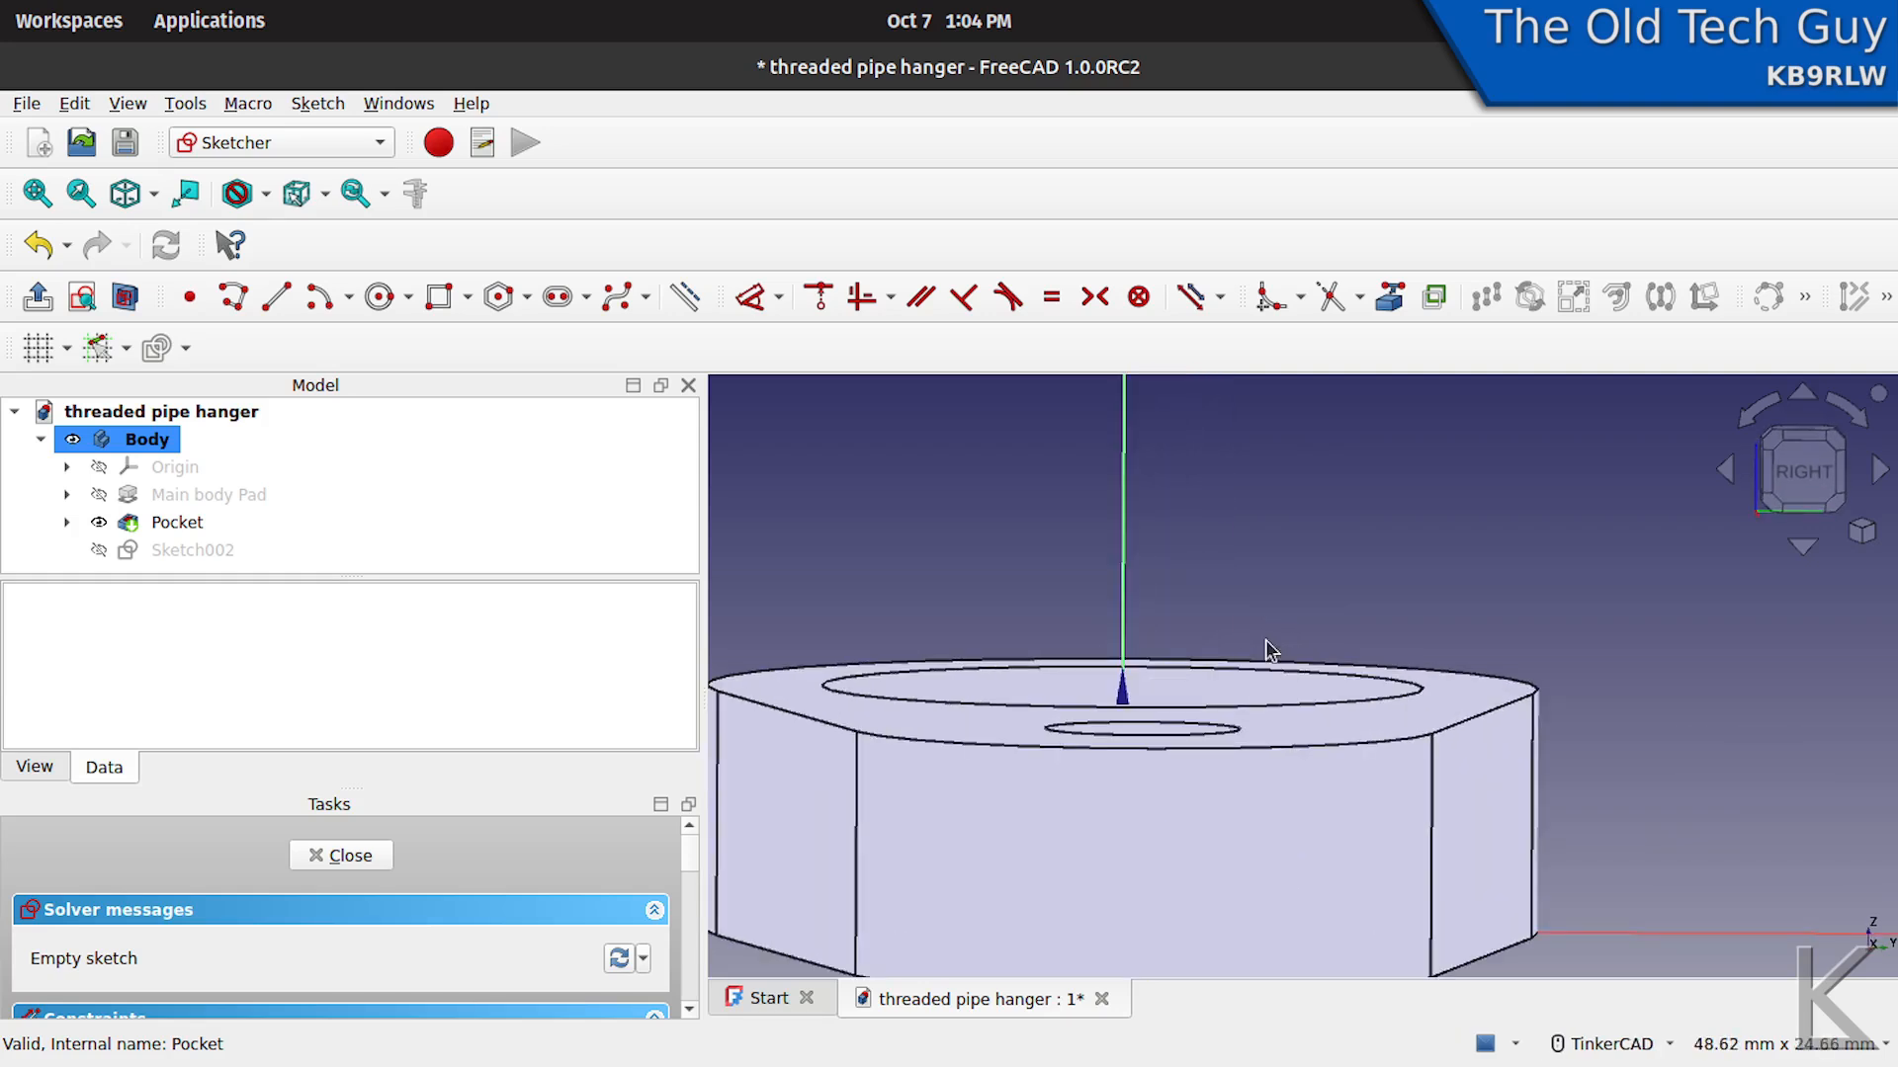
middle_drag(1262, 648, 1410, 667)
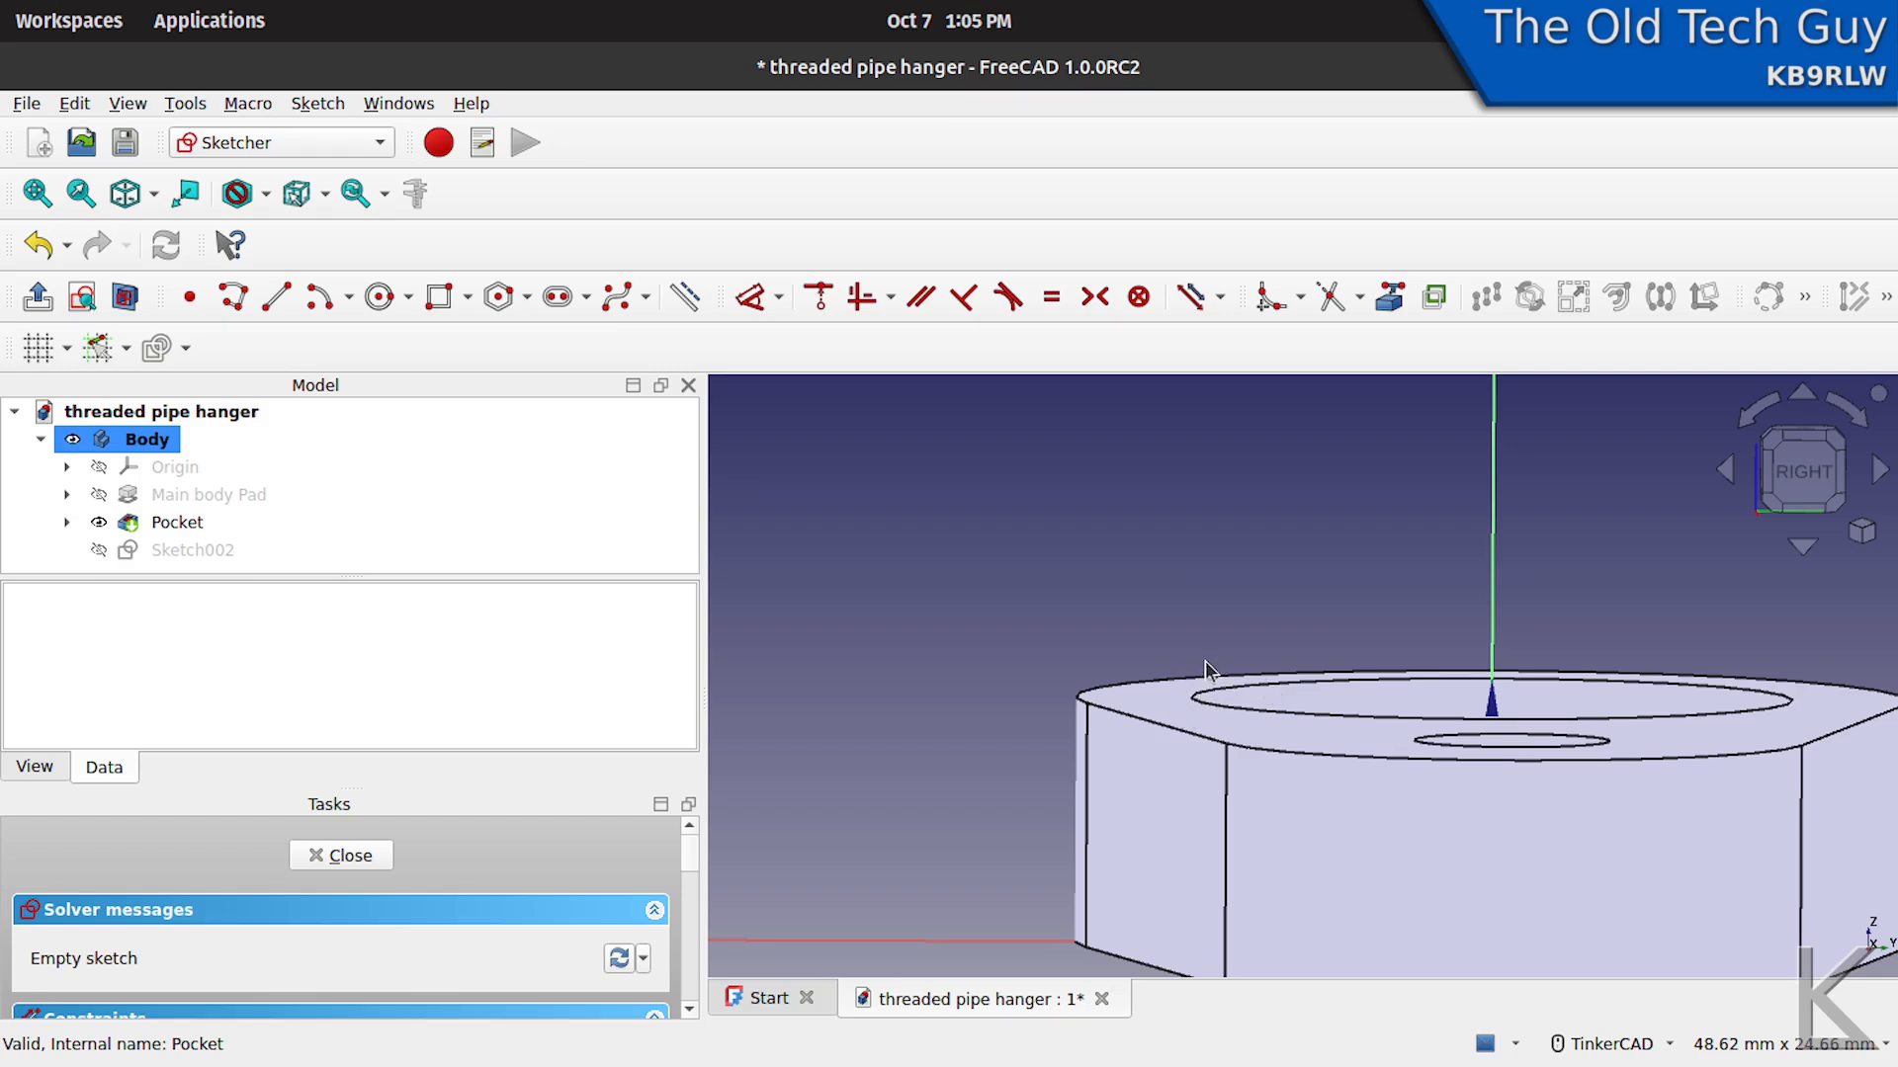
scroll(1220, 689, up, 2)
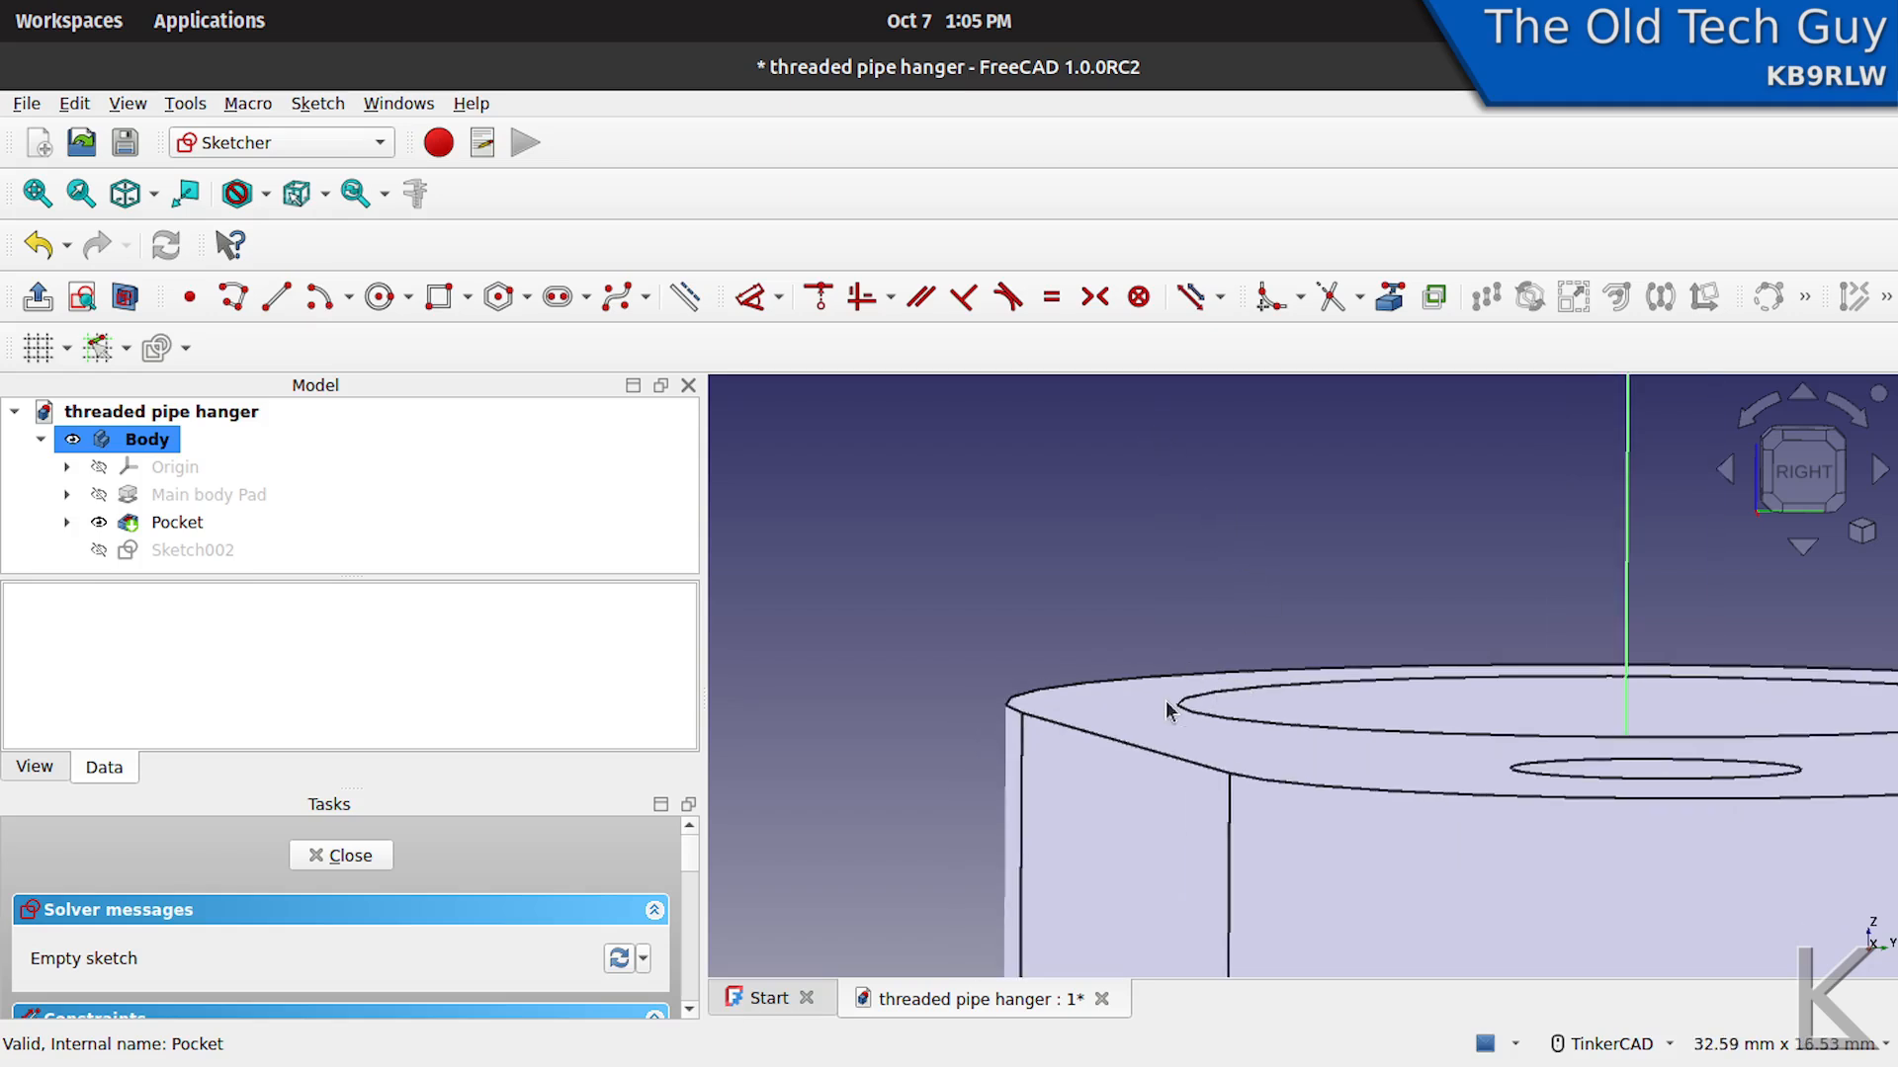
click(235, 298)
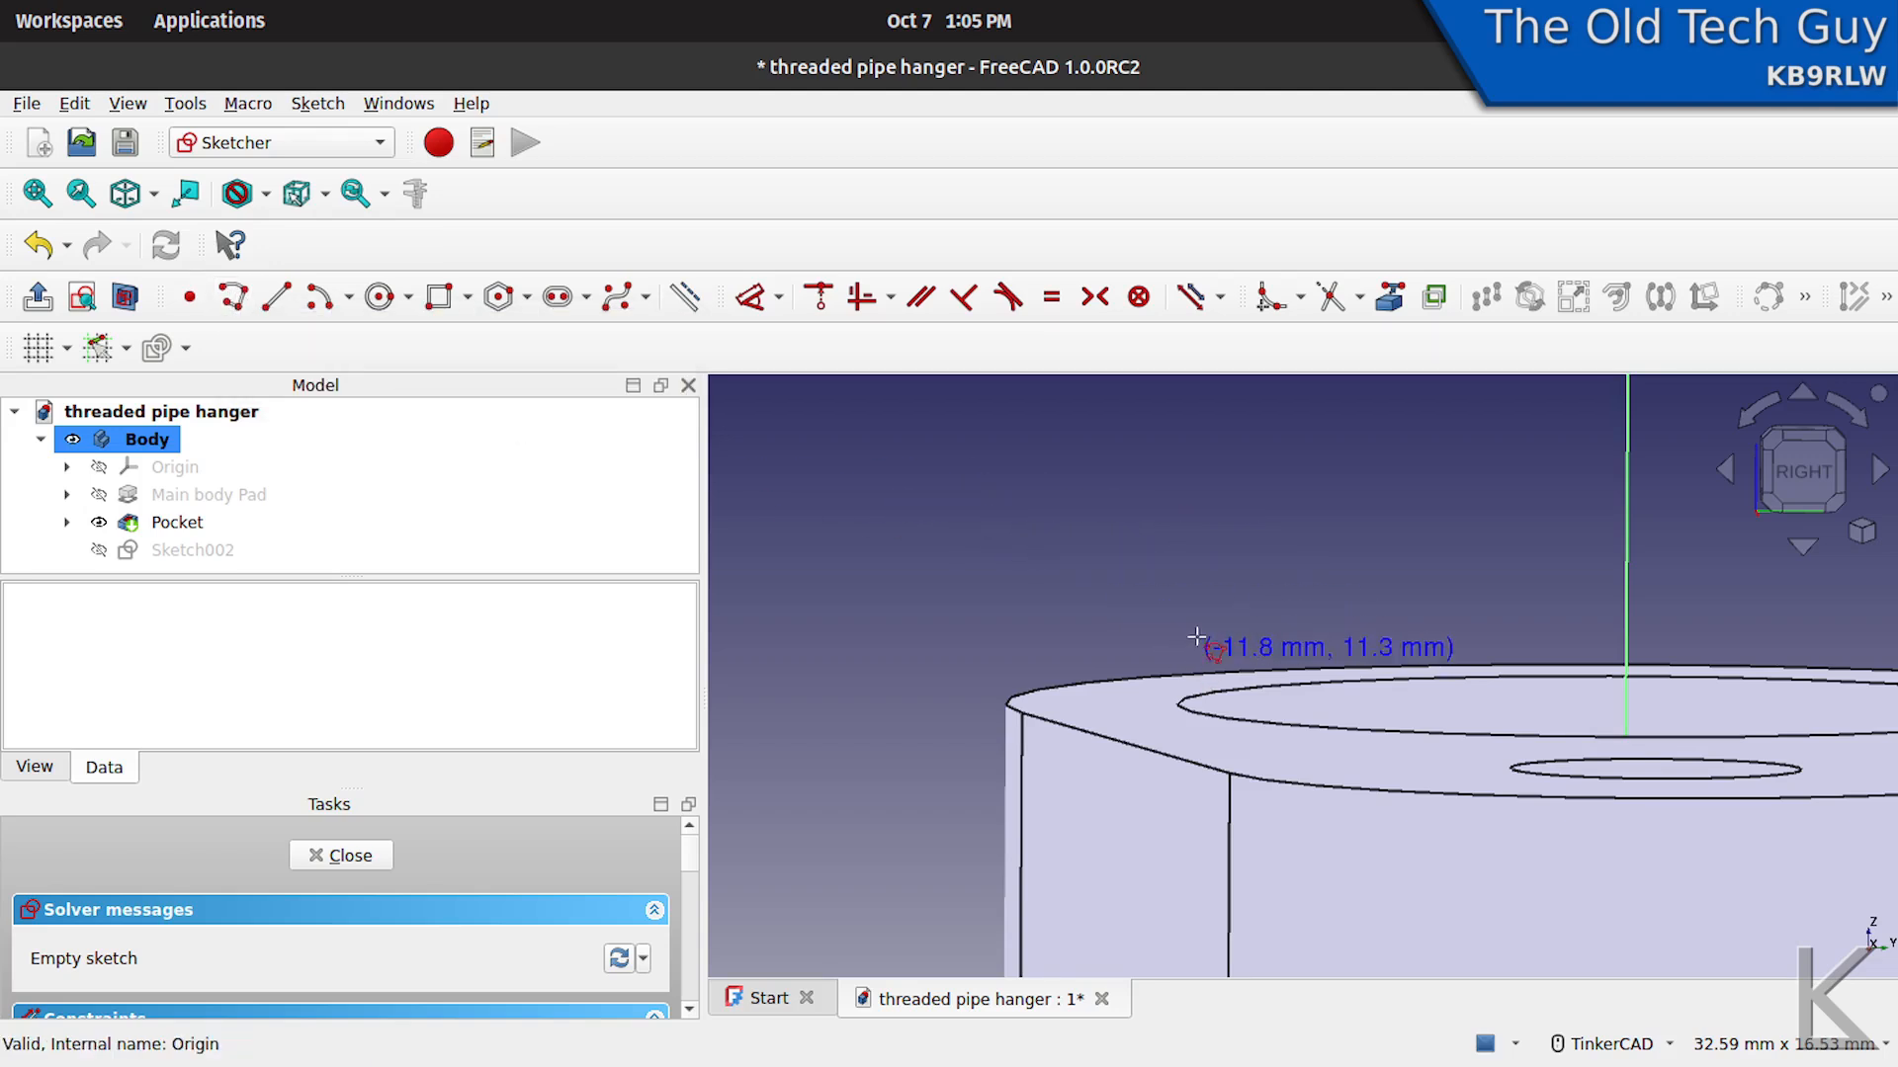
click(1167, 634)
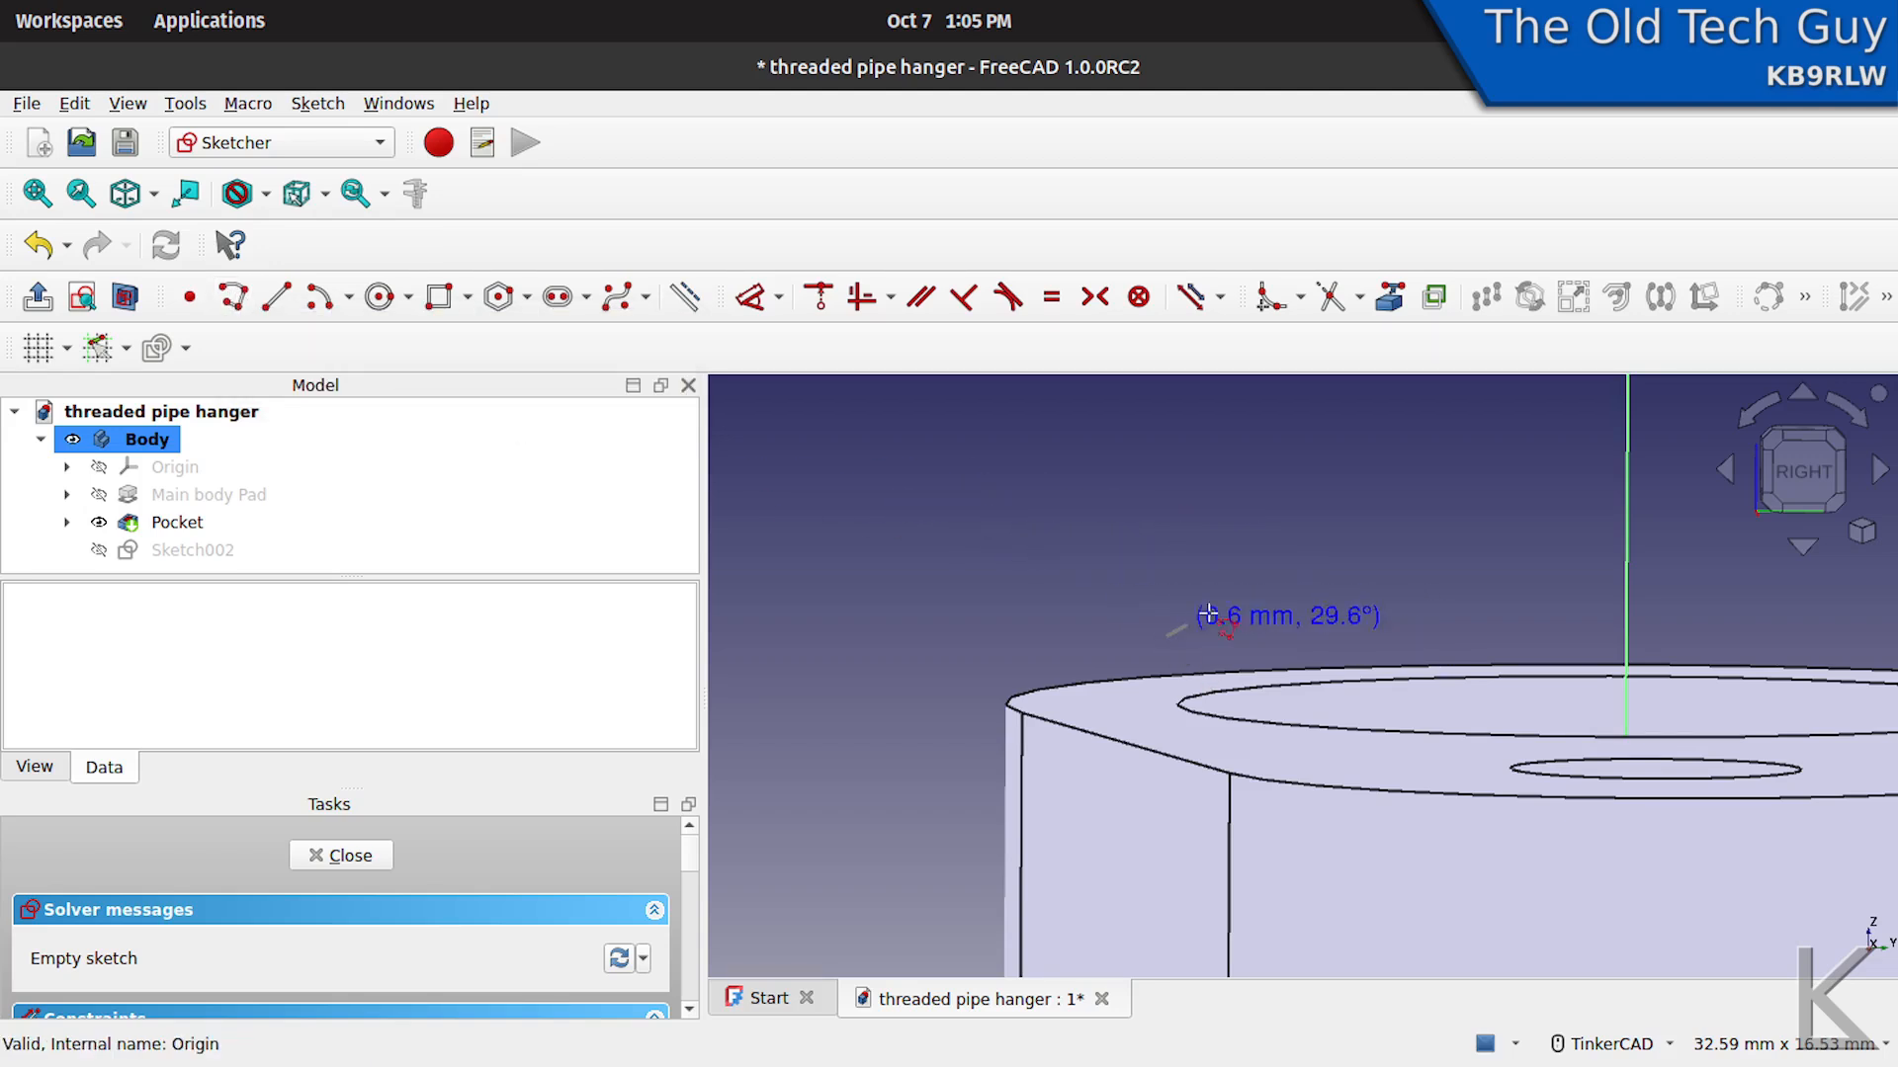
click(1257, 579)
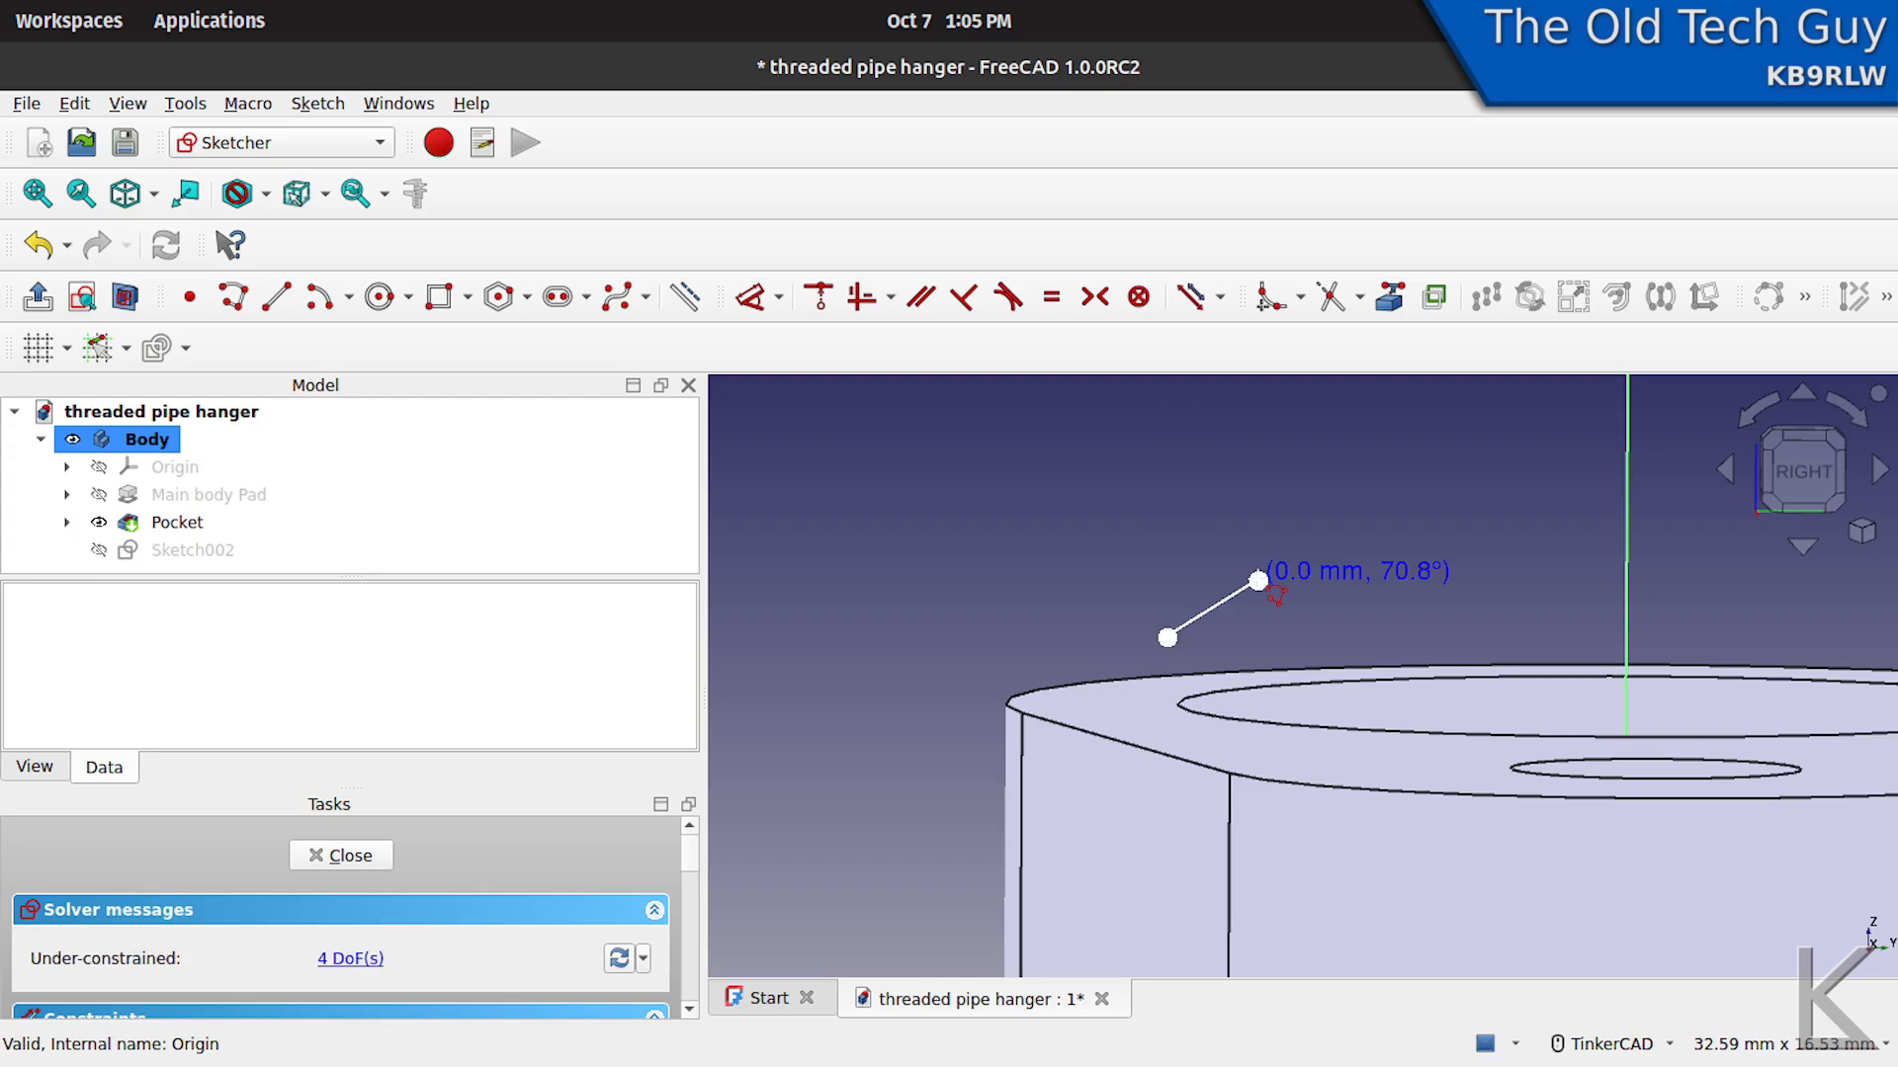
click(1257, 666)
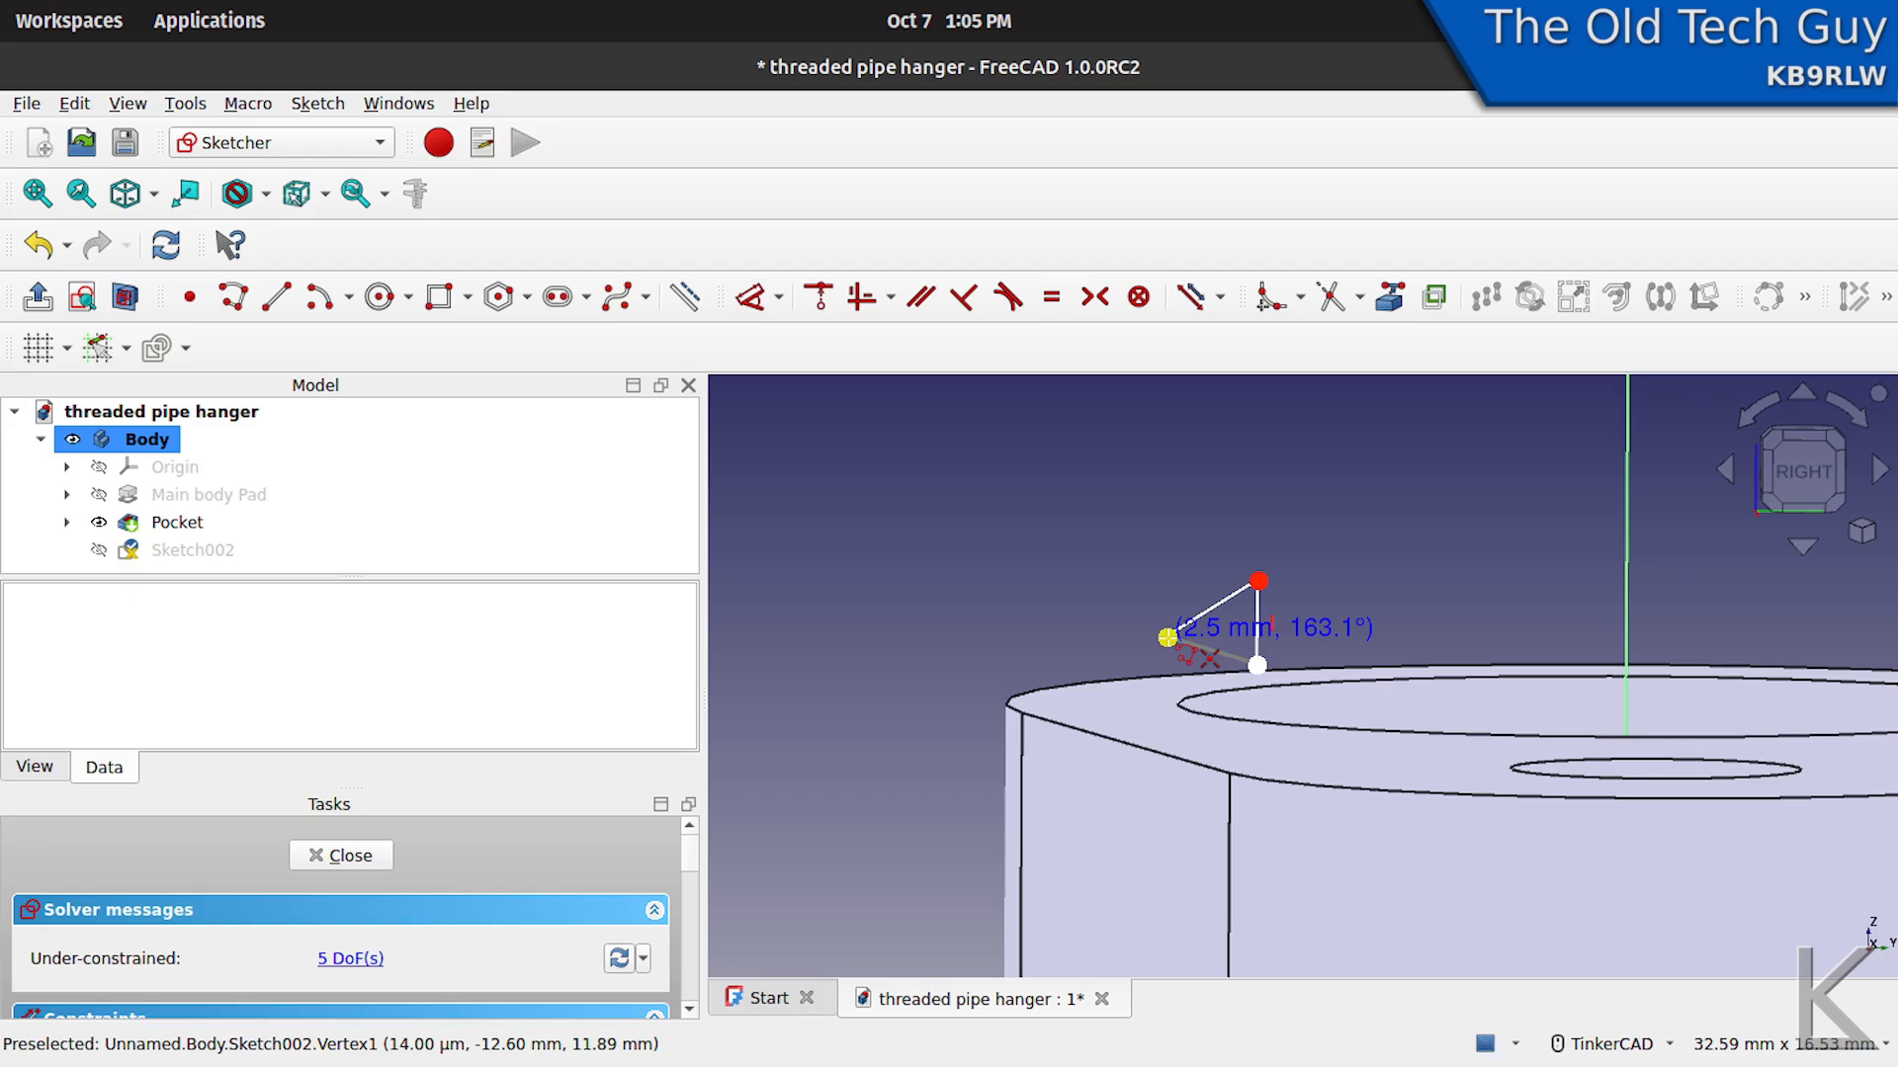
click(1168, 637)
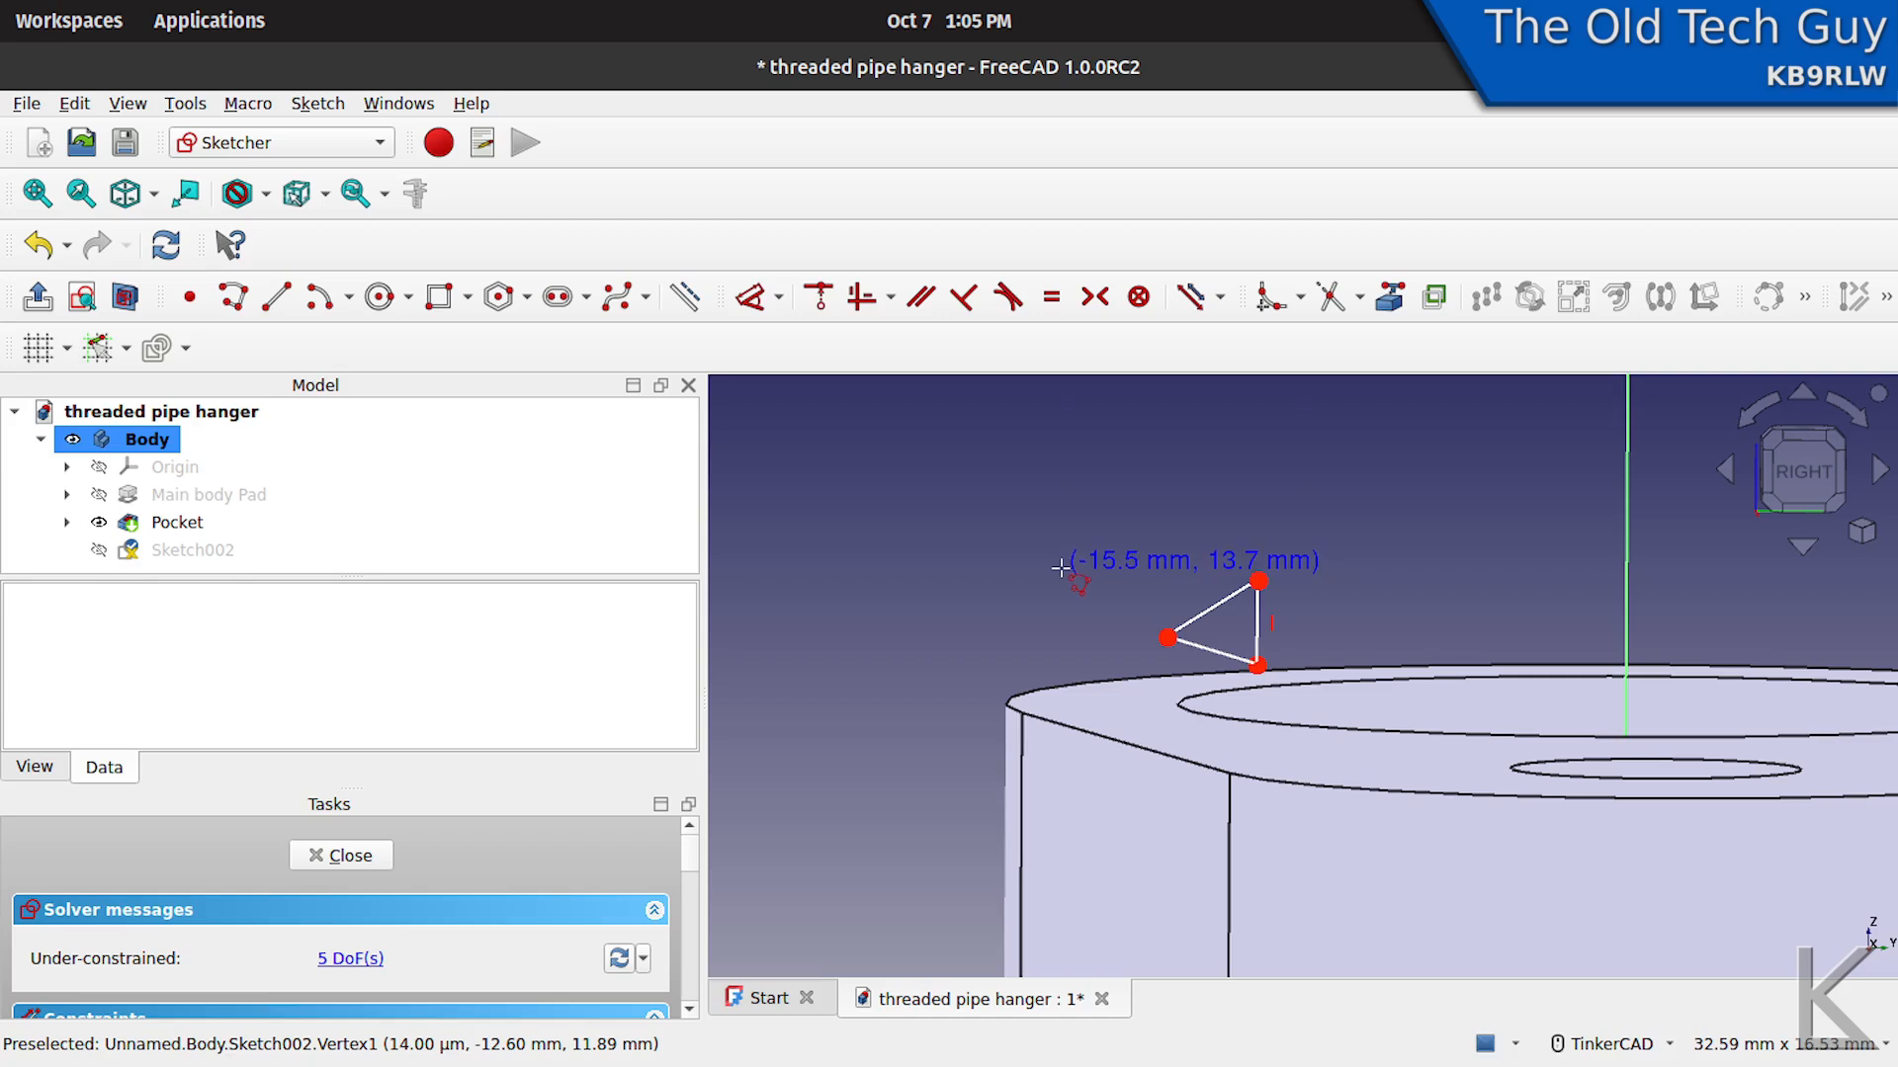
right_click(1005, 519)
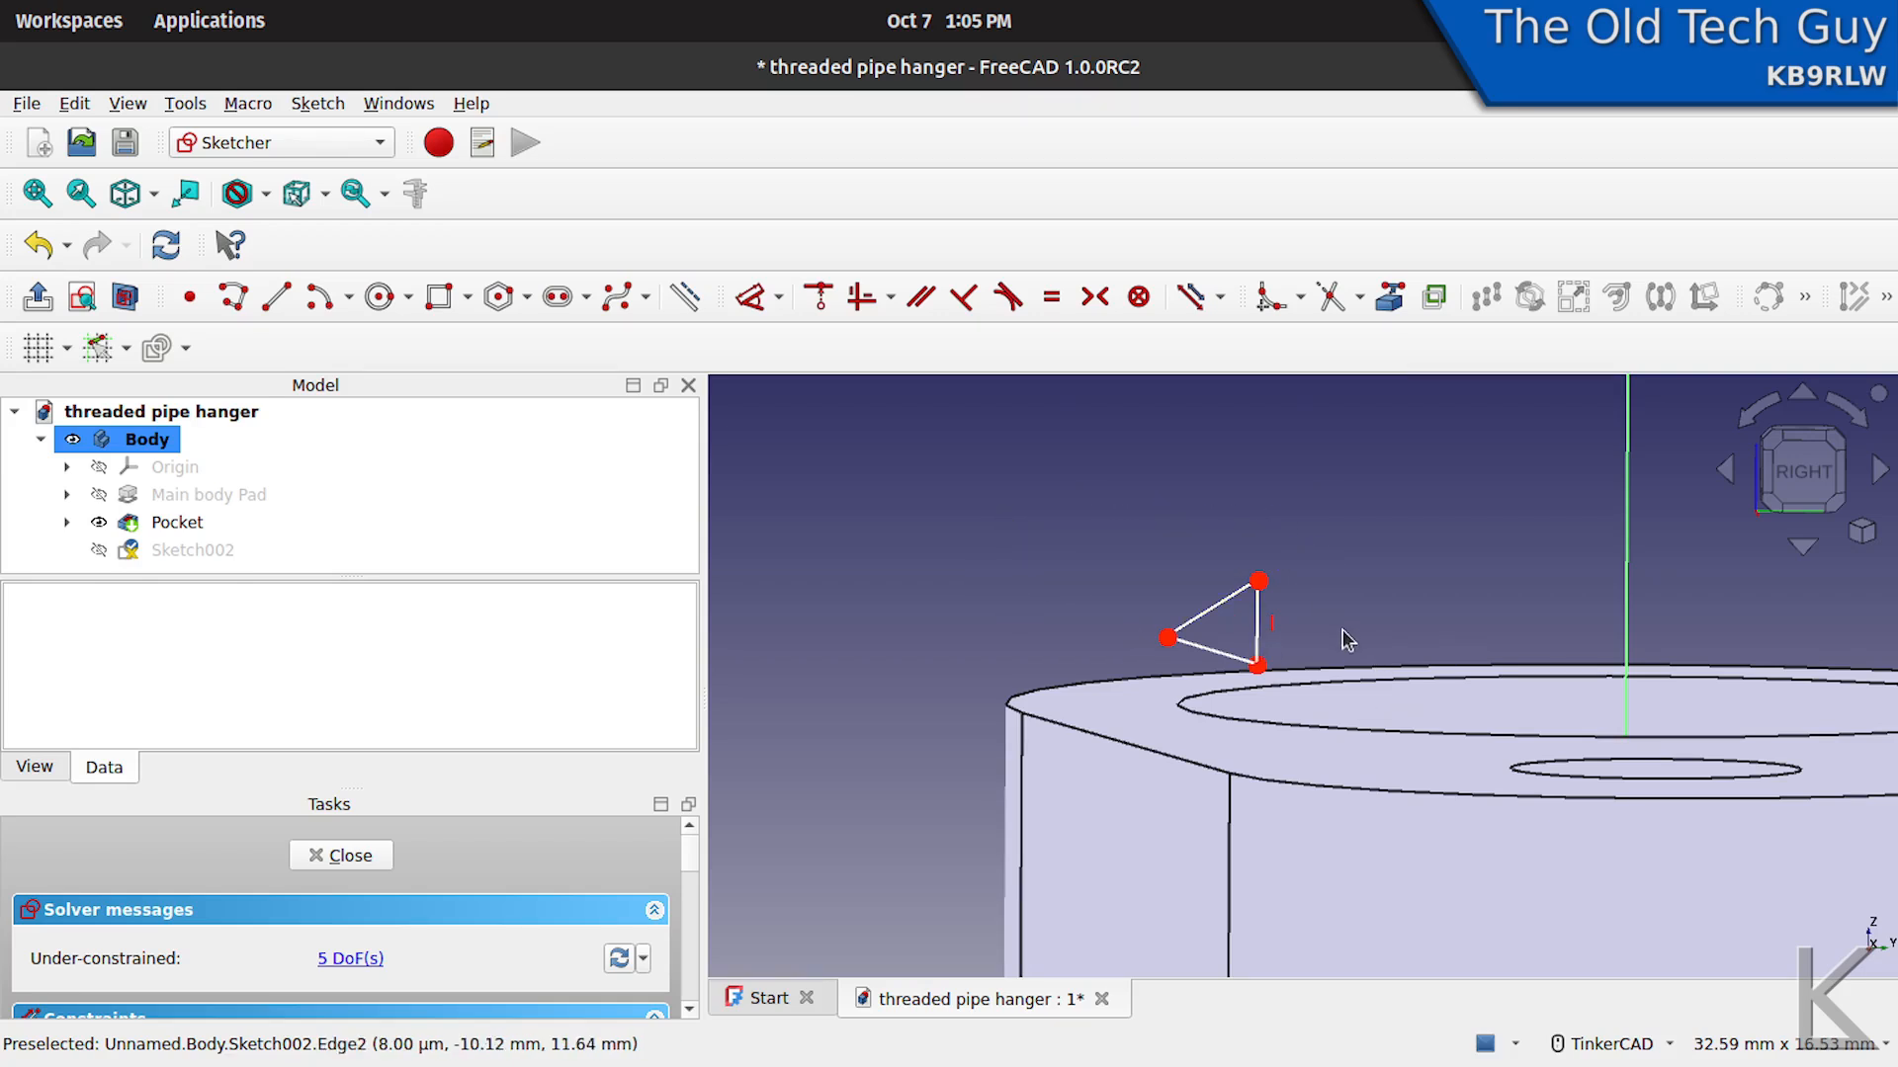
- Constrain the triangle's two slanted sides to equal length and shift its upper corner slightly to test the shape
scroll(1336, 615, up, 2)
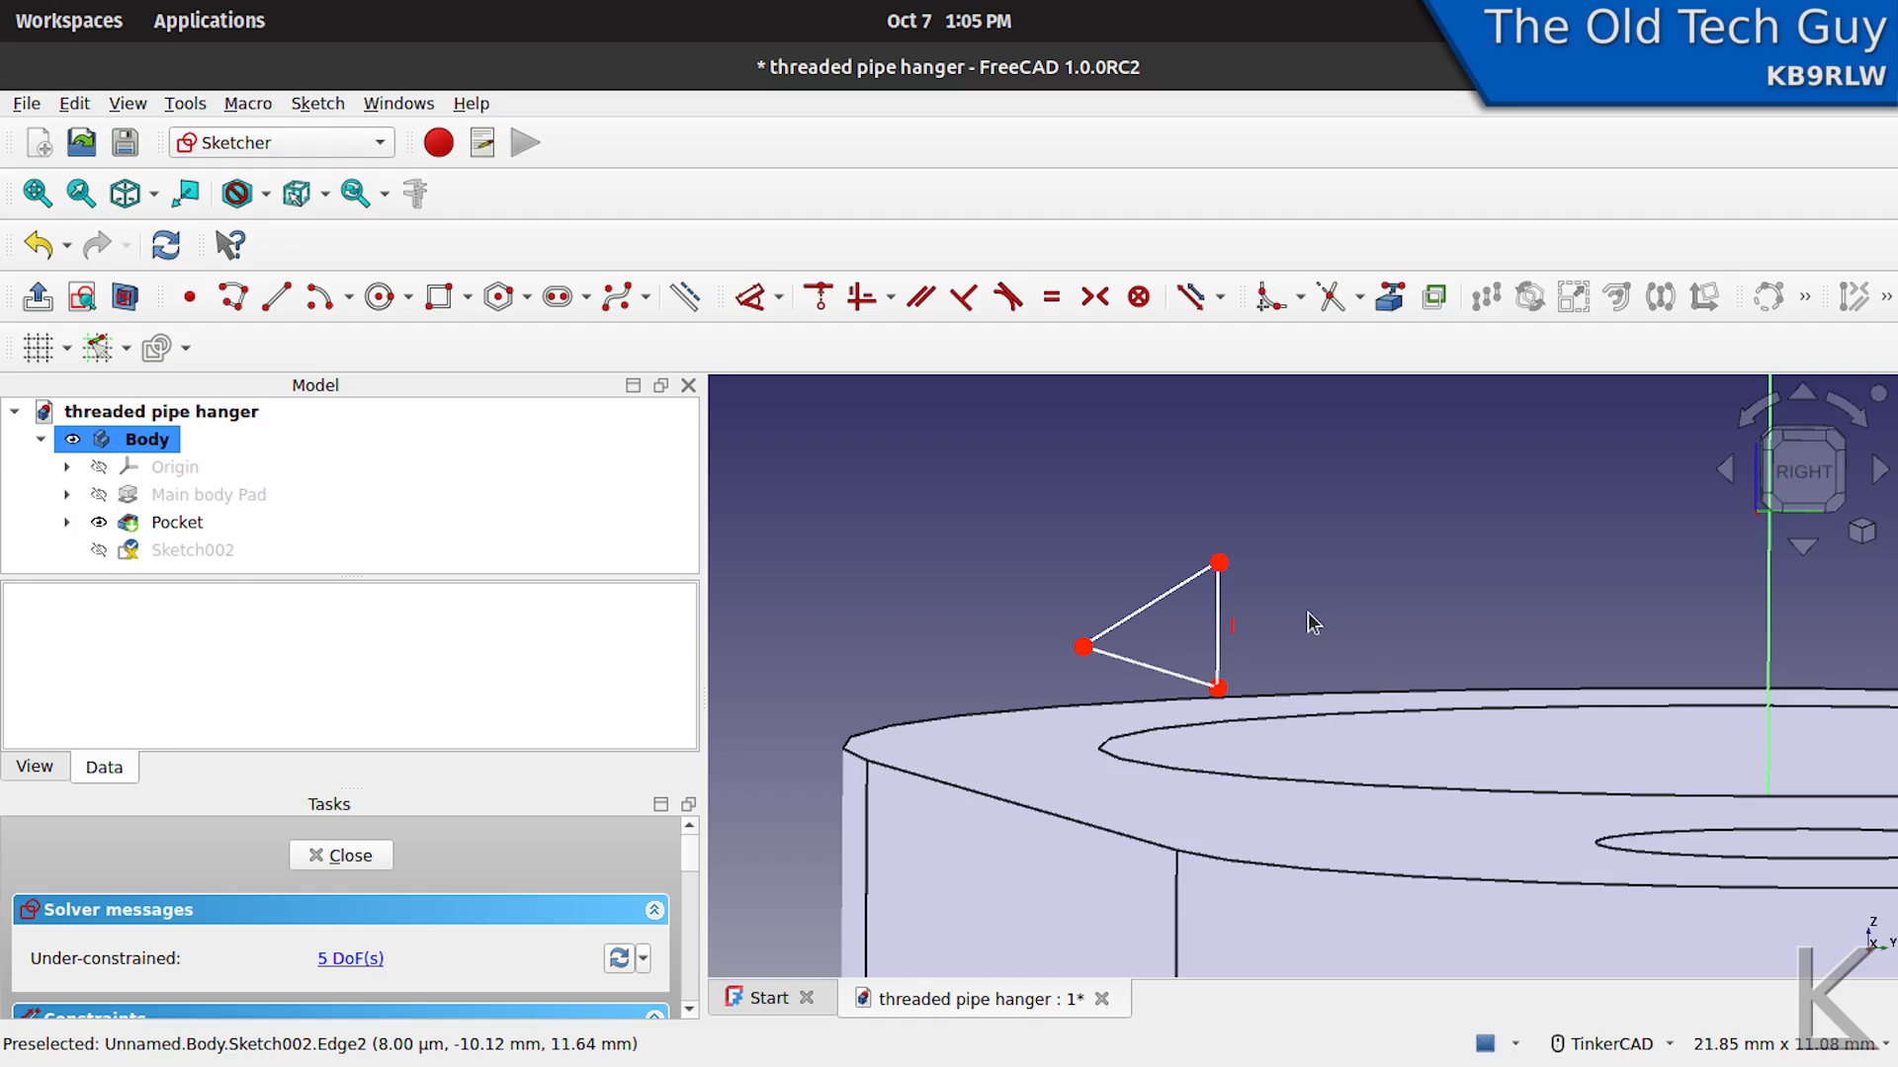
click(1163, 599)
click(1144, 676)
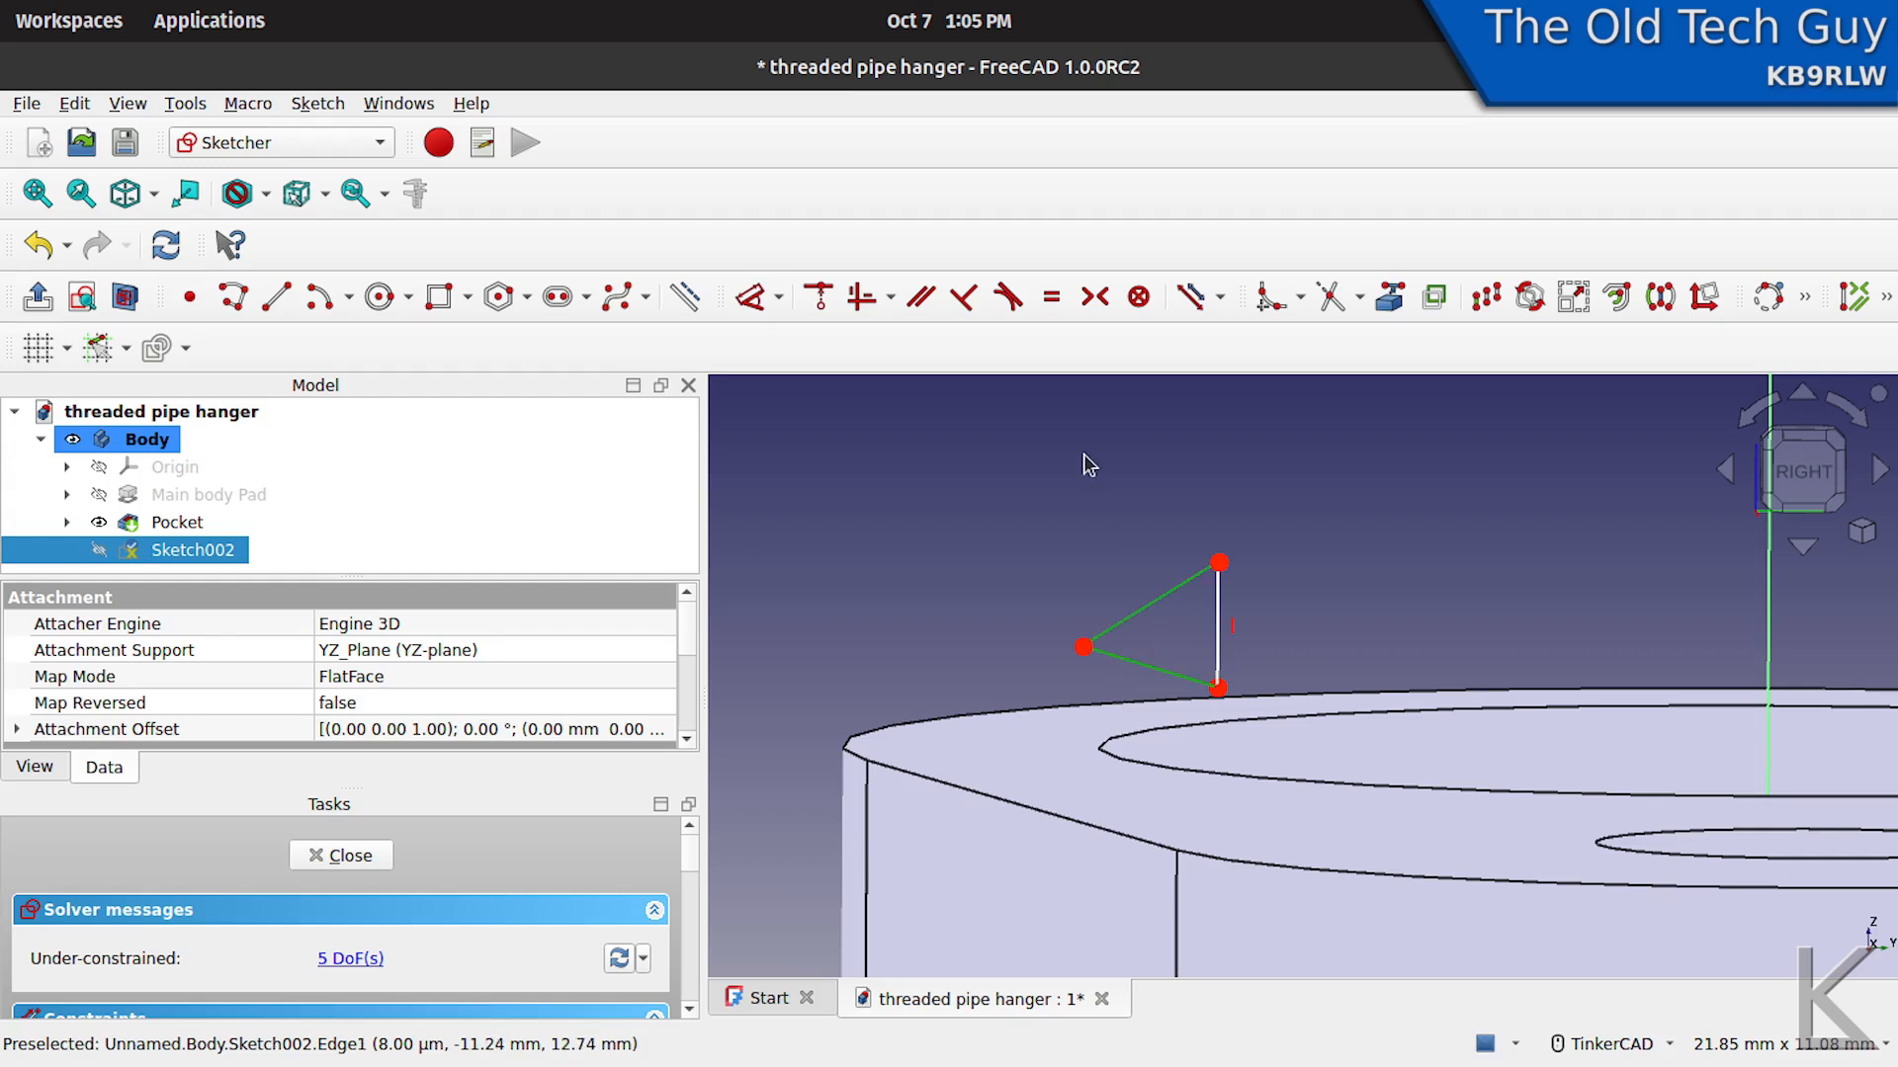
click(1052, 299)
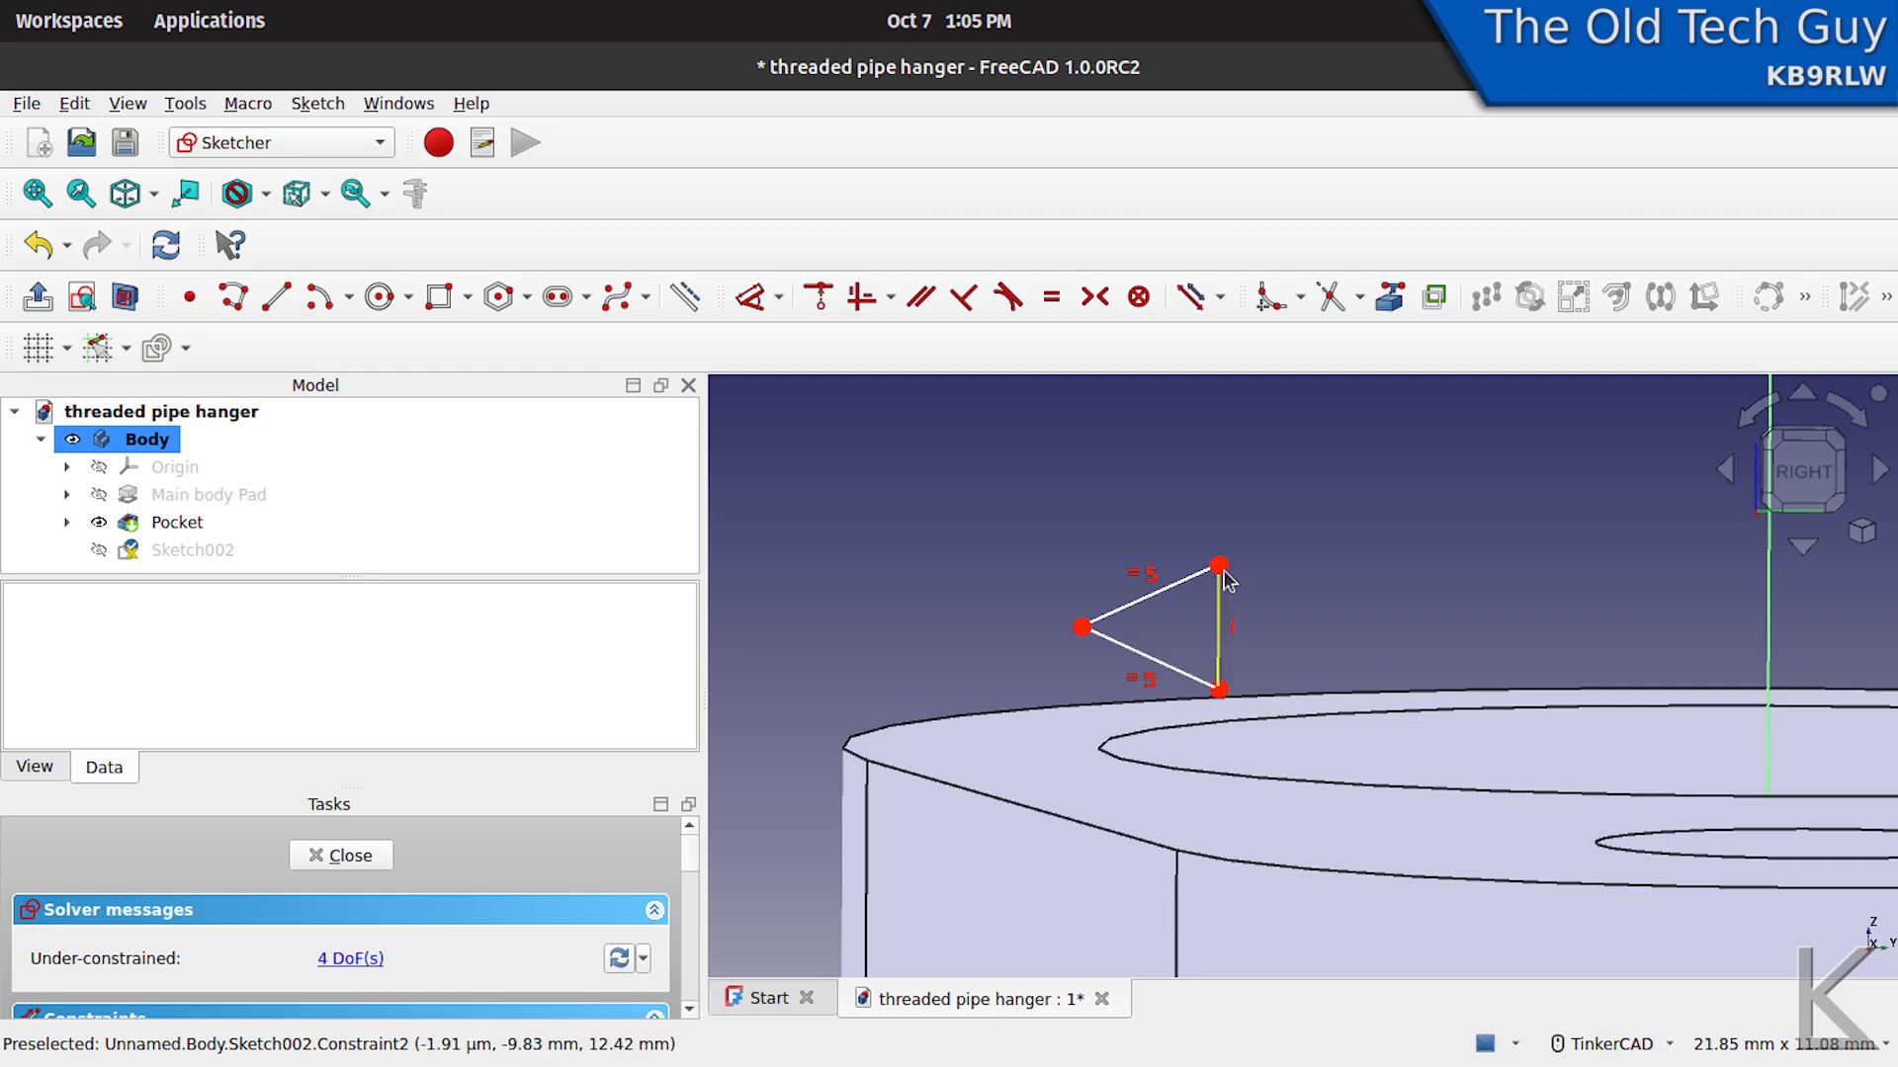
mouse_move(1219, 566)
mouse_down()
mouse_move(1191, 570)
mouse_move(1245, 570)
mouse_move(1185, 576)
mouse_move(1217, 573)
mouse_up()
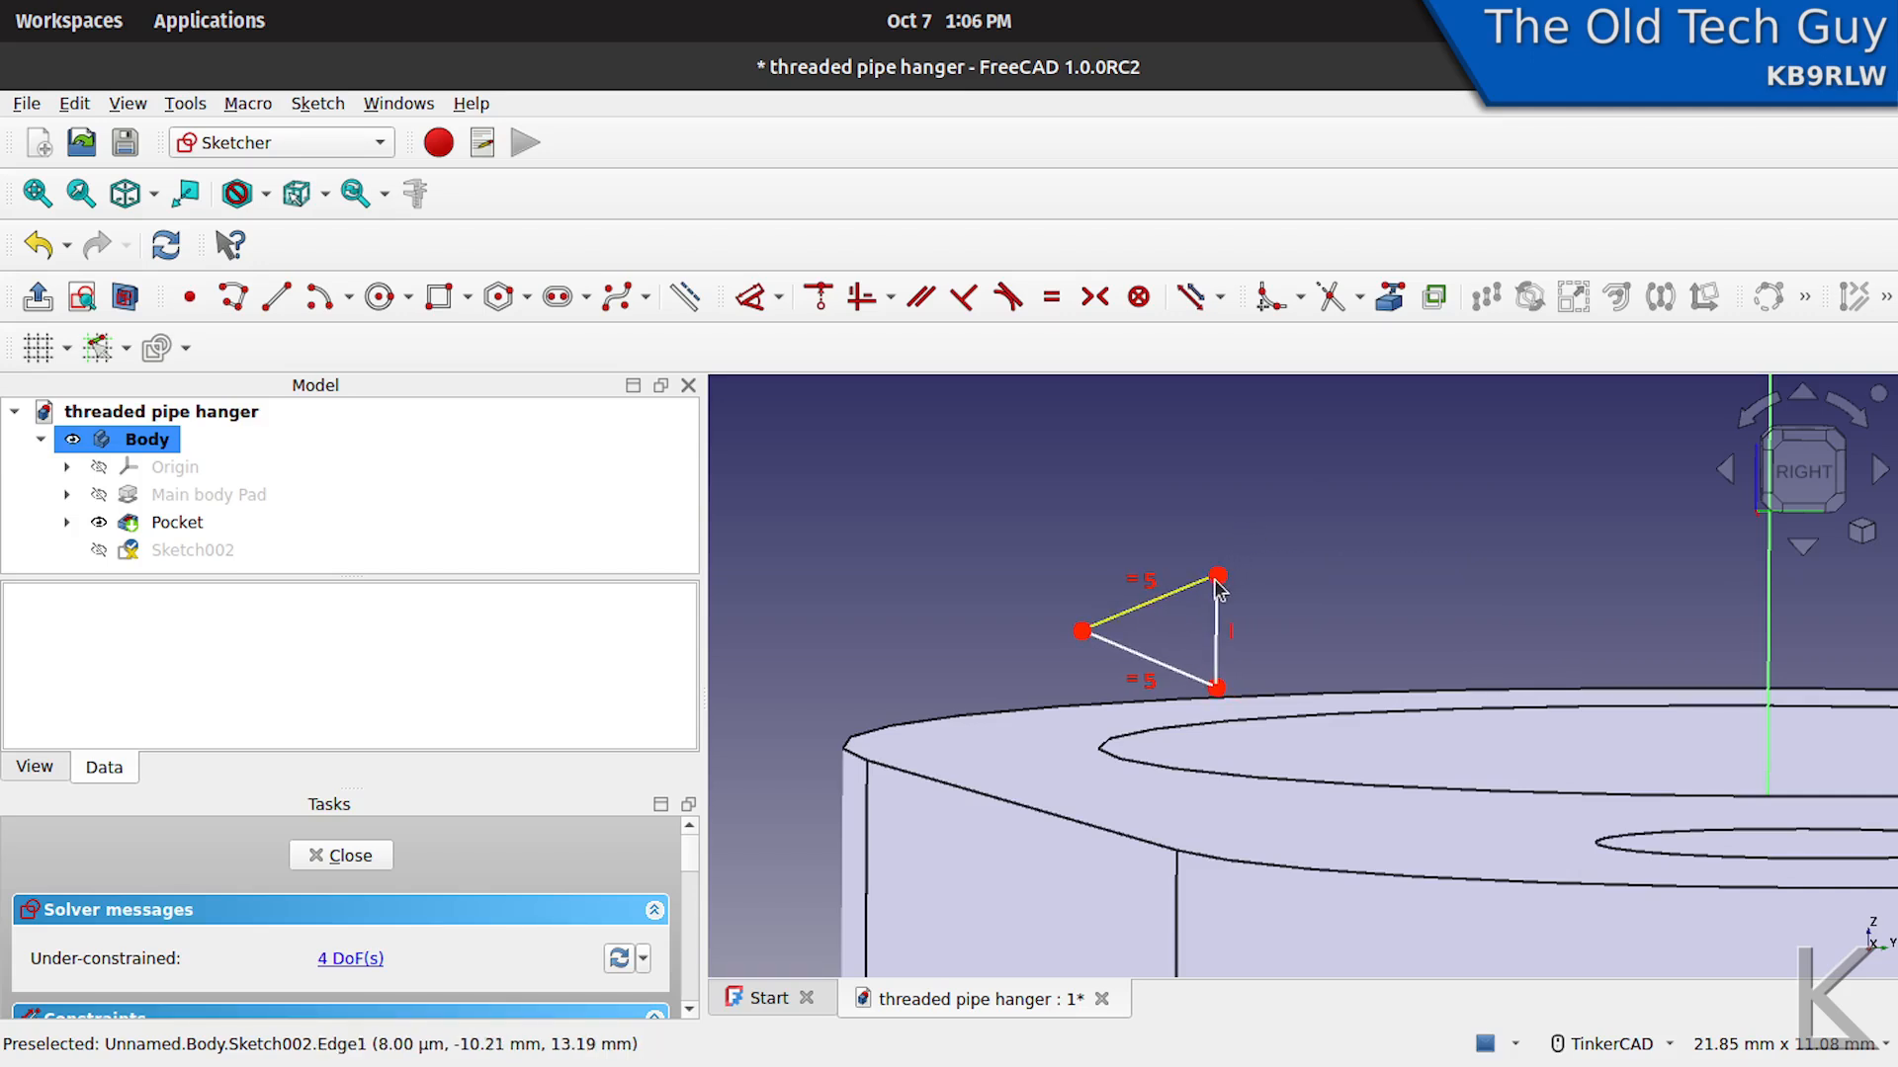
- Constrain the horizontal distance between the triangle's apex and upper corner to 1.25 mm and place the dimension clear above the triangle
click(1217, 575)
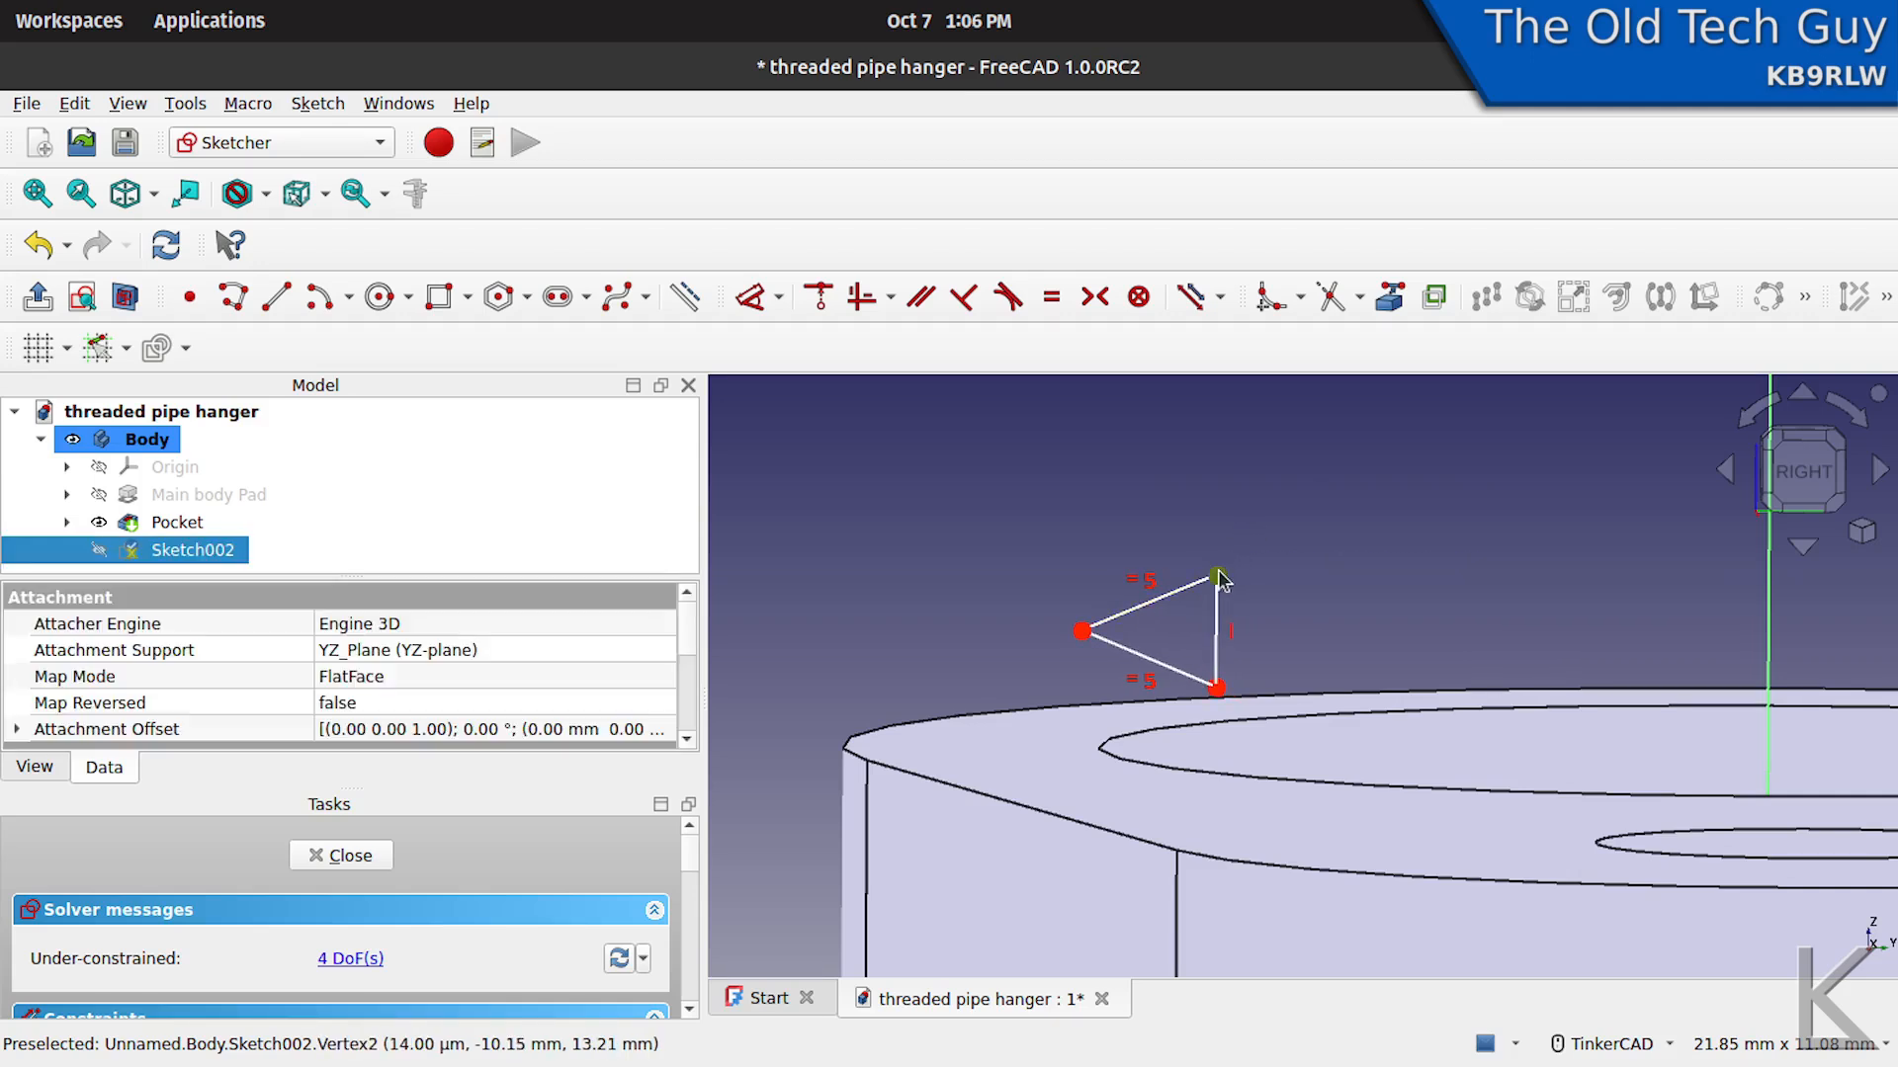
click(1081, 632)
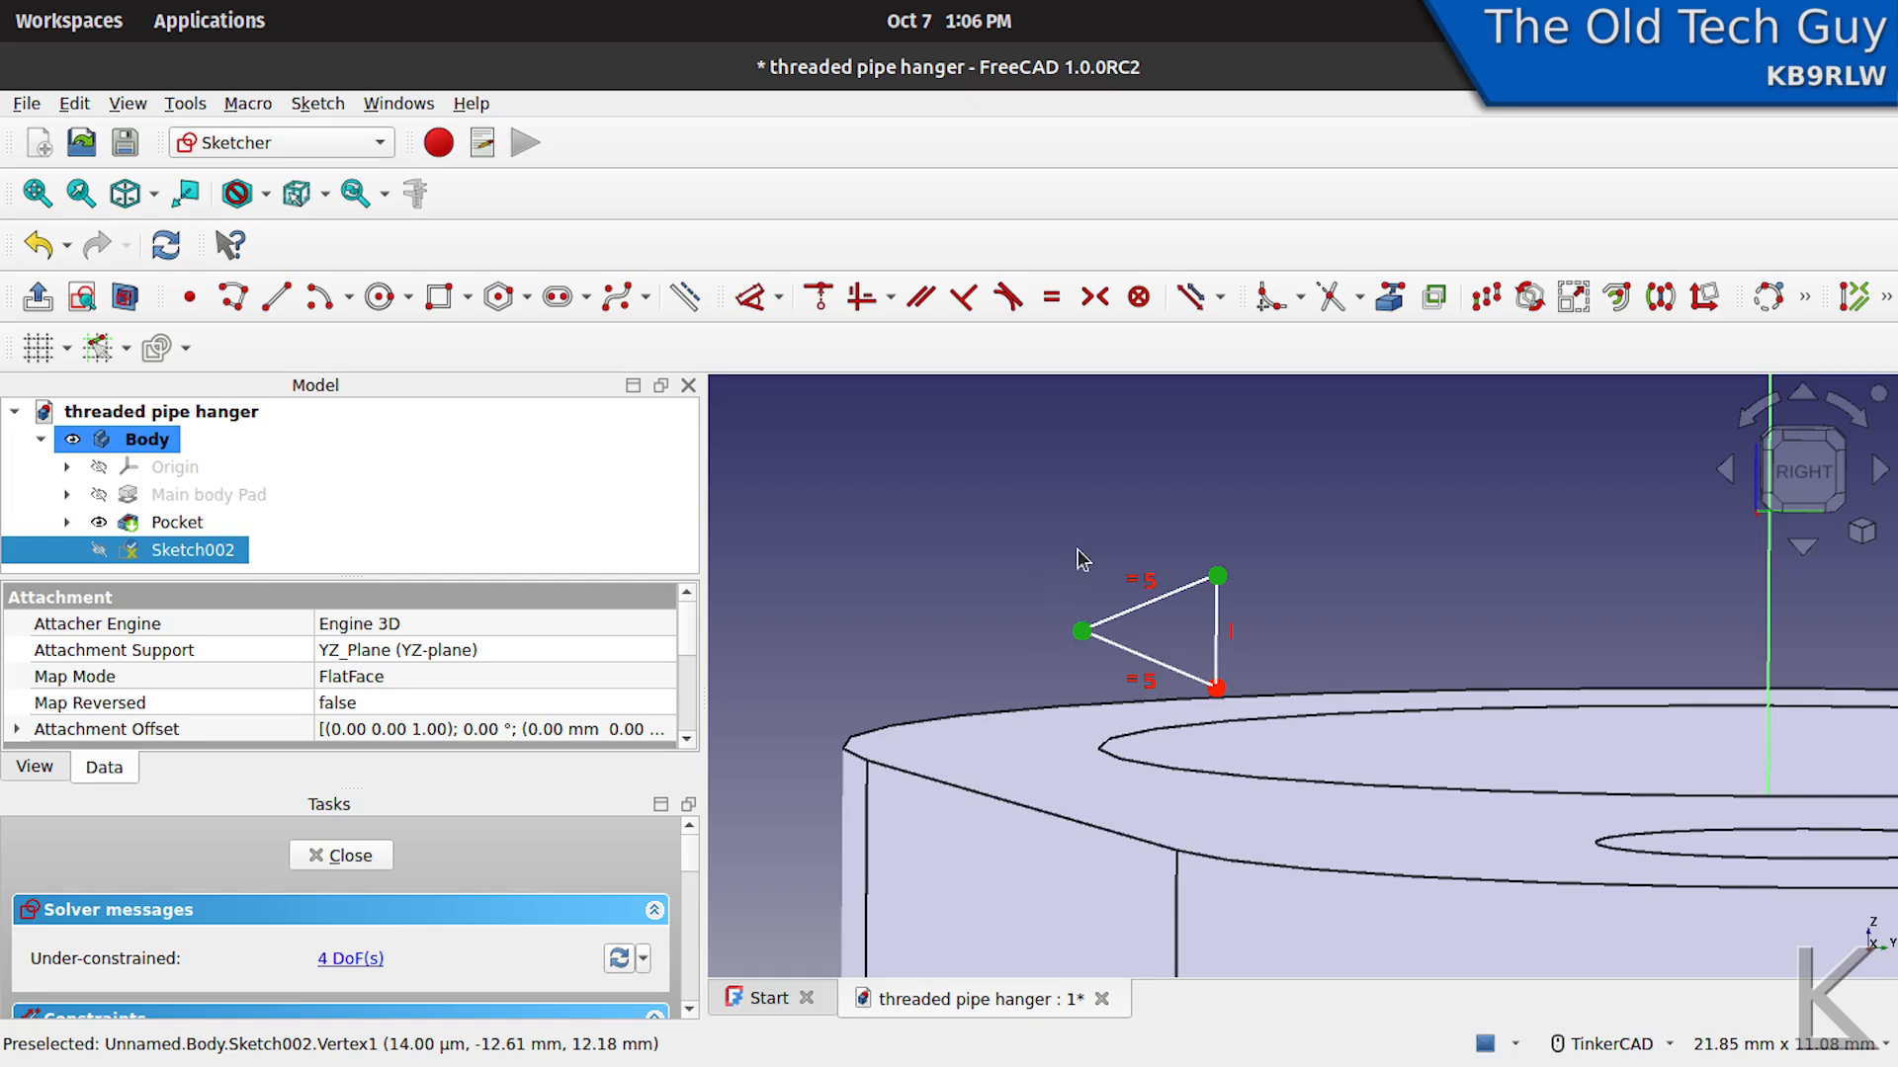
click(780, 299)
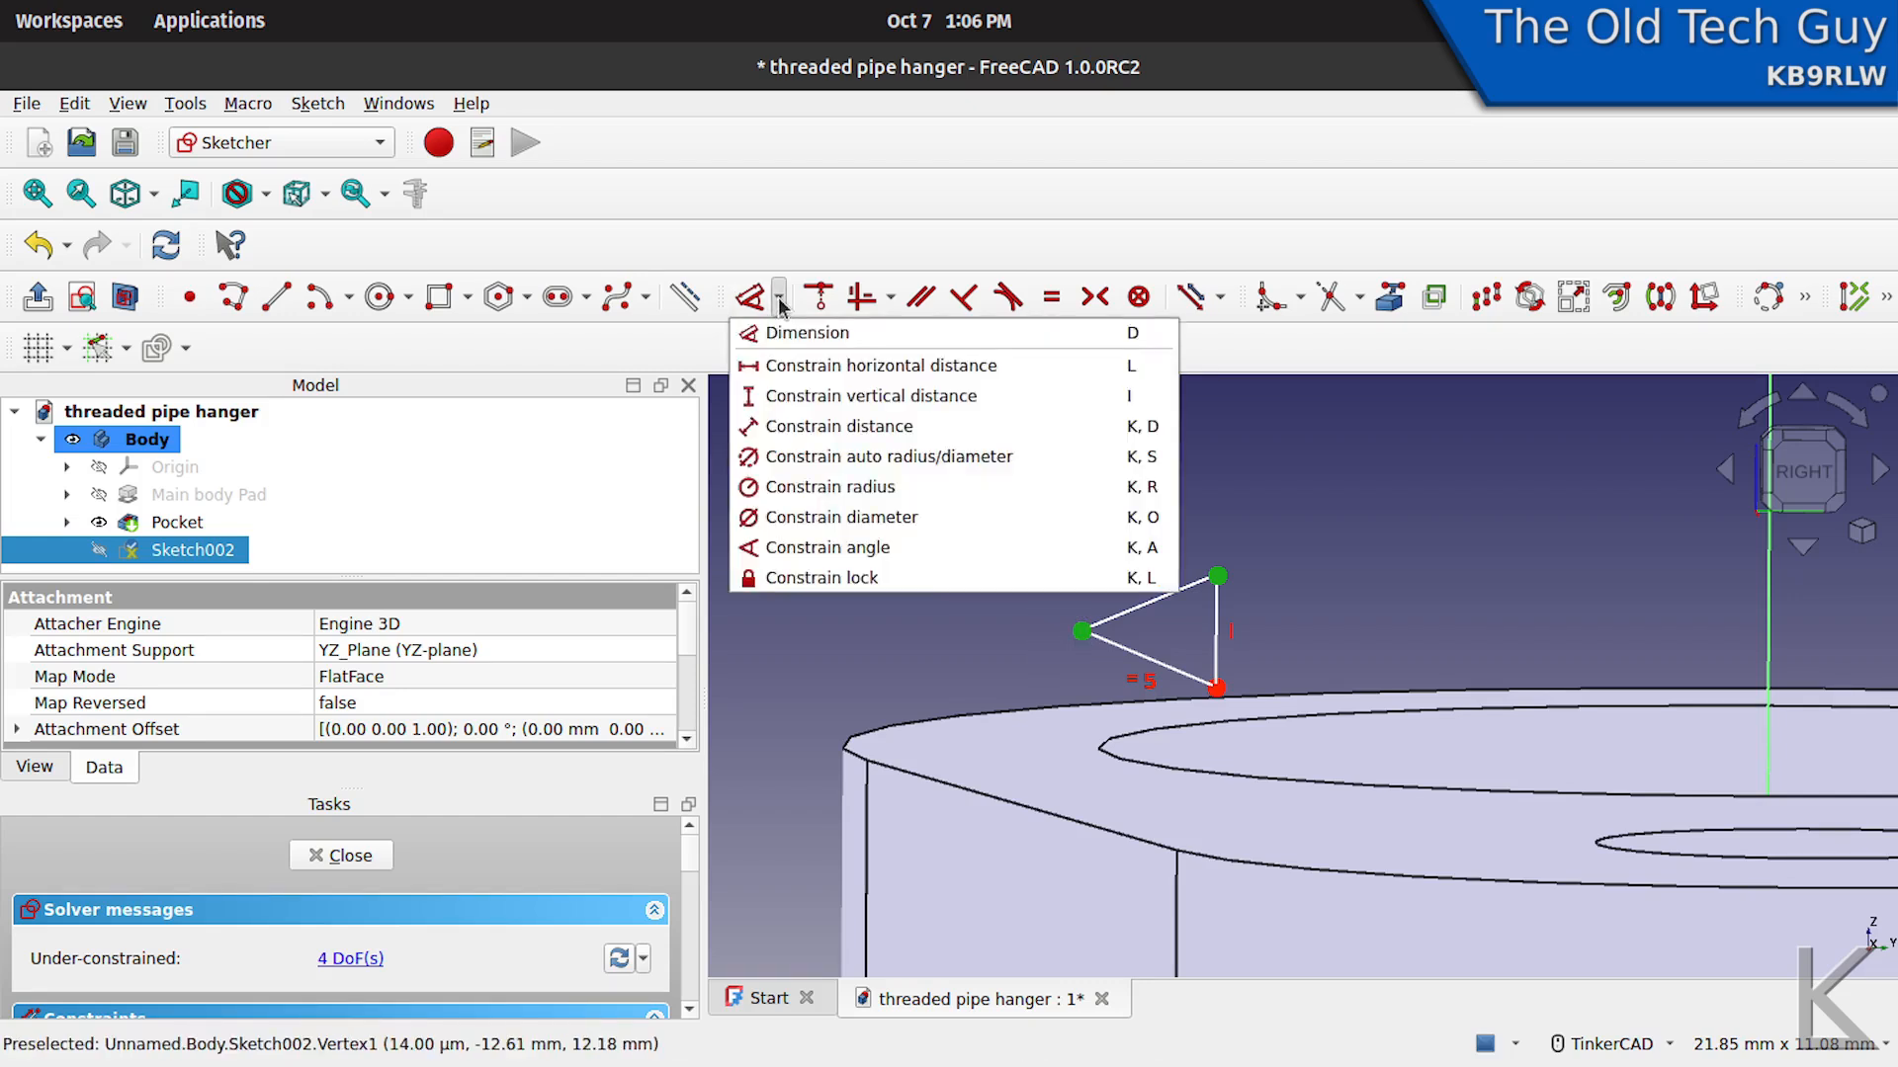
click(781, 366)
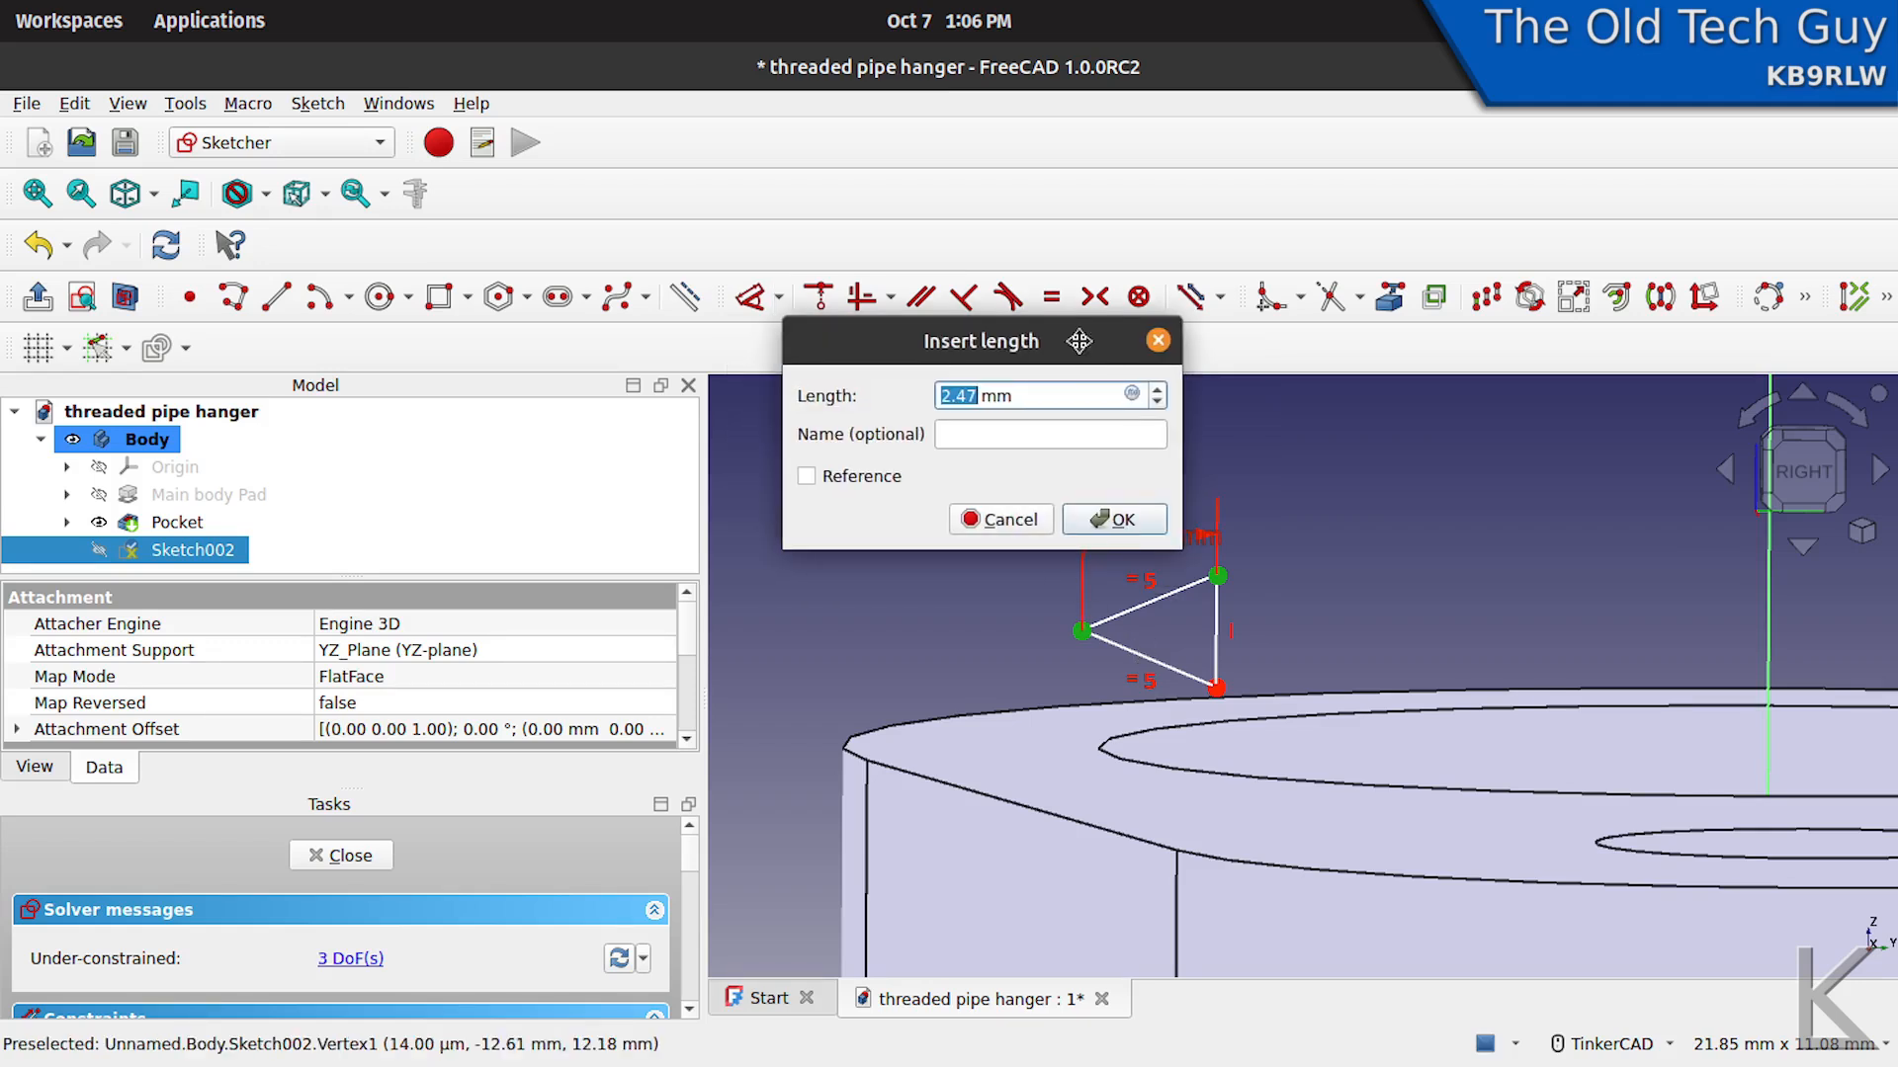
drag(1084, 335, 1112, 178)
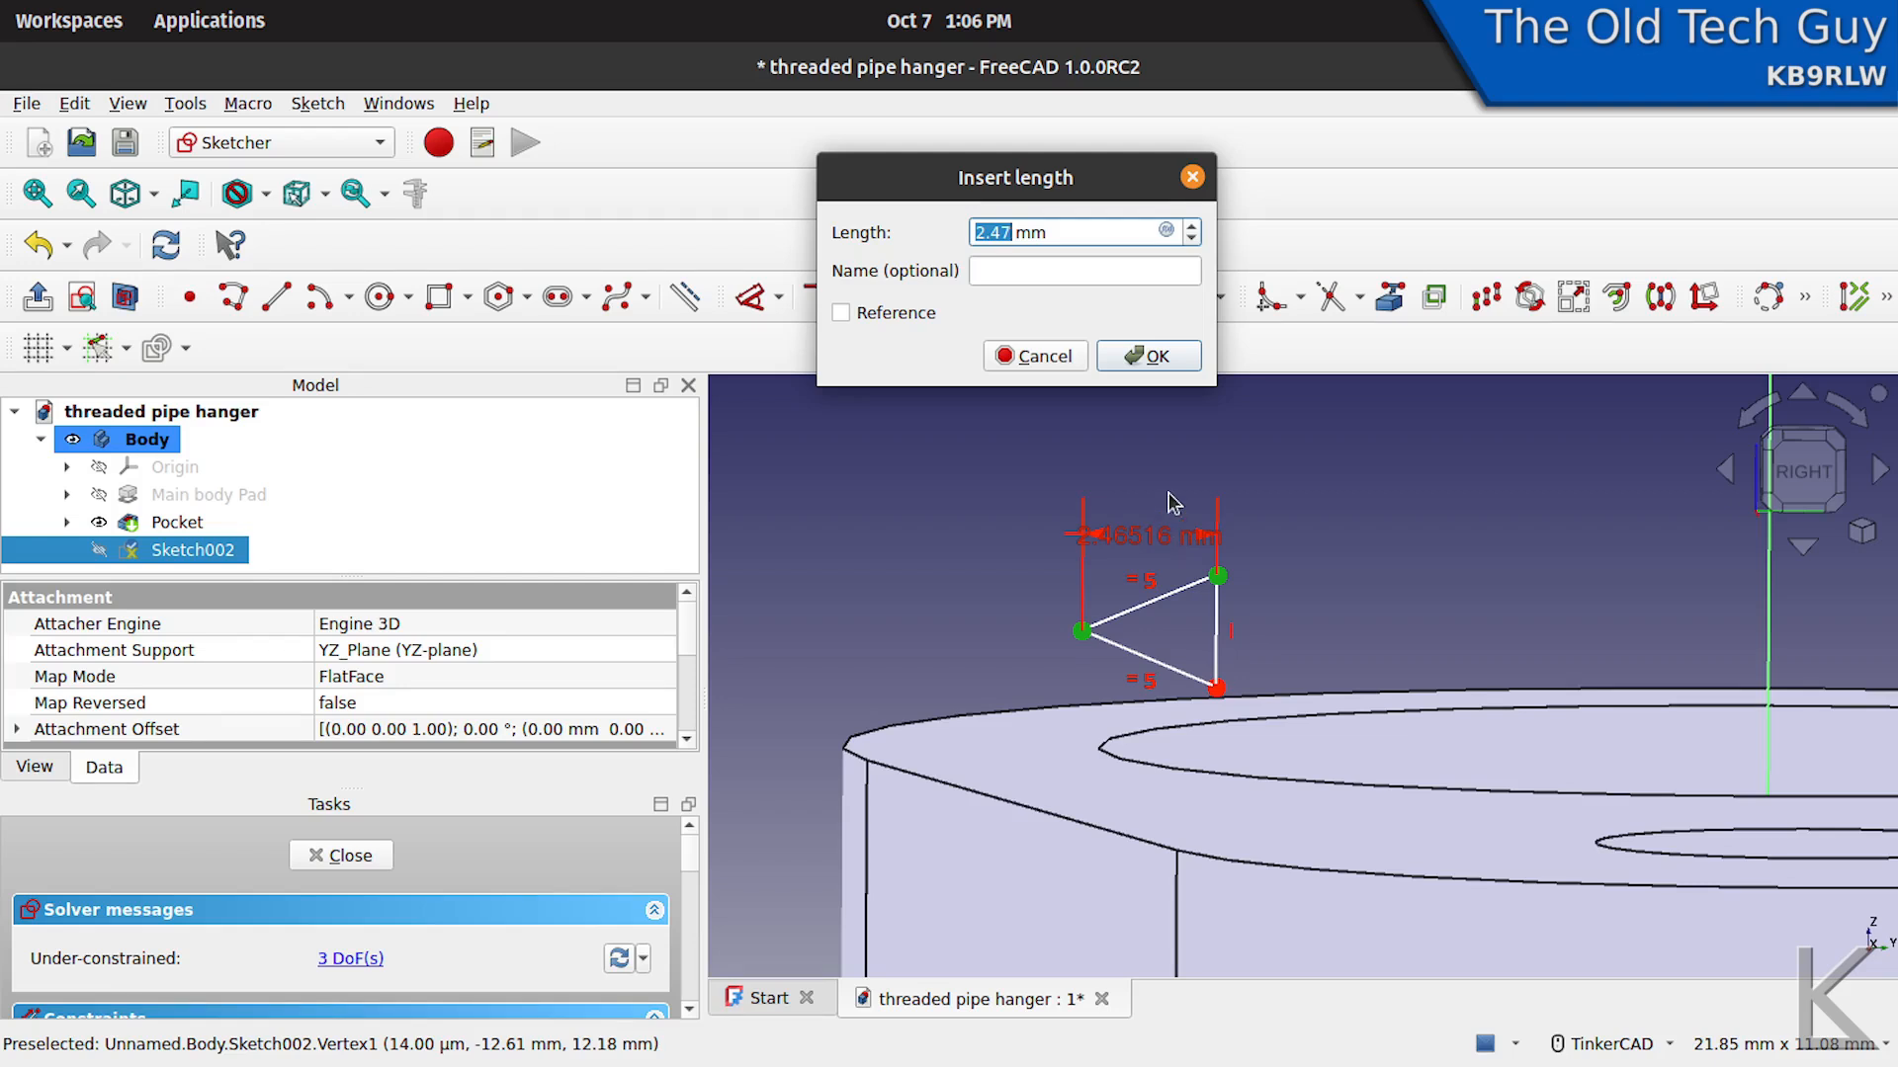
text(1.25)
key(Return)
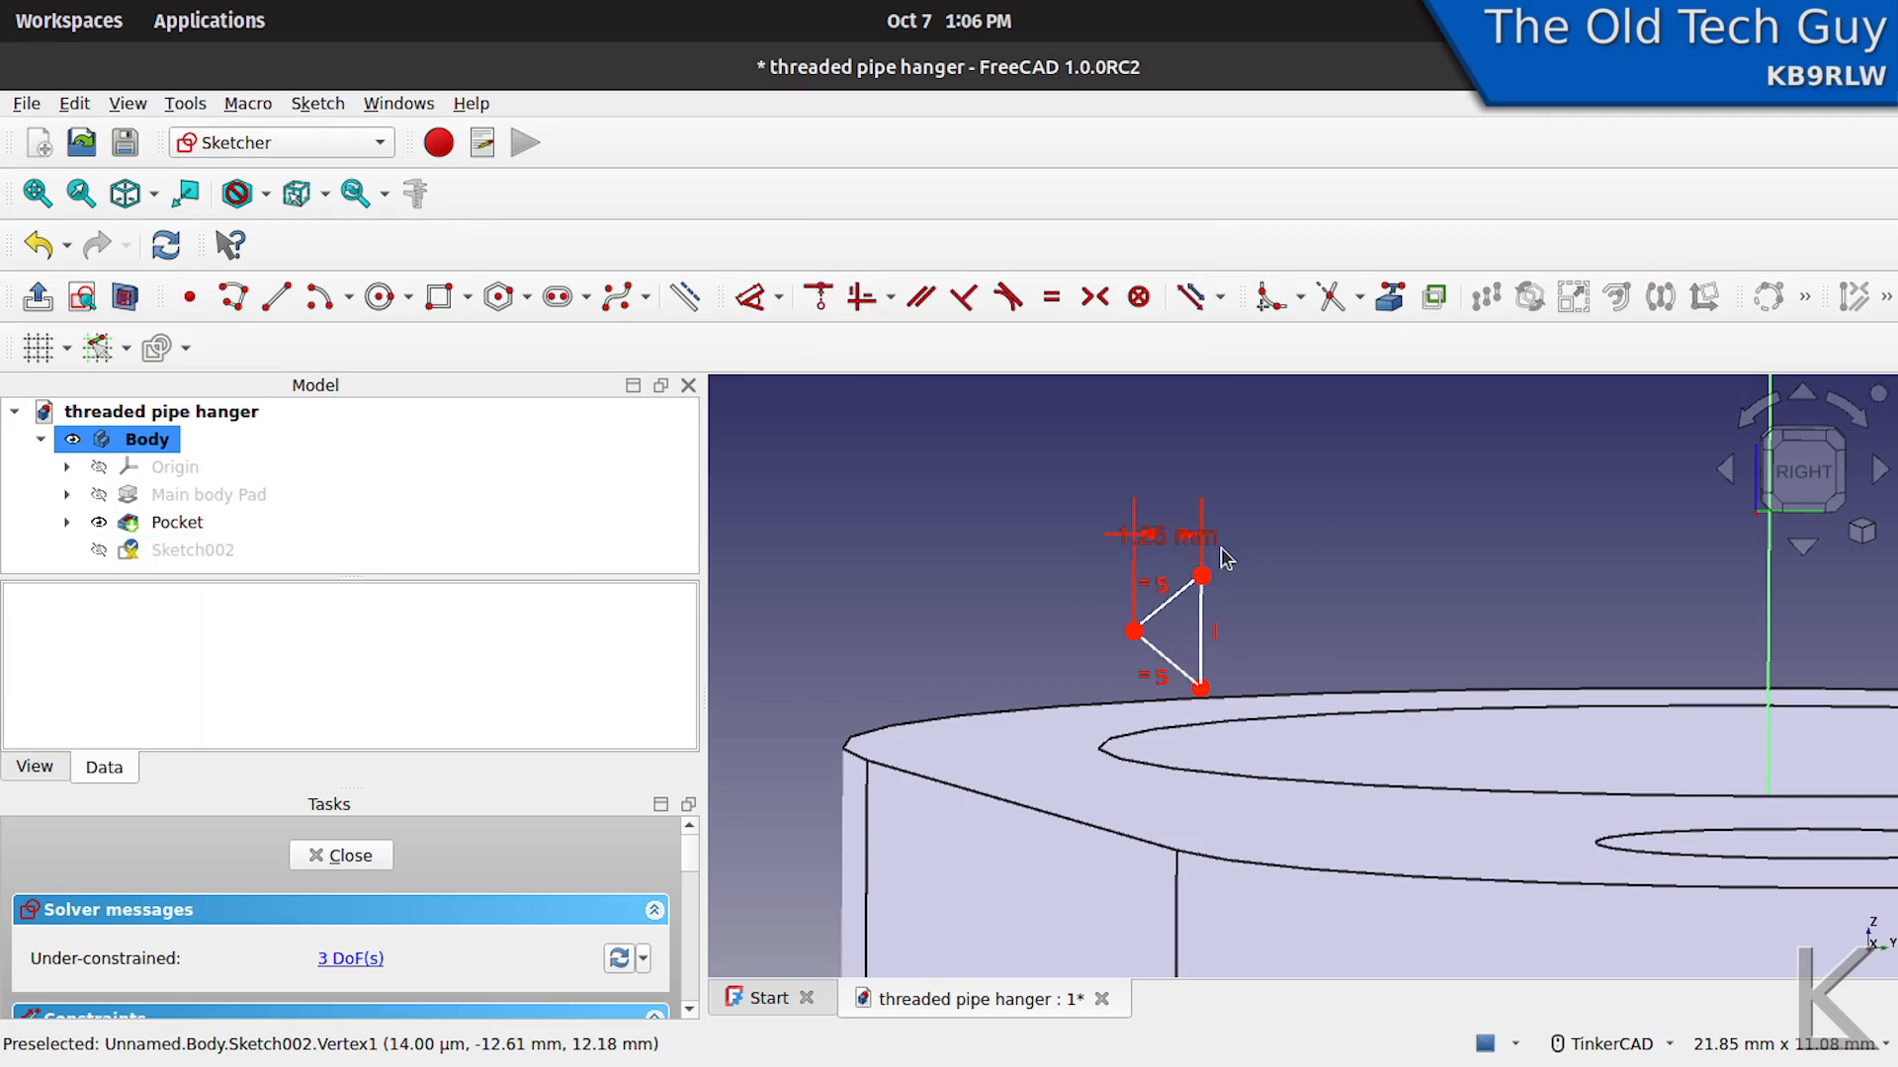
drag(1186, 536, 1185, 433)
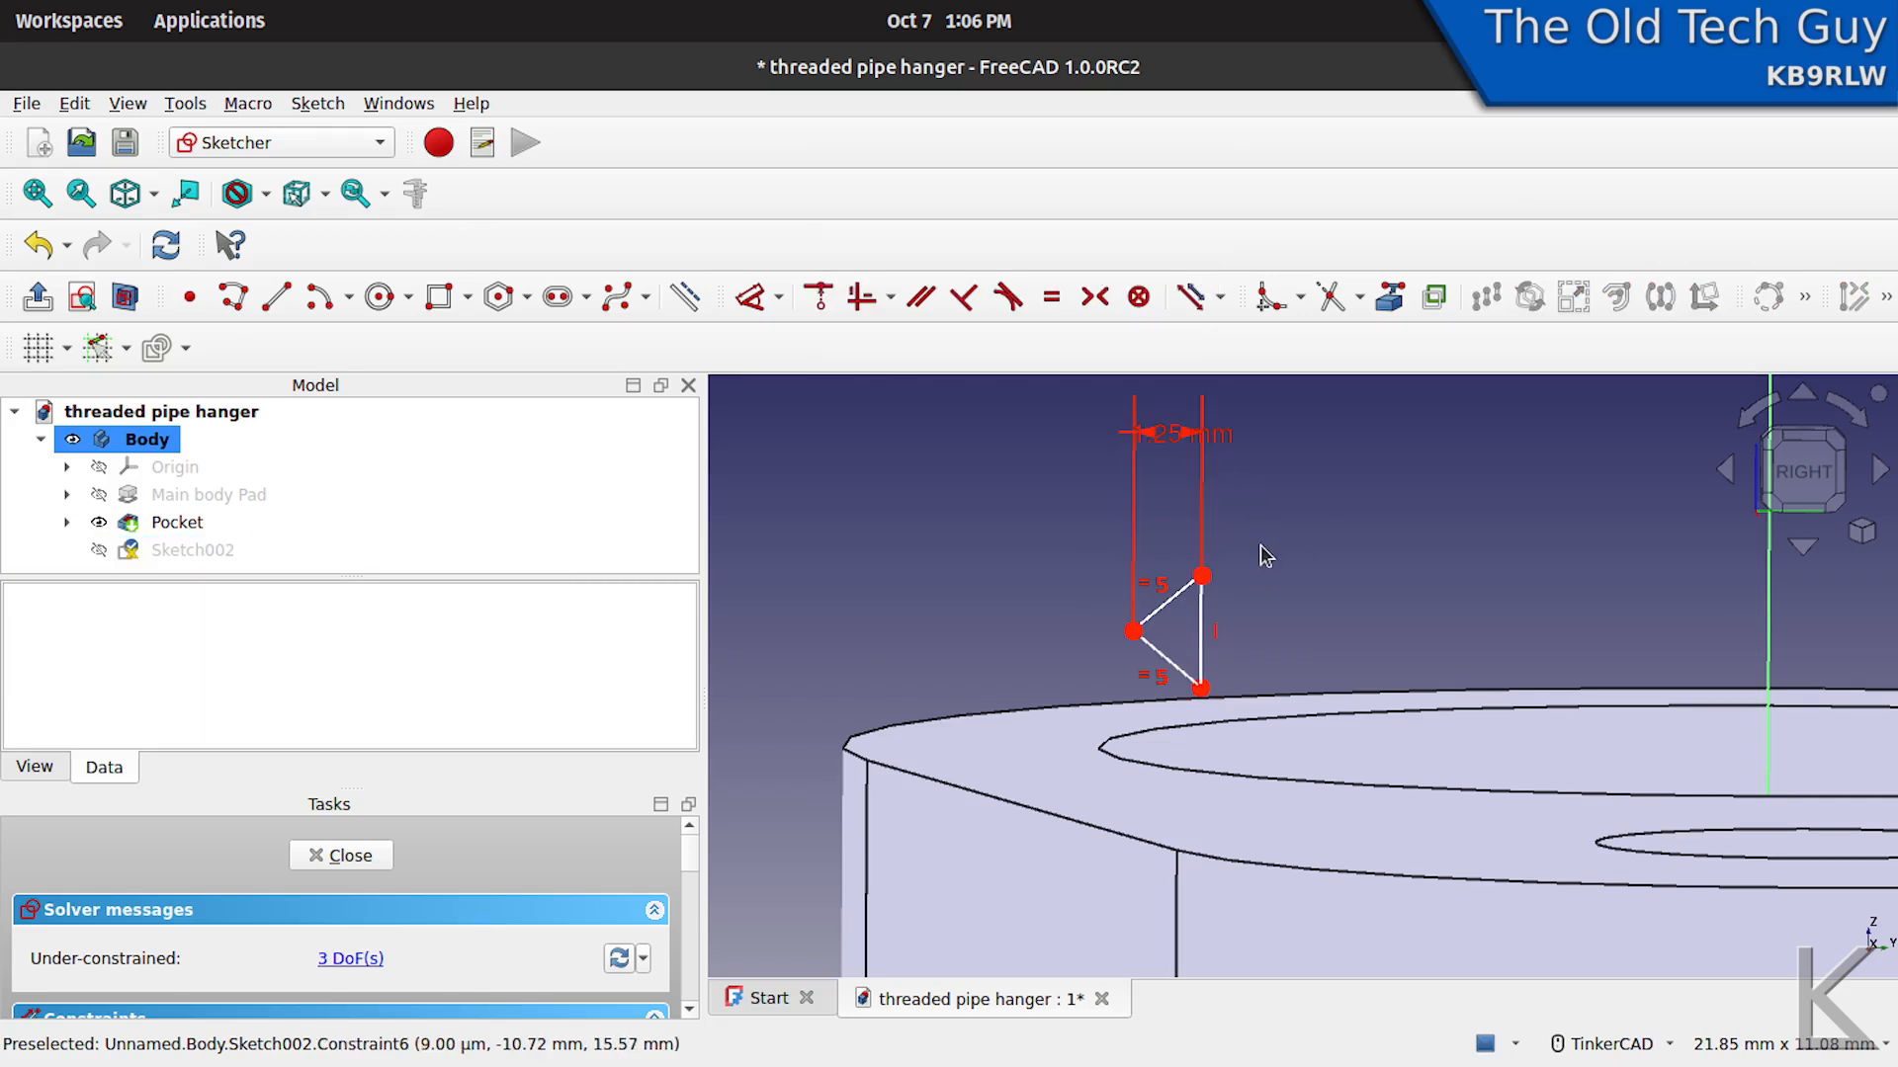
- Constrain the length of the triangle's vertical side to 1.814 mm
click(1204, 637)
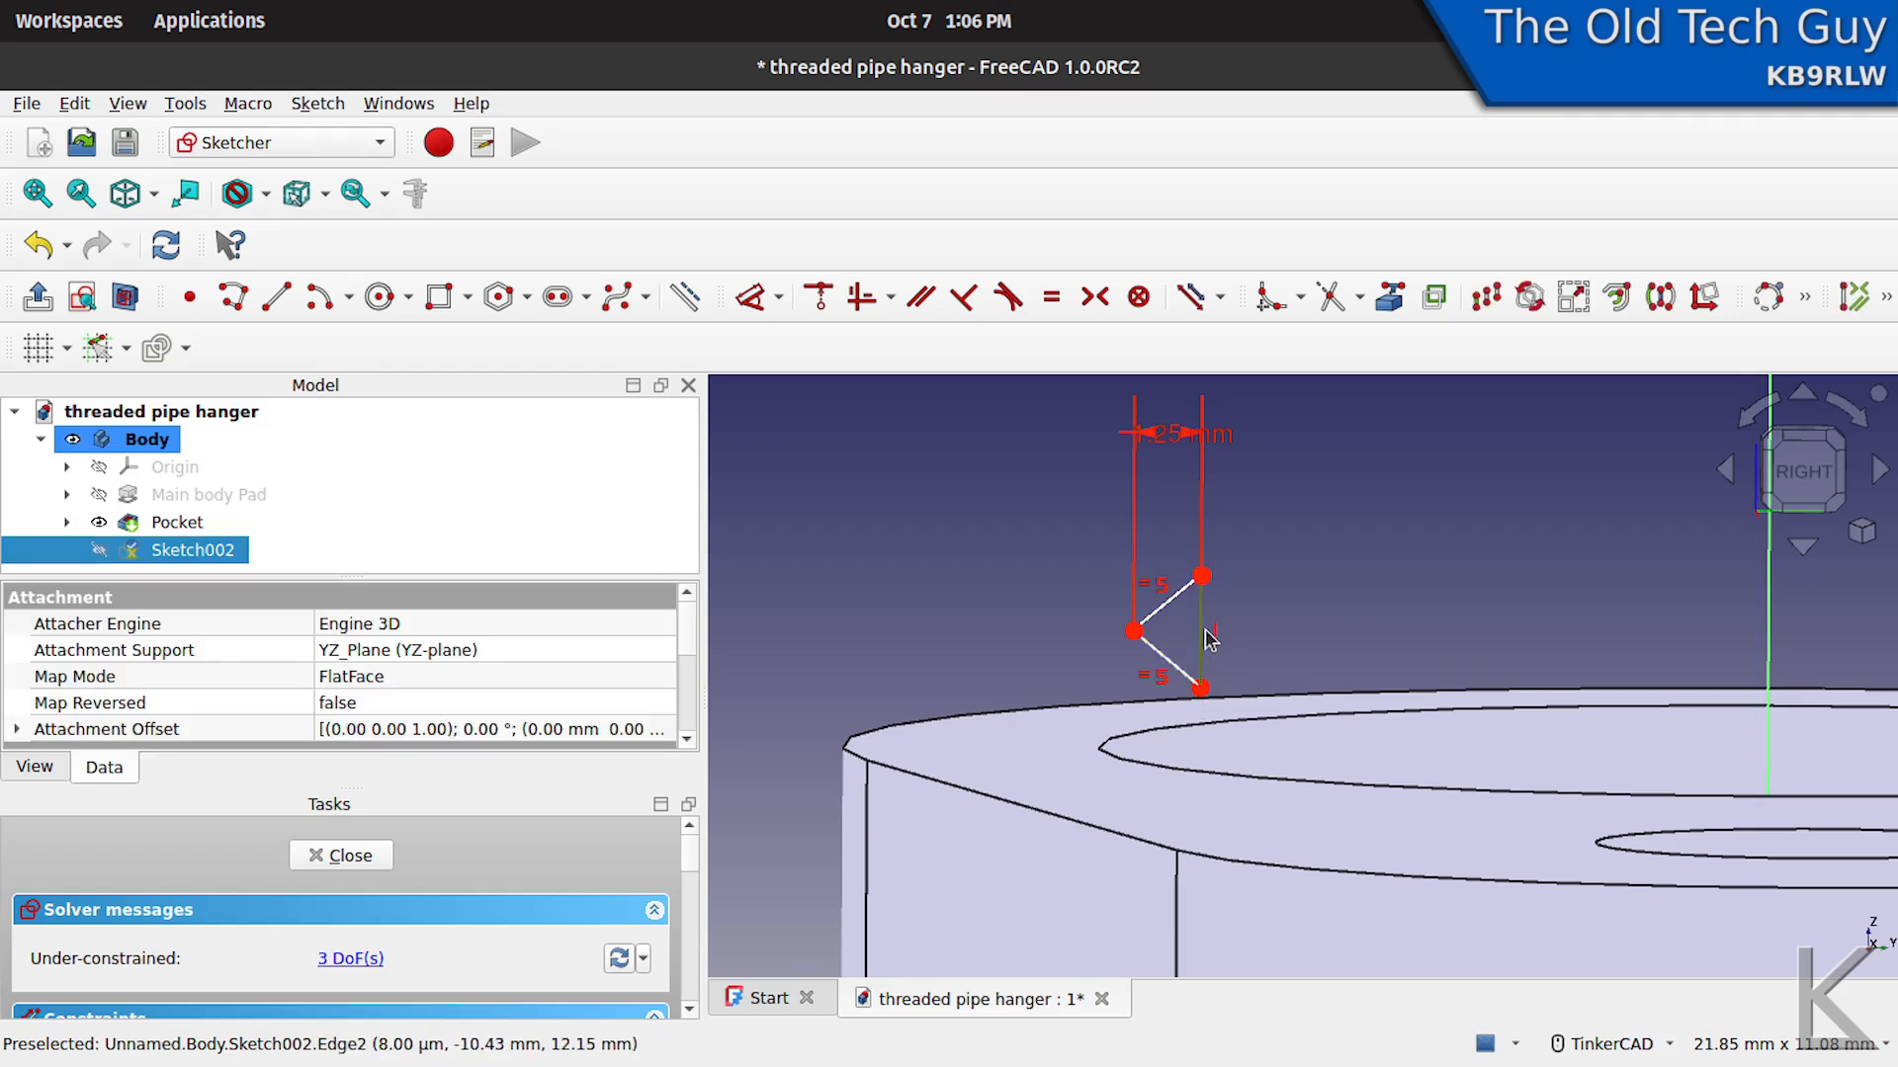
click(781, 297)
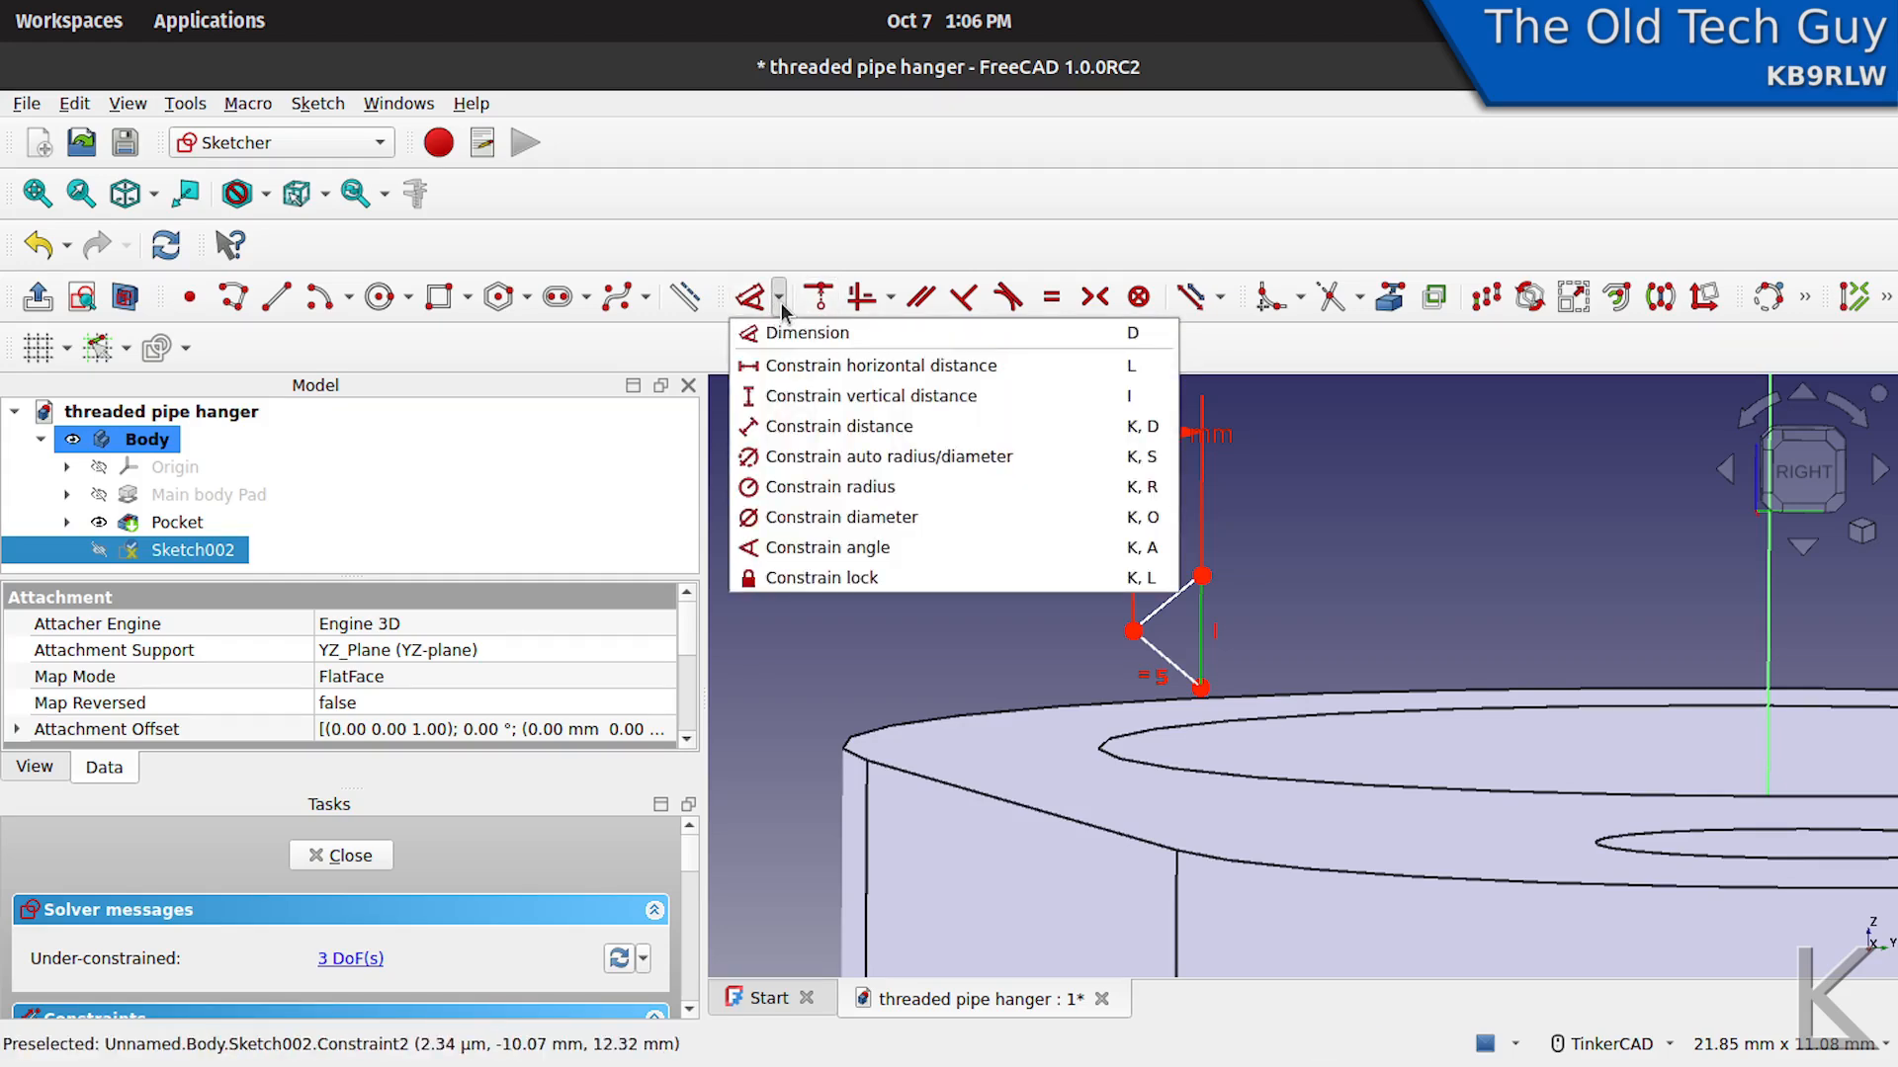
click(777, 435)
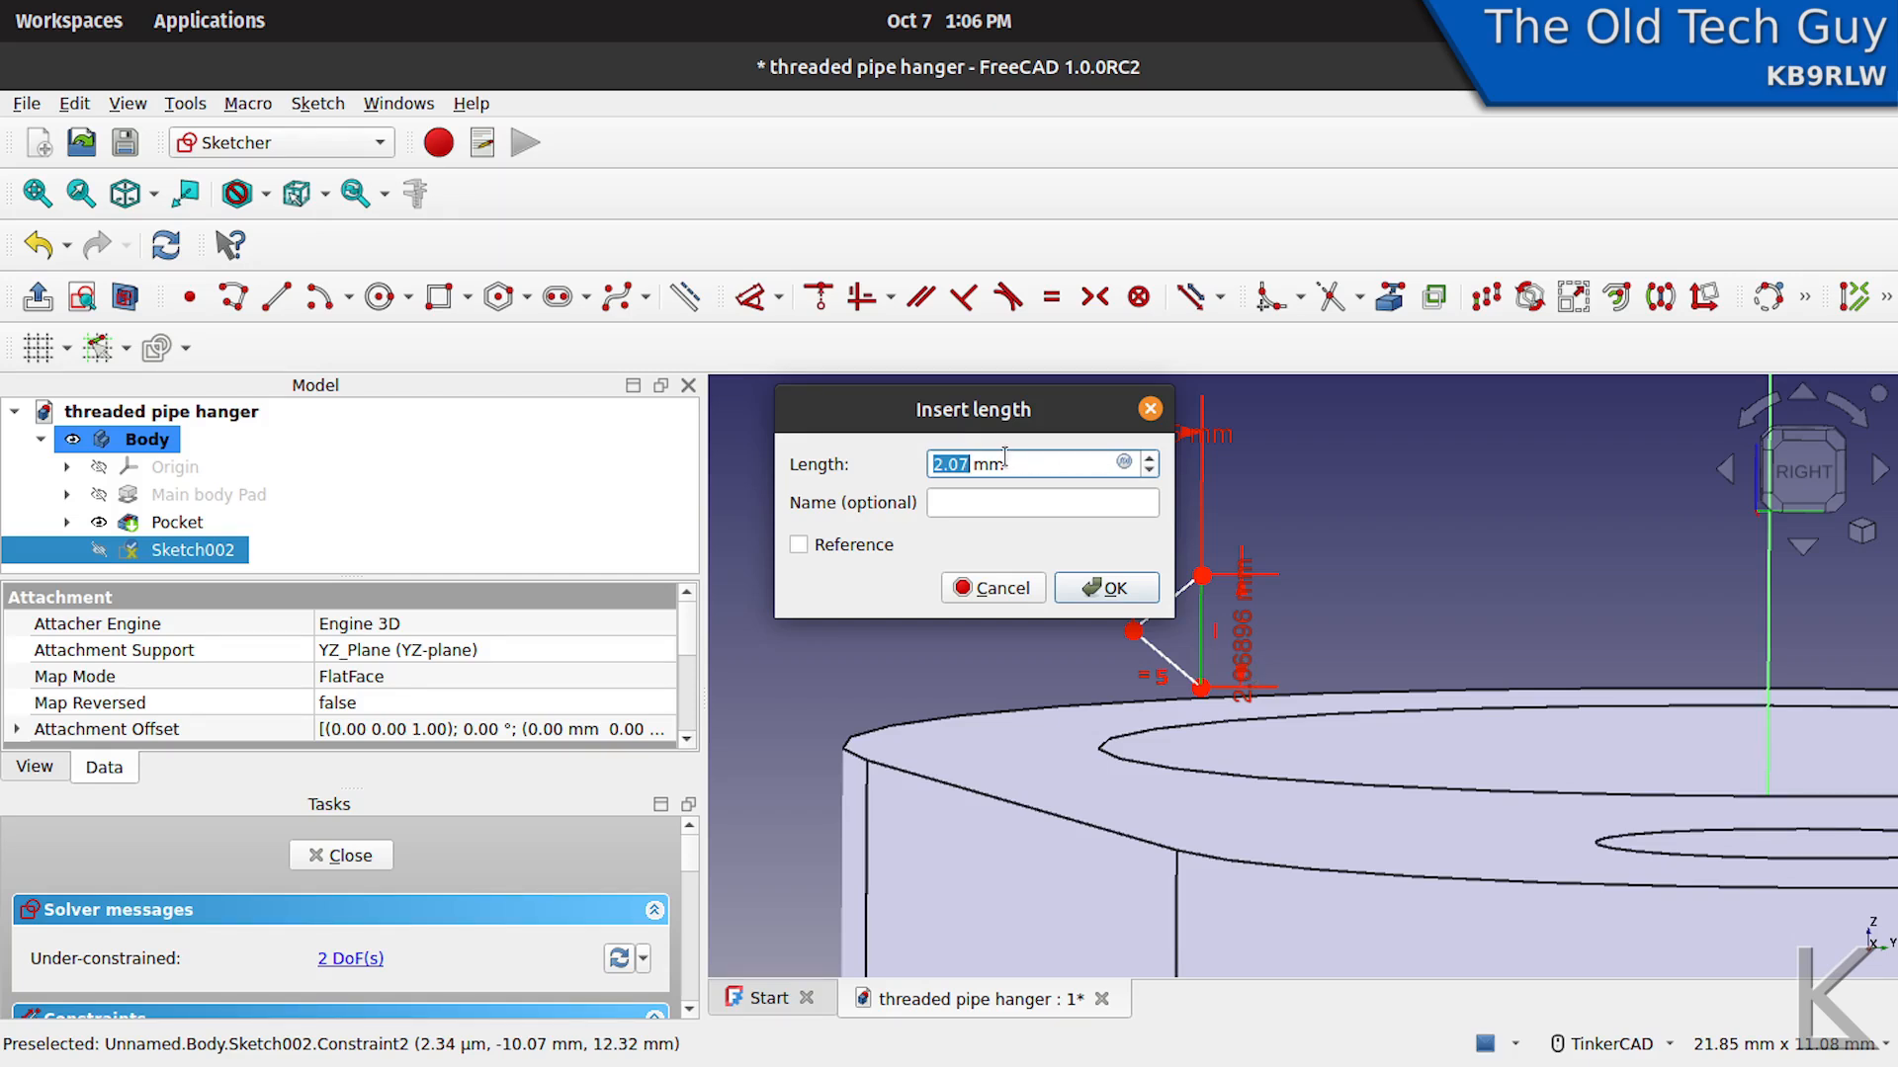
text(1.814)
key(Return)
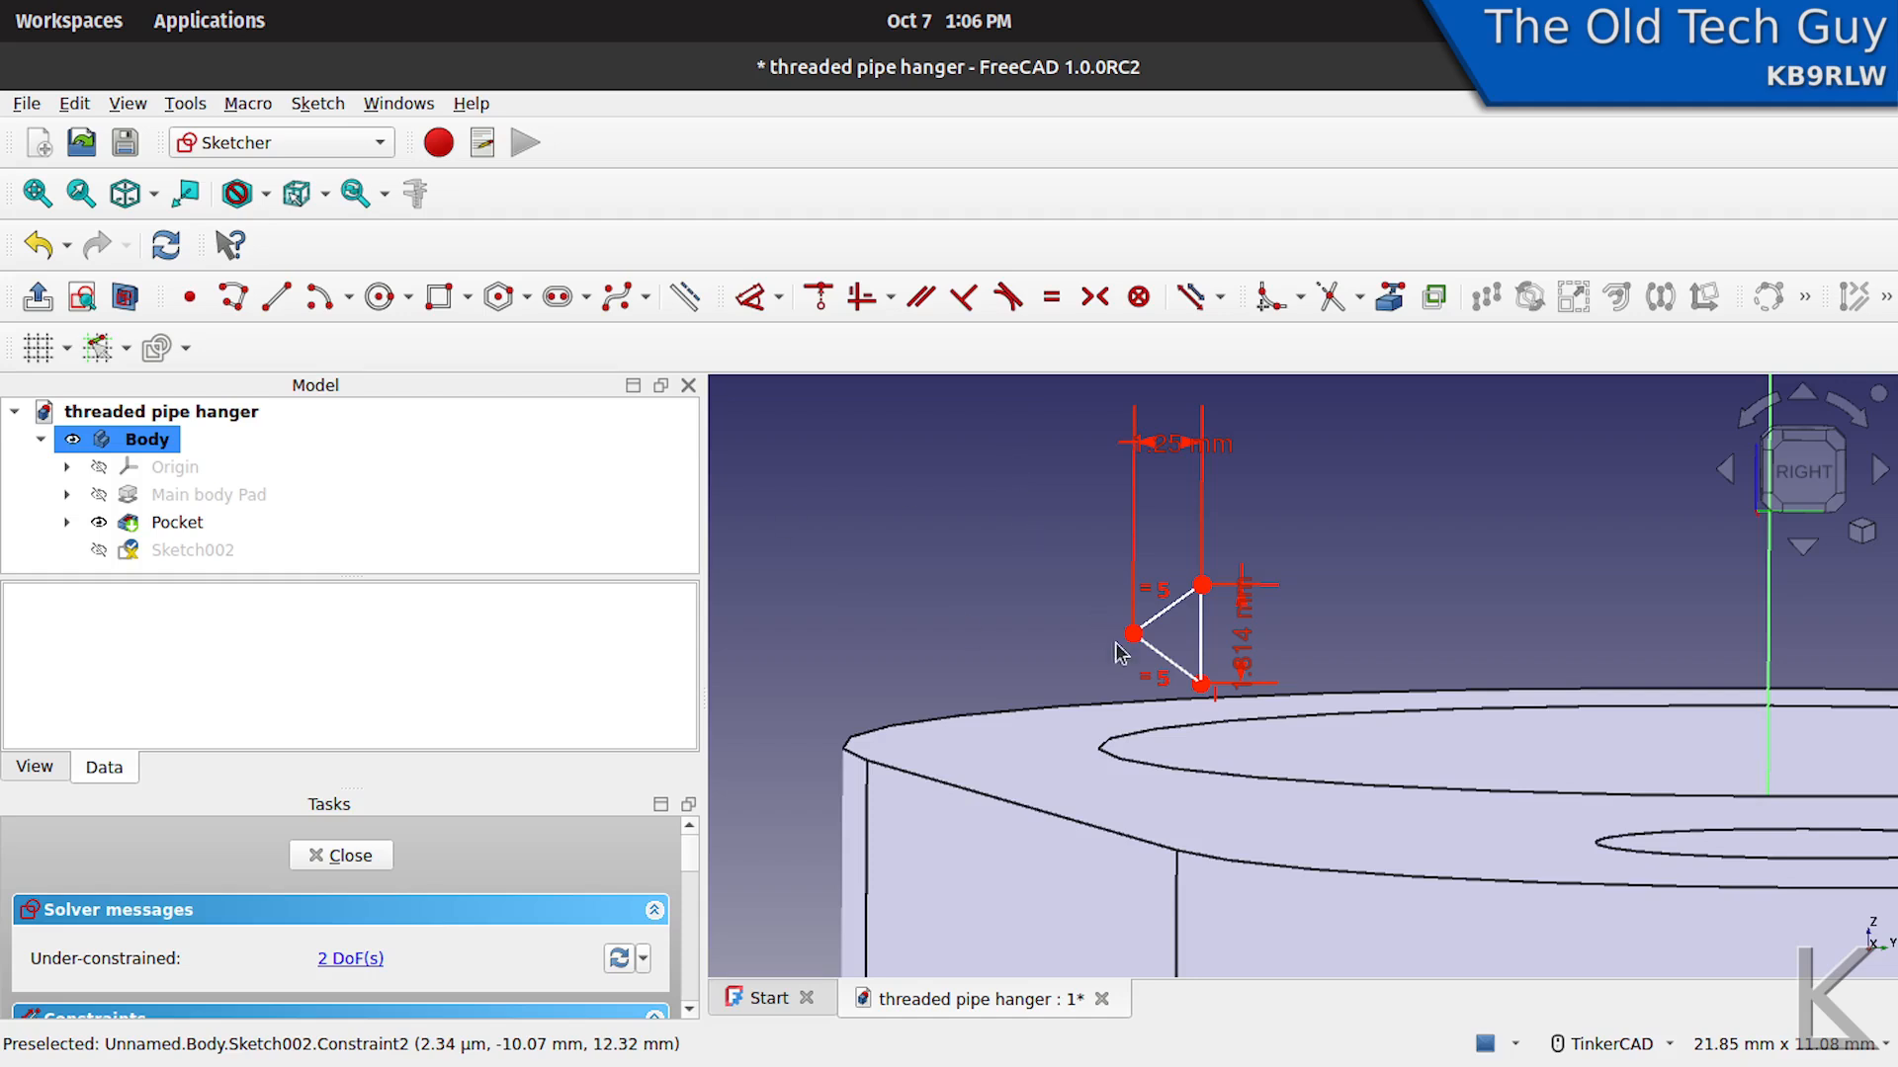
- Move the triangle closer to the large hole's rim and link the hole's top edge into the sketch as external geometry
mouse_move(1204, 686)
mouse_down()
mouse_move(1309, 583)
mouse_move(1128, 639)
mouse_move(1161, 679)
mouse_move(1223, 635)
mouse_move(1241, 672)
mouse_move(1128, 712)
mouse_up()
mouse_move(1210, 620)
right_down()
mouse_move(1210, 602)
mouse_move(1208, 619)
right_up()
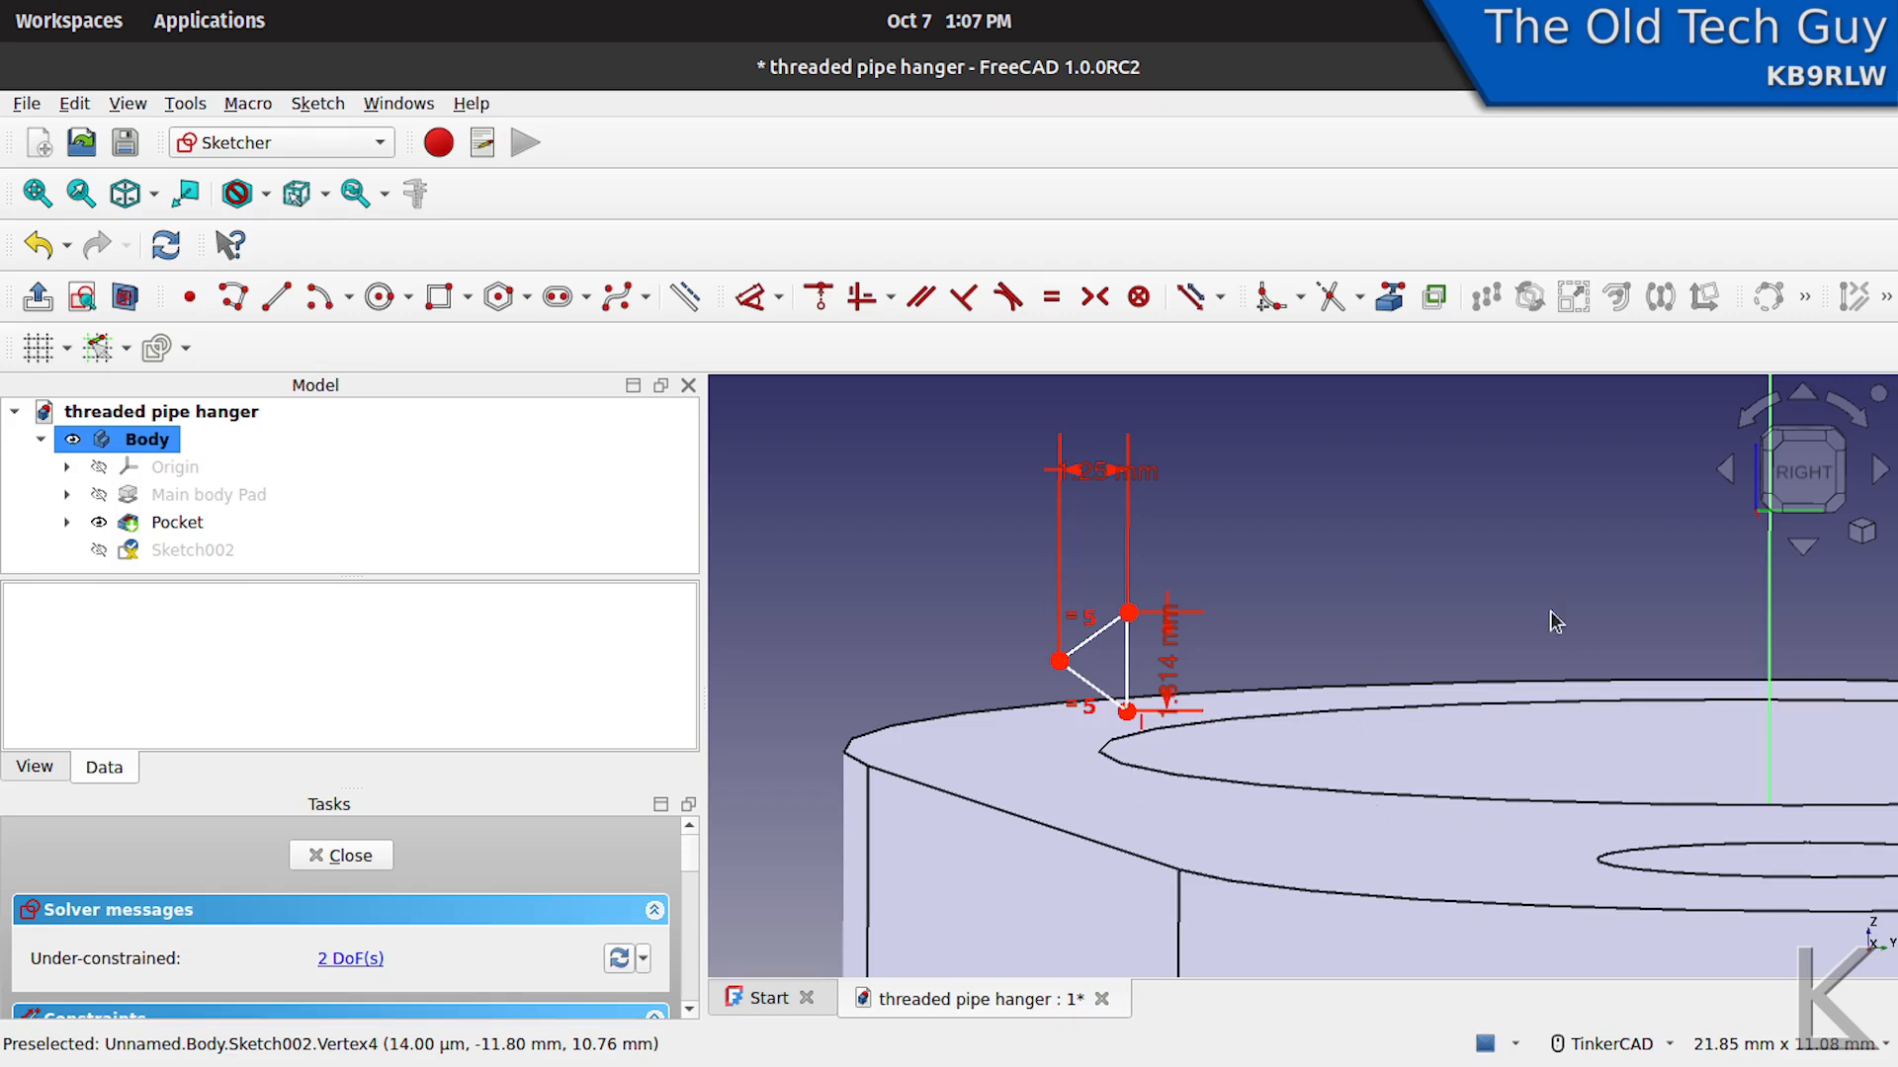
click(1399, 302)
click(1315, 712)
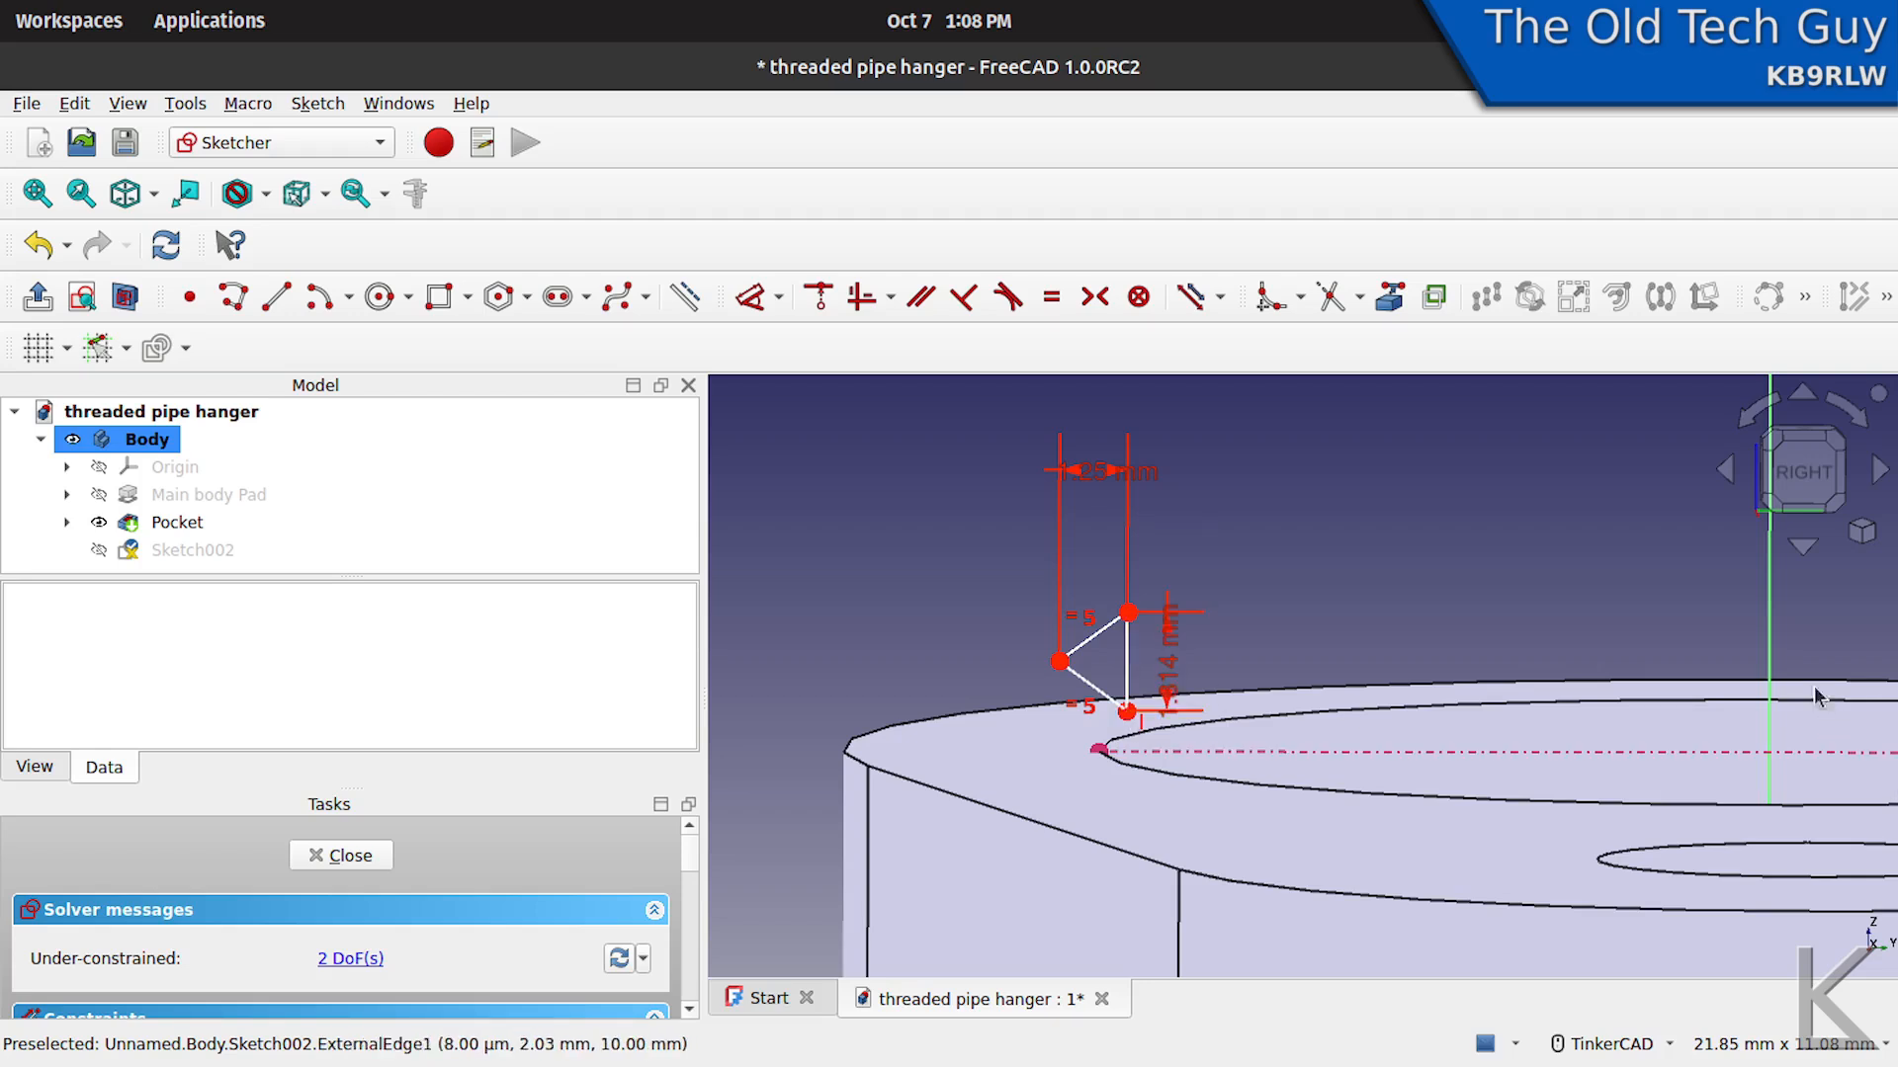
- Constrain the horizontal distance between the triangle's lower corner and the endpoint of the linked hole edge to 0.01 mm
click(1770, 611)
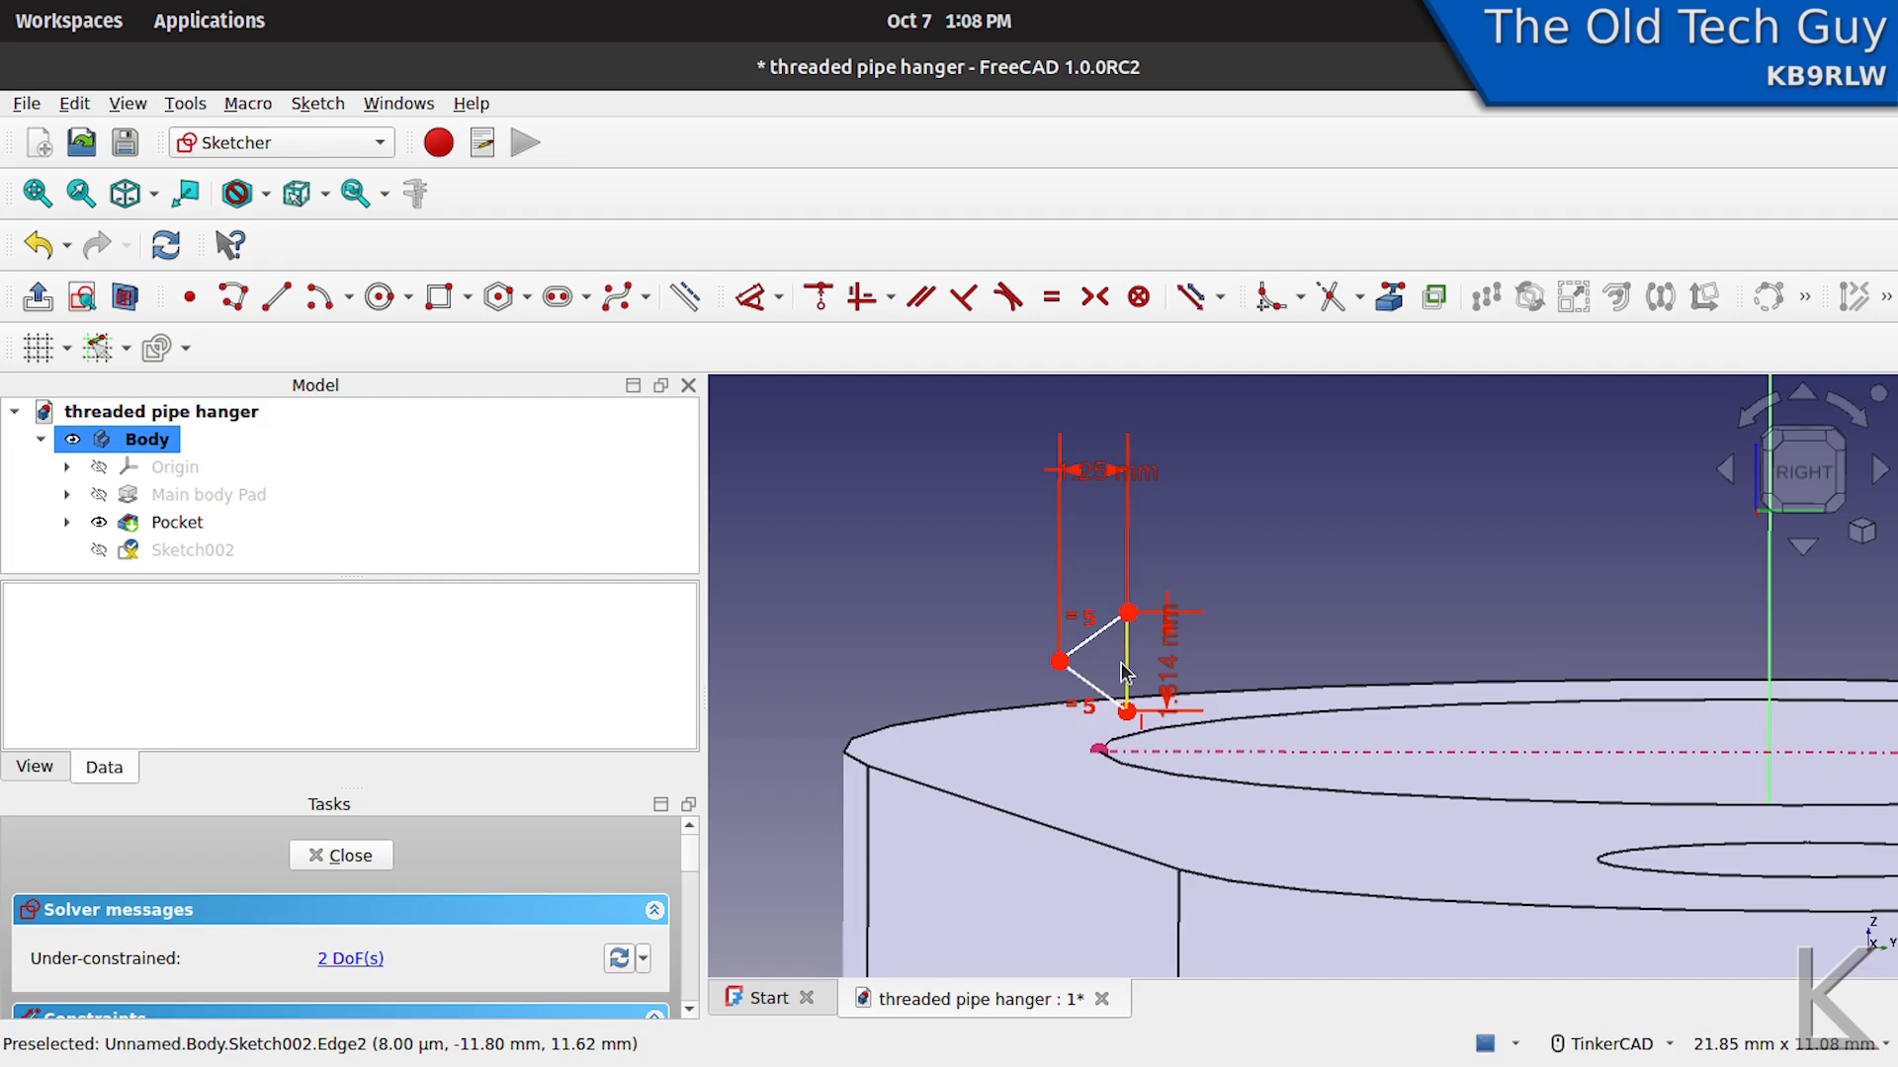
click(1126, 715)
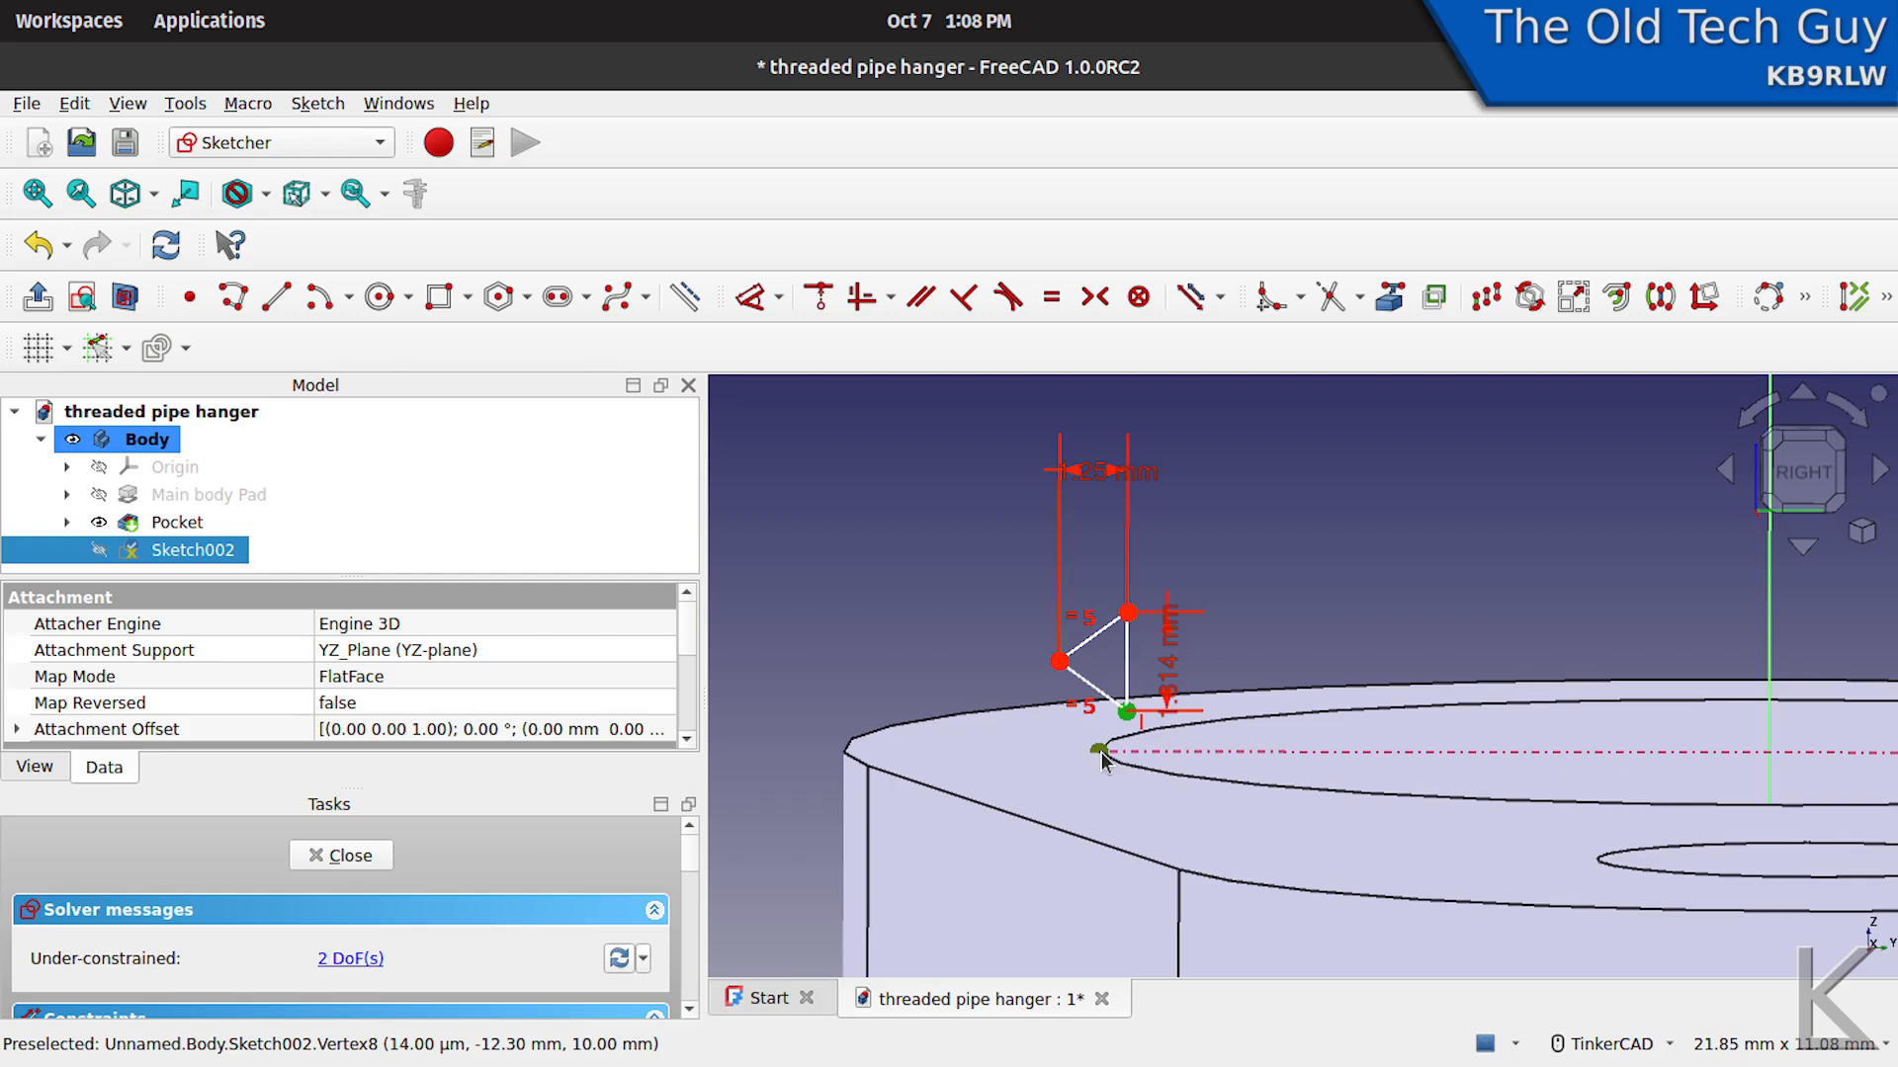
click(1101, 753)
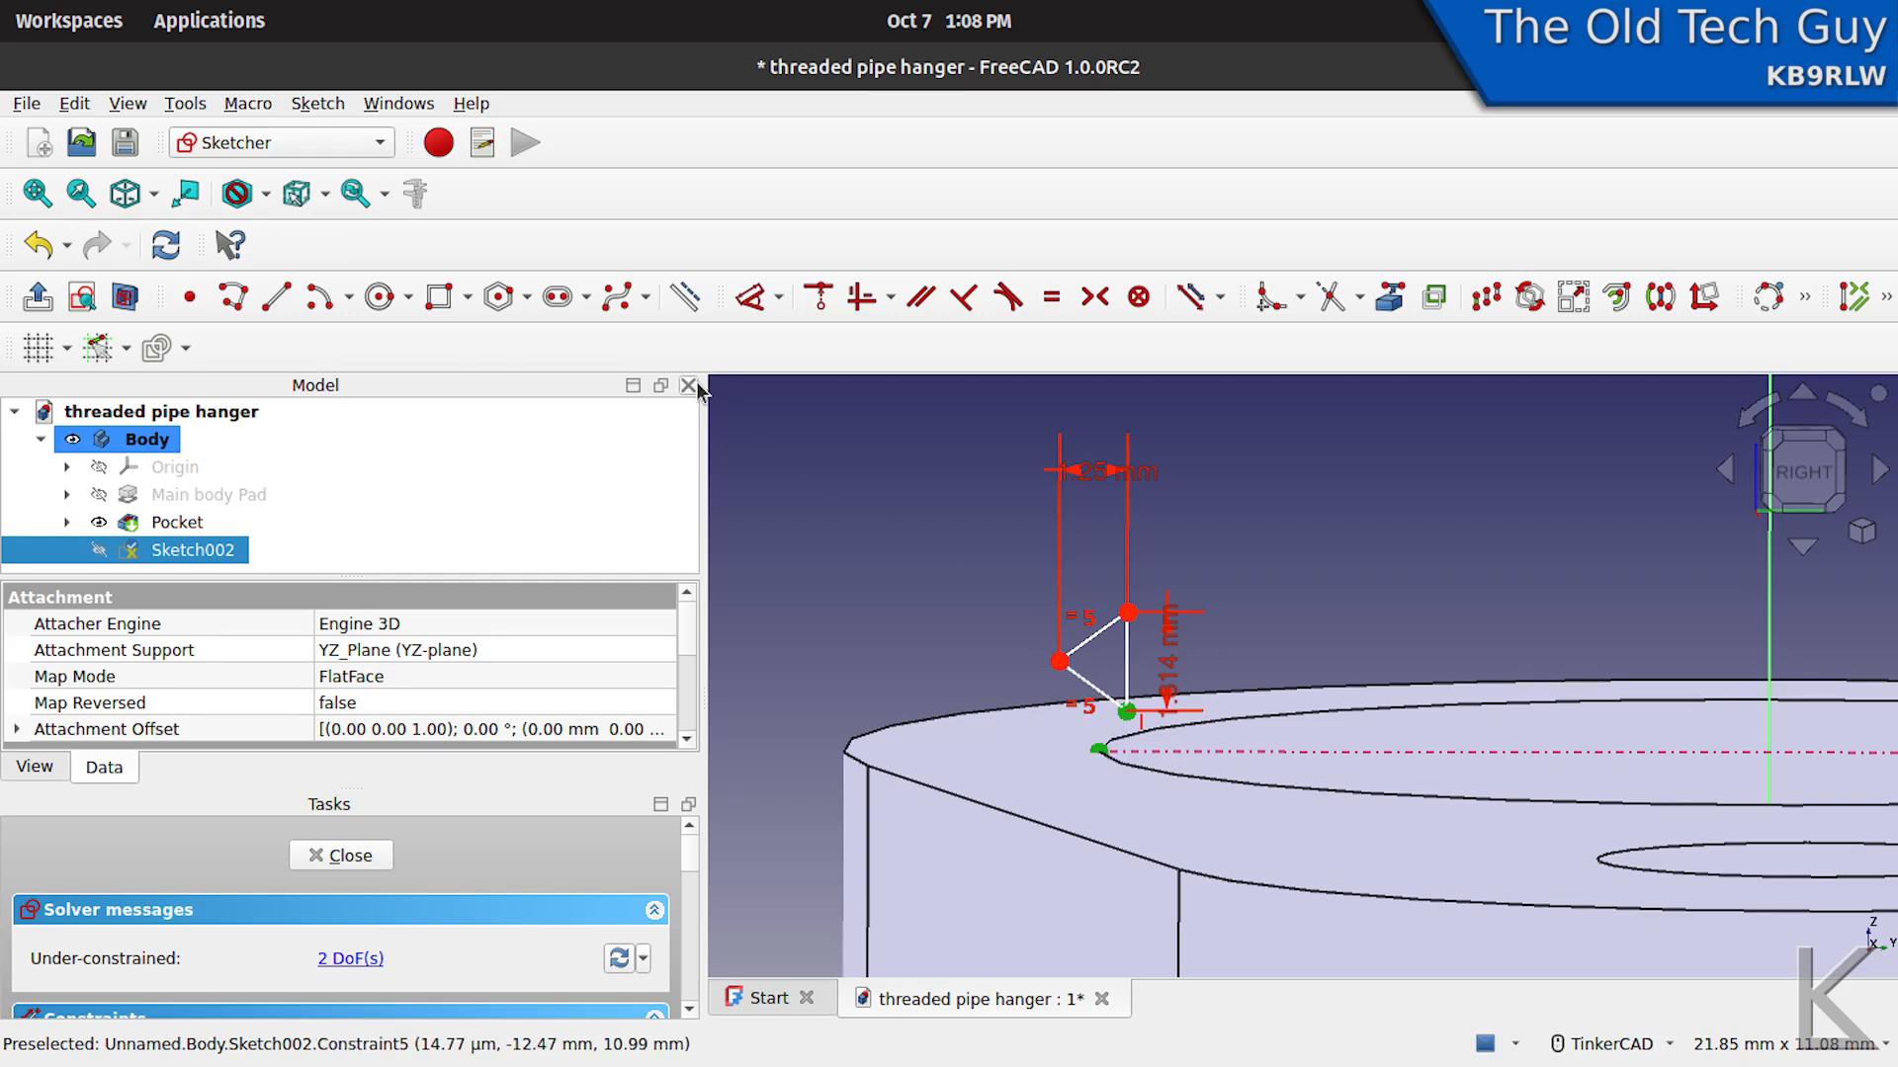
click(779, 299)
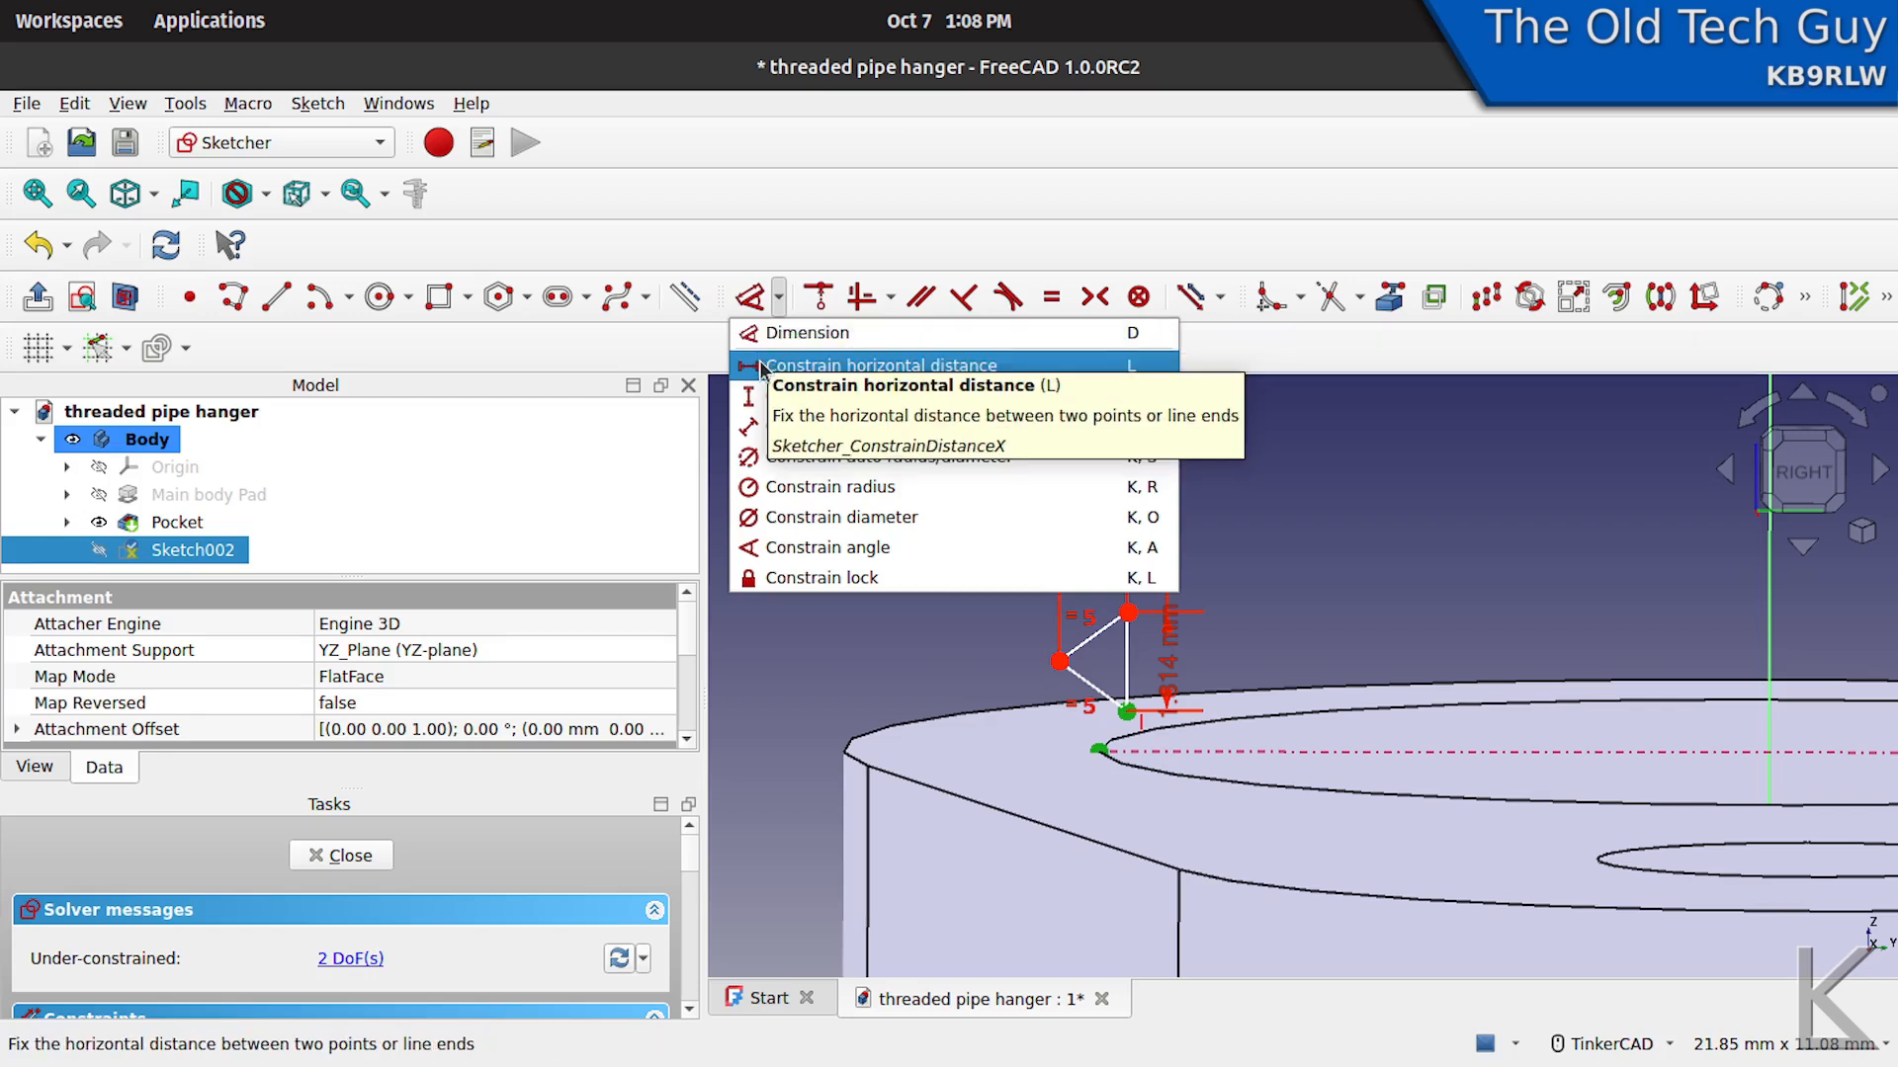
click(845, 366)
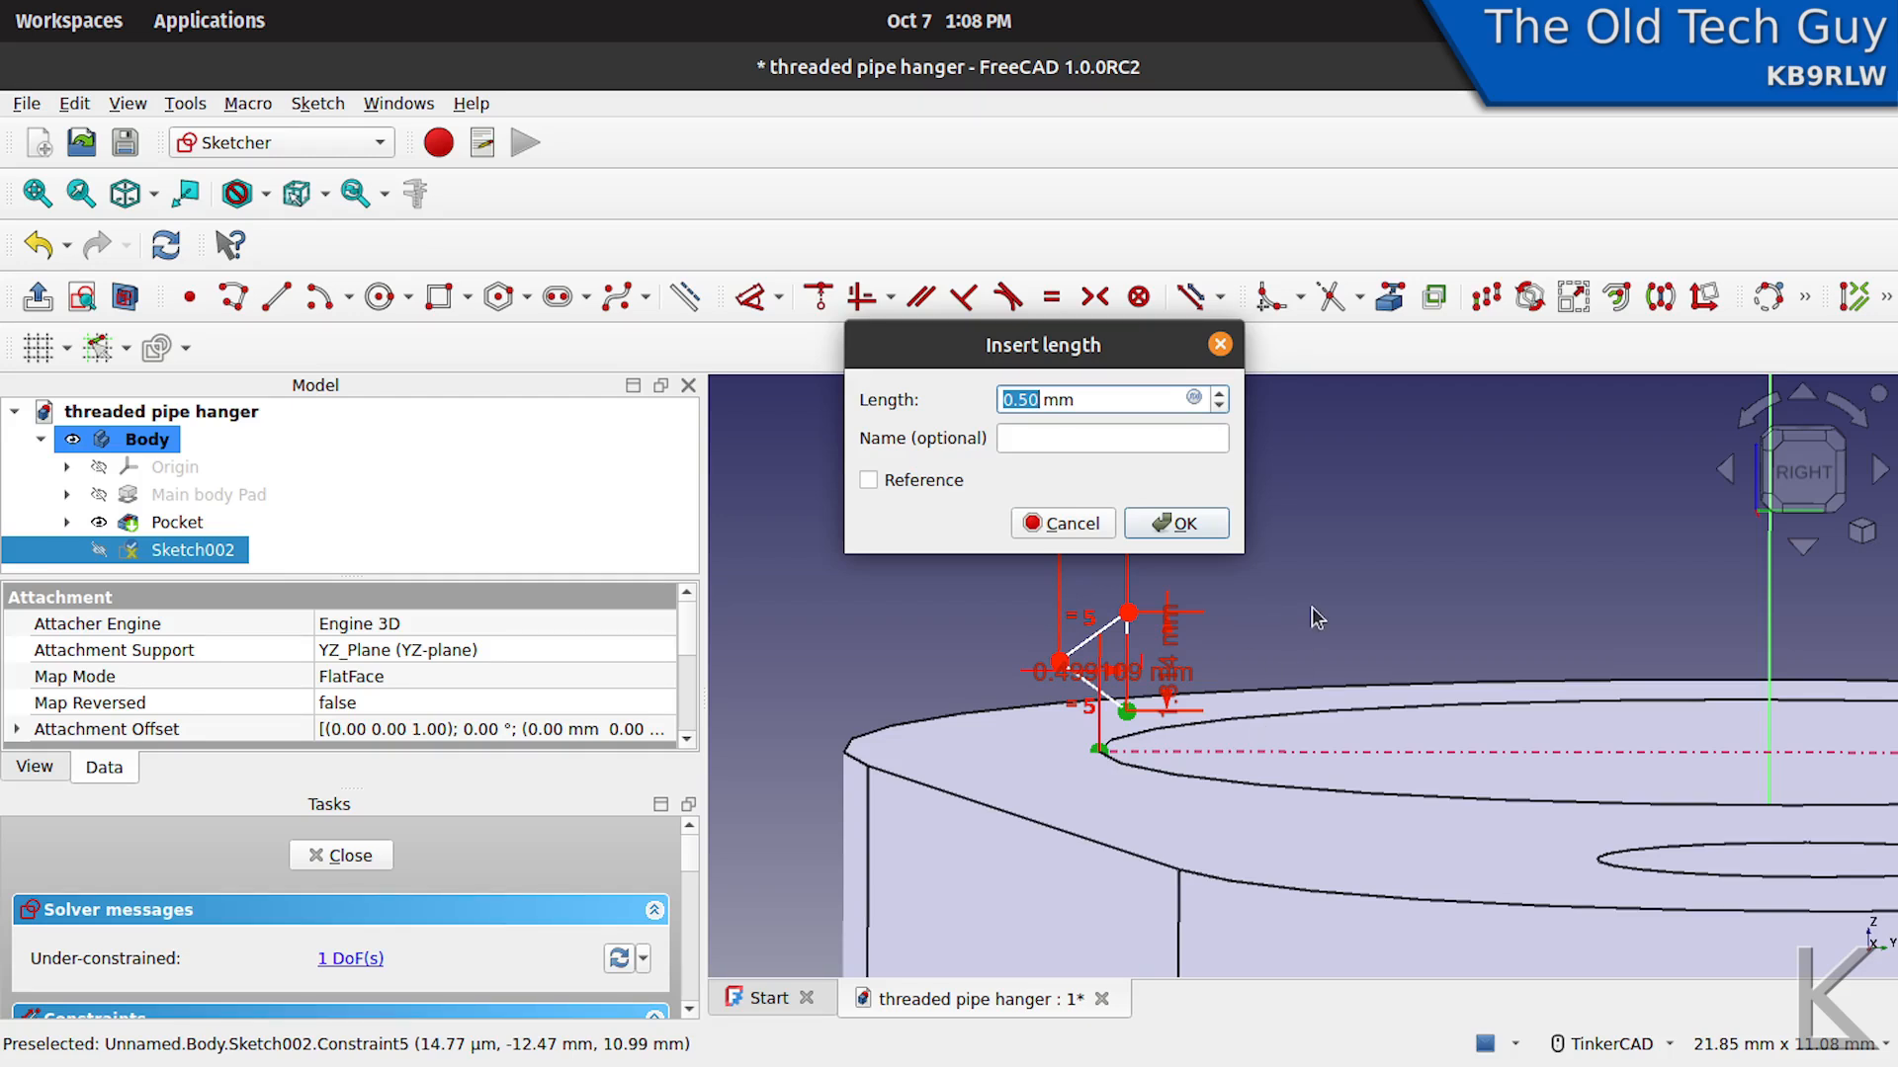
text(.01)
click(1205, 532)
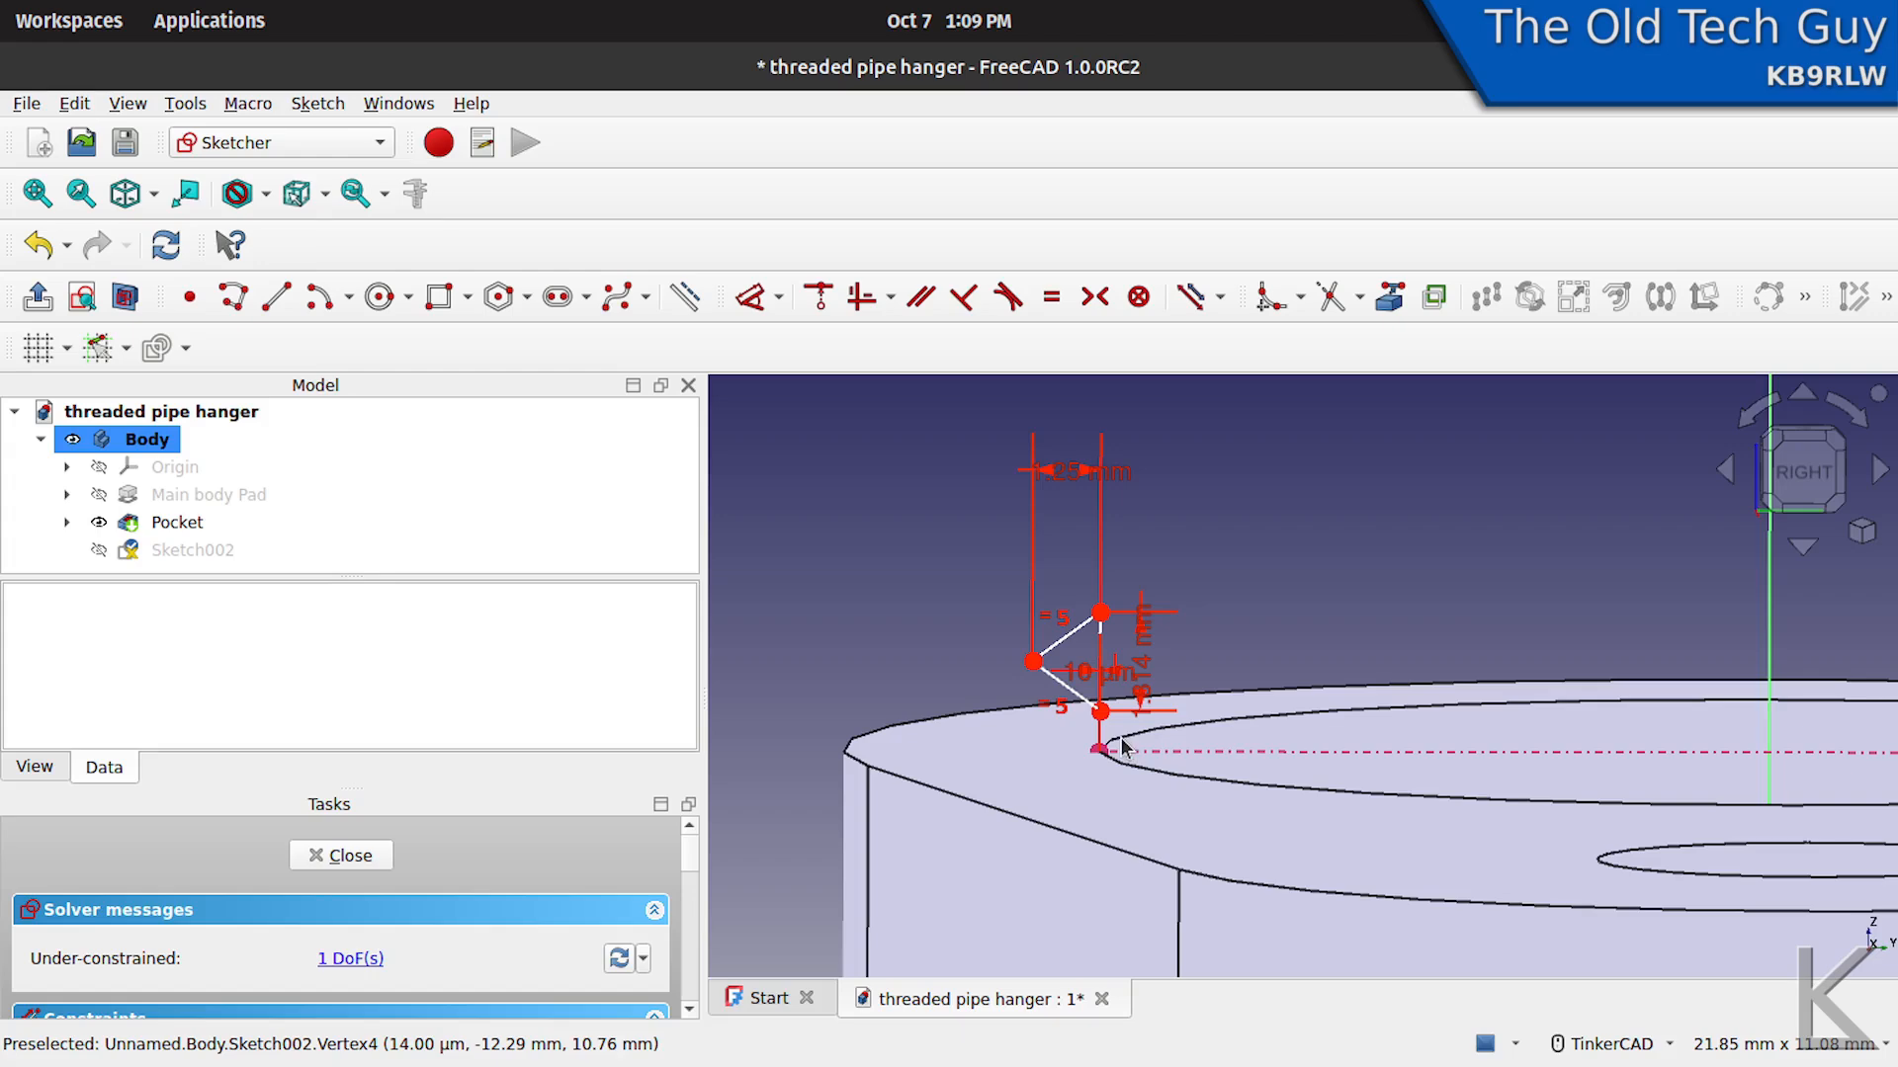
- Lower the triangle by its lower corner until it sits just above the large hole's rim
drag(1101, 713, 1106, 732)
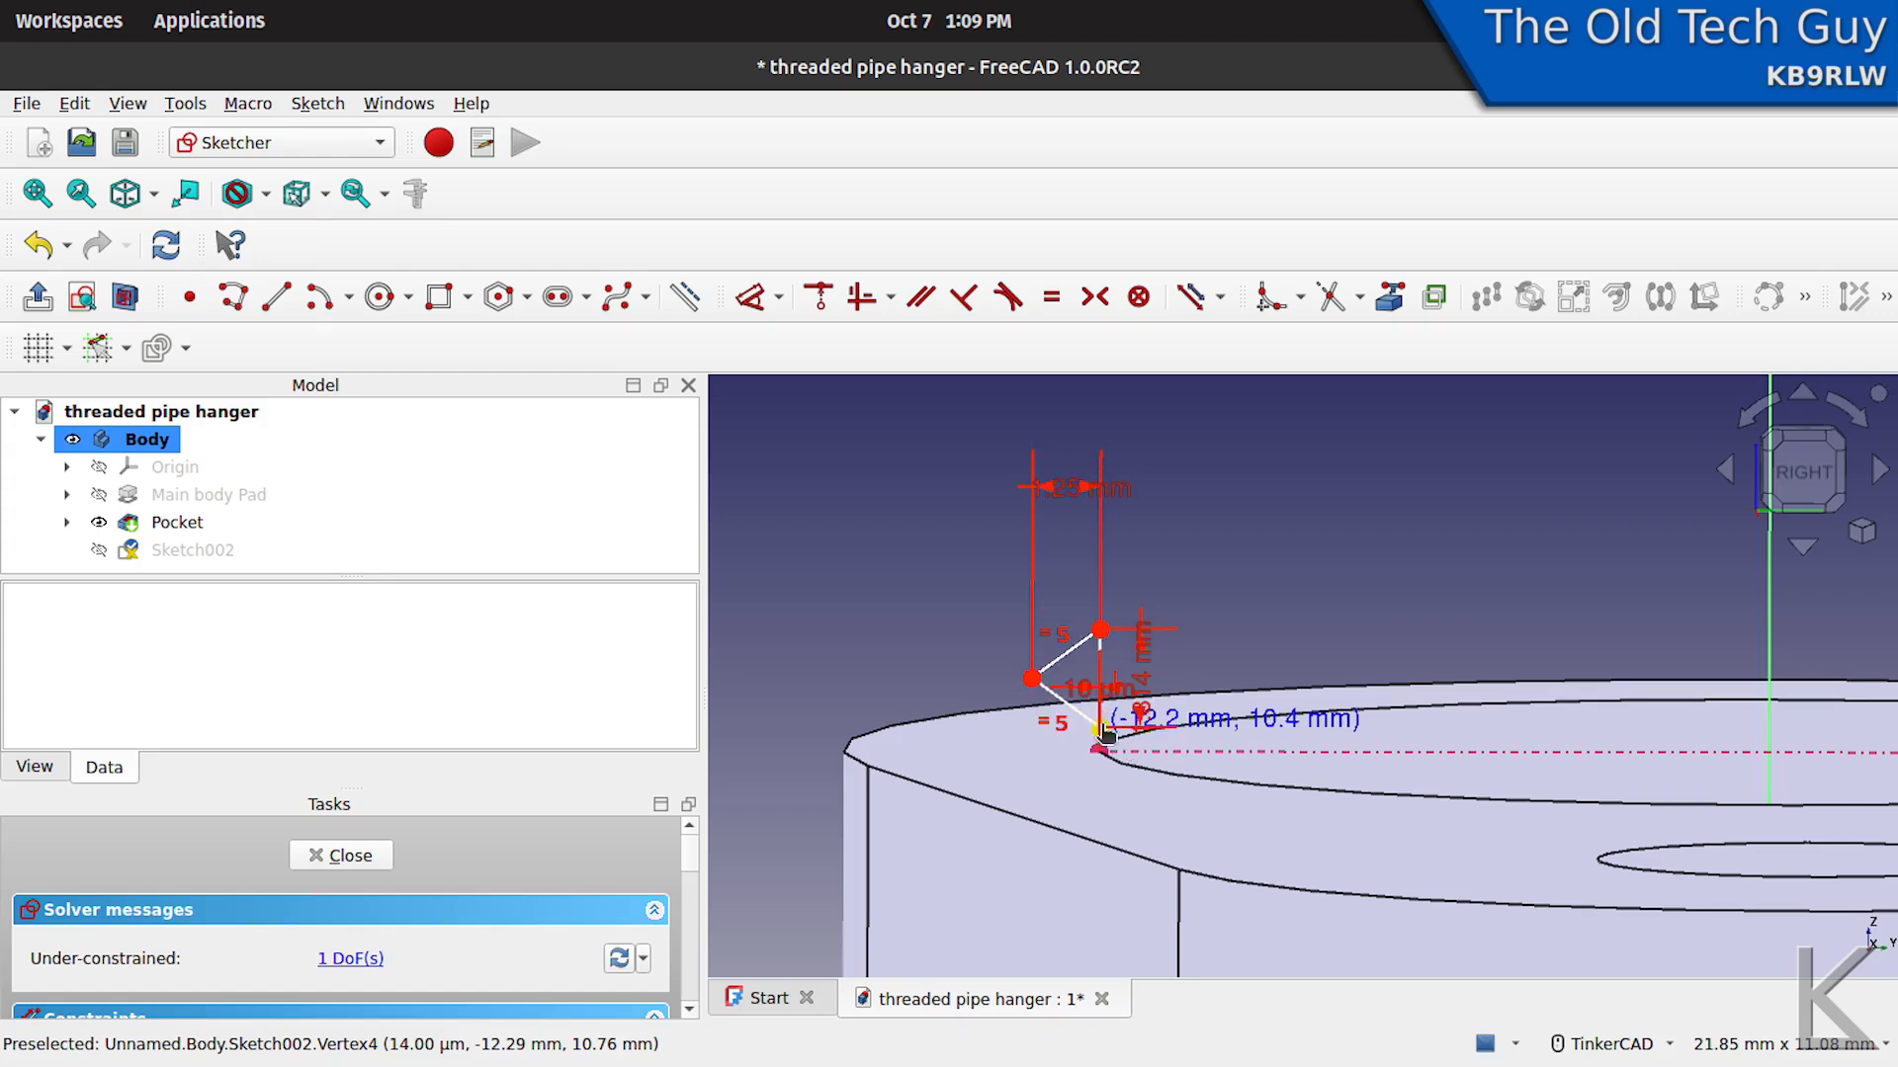
mouse_move(1217, 580)
right_down()
mouse_move(1227, 539)
mouse_move(1212, 562)
right_up()
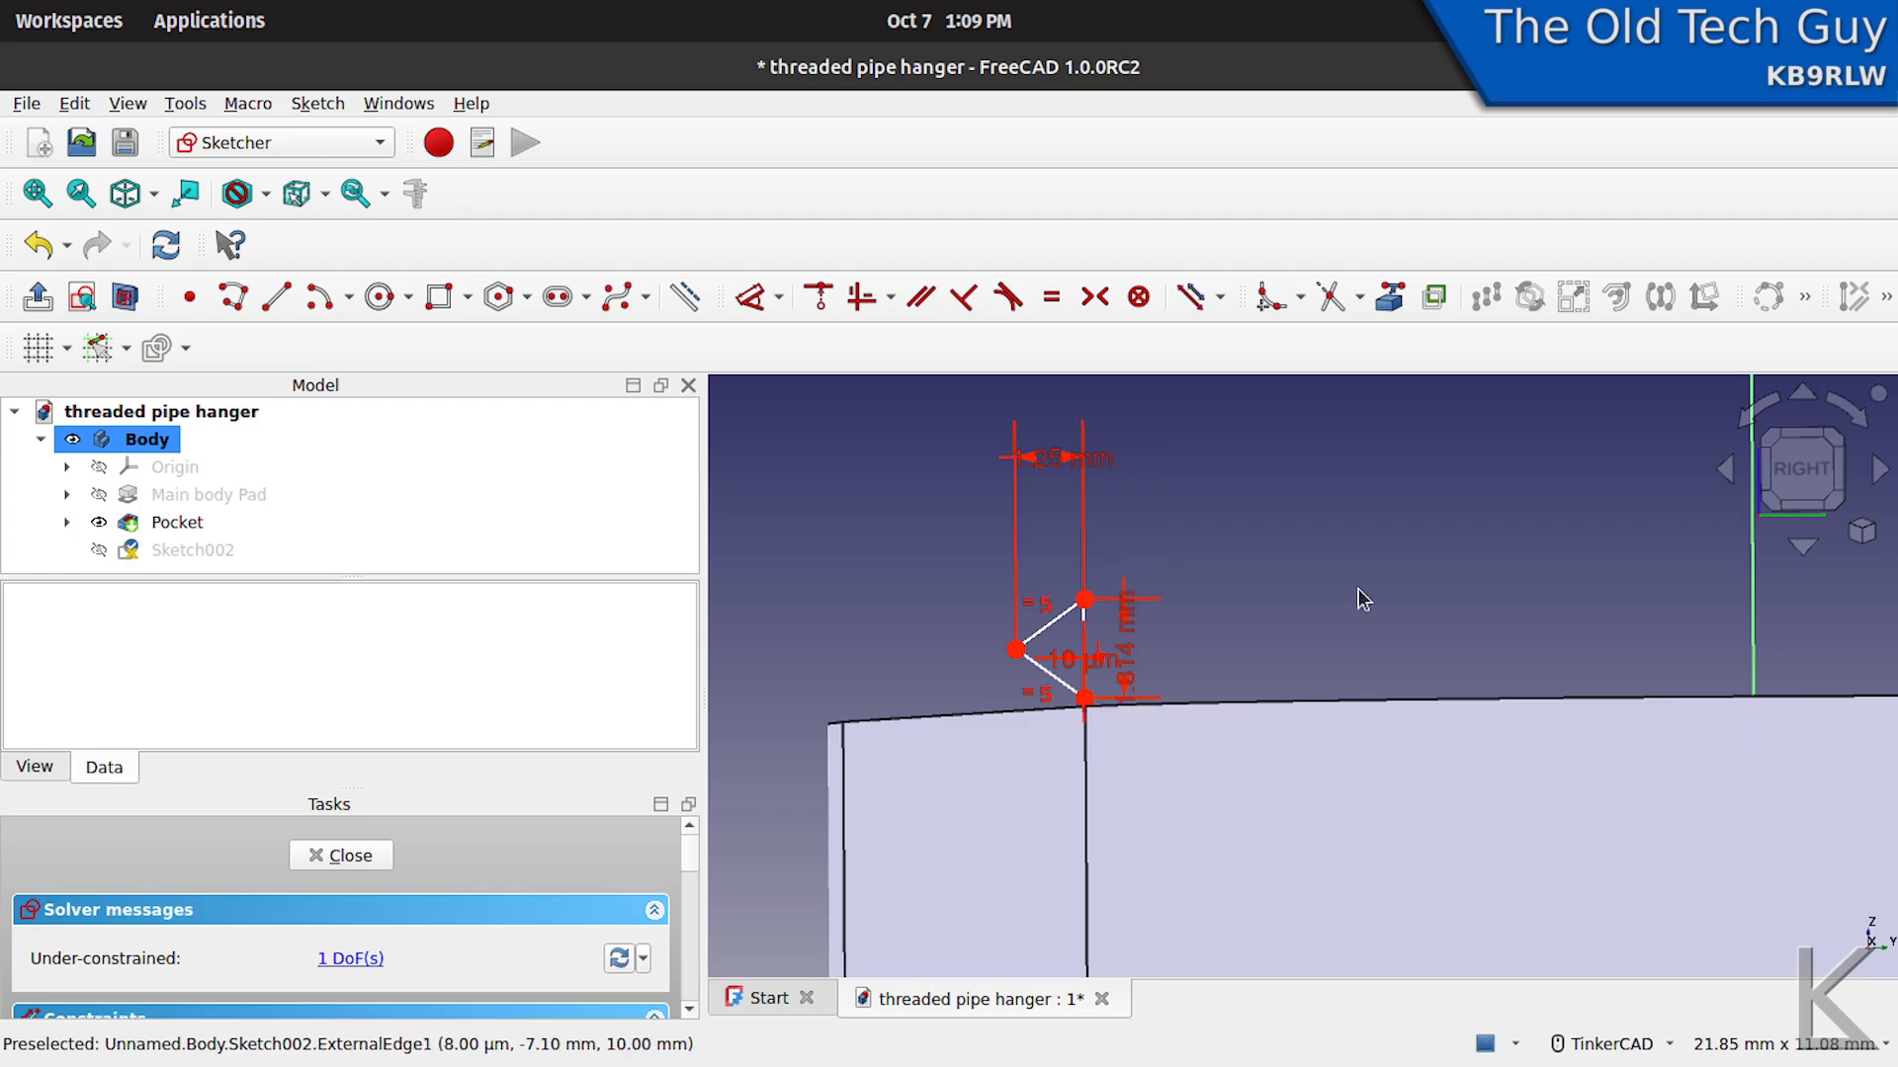
right_drag(1358, 589, 1356, 618)
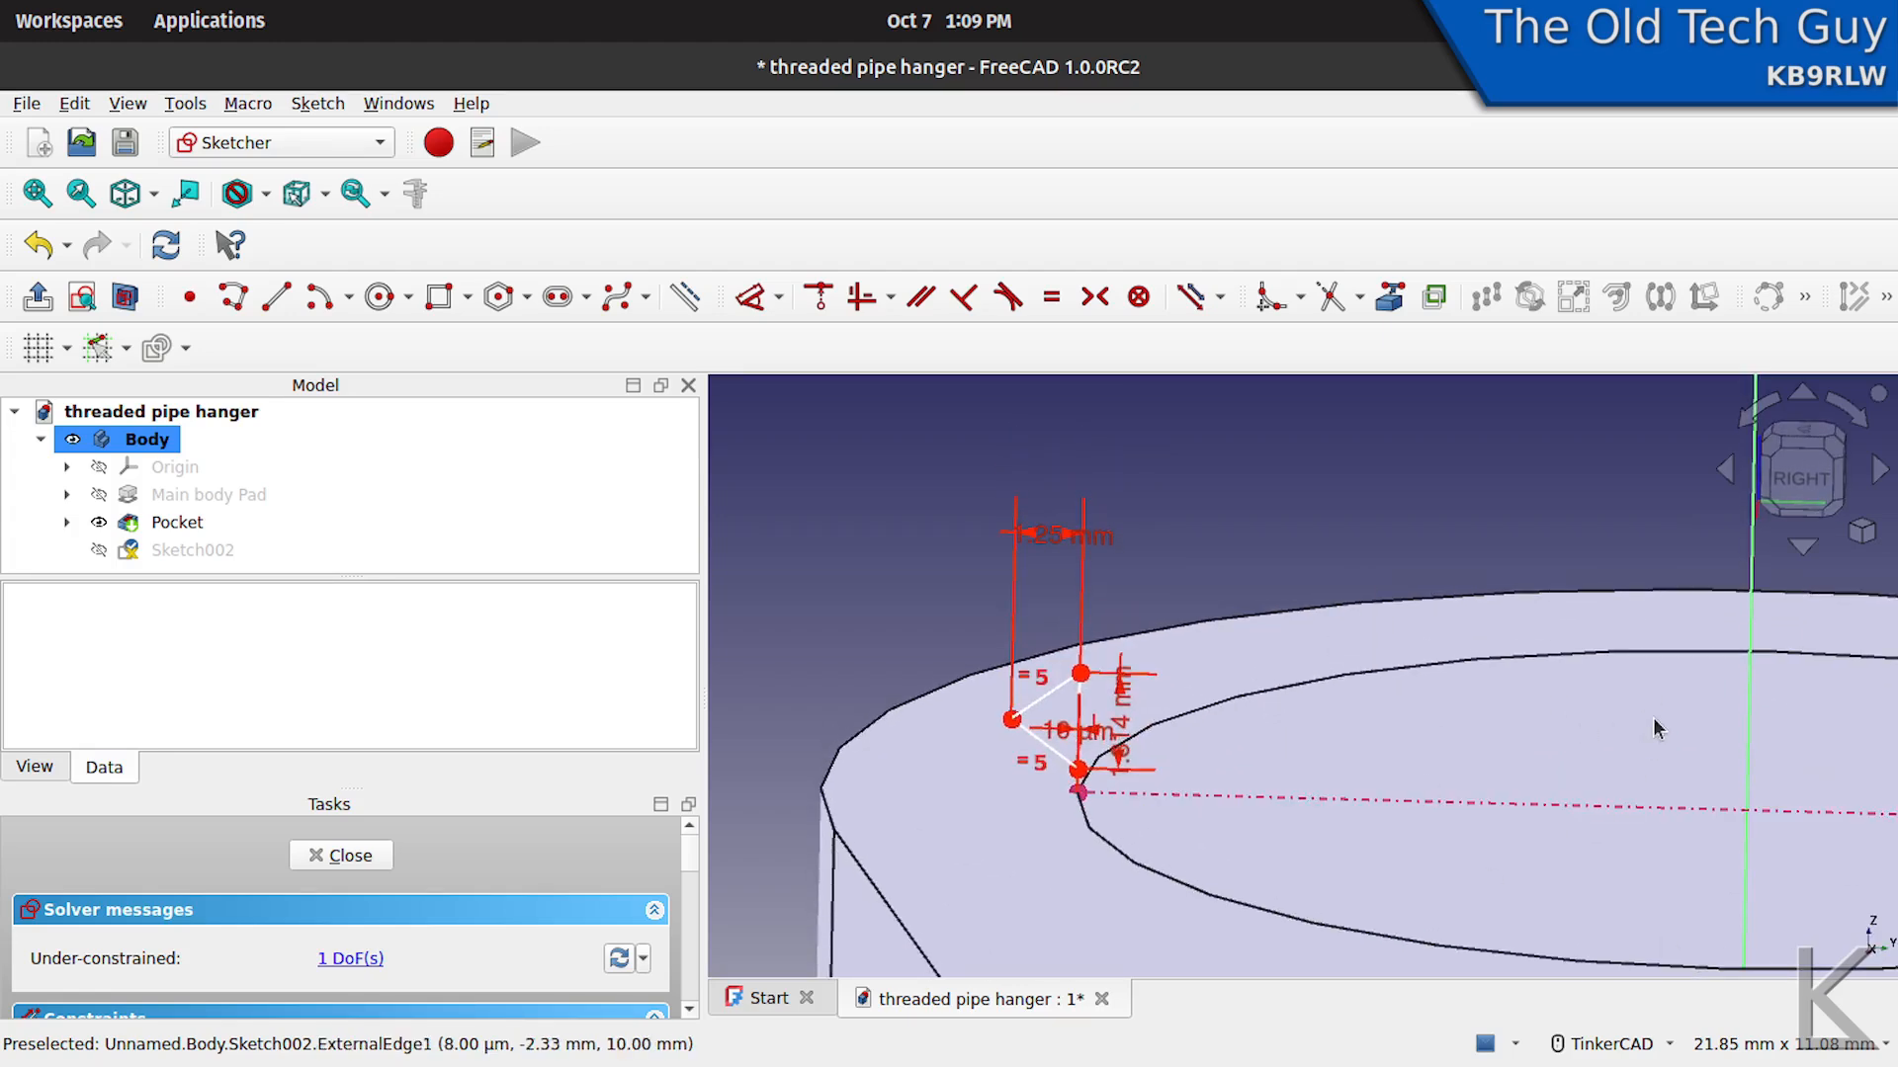
mouse_move(1228, 534)
right_down()
mouse_move(1219, 495)
mouse_move(1211, 513)
right_up()
- Place the triangle's height and 0.01 mm offset dimensions clear of the profile and nudge its lower corner up slightly
drag(1102, 632, 1238, 504)
click(1058, 663)
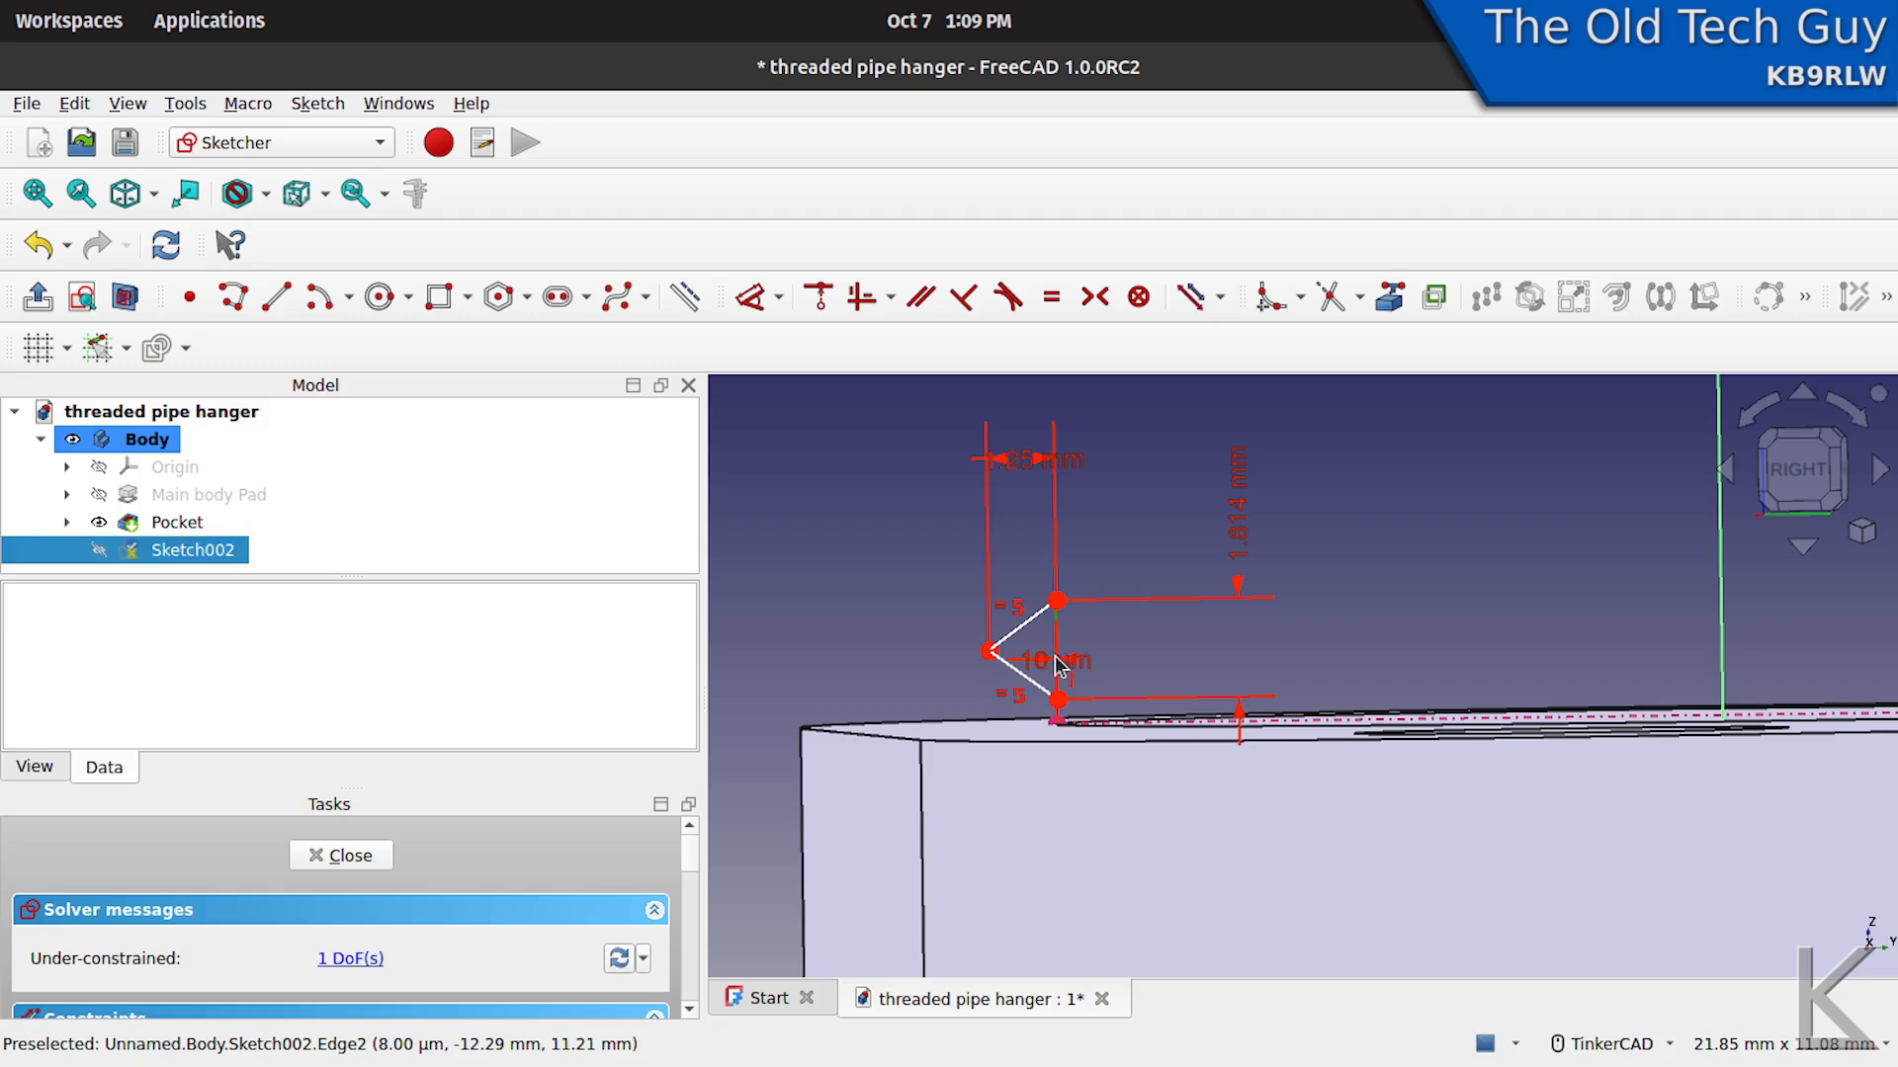
mouse_move(1072, 667)
mouse_down()
mouse_move(1052, 802)
mouse_move(1018, 708)
mouse_move(840, 709)
mouse_up()
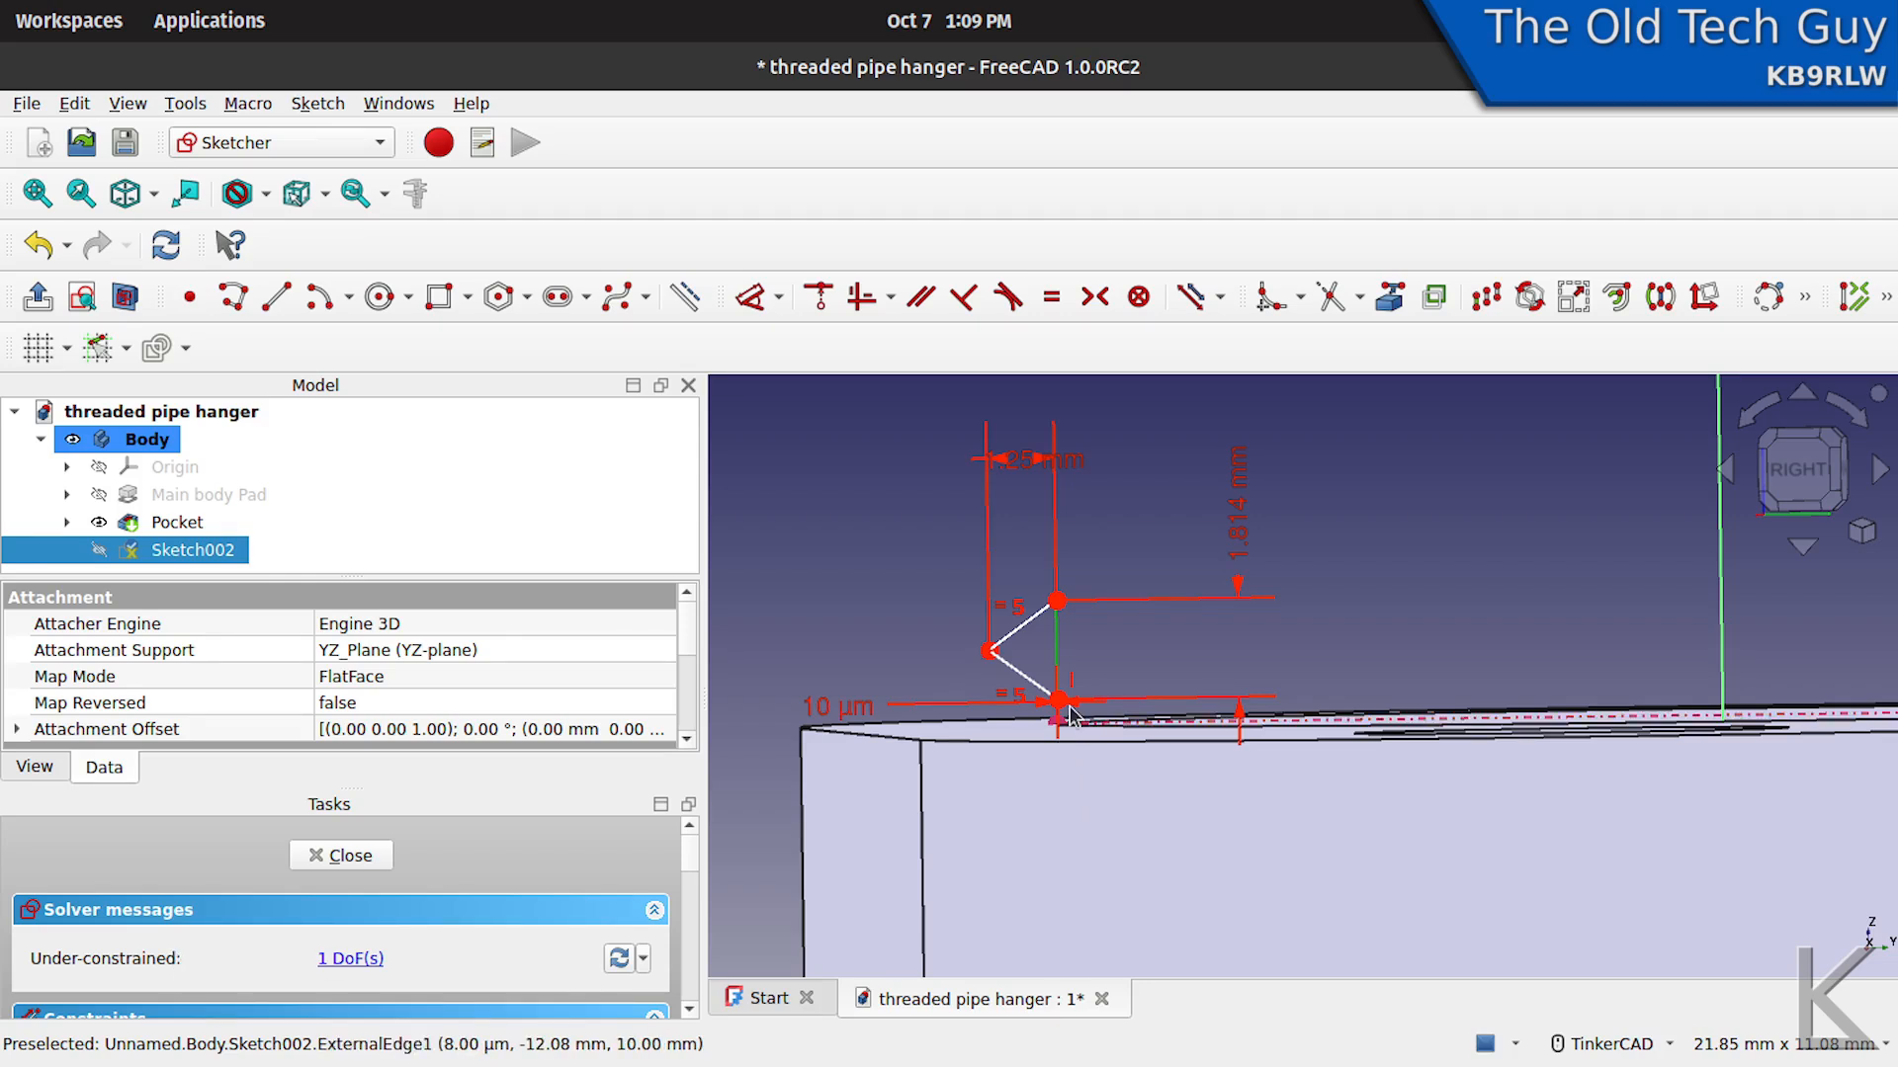
mouse_move(1057, 699)
mouse_down()
mouse_move(1062, 519)
mouse_move(1058, 699)
mouse_up()
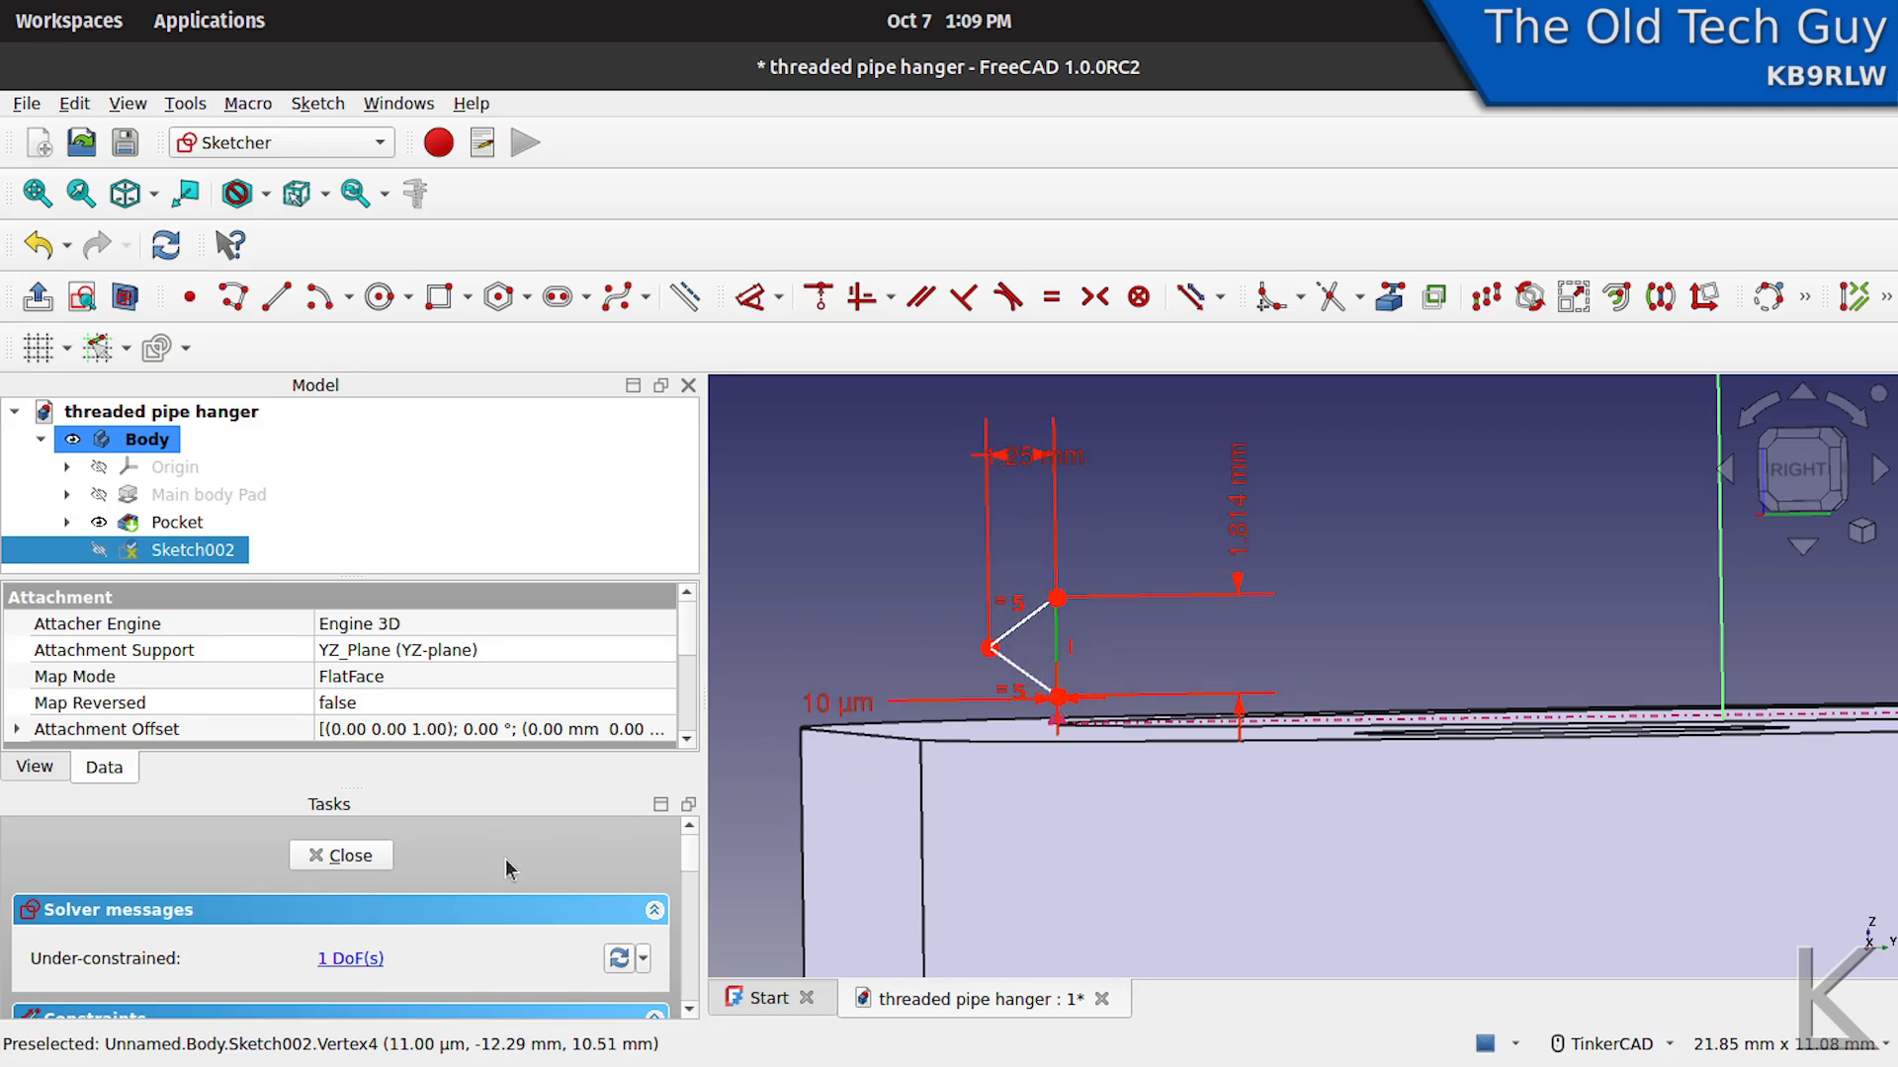
- Close the sketch and examine where the triangular profile sits against the large hole in 3D
click(350, 856)
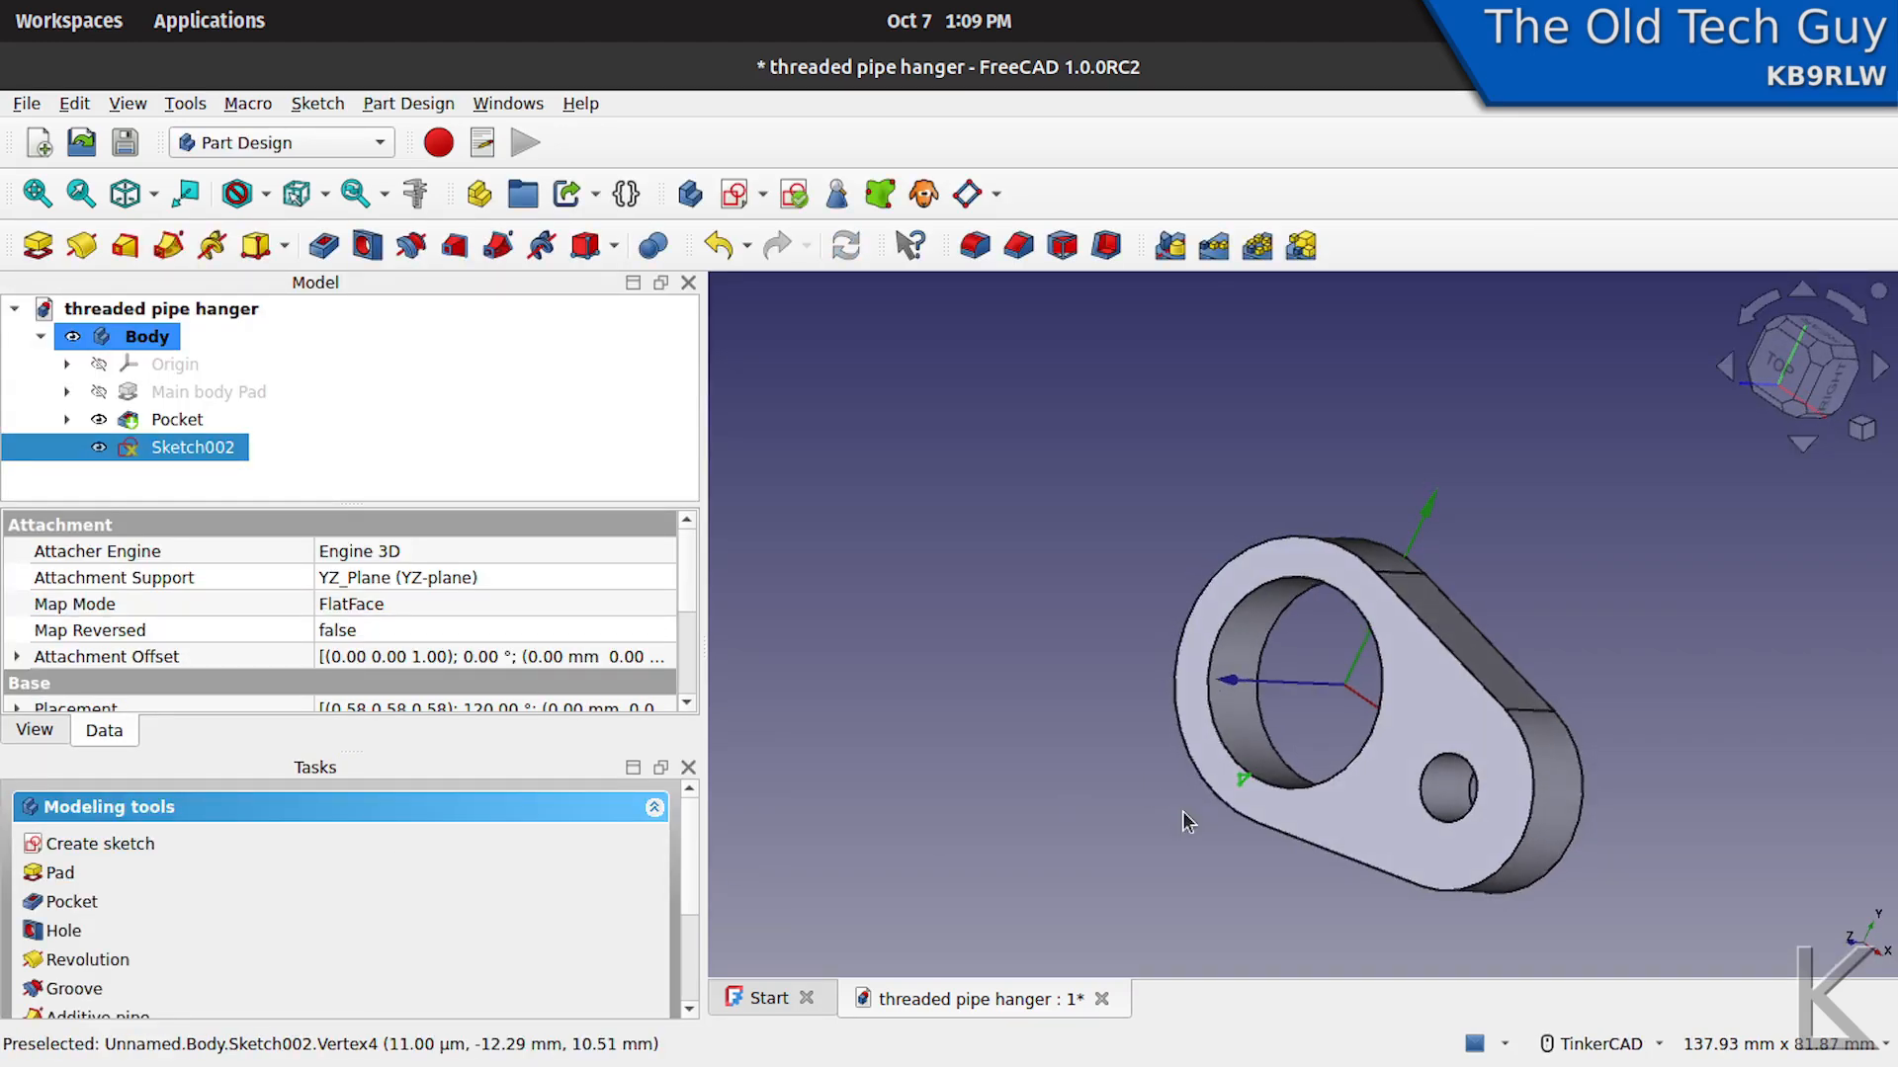
scroll(1176, 731, up, 5)
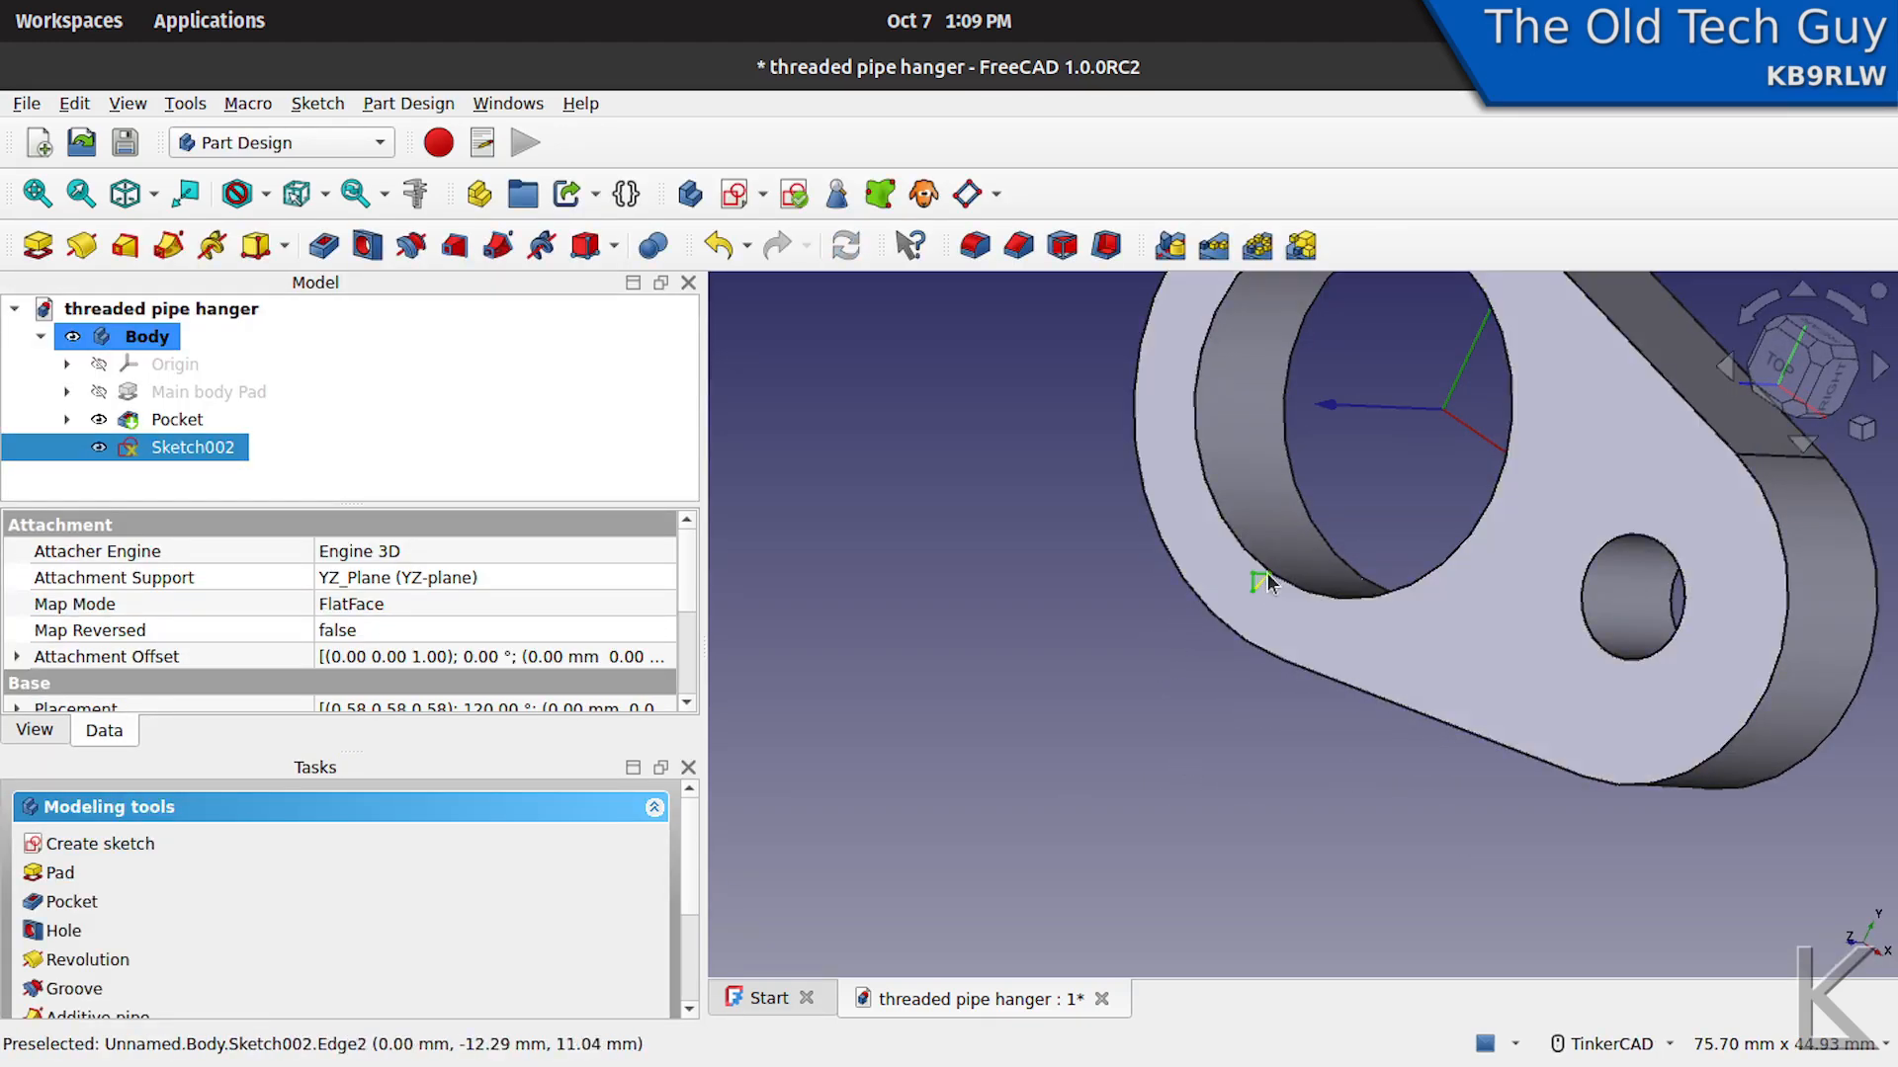
middle_drag(1189, 577, 1061, 584)
right_drag(1060, 584, 983, 580)
middle_drag(983, 580, 998, 635)
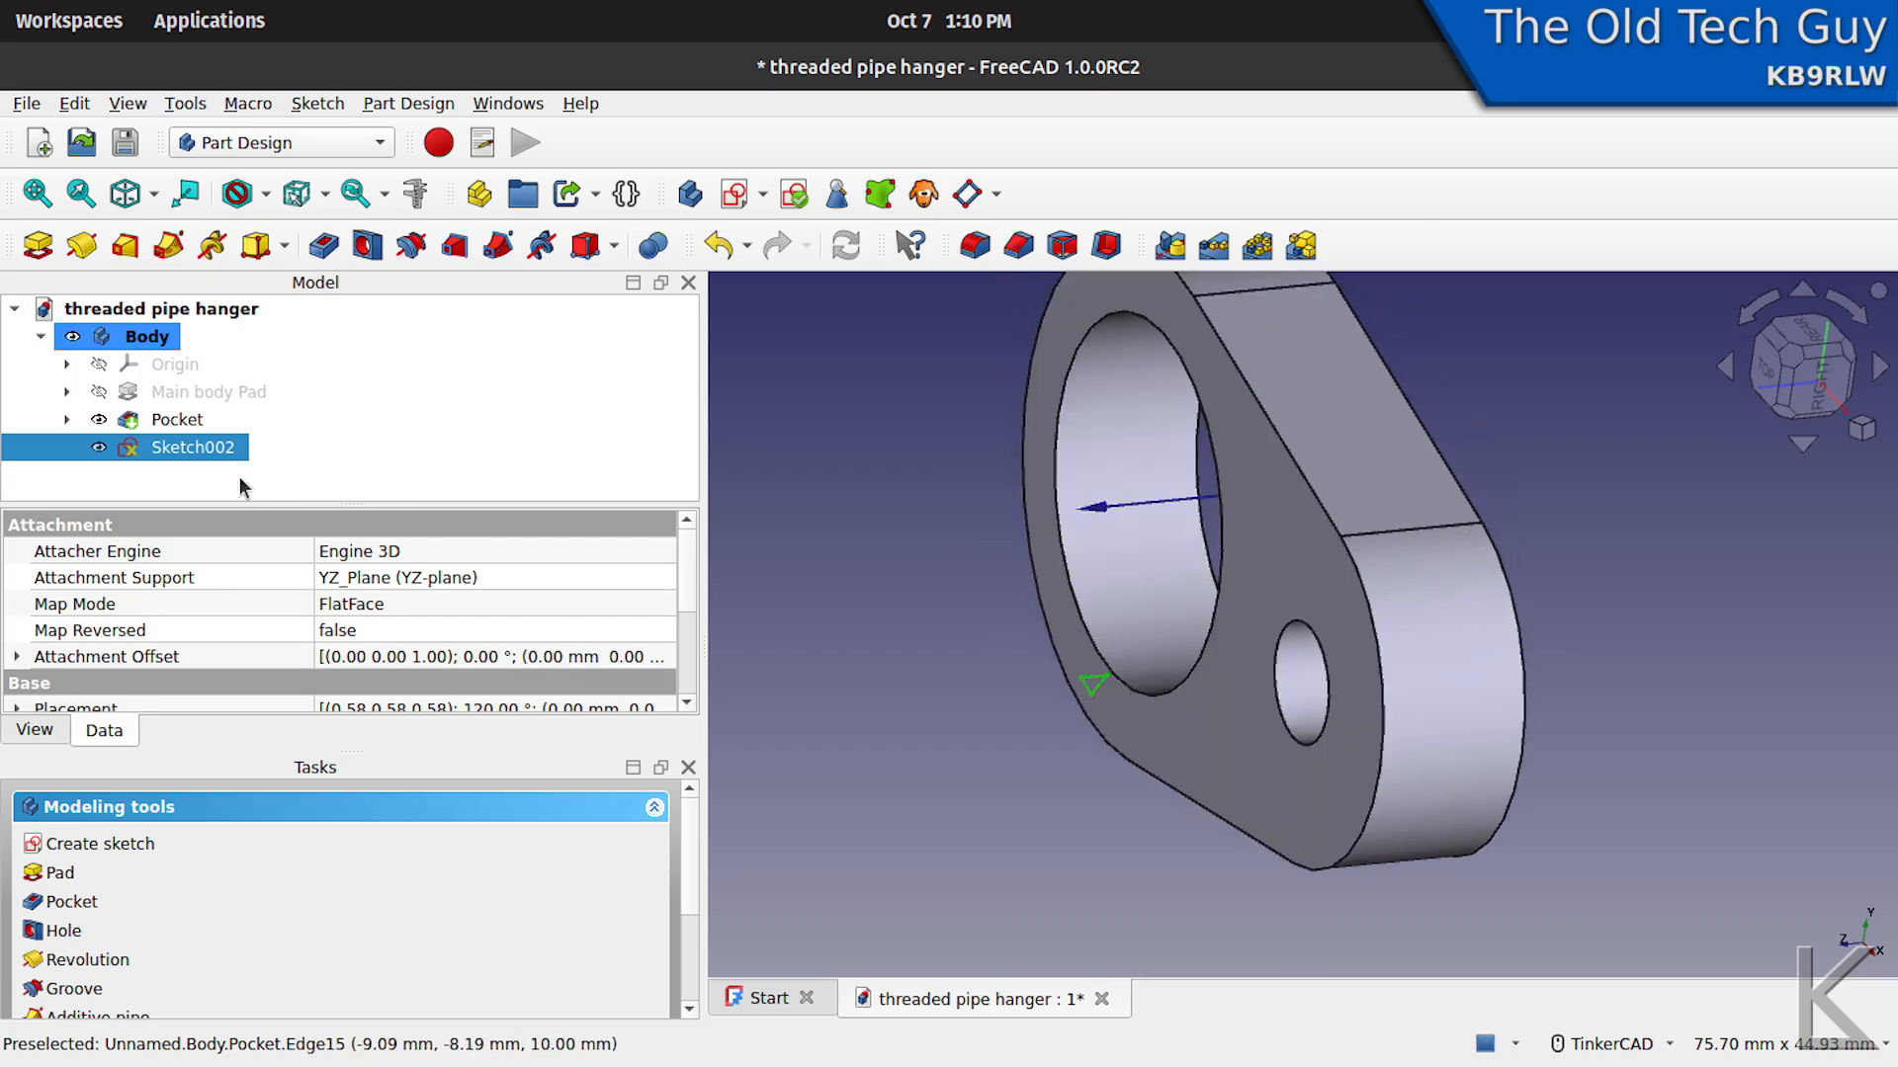
- Rename the triangular profile's sketch as "Thread profile Sketch"
right_click(185, 448)
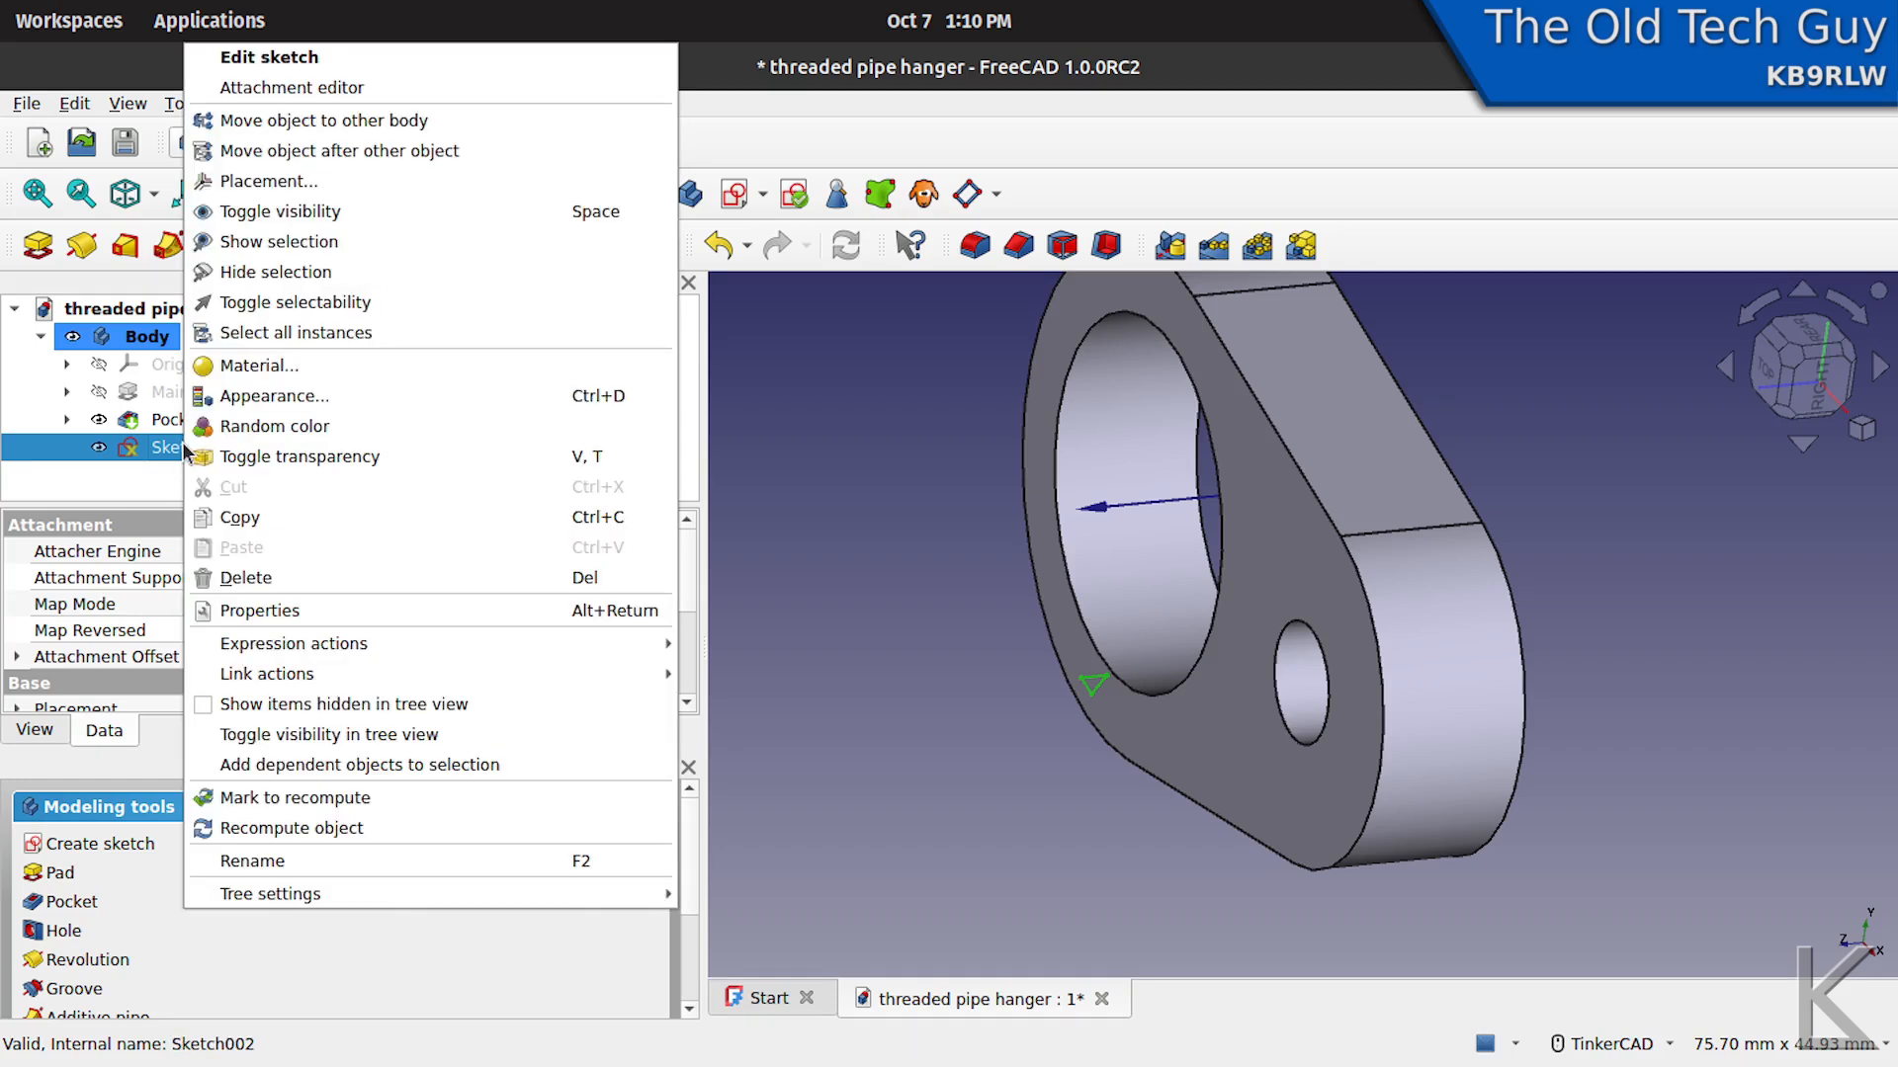
click(312, 860)
key(Home)
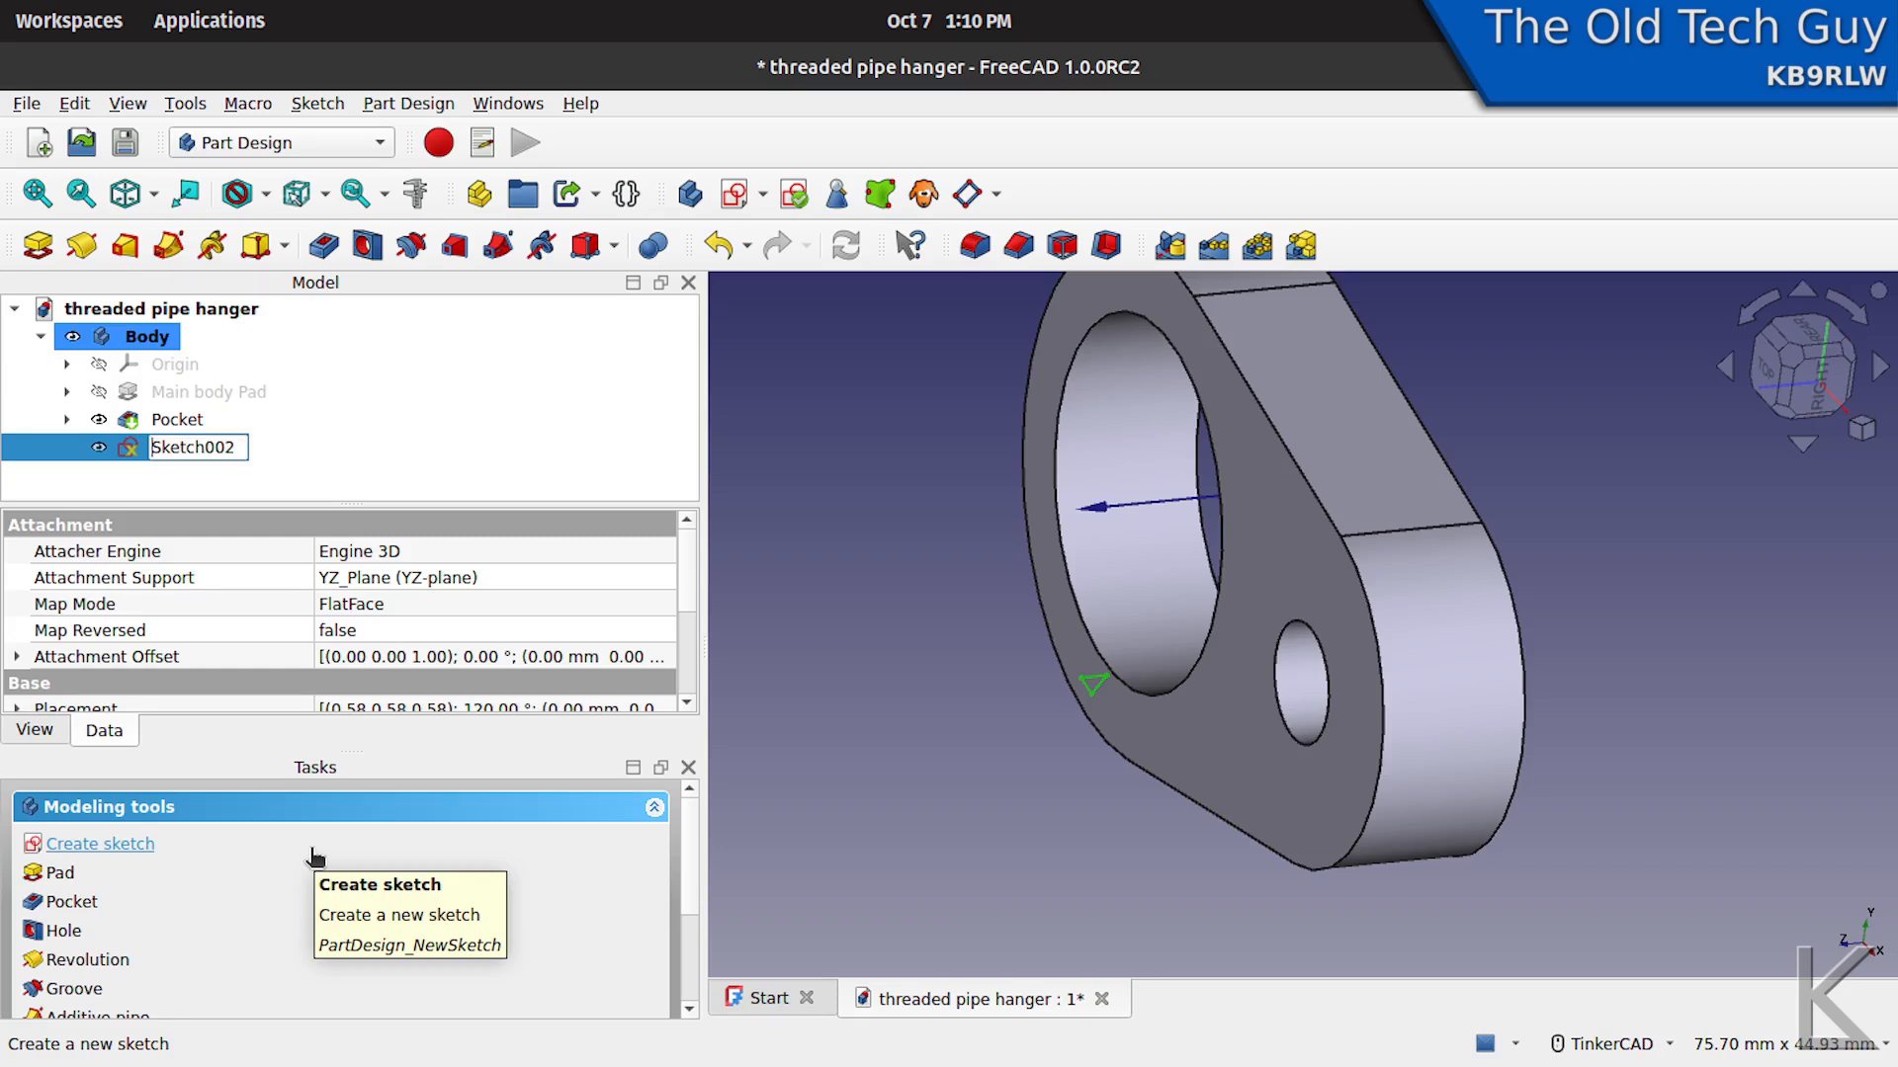
text(Thread profile)
key(End)
key(BackSpace)
key(BackSpace)
key(BackSpace)
key(Return)
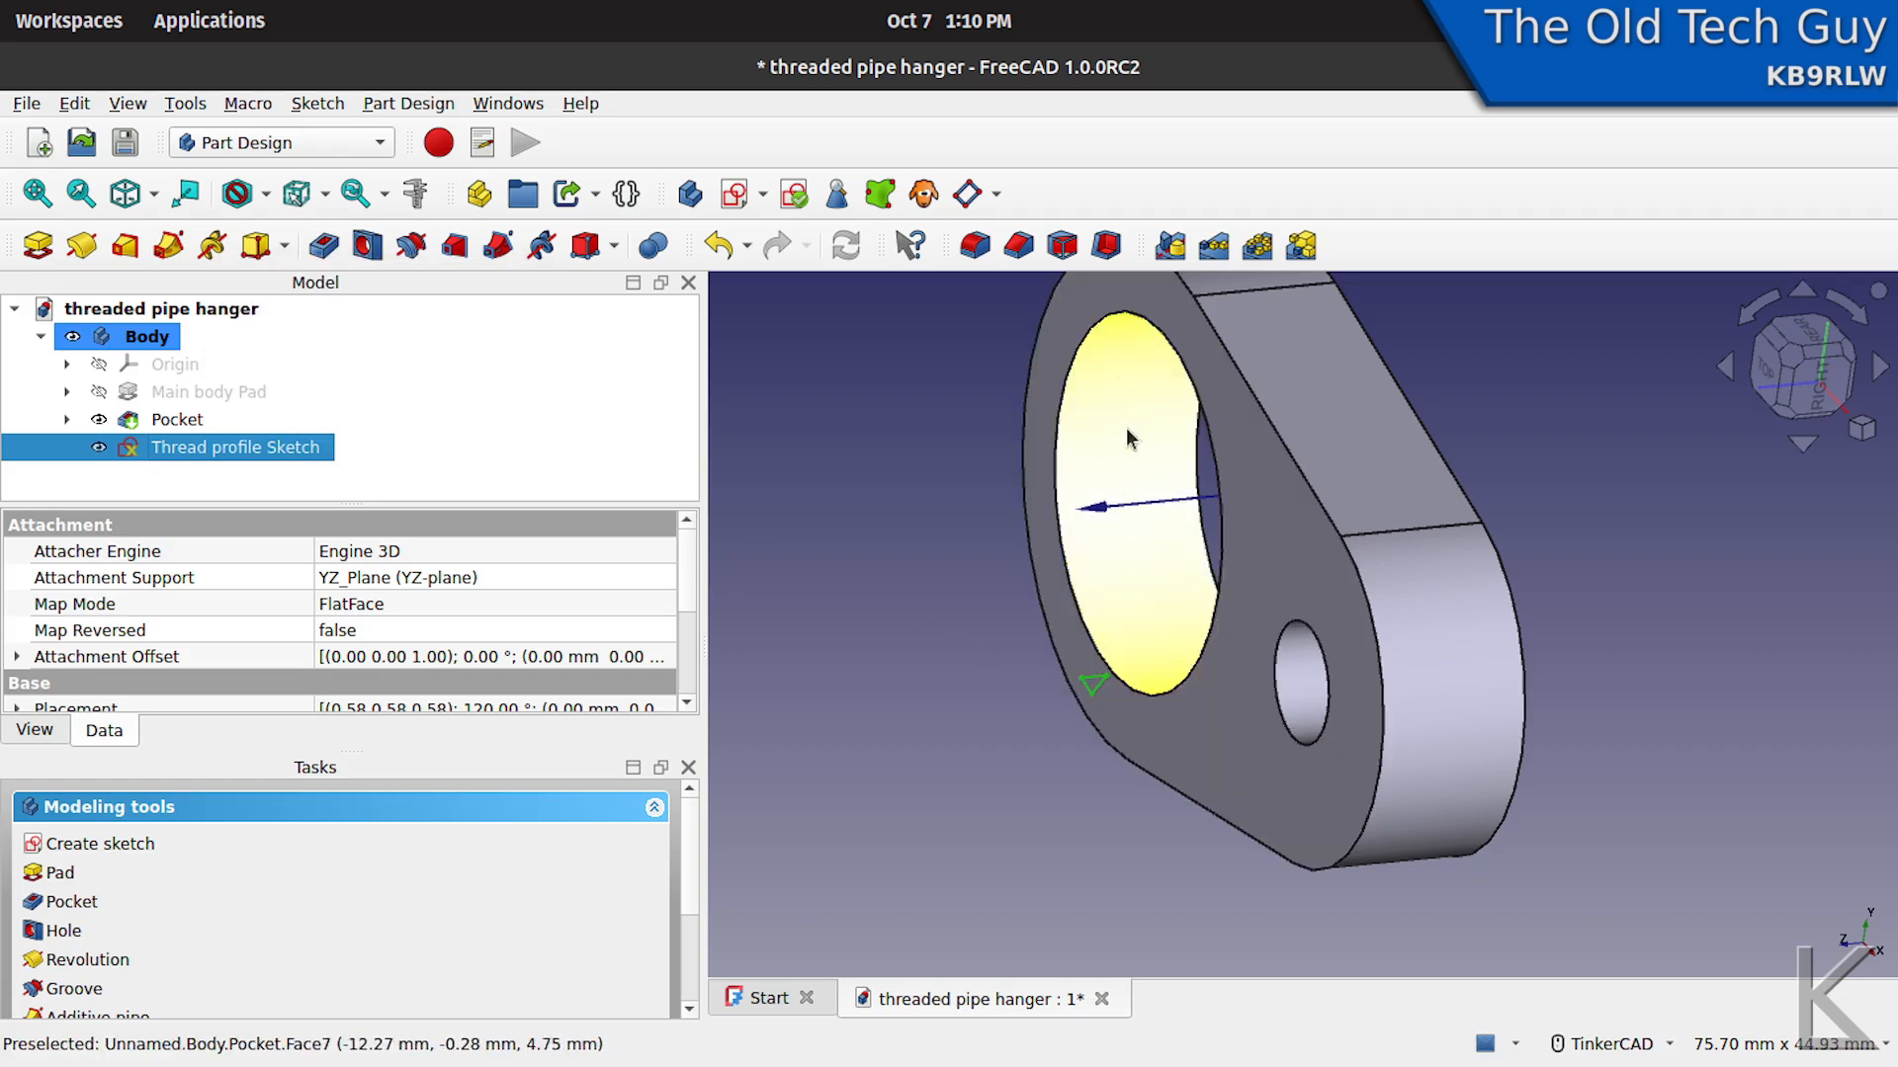
- Create a subtractive helix from the thread profile in Pitch-Height-Angle mode and dismiss the error report
click(543, 249)
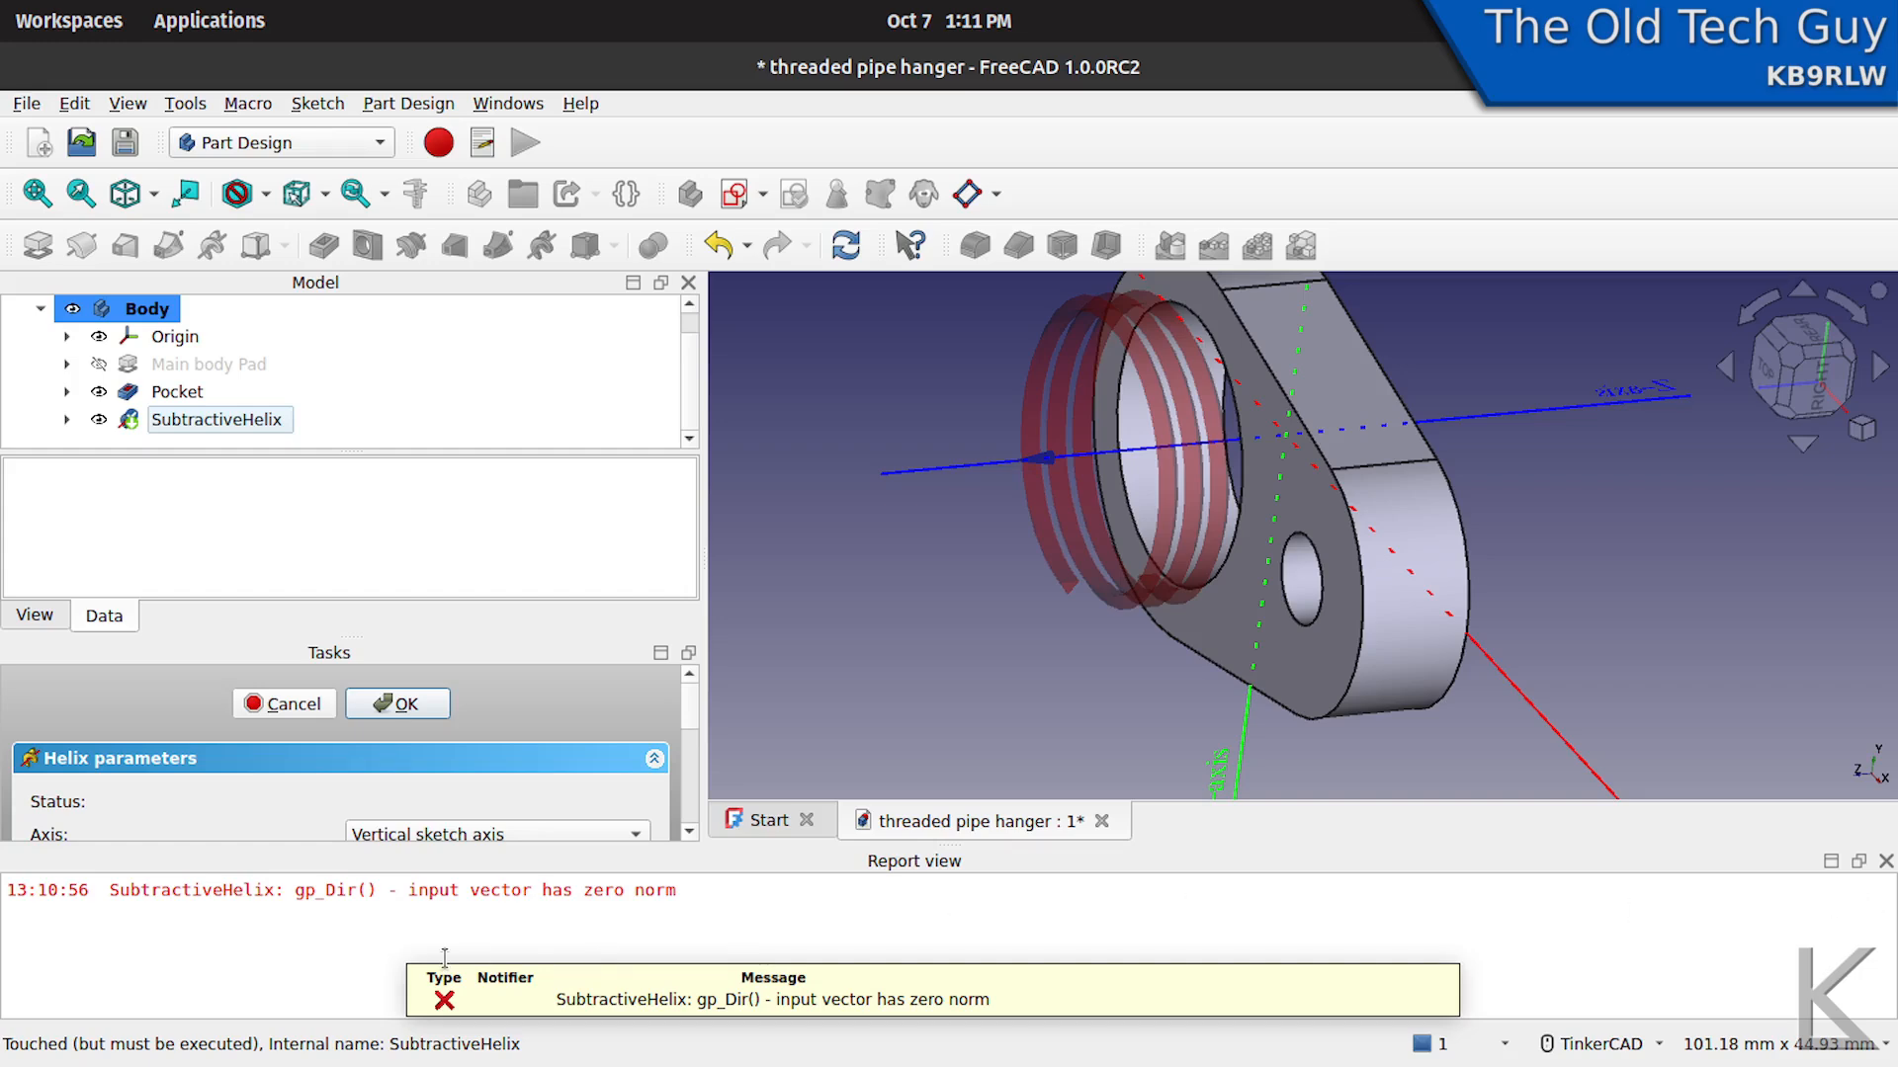
click(1886, 861)
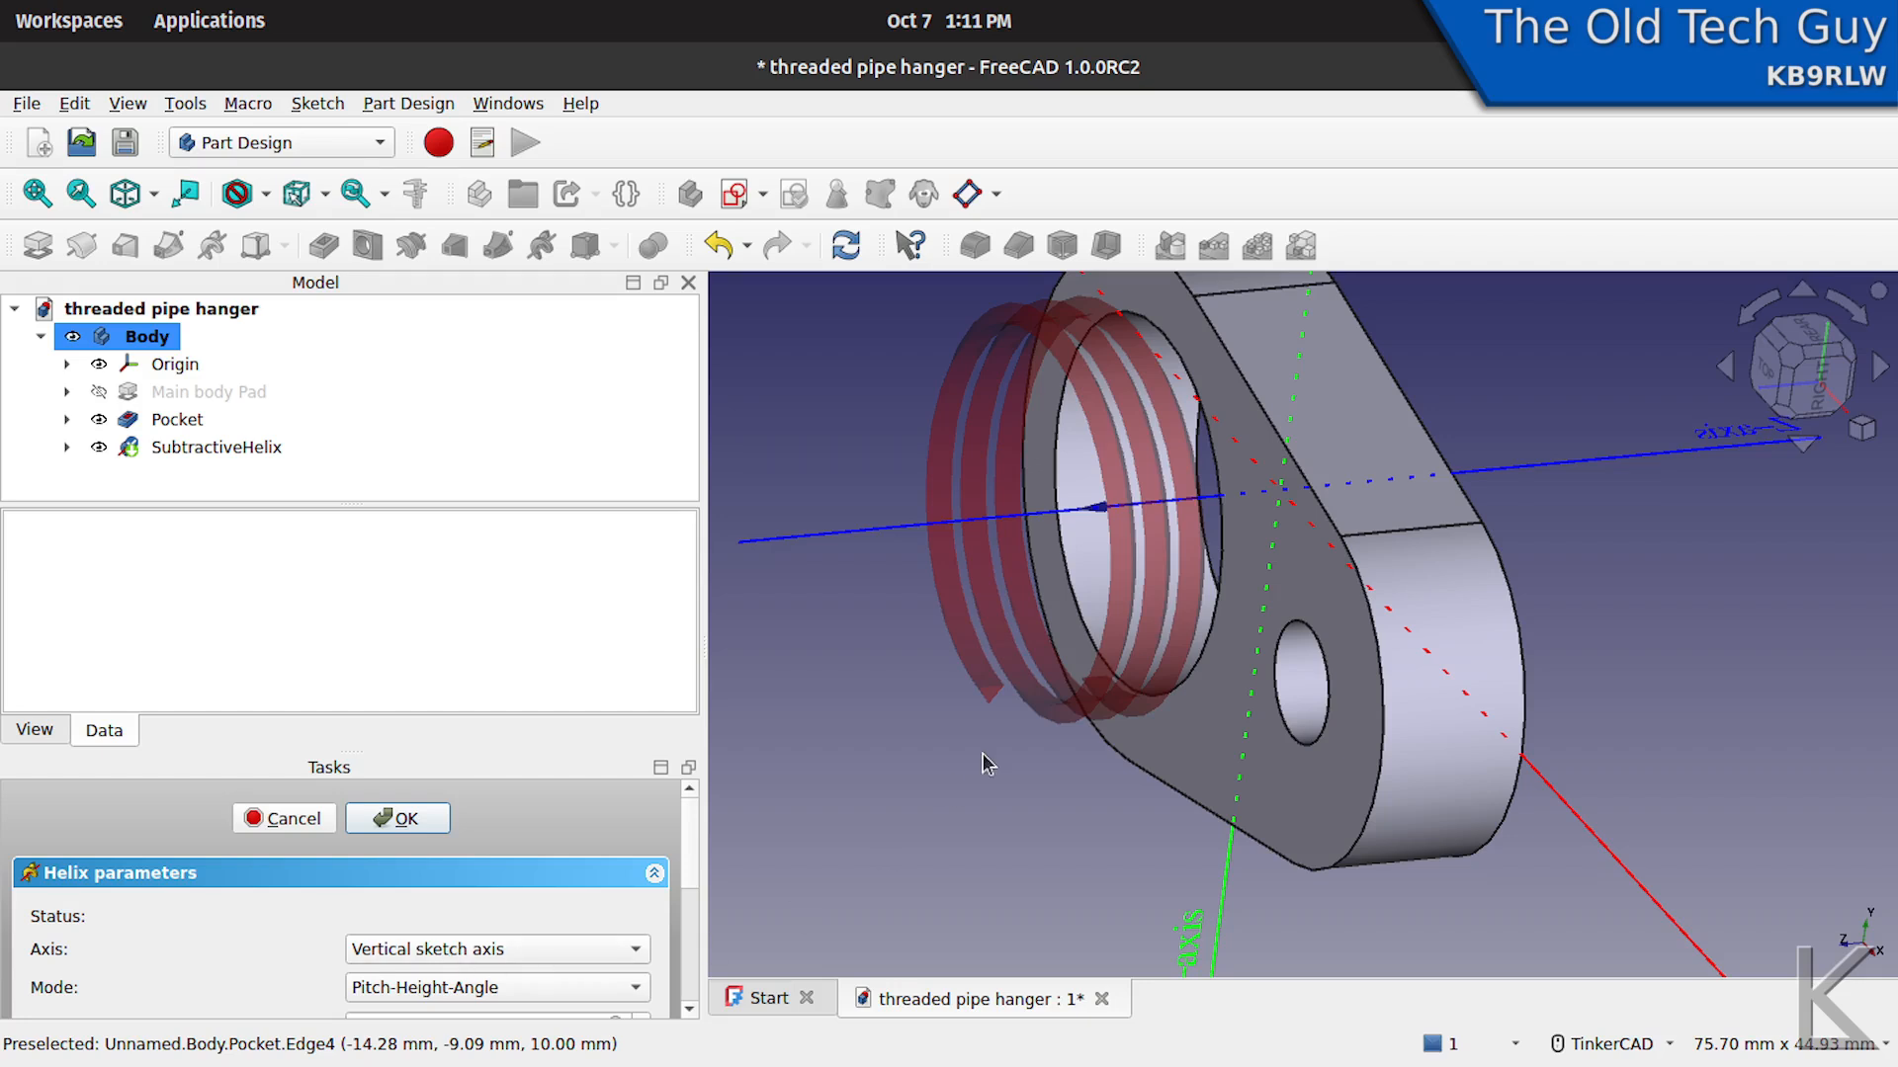
middle_drag(988, 759, 1032, 693)
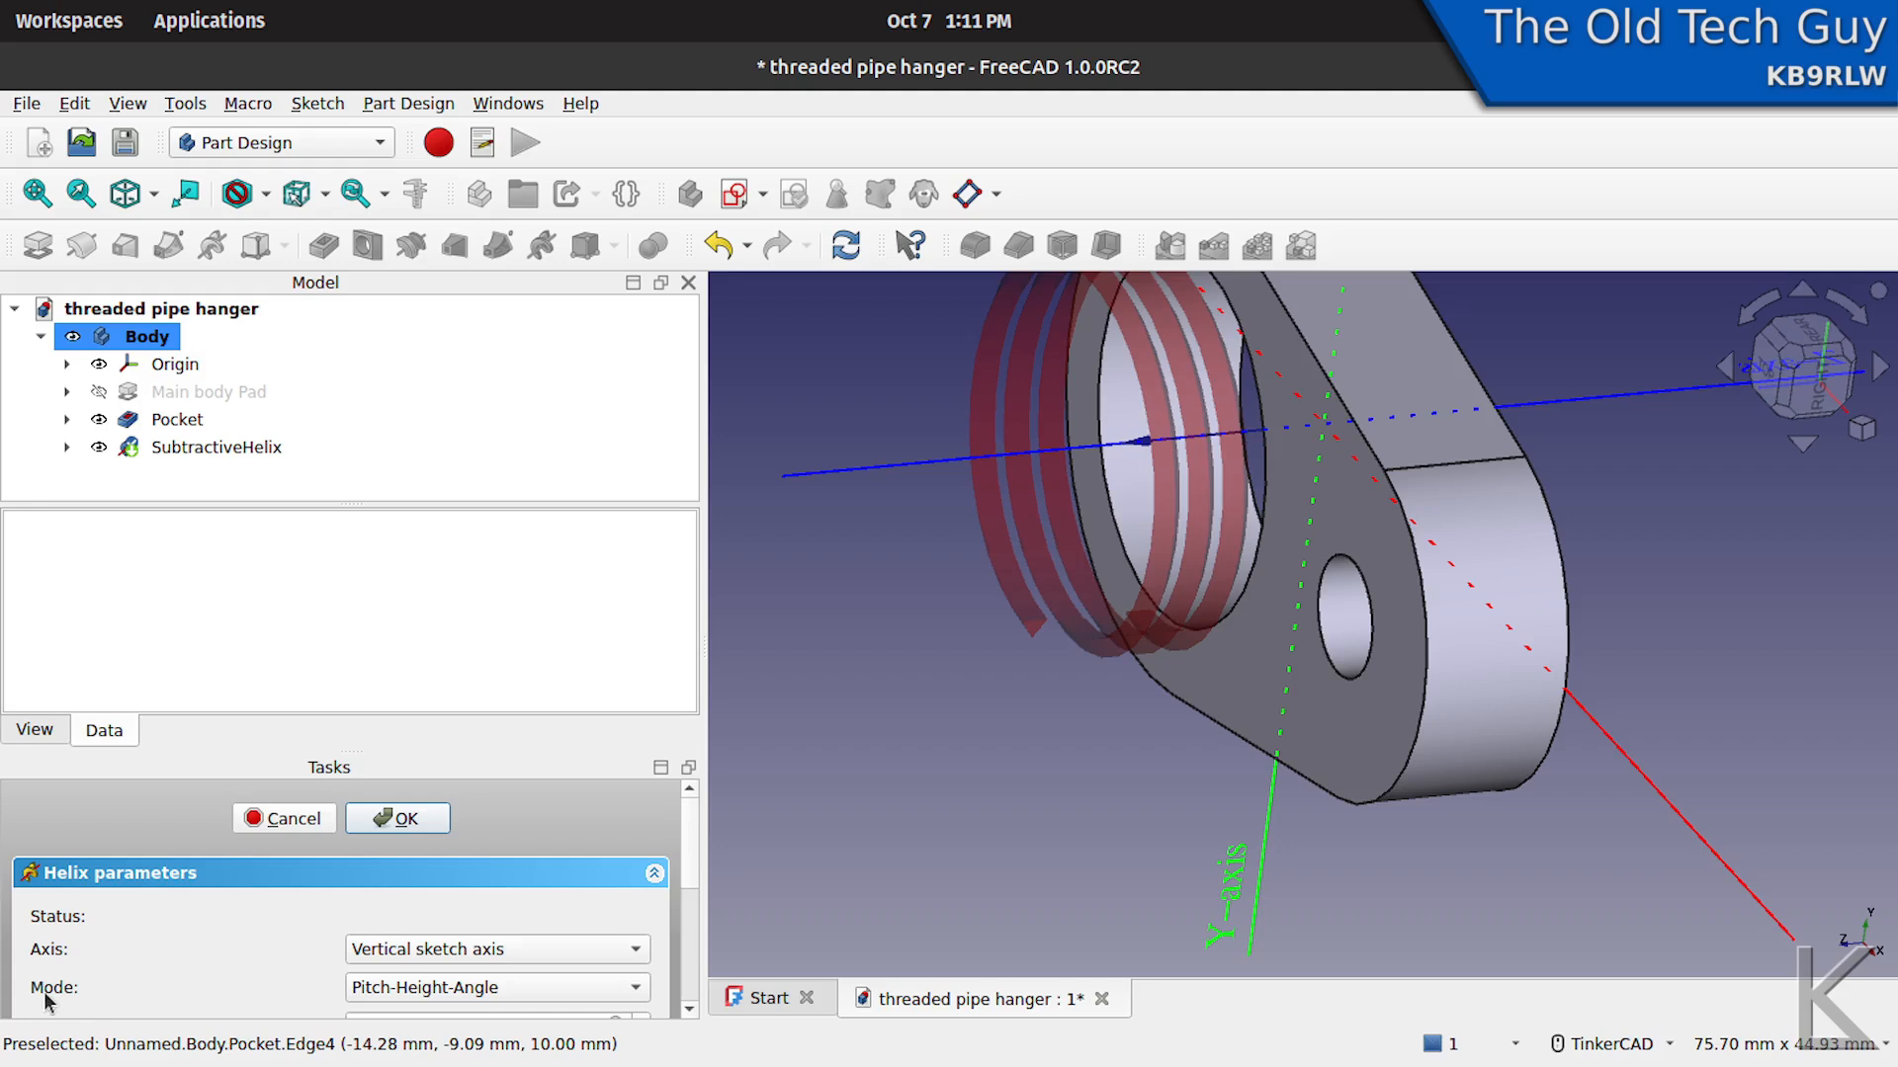
click(511, 990)
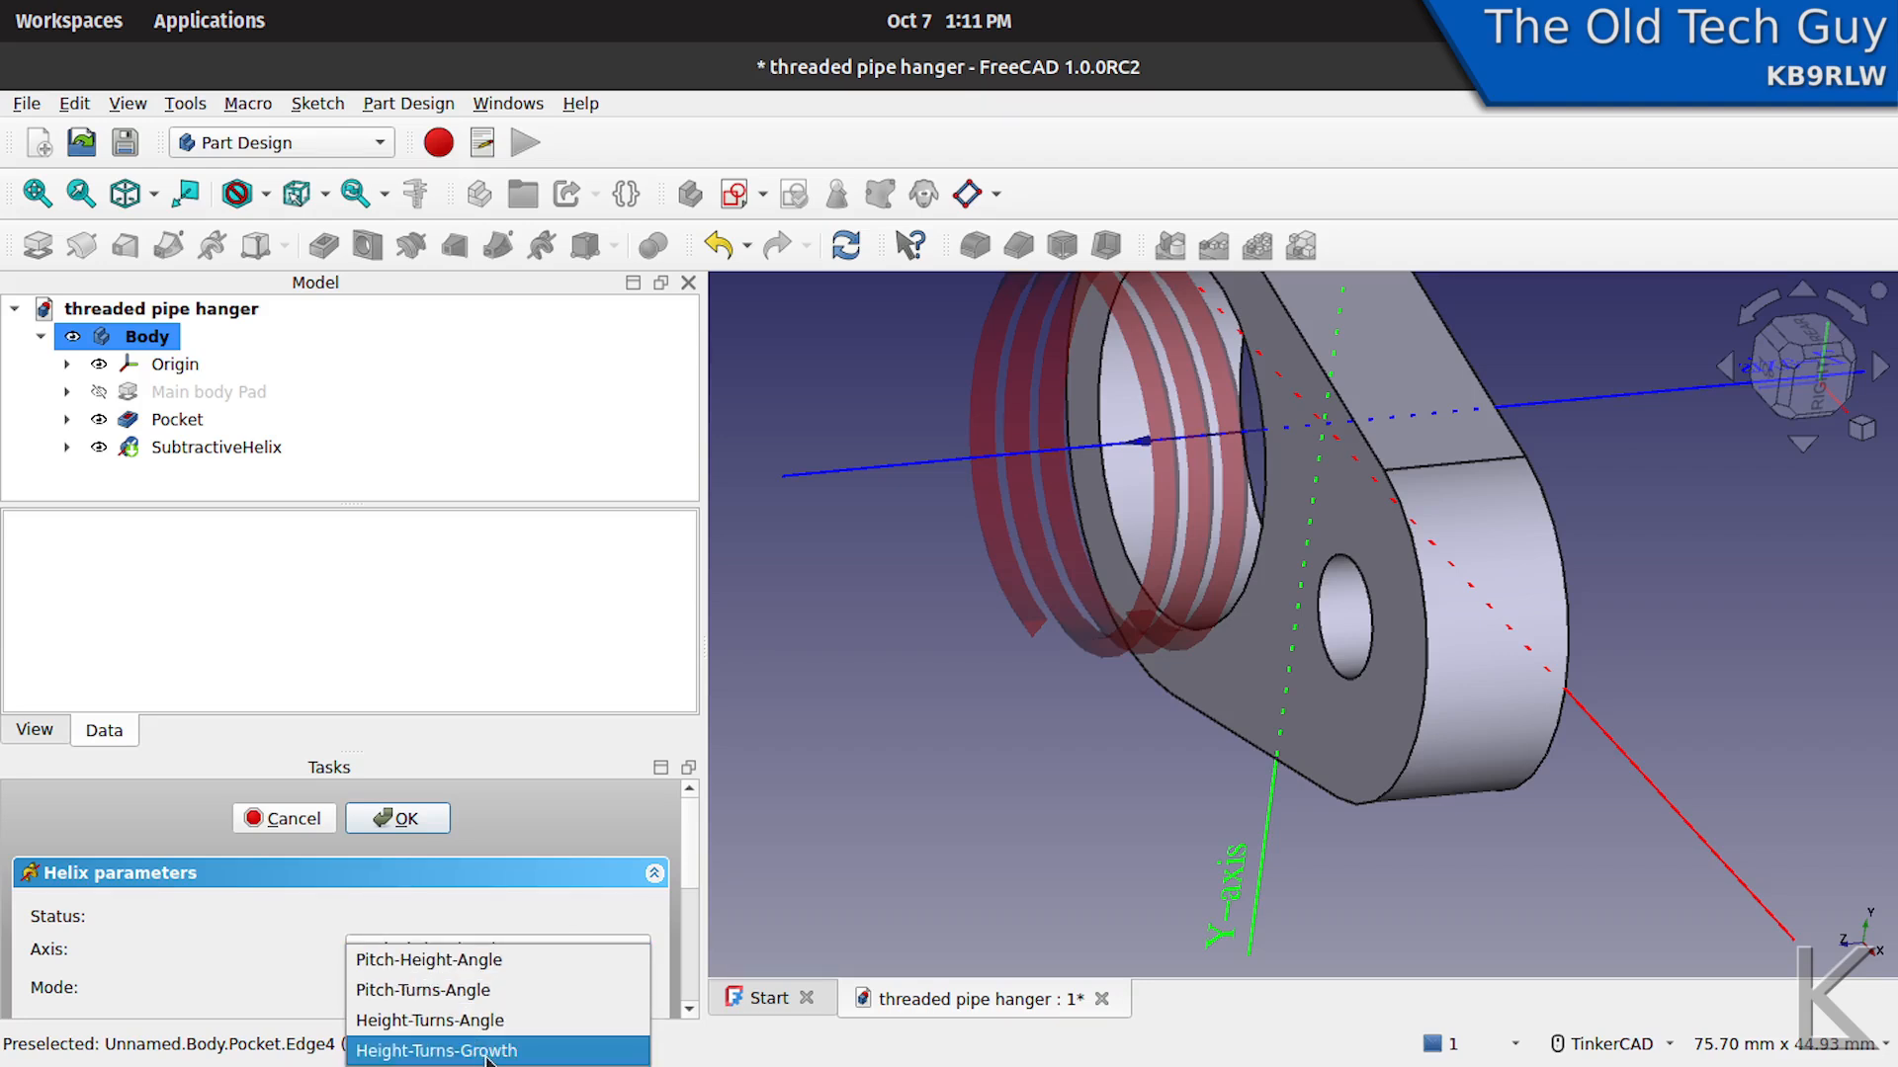
click(473, 961)
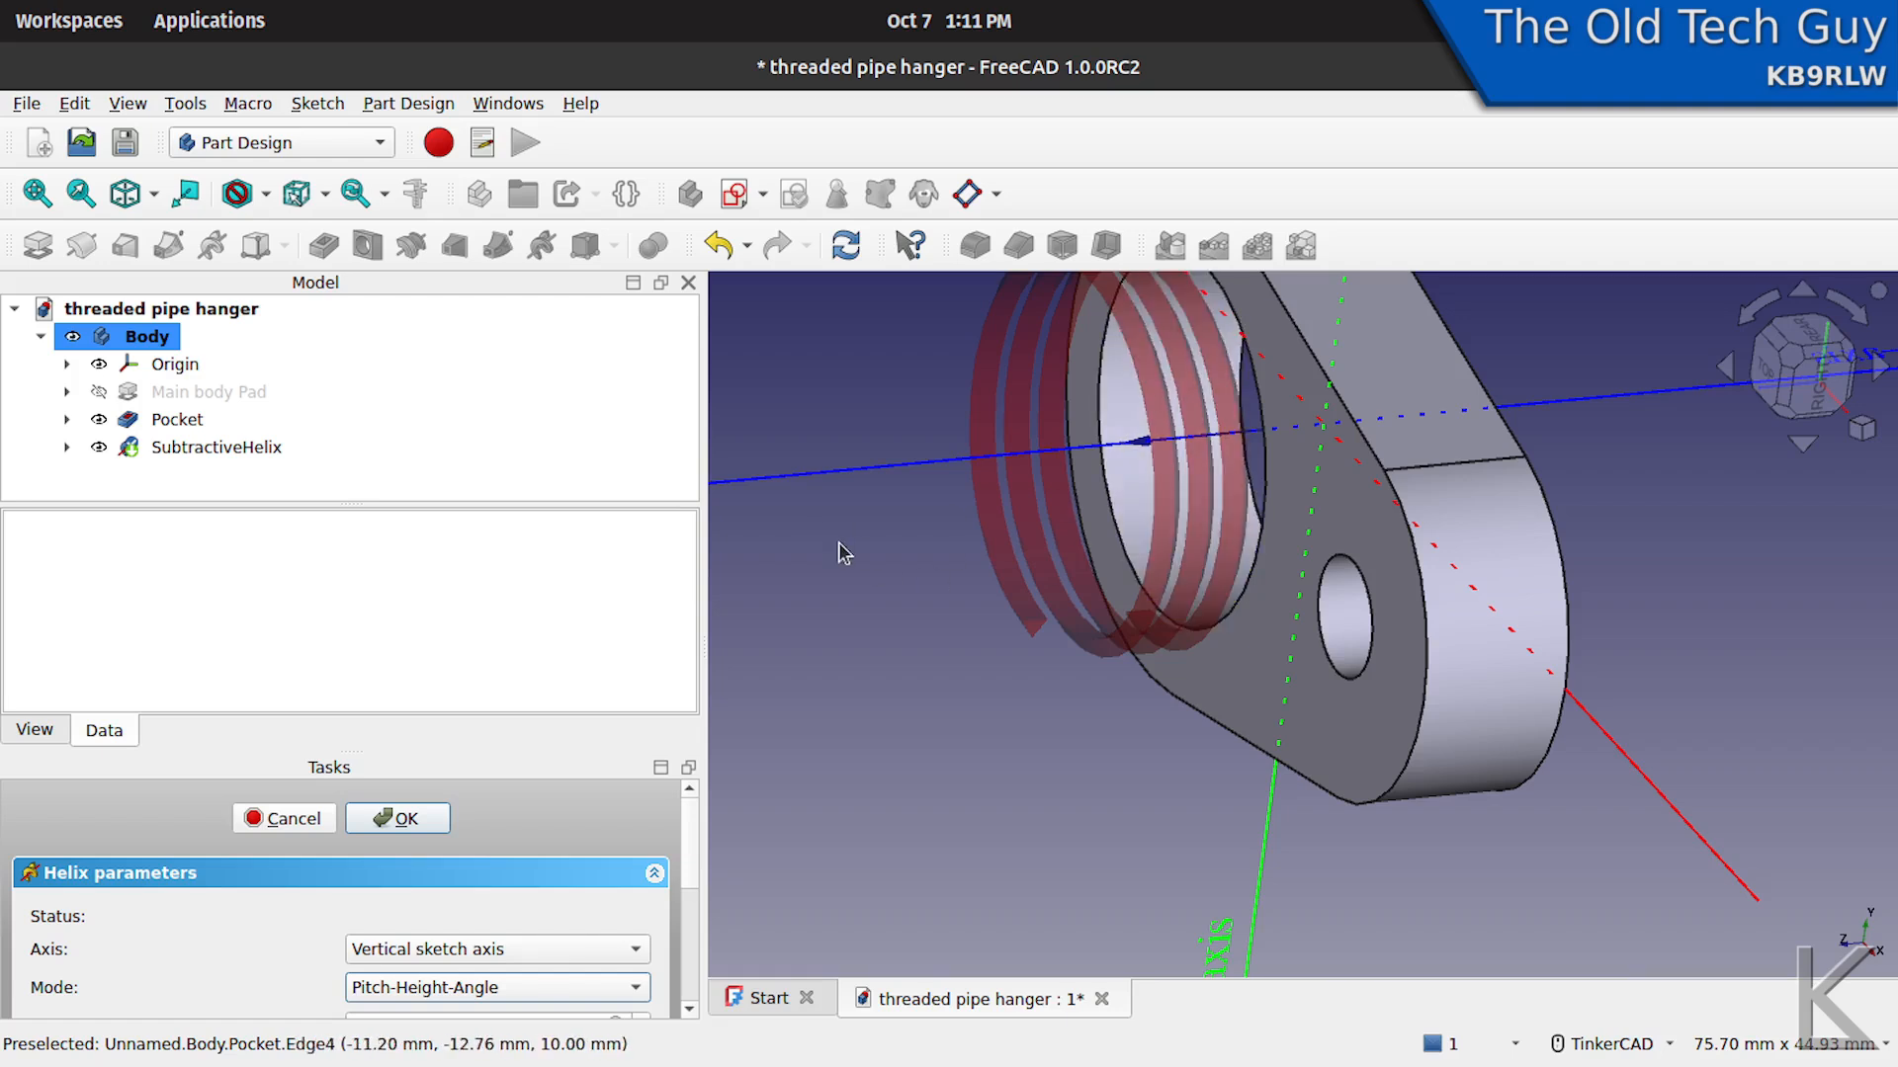
- Reverse the helix direction so that it runs into the large hole
drag(691, 868, 689, 957)
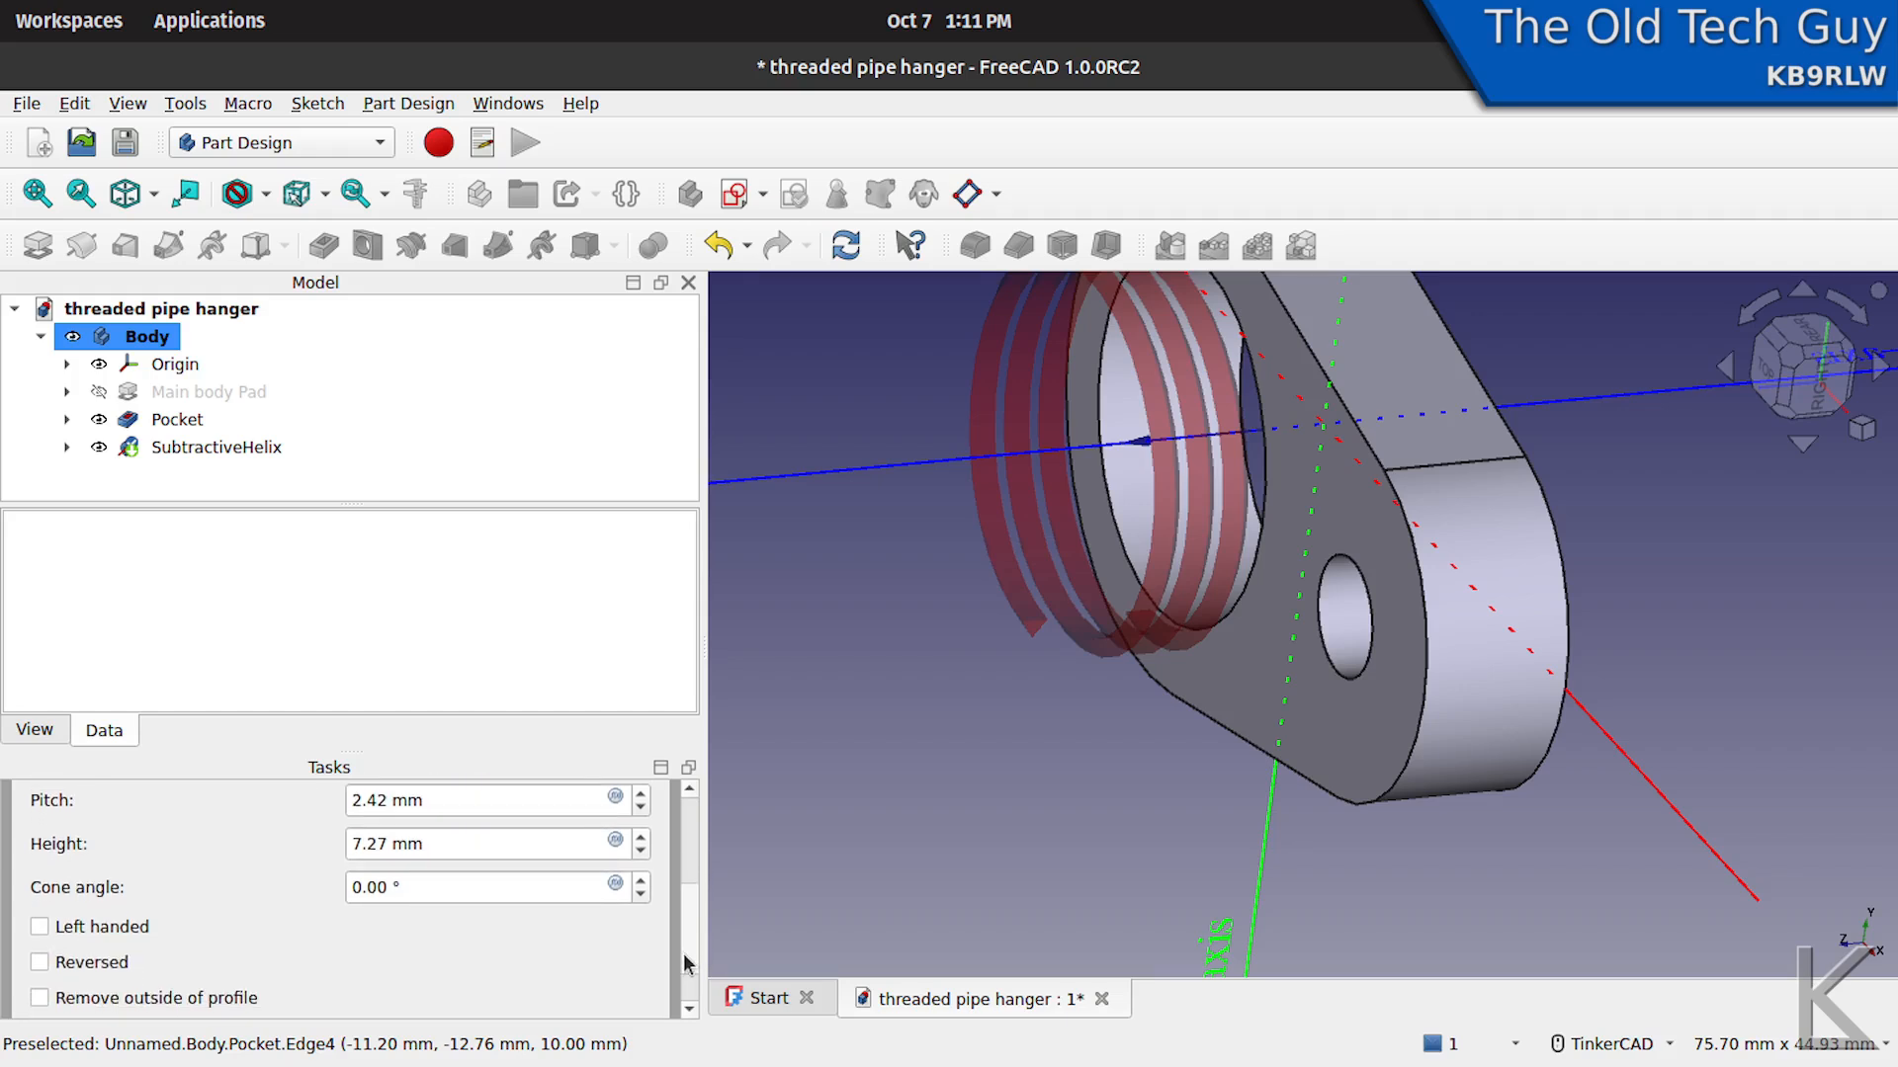
click(39, 964)
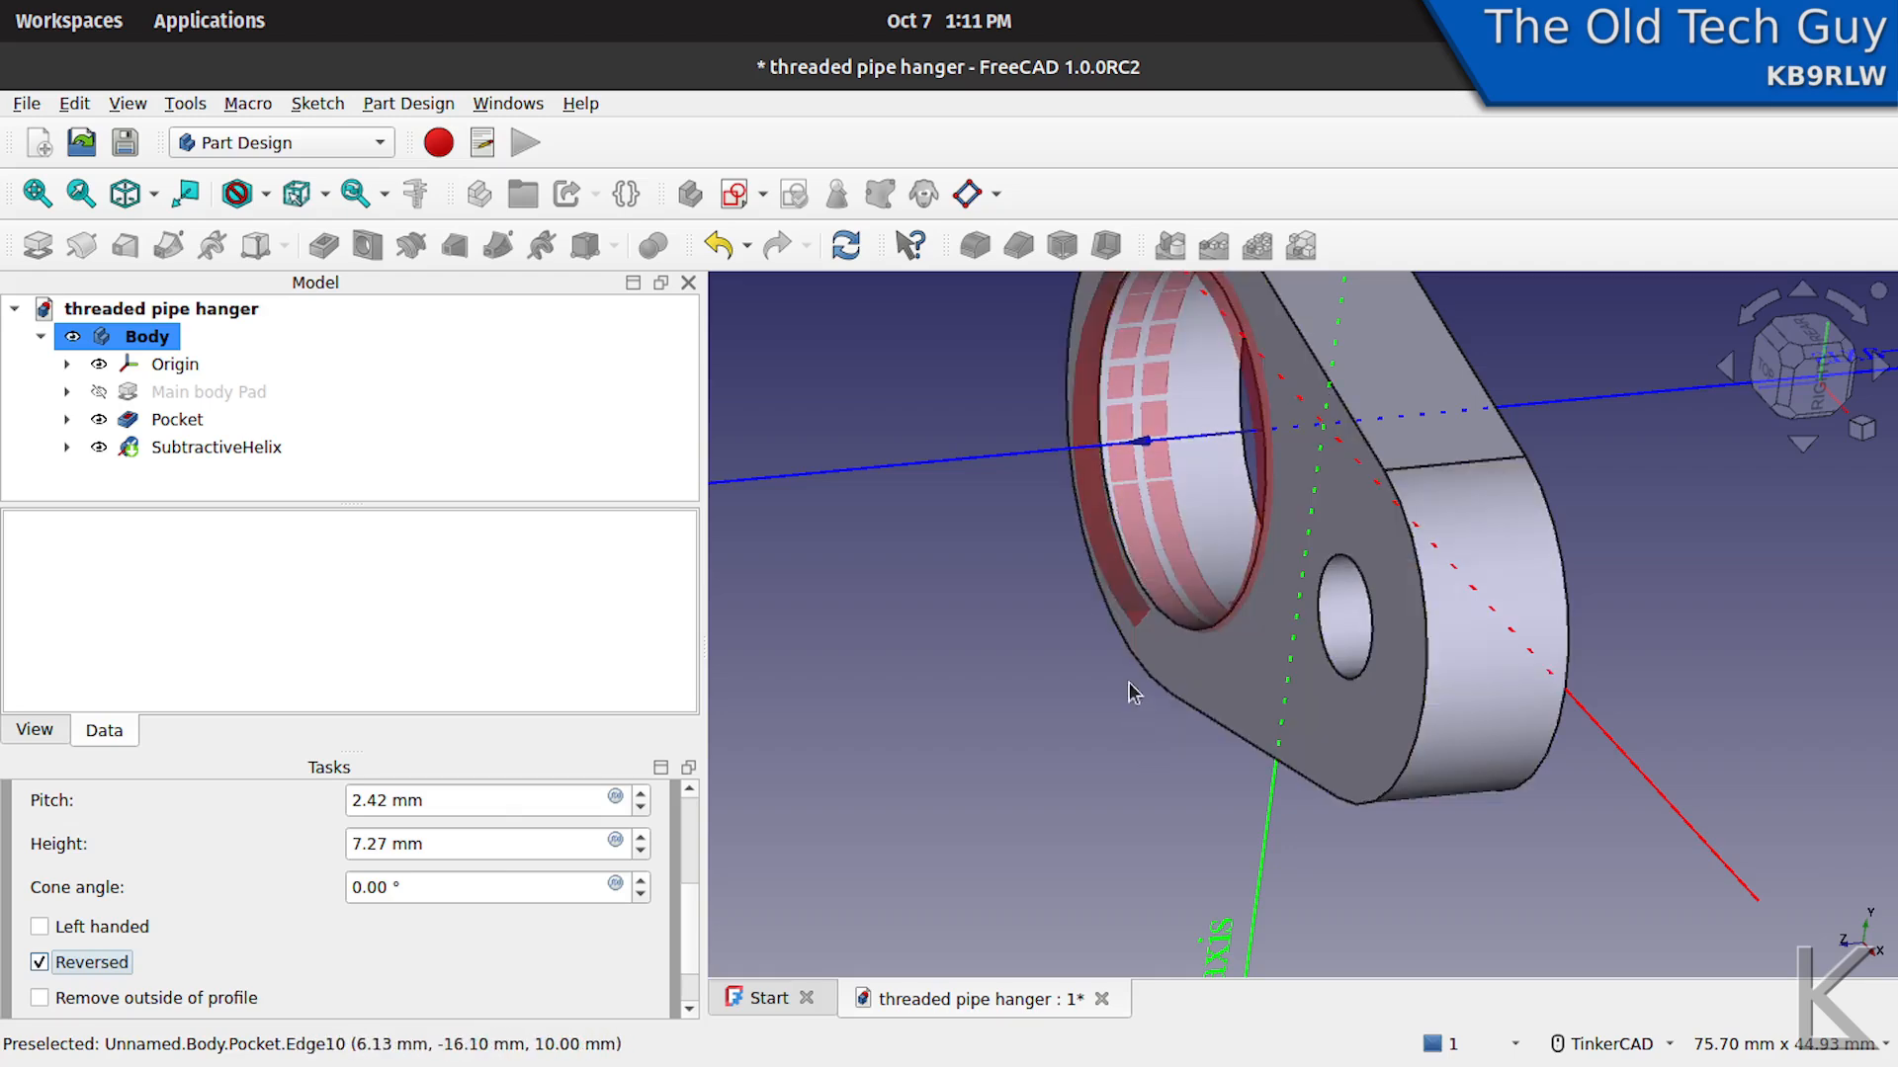
right_drag(1099, 652, 1137, 642)
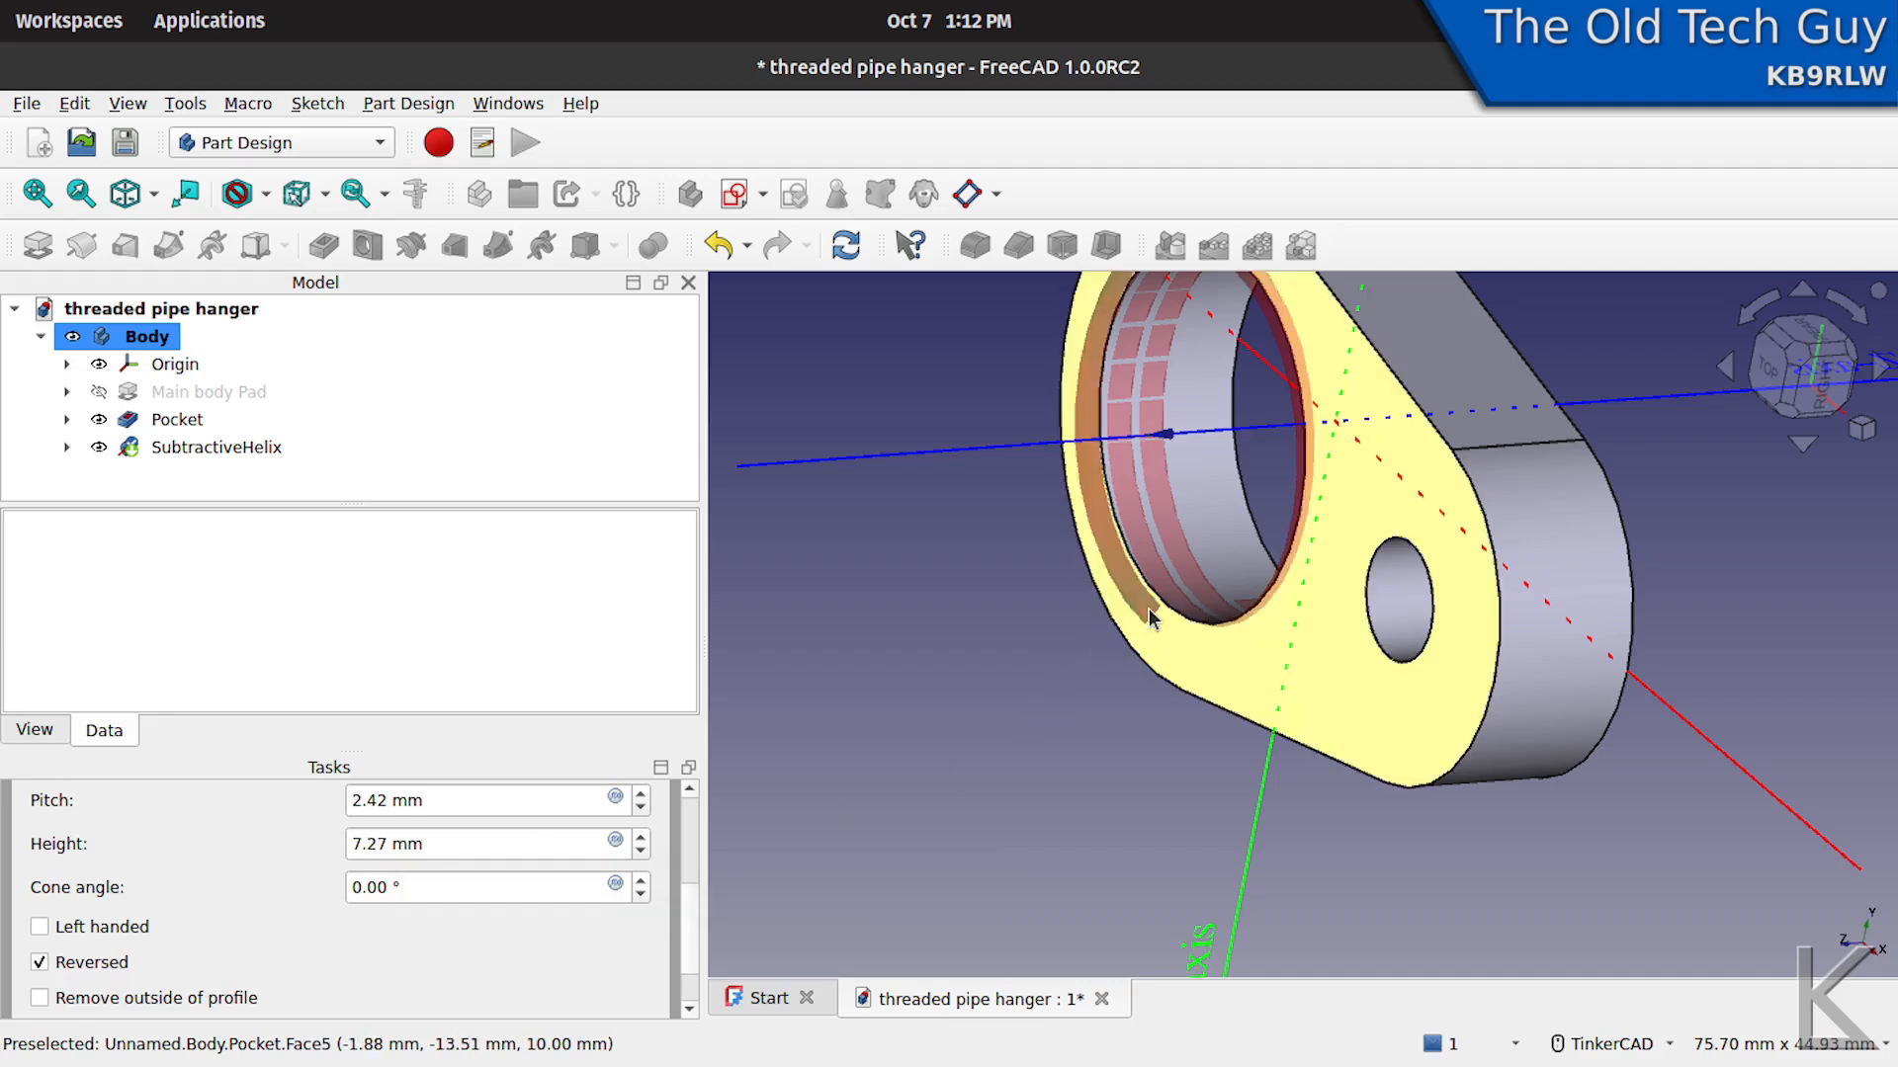
- Set the helix height to 14 mm
double_click(396, 845)
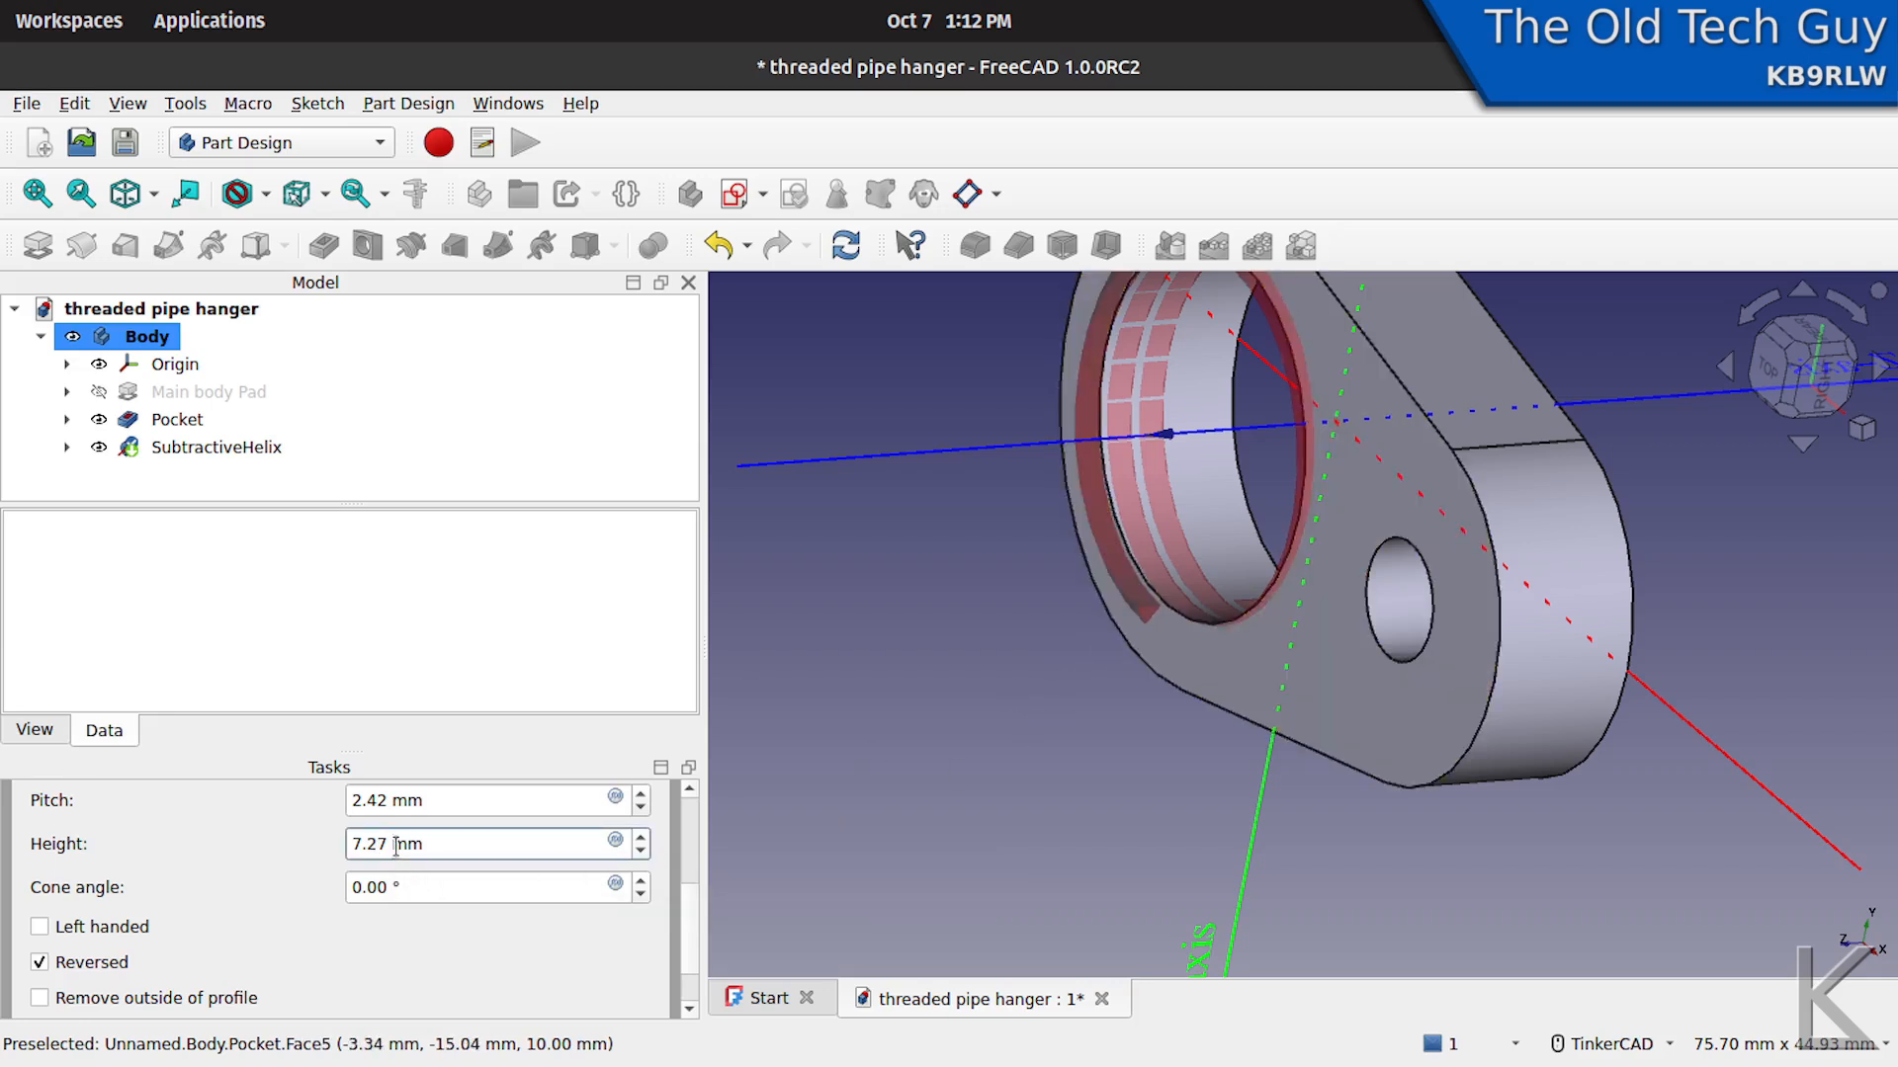
triple_click(382, 844)
text(1)
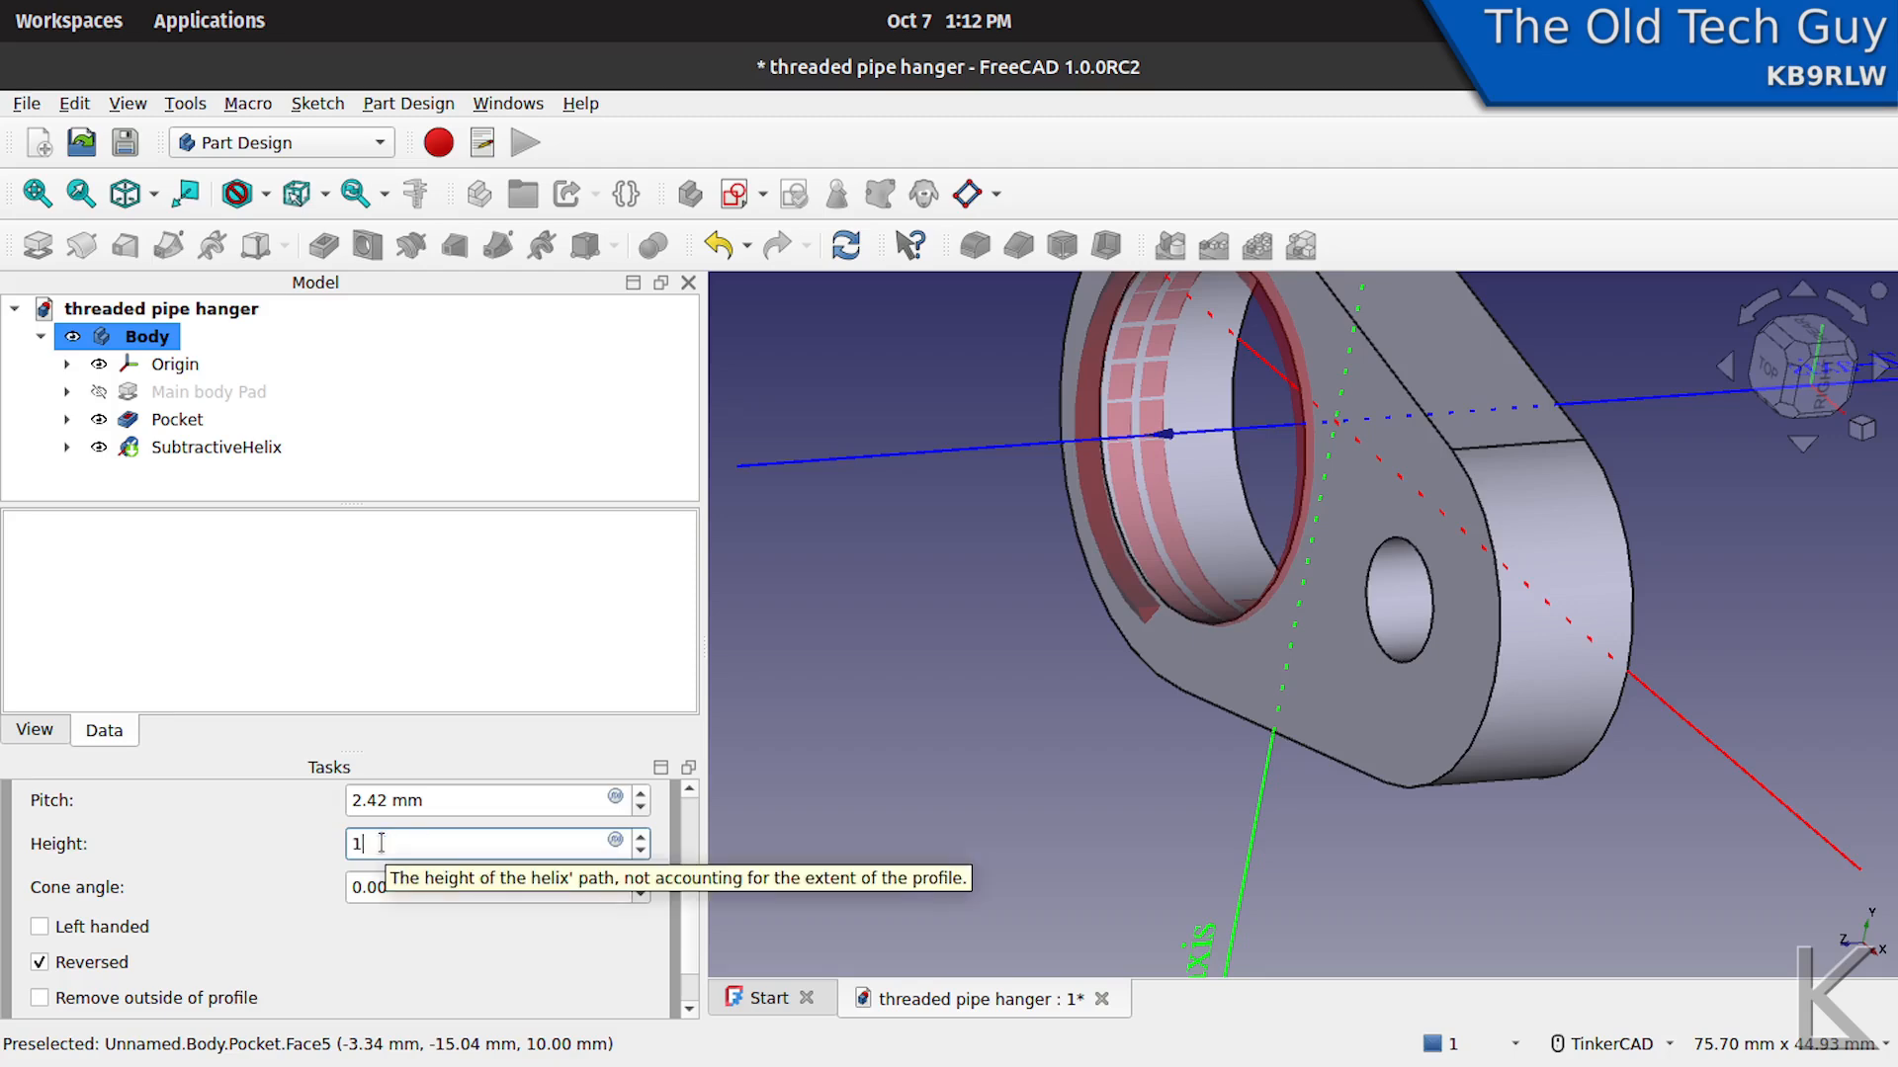
text(4)
key(Tab)
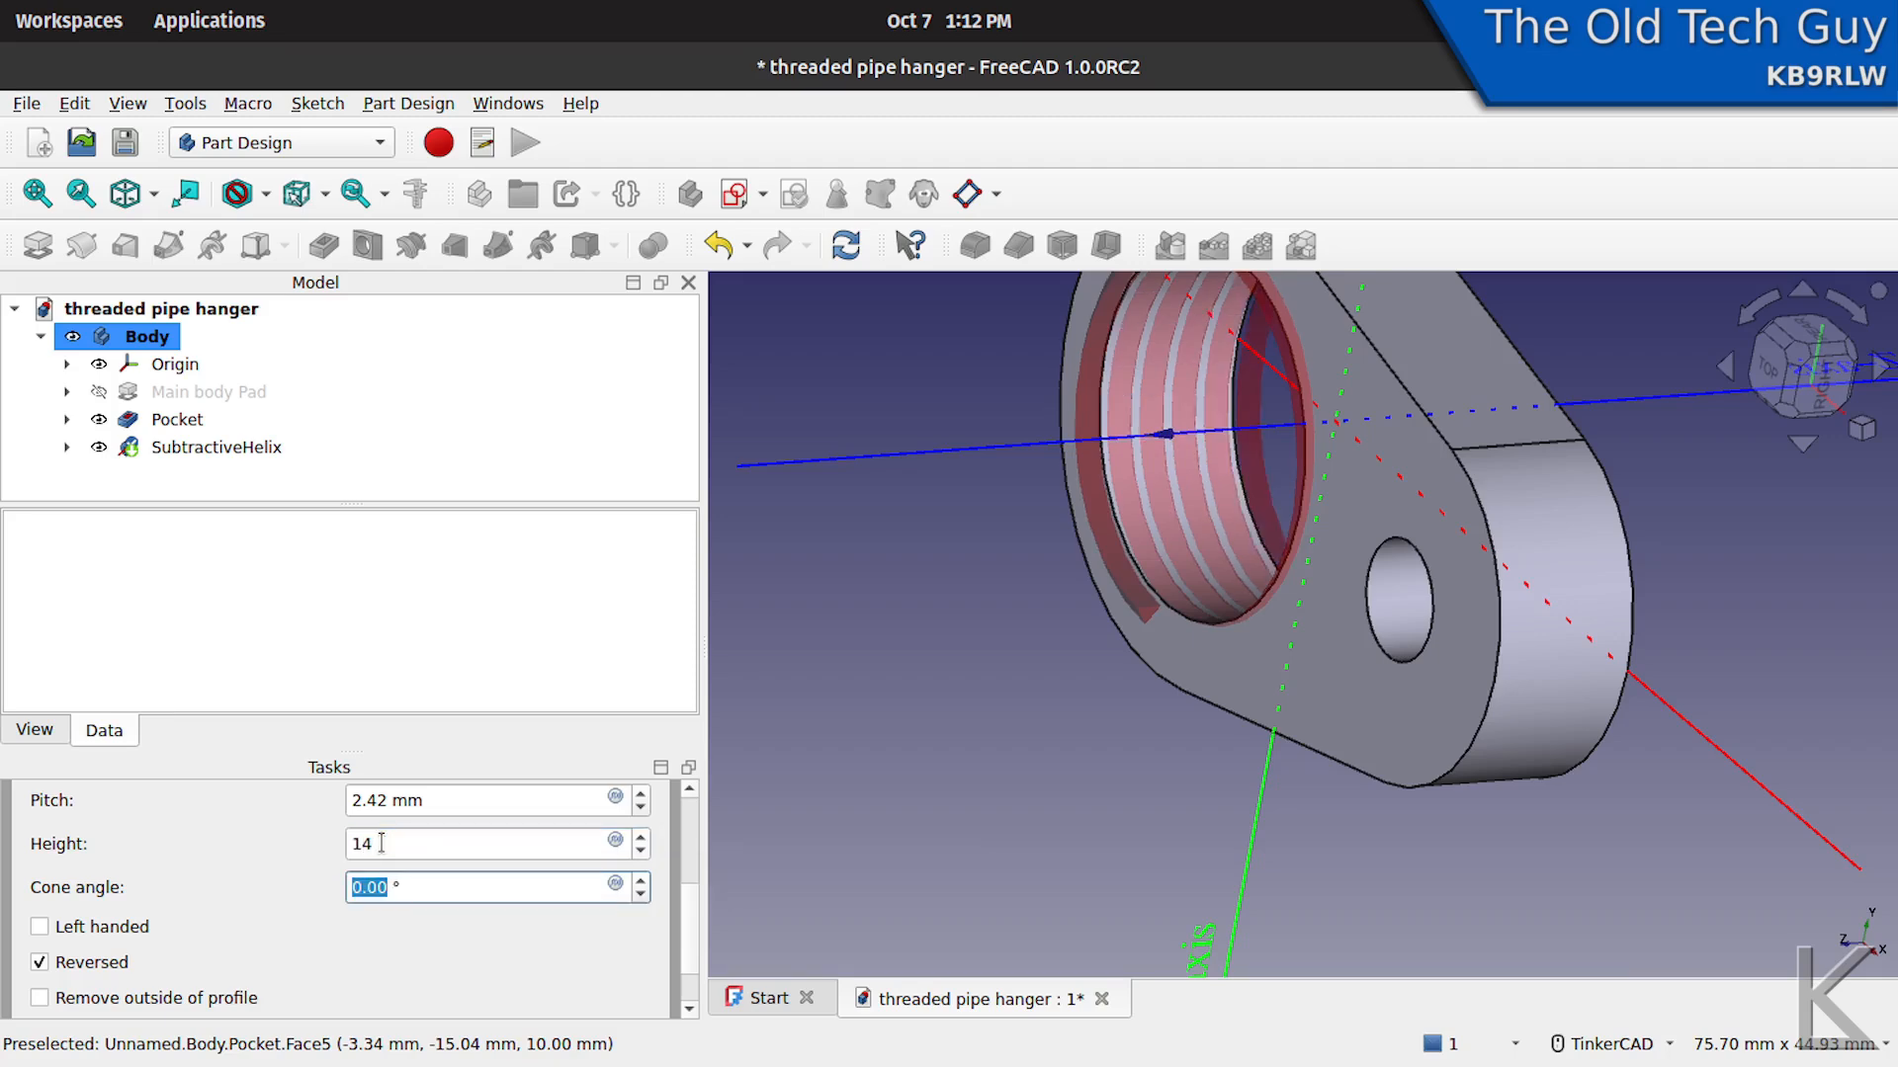
right_drag(1114, 784, 1031, 747)
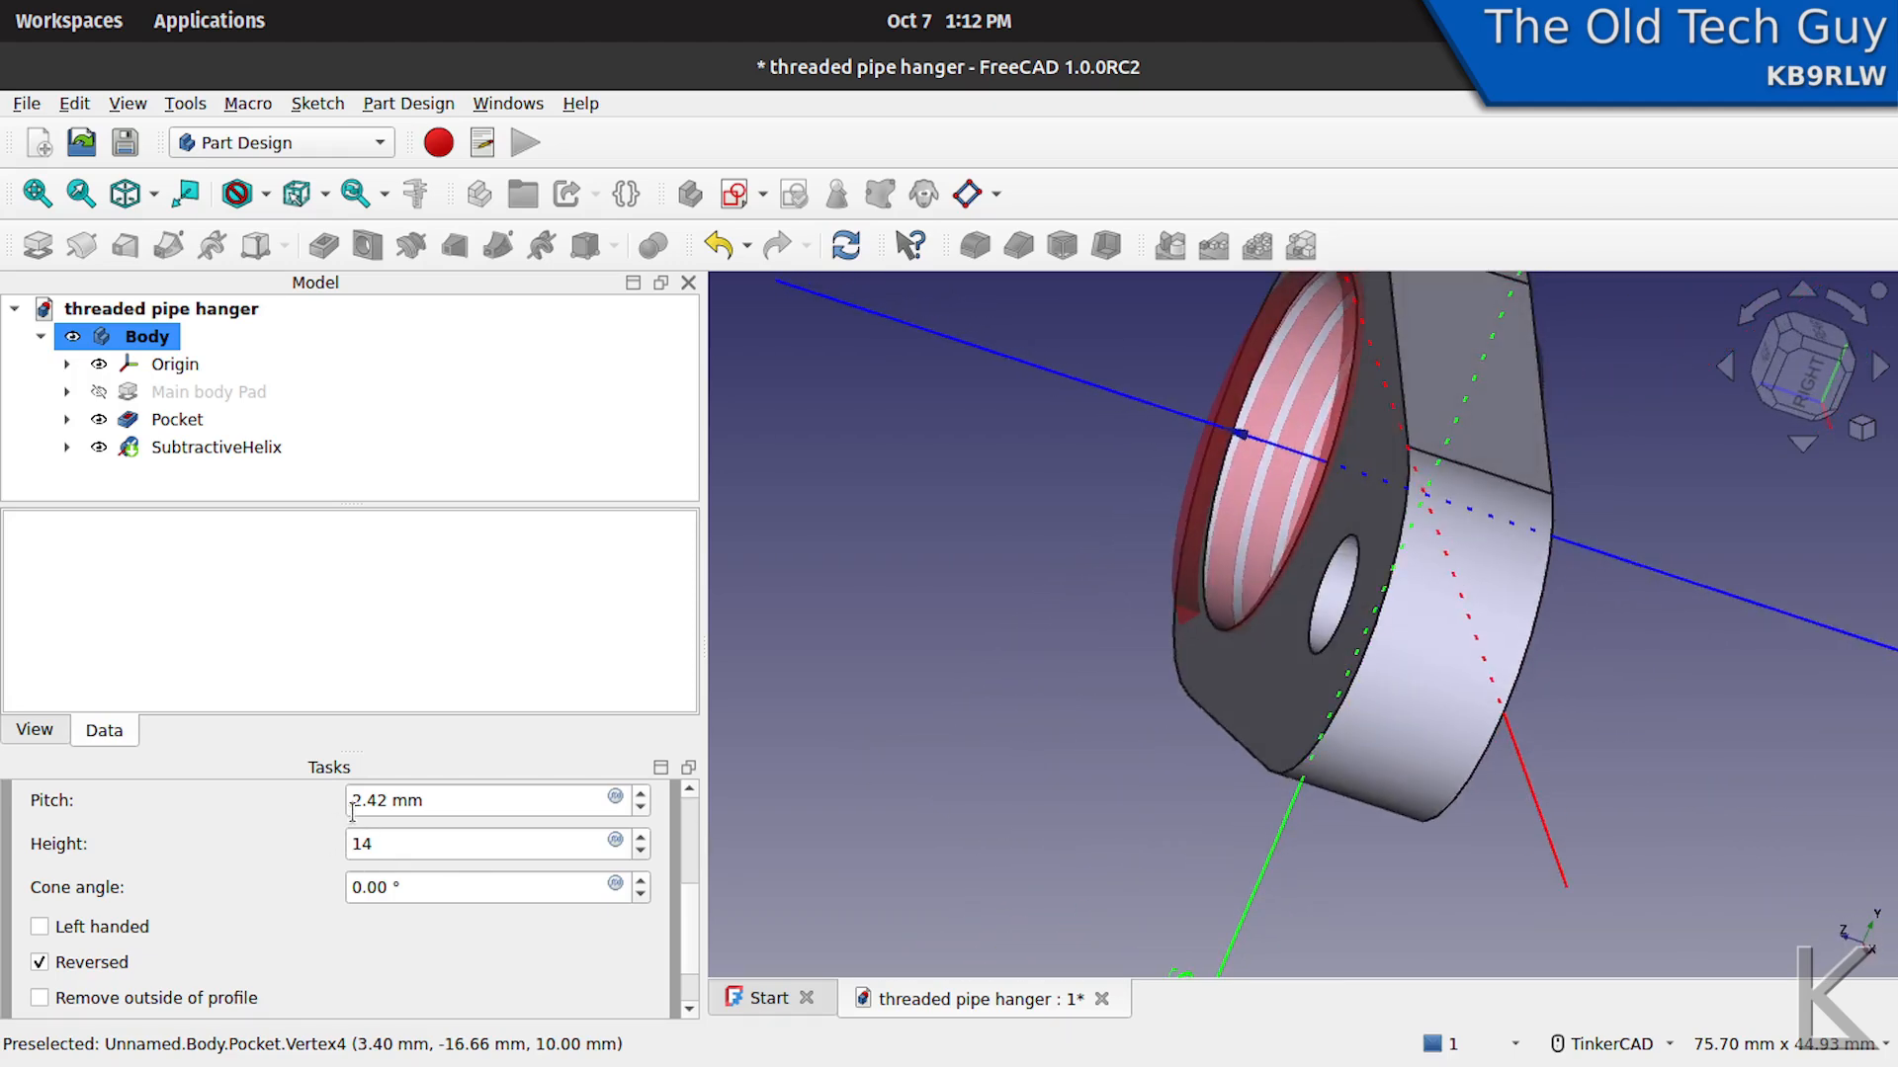
- Set the helix pitch to 1.814 mm and apply the subtractive helix to cut the thread
drag(386, 795, 370, 799)
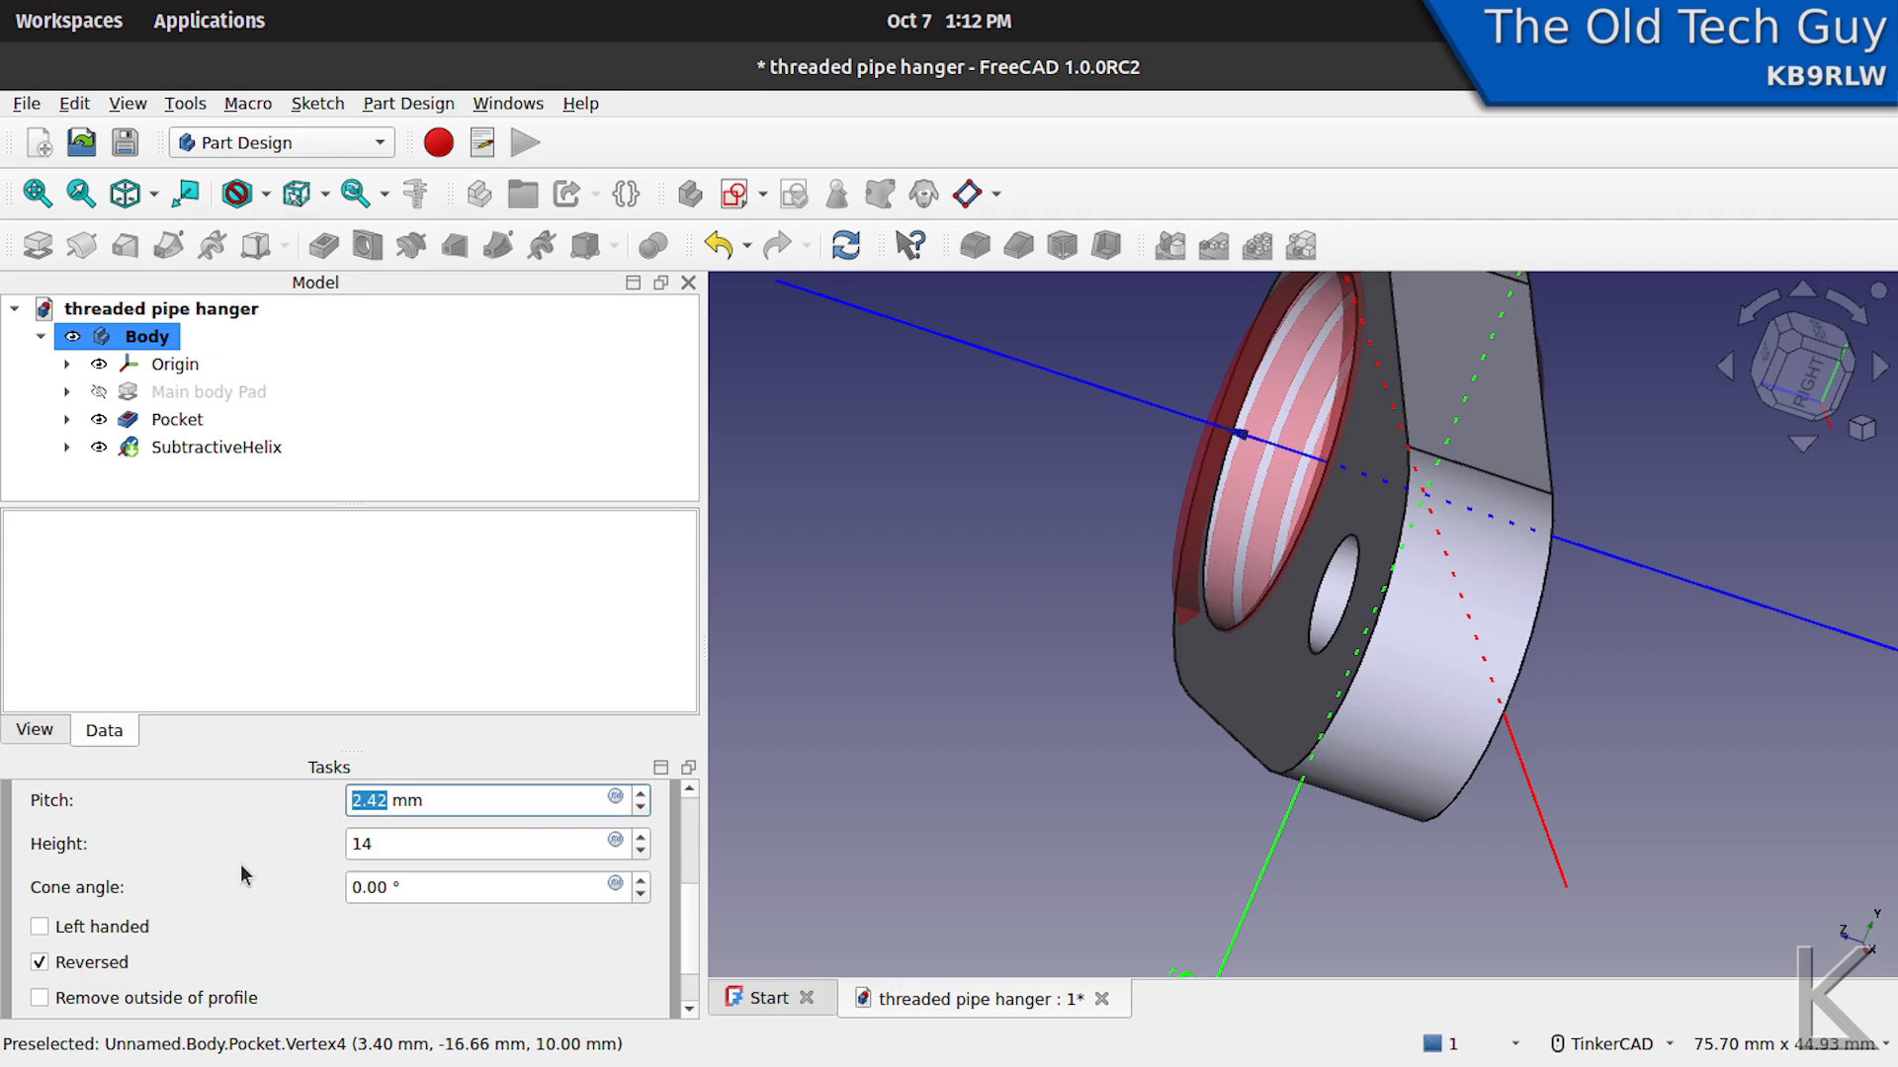
text(1.814)
double_click(426, 839)
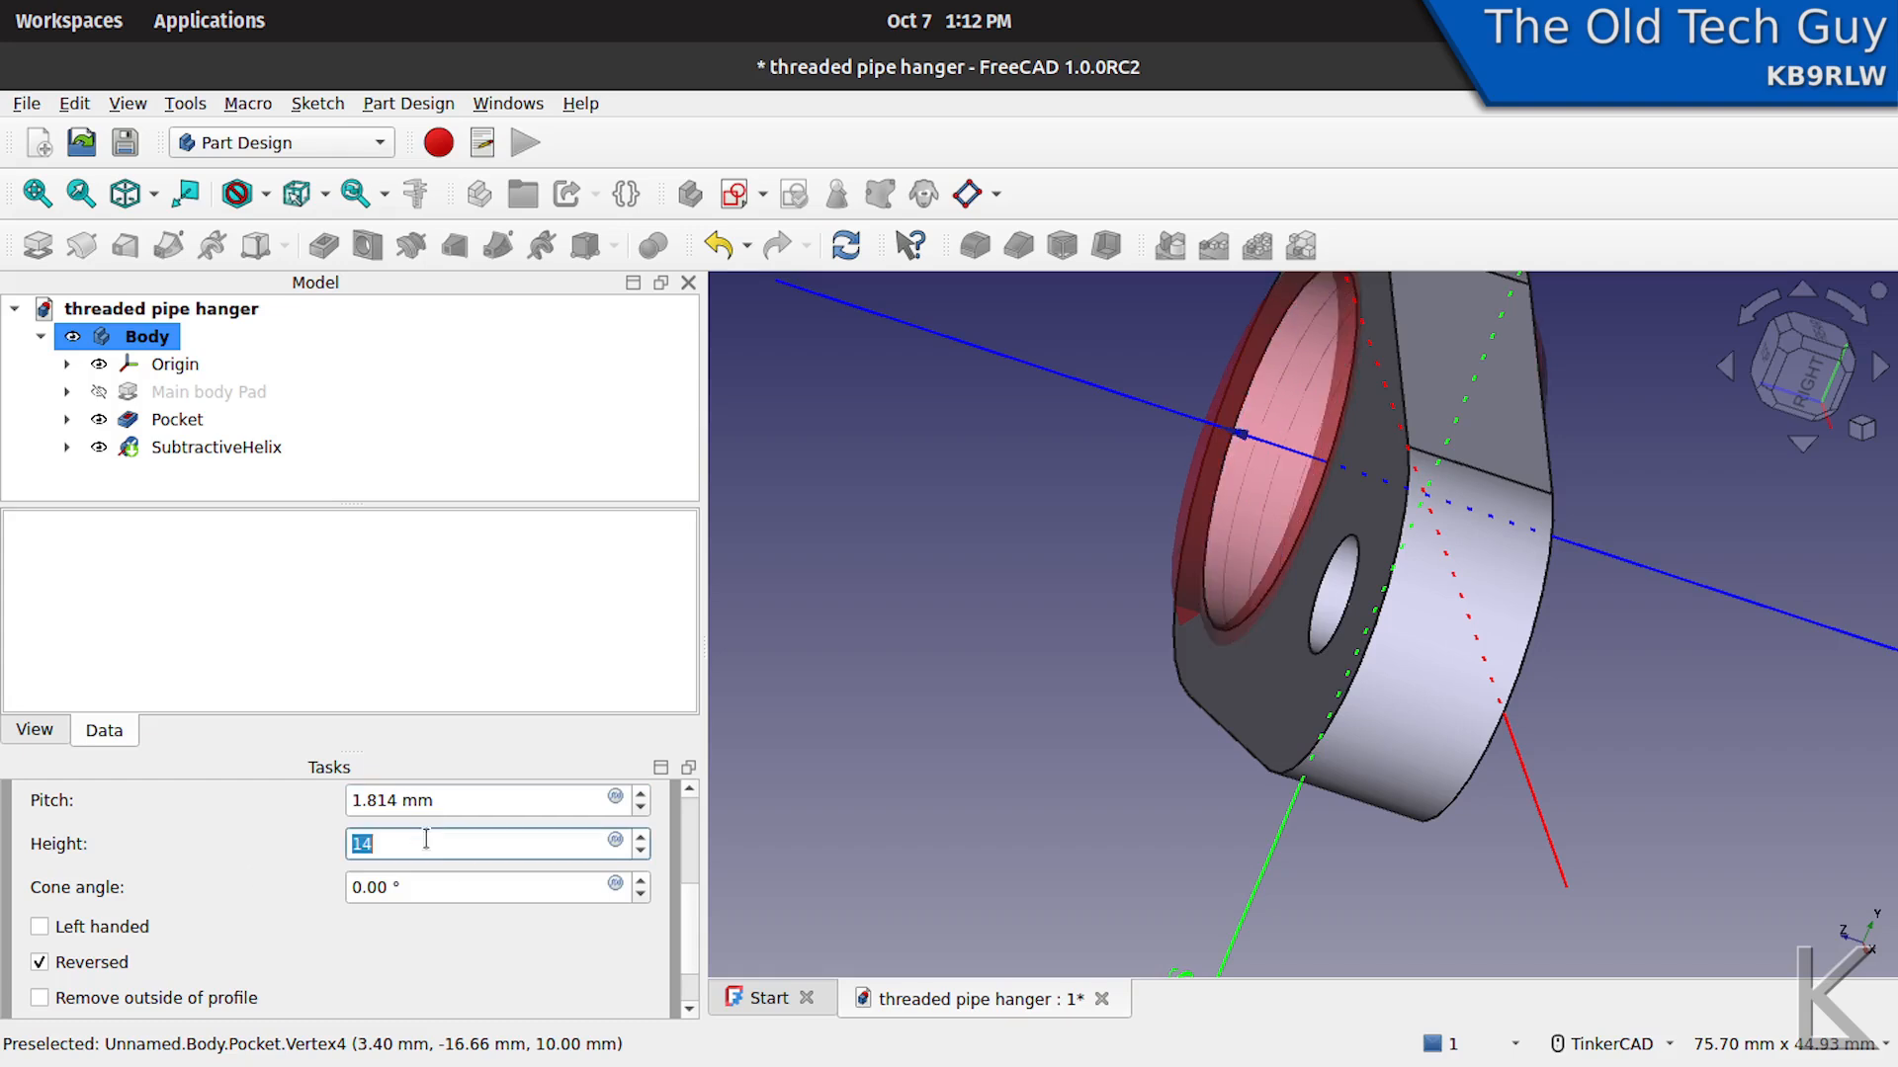
scroll(688, 848, up, 4)
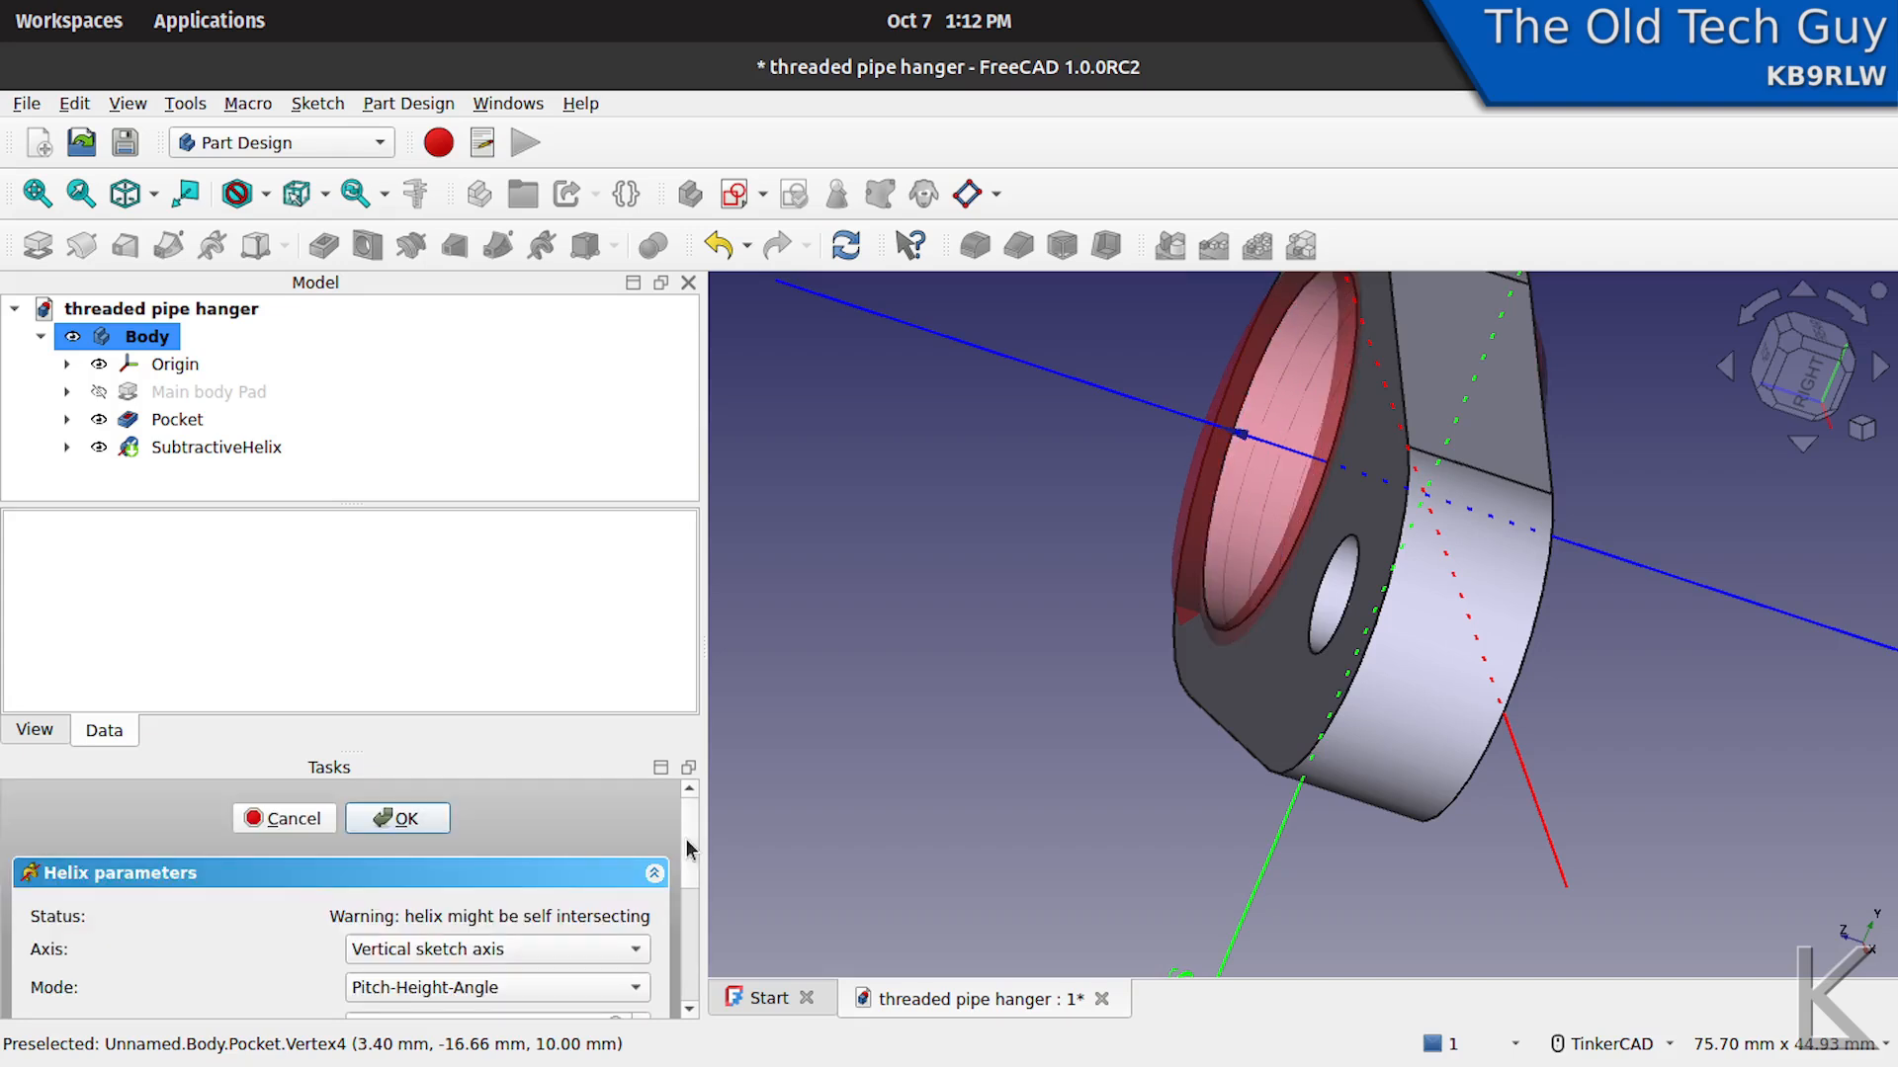
click(393, 820)
right_drag(1142, 620, 1469, 627)
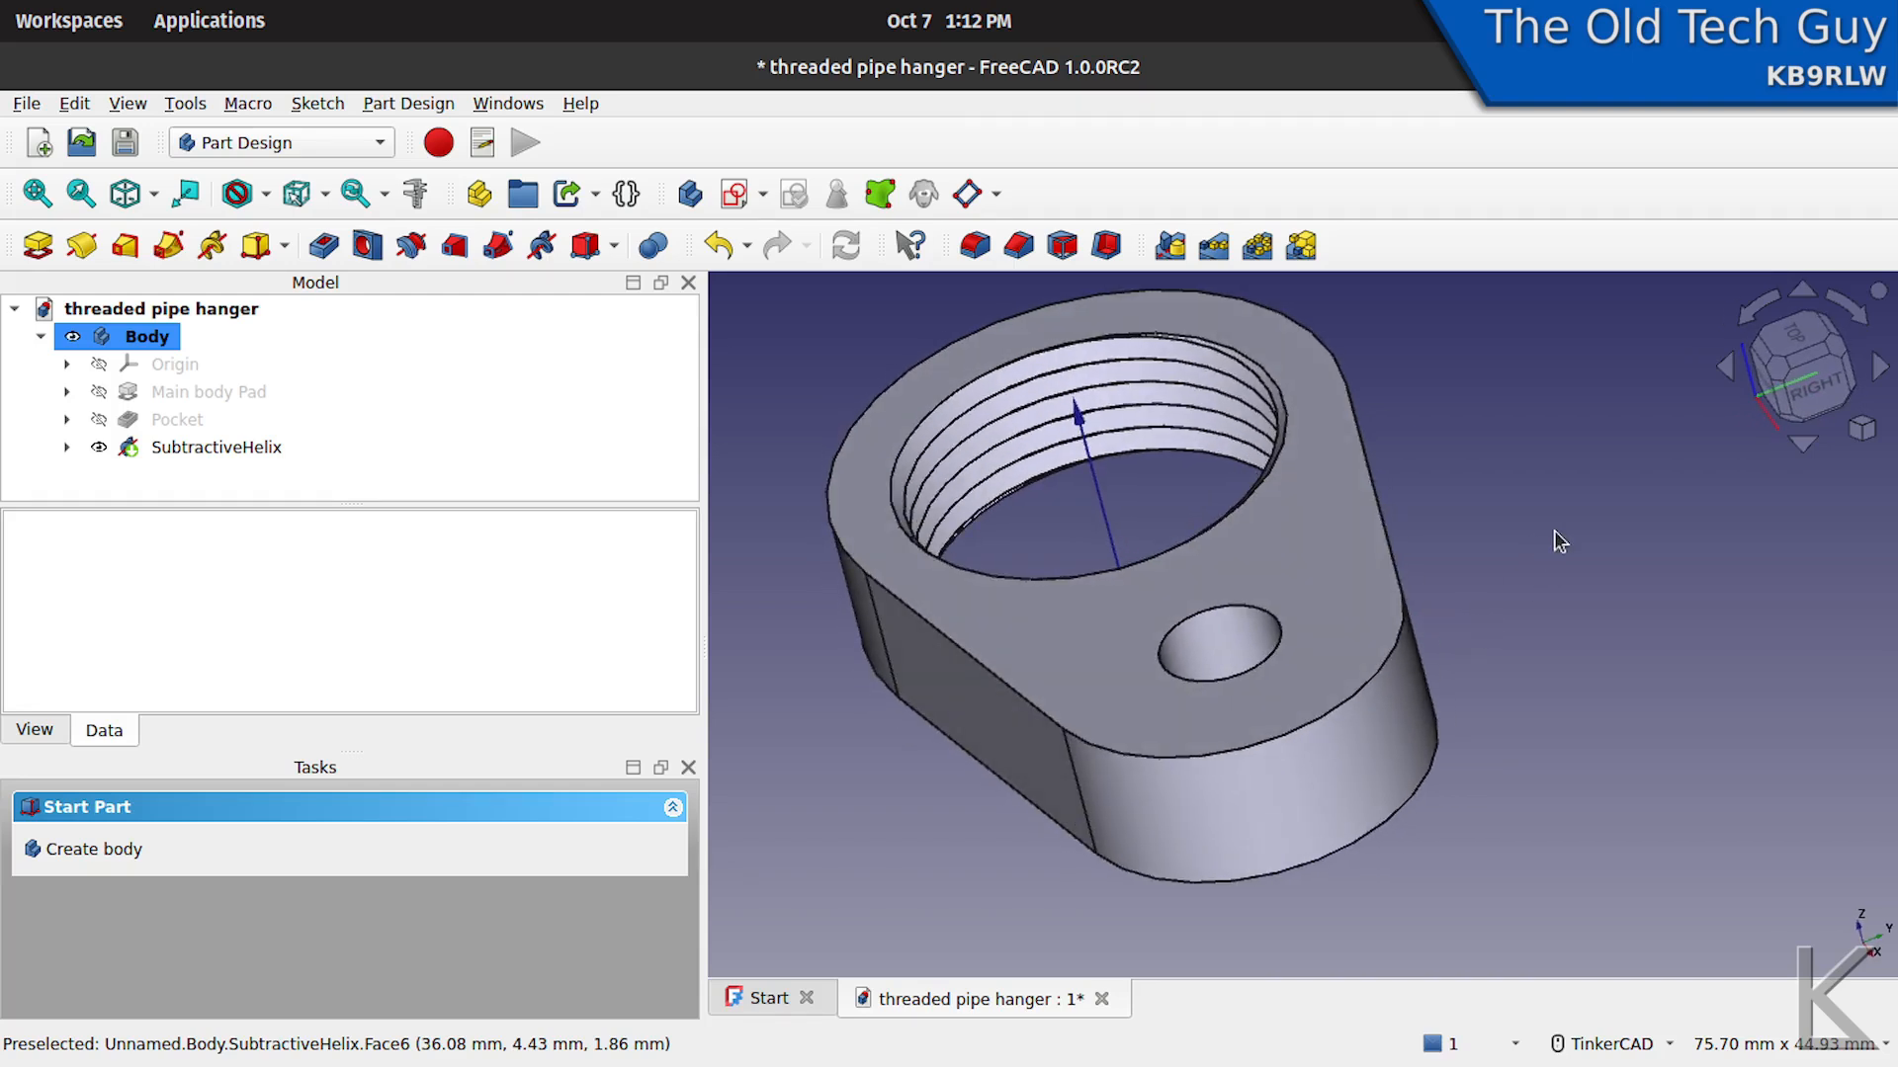
- Create a chamfer on the outer perimeter edges of both flat faces of the hanger body
click(1373, 489)
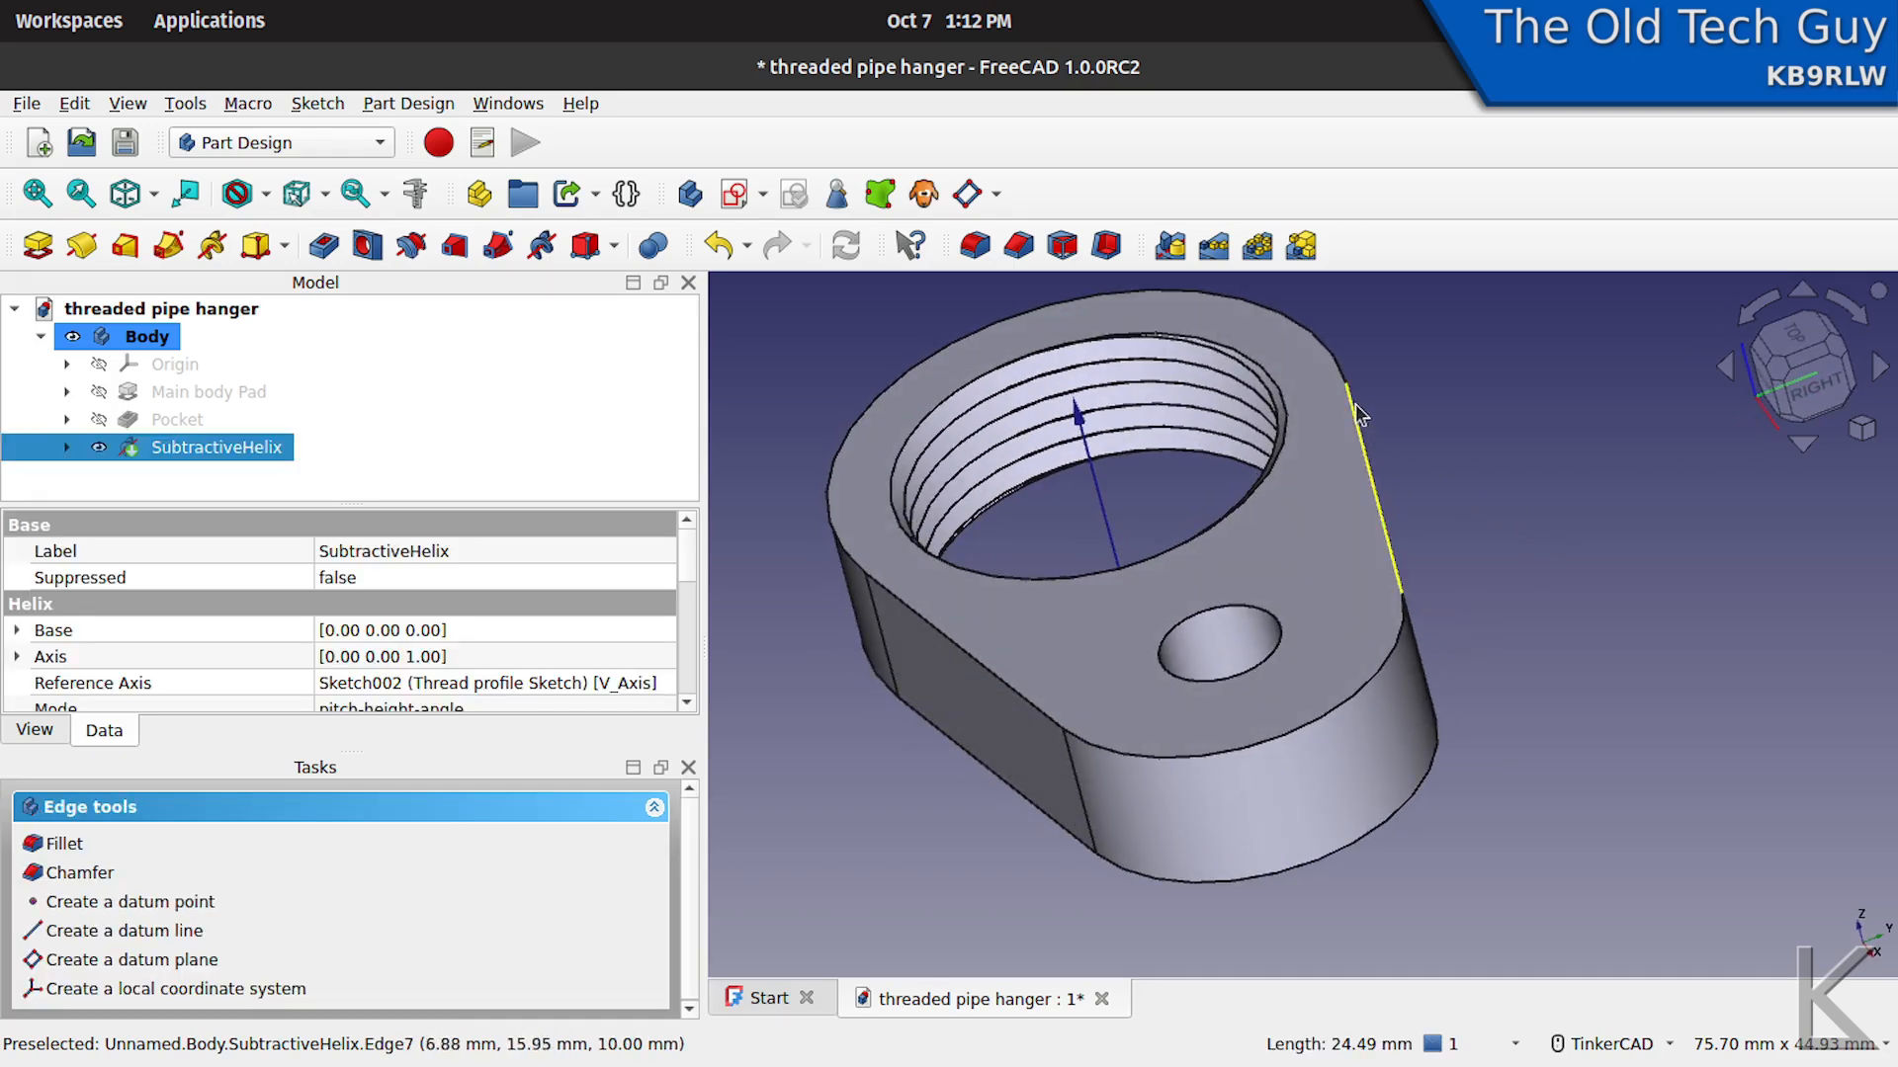
click(1326, 358)
click(966, 655)
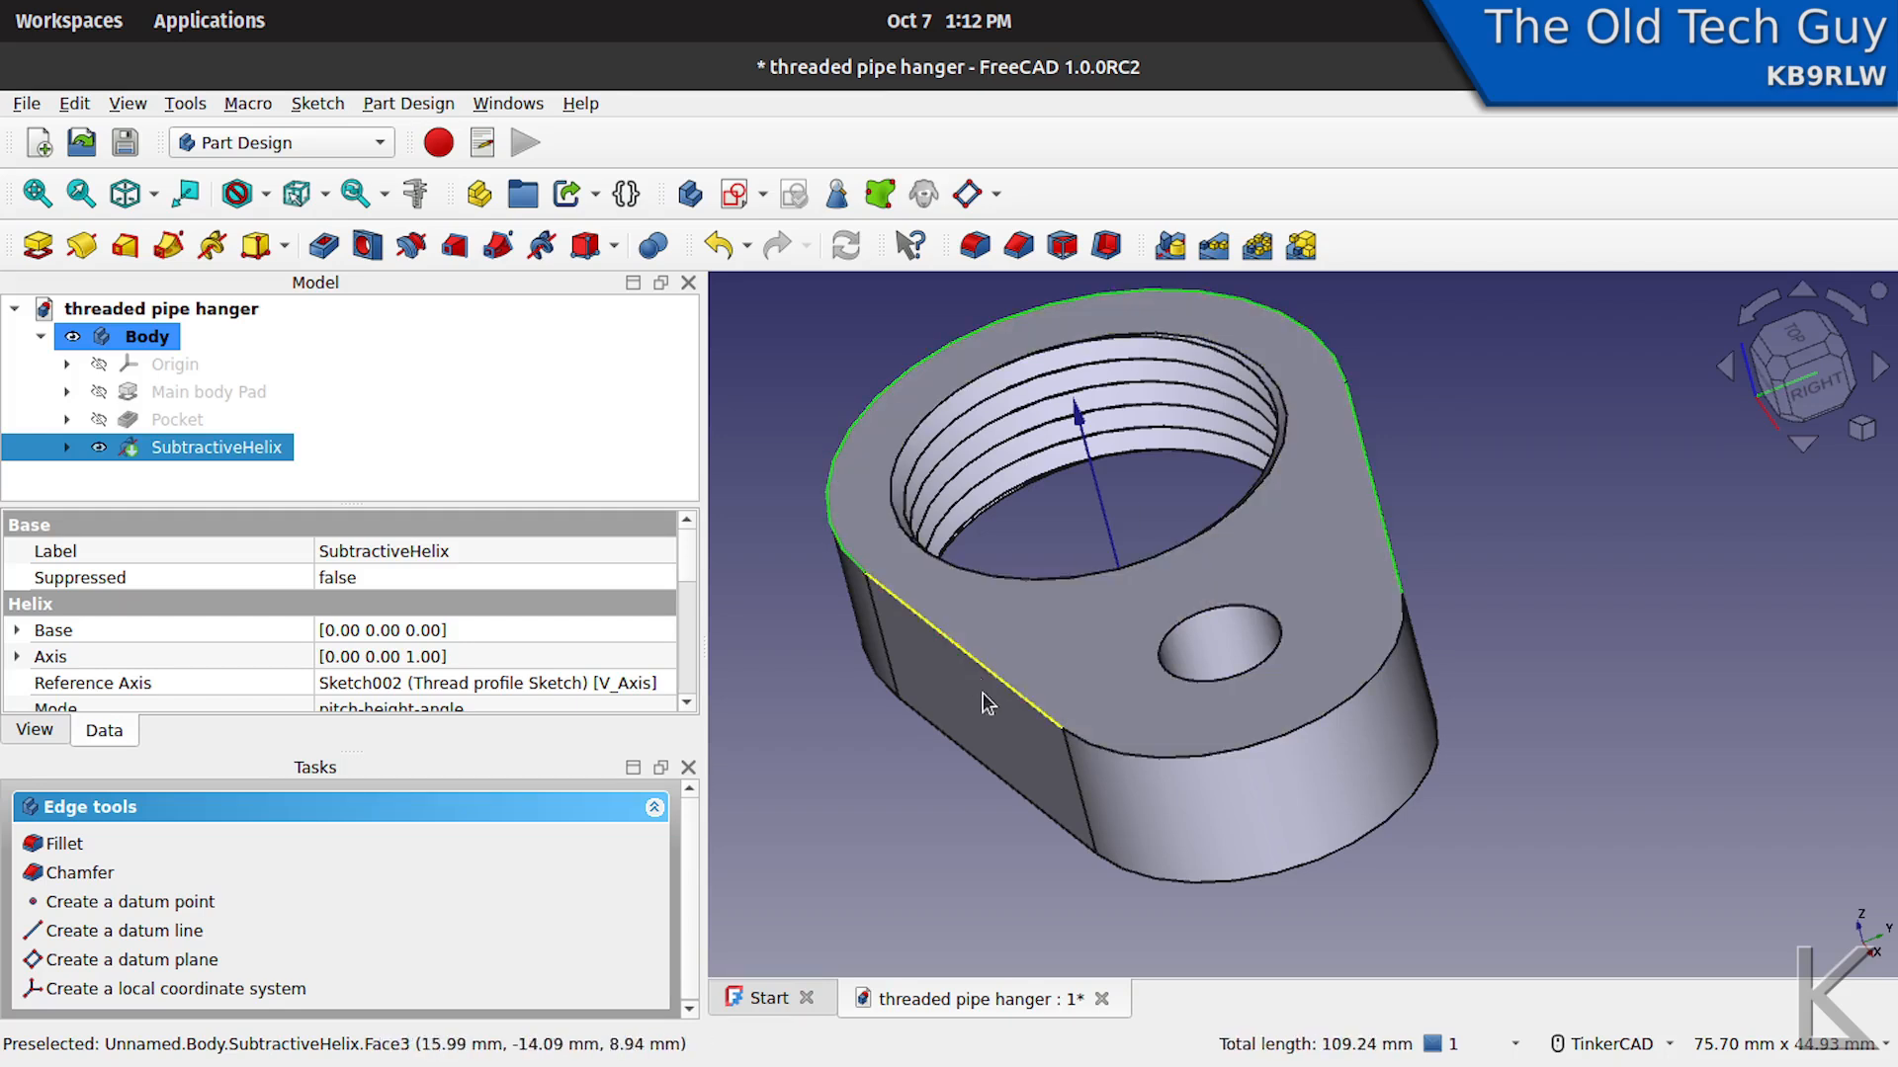
click(1198, 755)
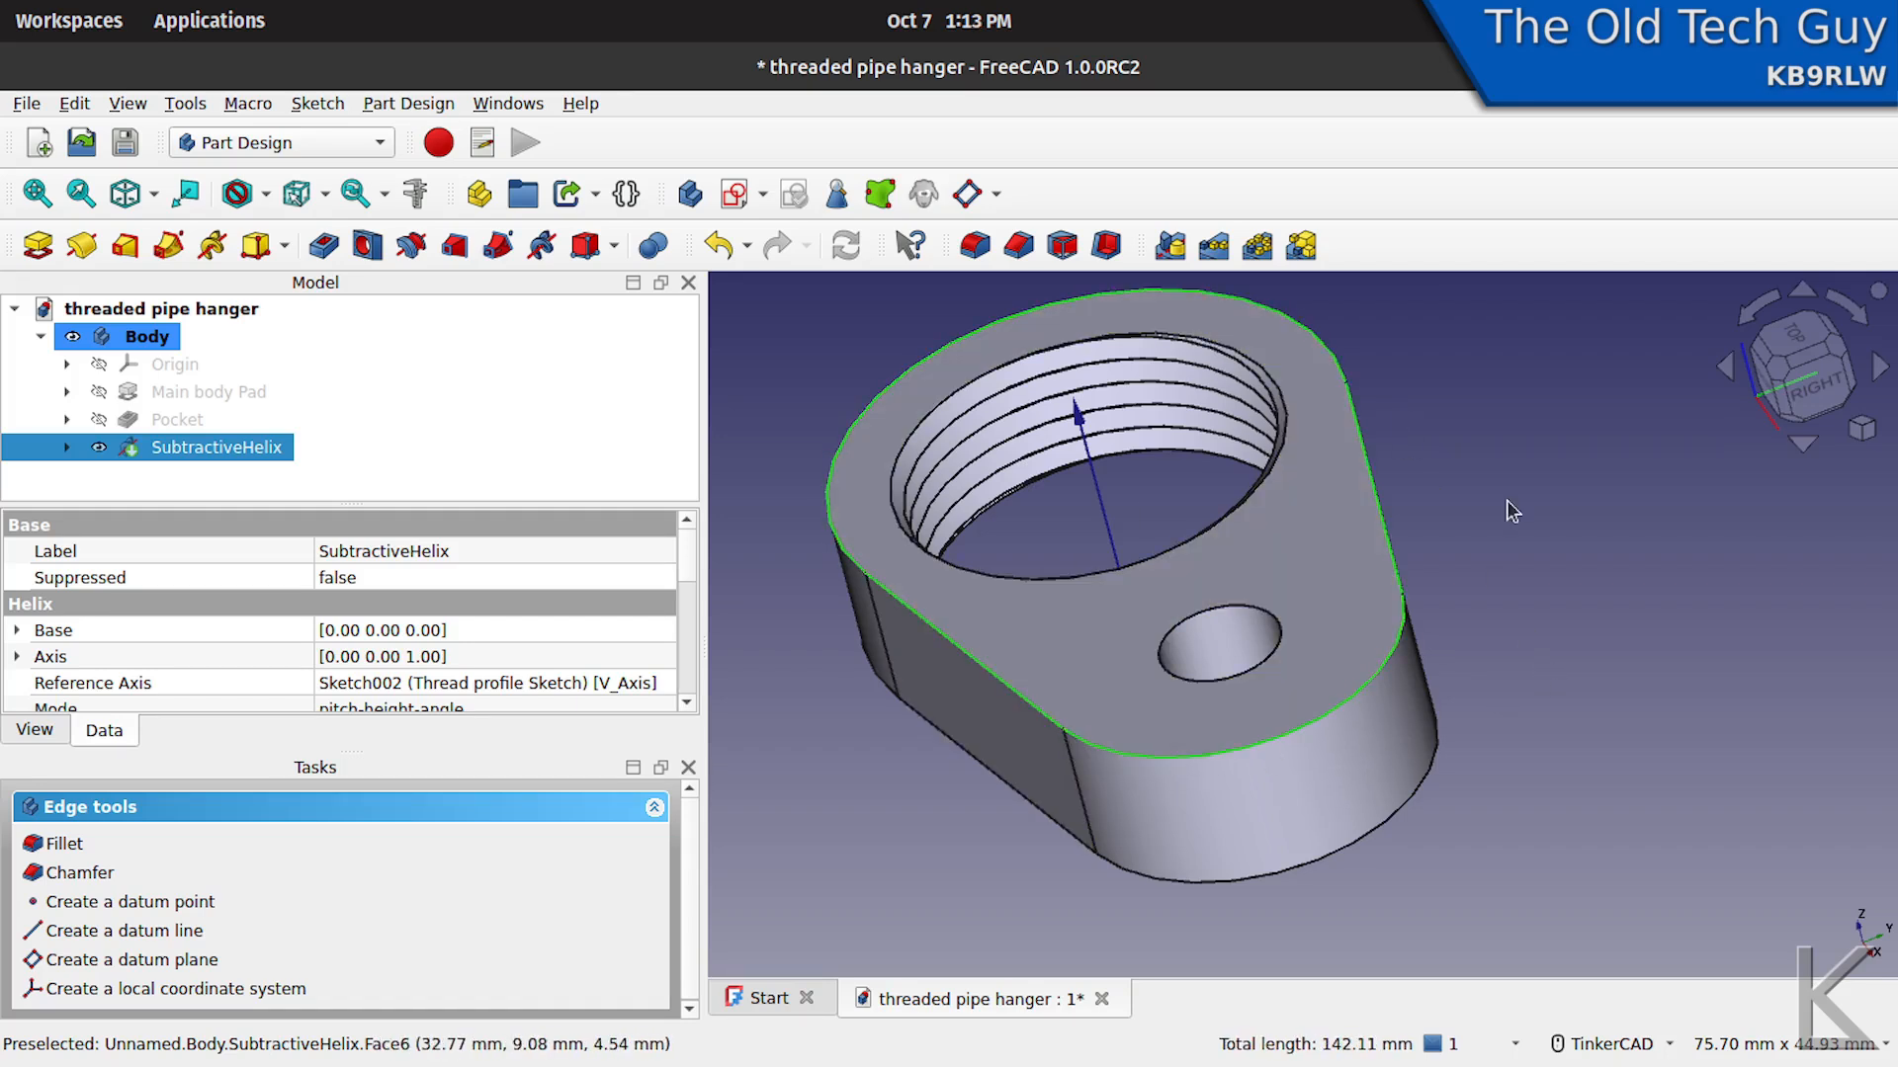
right_click(1461, 675)
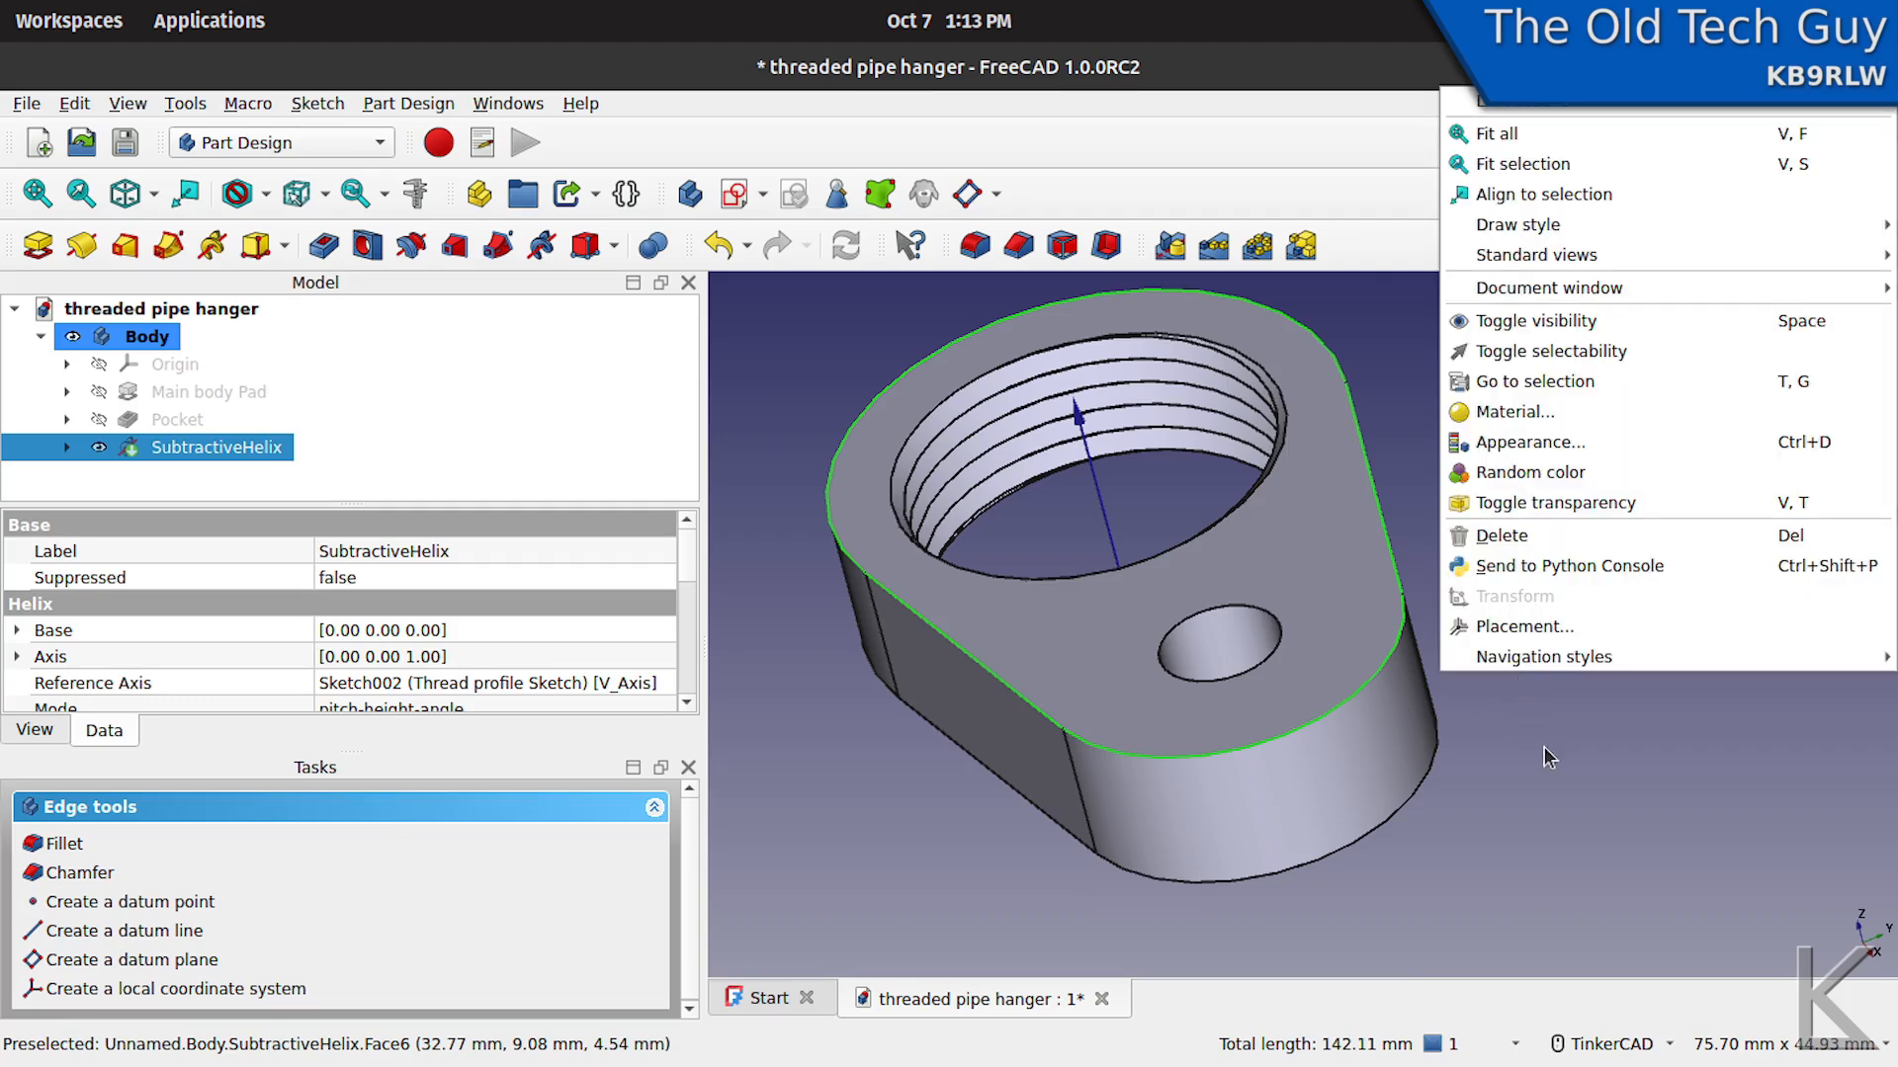
click(1546, 748)
right_drag(1555, 725, 1419, 434)
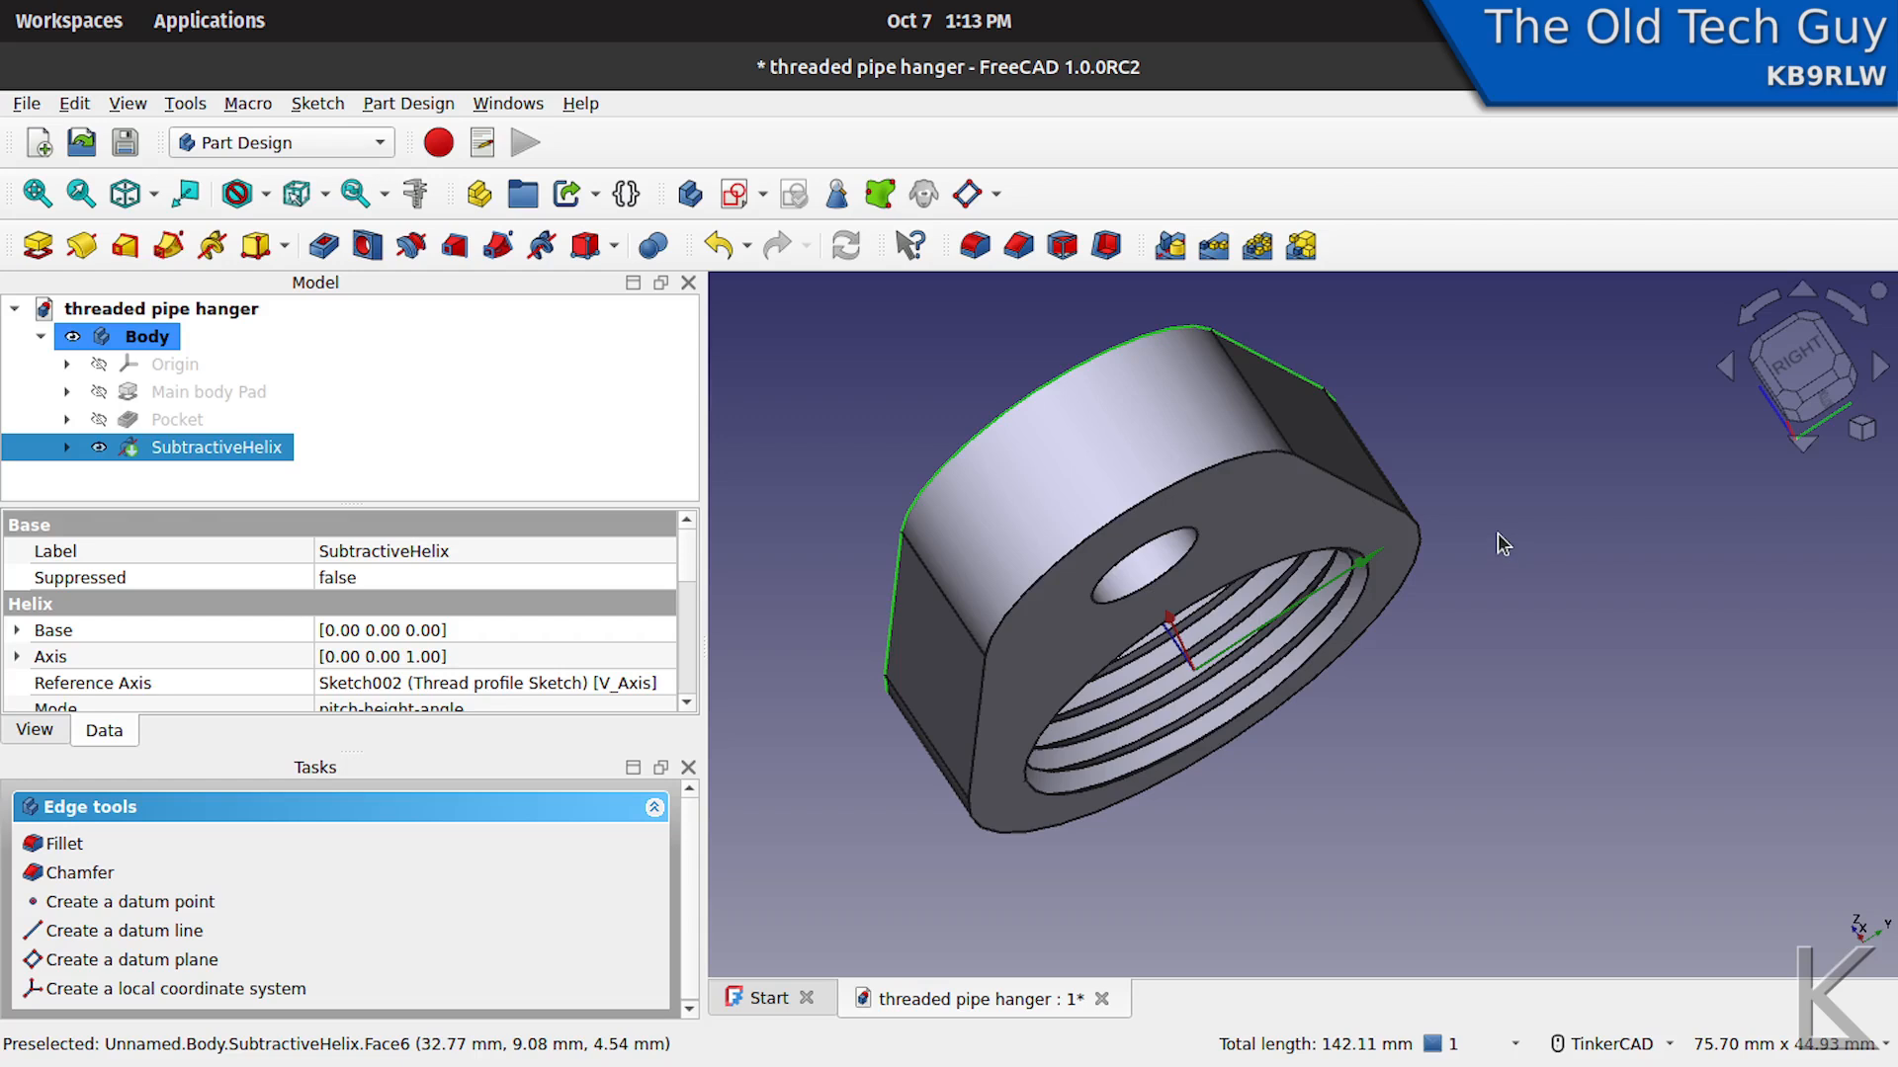
click(1238, 470)
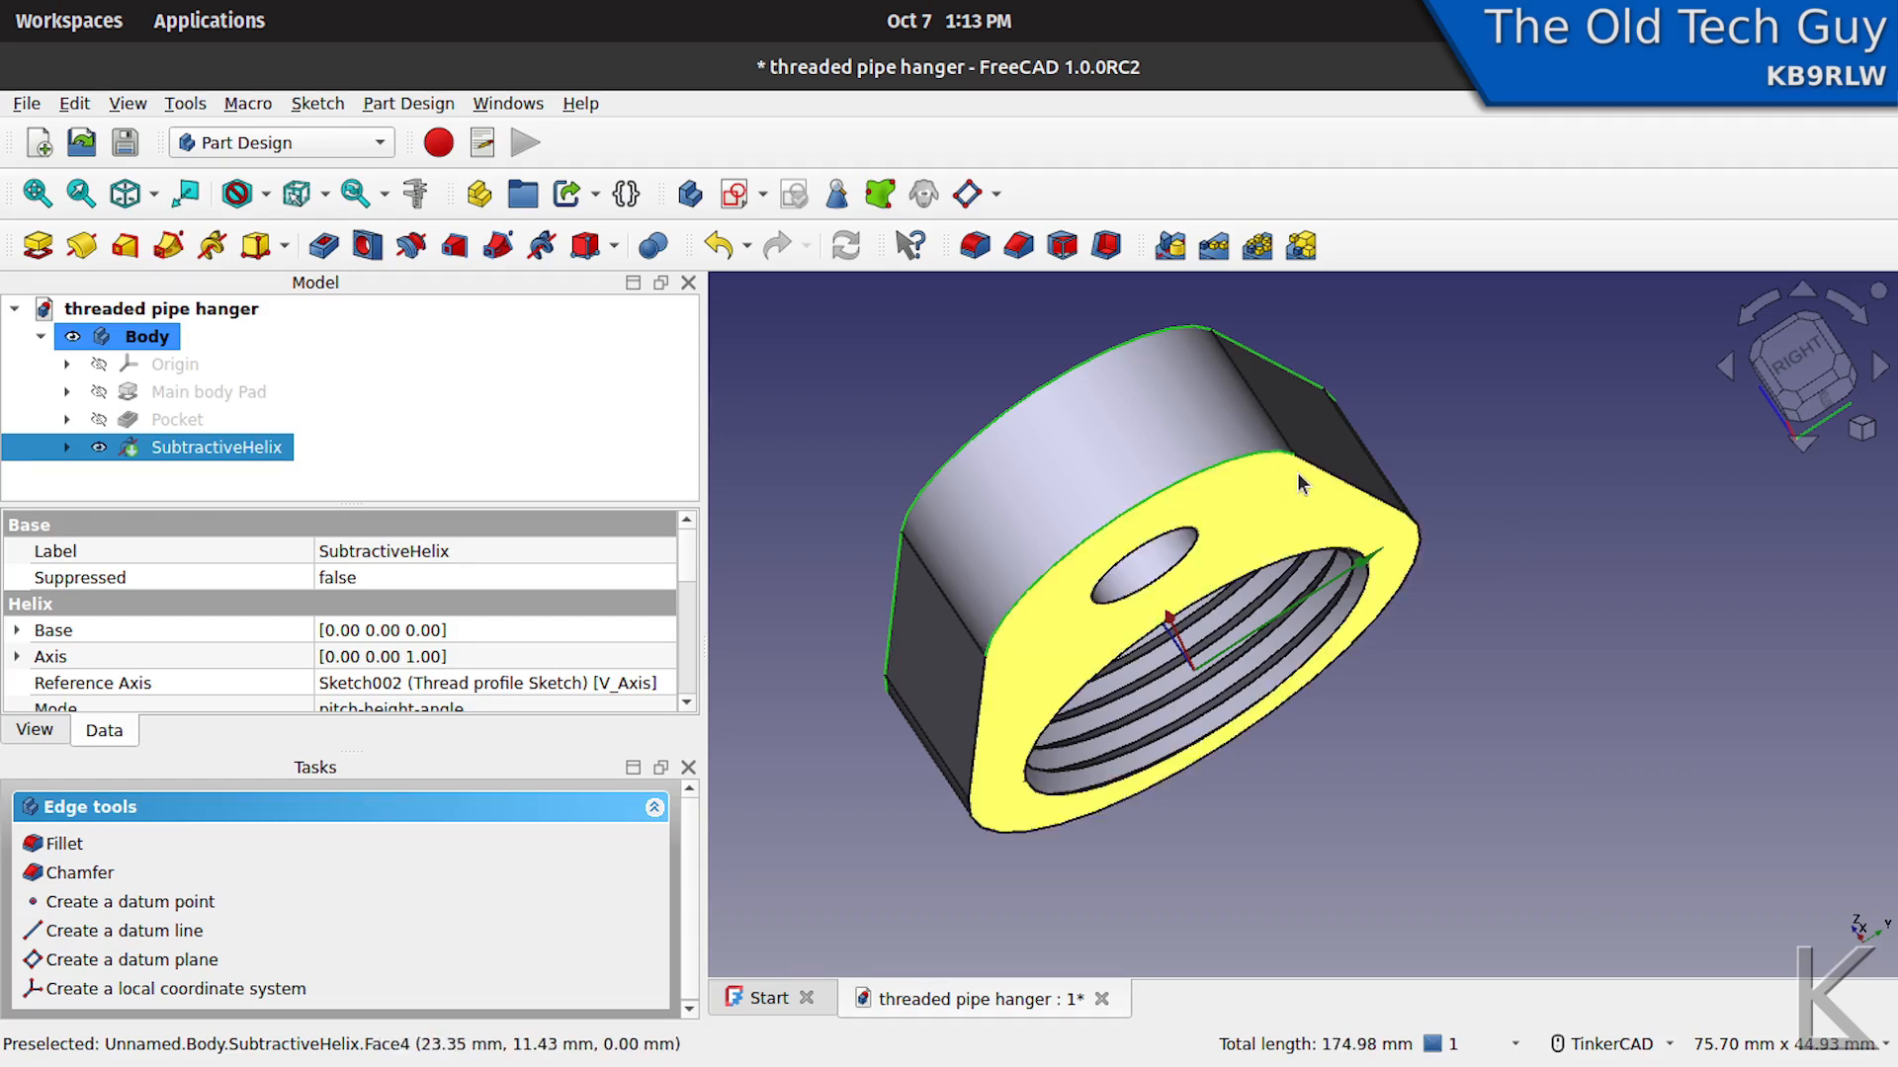
click(1328, 472)
click(1408, 583)
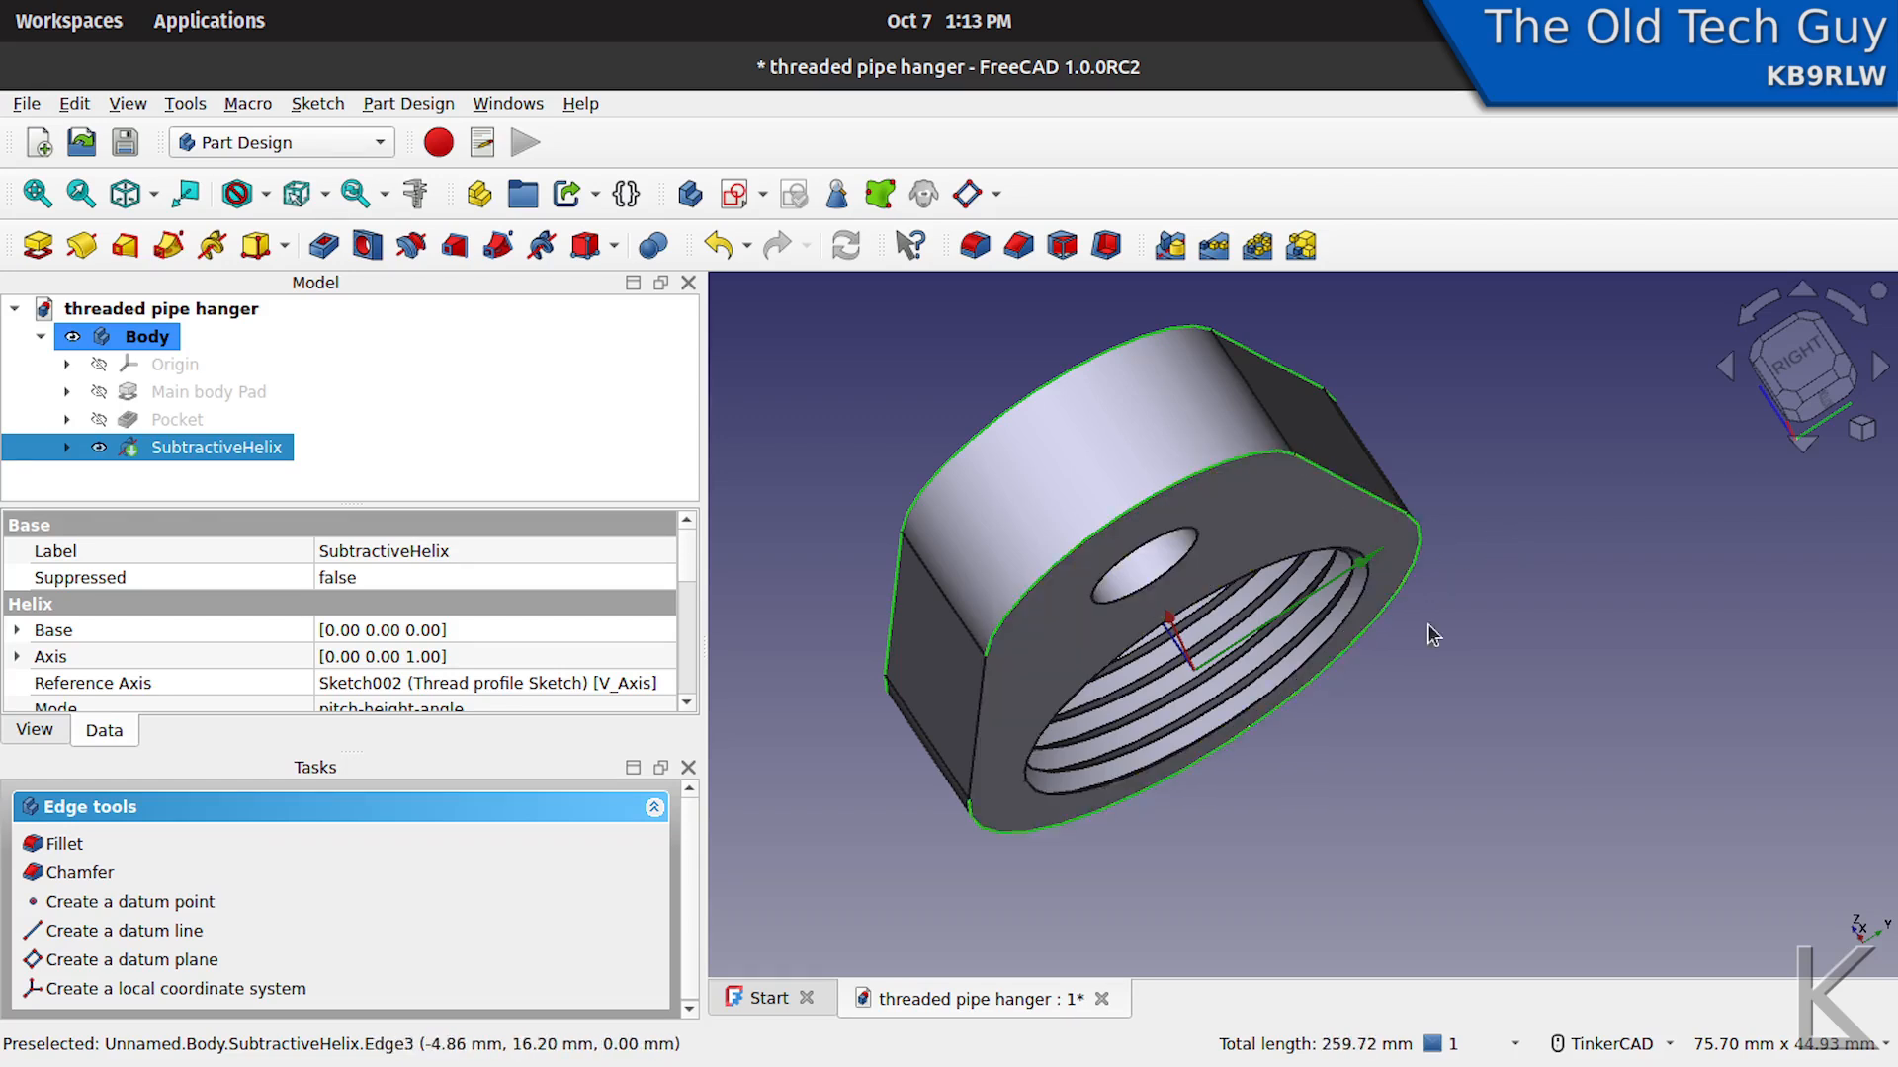
click(978, 756)
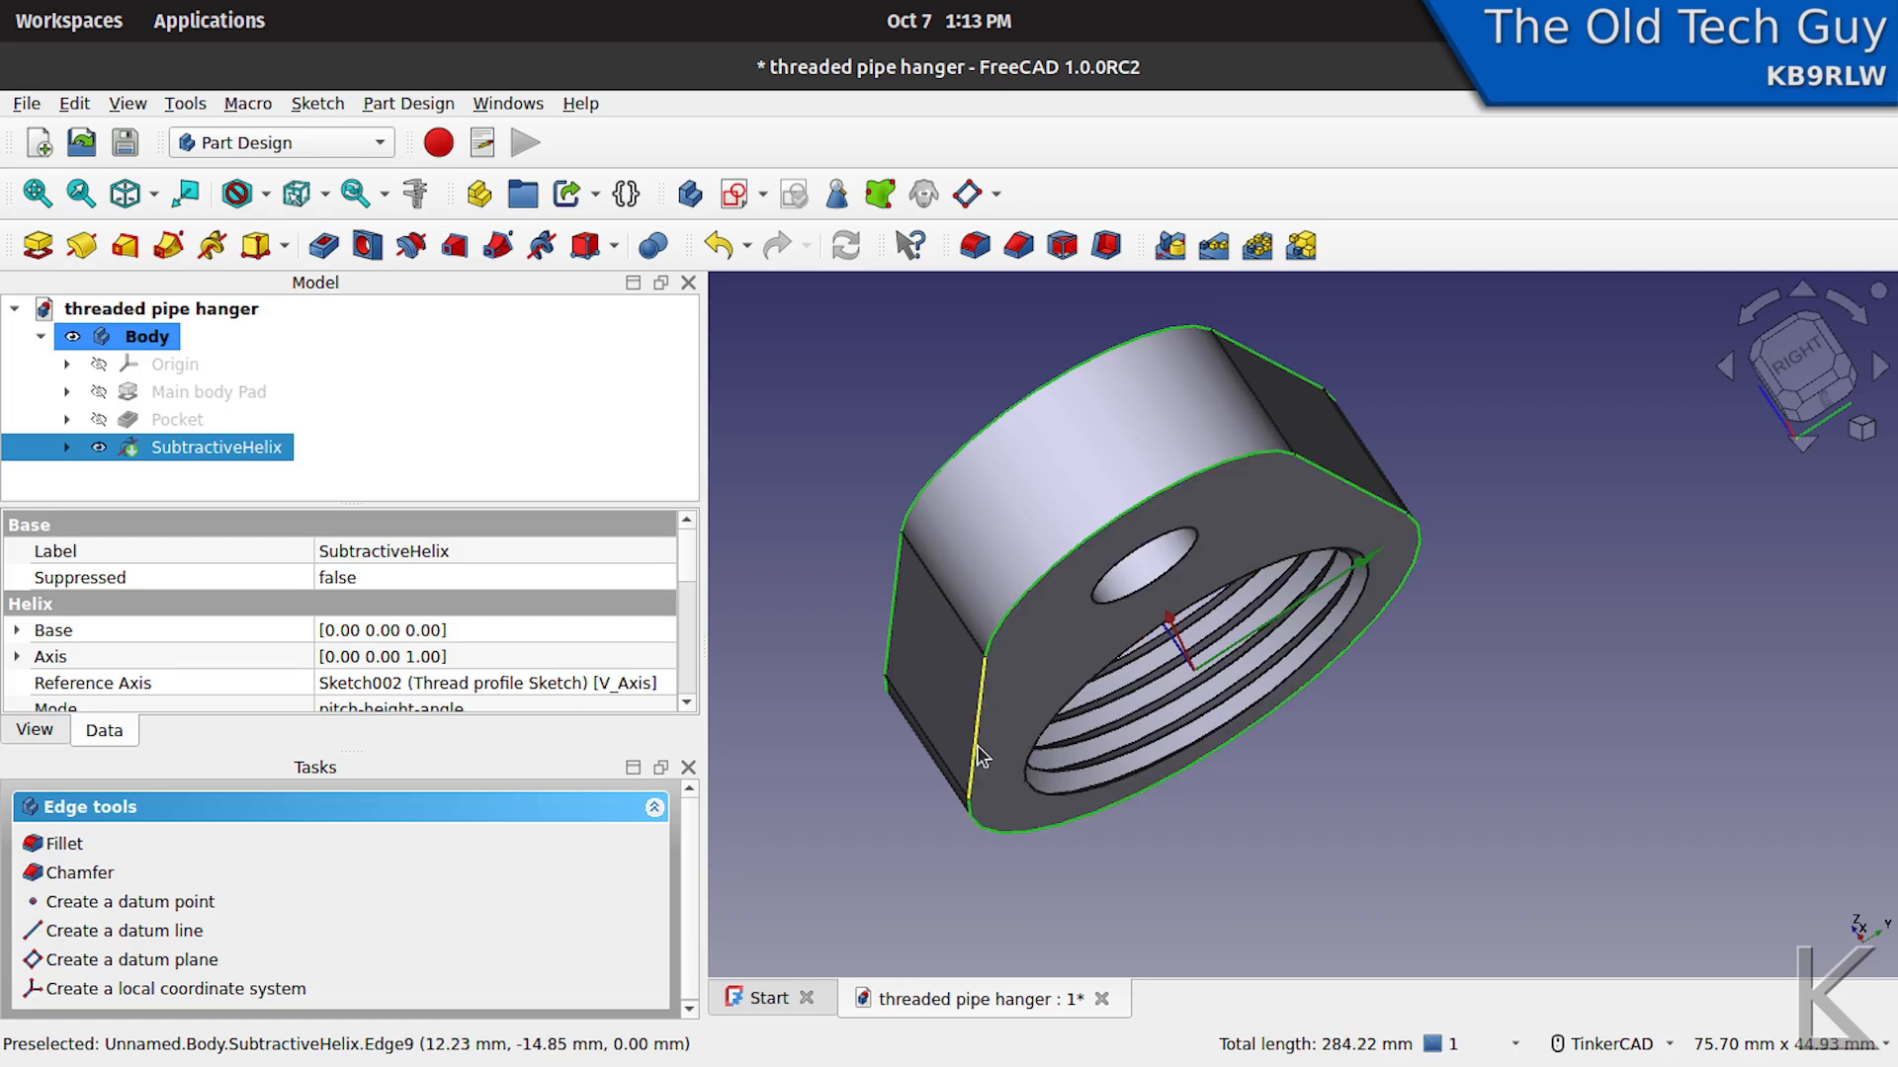
click(1019, 245)
- Set the outer edge chamfer size to 2 mm and apply the chamfer
right_drag(914, 362, 933, 400)
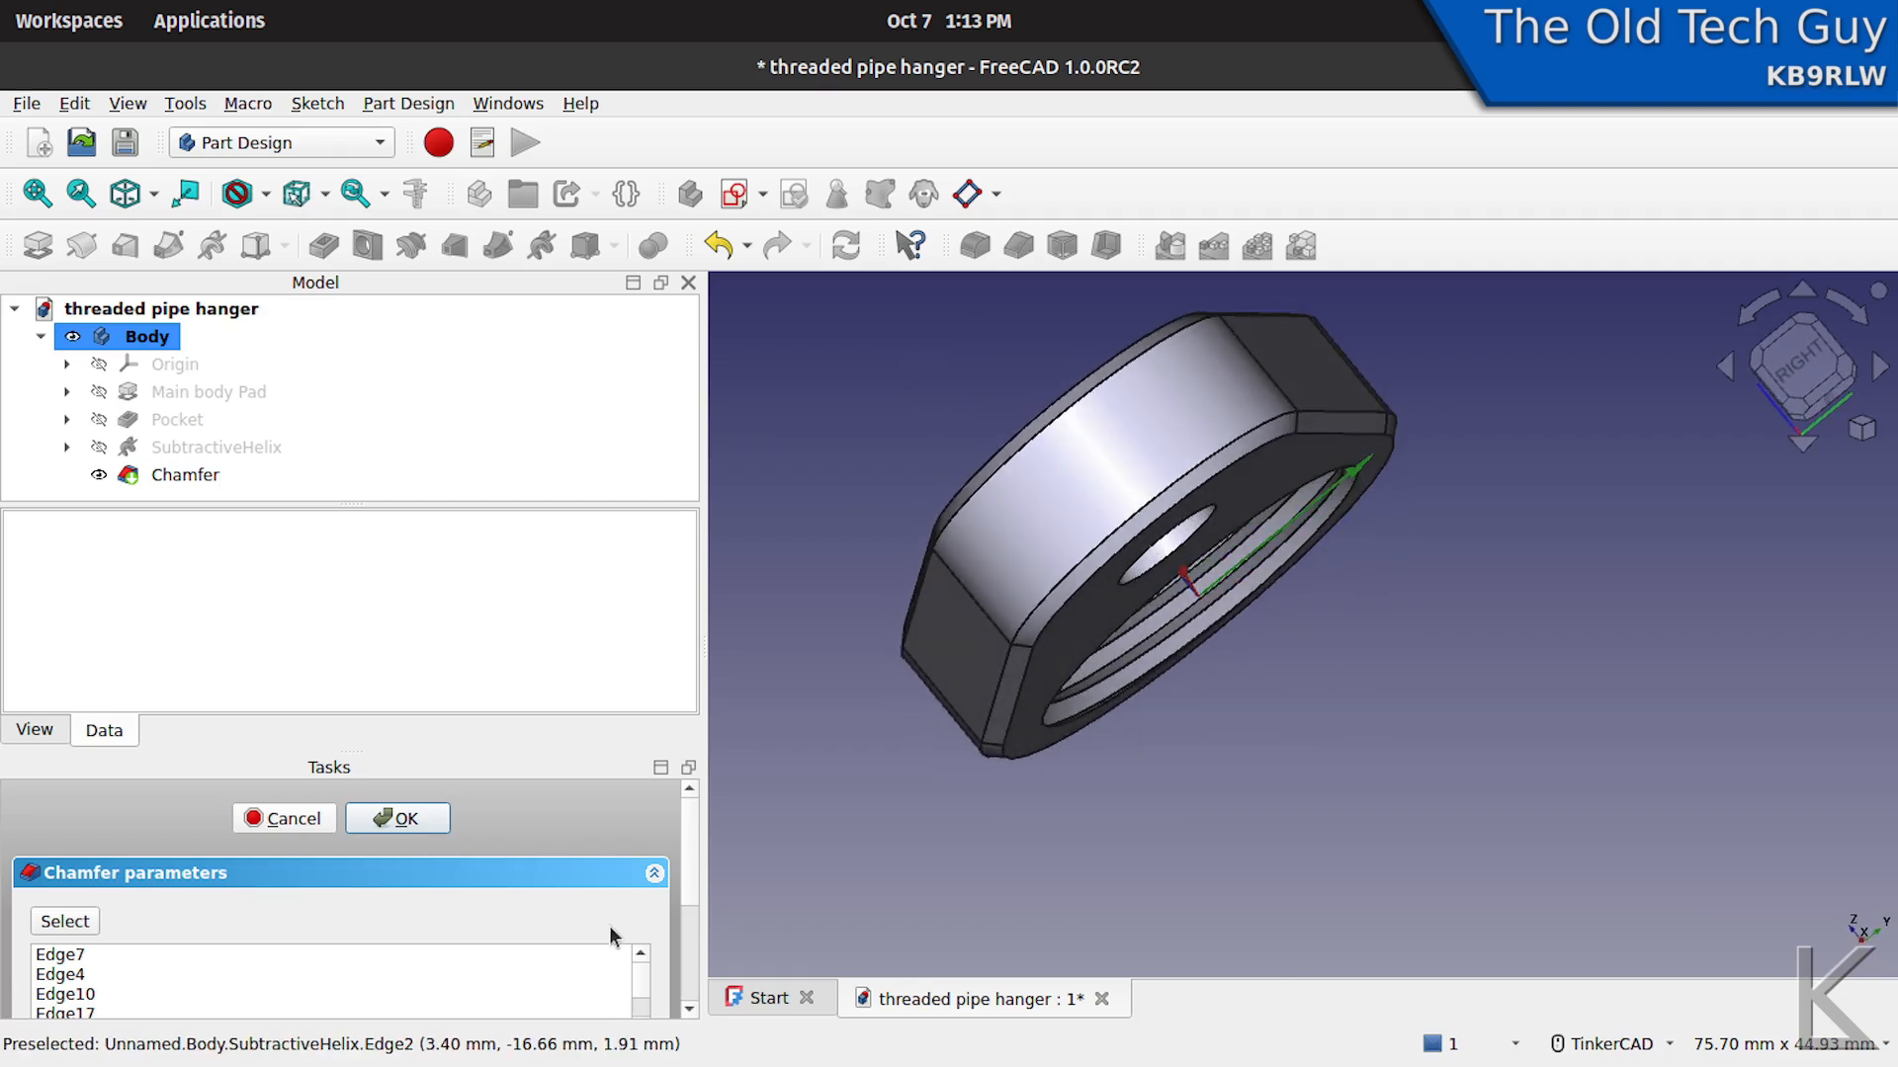
scroll(689, 879, down, 3)
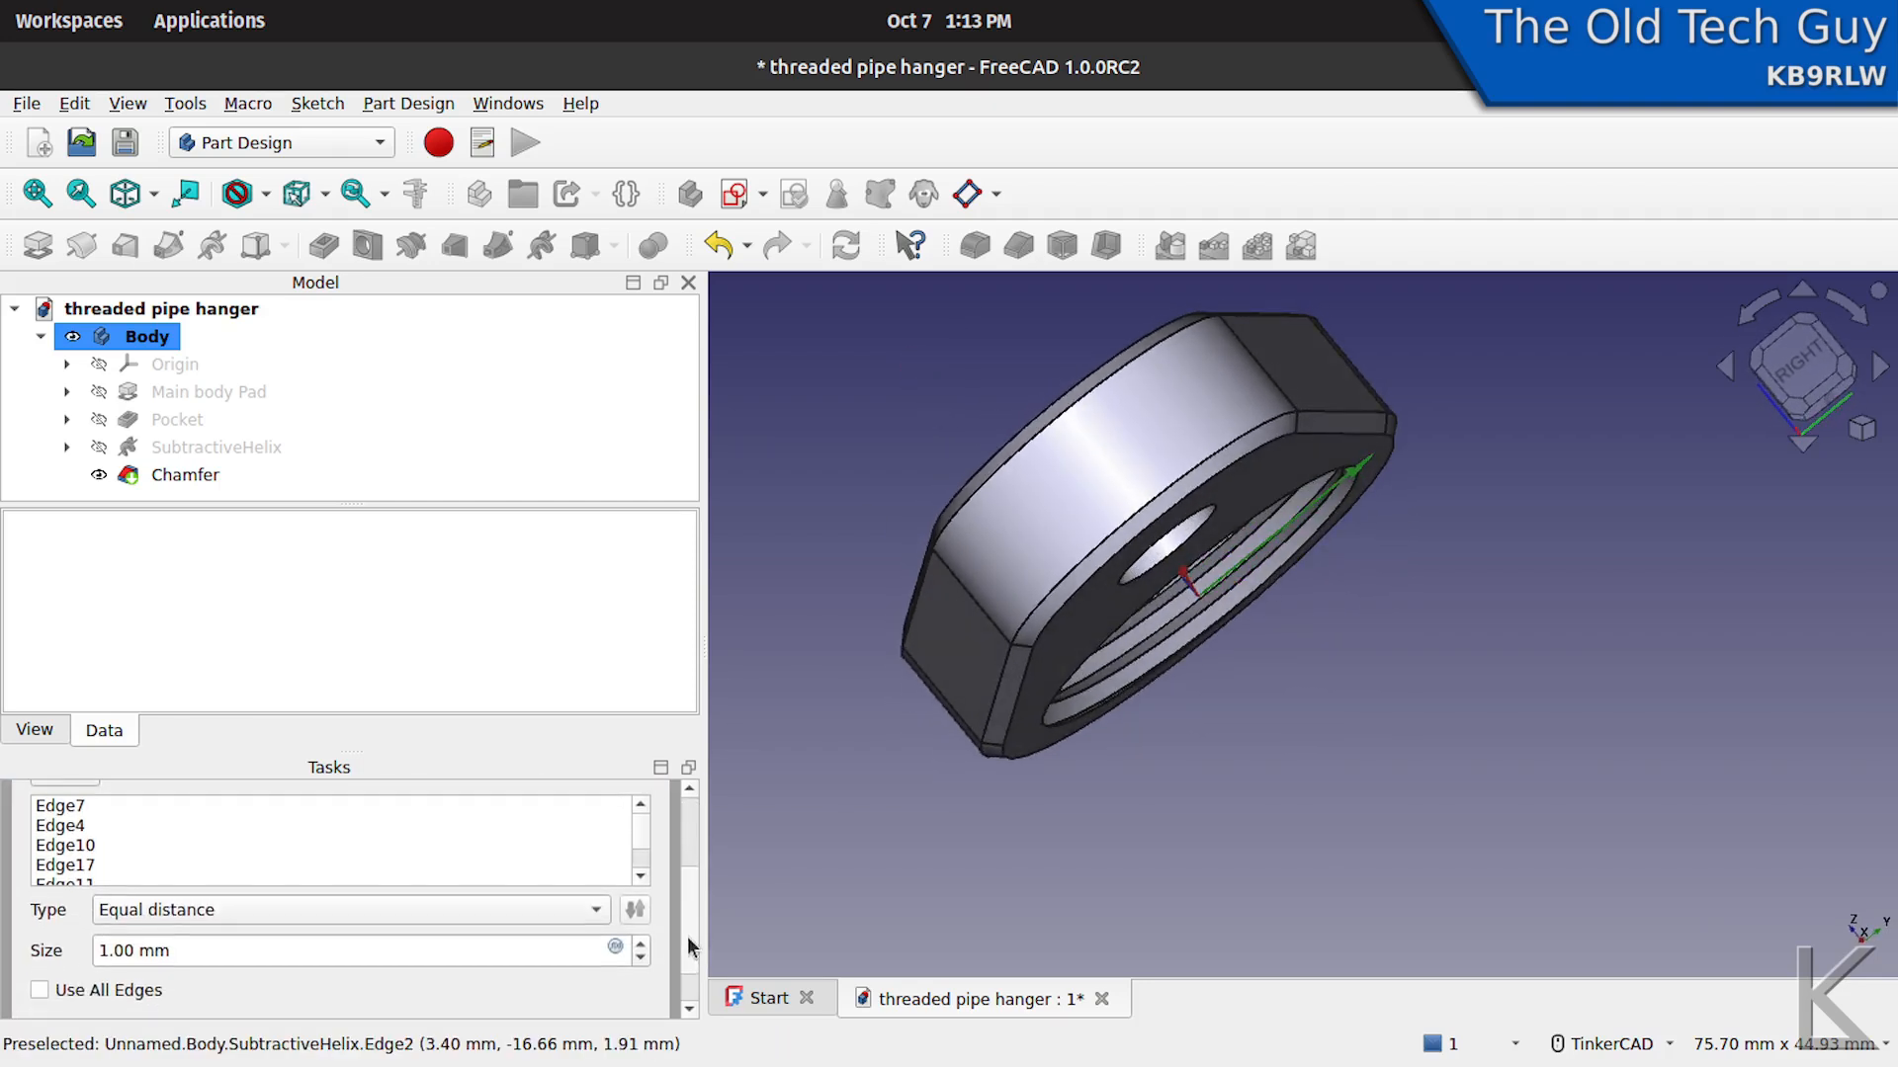
scroll(686, 879, up, 3)
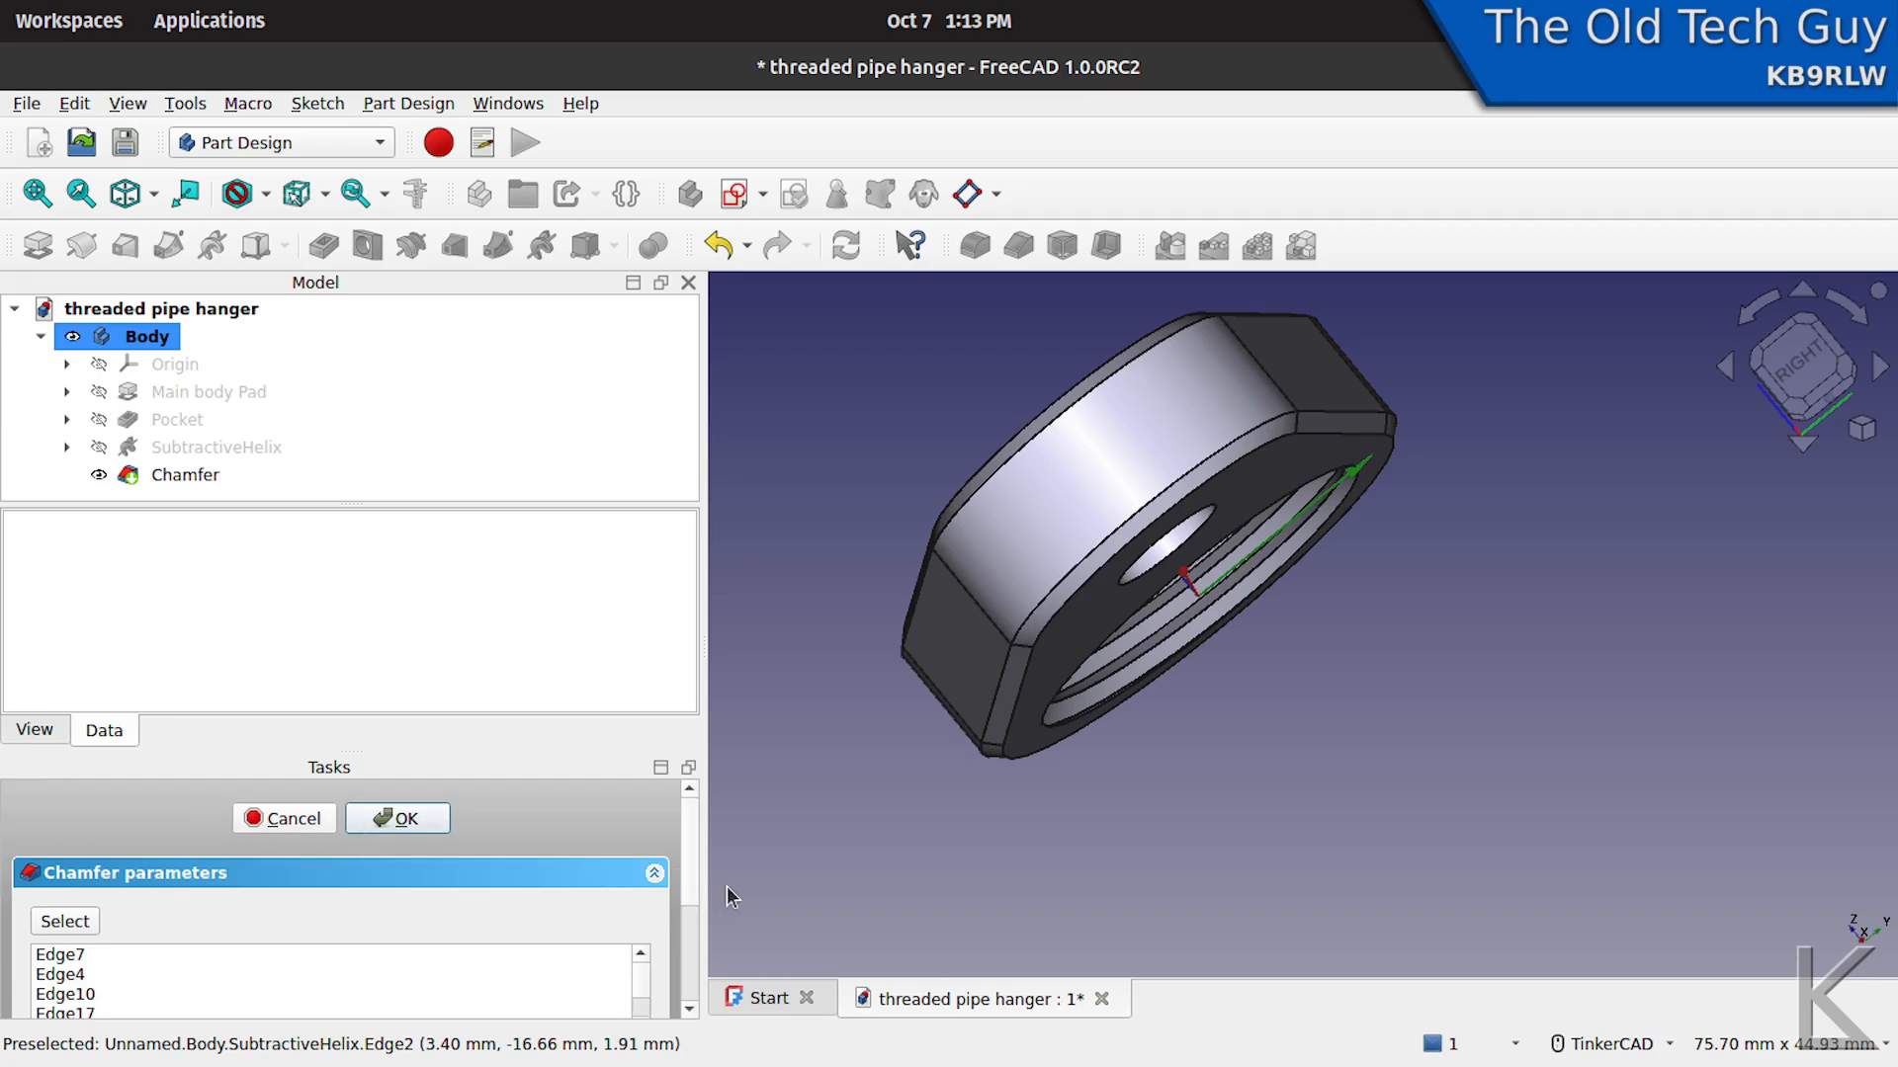
drag(686, 845, 679, 946)
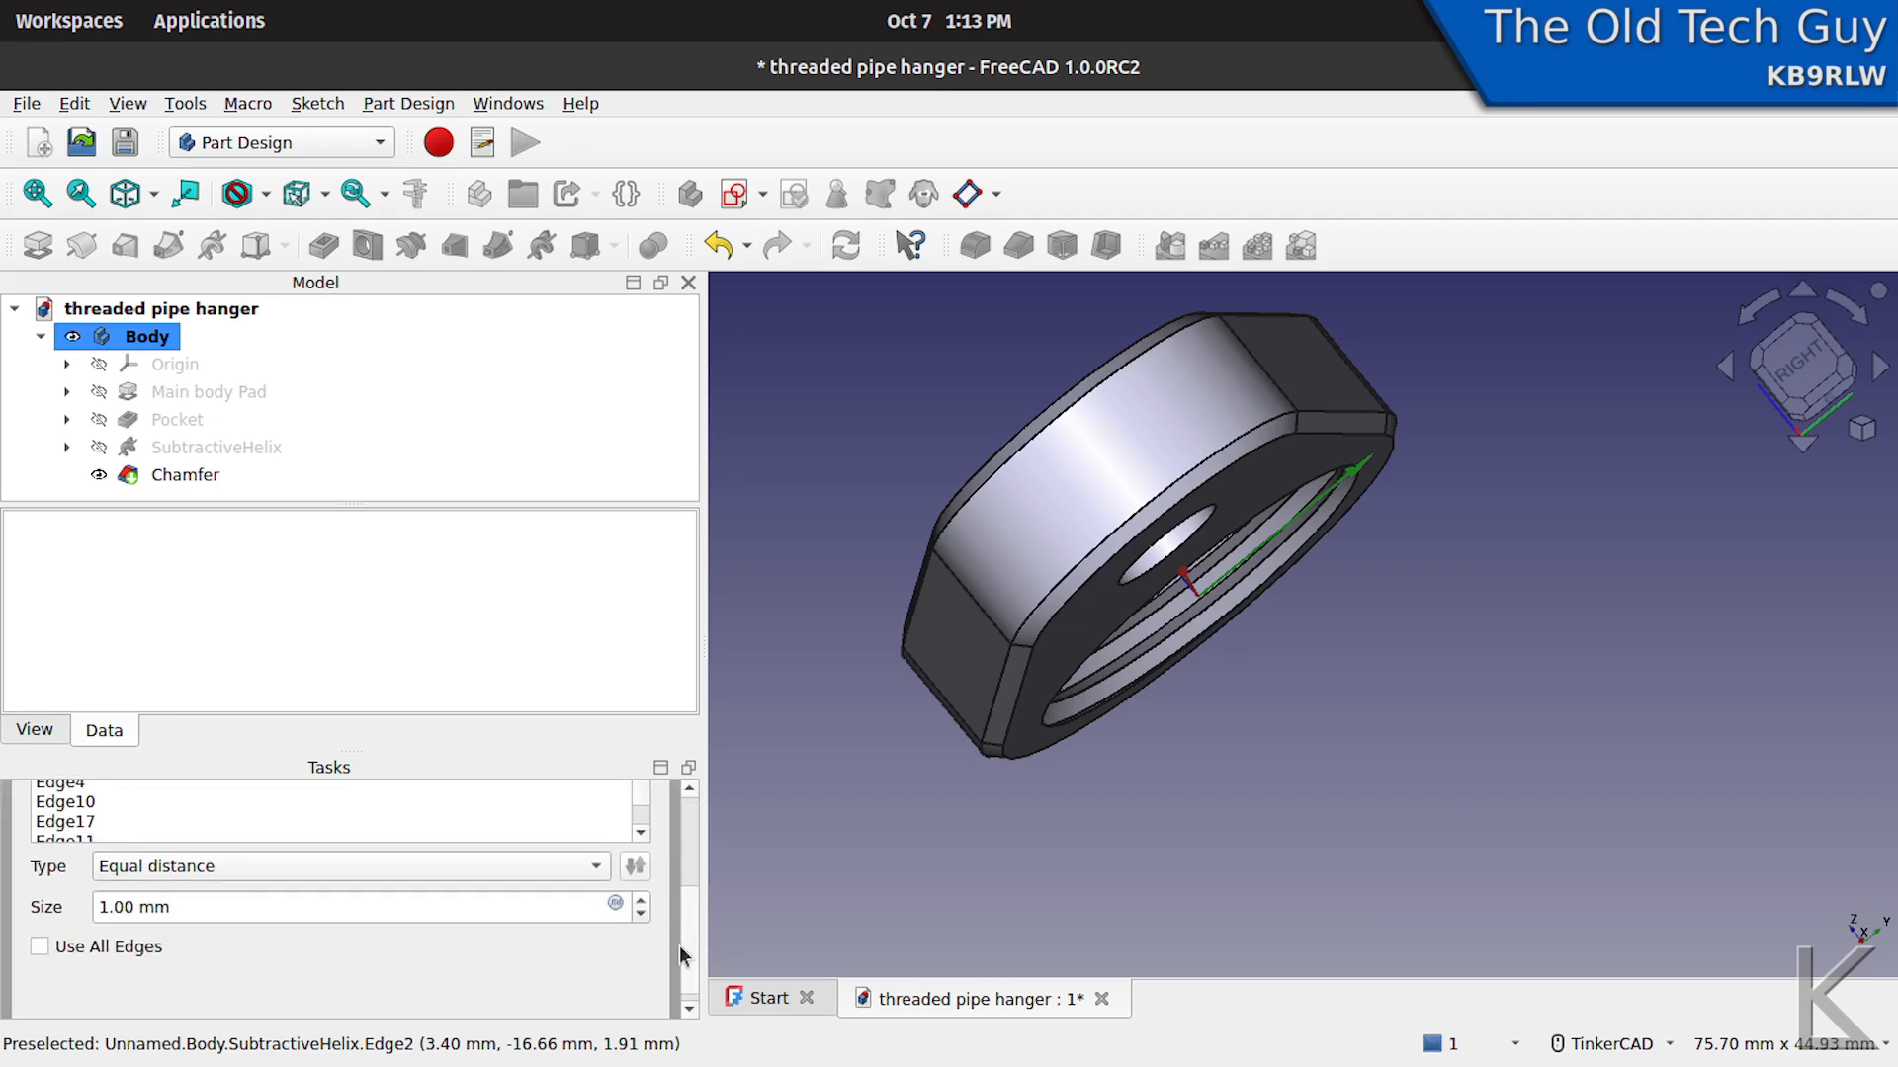
click(642, 902)
mouse_move(895, 784)
right_down()
mouse_move(893, 821)
mouse_move(879, 810)
right_up()
middle_drag(1008, 830, 1082, 843)
mouse_move(1081, 843)
right_down()
mouse_move(1207, 860)
mouse_move(1129, 847)
mouse_move(1093, 804)
mouse_move(1063, 809)
mouse_move(1072, 830)
right_up()
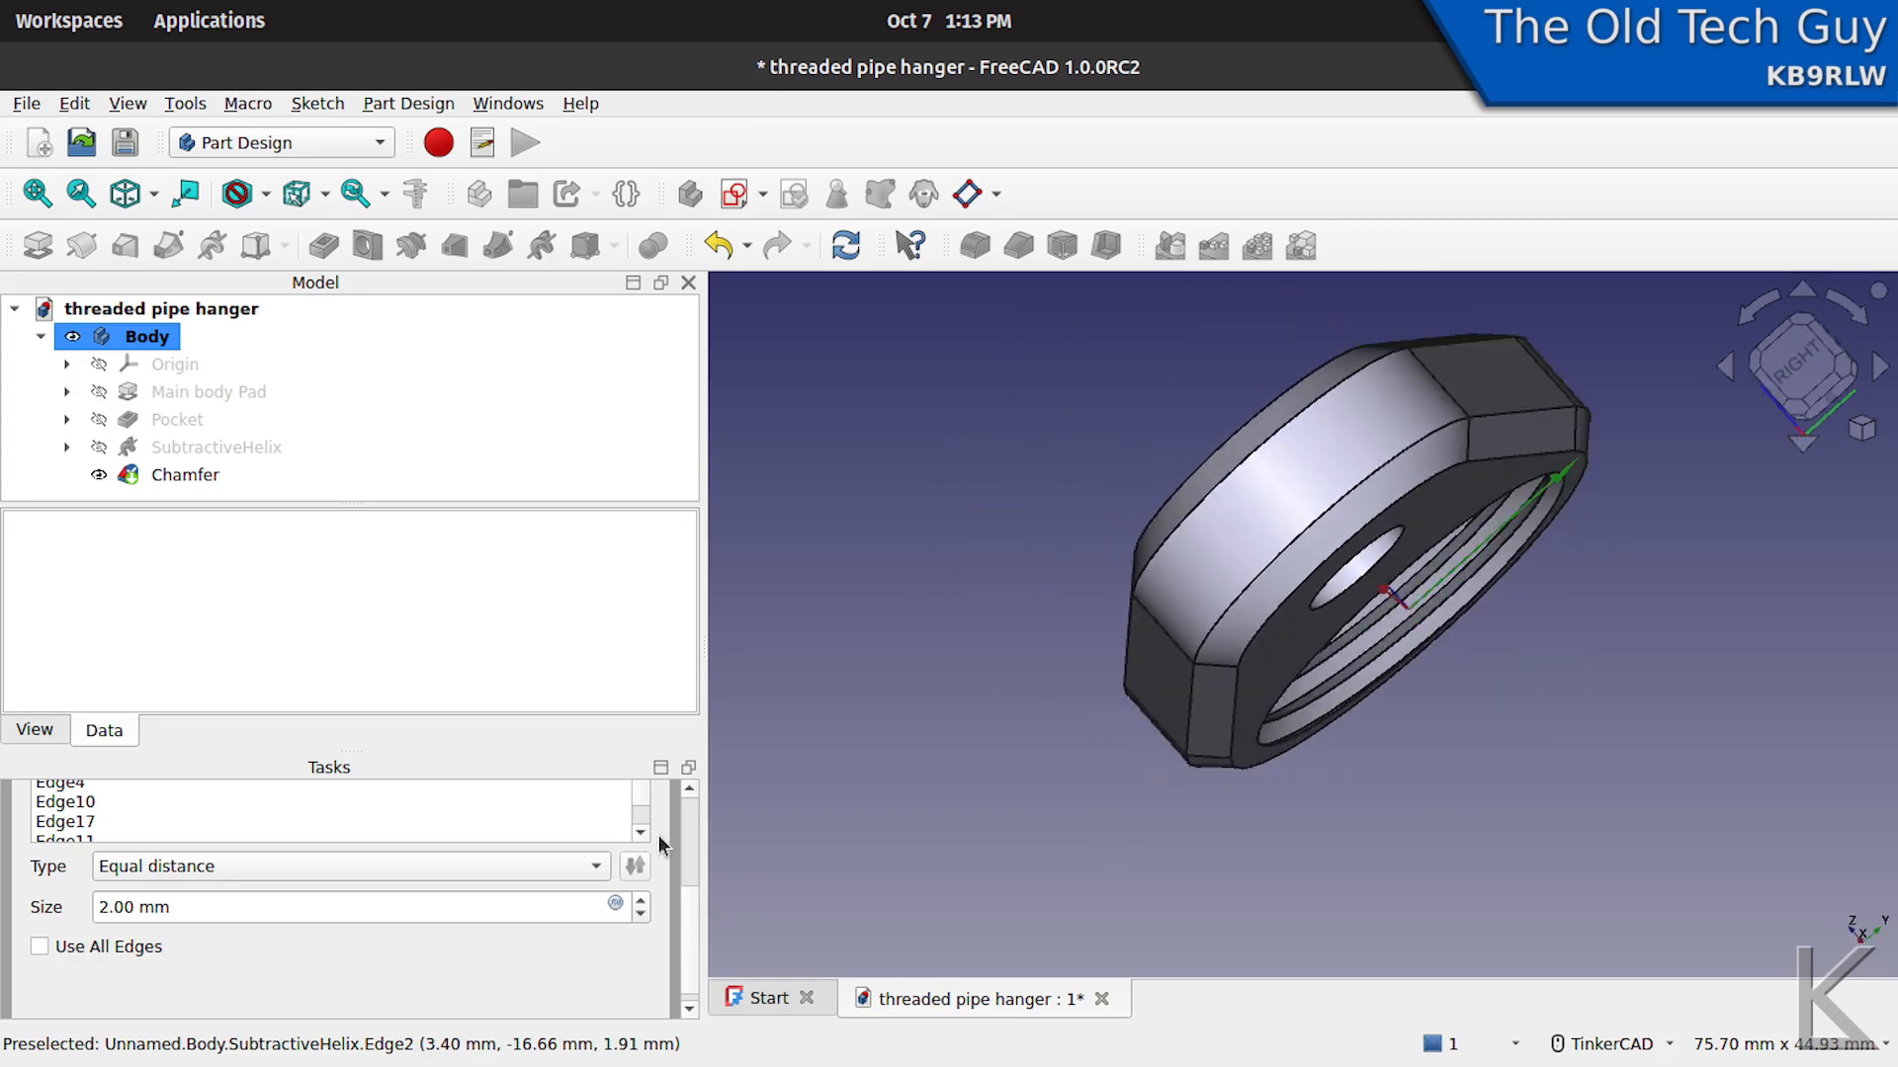
scroll(684, 835, up, 3)
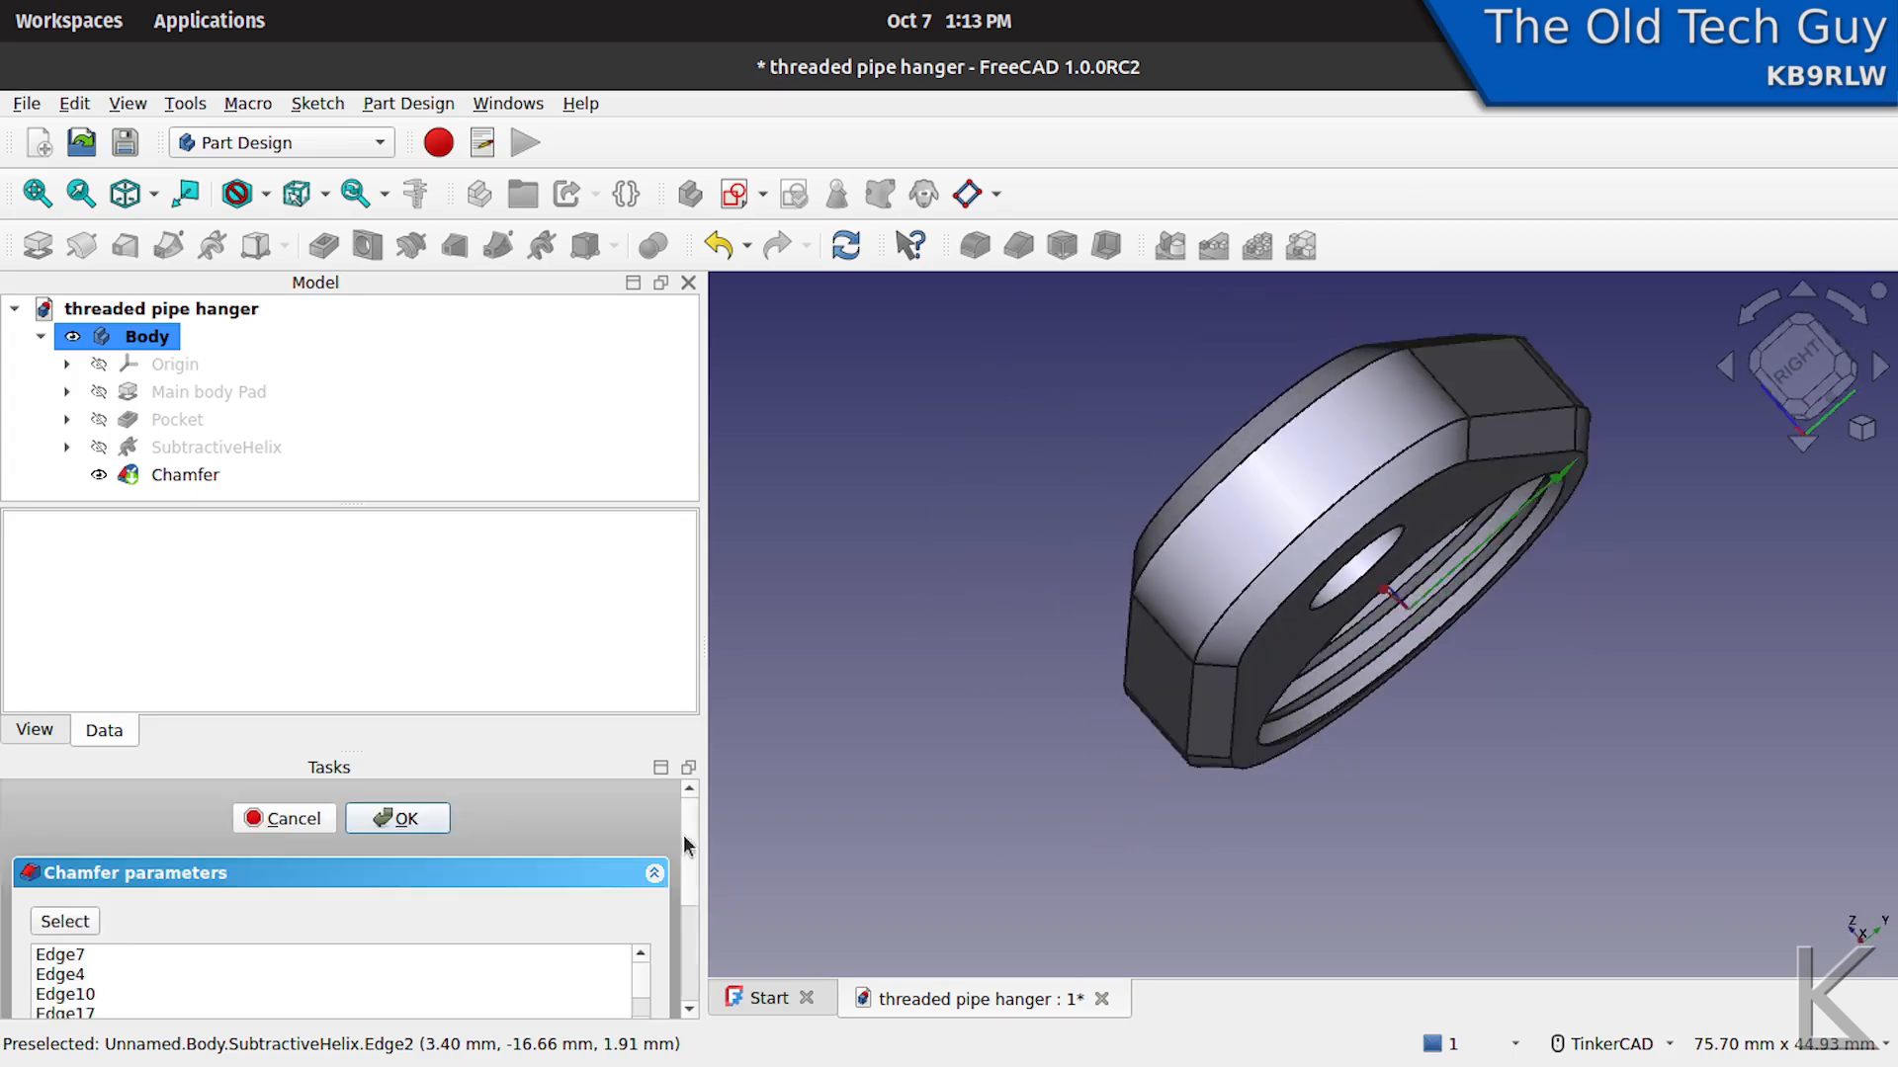
click(397, 819)
- Create a chamfer on both circular rims of the small screw hole
right_drag(1569, 591, 1427, 708)
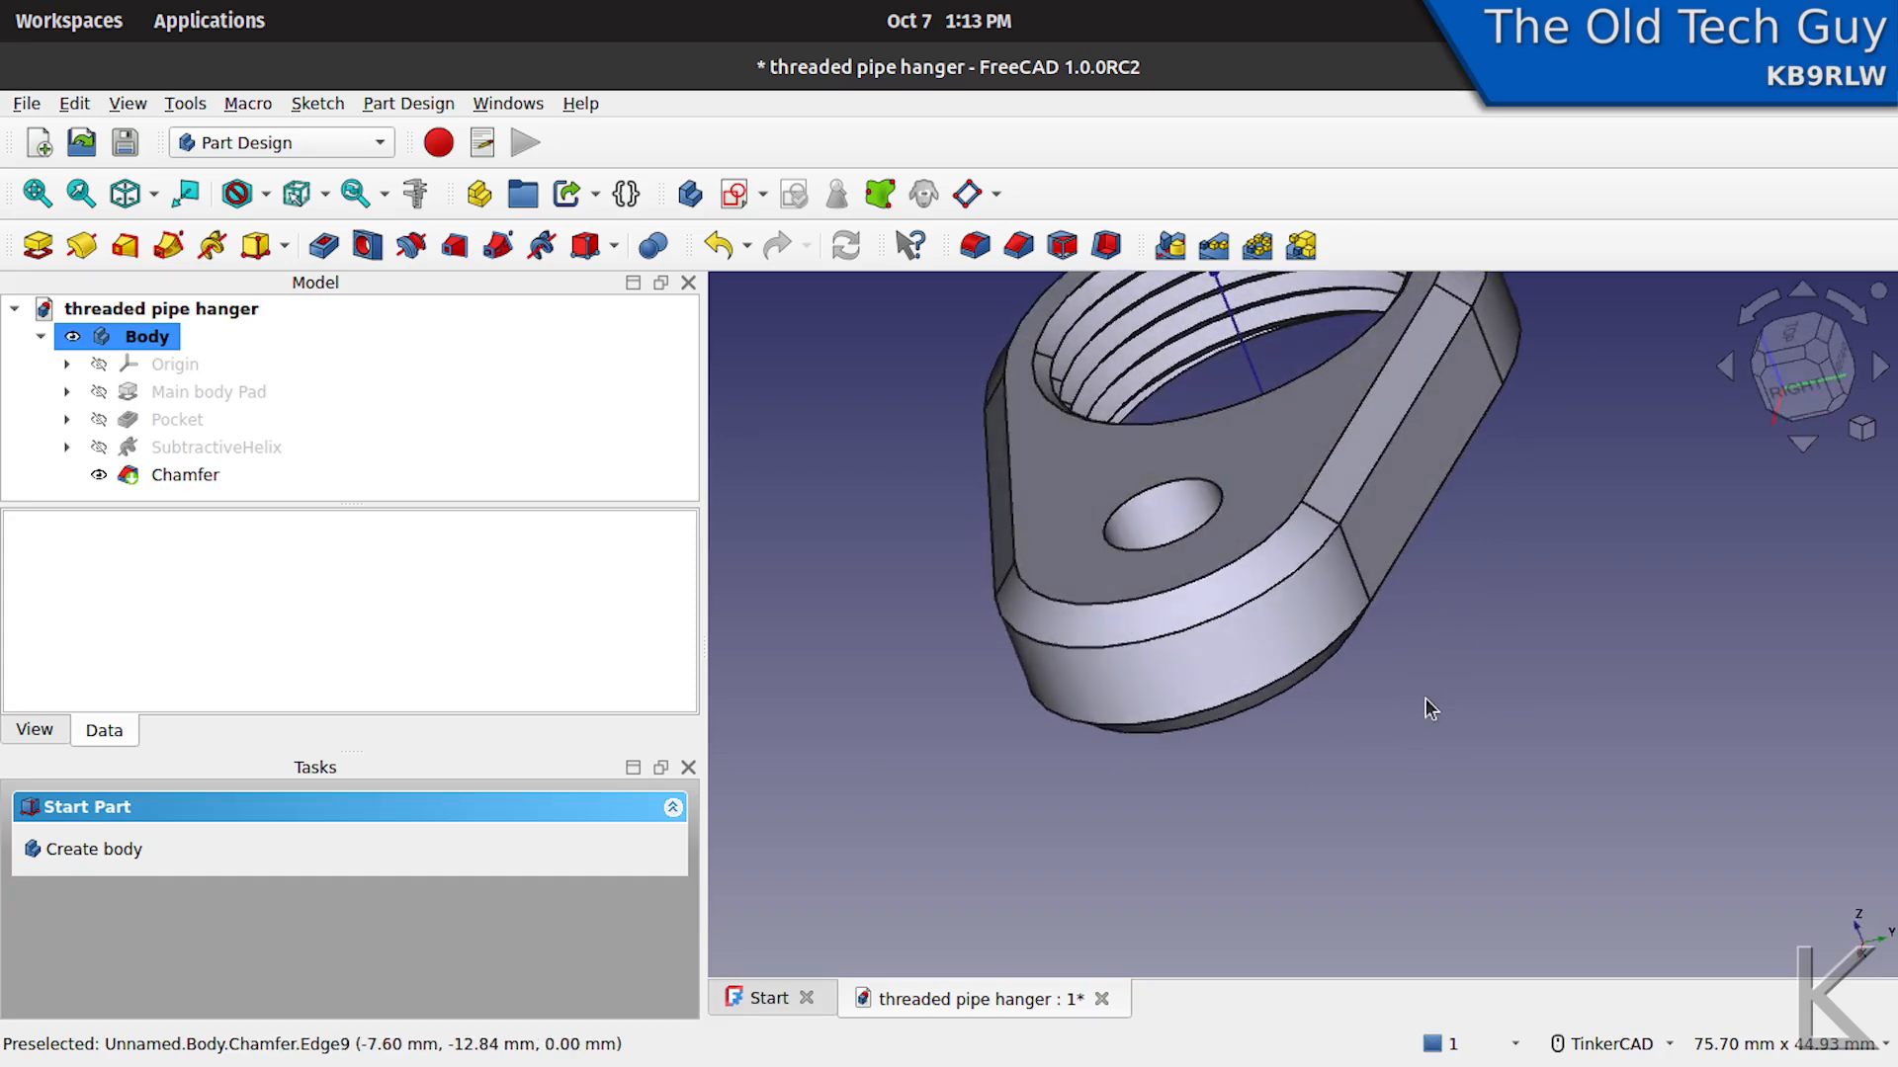
click(1205, 482)
right_drag(1416, 731, 1285, 658)
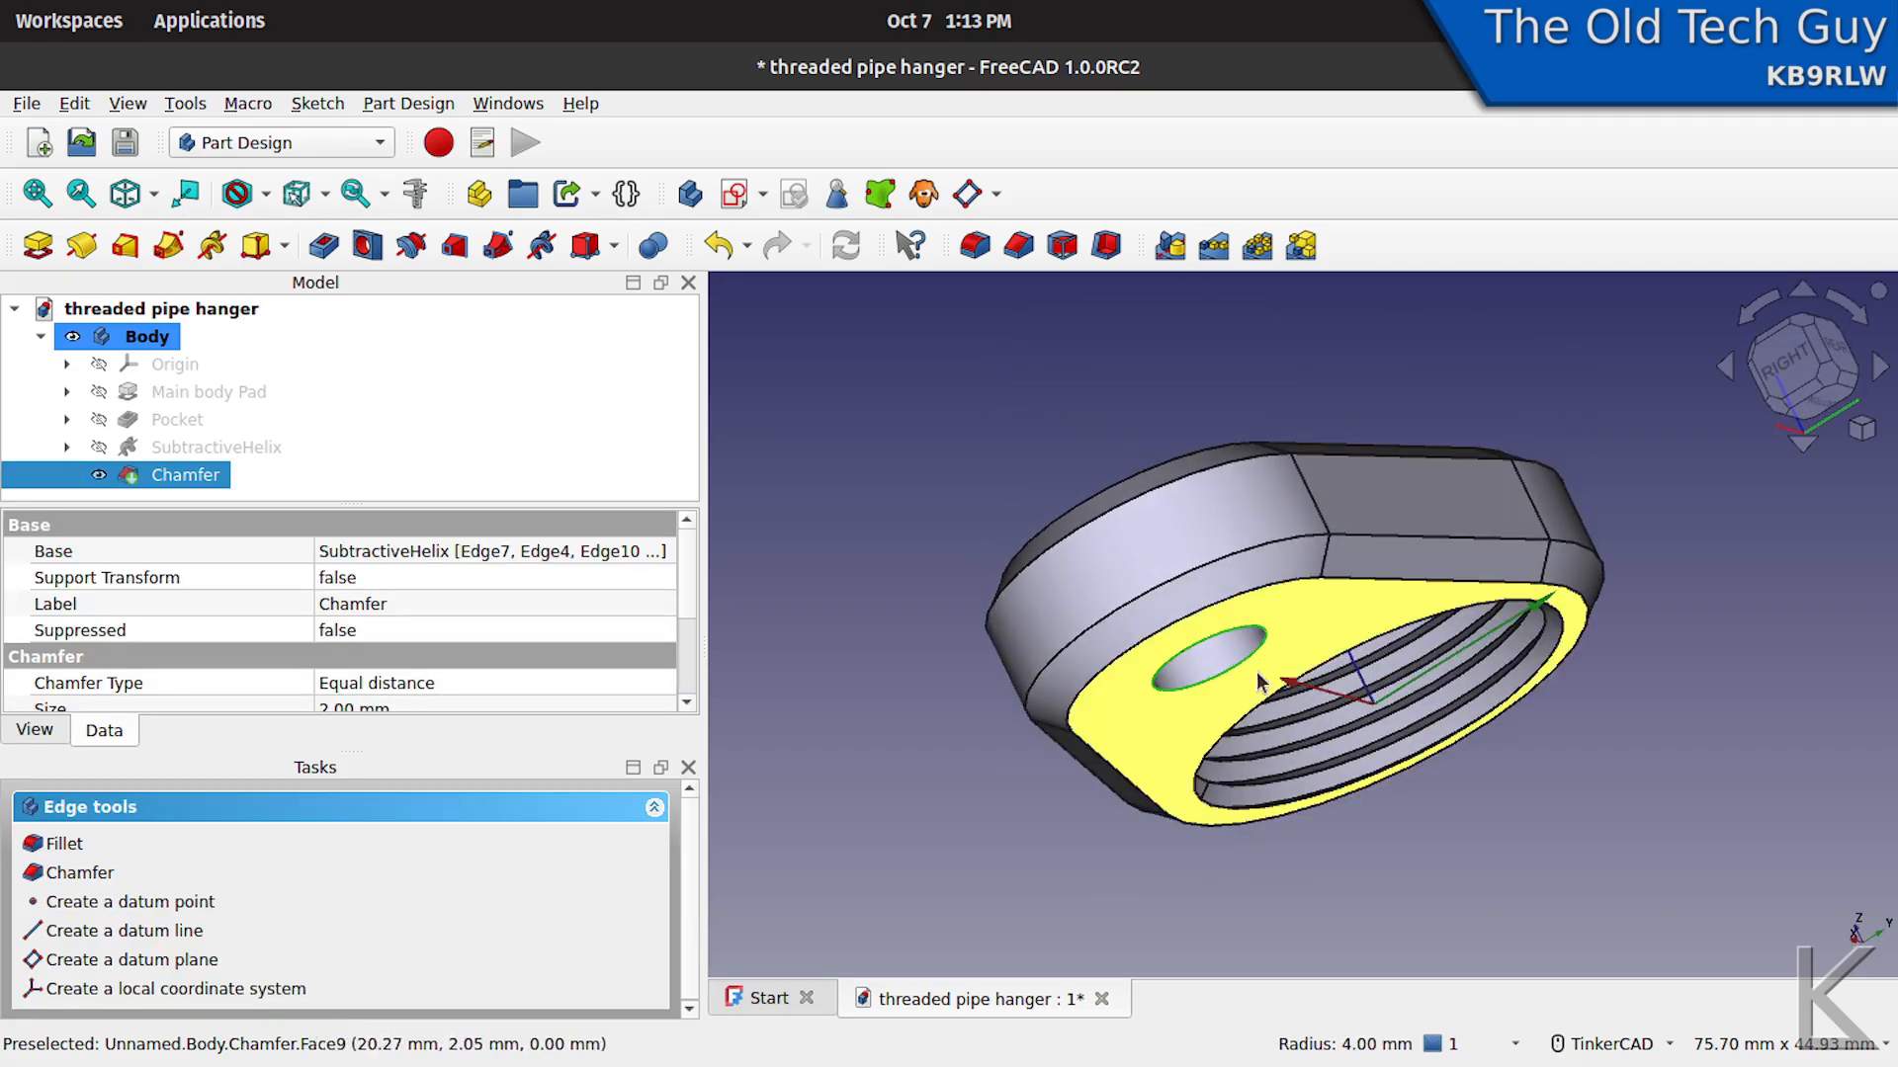
right_drag(833, 632, 1330, 892)
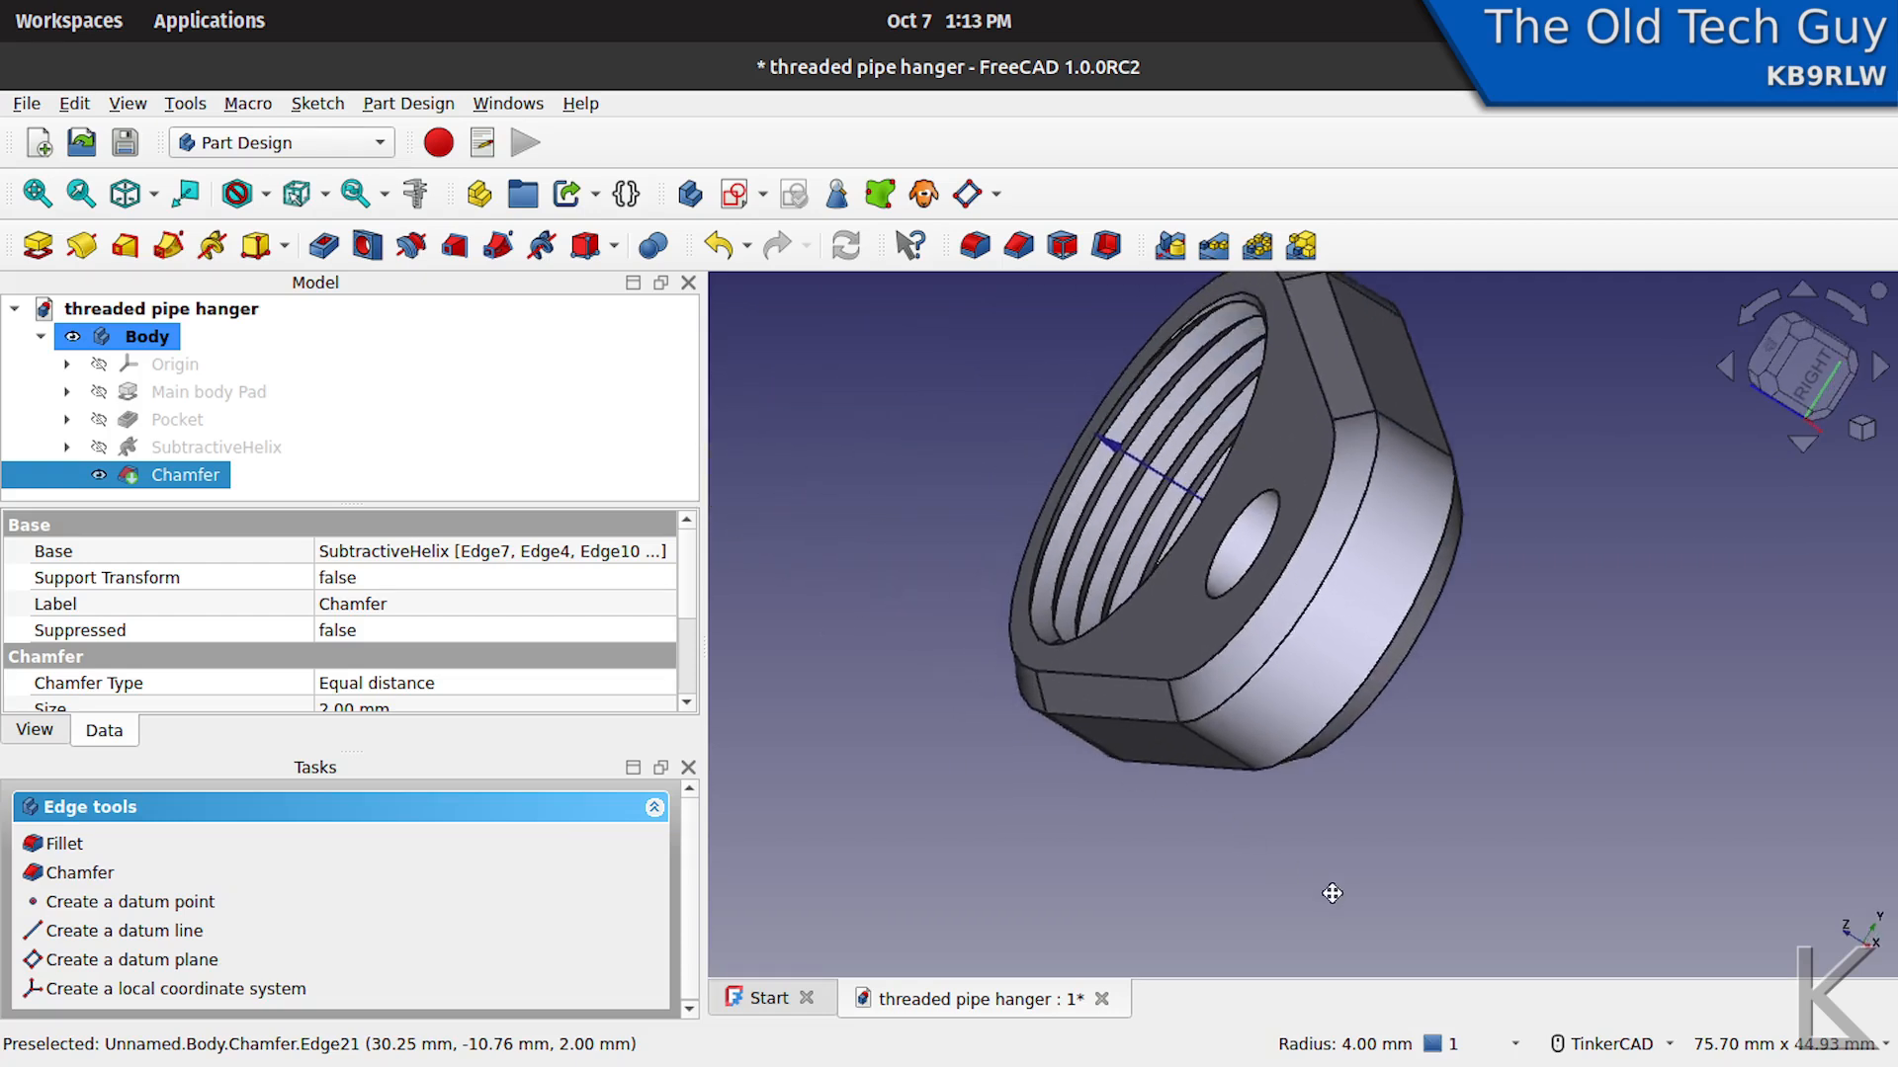
click(1226, 603)
right_drag(1053, 766, 1025, 732)
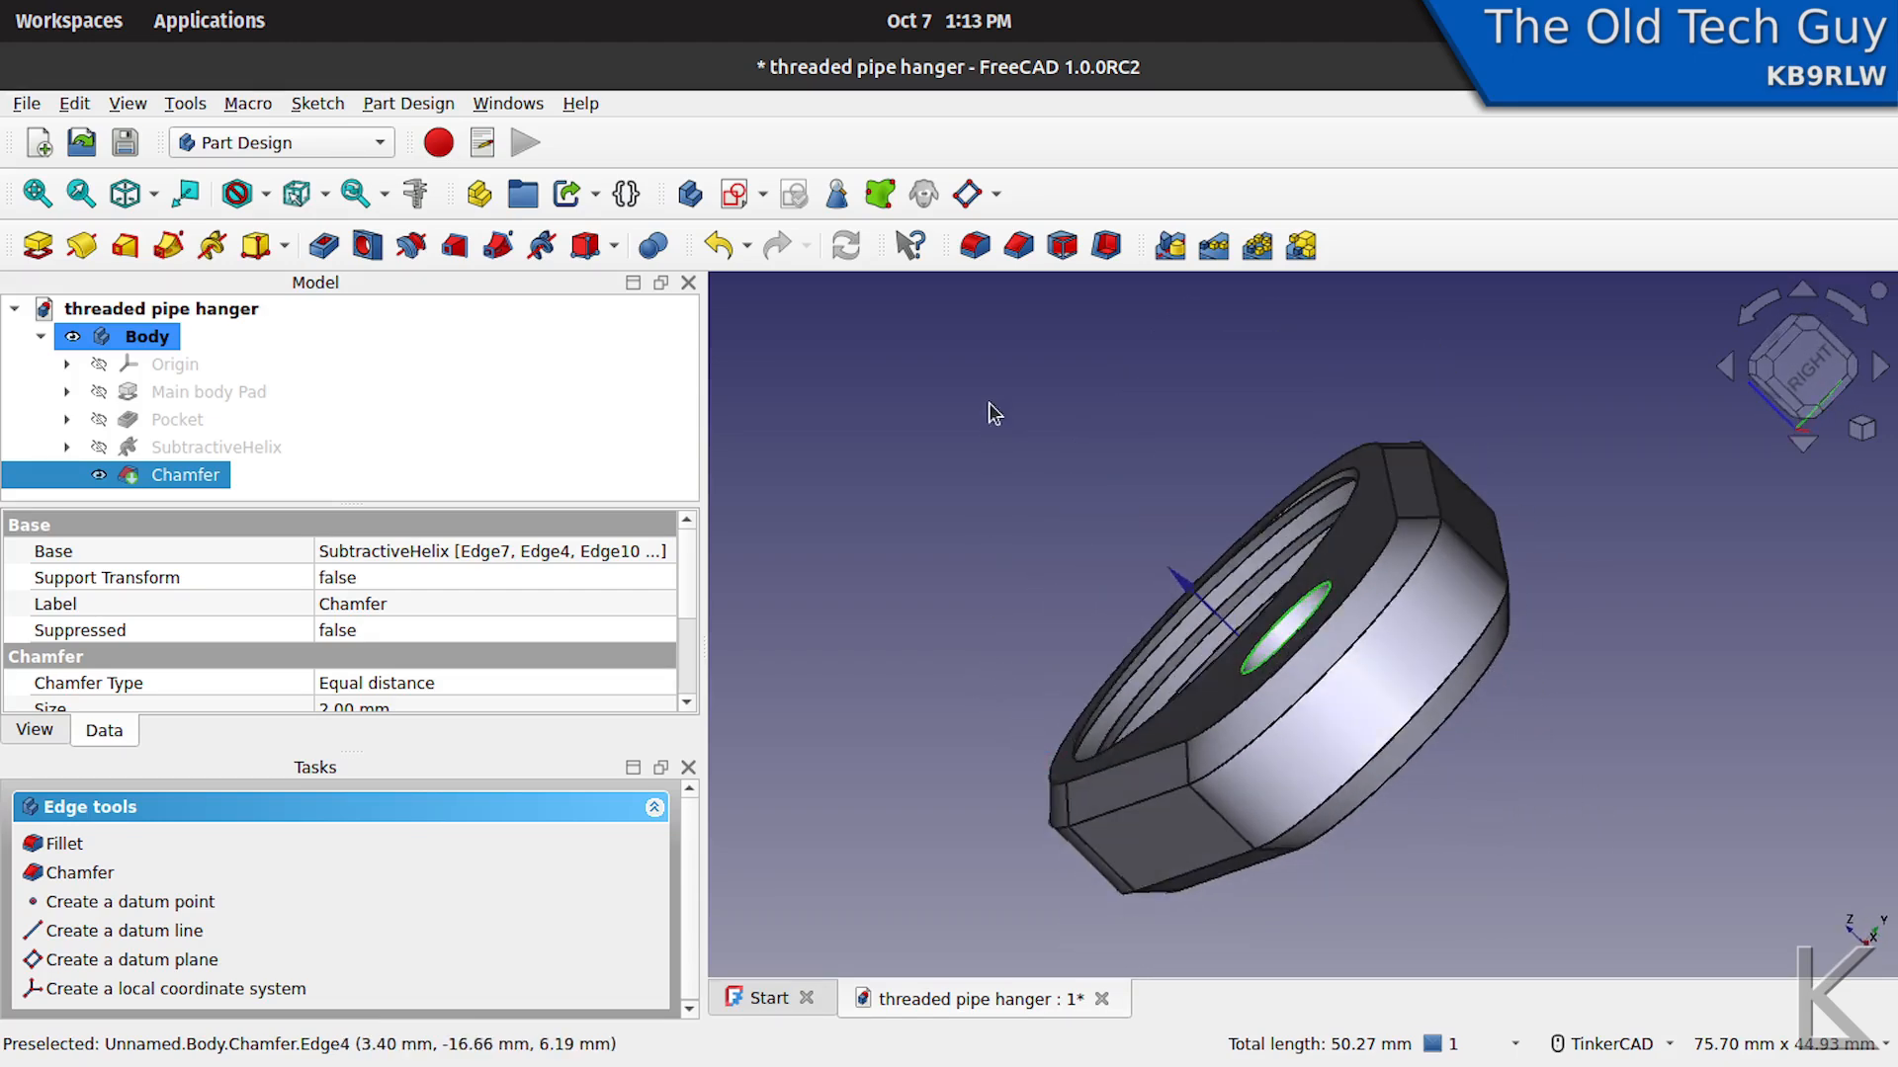
click(1018, 245)
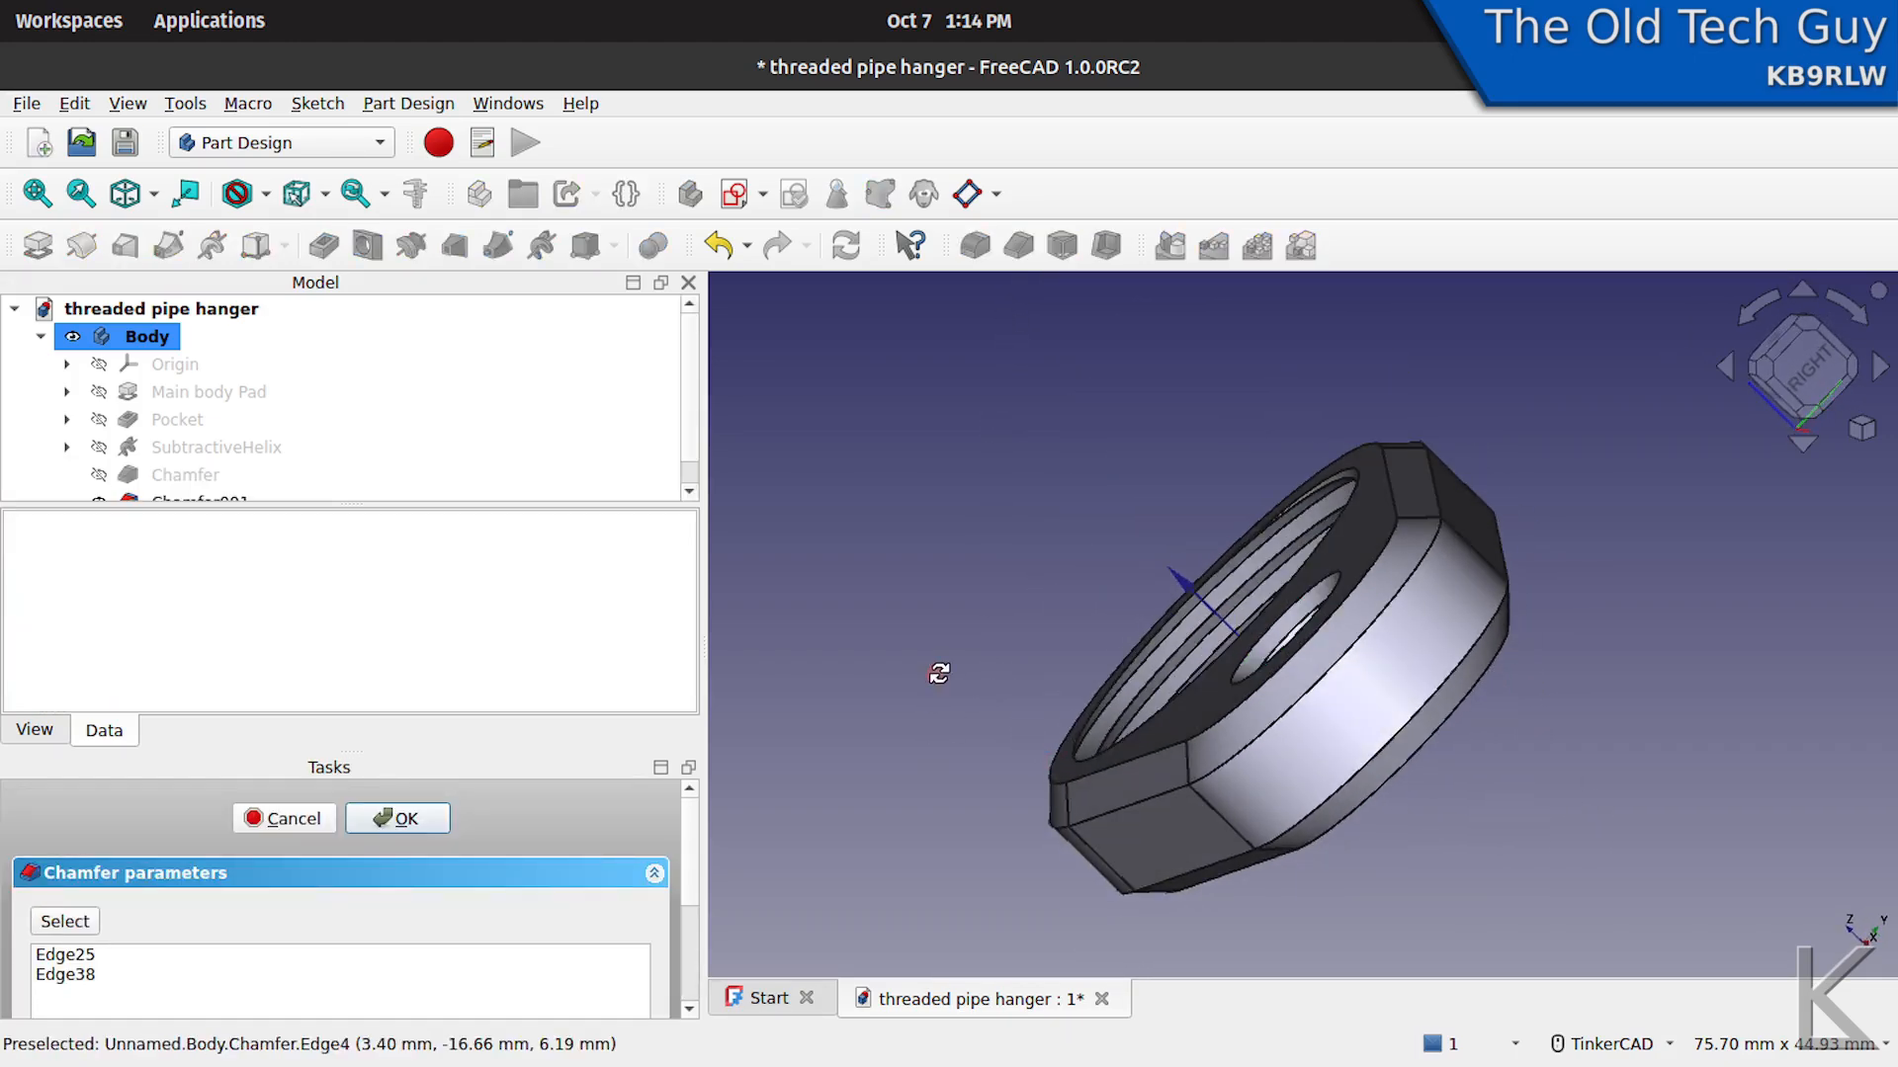
- Set the screw hole chamfer size to 3 mm and apply it to countersink both ends
right_drag(939, 673, 962, 731)
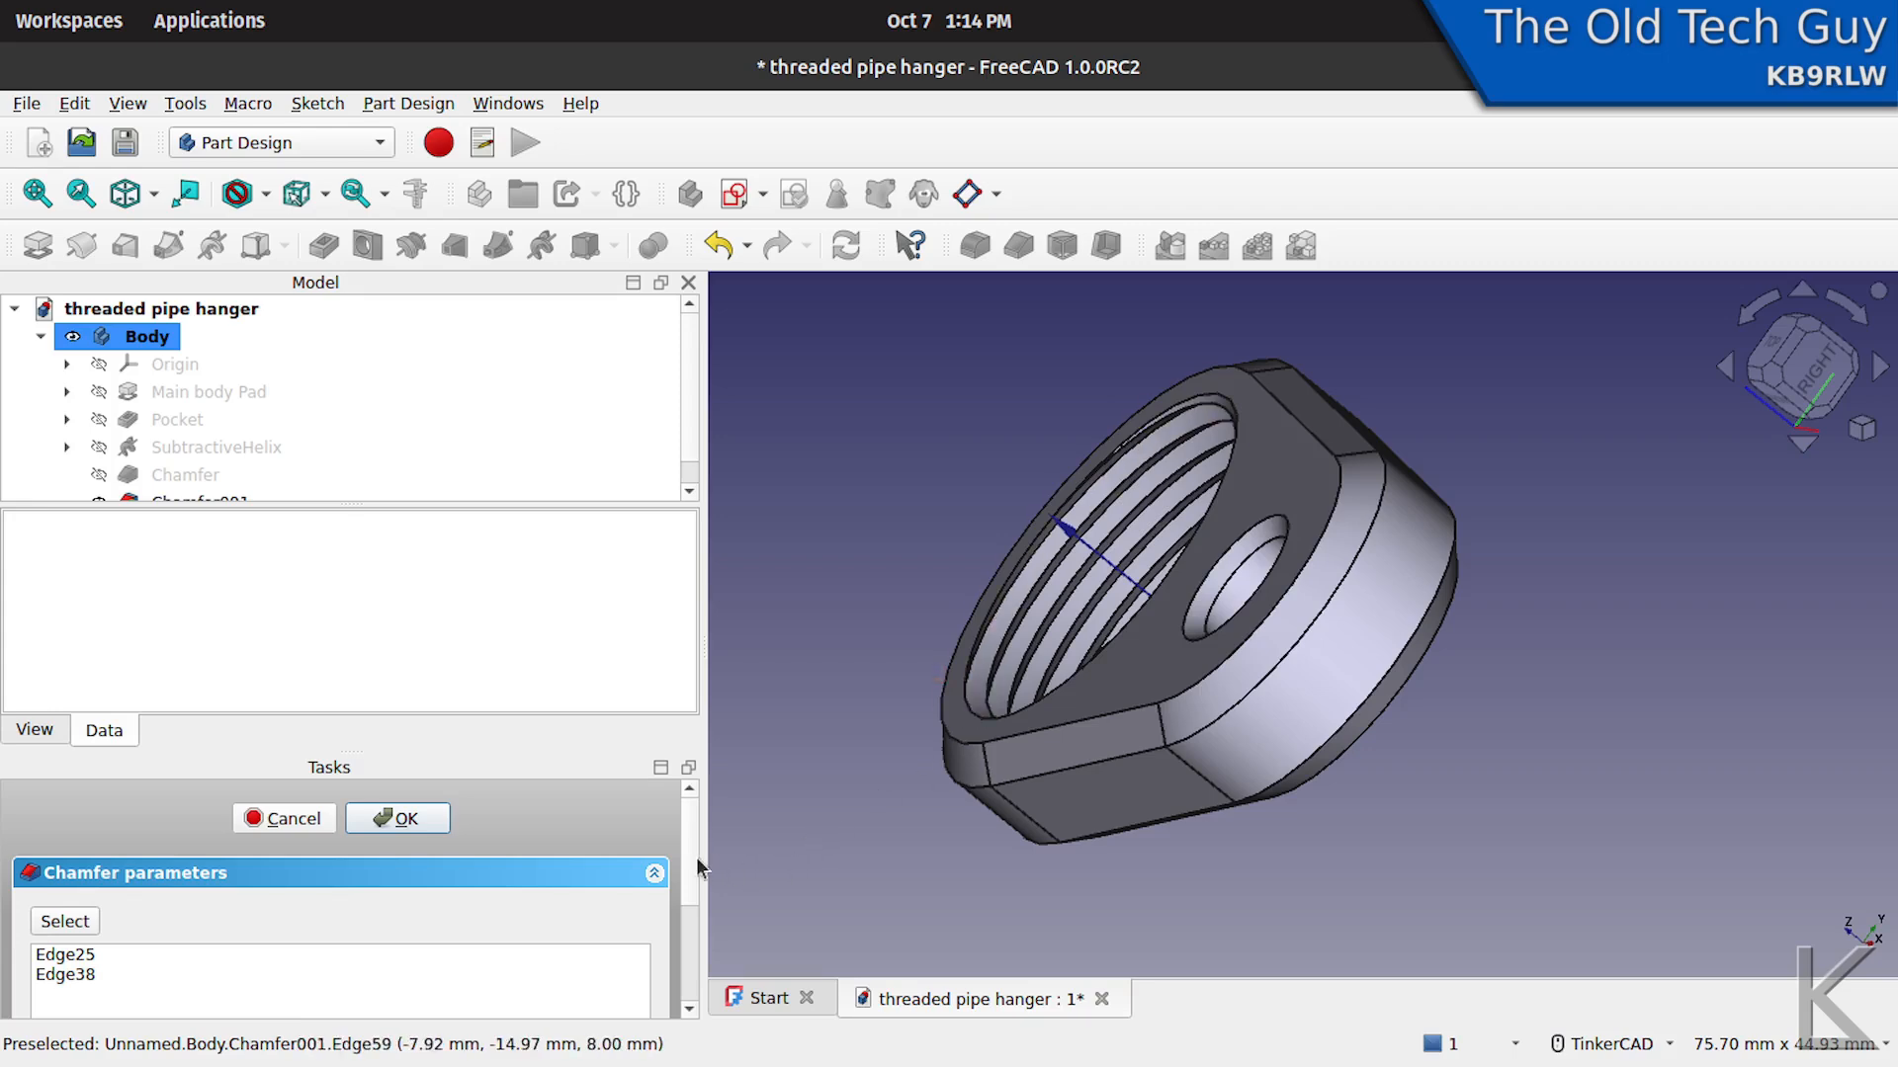
drag(692, 857, 692, 929)
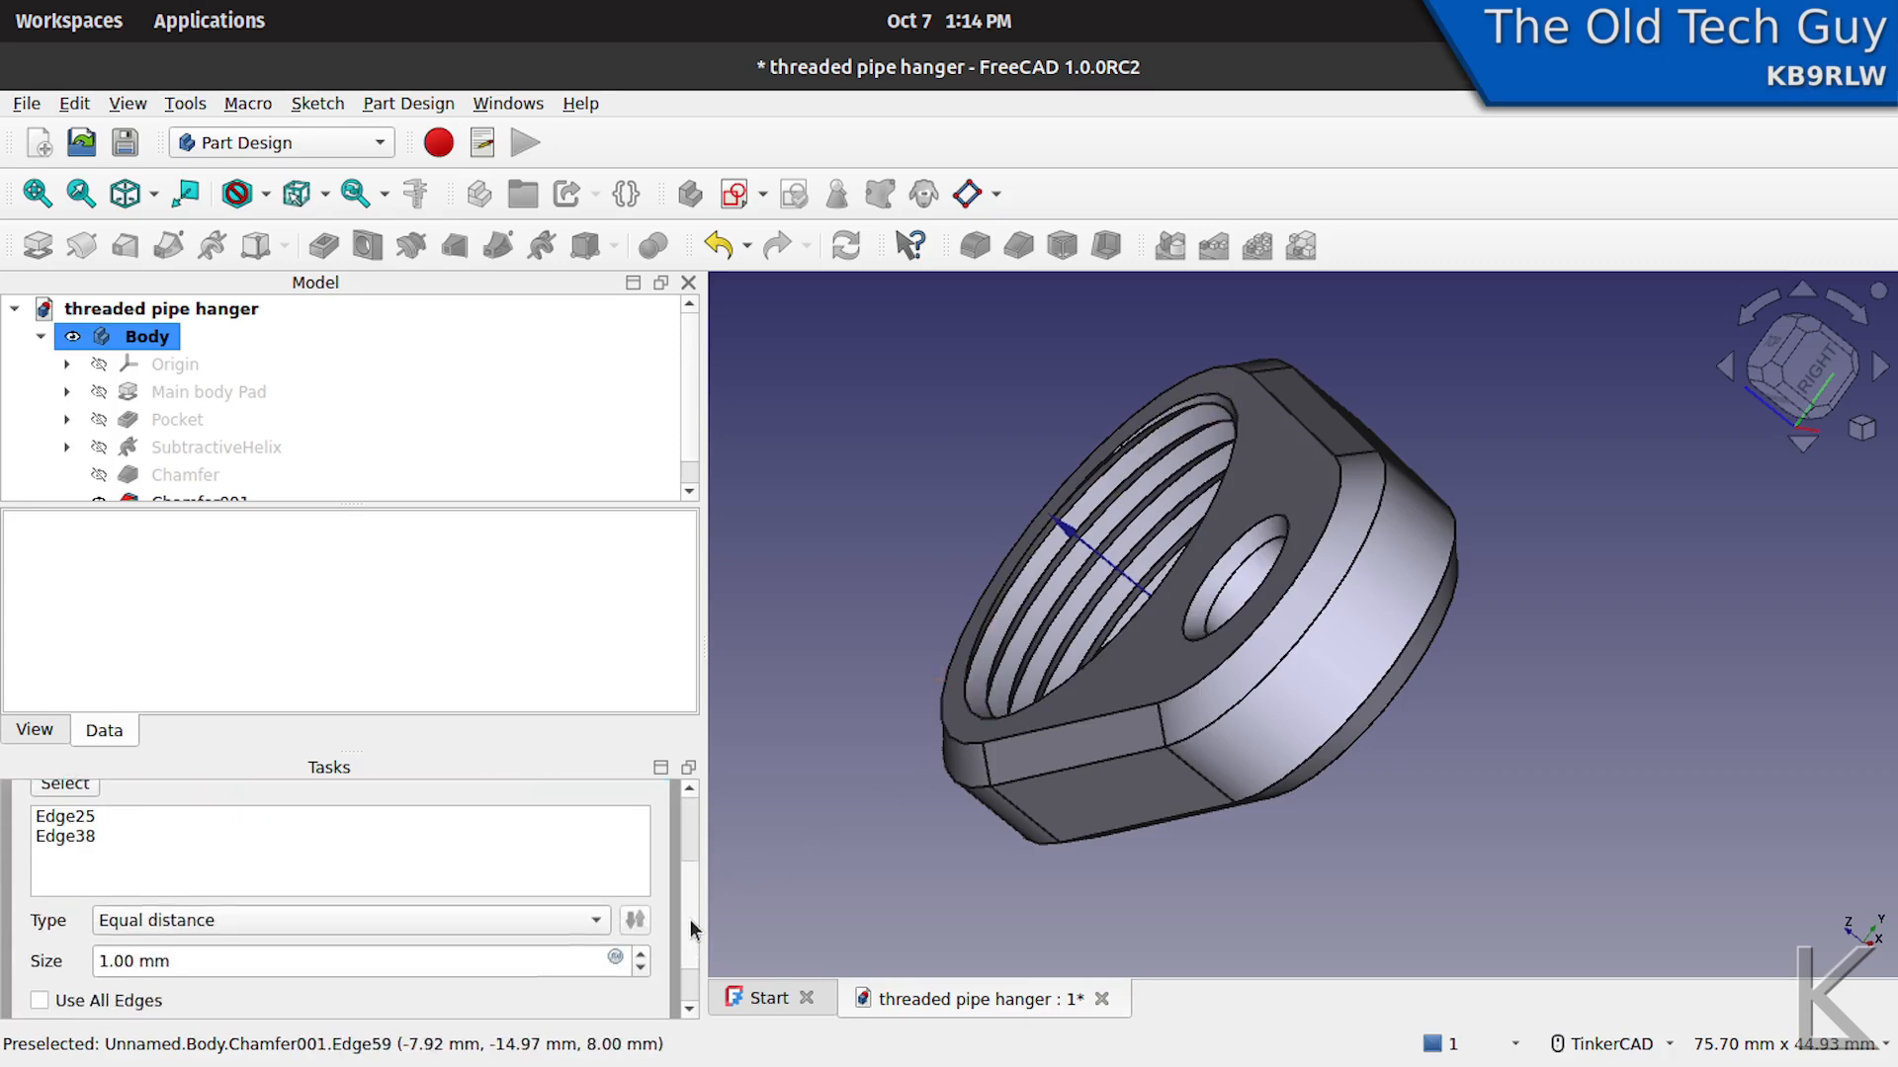
click(642, 954)
click(641, 953)
right_drag(869, 669, 1008, 470)
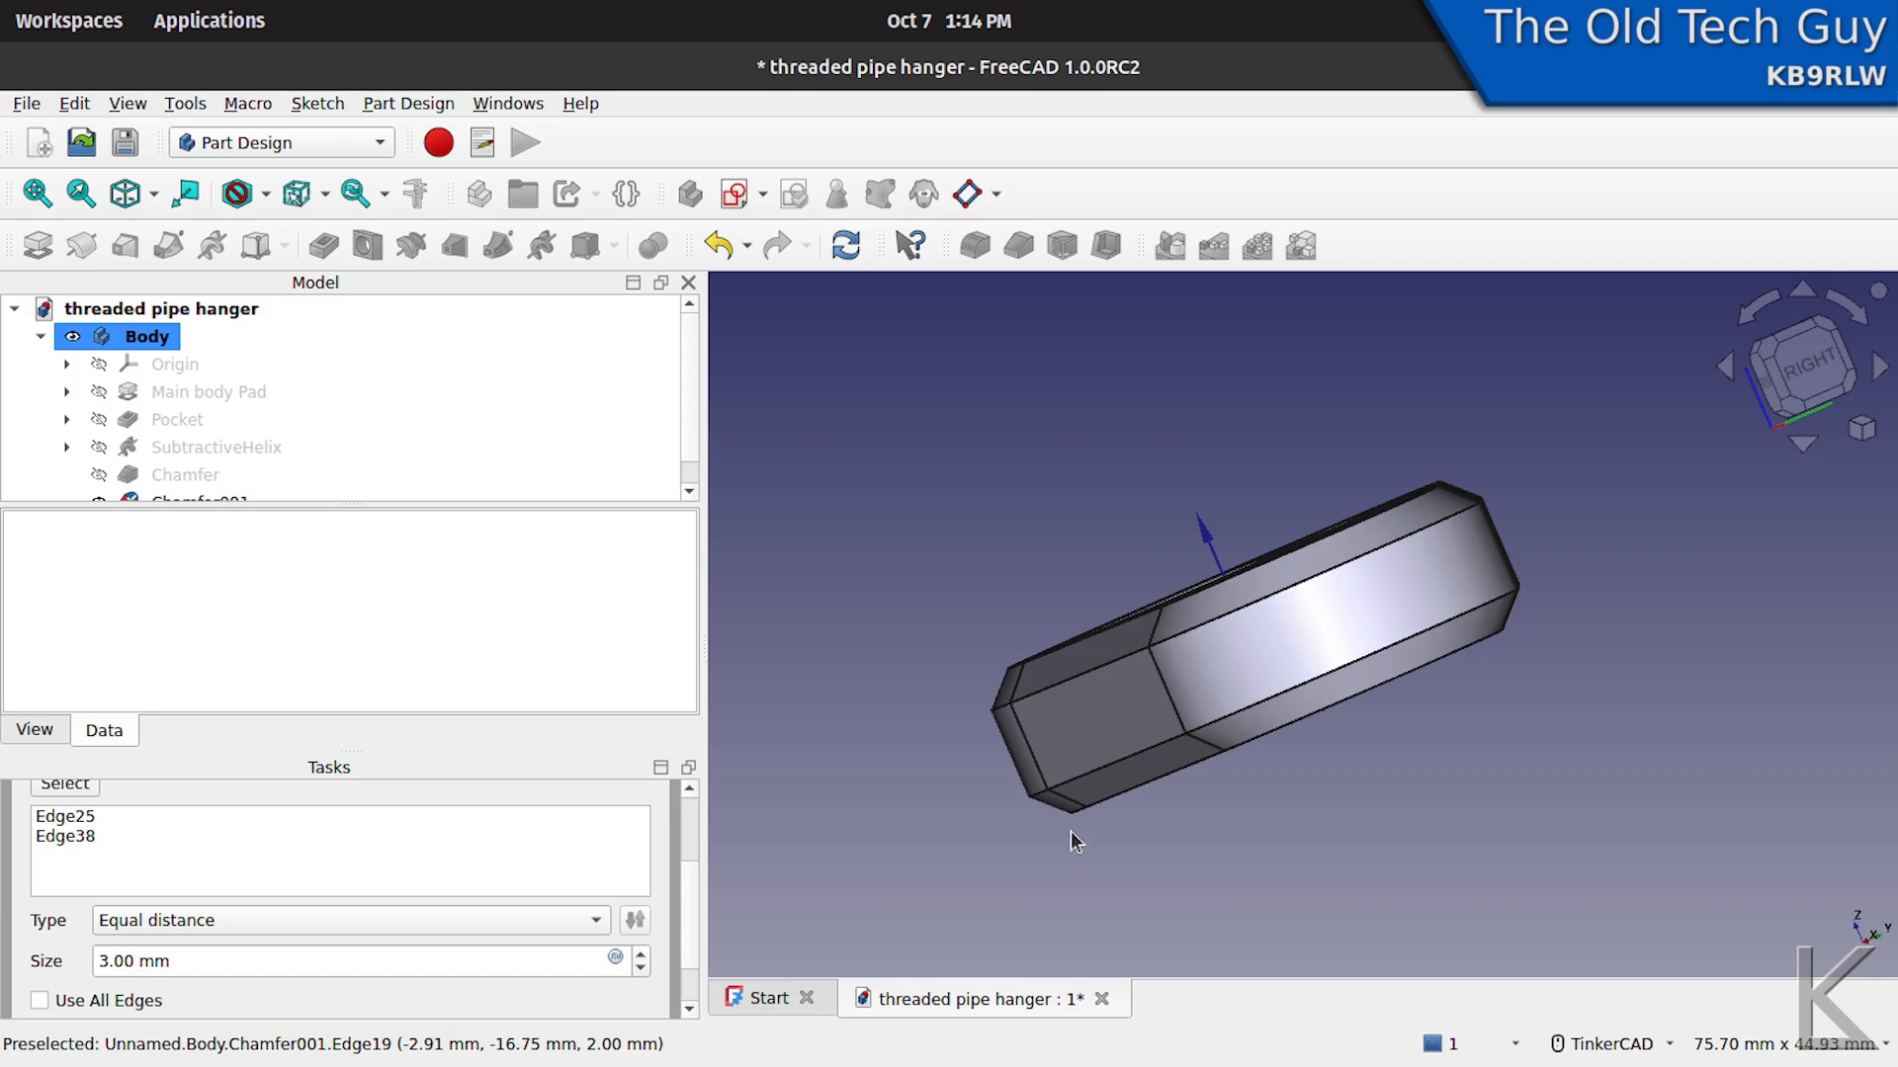
right_drag(1099, 840, 1330, 792)
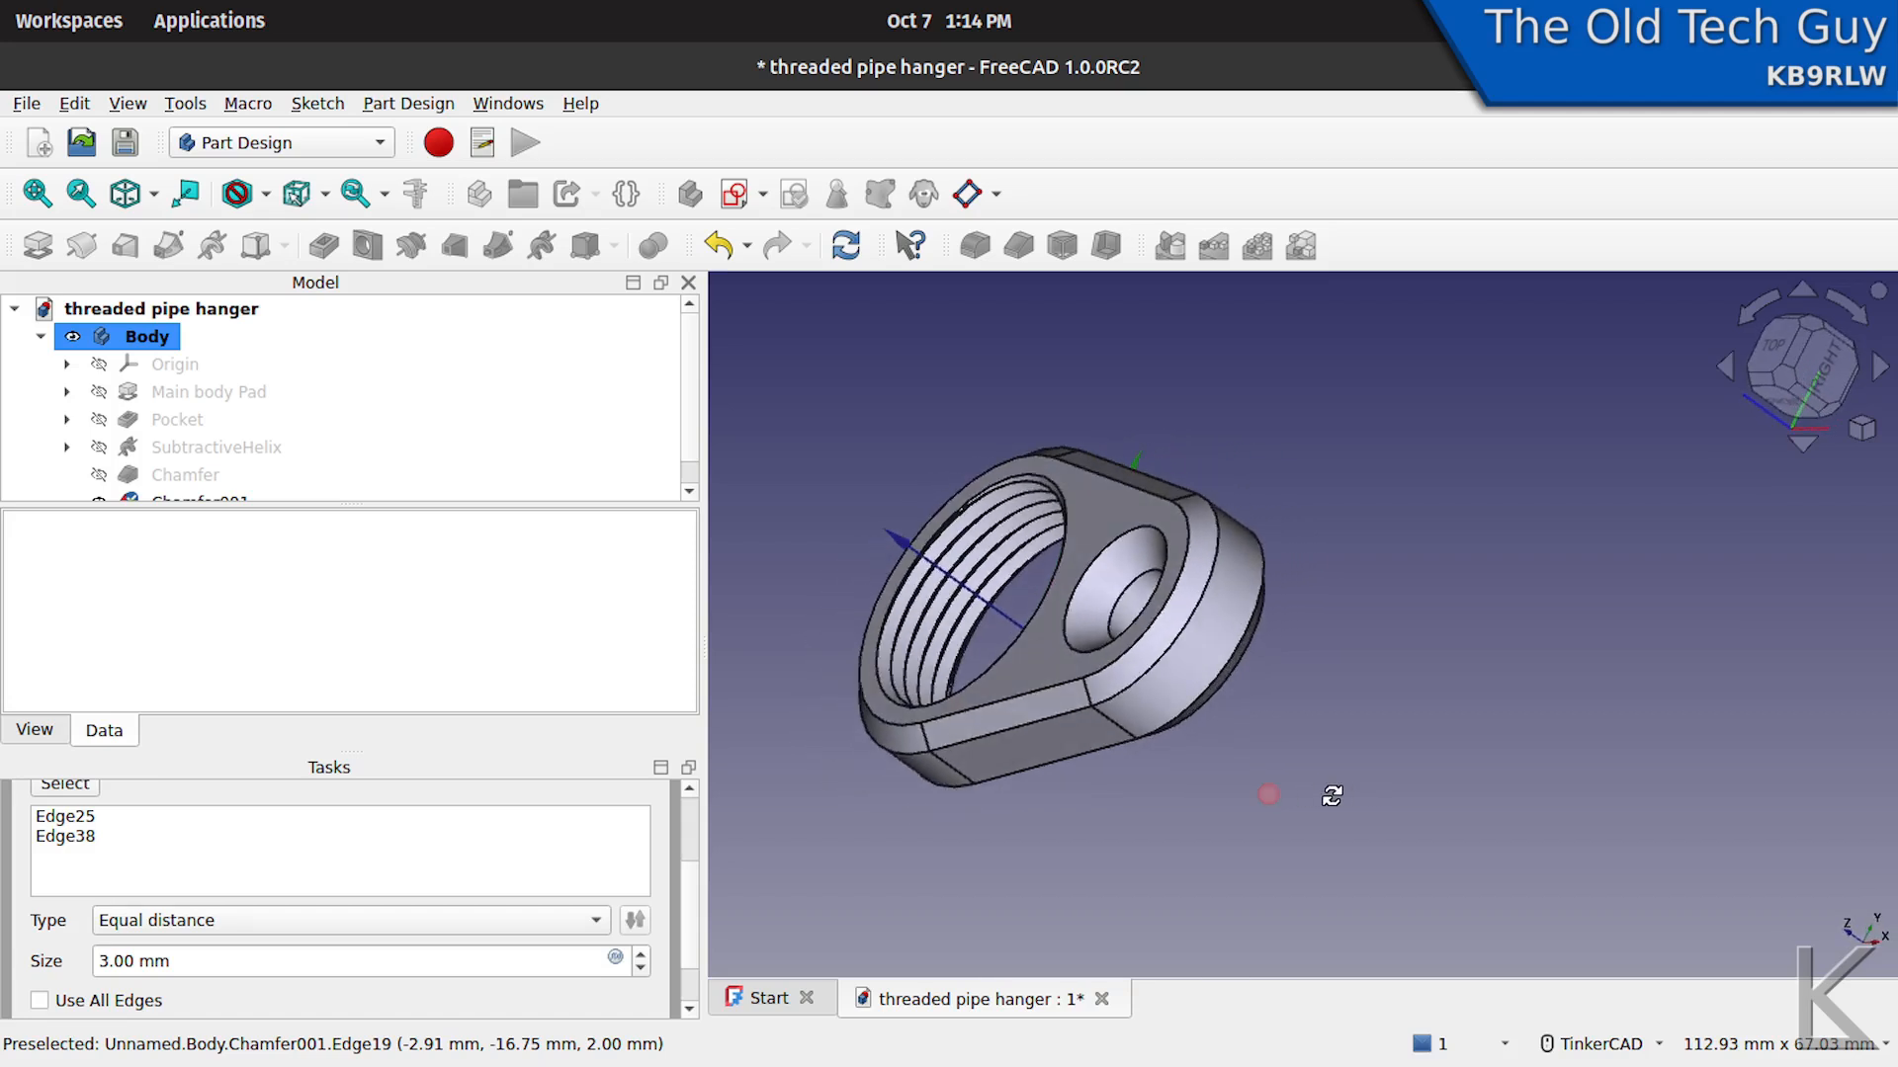
scroll(684, 830, up, 3)
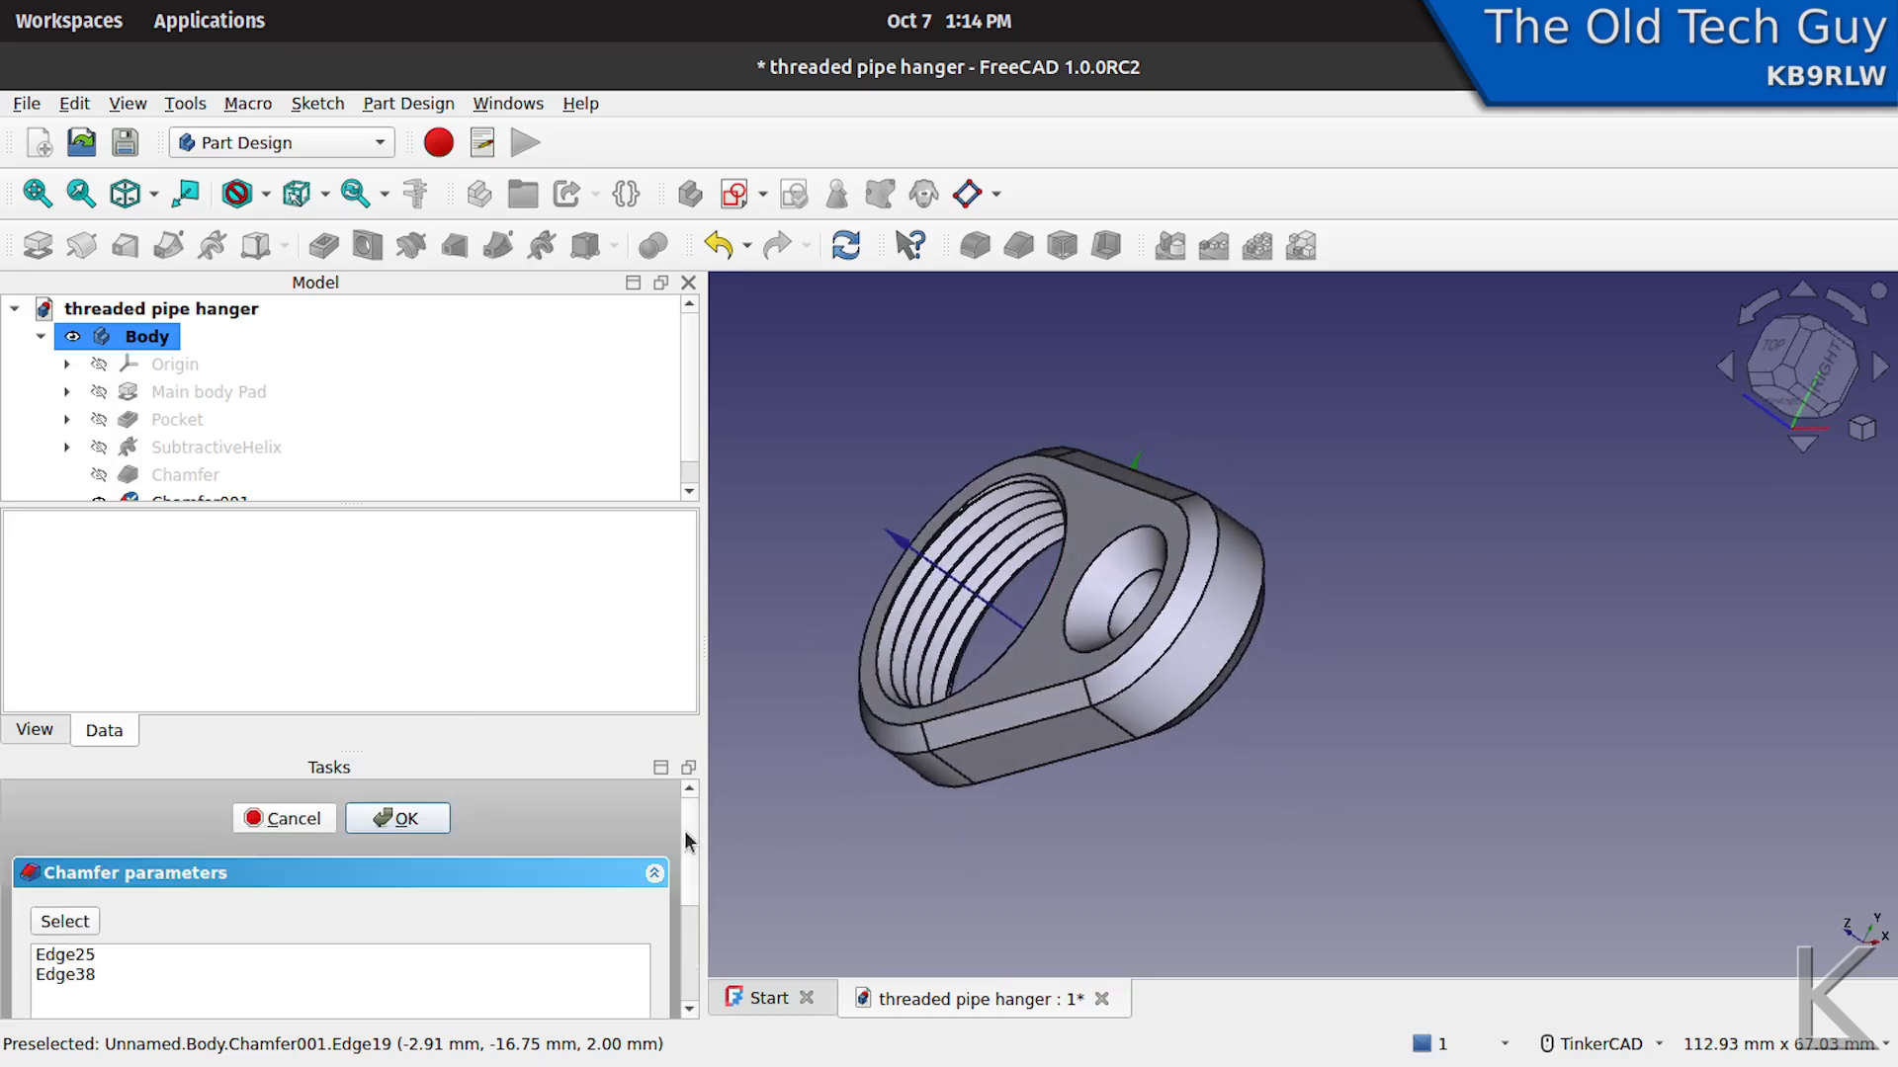
click(407, 819)
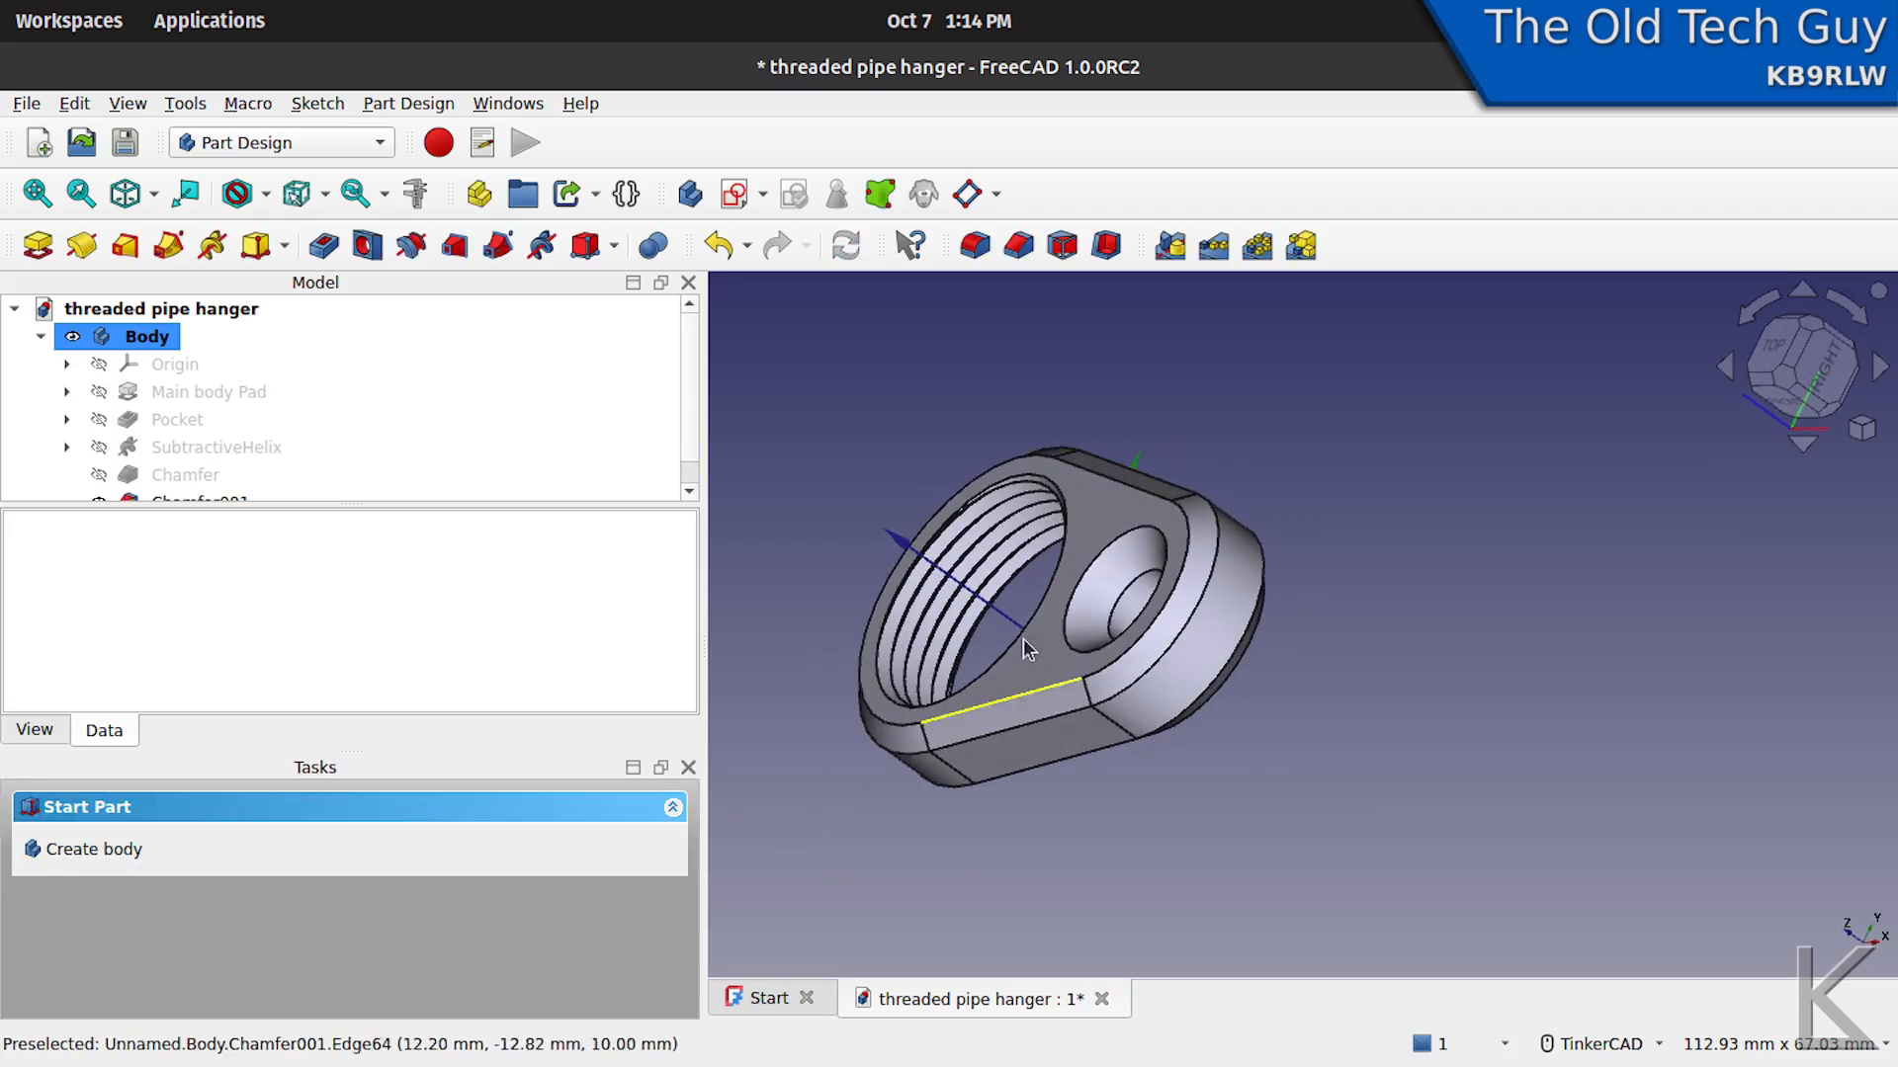
- Export the Body as an STL mesh named threaded pipe hanger-Body.stl in the Tutorial files folder
mouse_move(929, 558)
right_down()
mouse_move(975, 551)
mouse_move(958, 553)
right_up()
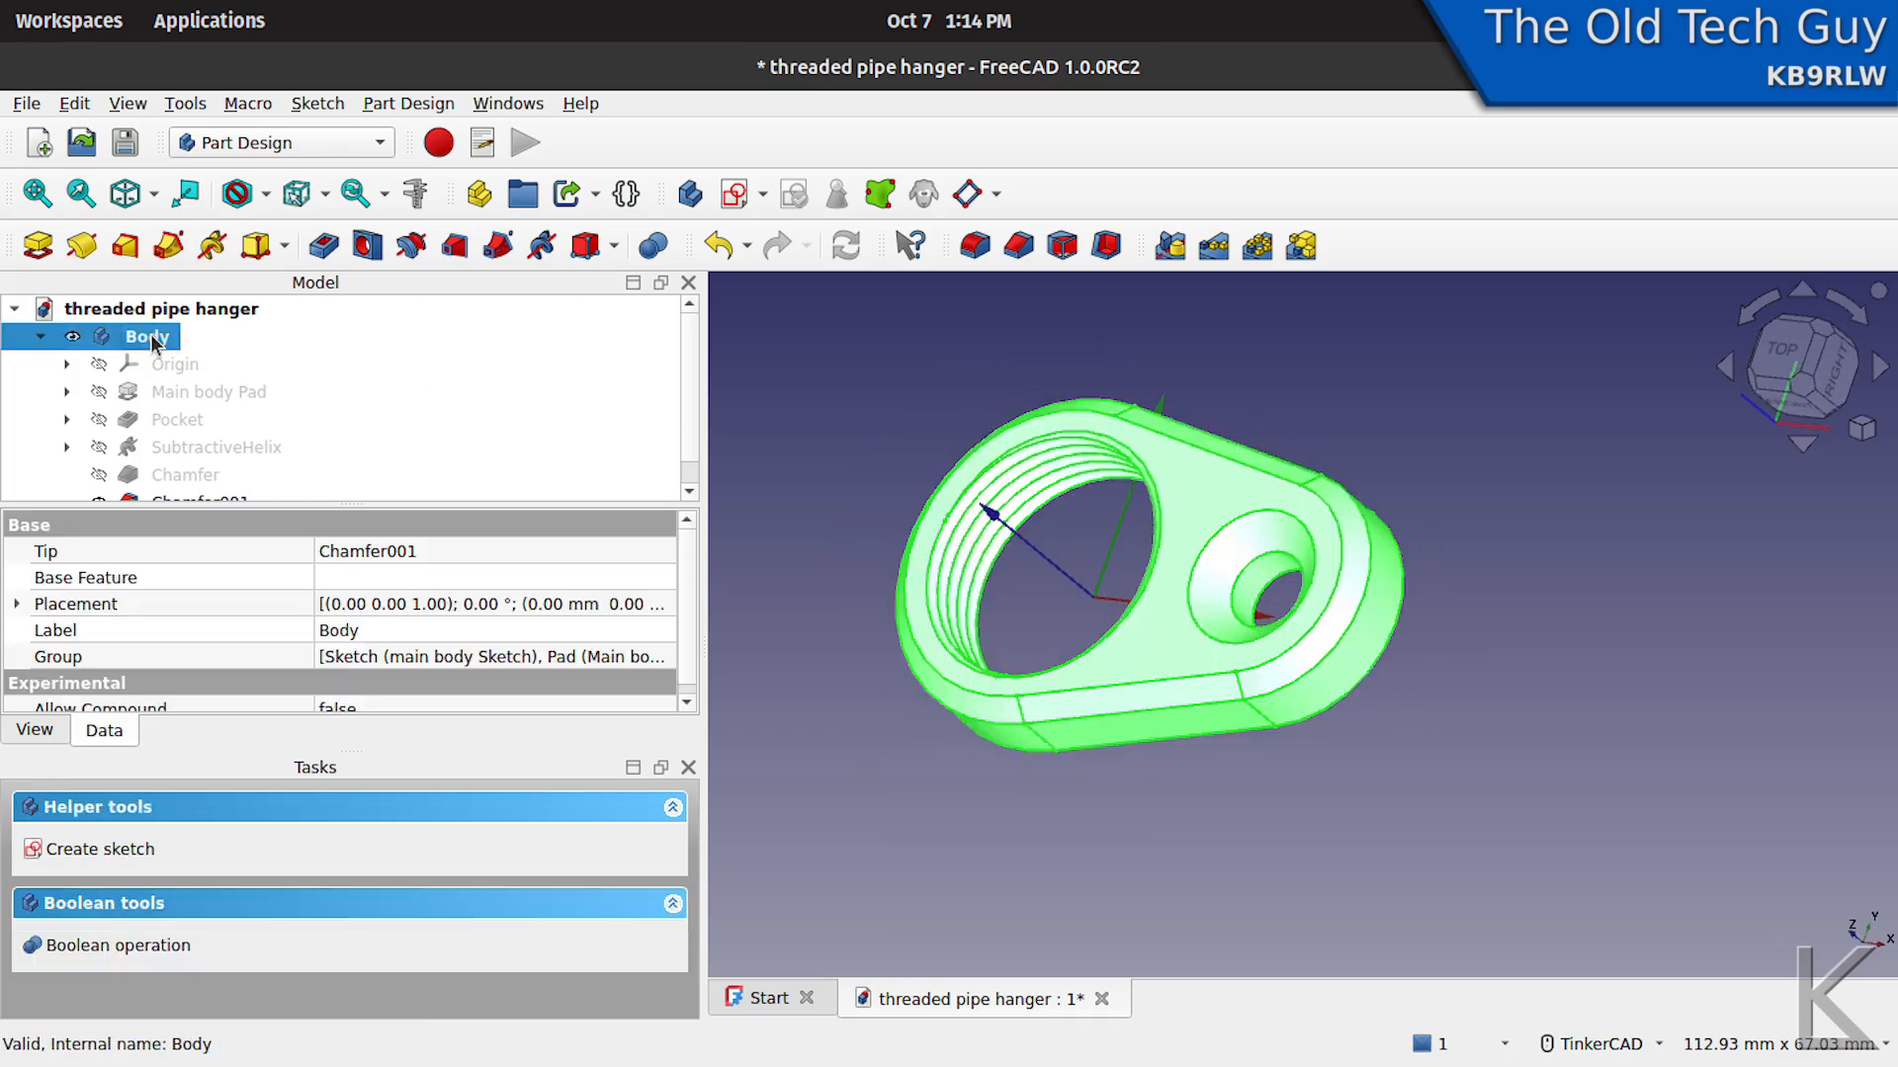
click(151, 336)
click(38, 105)
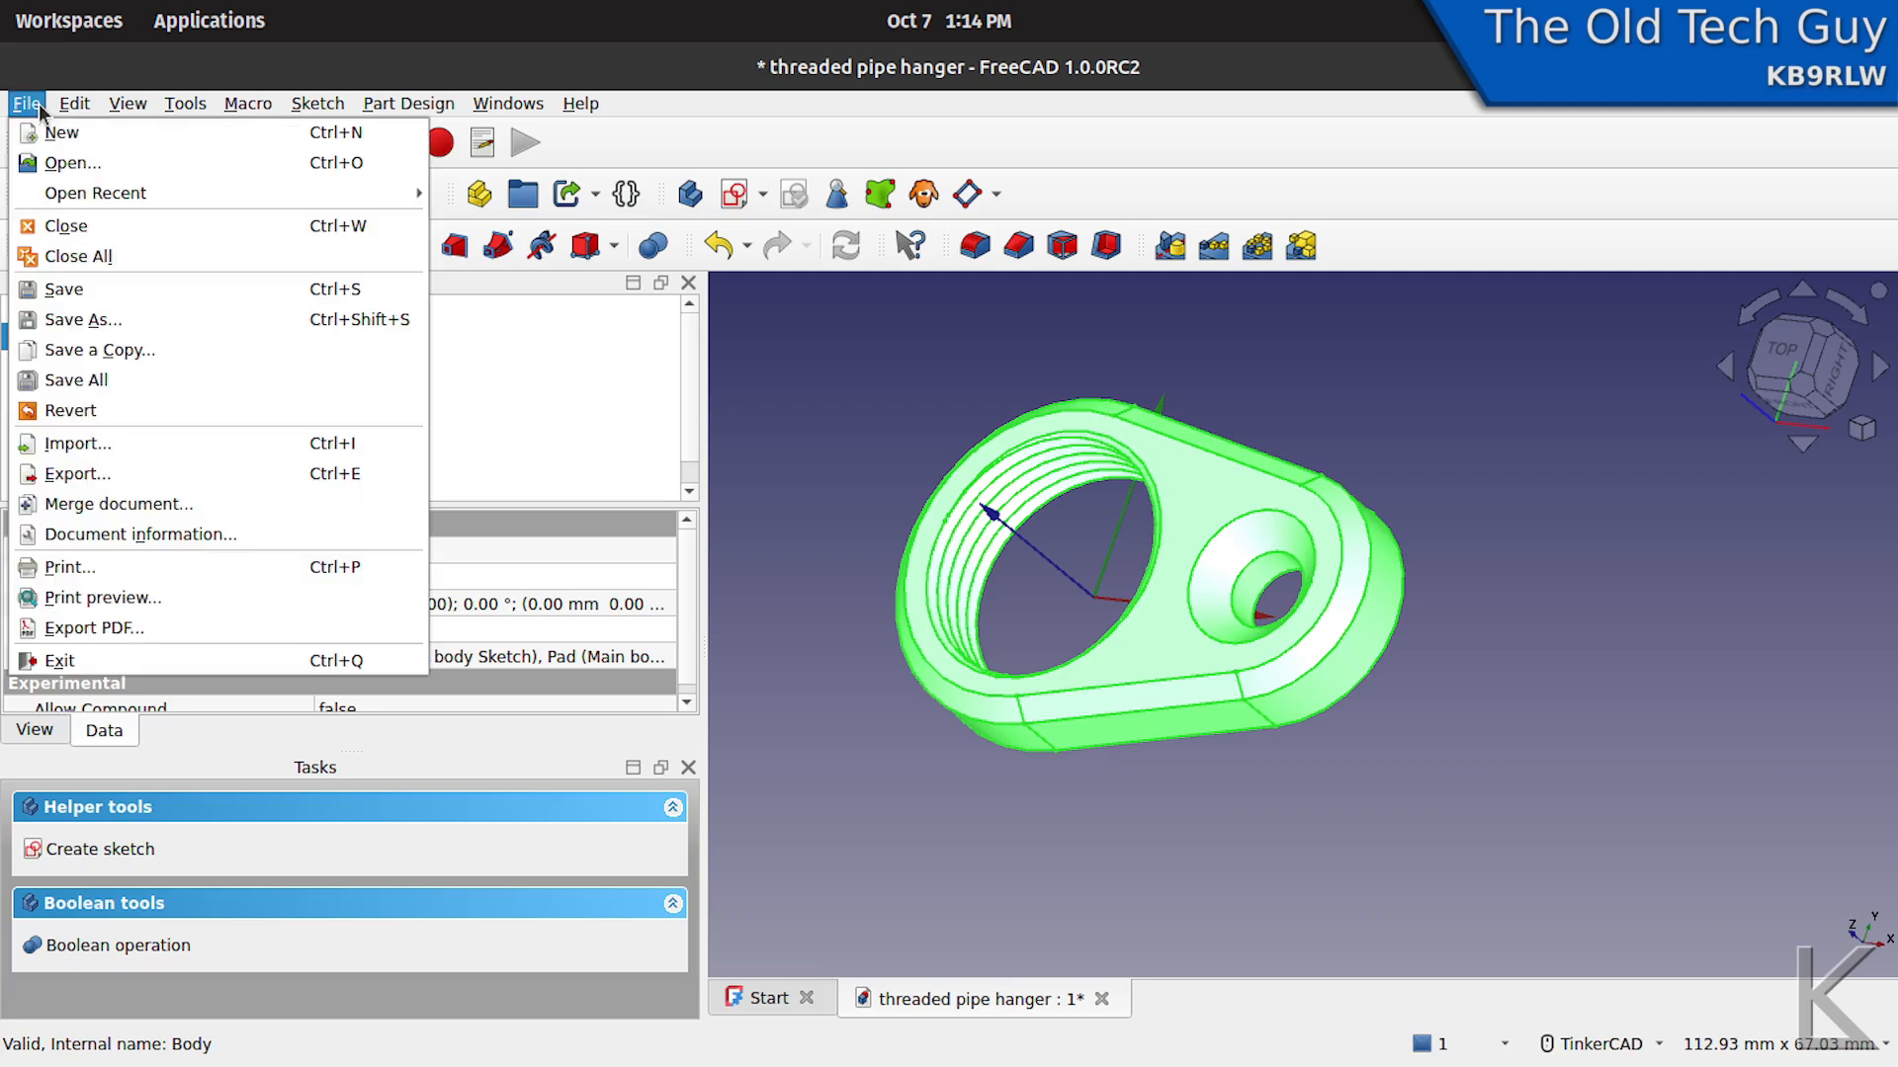
click(59, 474)
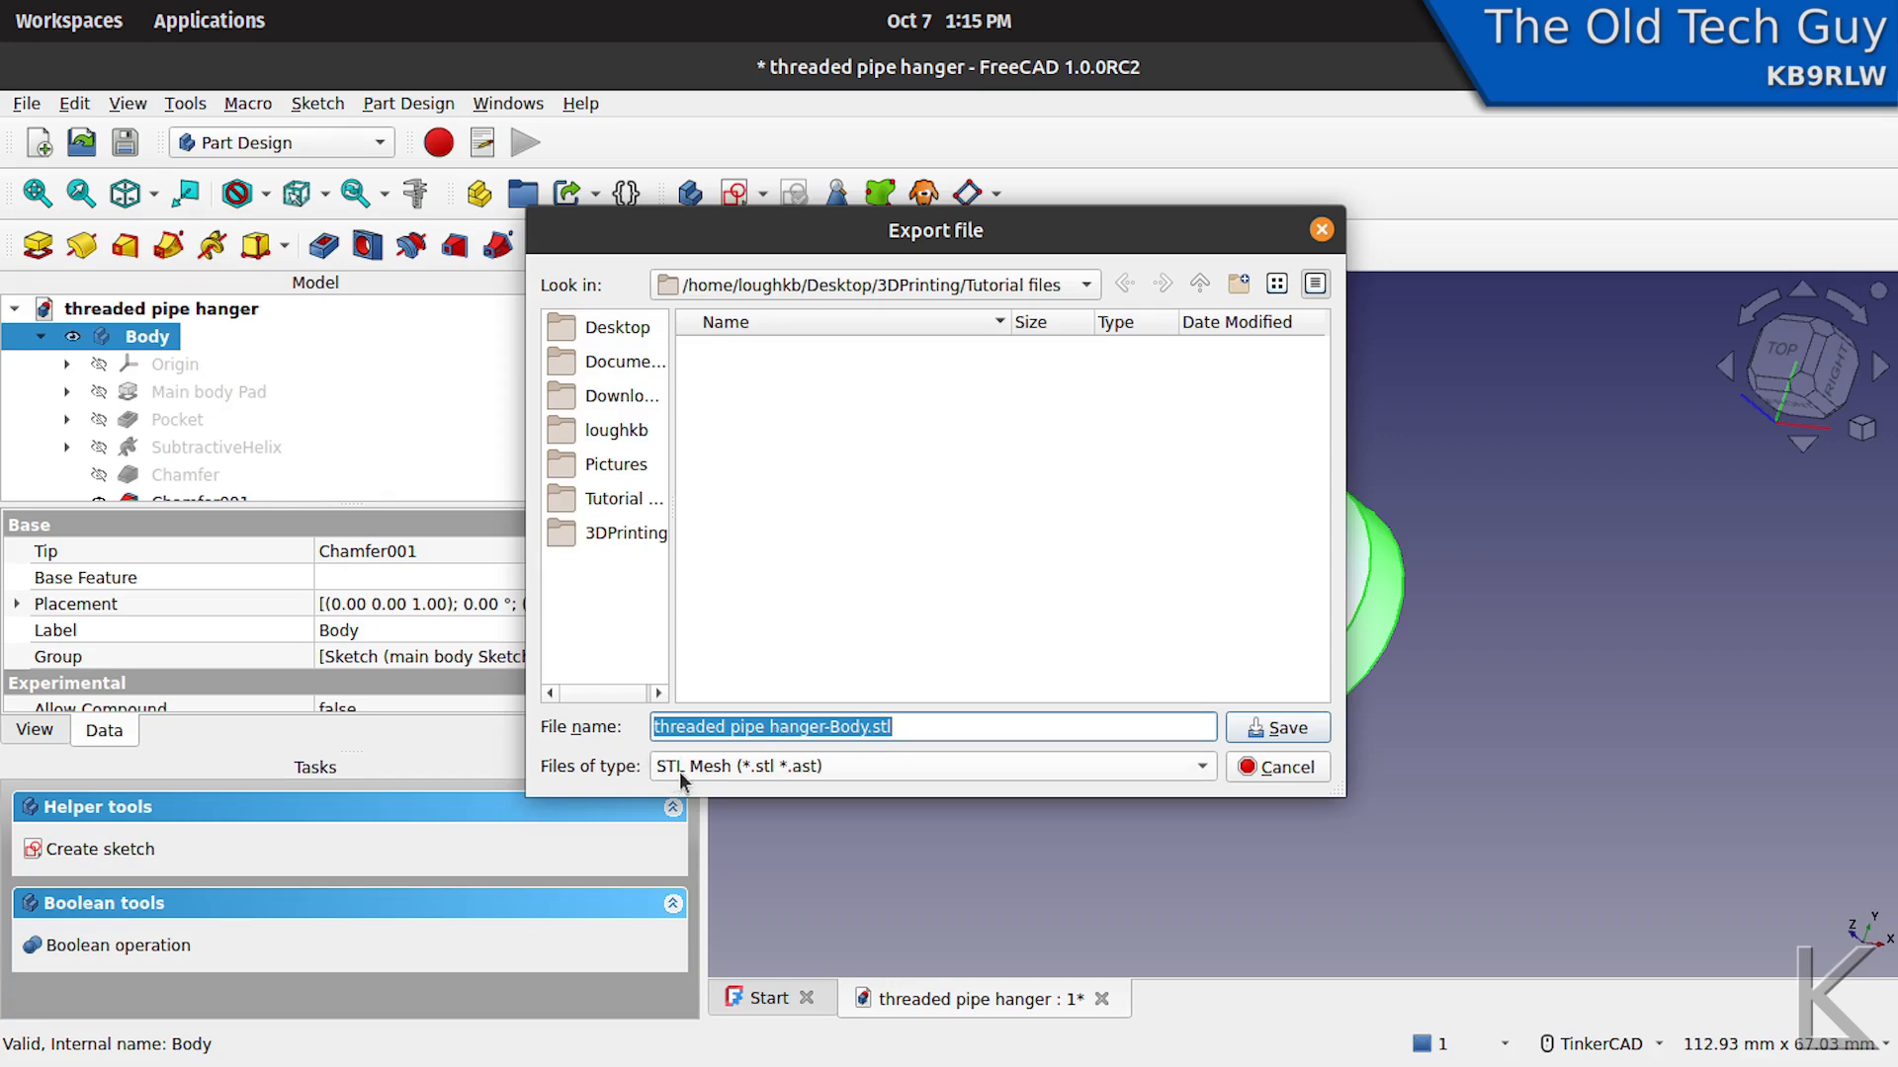
click(1204, 768)
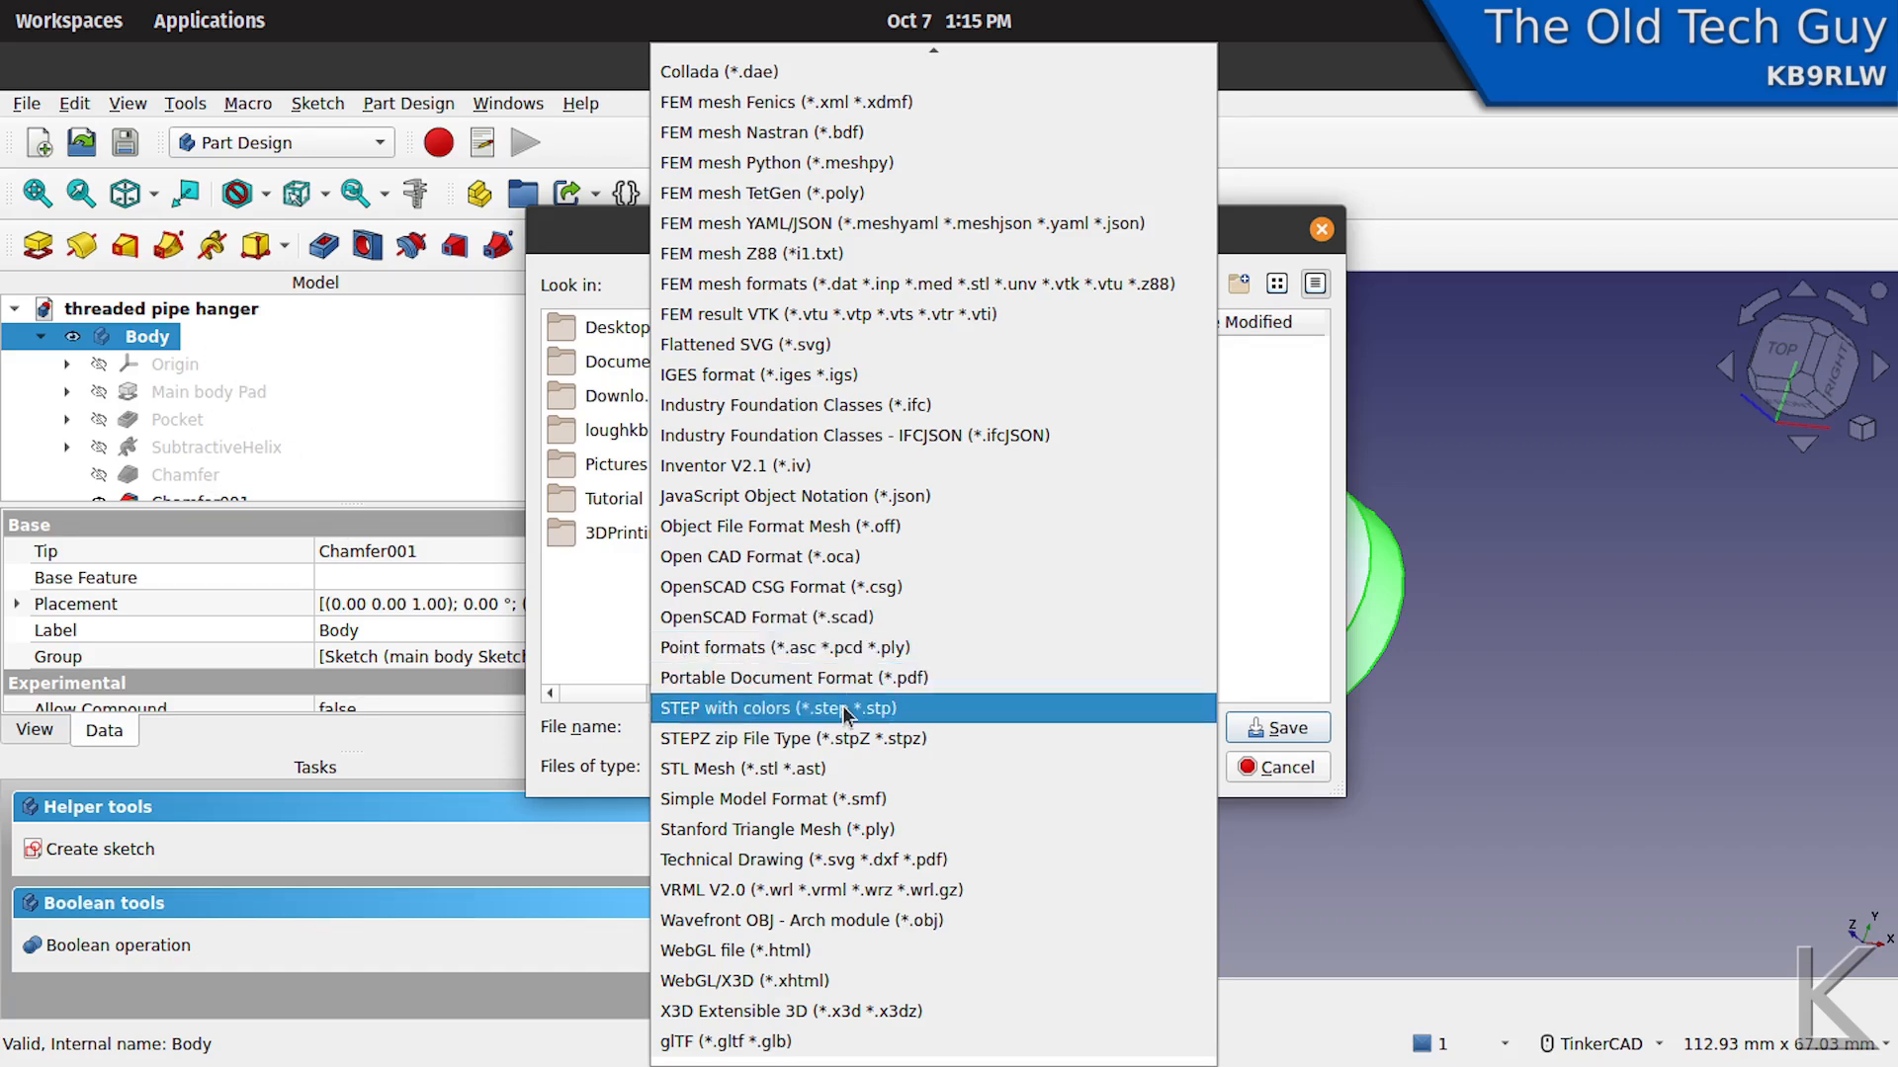
click(800, 771)
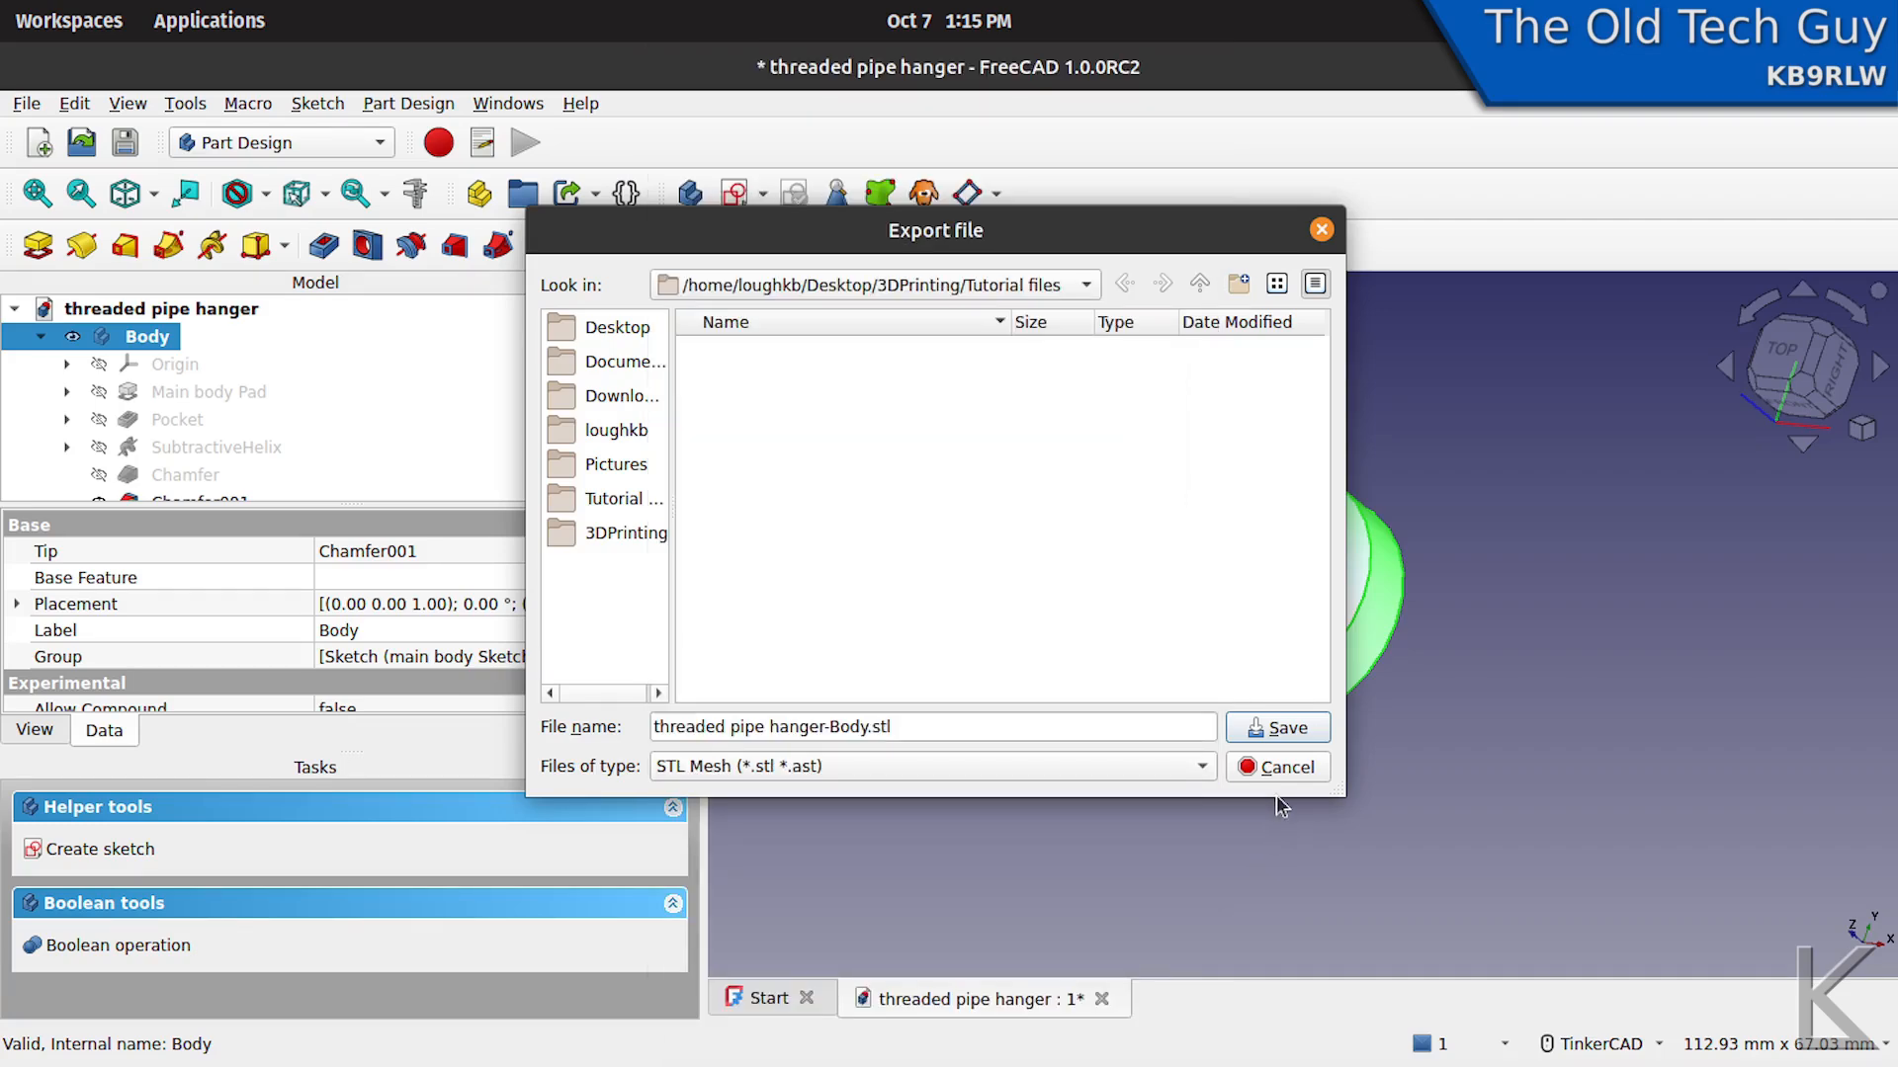
click(1299, 733)
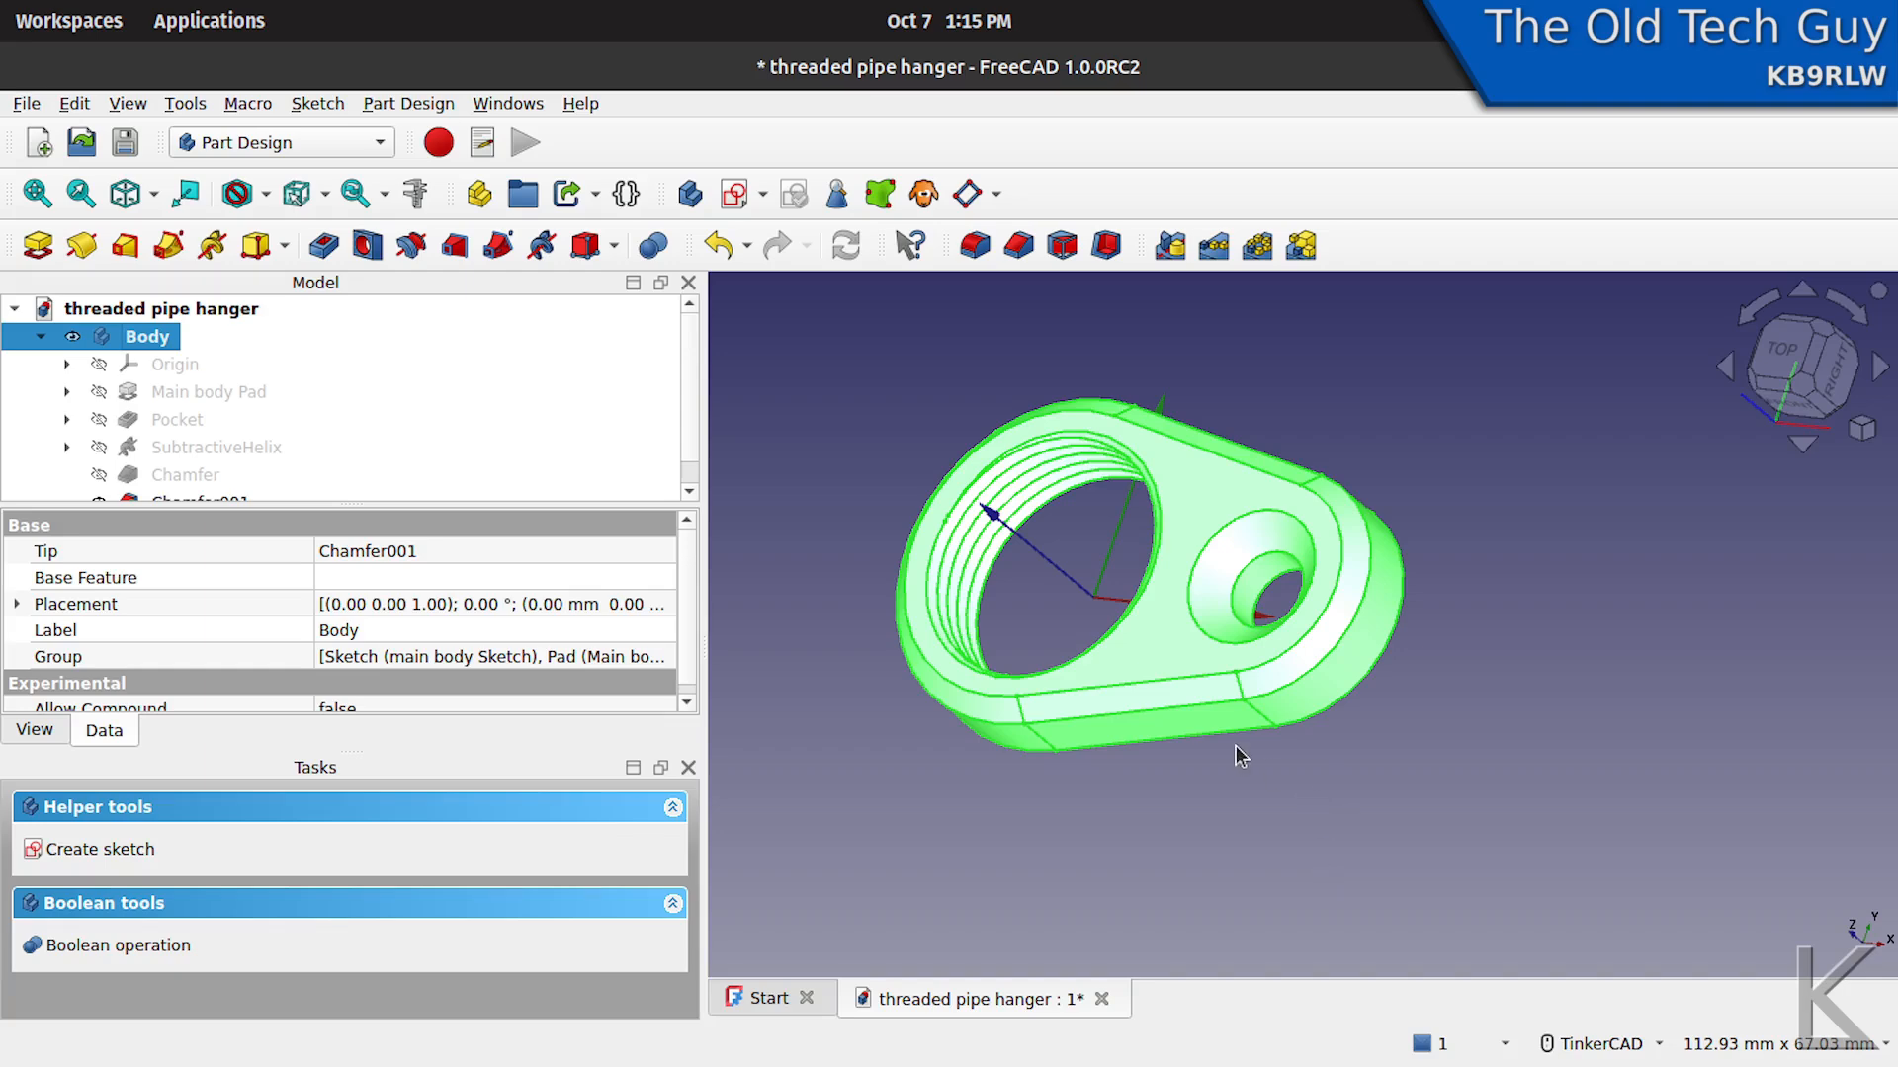
- Launch PrusaSlicer to prepare the exported mesh for printing
key(super)
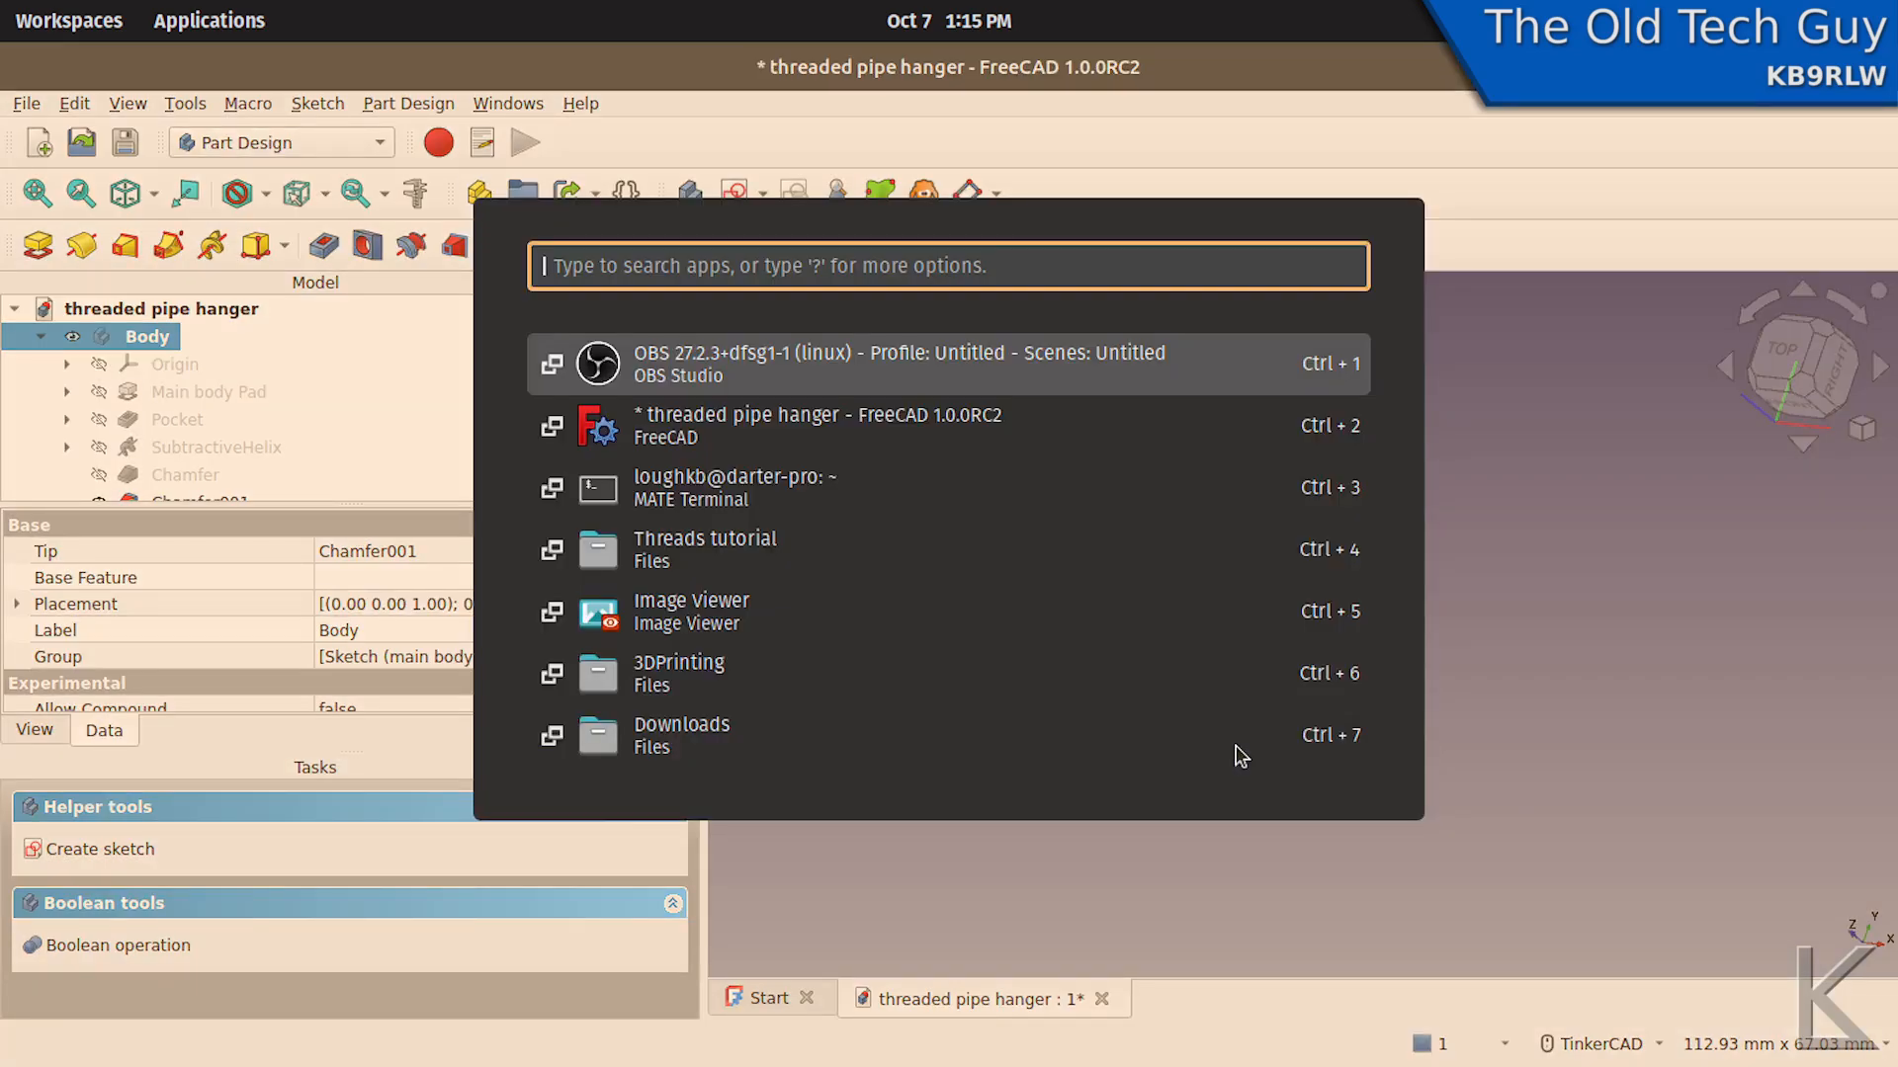
text(prus)
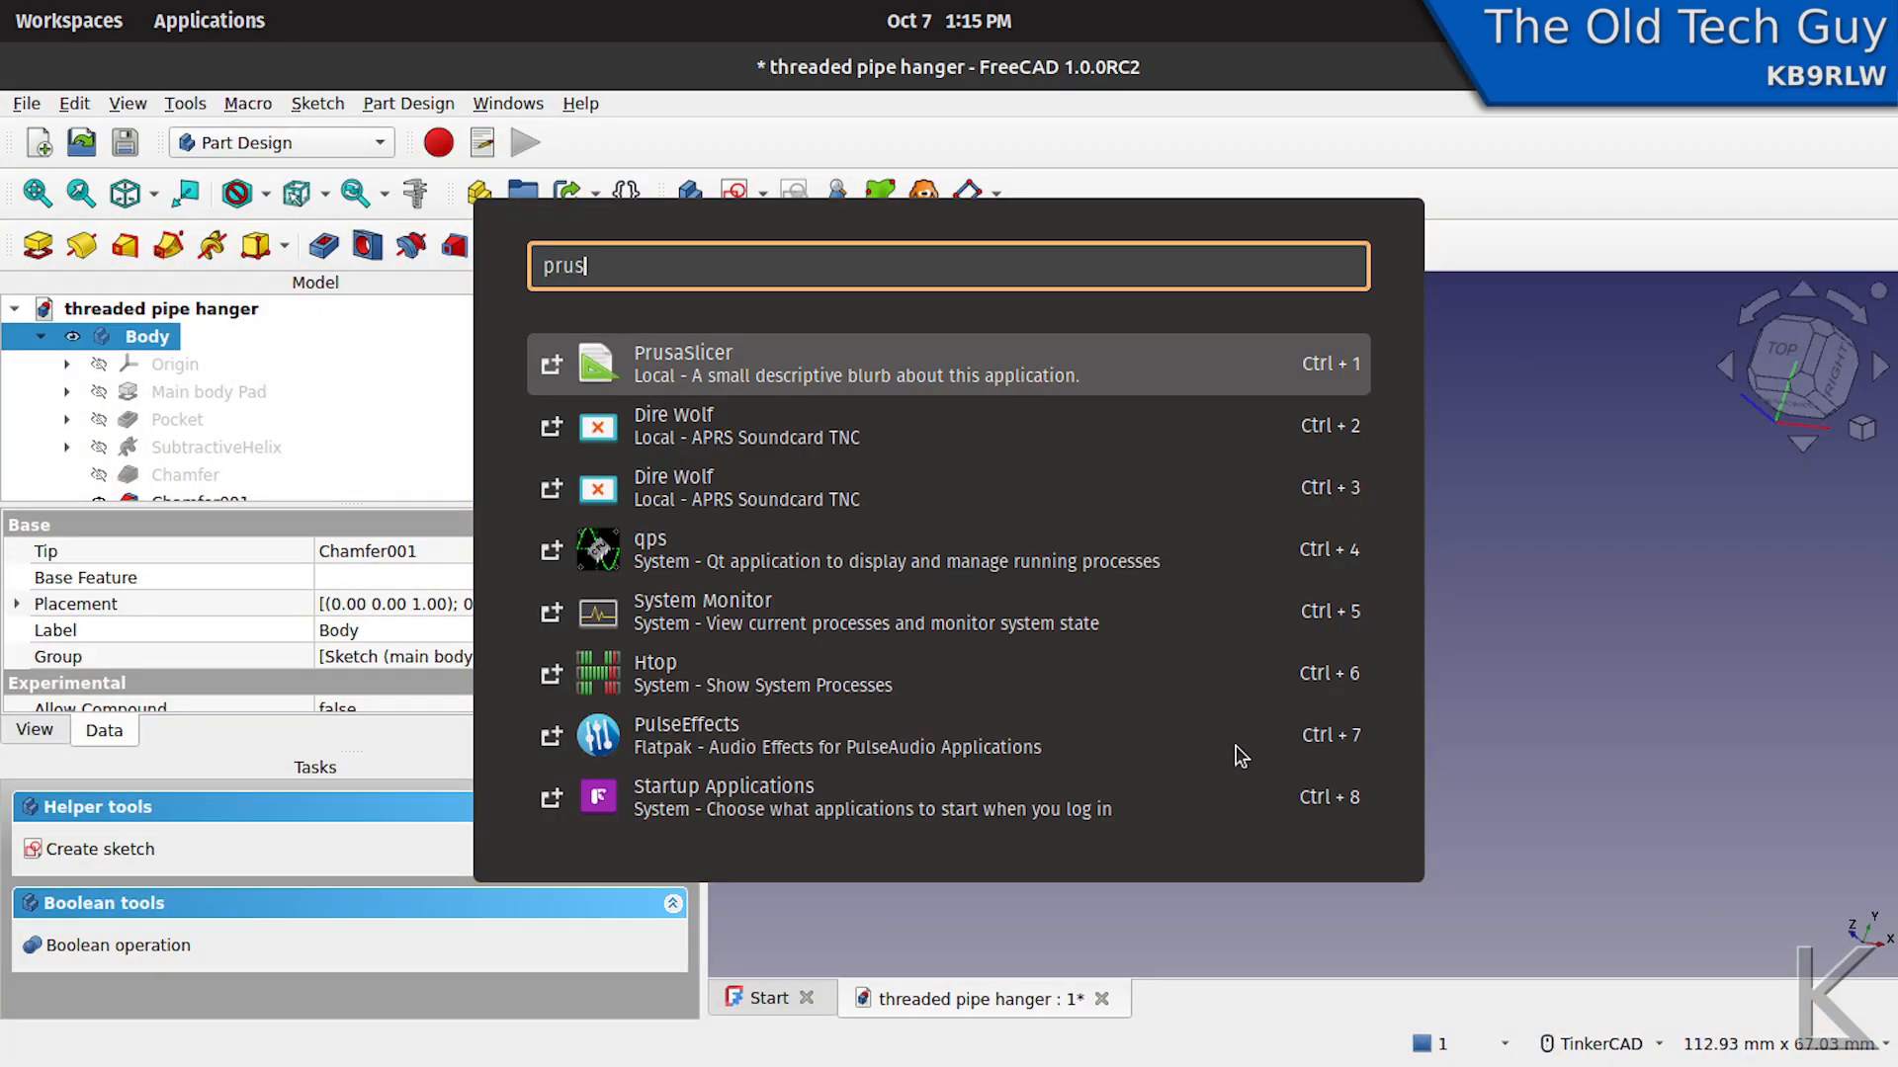
key(Return)
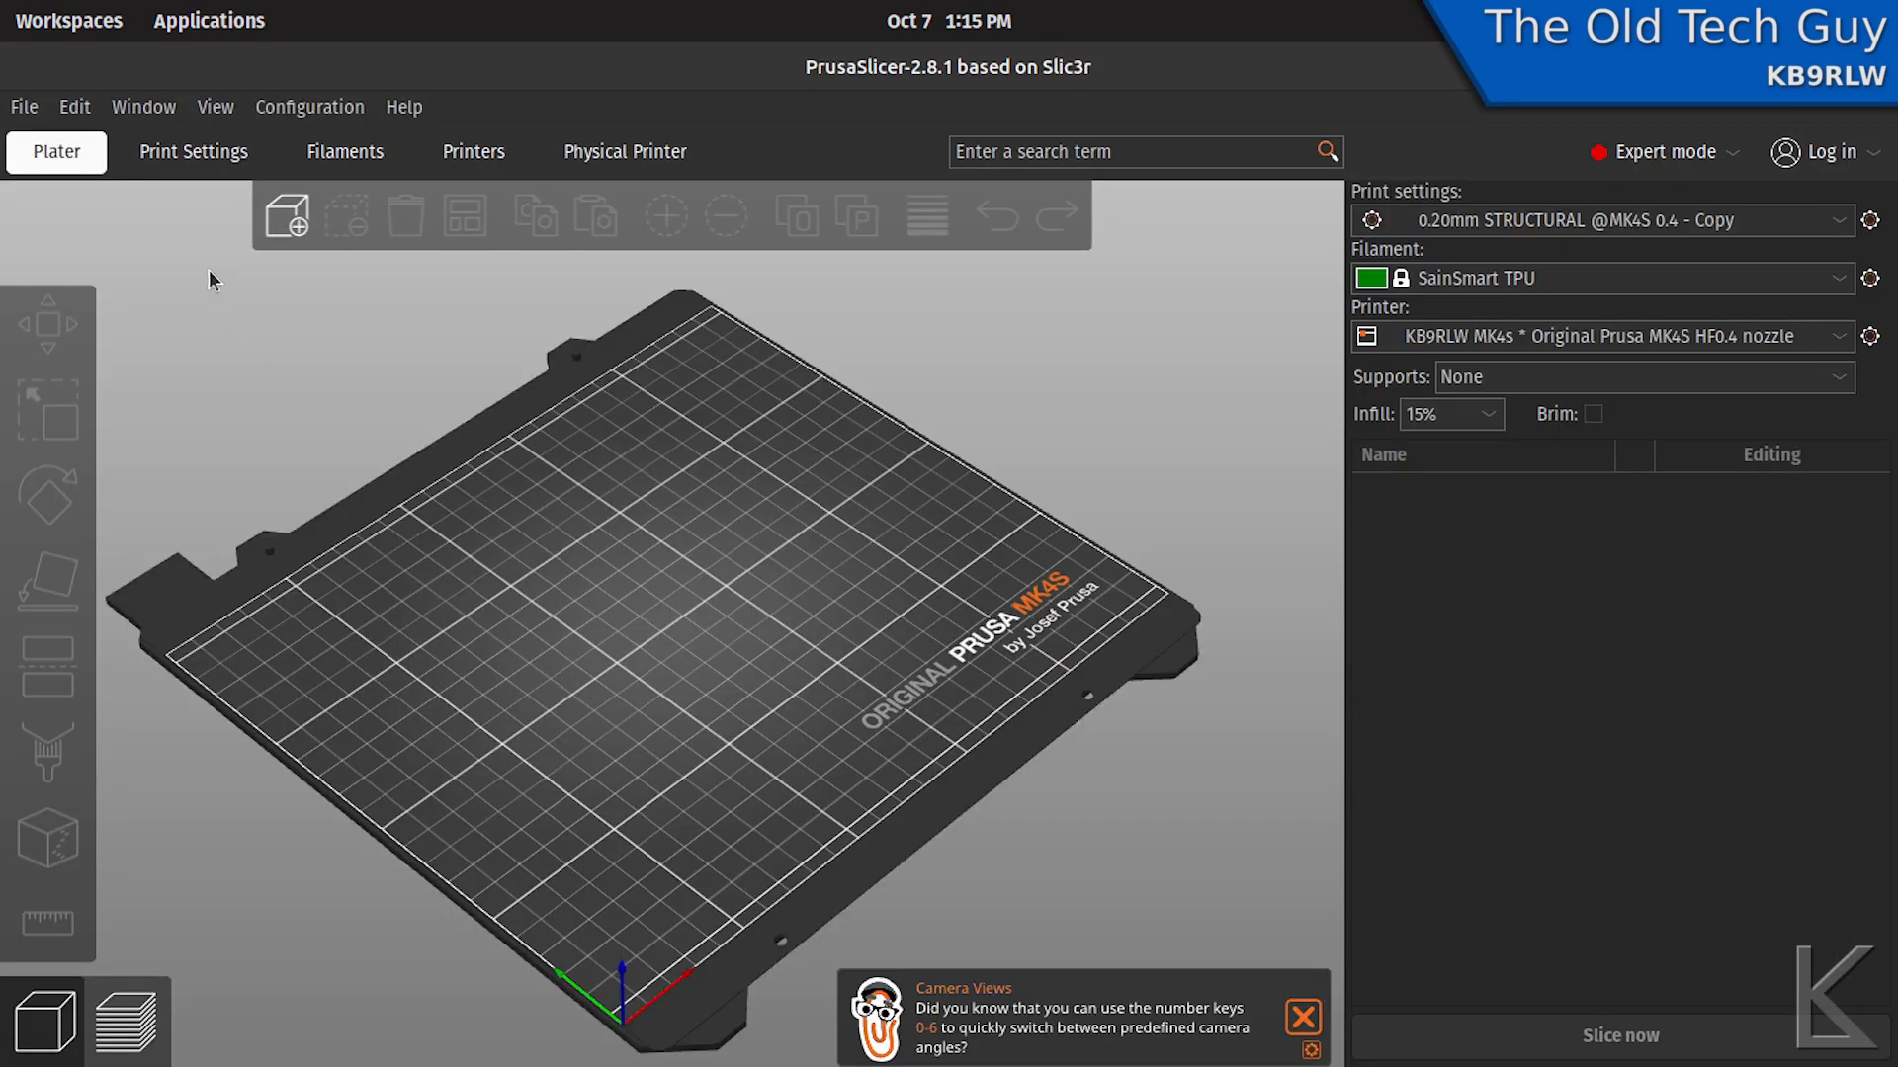
- Import threaded pipe hanger-Body.stl from the Tutorial files folder inside Desktop's 3DPrinting folder onto the print bed
click(275, 225)
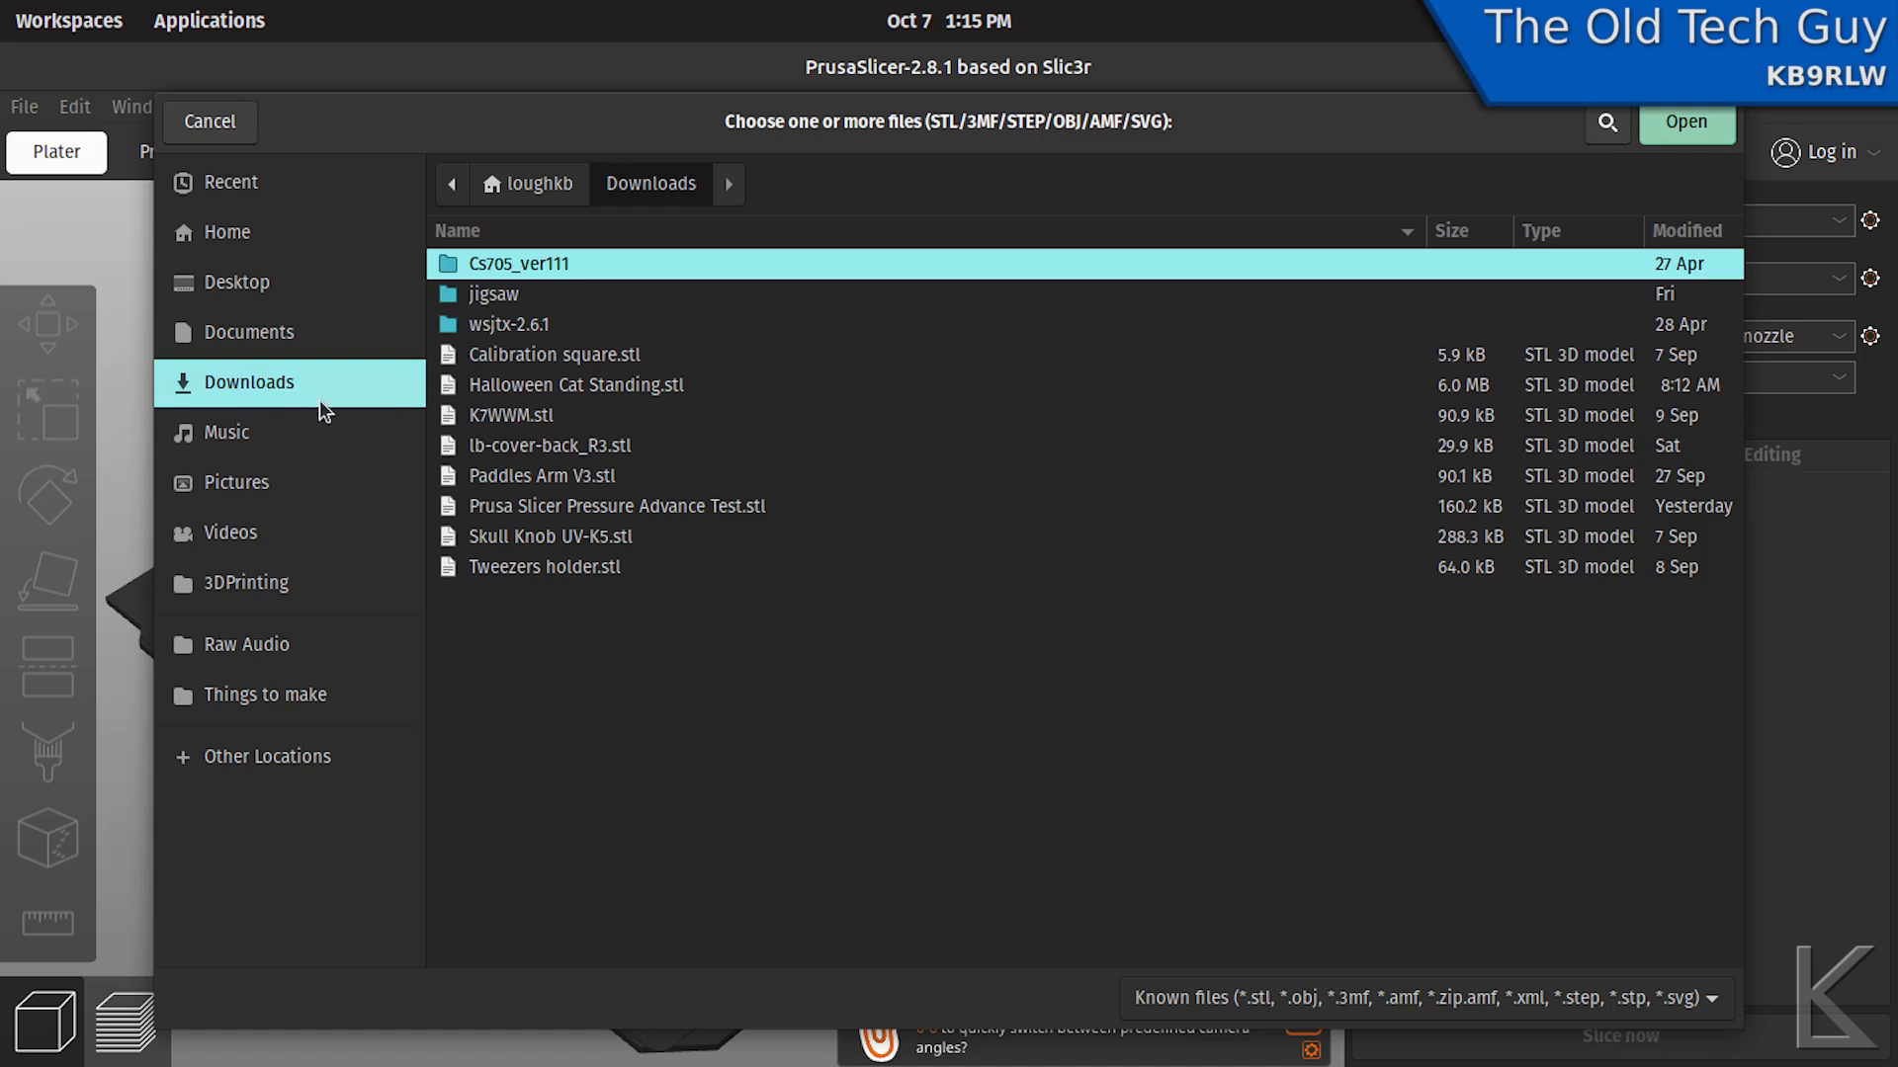
click(251, 282)
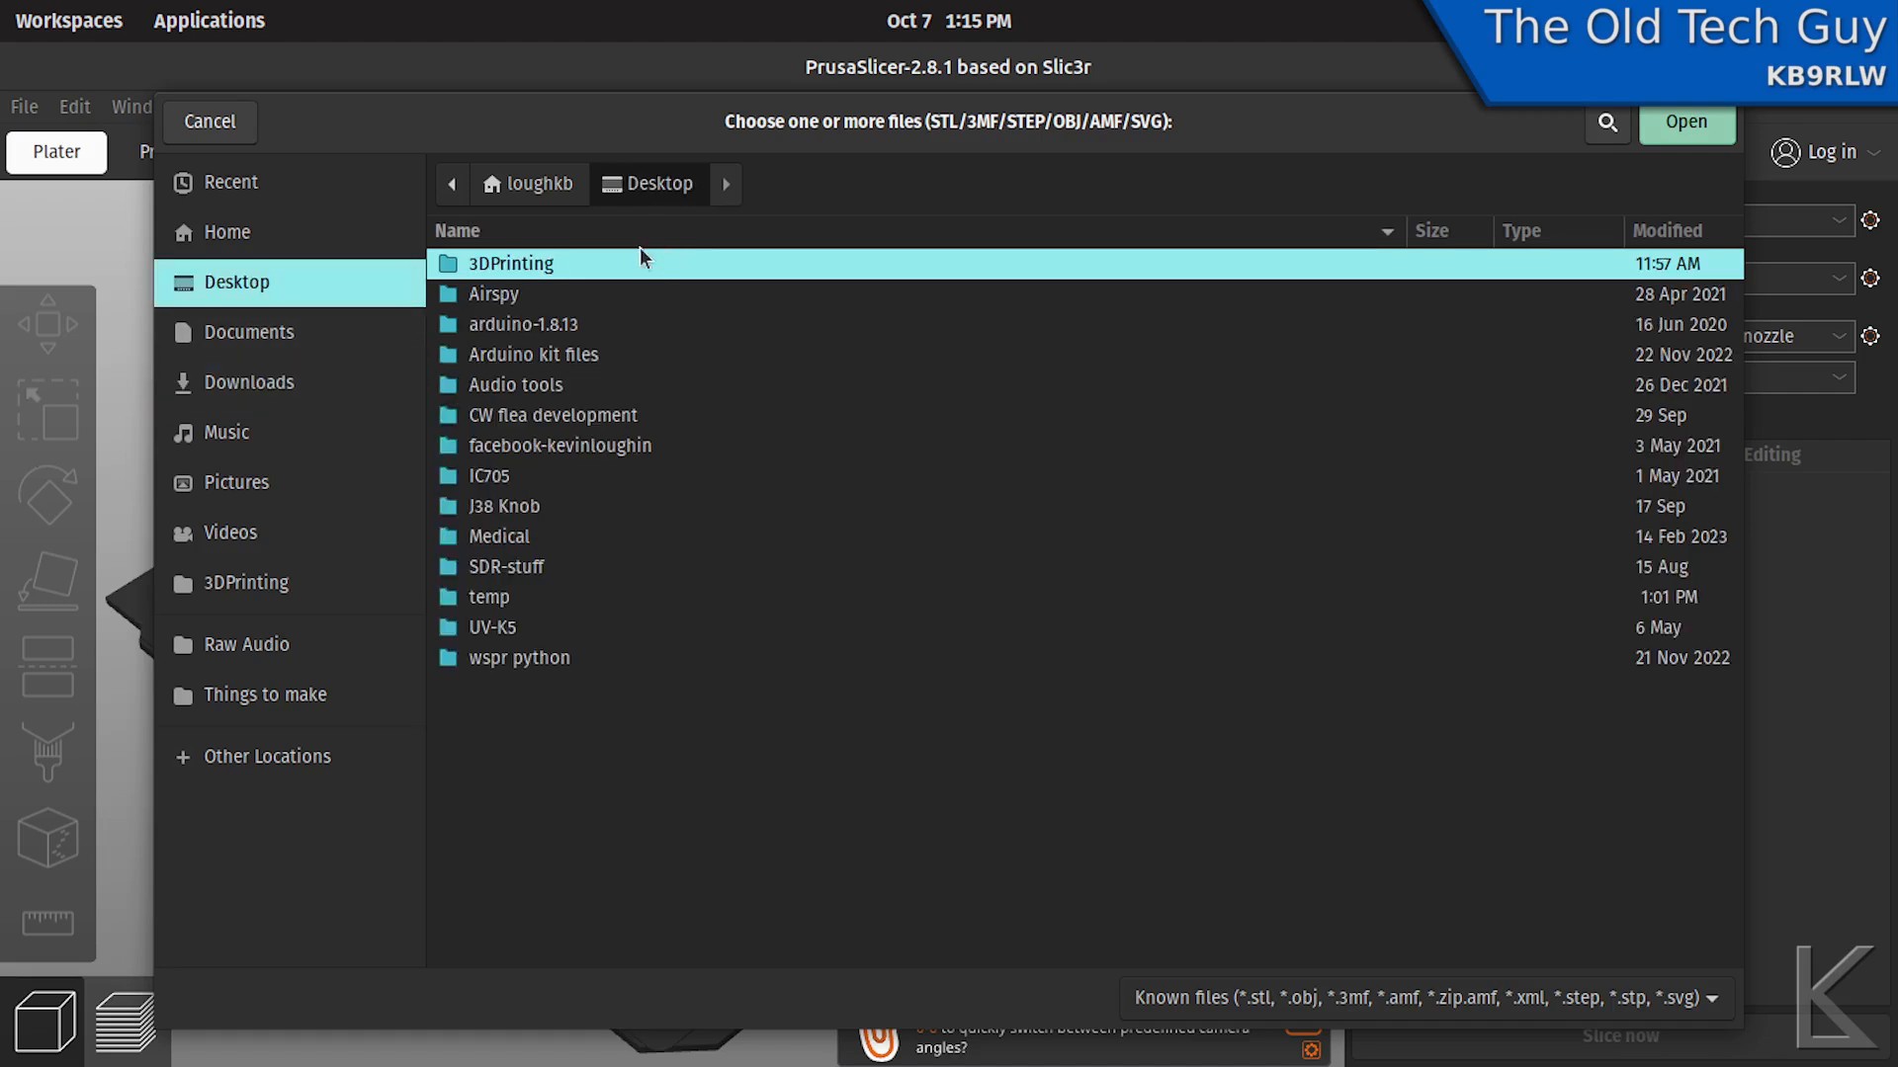
double_click(550, 263)
double_click(525, 476)
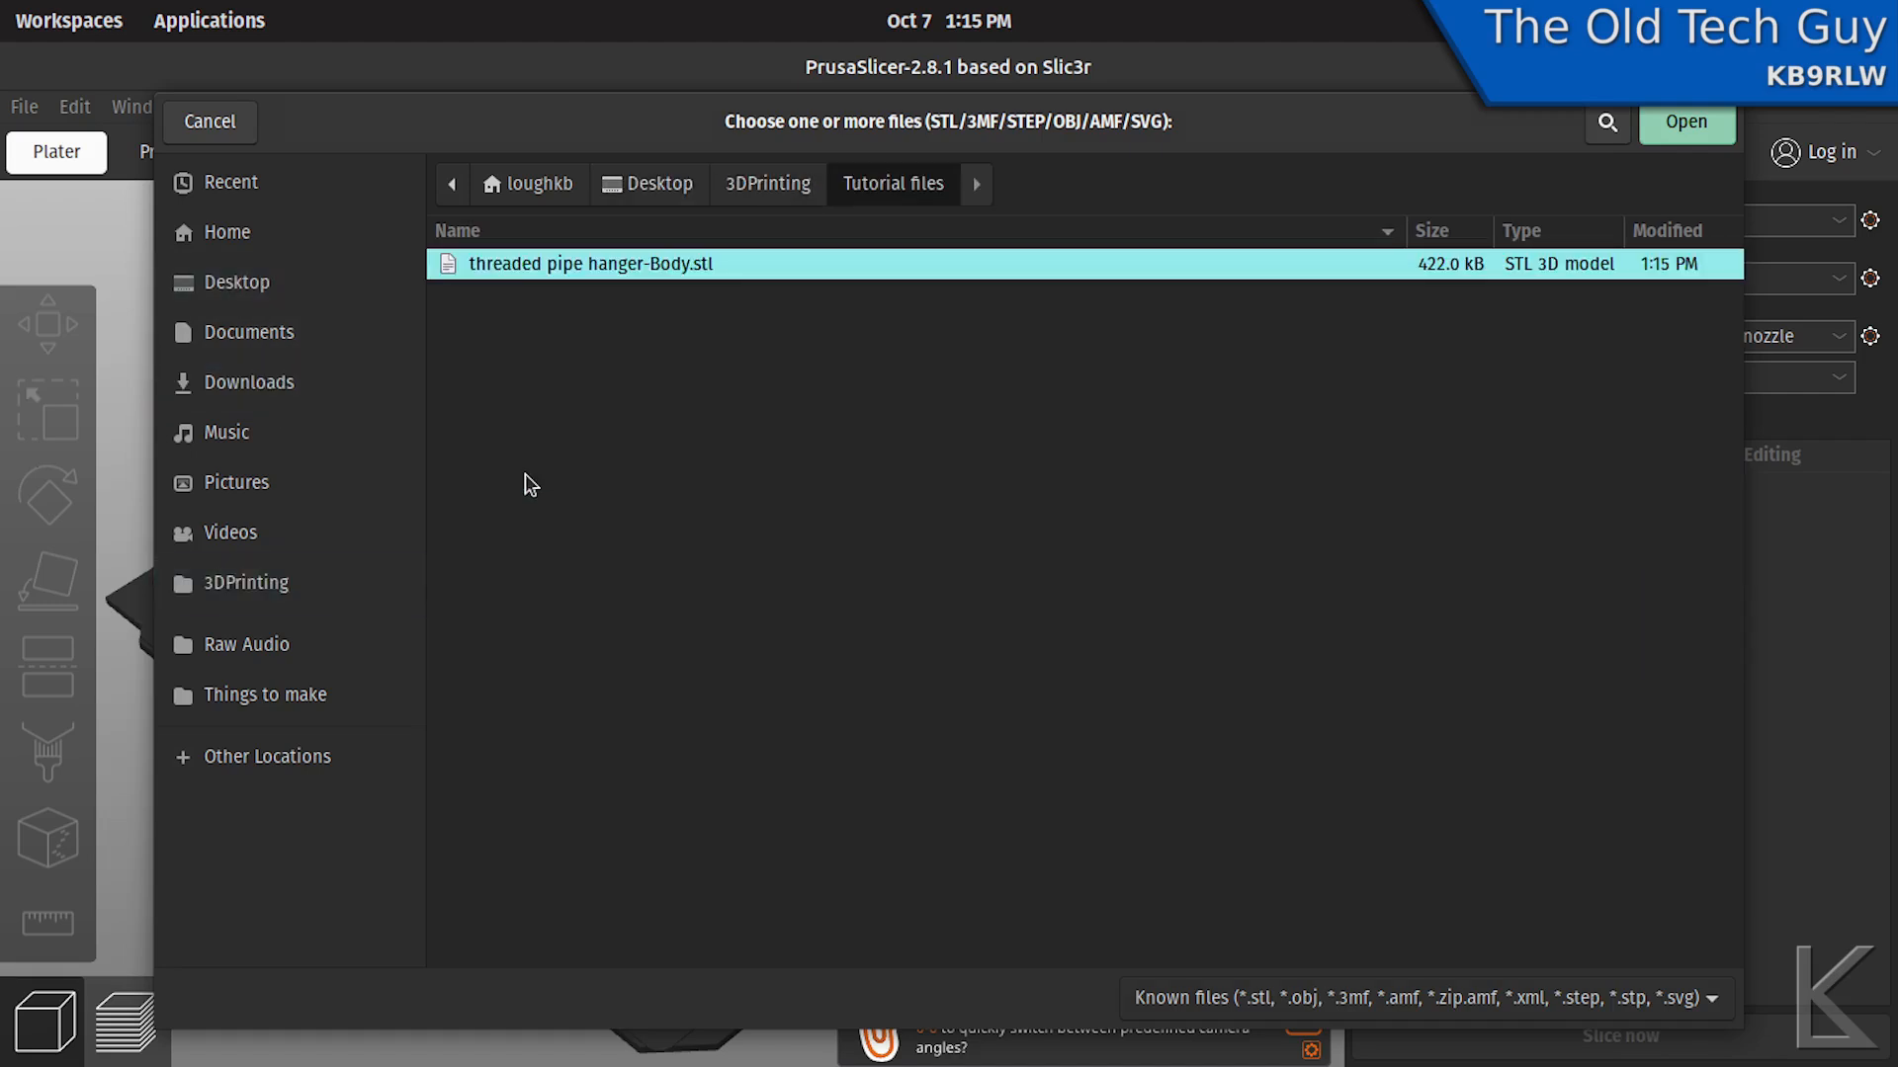
double_click(548, 265)
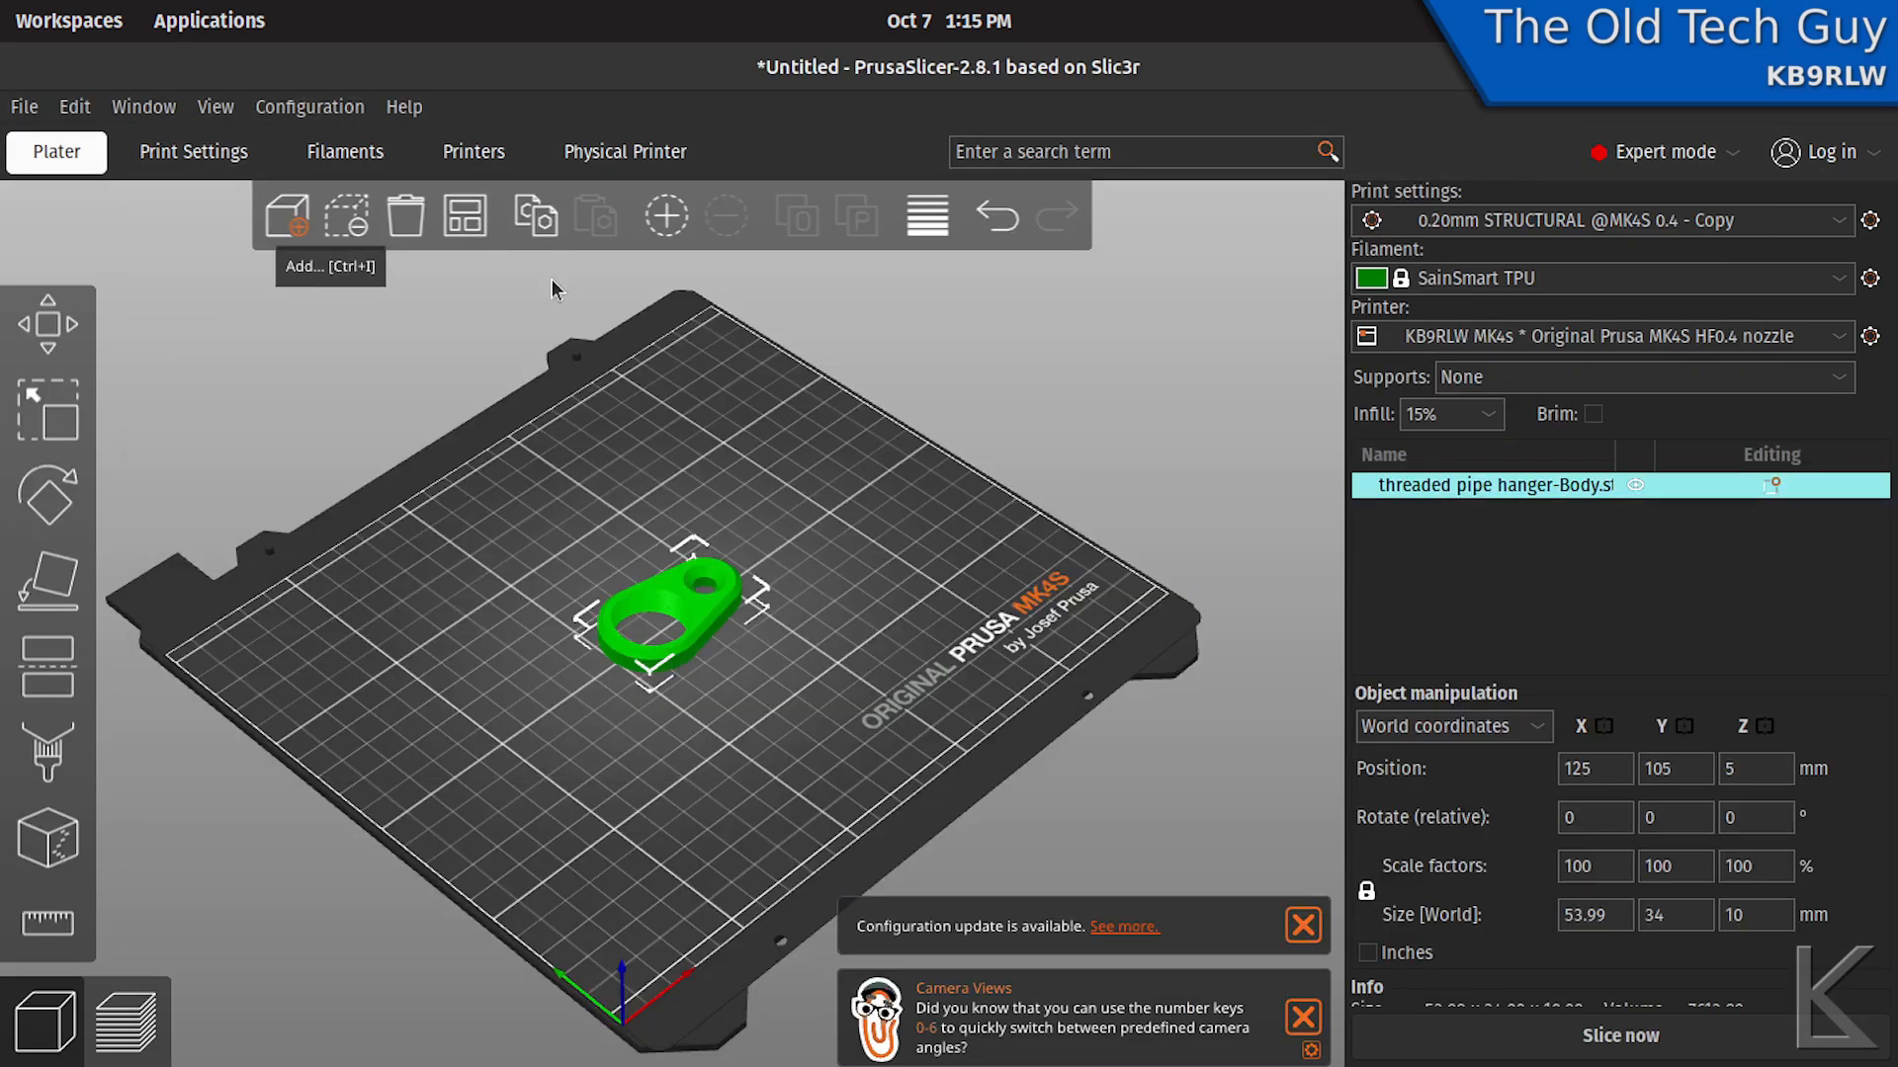
- Inspect the imported hanger up close from above and below, including its internal threads and countersunk screw hole
drag(706, 593, 667, 596)
scroll(673, 604, up, 6)
scroll(673, 605, up, 4)
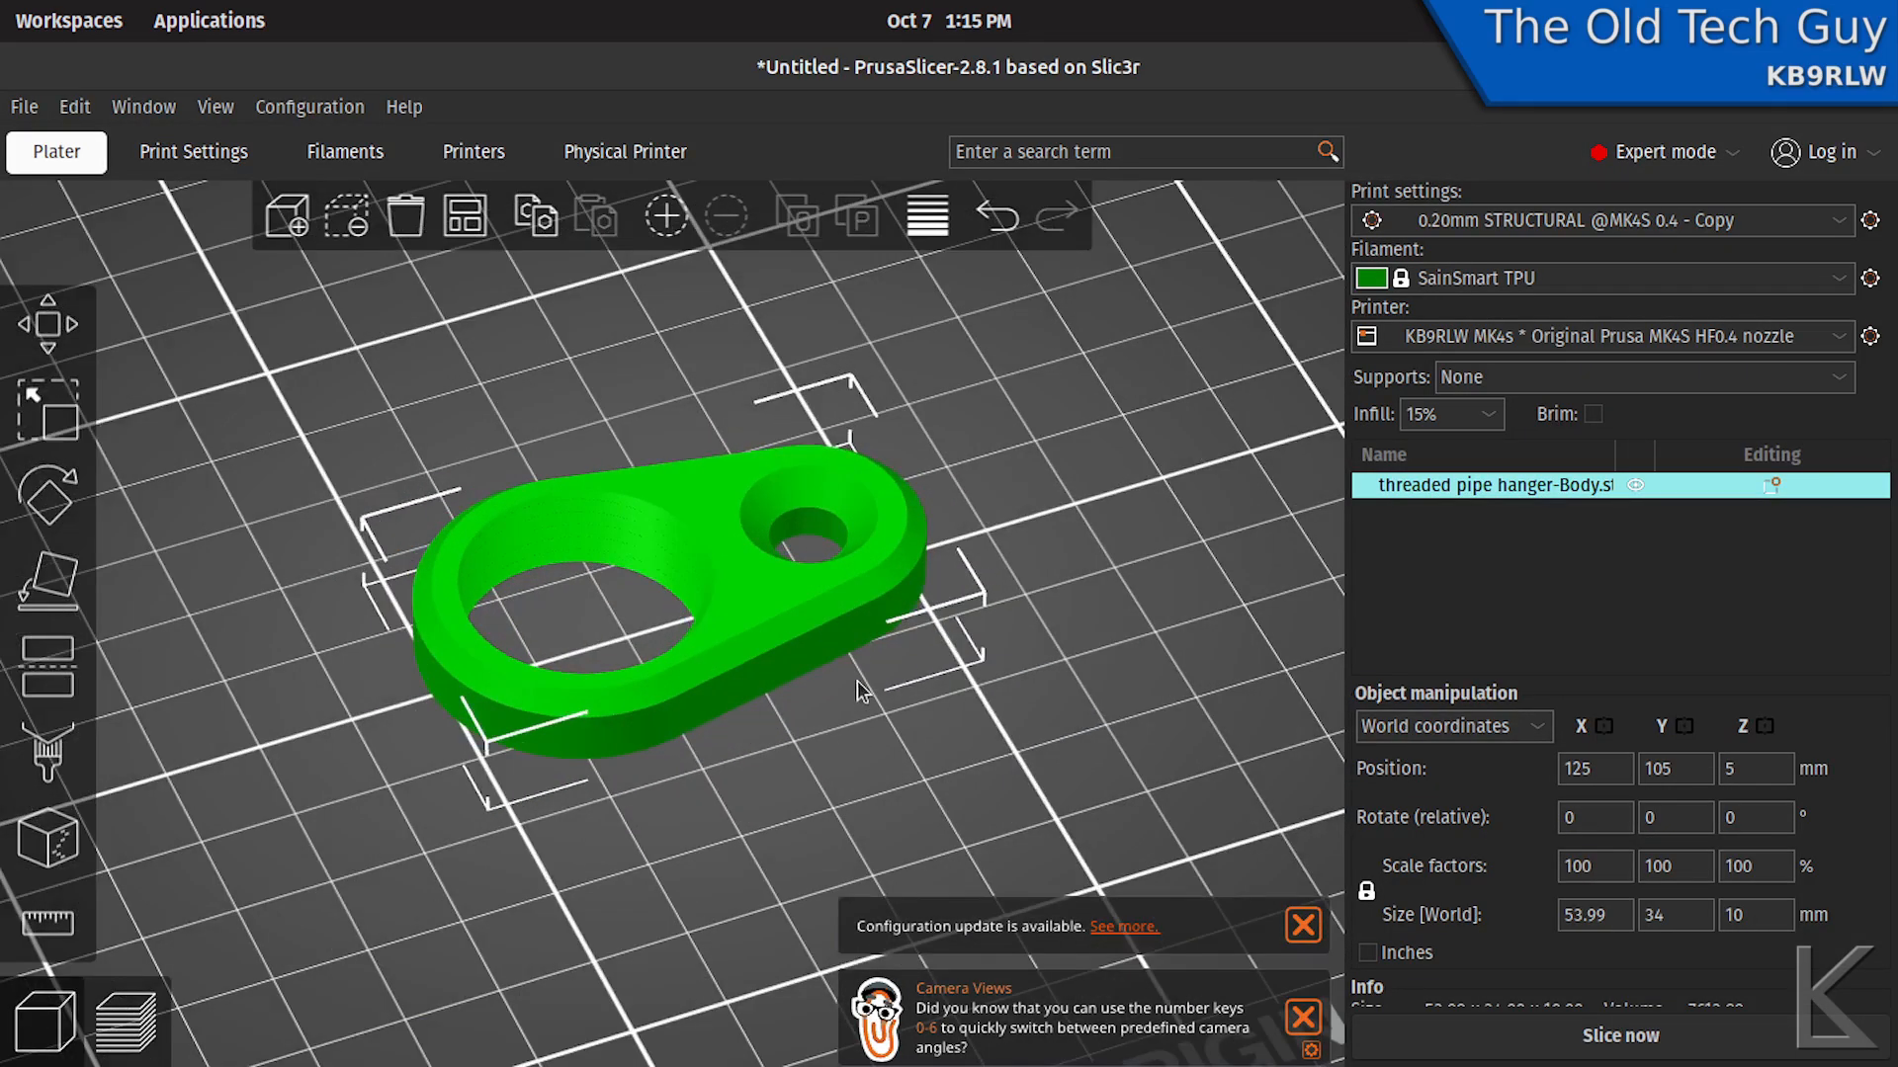
right_drag(856, 679, 907, 699)
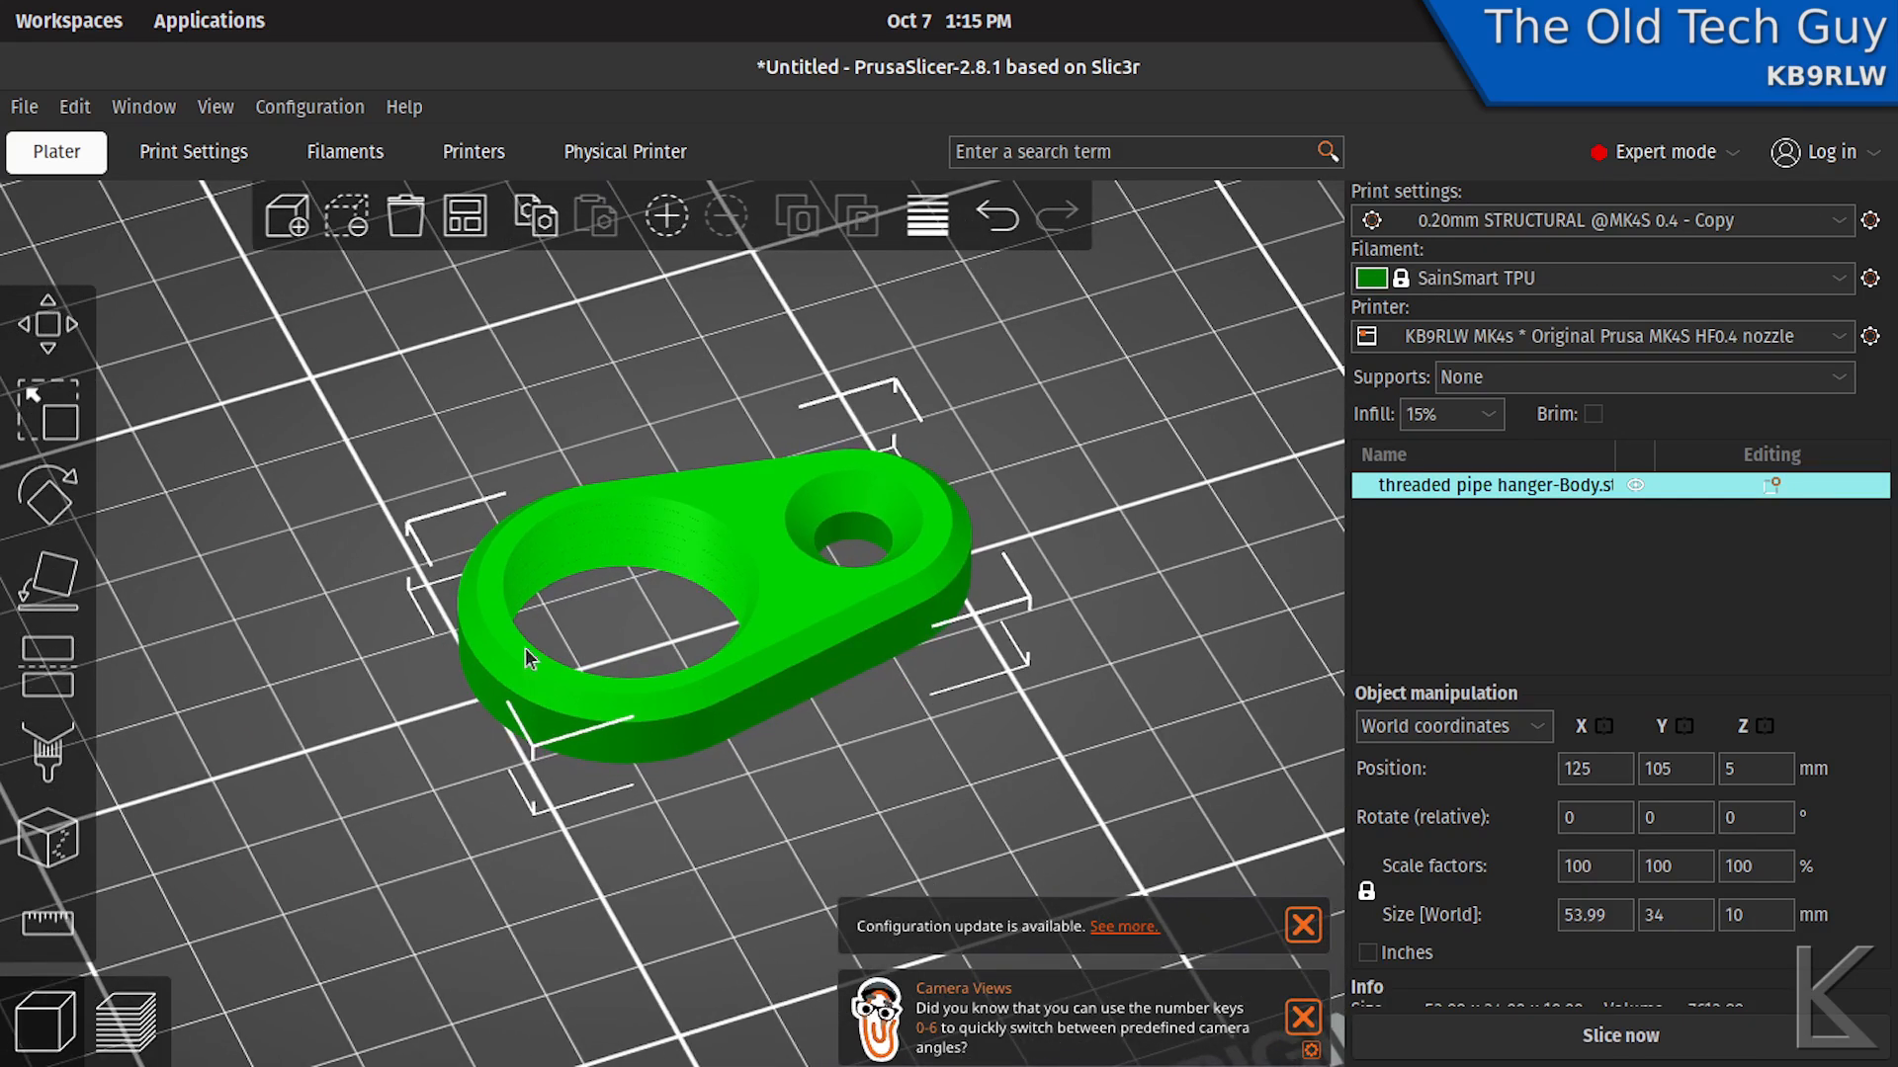
click(376, 681)
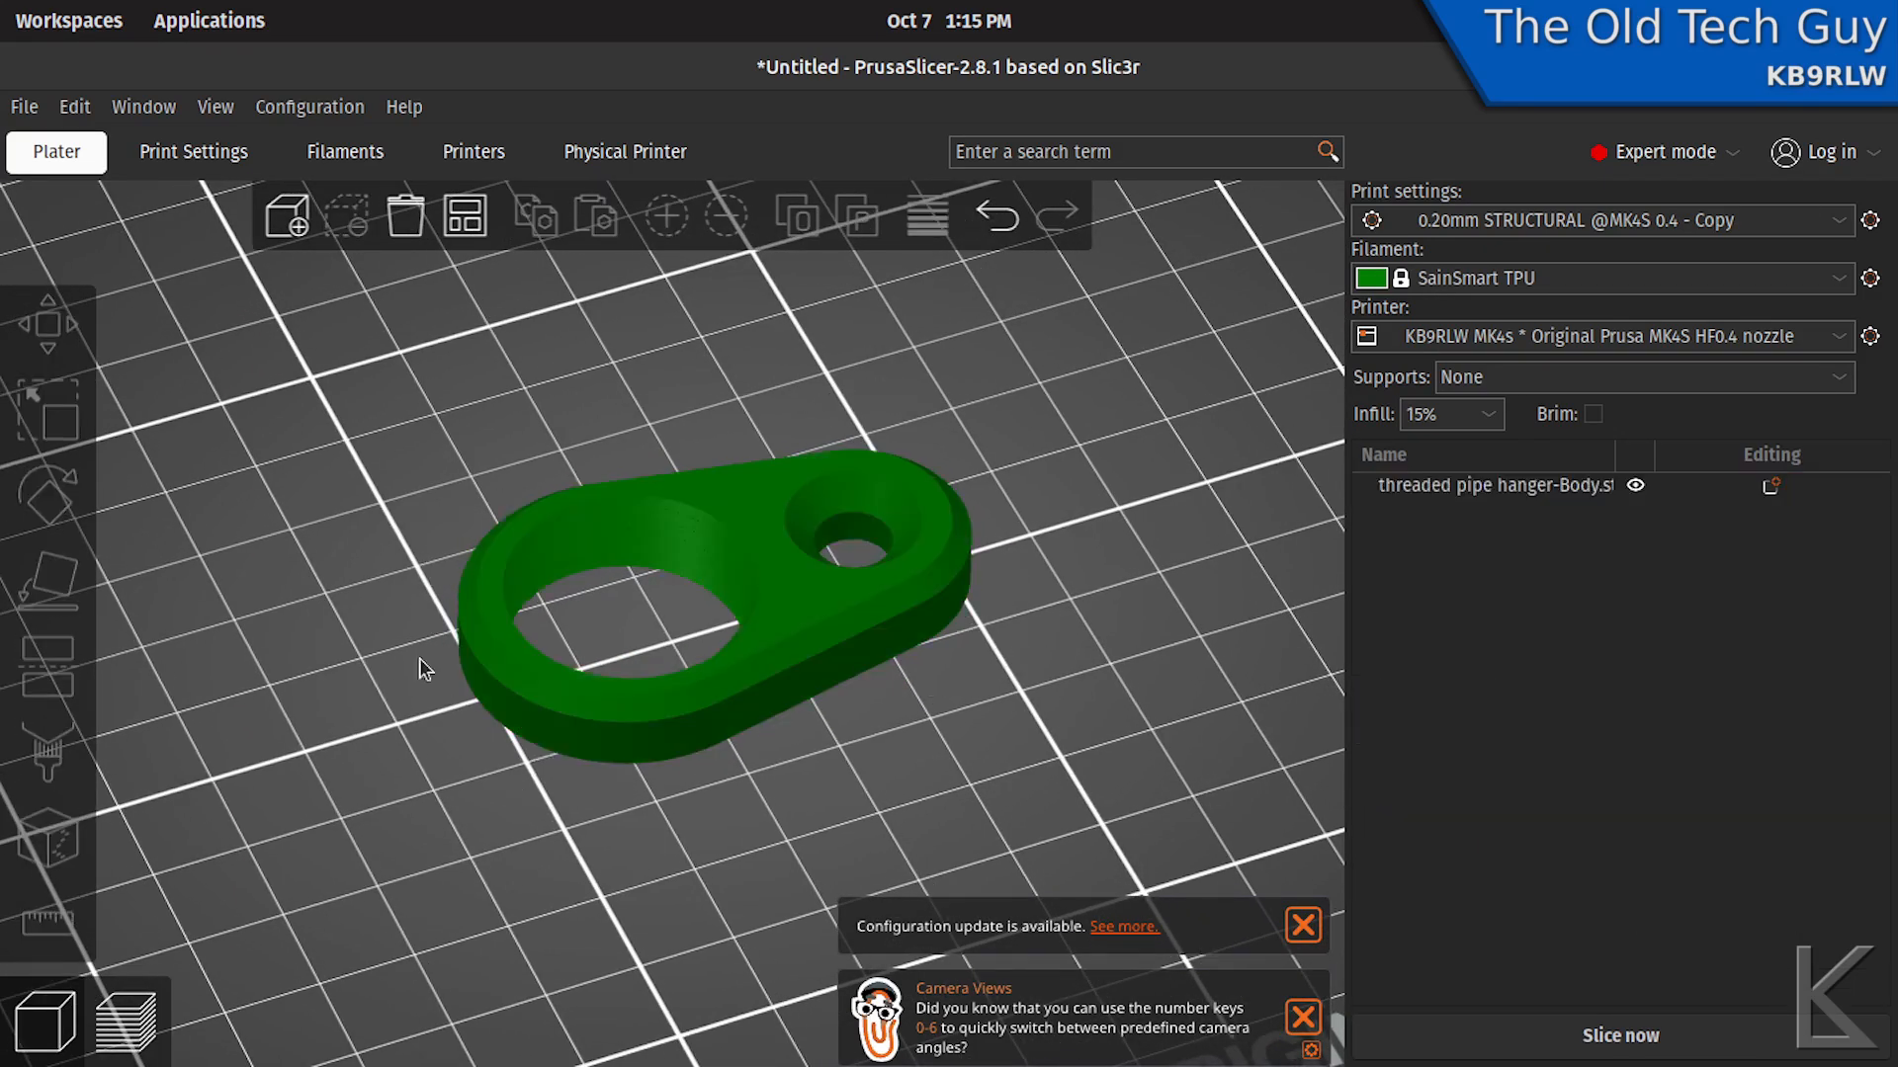
scroll(540, 631, up, 6)
drag(567, 575, 386, 567)
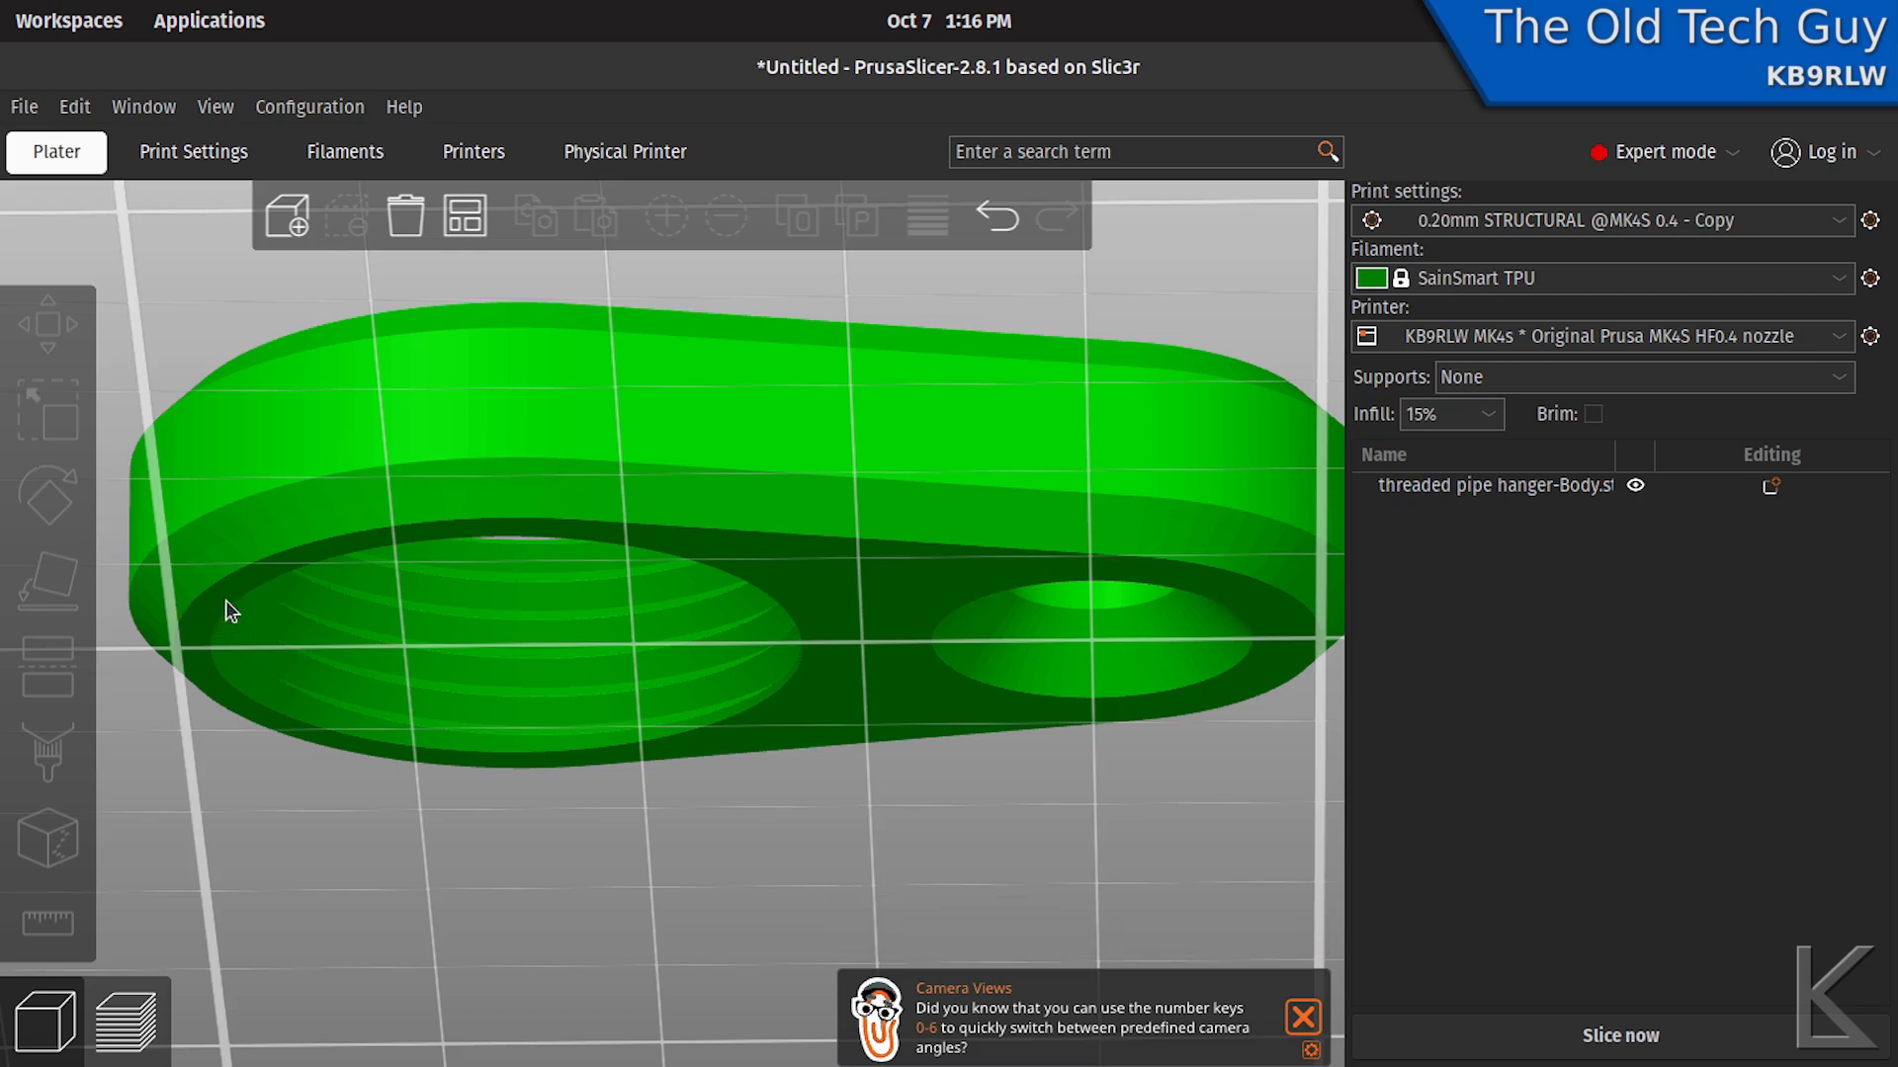
- Set the filament to Generic PLA and slice the hanger
click(1478, 218)
click(1479, 217)
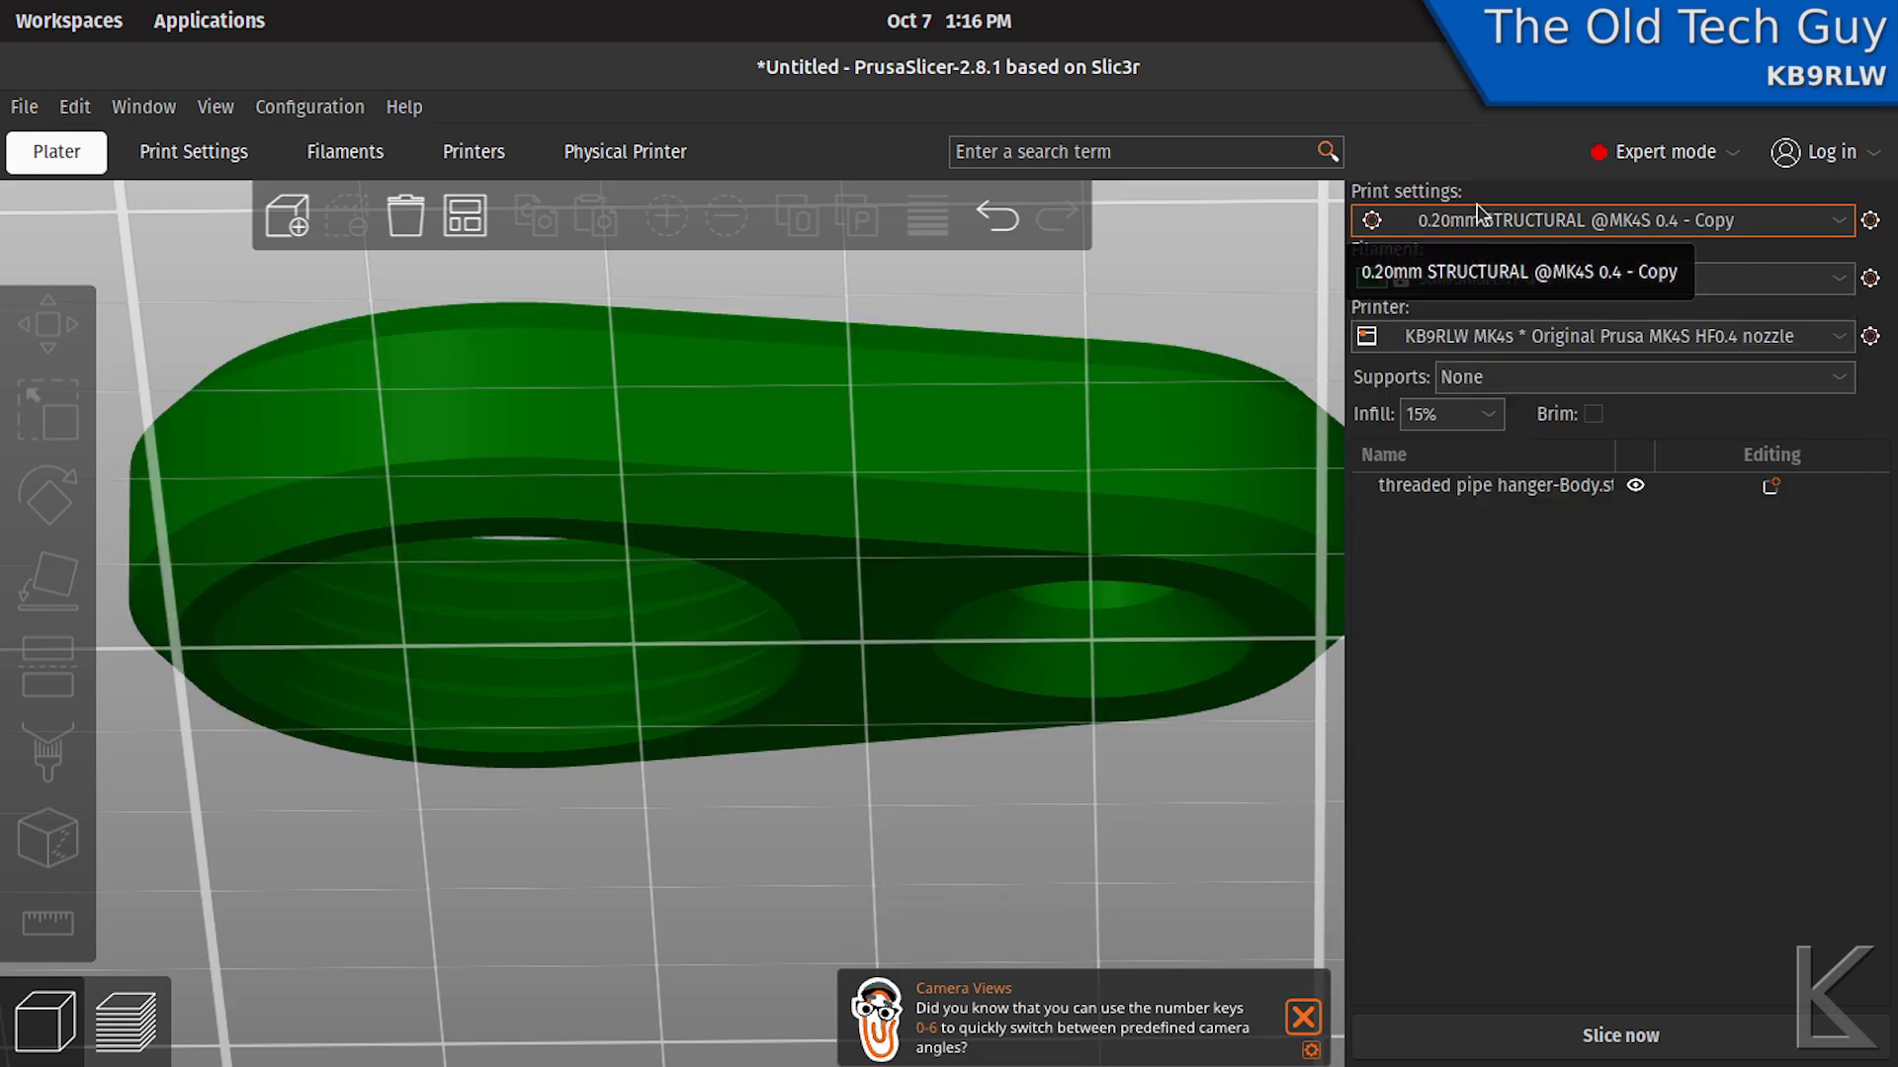
click(1469, 279)
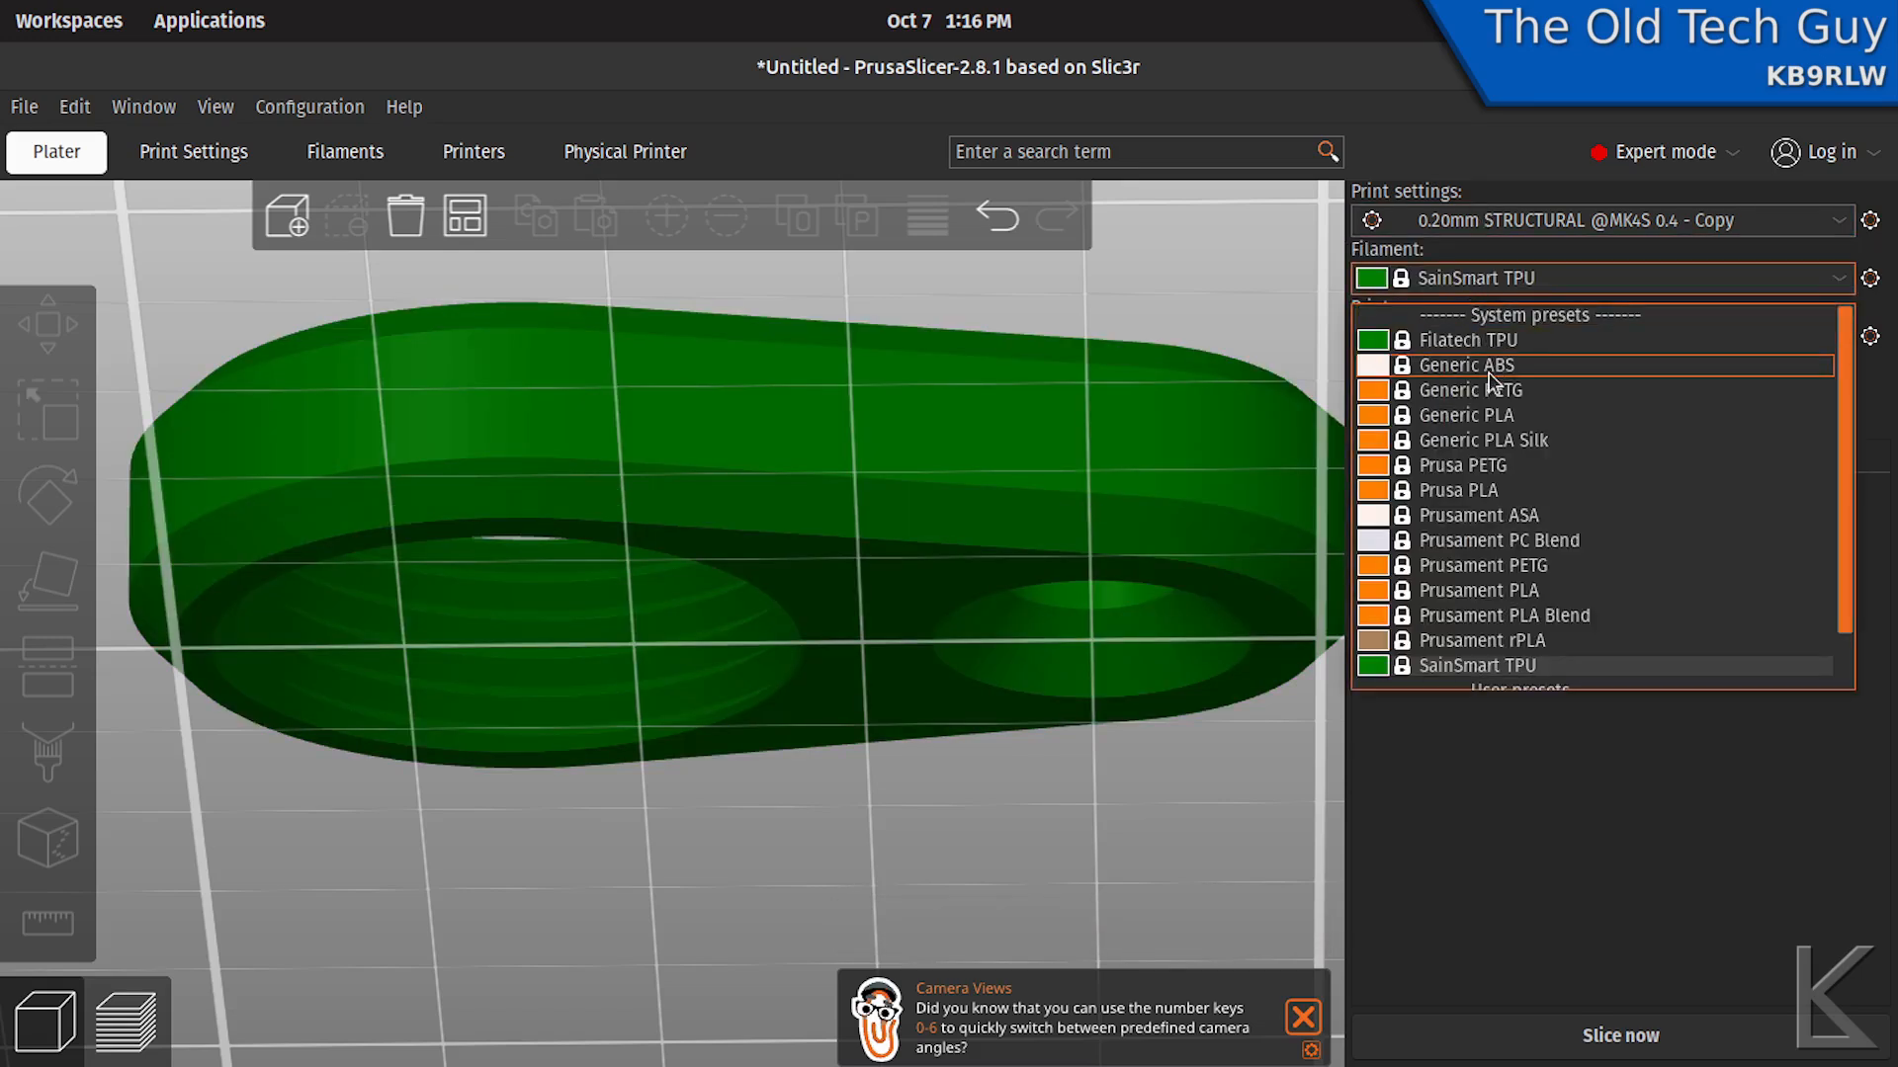
click(1465, 415)
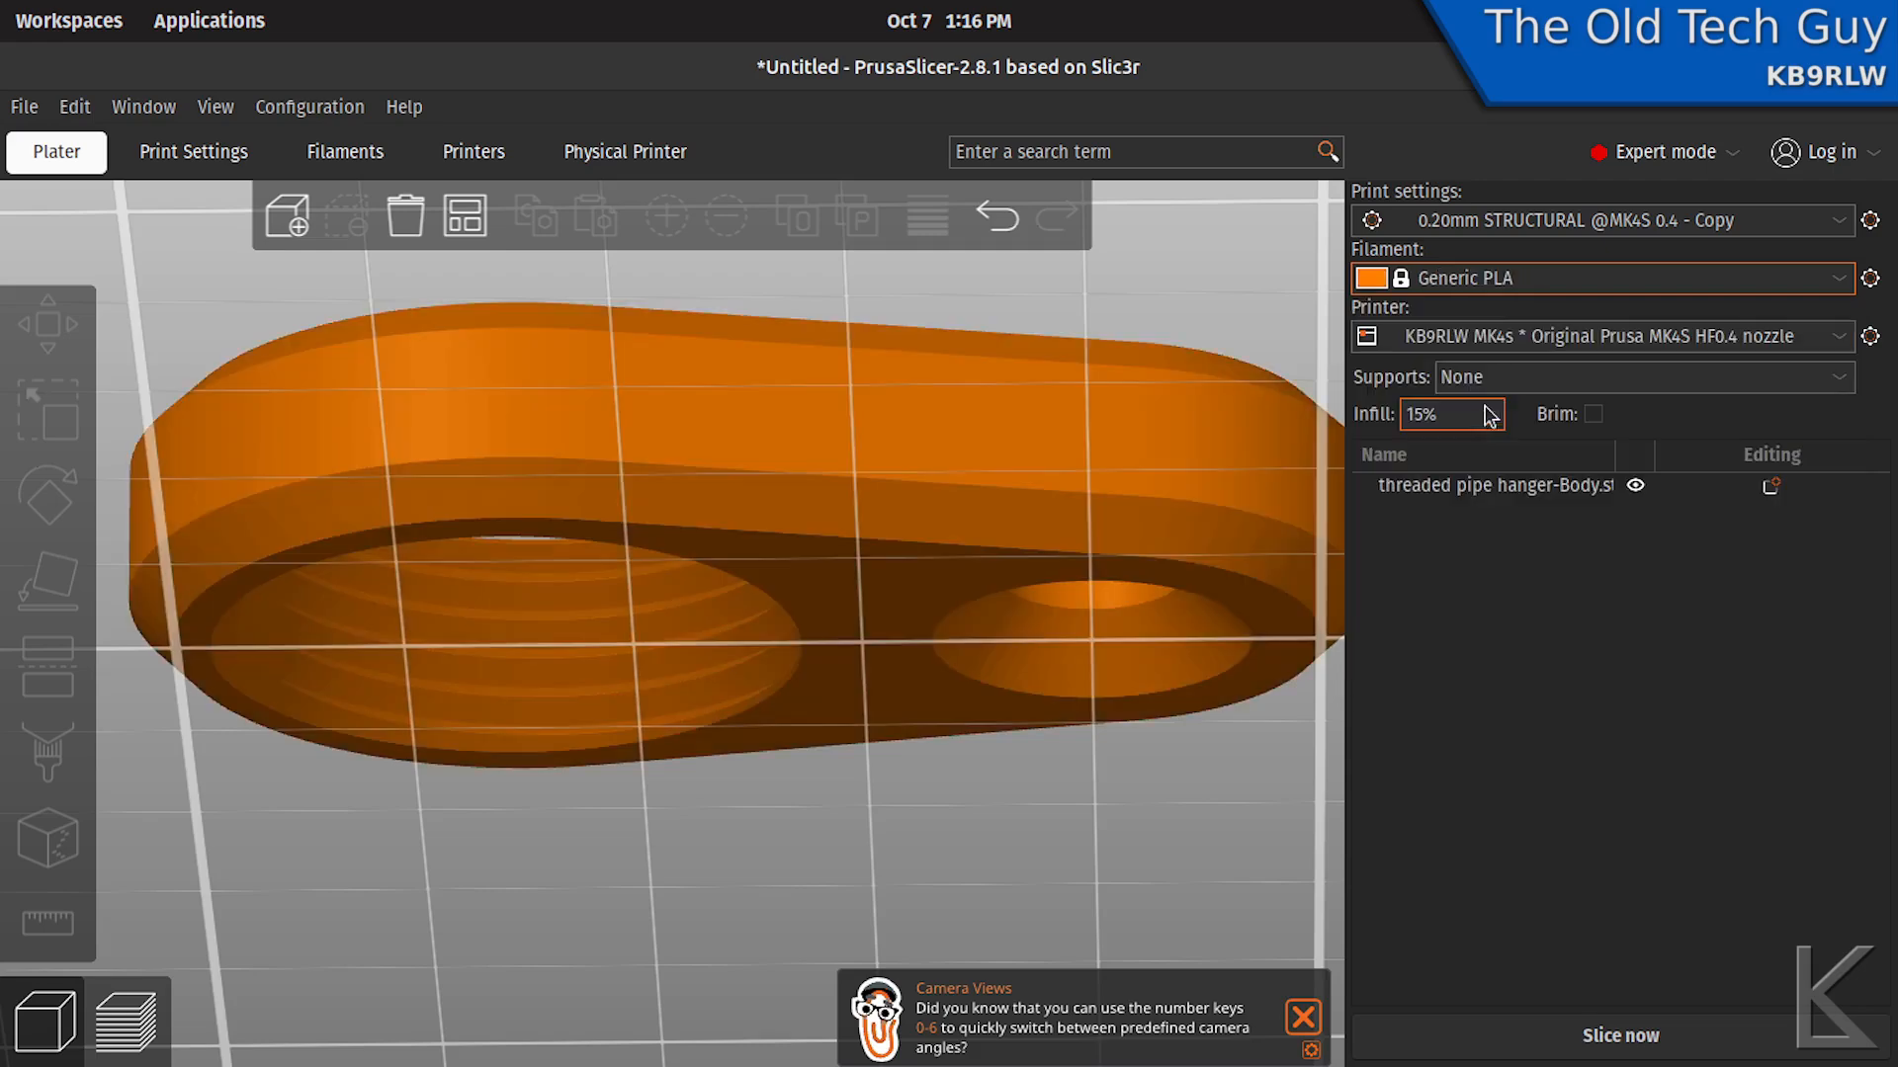
click(1647, 1037)
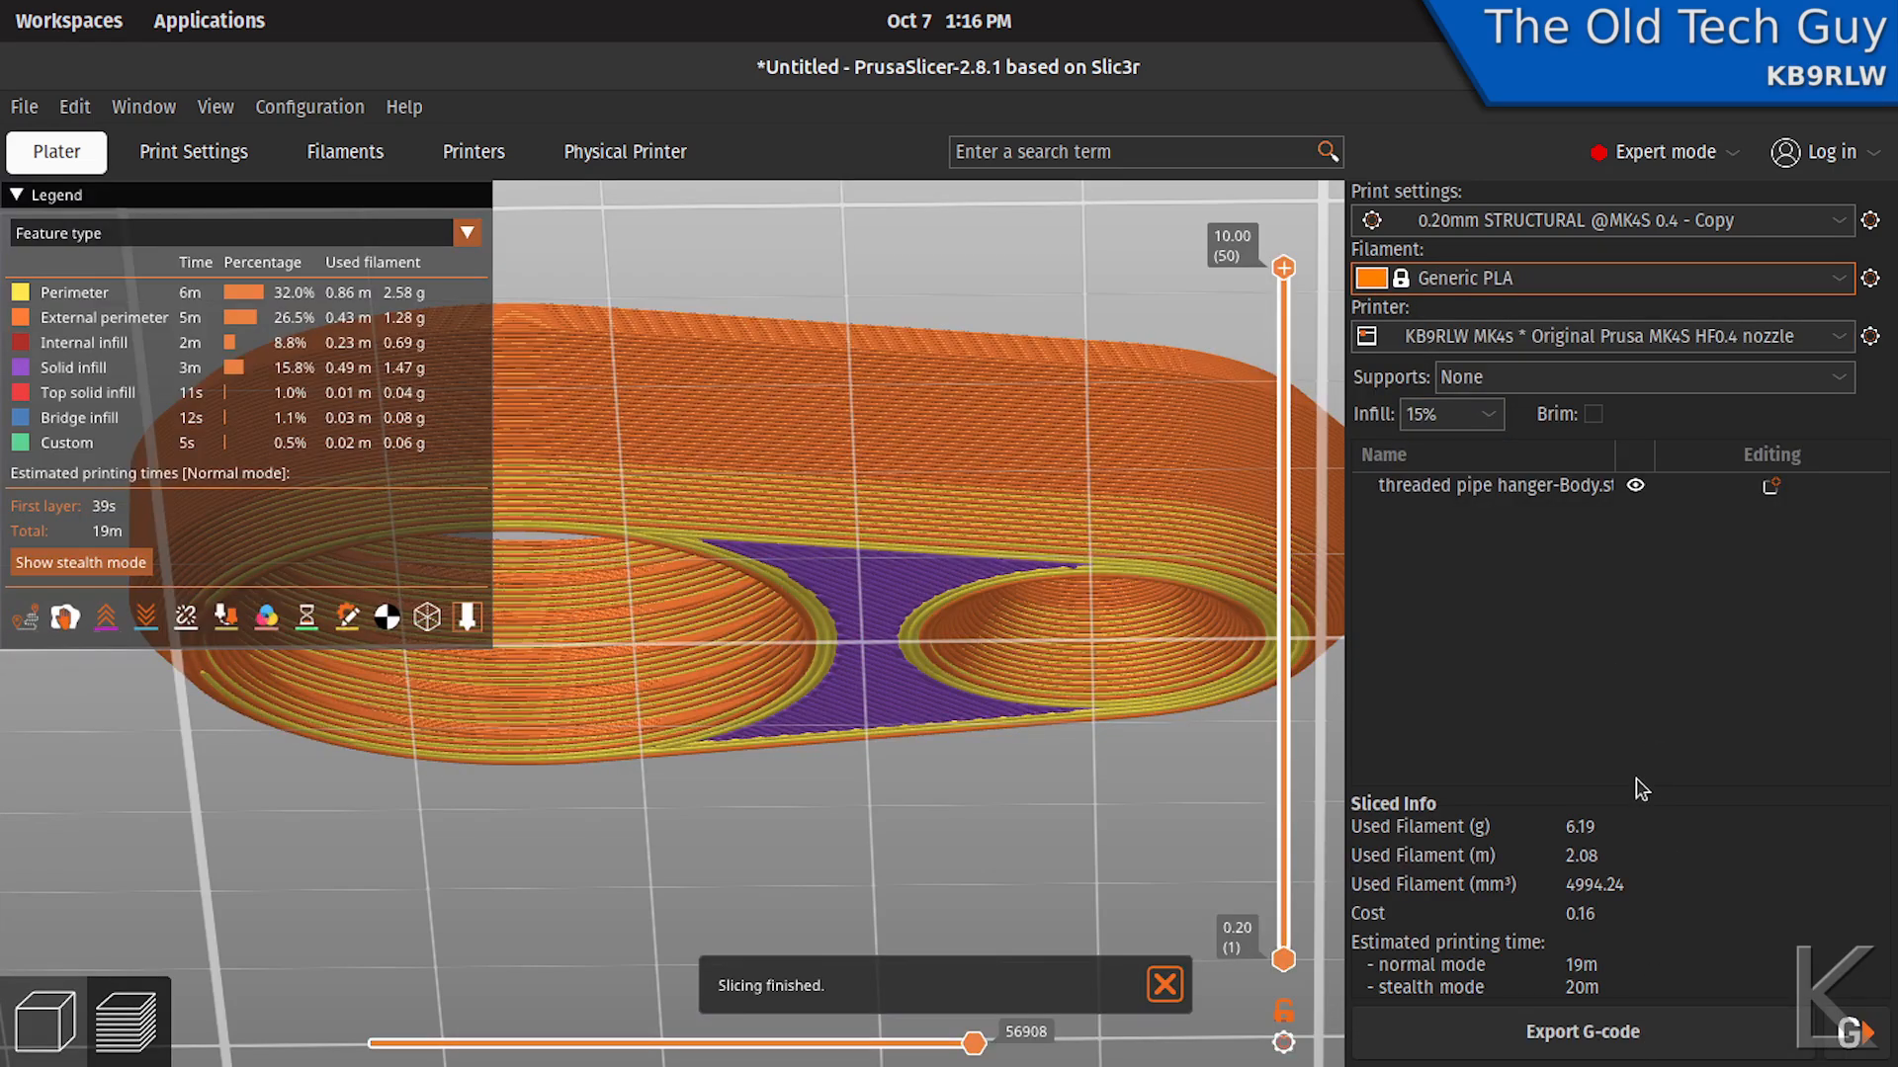
- Reduce the sliced preview to the first 0.20 mm layer and examine the thin perimeter around the threaded opening
mouse_move(1305, 279)
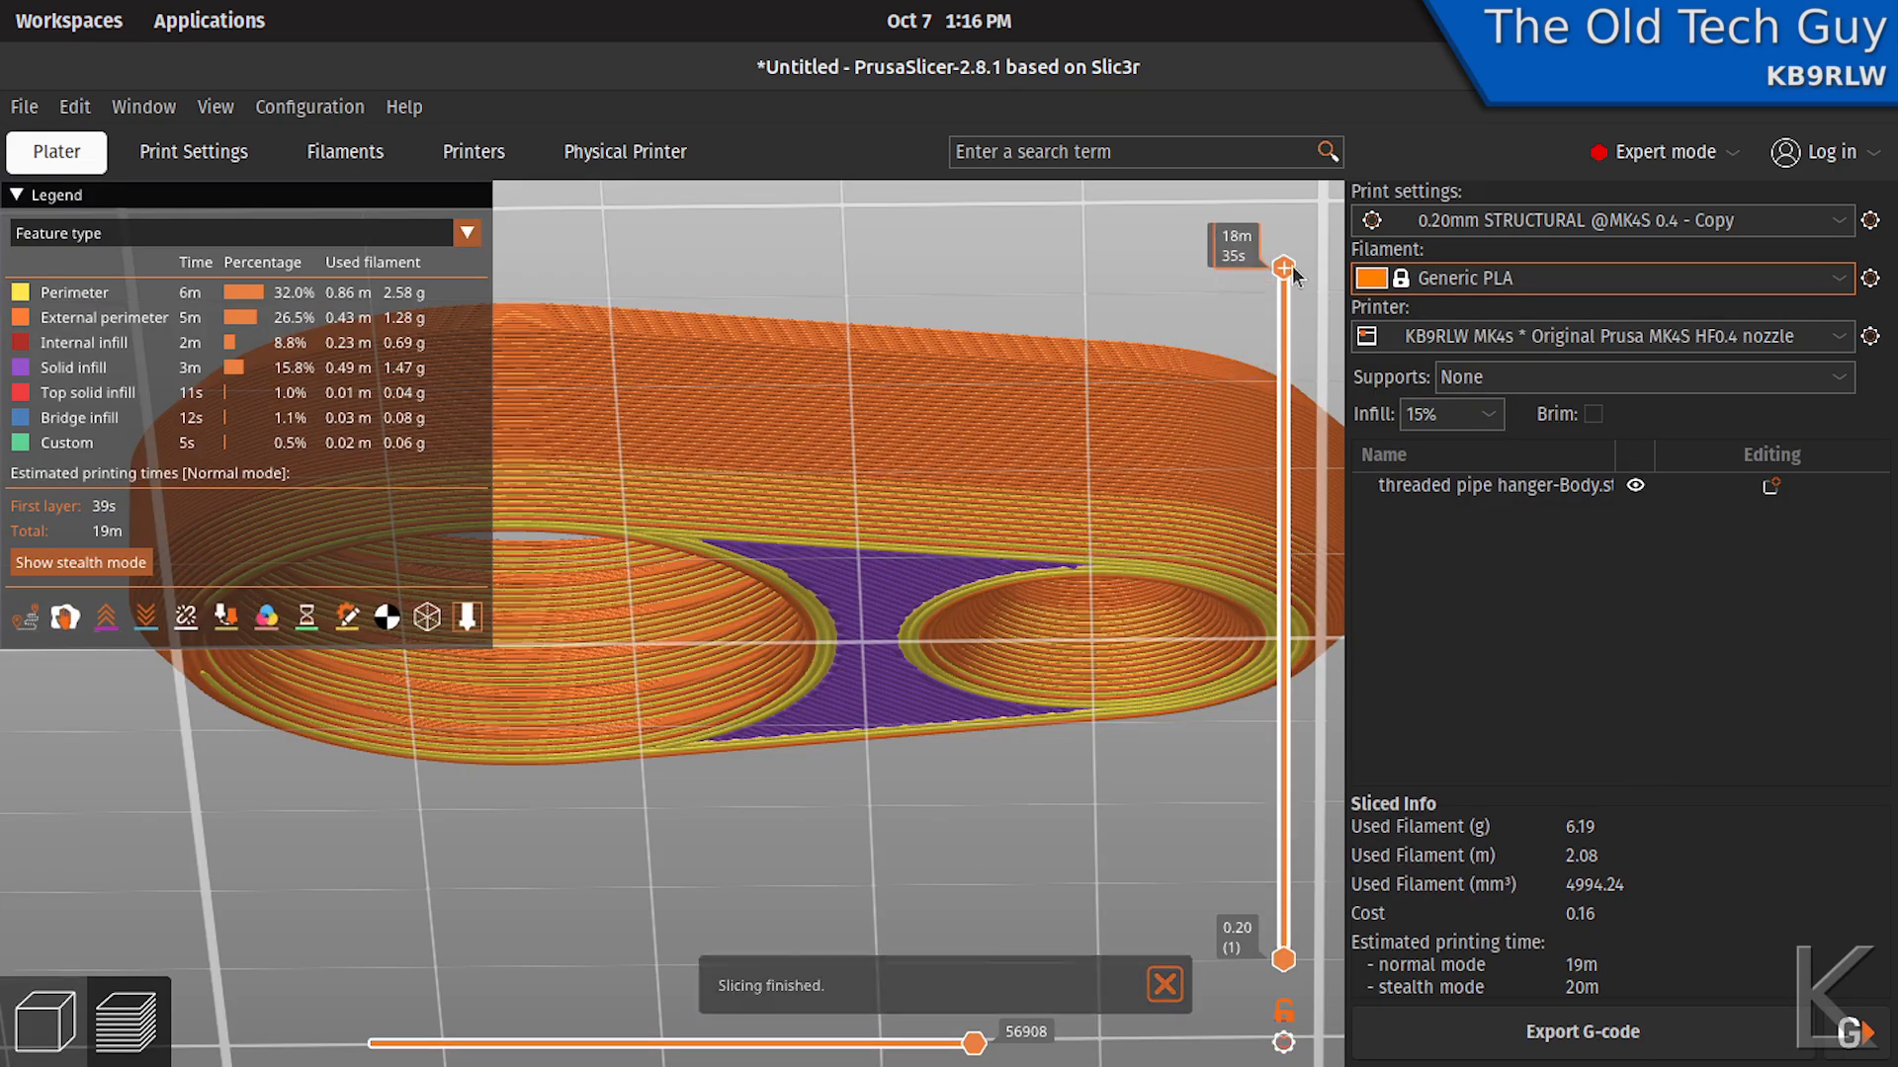
drag(1288, 282, 1282, 951)
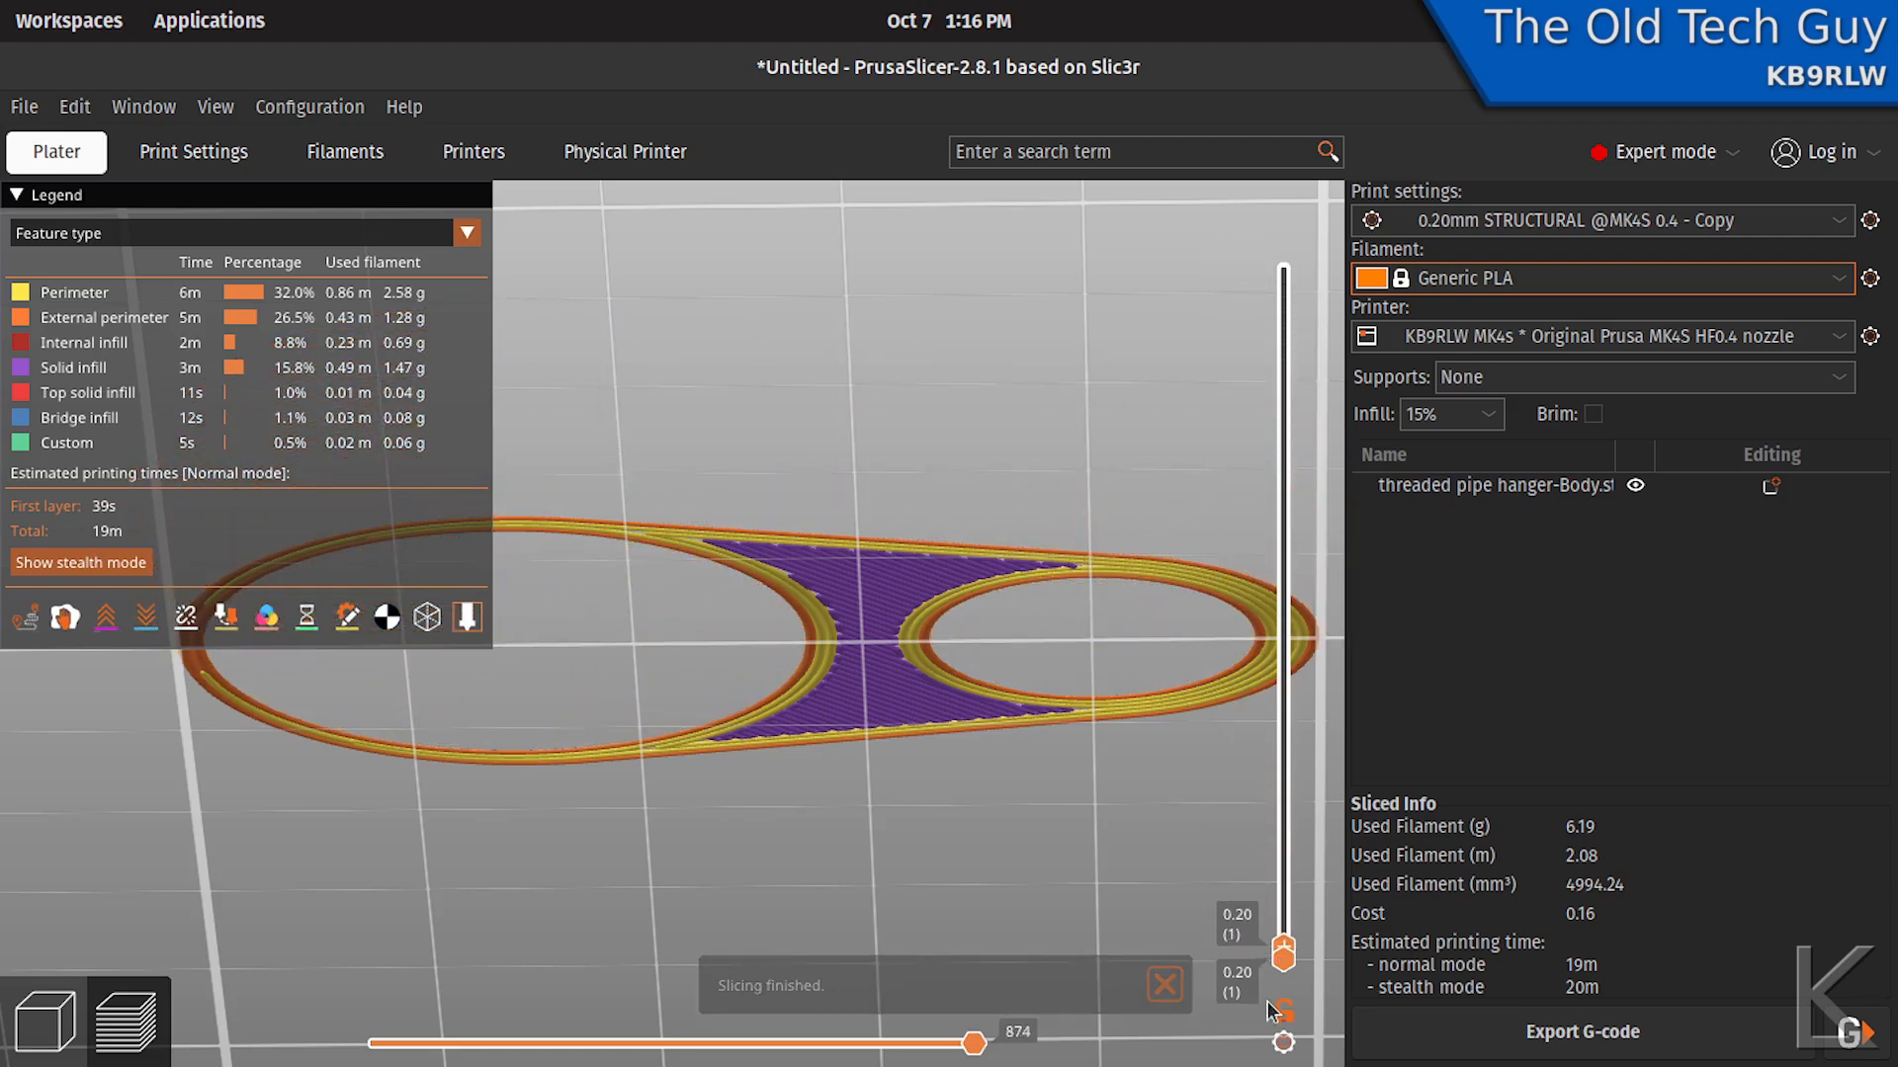
middle_drag(905, 780, 1173, 839)
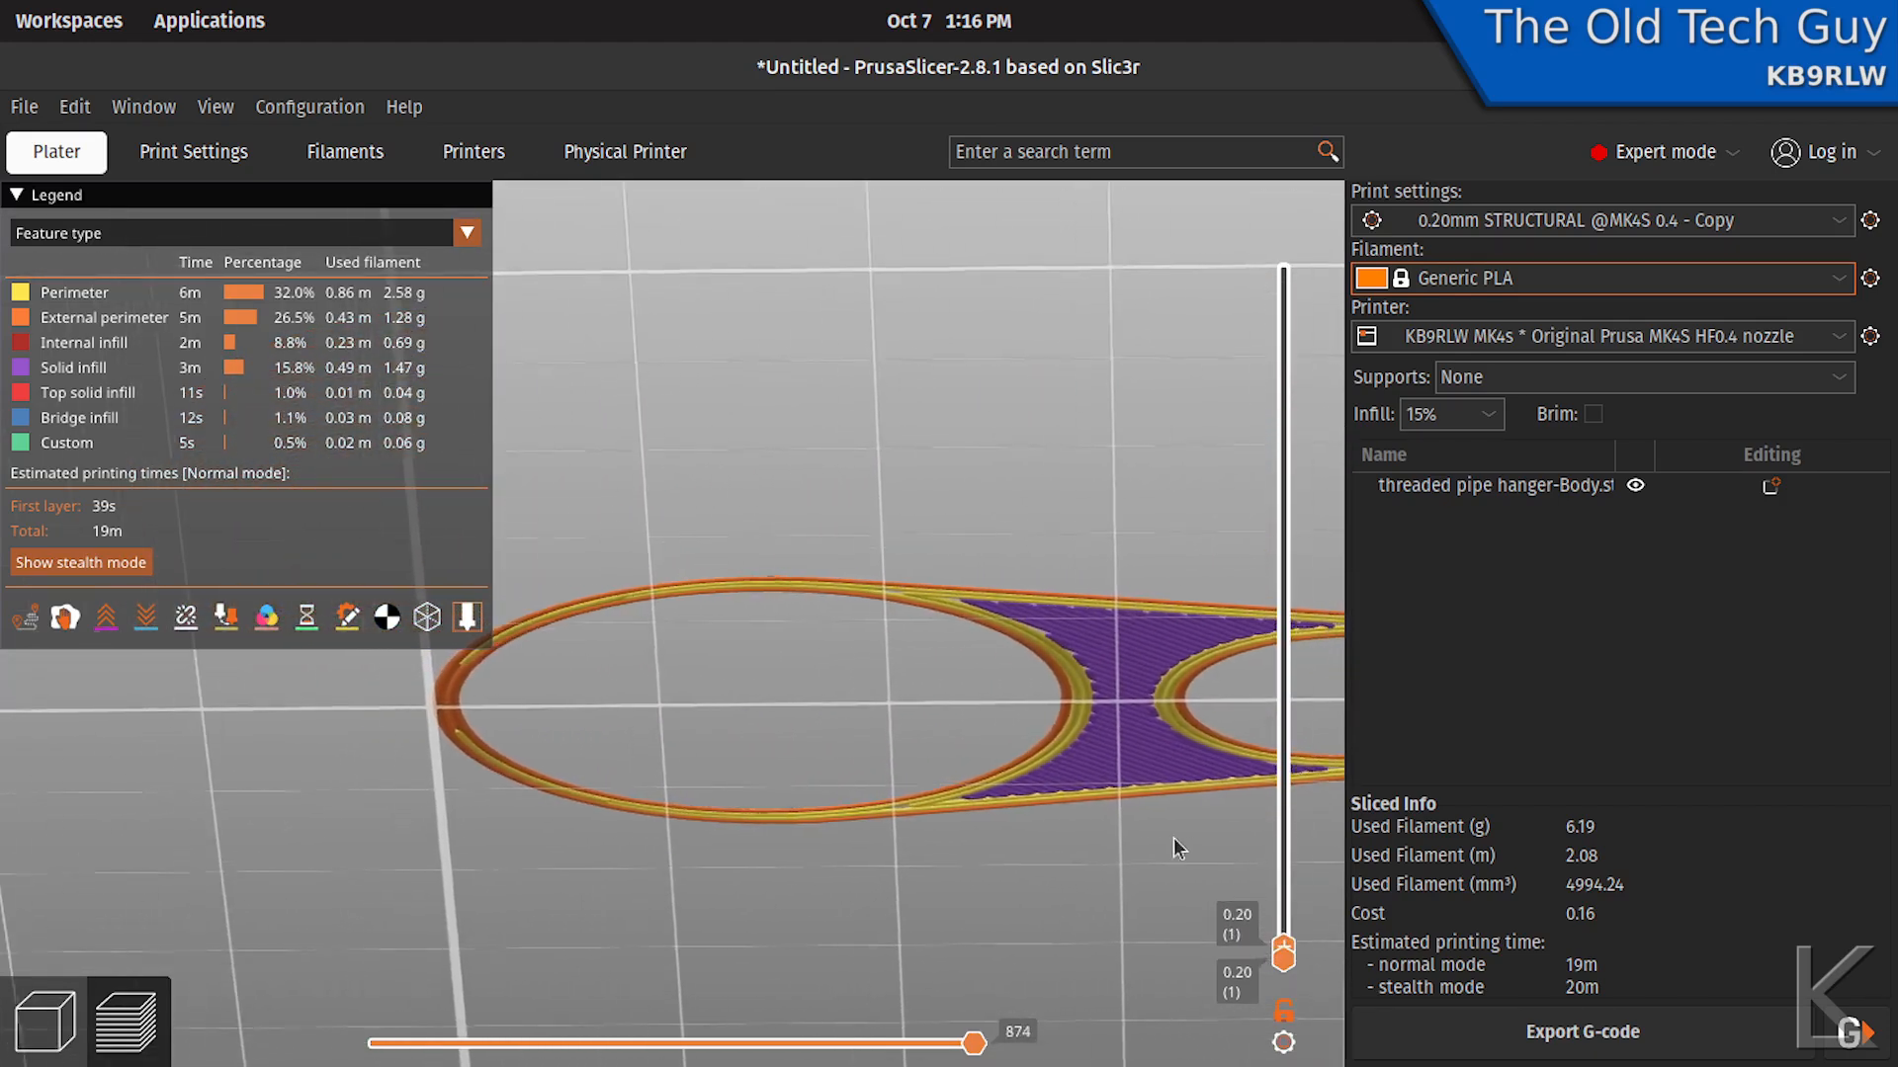
scroll(462, 692, up, 5)
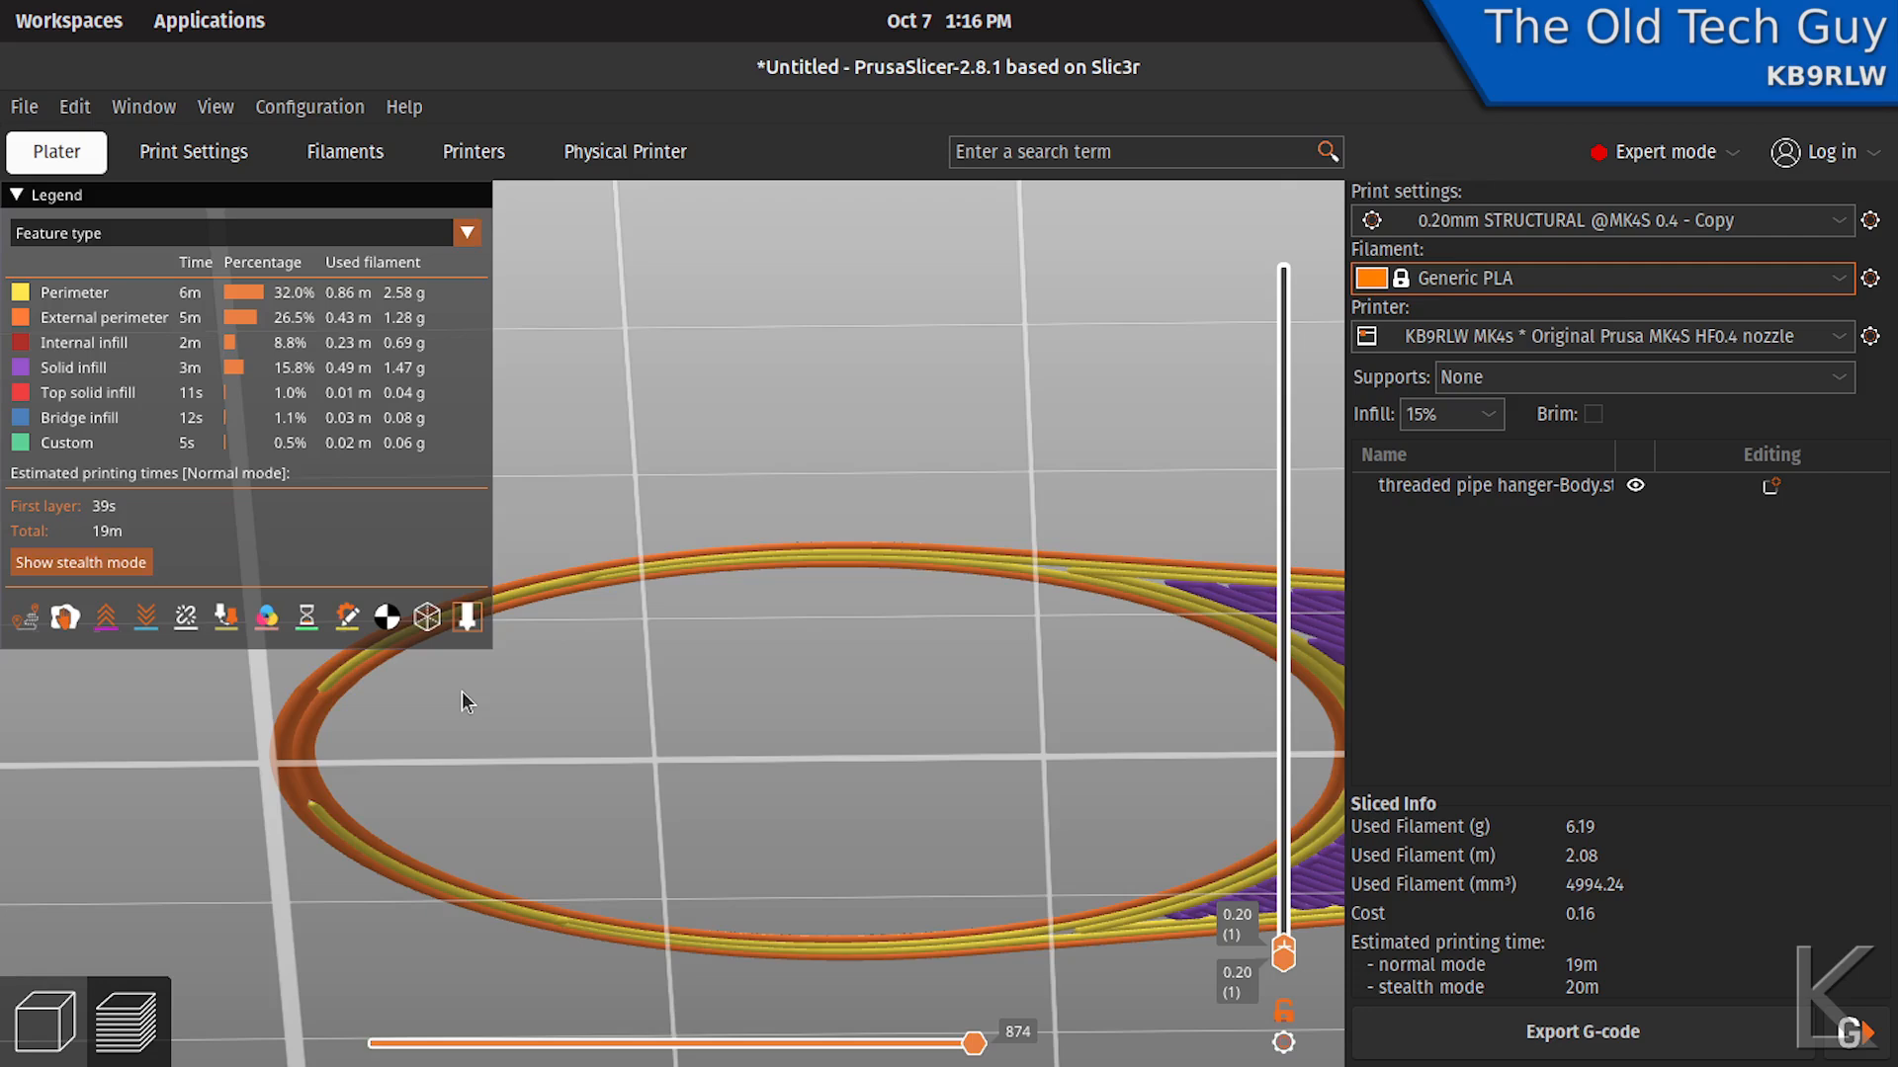
middle_drag(441, 740, 1038, 597)
scroll(873, 609, up, 4)
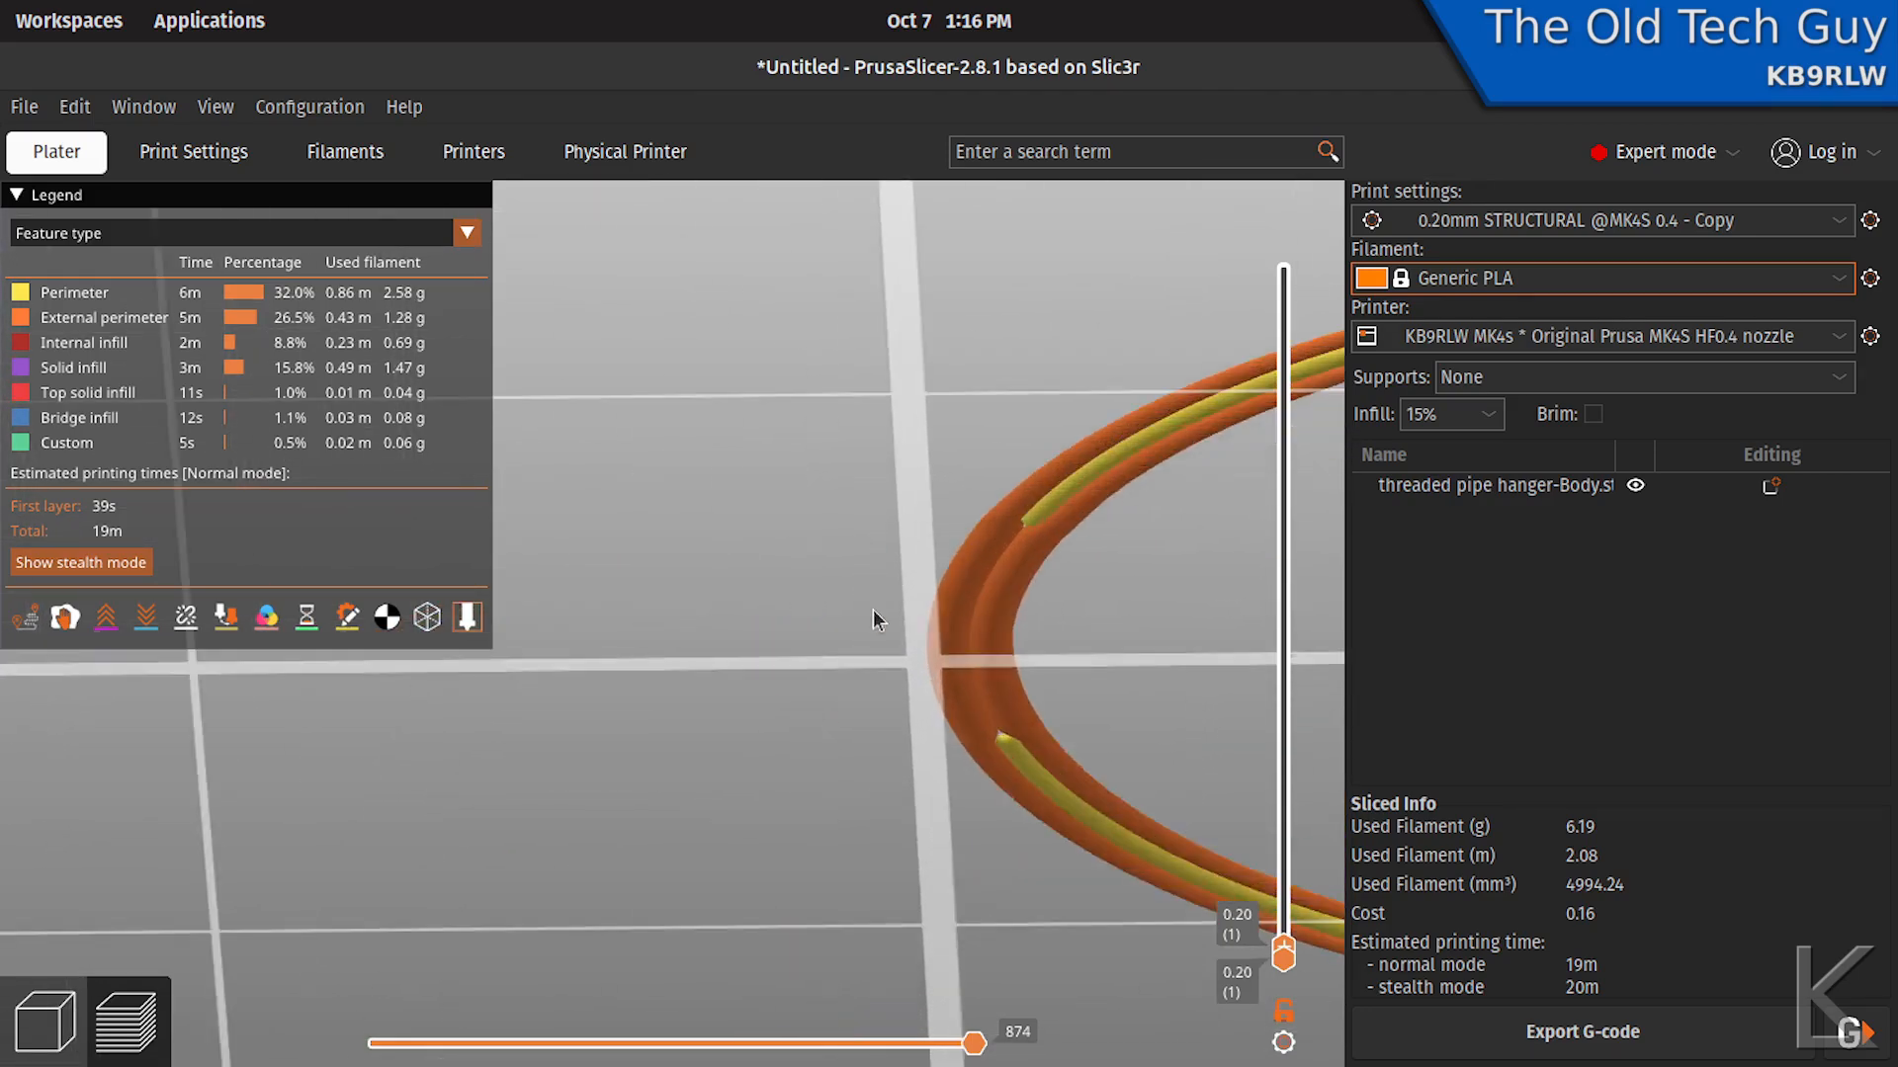
middle_drag(876, 613, 925, 540)
drag(757, 316, 757, 412)
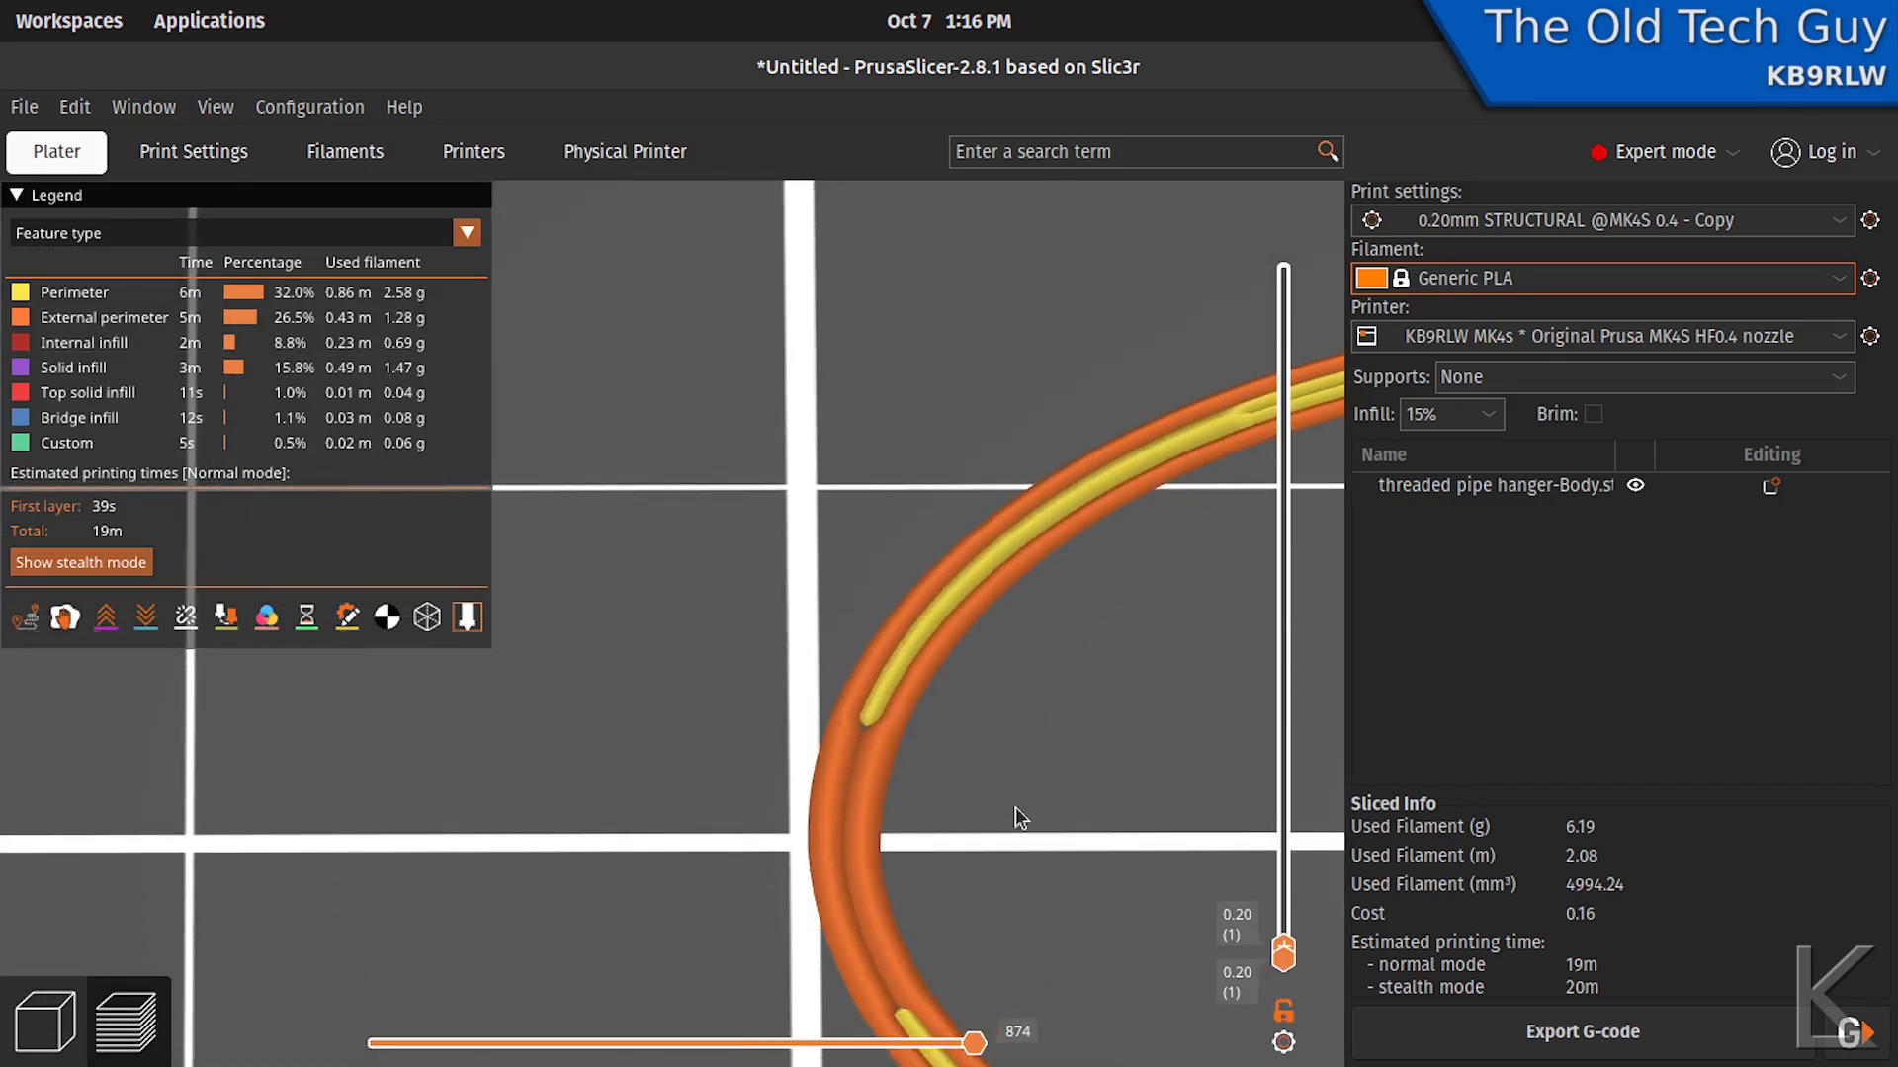
scroll(1034, 787, down, 8)
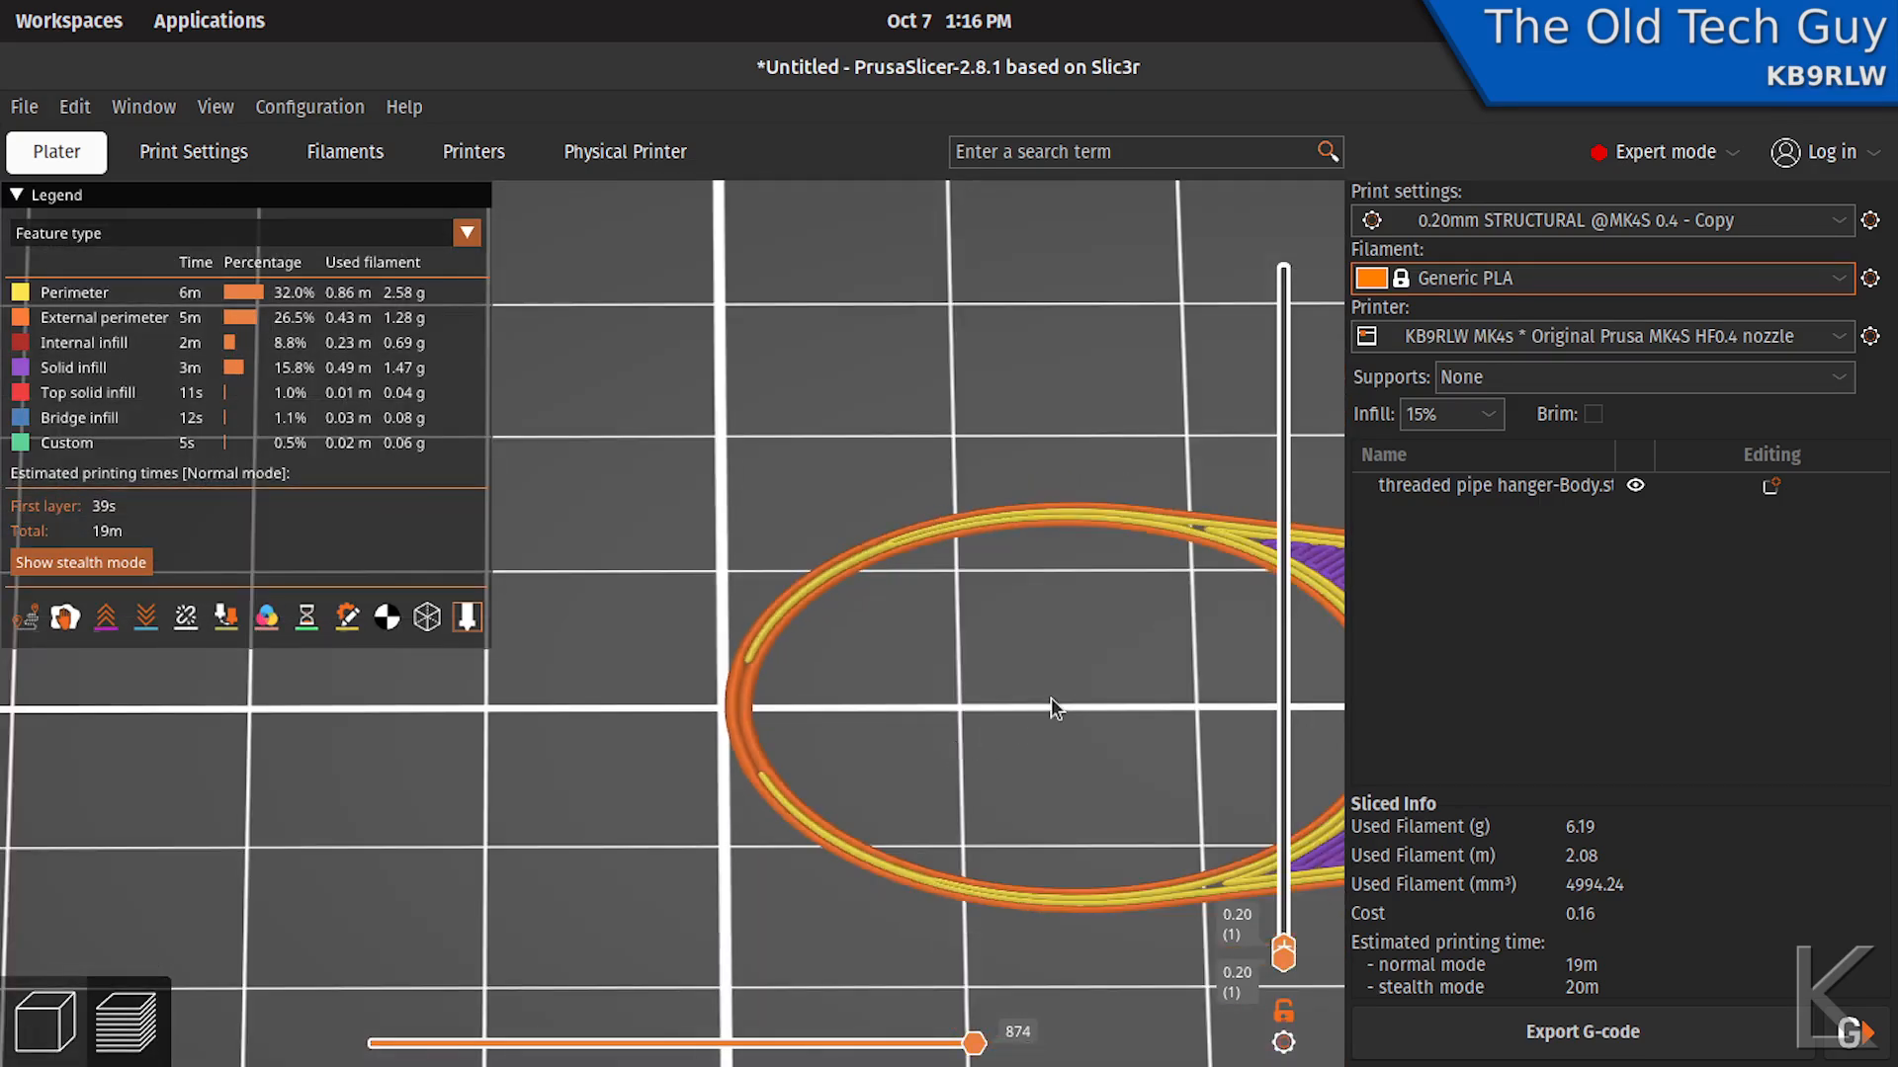
middle_drag(828, 599, 787, 579)
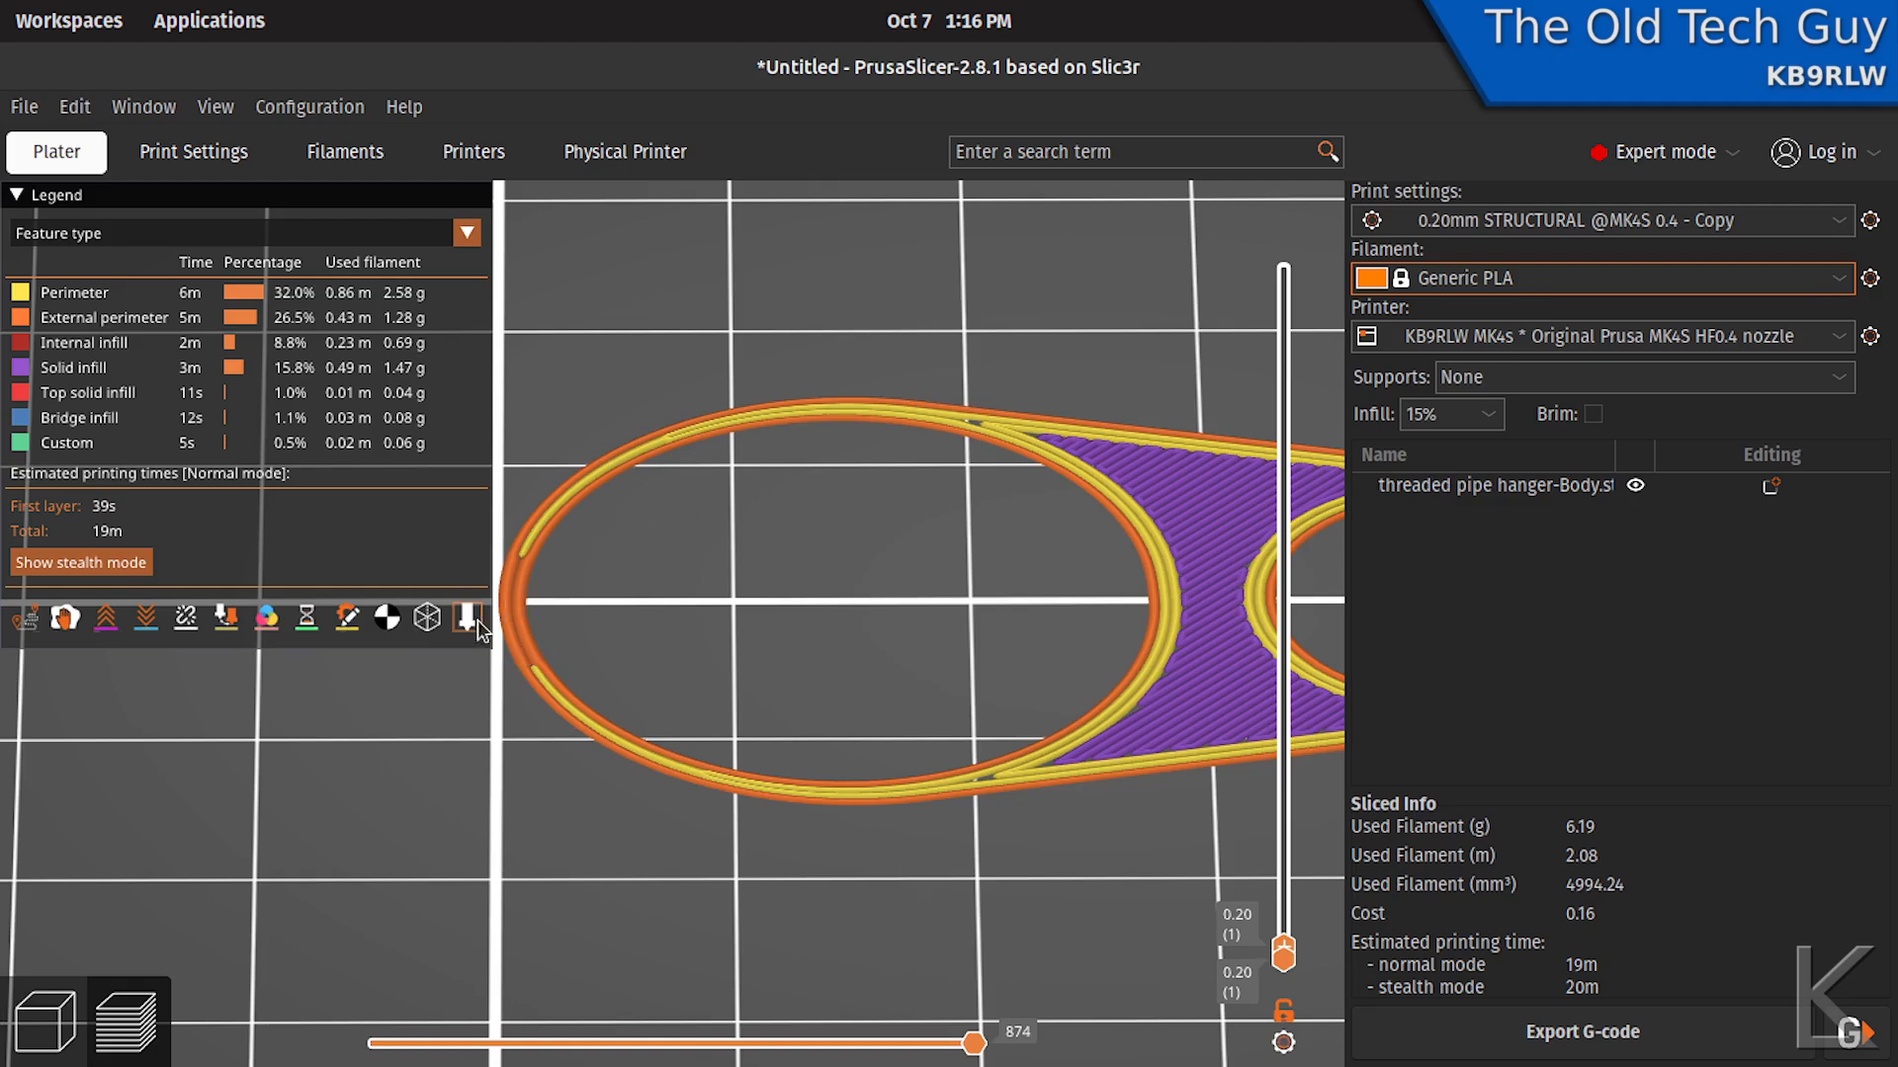
- Set the brim width to 4 mm in the print settings and slice the hanger again
click(150, 158)
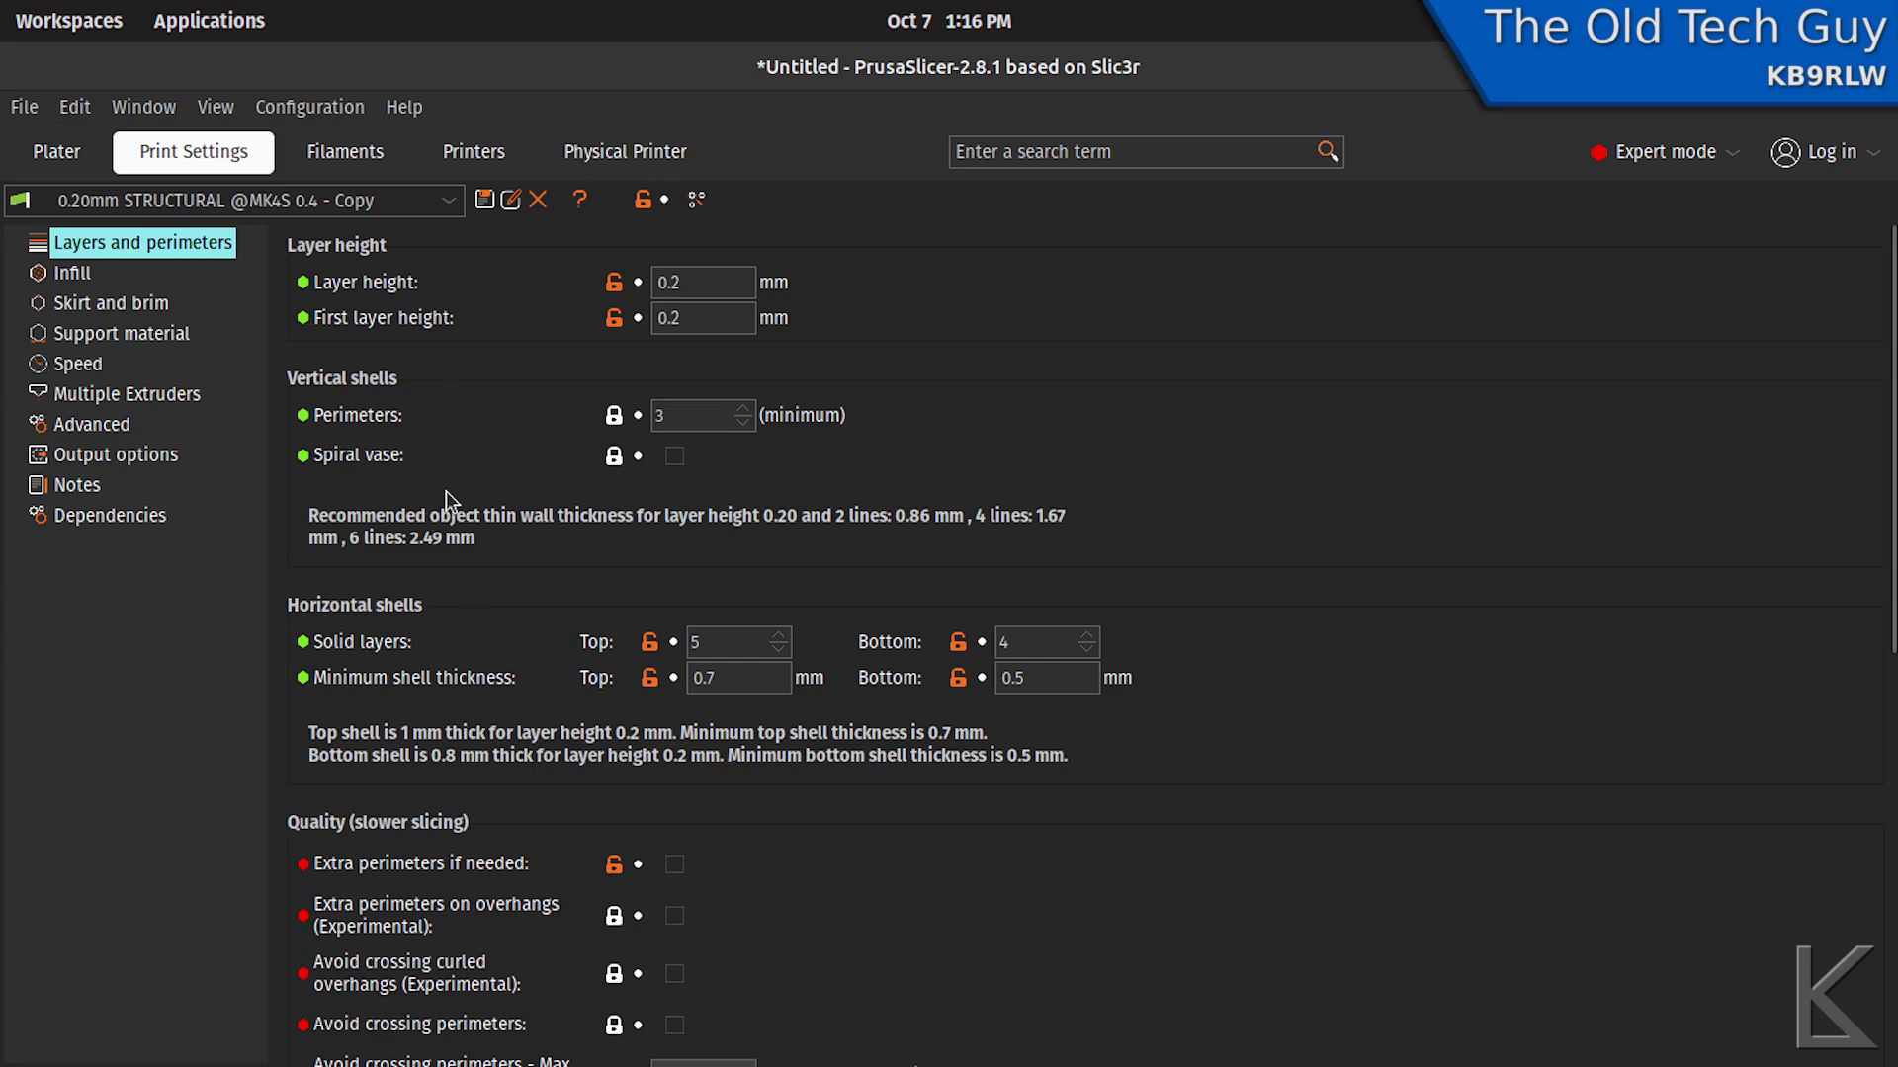
scroll(447, 490, down, 3)
scroll(450, 514, up, 3)
click(110, 302)
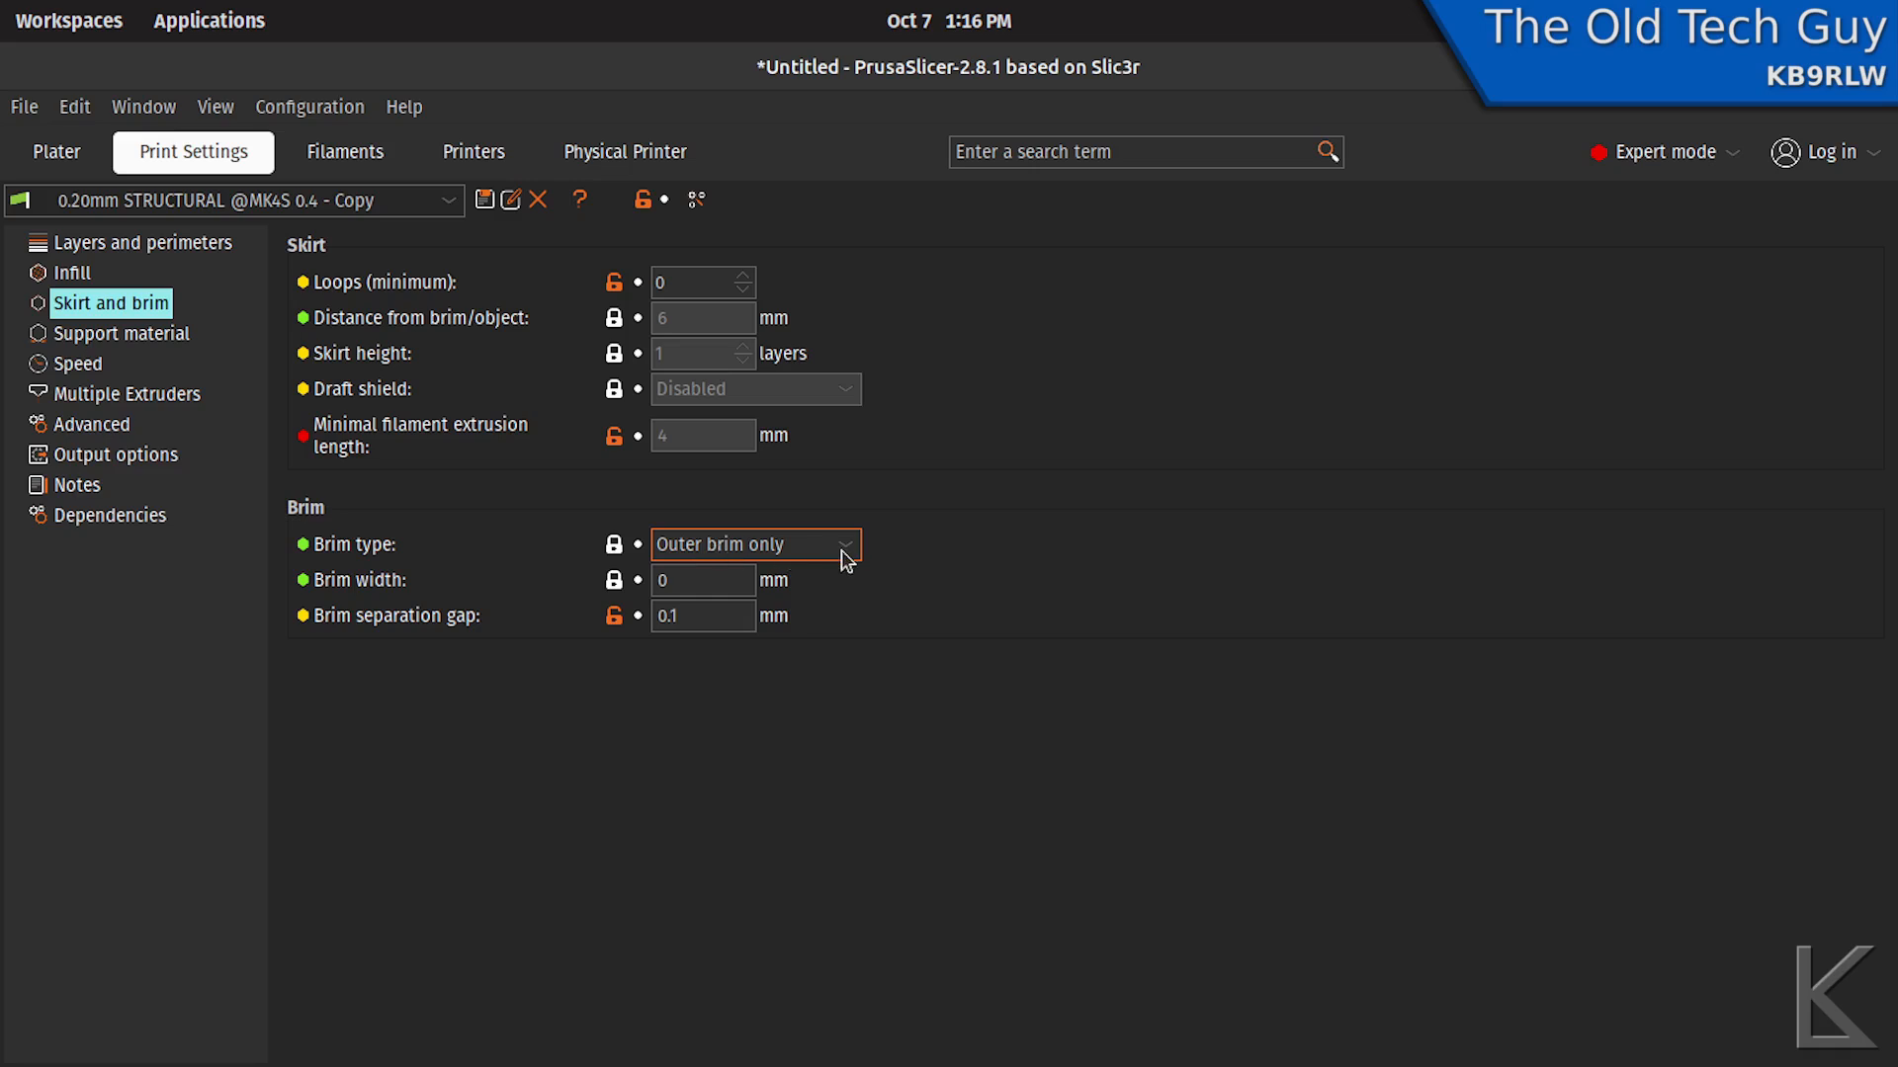
double_click(725, 580)
text(4)
click(87, 154)
click(1593, 1023)
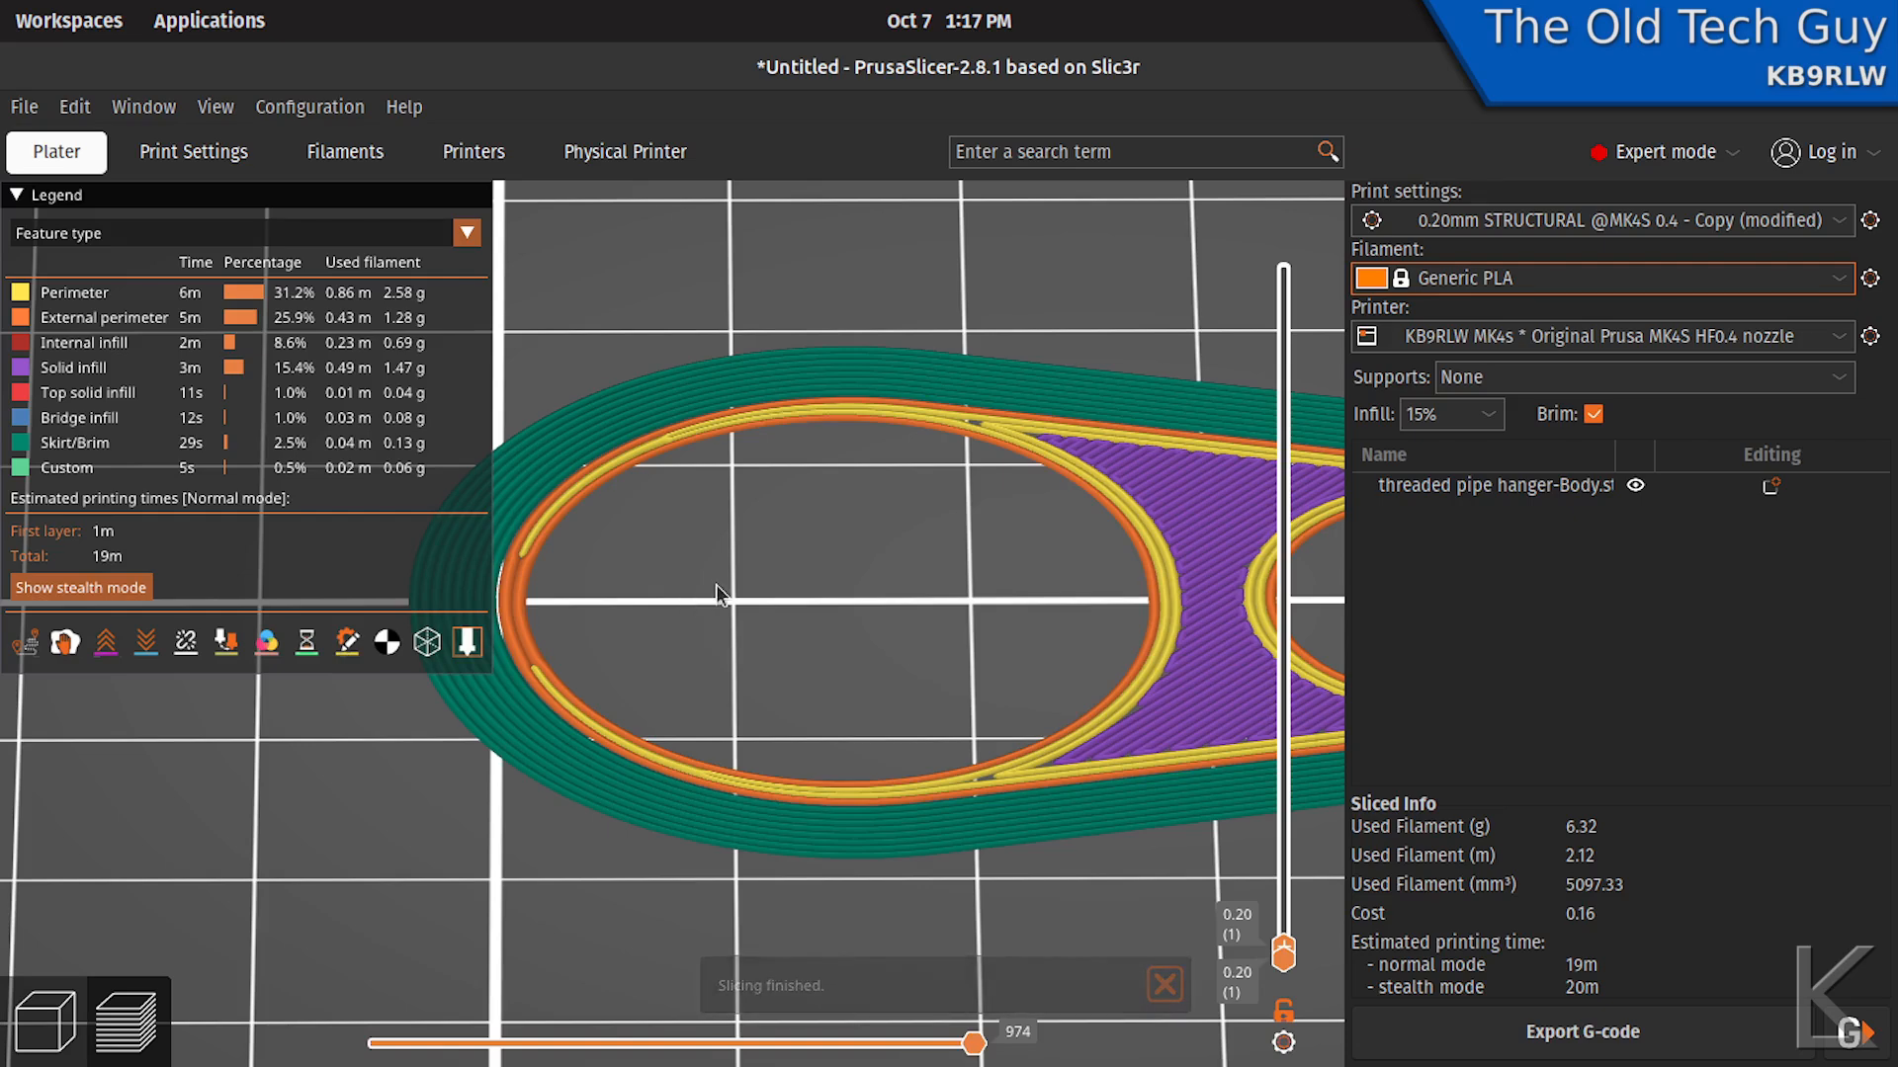
- Examine the brim, then preview the layers up to 7.80 mm and inspect the sliced internal threads
middle_drag(716, 589, 915, 597)
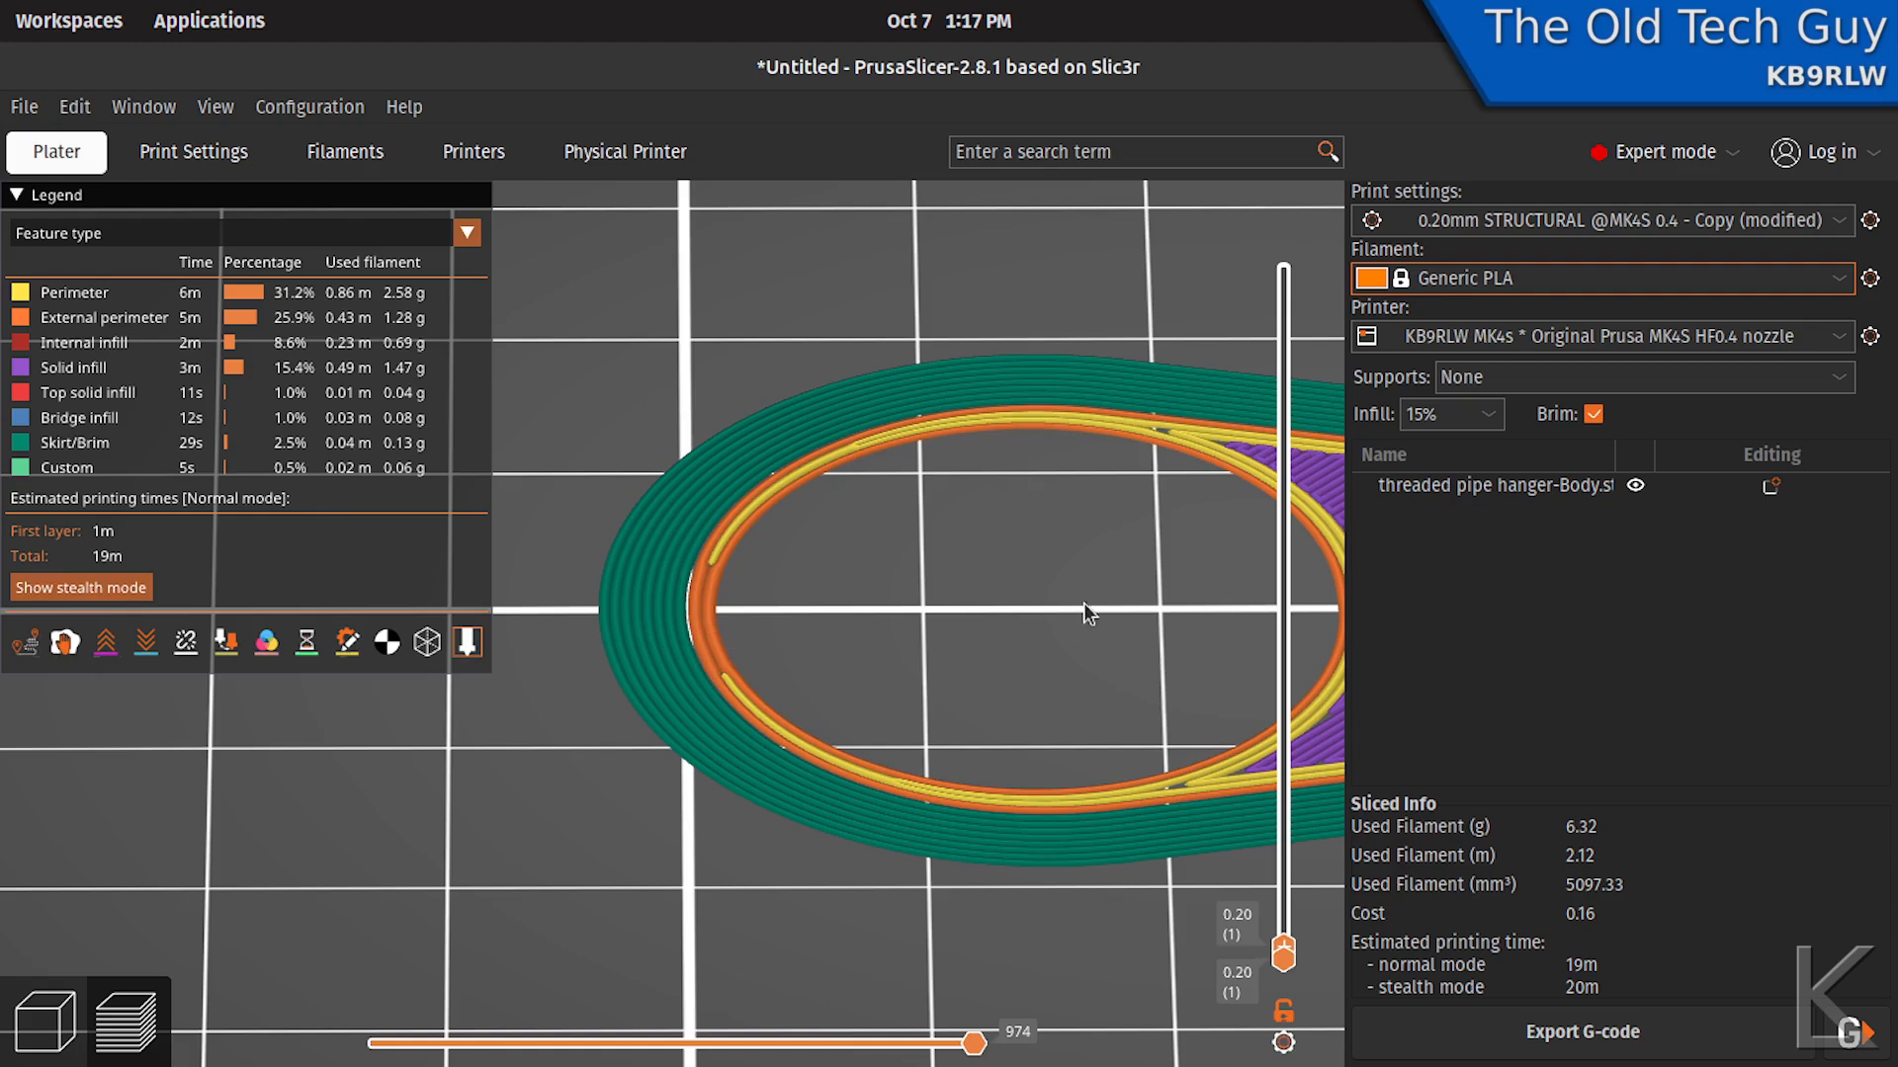
scroll(1099, 583, down, 3)
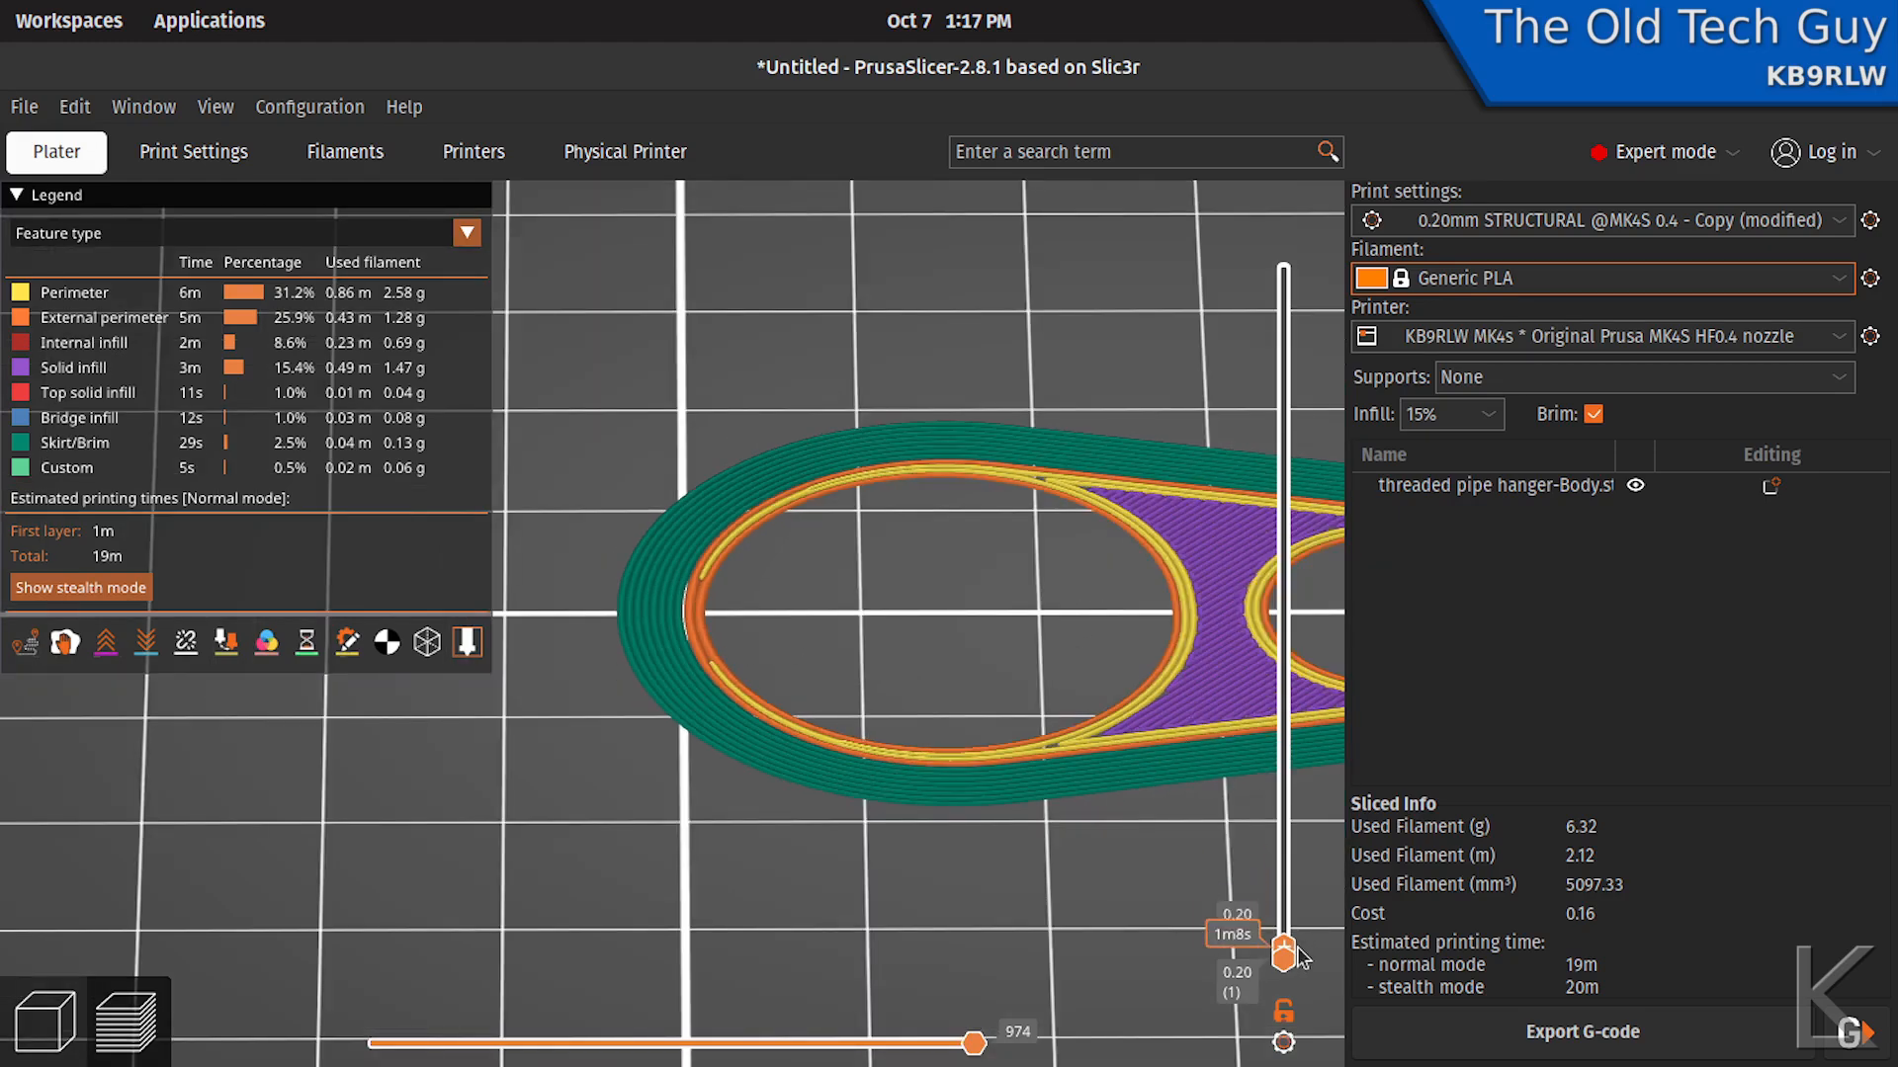
drag(1283, 949, 1302, 413)
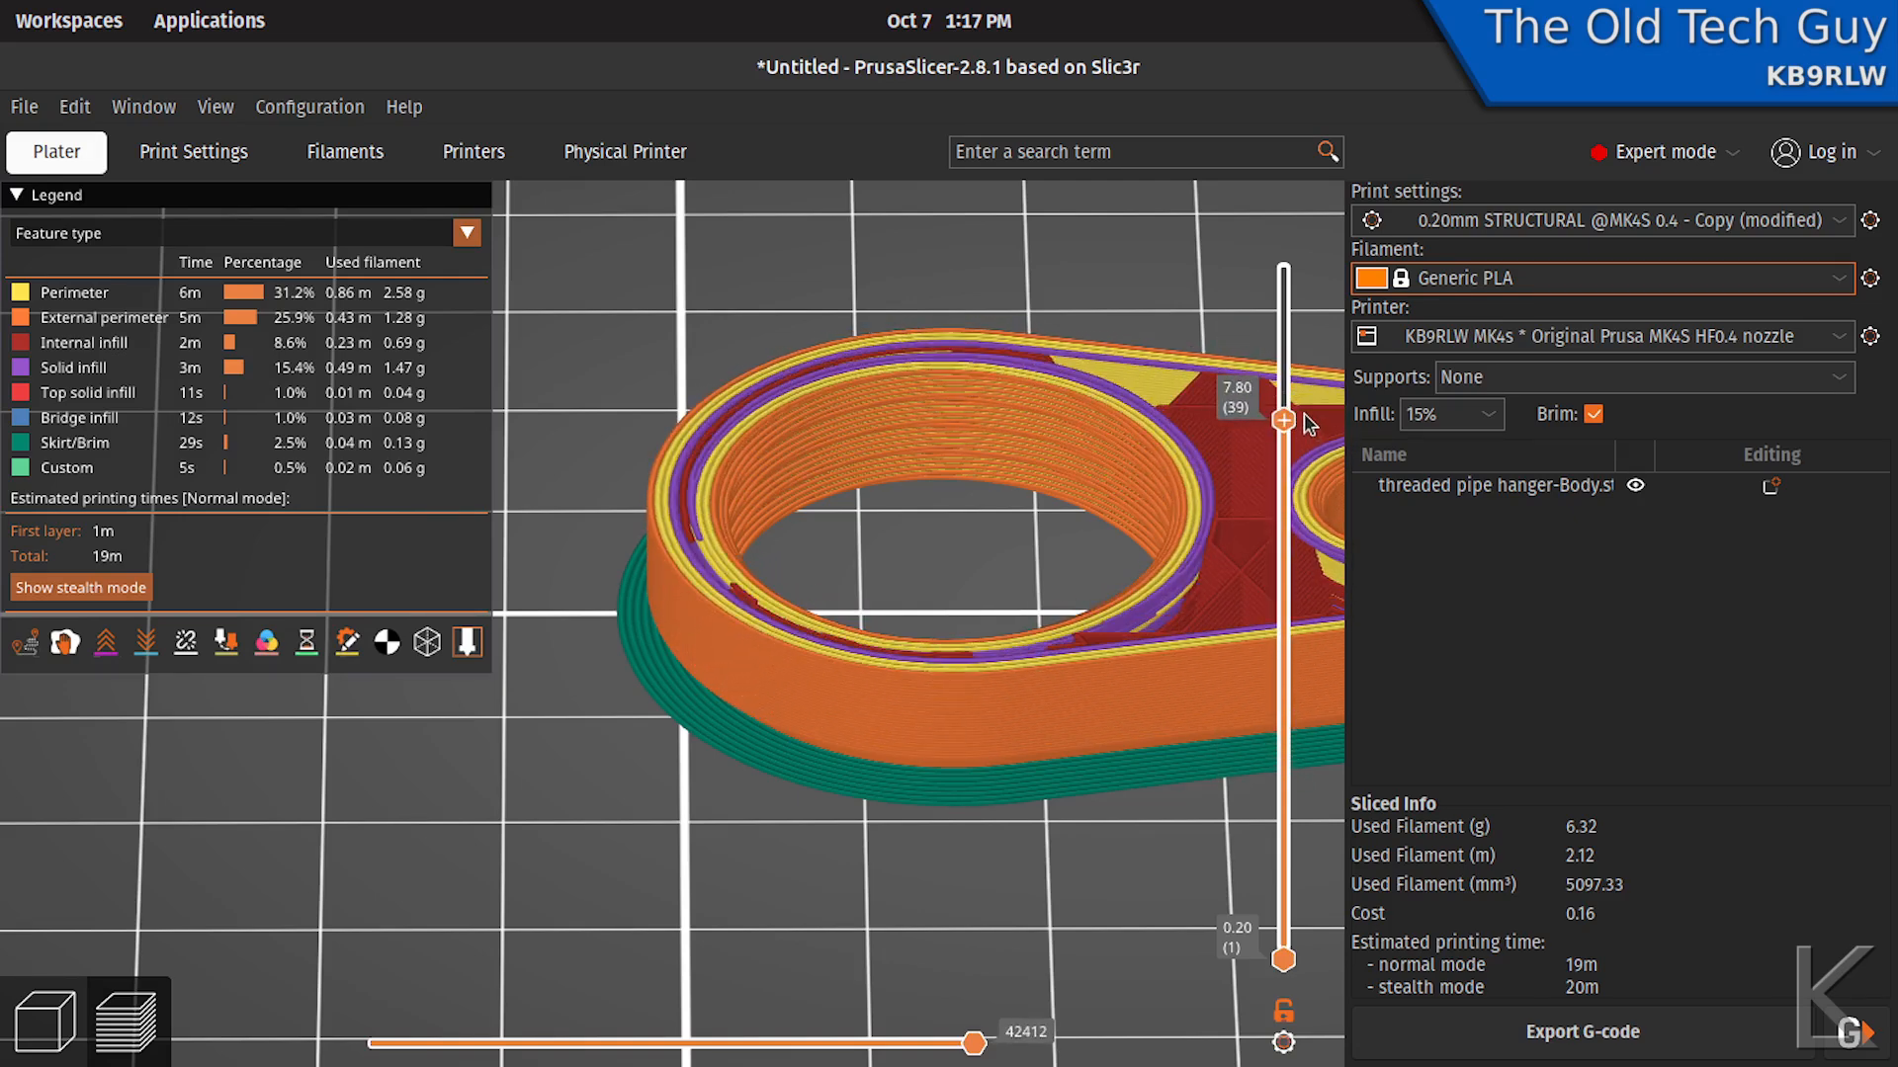
scroll(903, 544, up, 5)
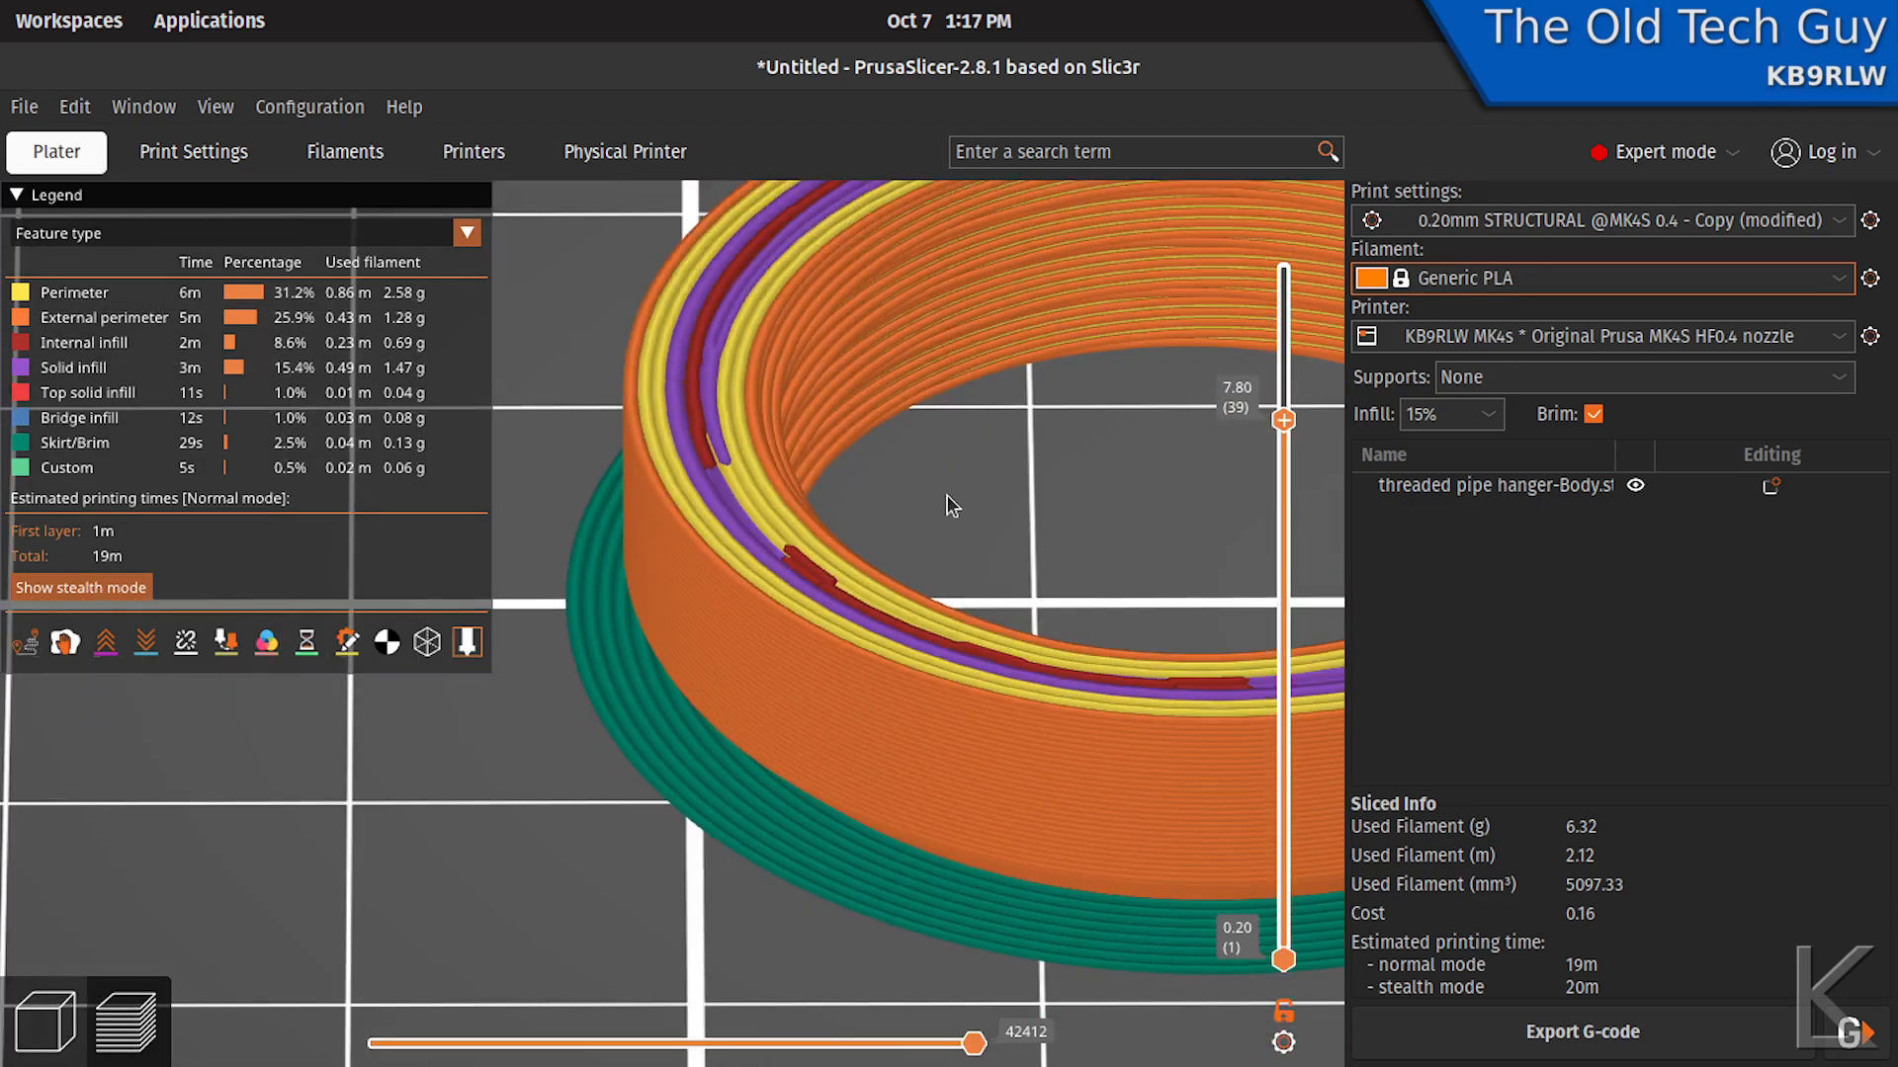
drag(950, 499, 958, 620)
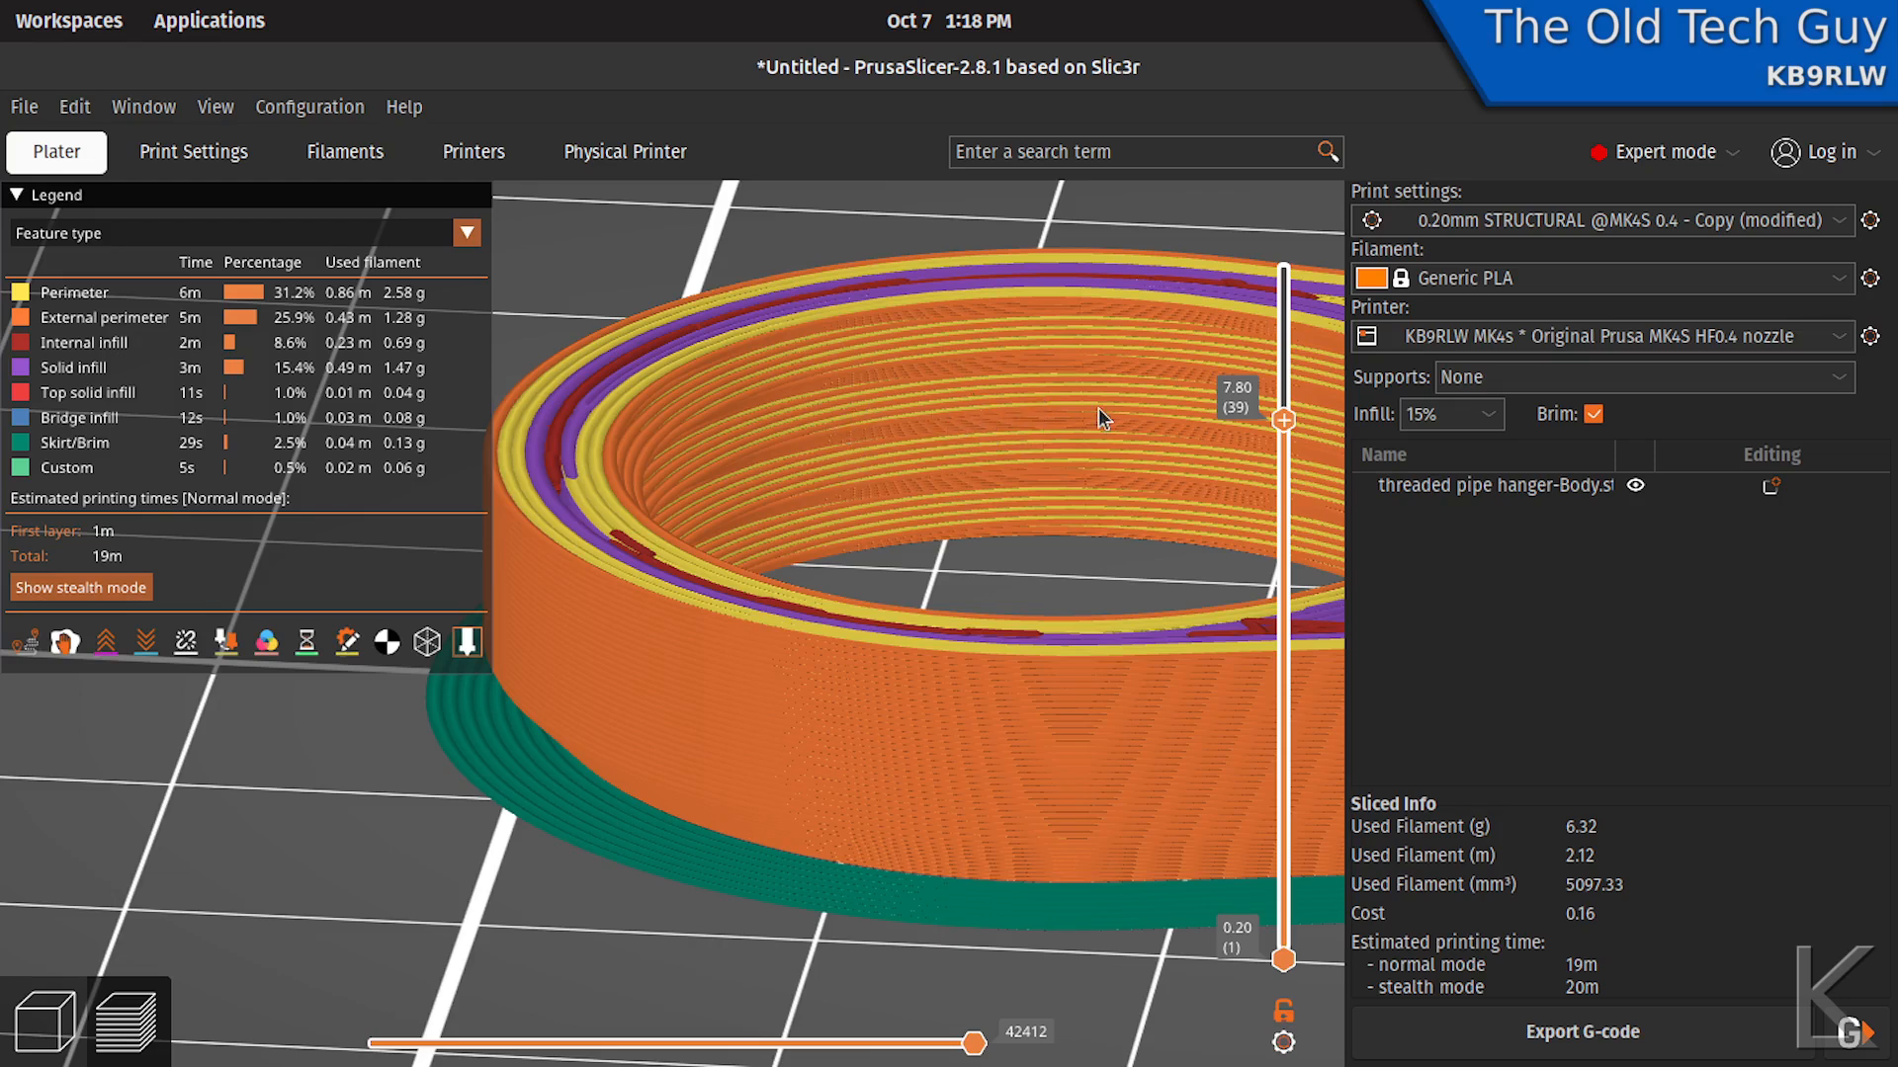
- Switch the print preset to 0.10mm FAST DETAIL, transferring the modified brim width, and reslice the hanger
click(1560, 227)
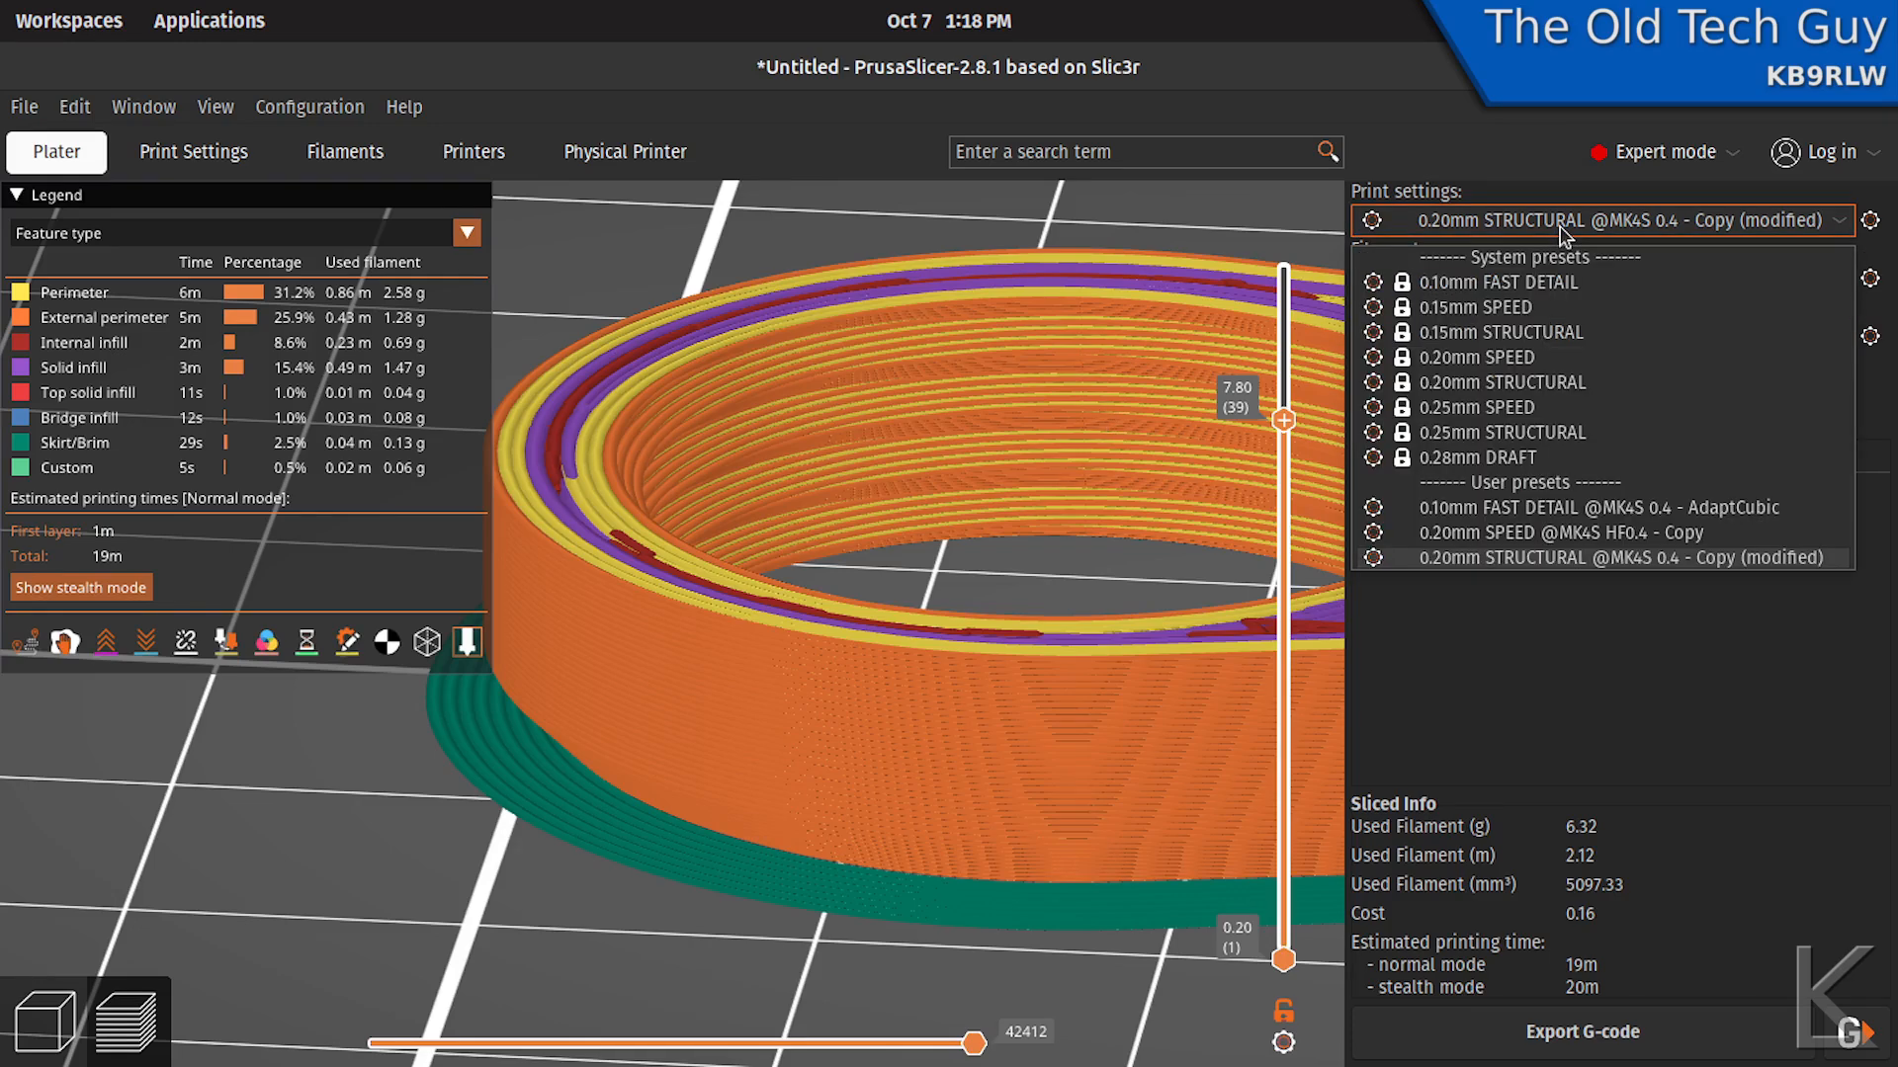
click(1480, 283)
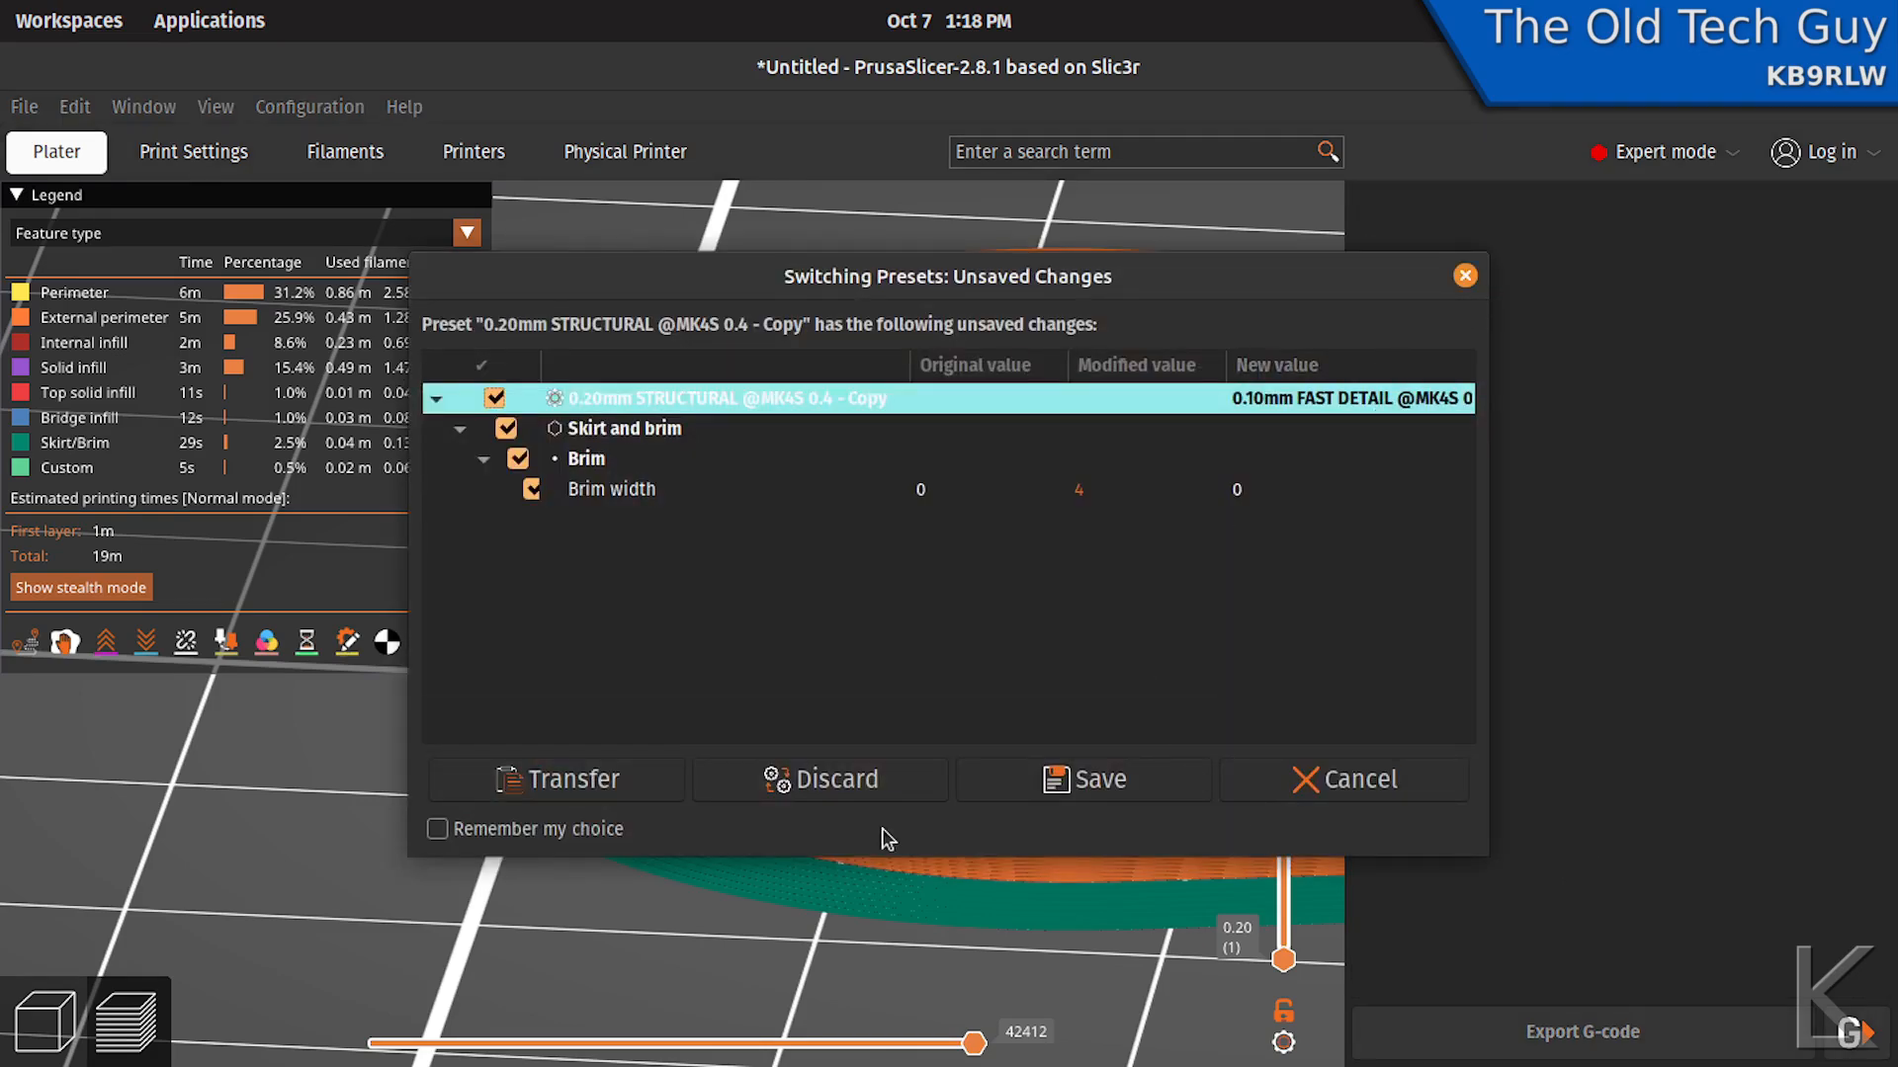
click(639, 779)
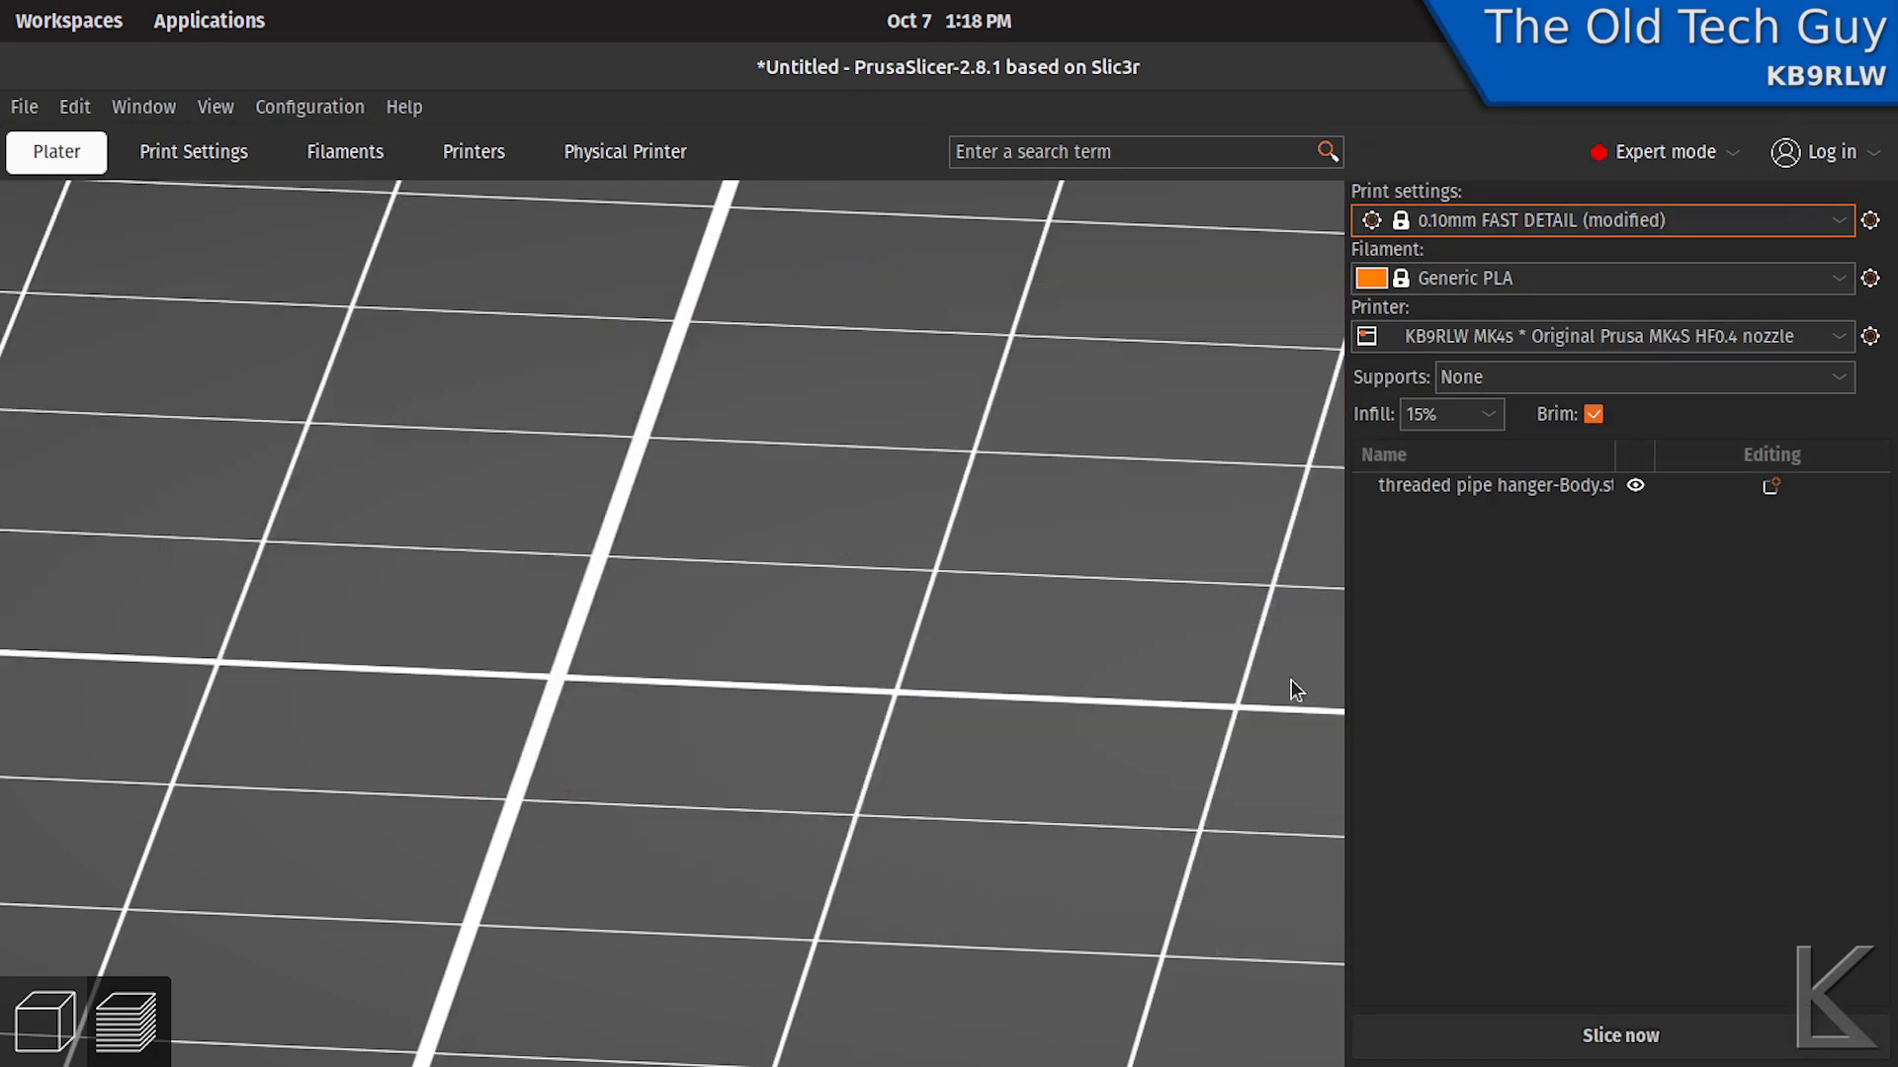
click(1622, 1038)
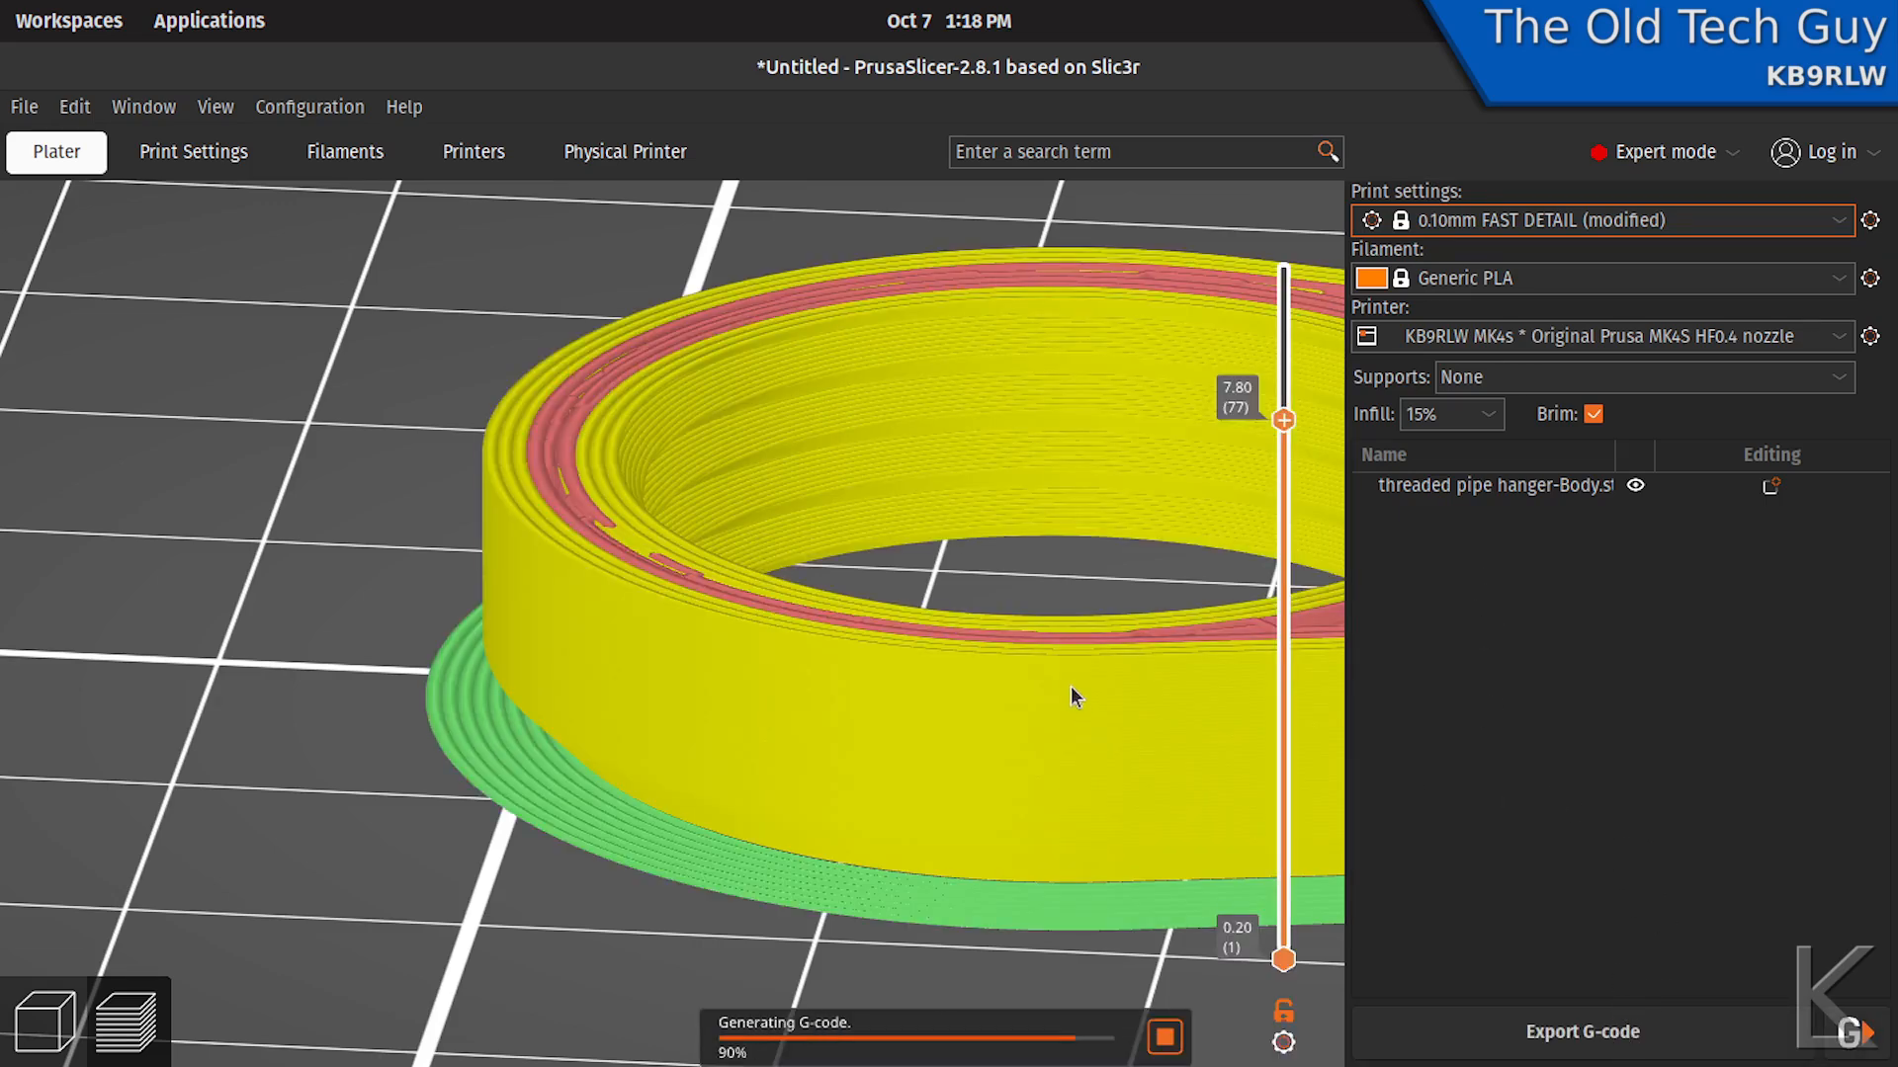
- Examine the internal threads, perimeters and infill of the resliced hanger from close up and from above, with the preview cut at 7.80 mm
scroll(933, 692, up, 6)
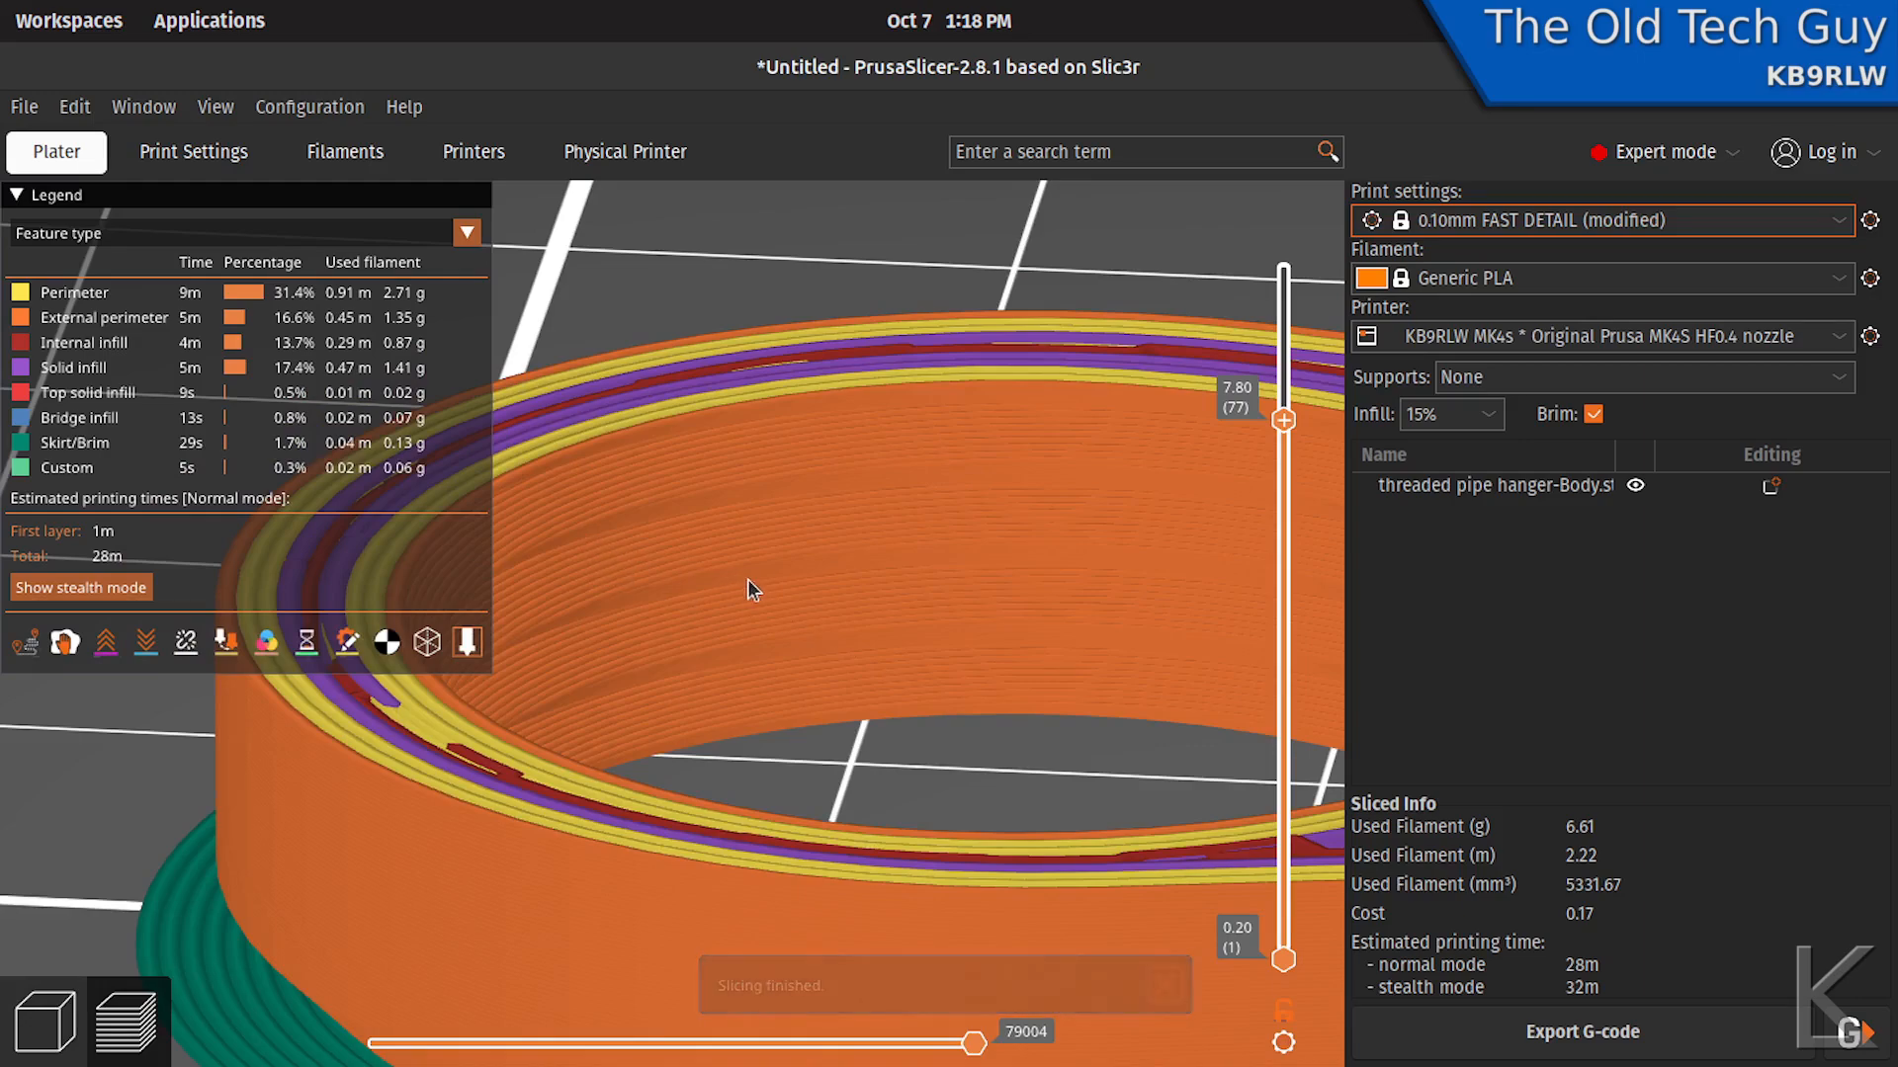
middle_drag(782, 579, 966, 572)
drag(1088, 803, 1089, 791)
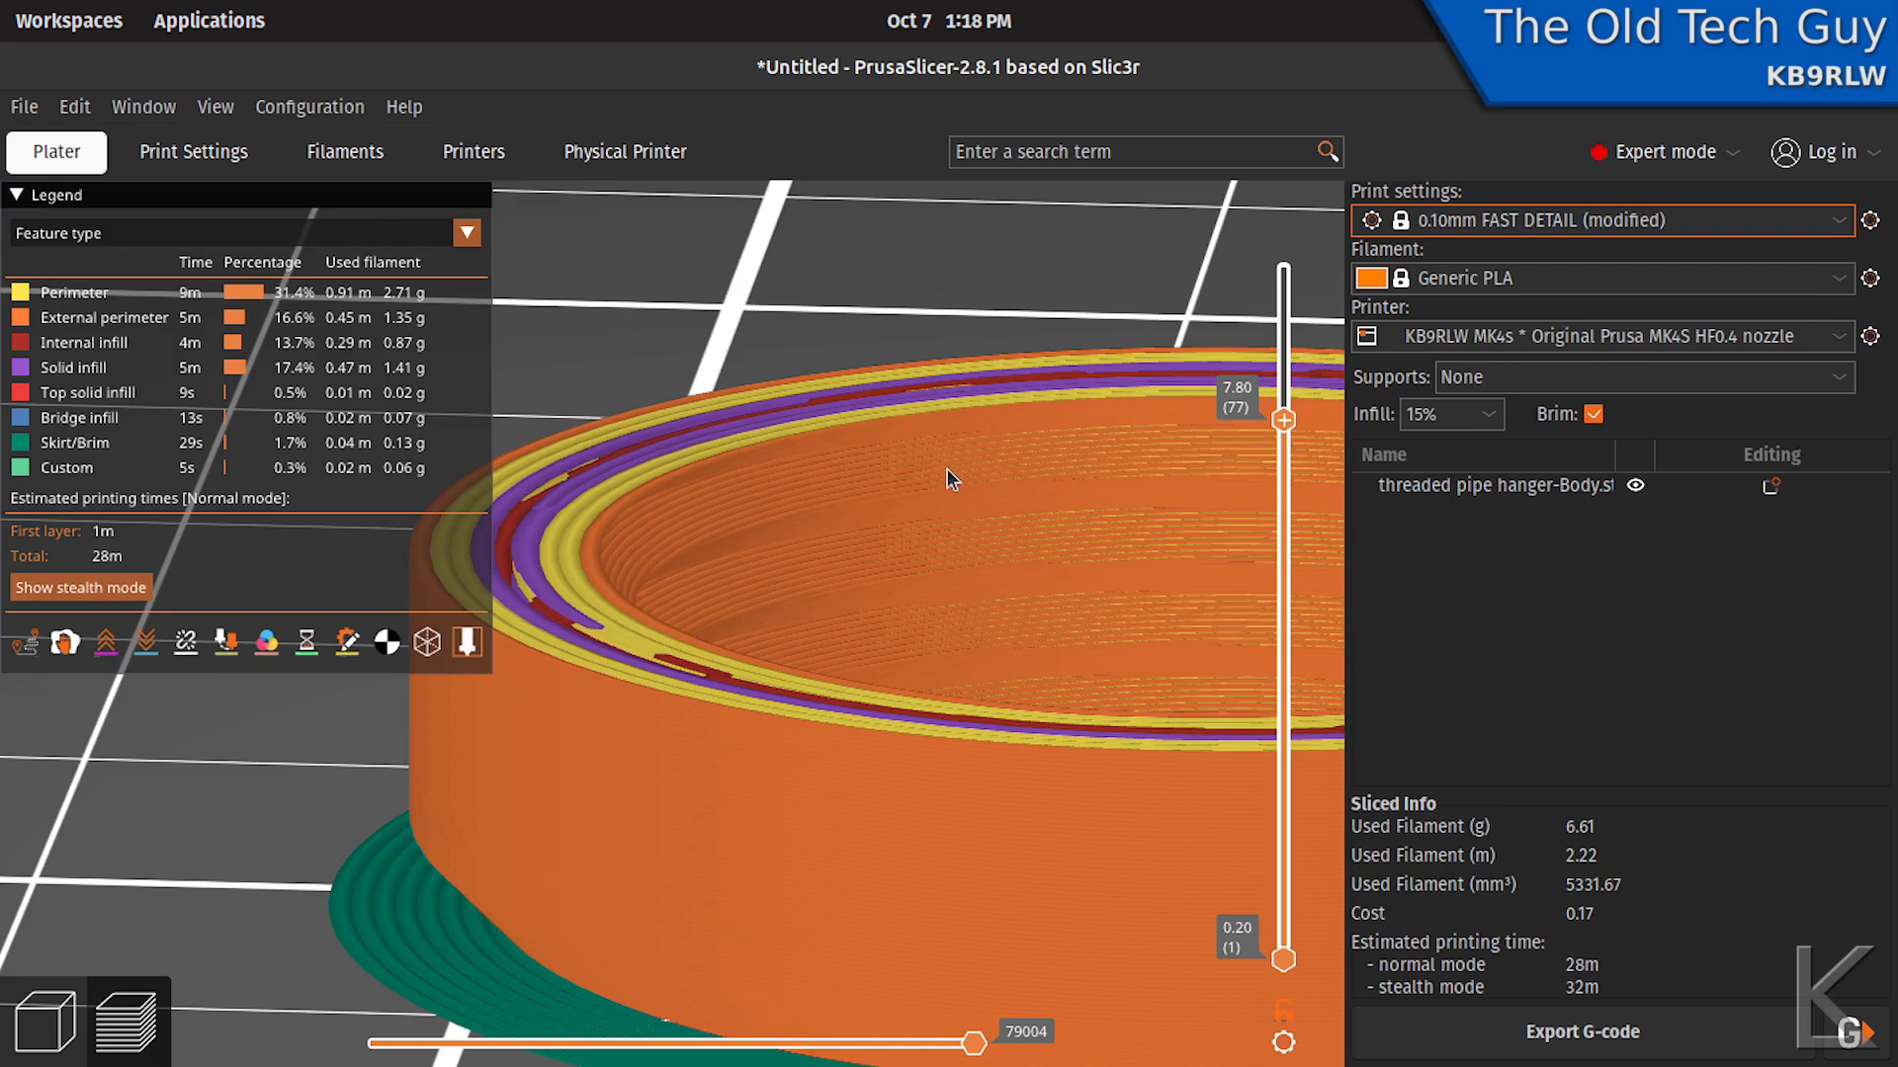
drag(1077, 576, 1025, 602)
scroll(880, 567, down, 3)
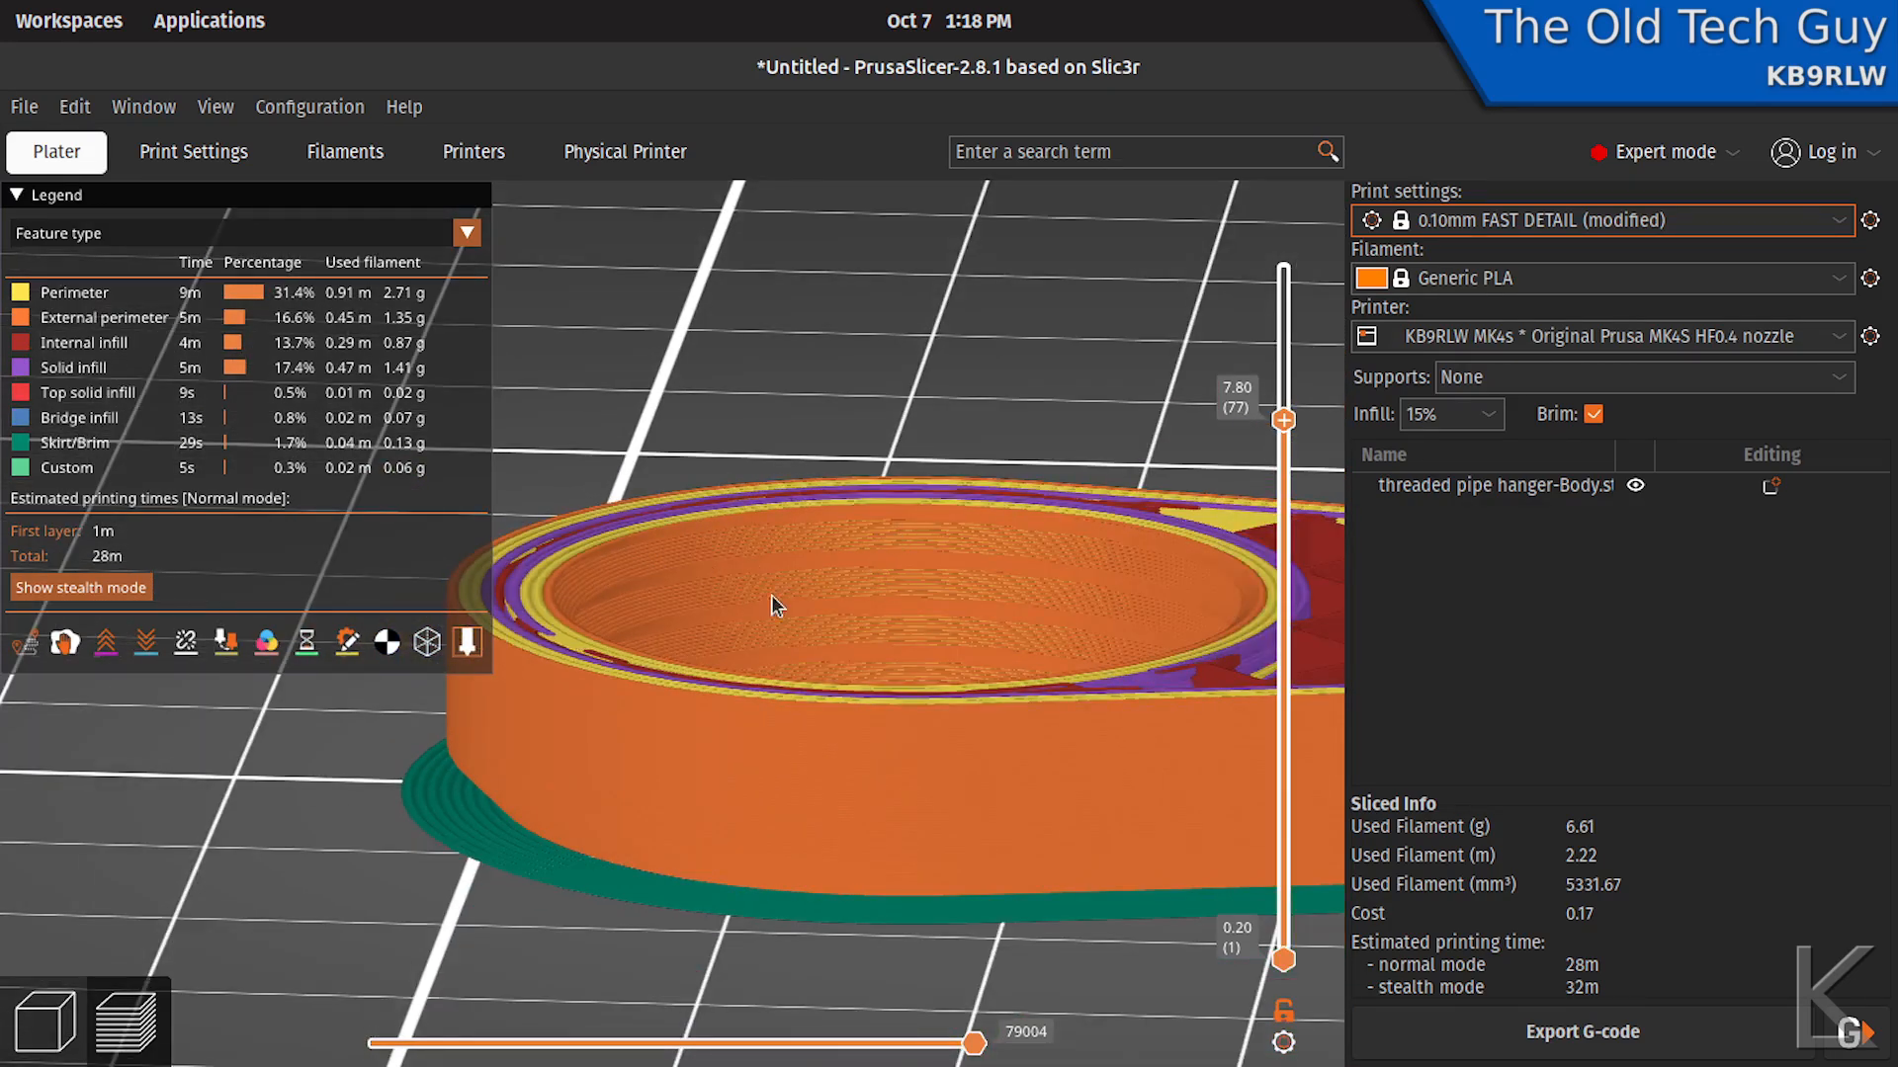
scroll(955, 583, down, 4)
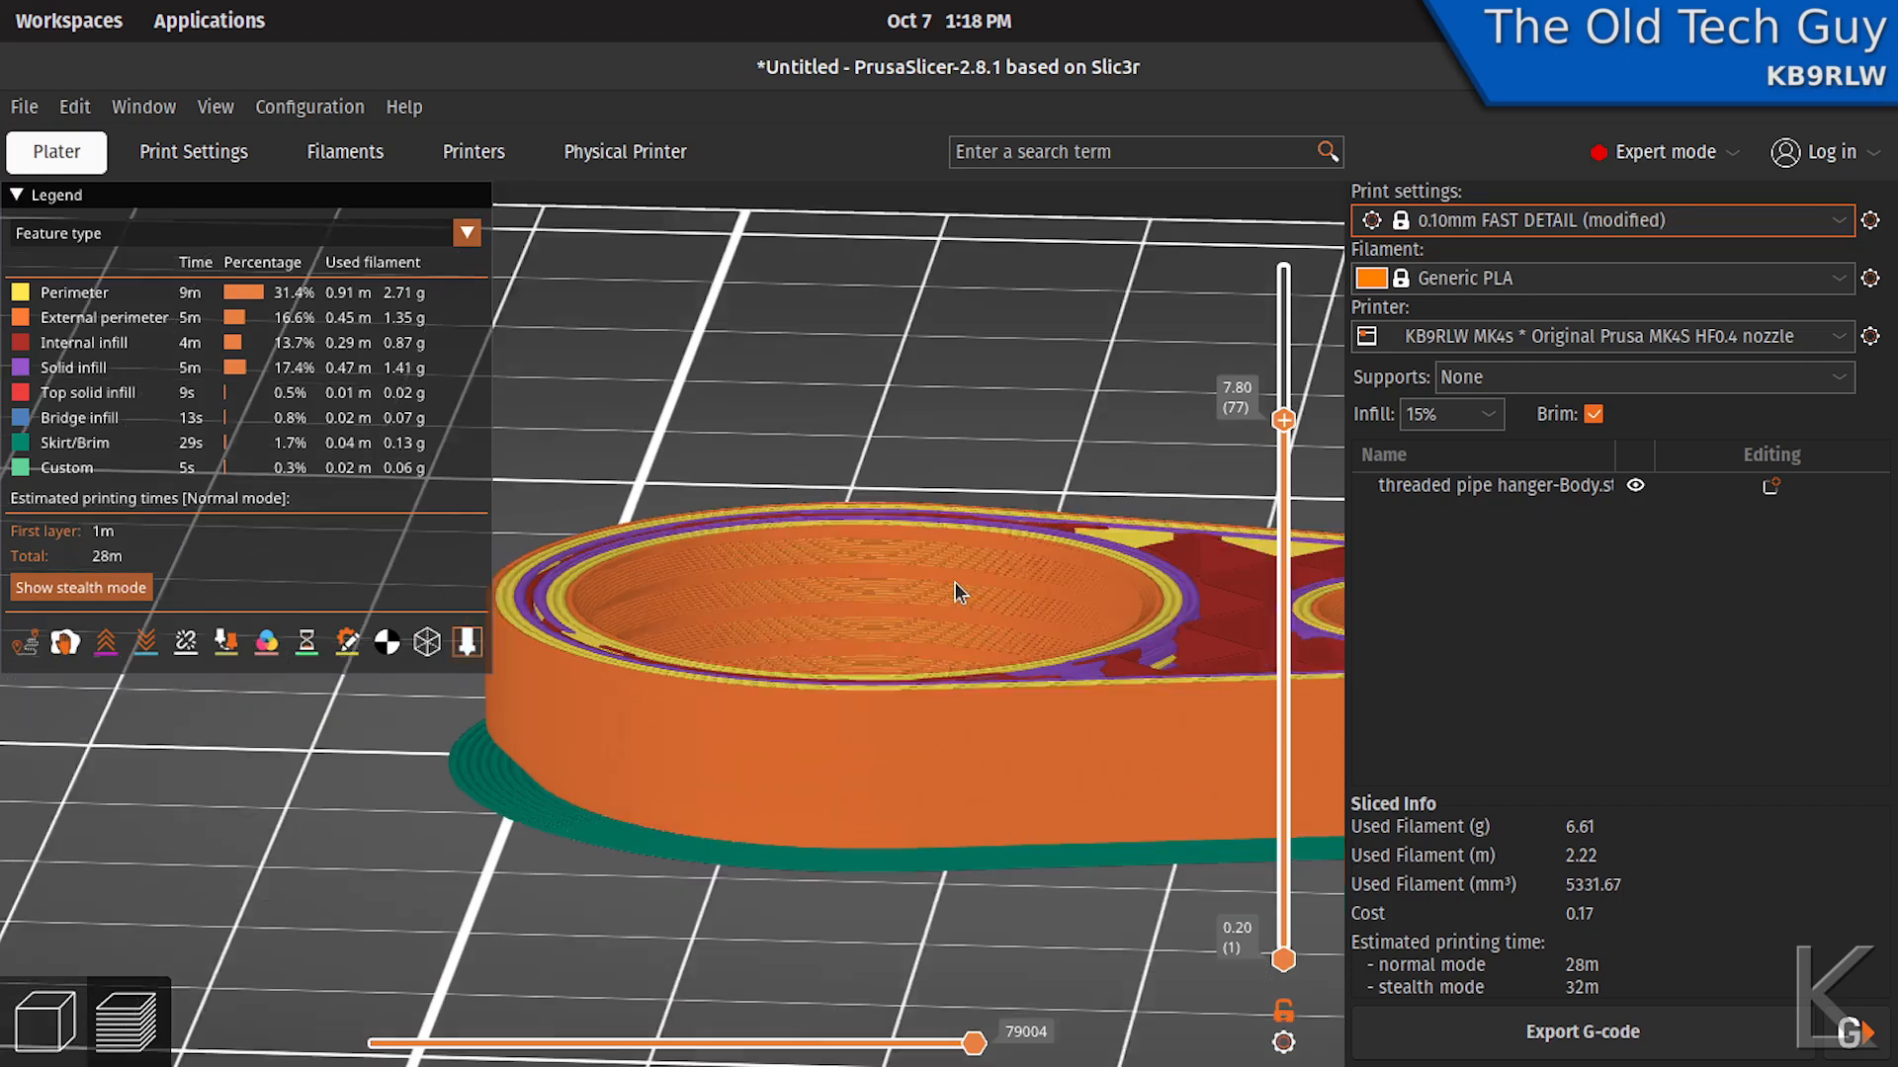
middle_drag(955, 583, 852, 565)
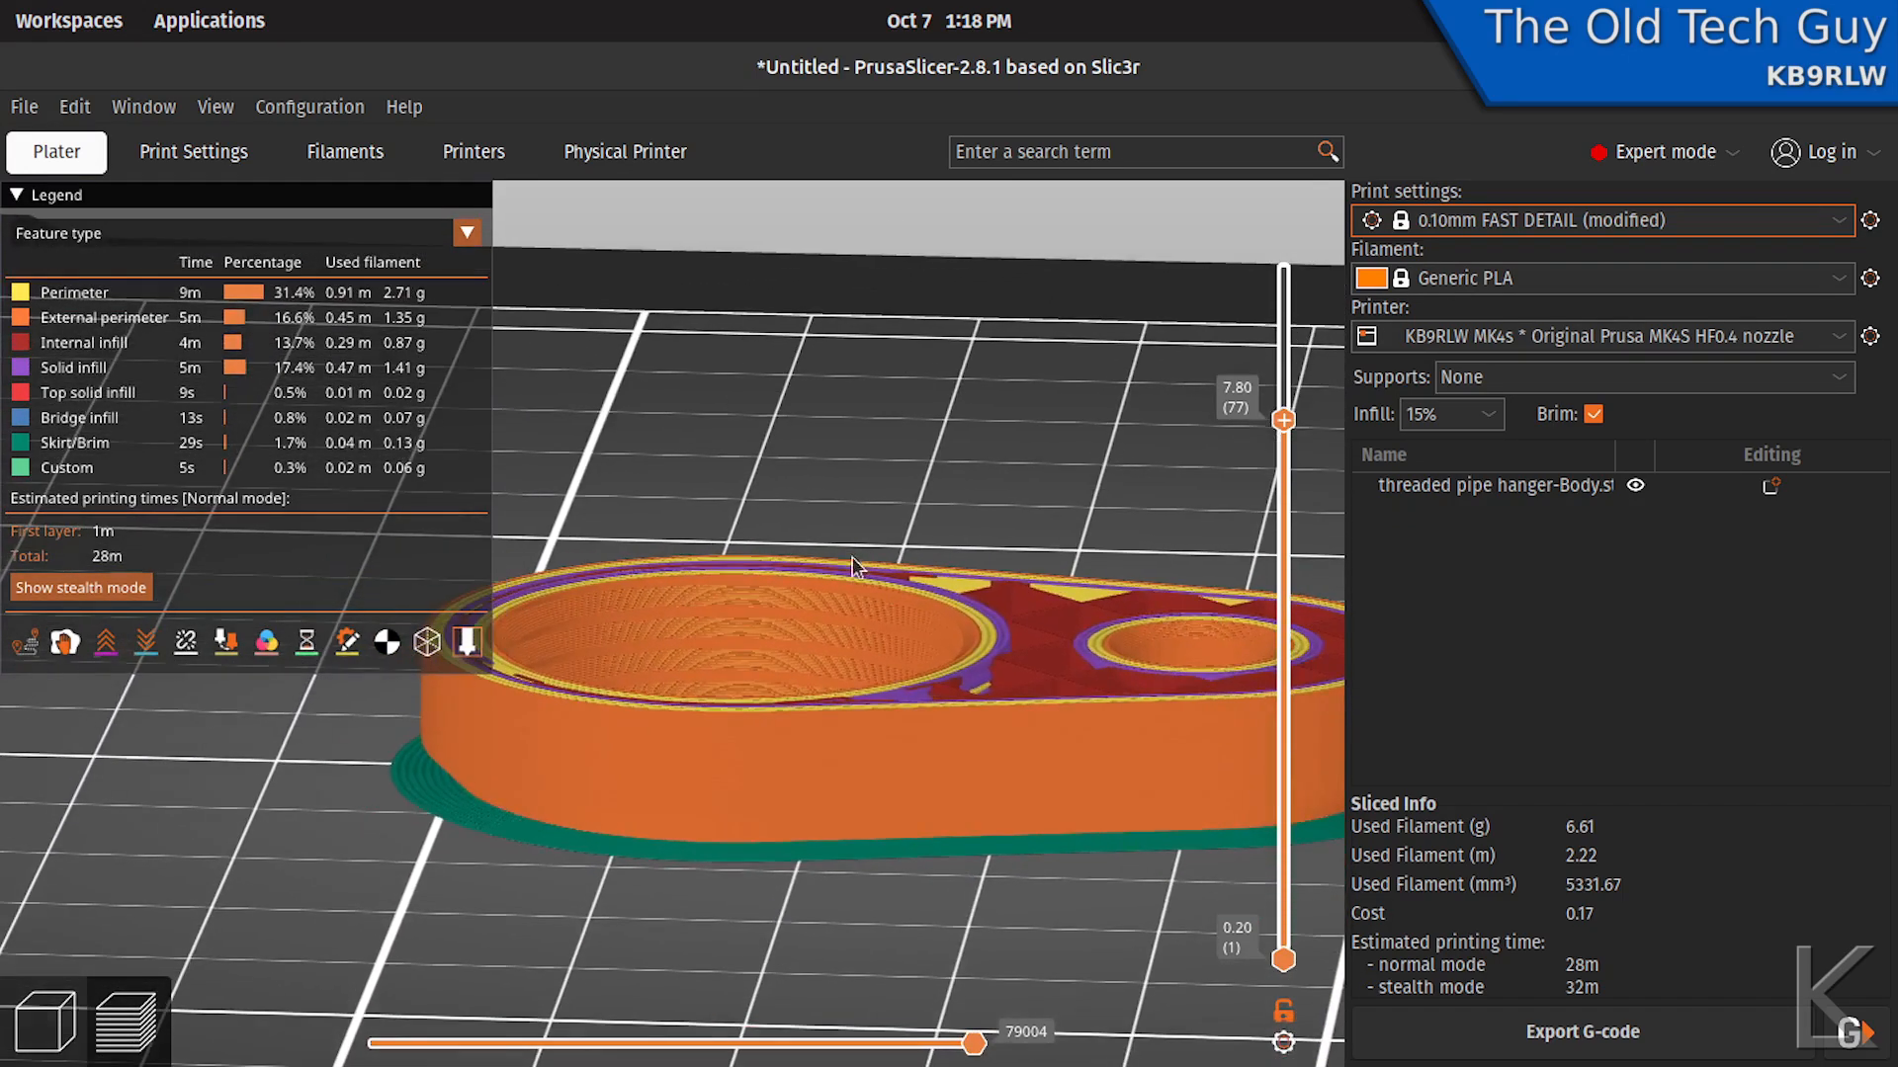
mouse_move(829, 870)
mouse_down()
mouse_move(815, 928)
mouse_move(829, 897)
mouse_up()
drag(984, 504, 982, 340)
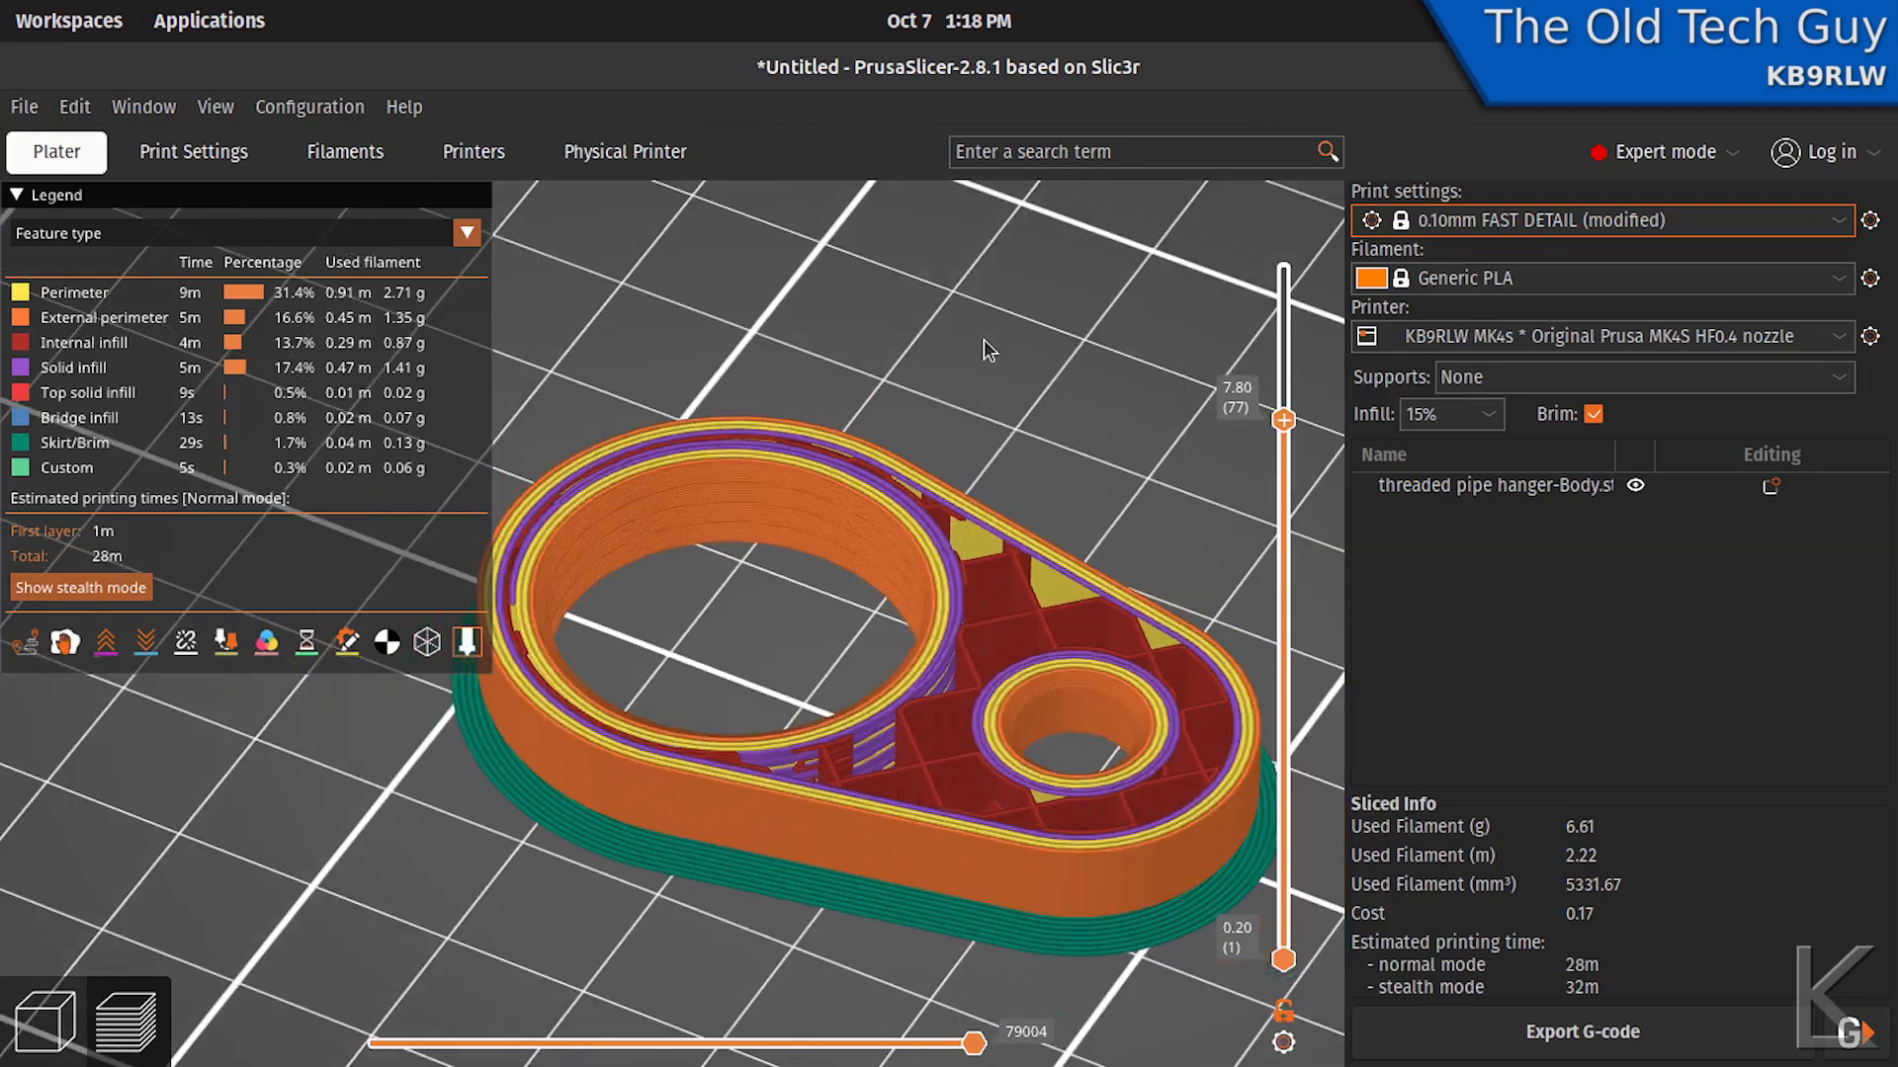